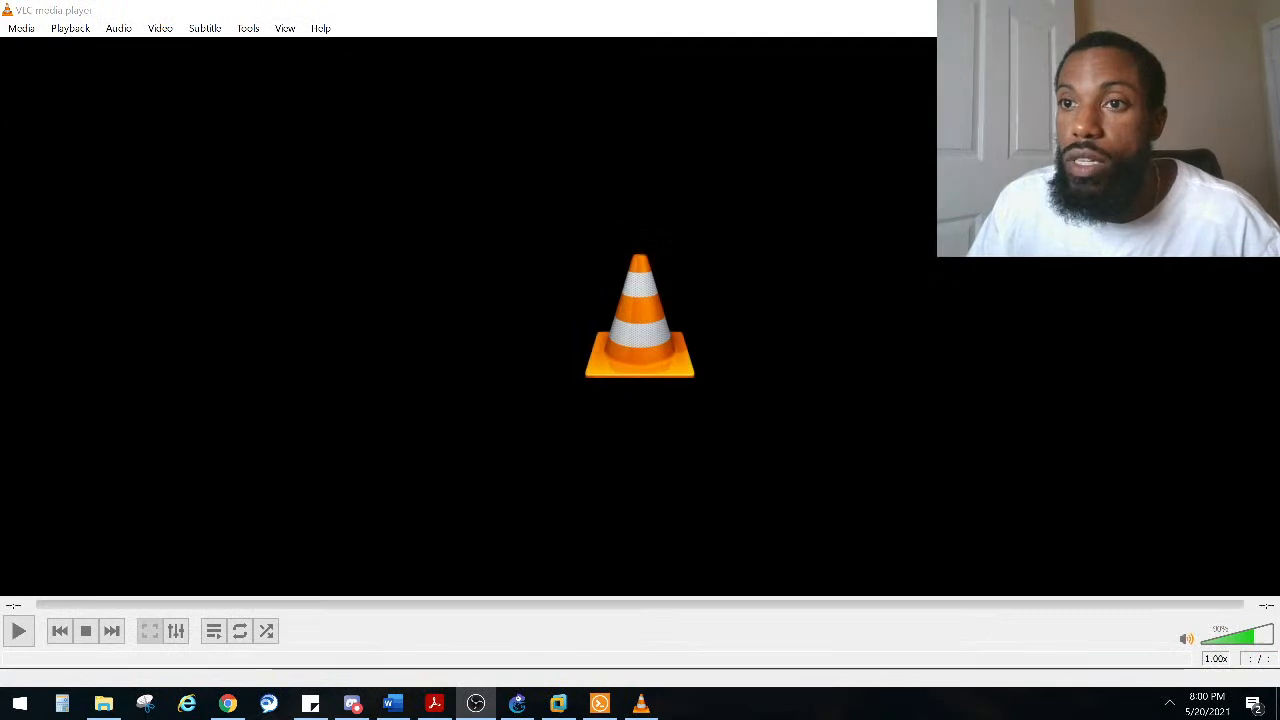
Step: Close the VLC media player and the open file explorer window
key(alt+F4)
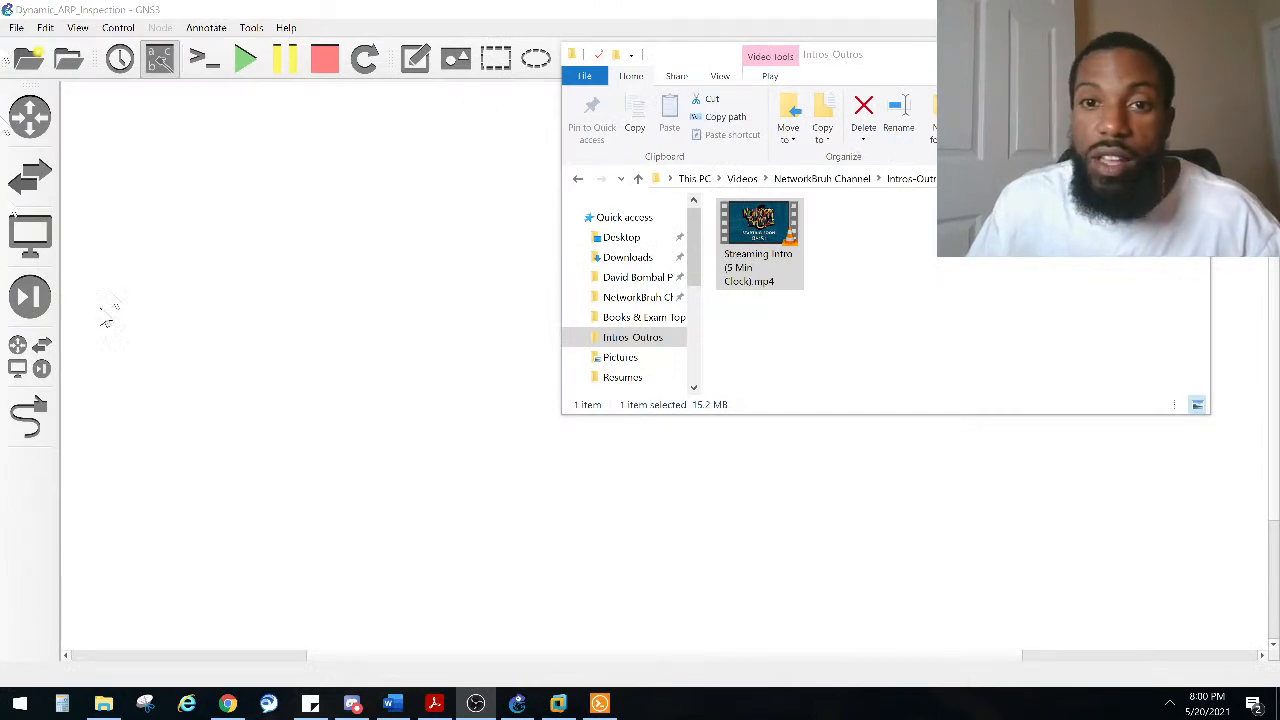
key(alt+F4)
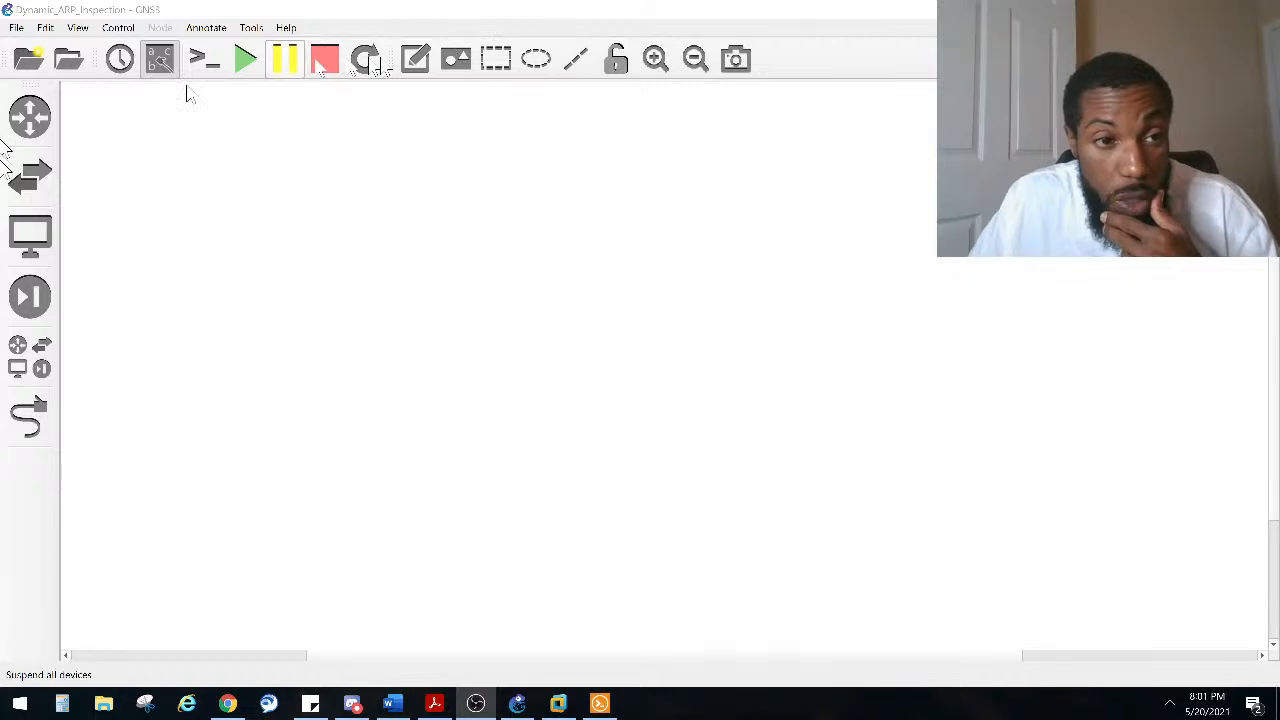
Step: Place a Cisco IOSvL2 15.2 switch in the middle of the workspace
click(30, 117)
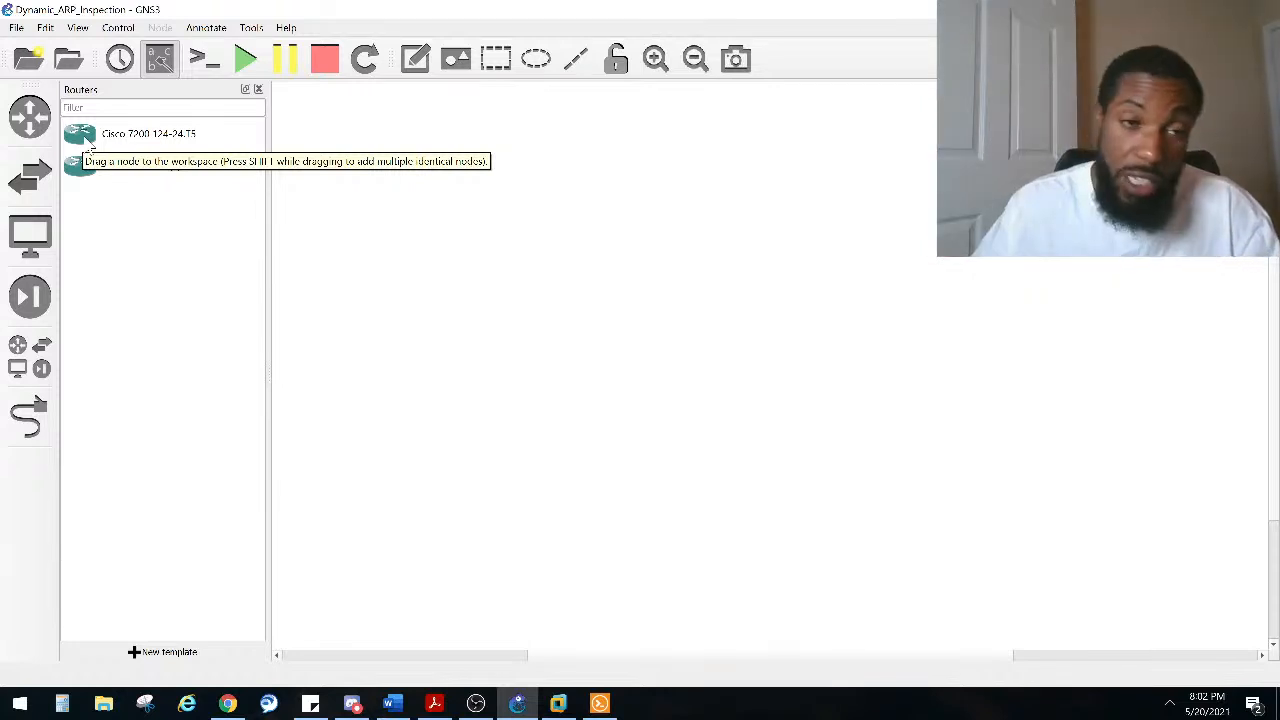
click(46, 182)
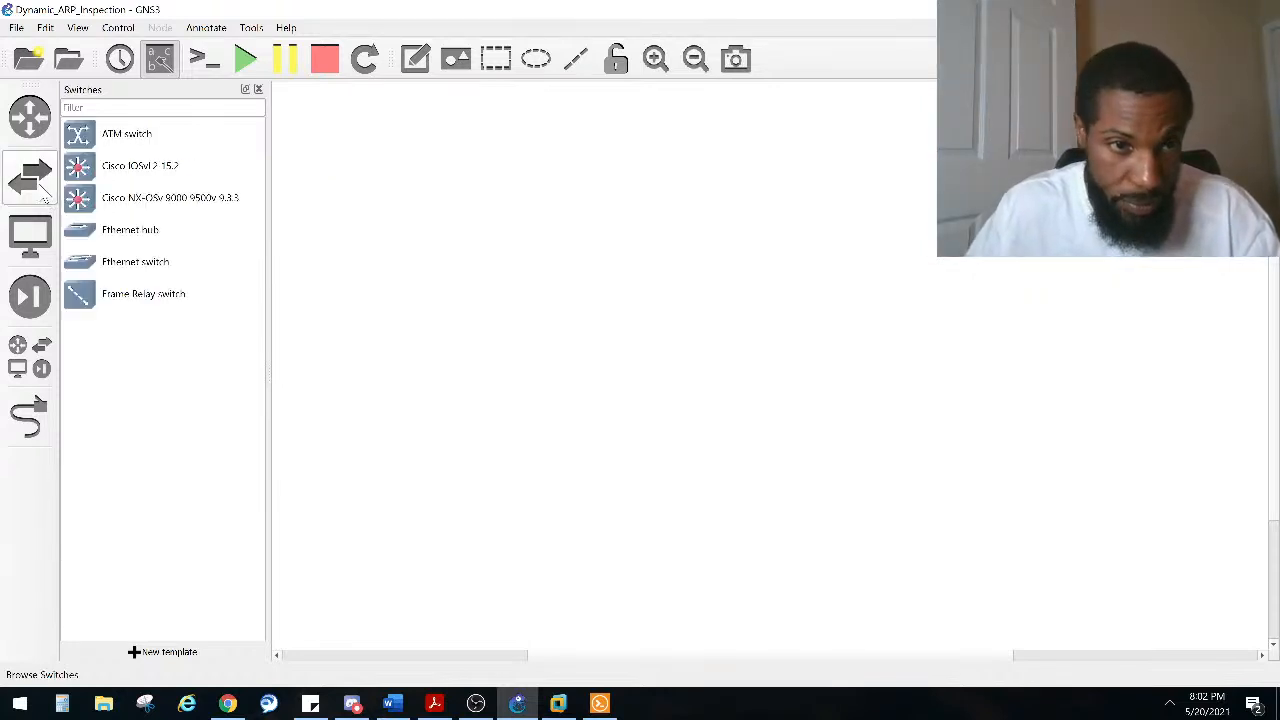
drag(82, 170, 541, 225)
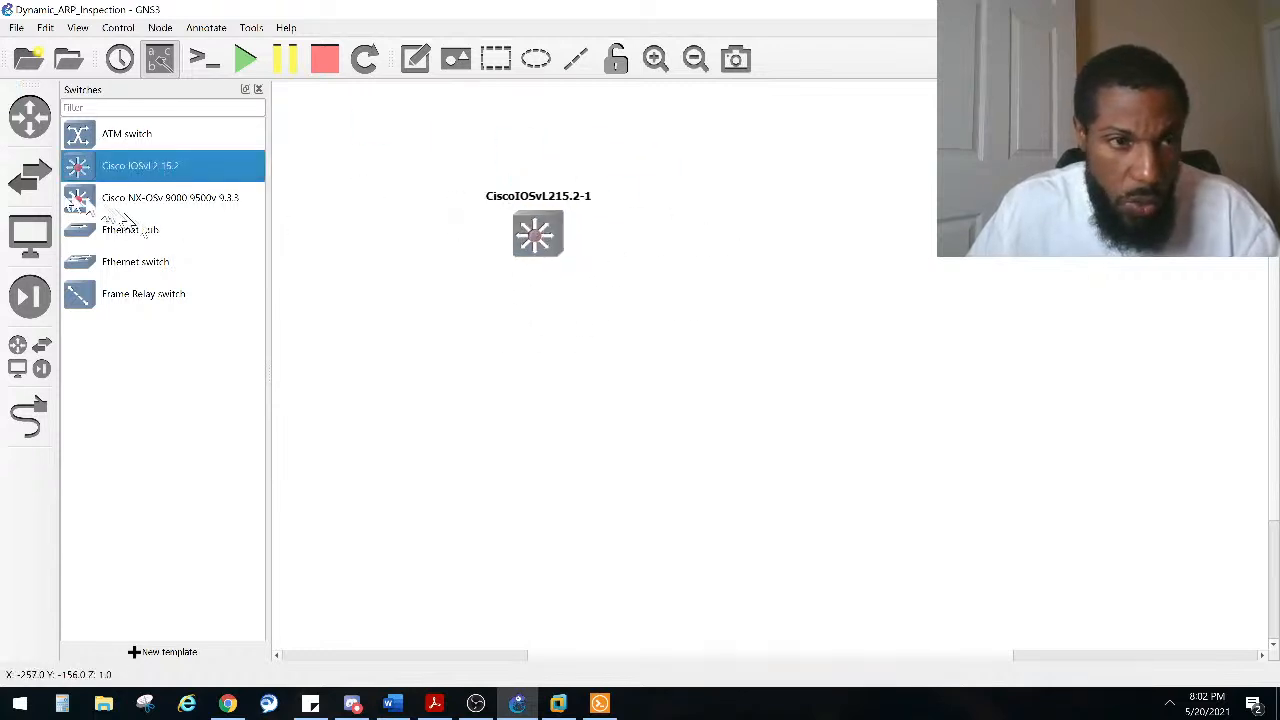
Step: Place a Cisco IOSv 15.7(3)M3 router to the right of the switch
click(29, 117)
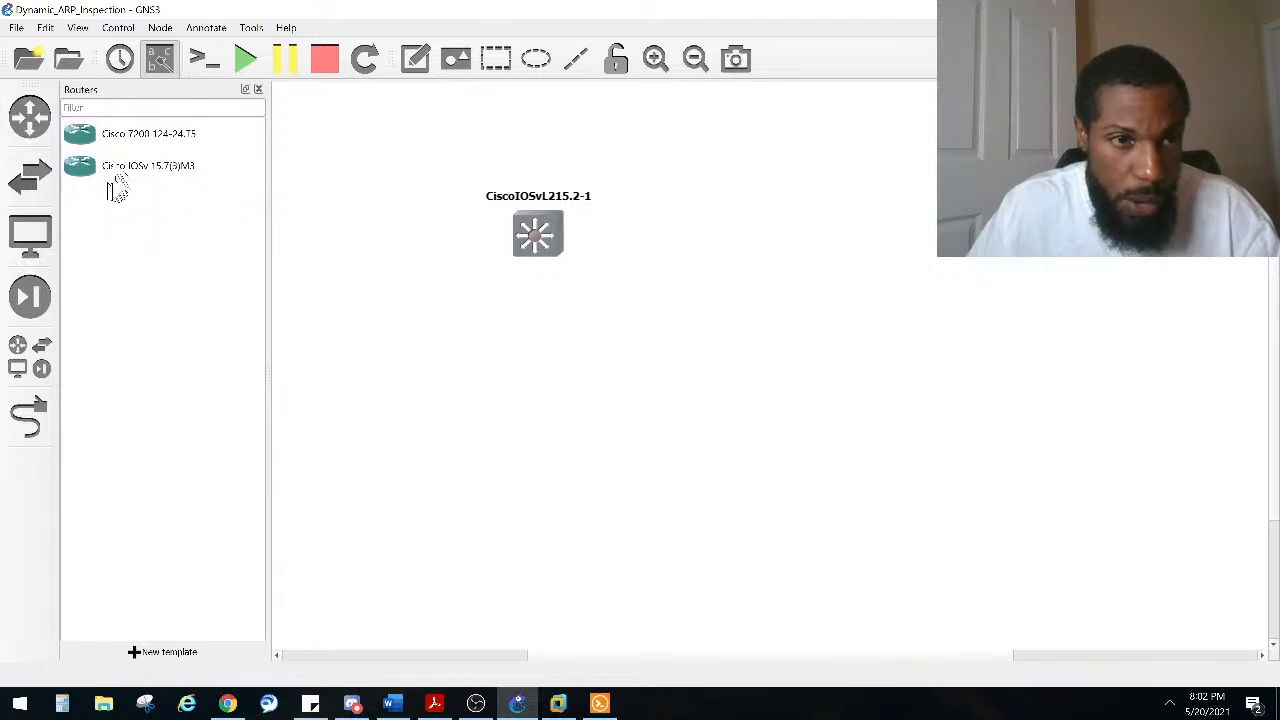
drag(76, 166, 780, 237)
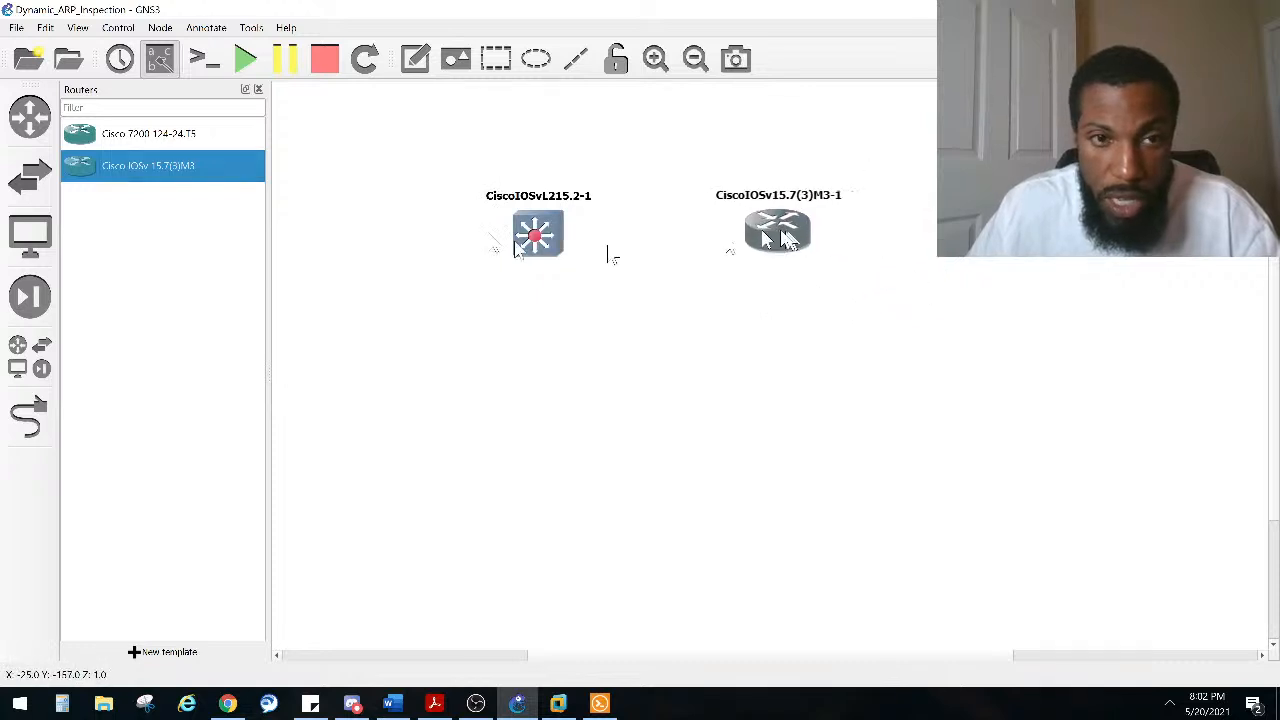
Step: Add a VPCS host from all devices on the chosen server and move it to the upper left of the workspace
click(36, 366)
drag(100, 517, 306, 125)
drag(395, 208, 396, 212)
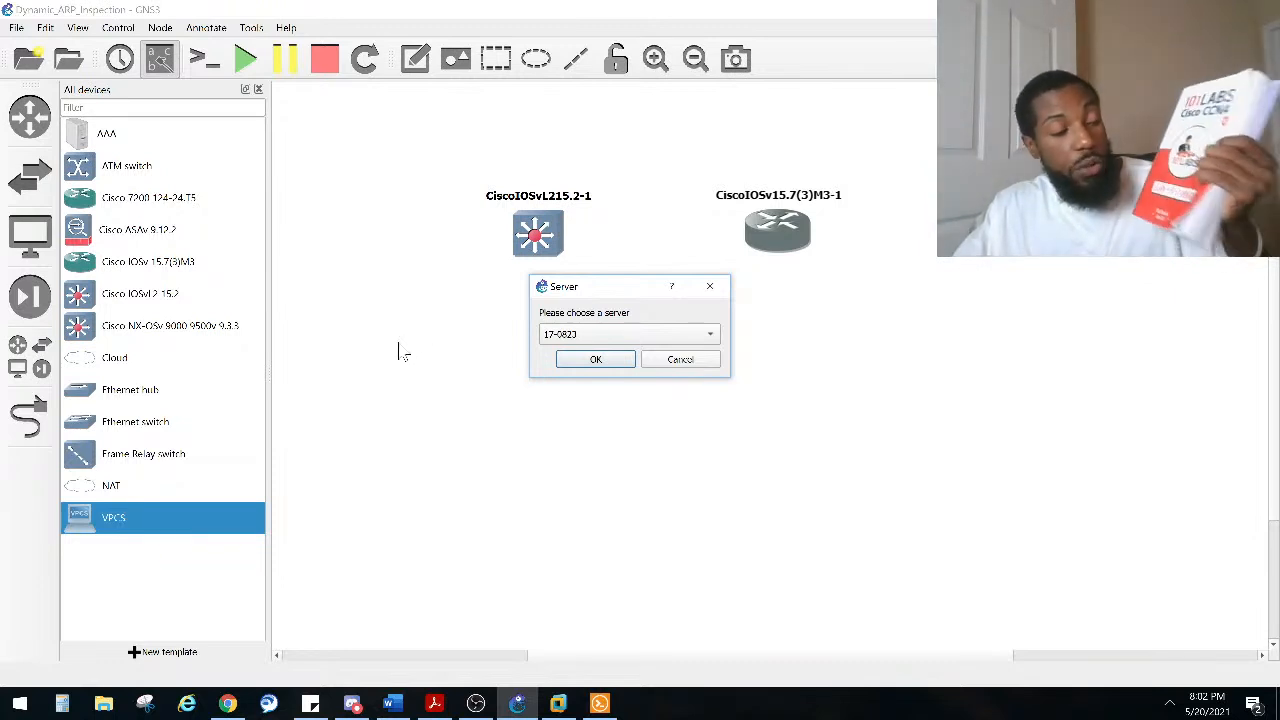
click(620, 336)
click(612, 354)
click(600, 363)
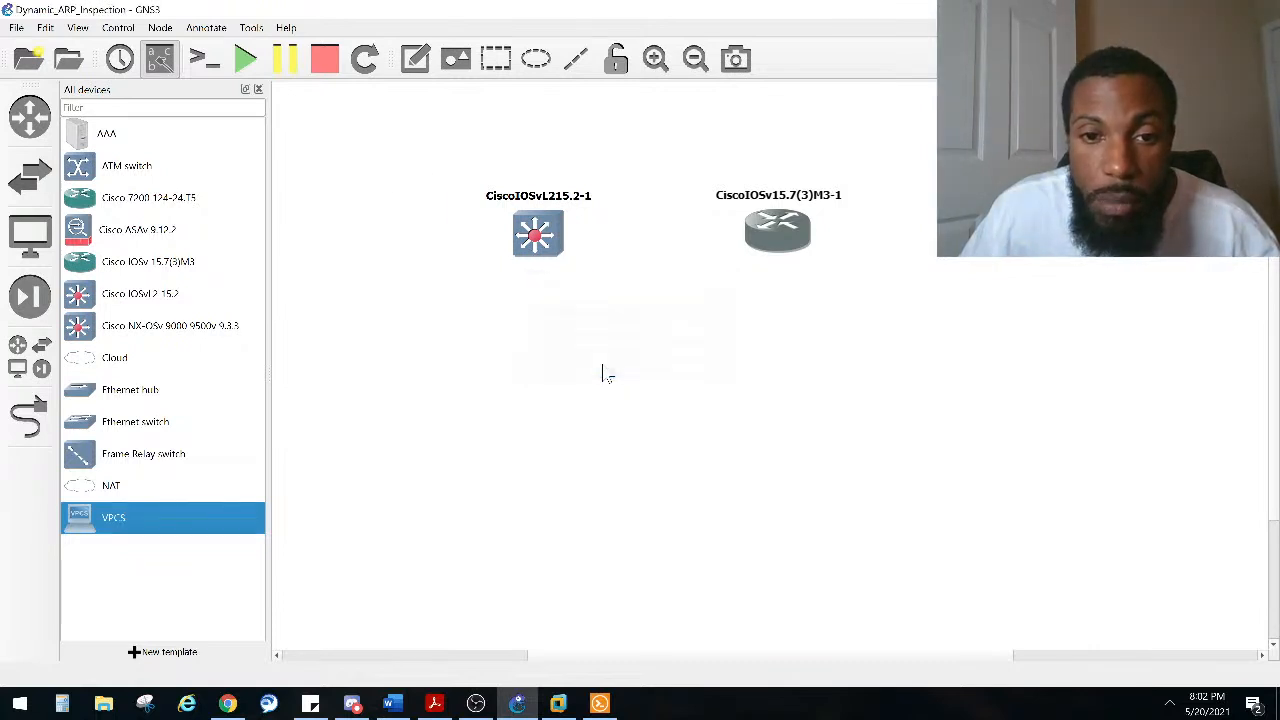
drag(415, 228, 339, 151)
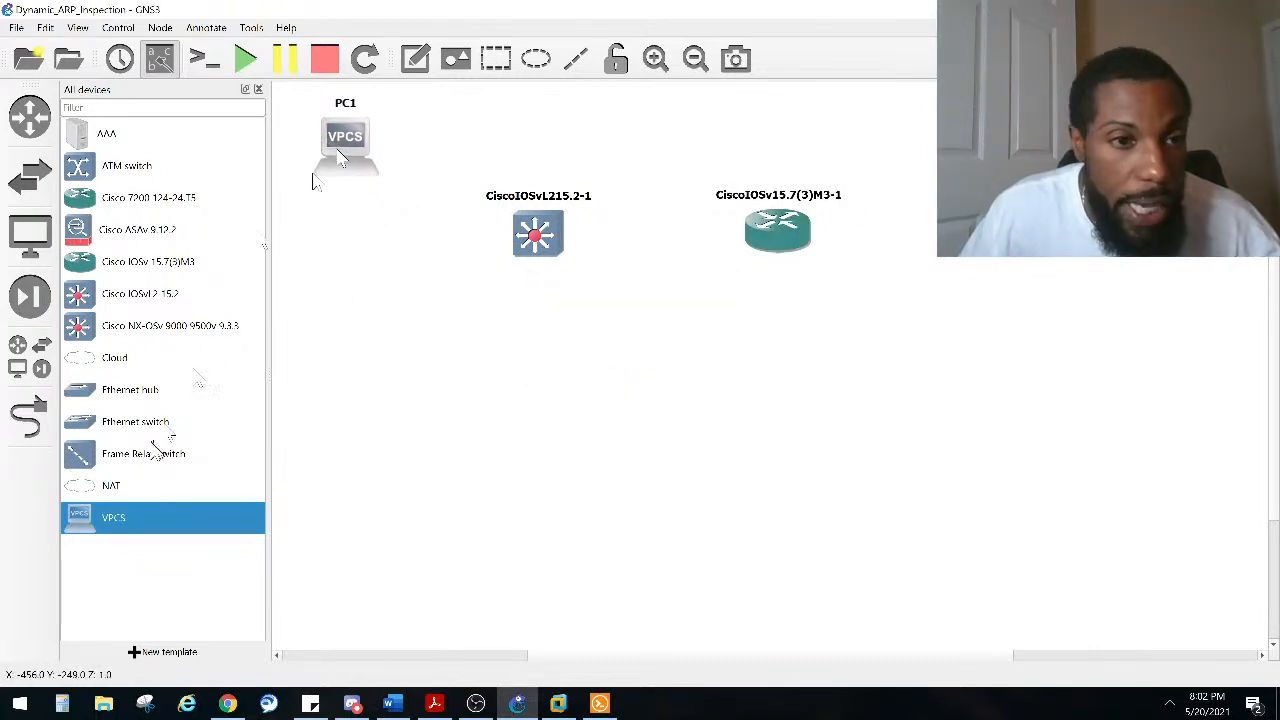
Step: Add a second VPCS host on the GNS3 VM (2.2.19) server and place it below the first PC
drag(85, 527, 443, 430)
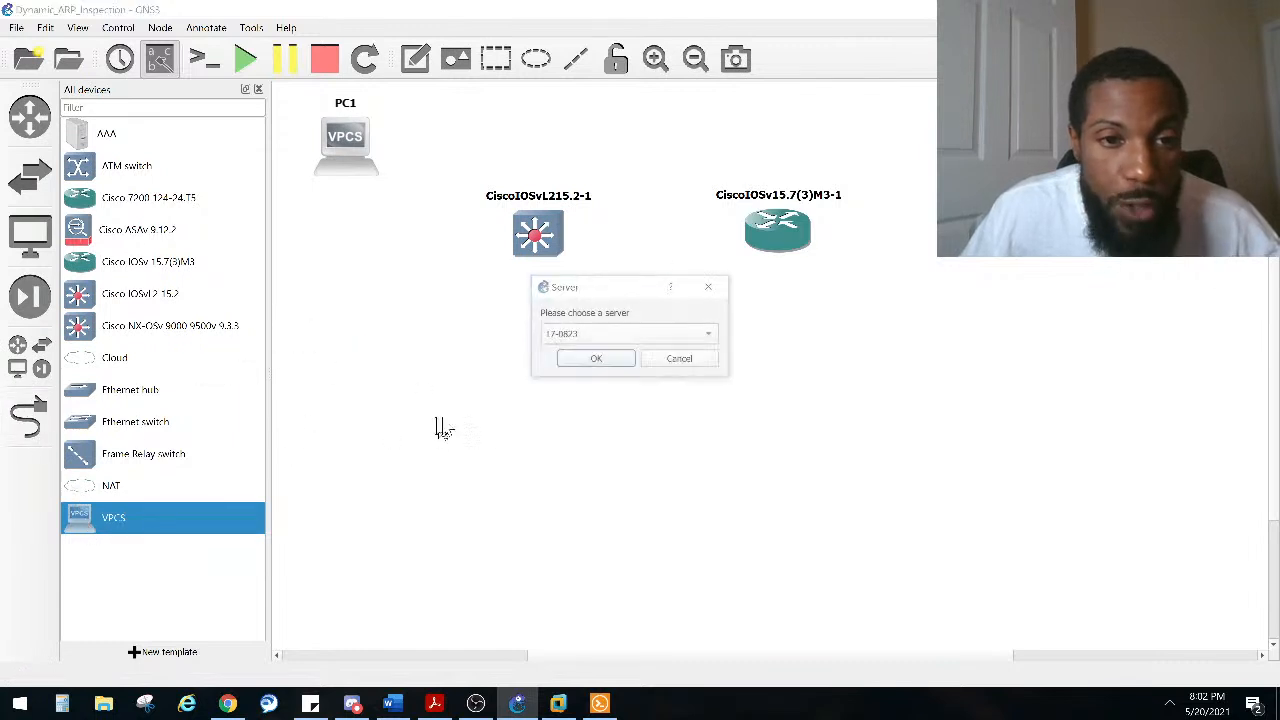
click(656, 335)
click(656, 354)
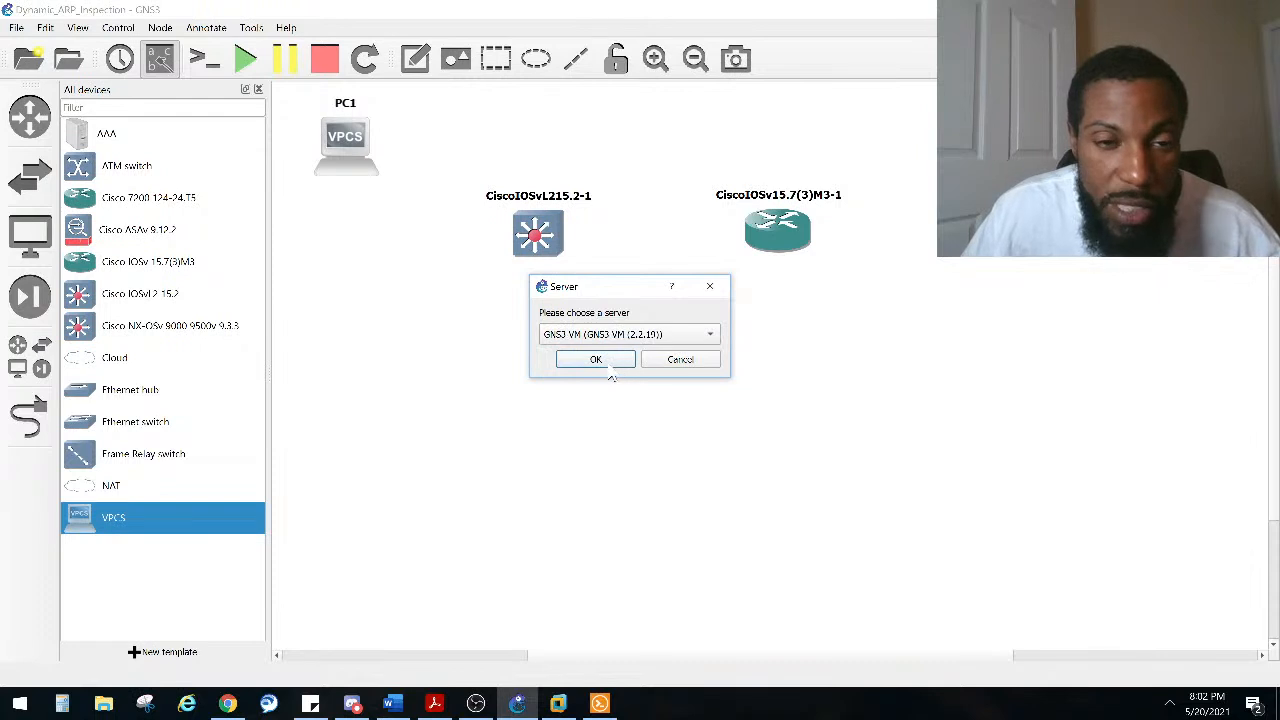
click(610, 363)
drag(500, 475, 383, 388)
Step: Nudge the switch, router and first PC slightly to tidy their positions
drag(529, 251, 517, 241)
drag(812, 250, 817, 245)
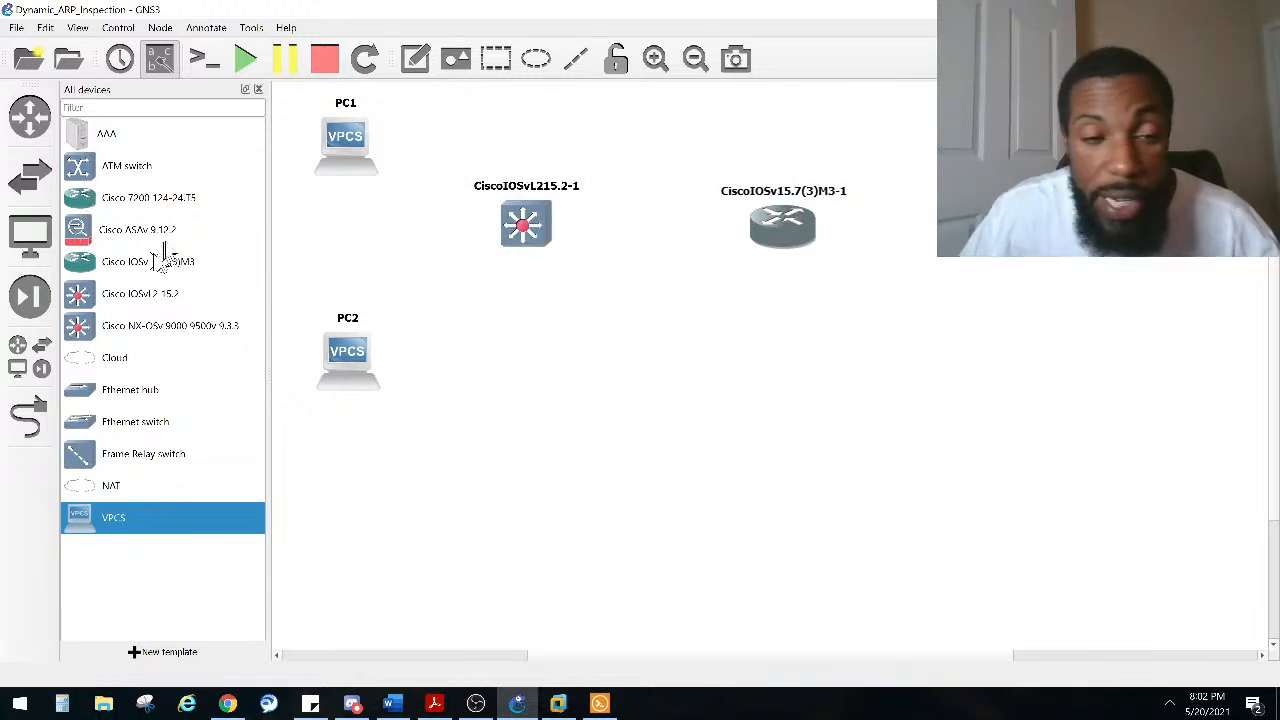
drag(346, 141, 313, 131)
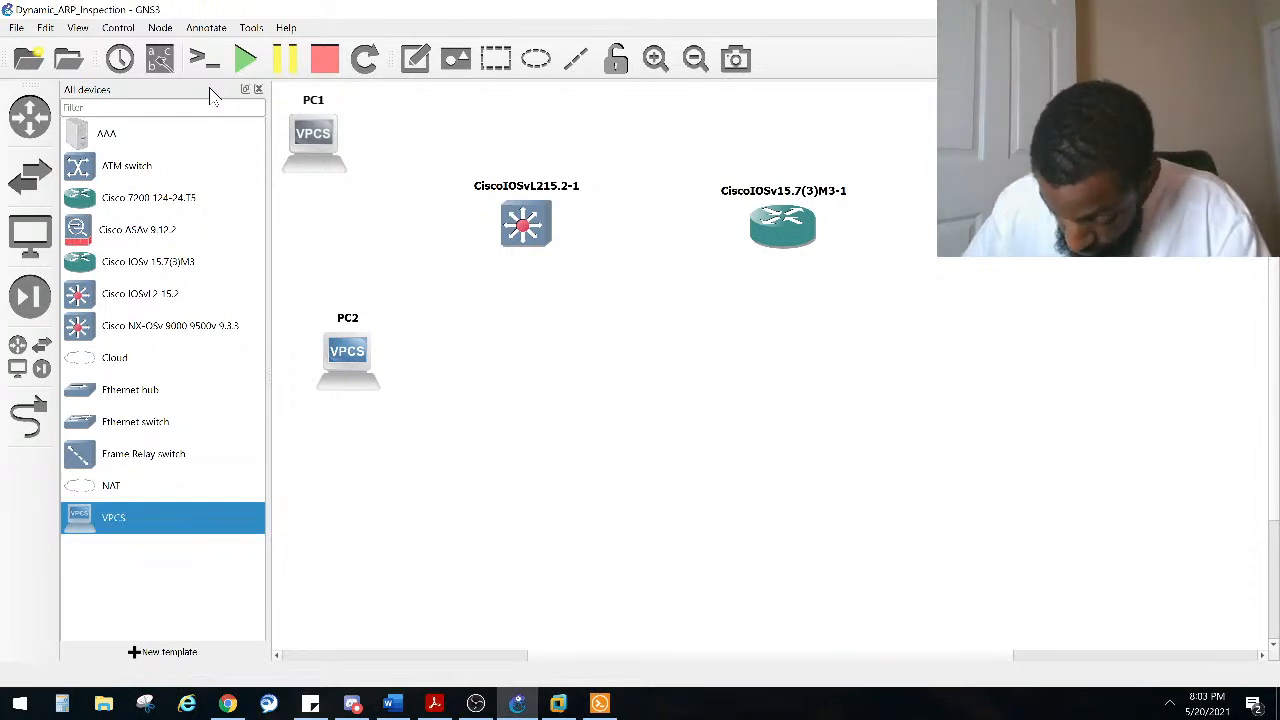
Step: Link PC2's Ethernet0 to the switch's Gi0/1 port
click(362, 322)
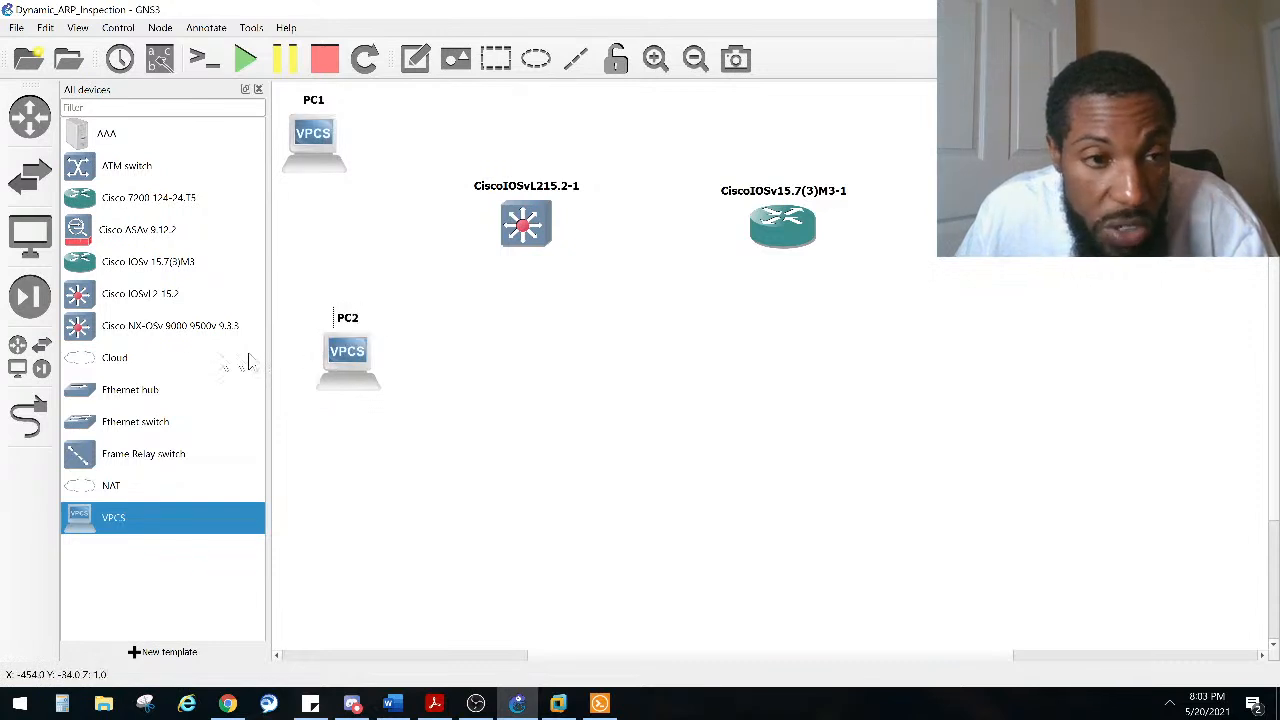
click(28, 417)
click(372, 354)
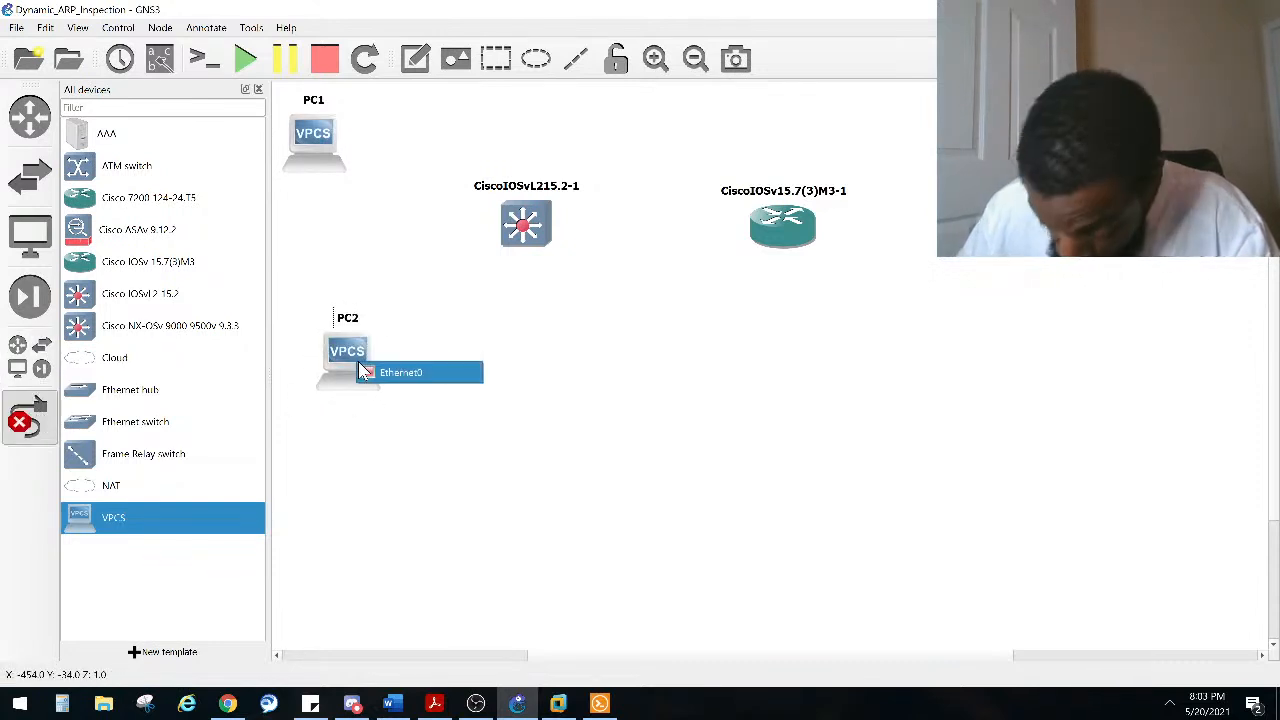
click(420, 372)
click(520, 226)
click(556, 249)
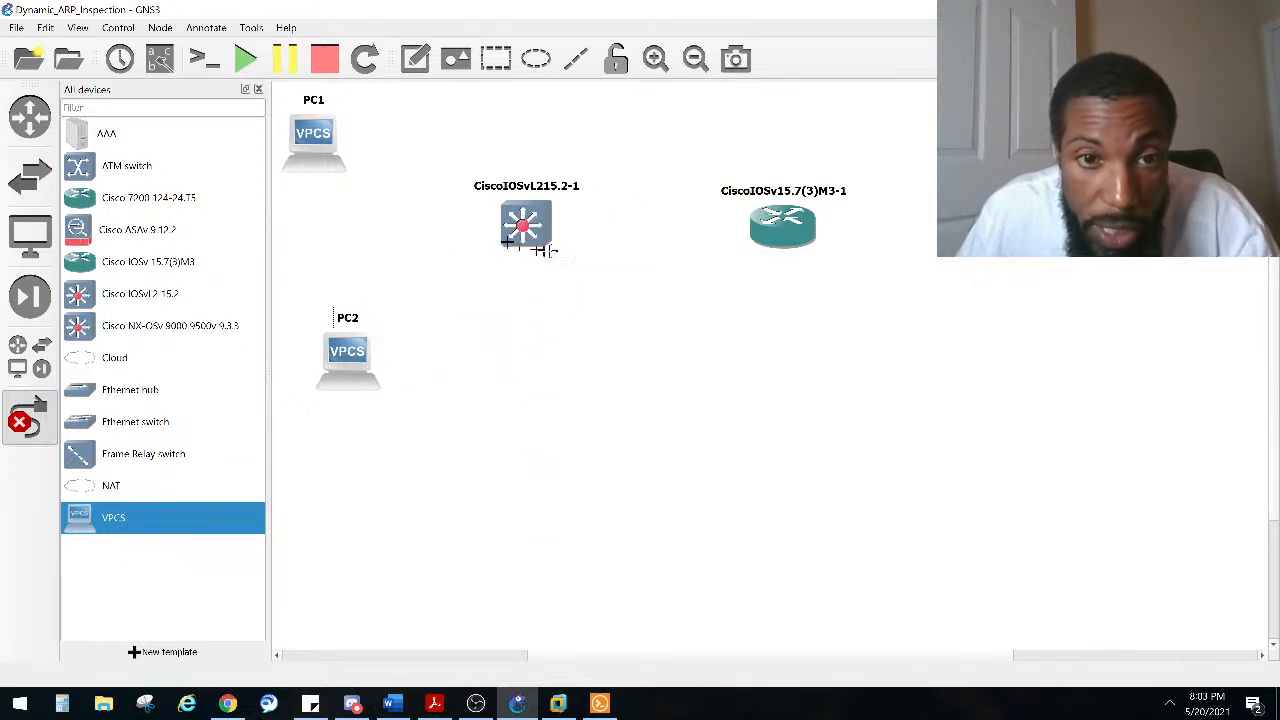
Step: Link PC1's Ethernet0 to the switch's Gi0/0 port
click(325, 140)
click(345, 149)
click(523, 220)
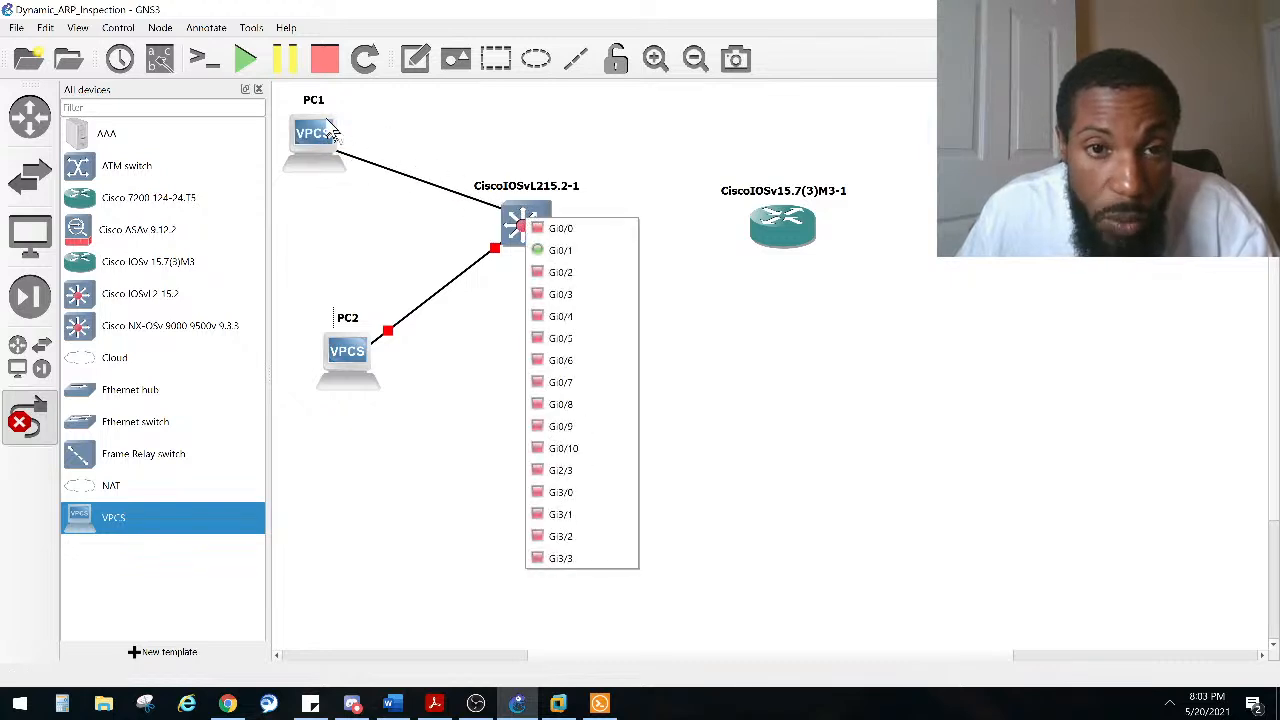
click(570, 231)
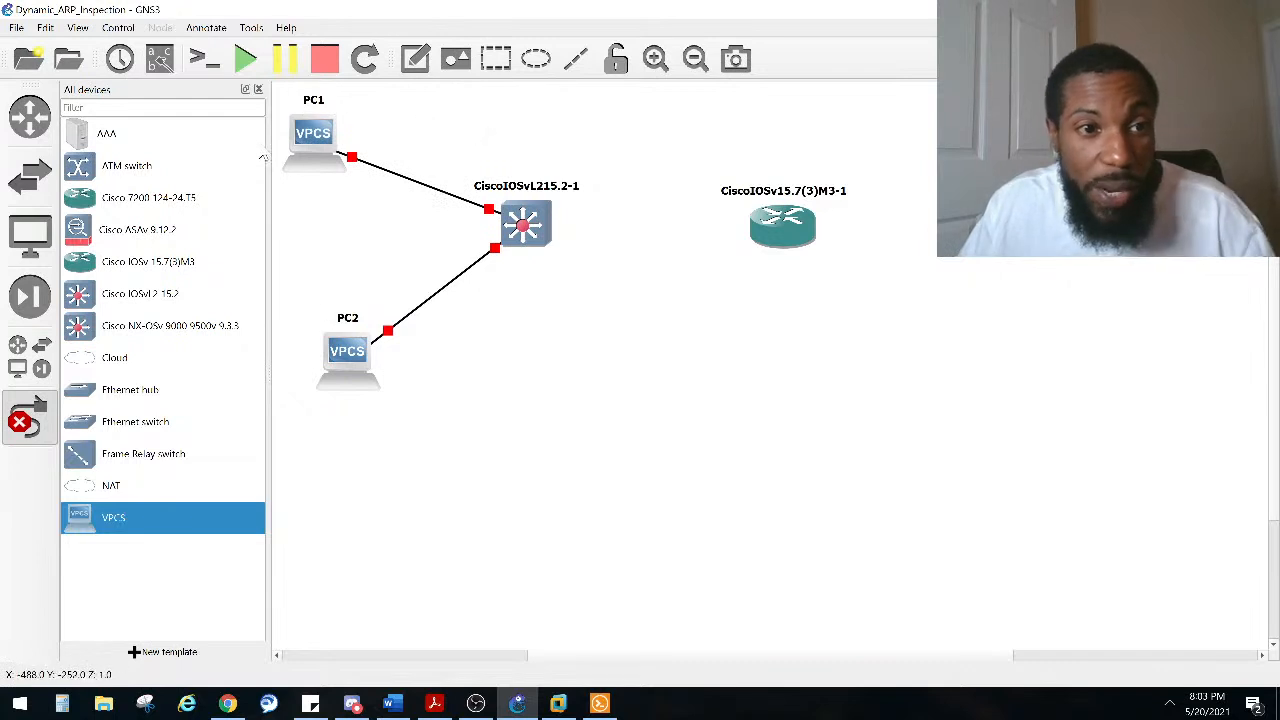
Step: Rename PC1 to Attacking Daughter
click(313, 106)
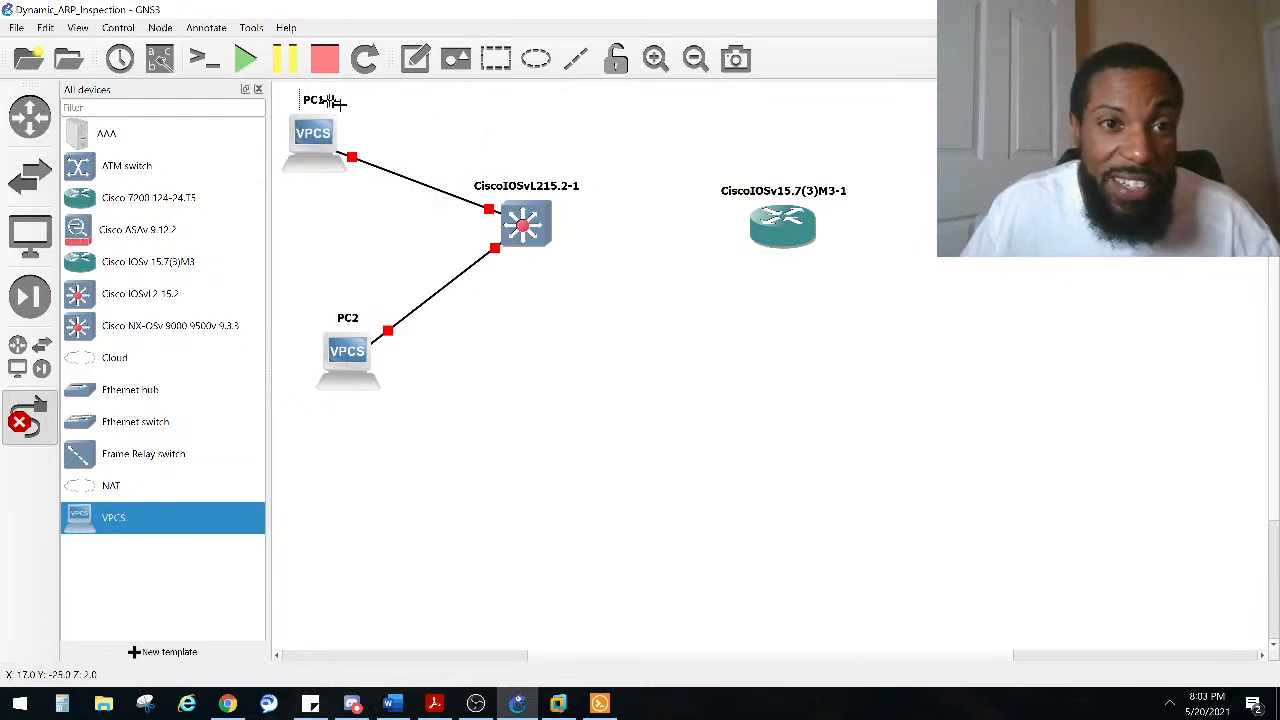
key(Escape)
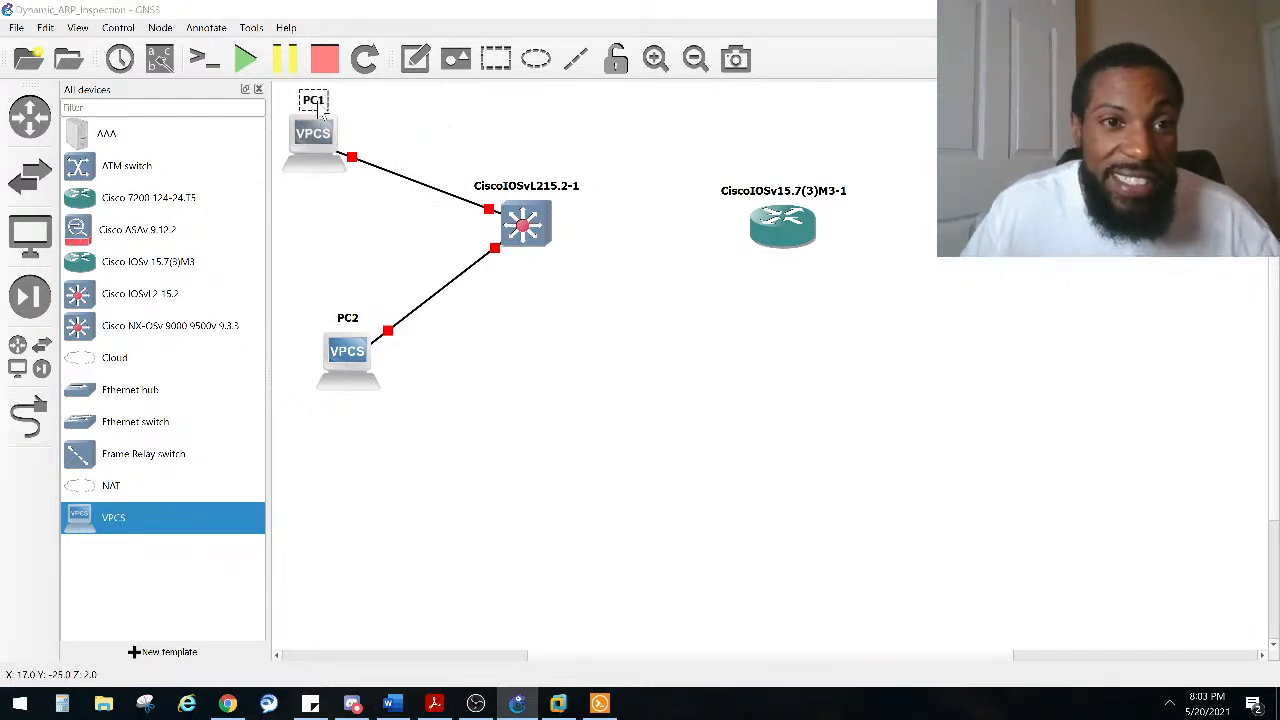
double_click(318, 106)
key(Caps_Lock)
text(Attacking Daughter)
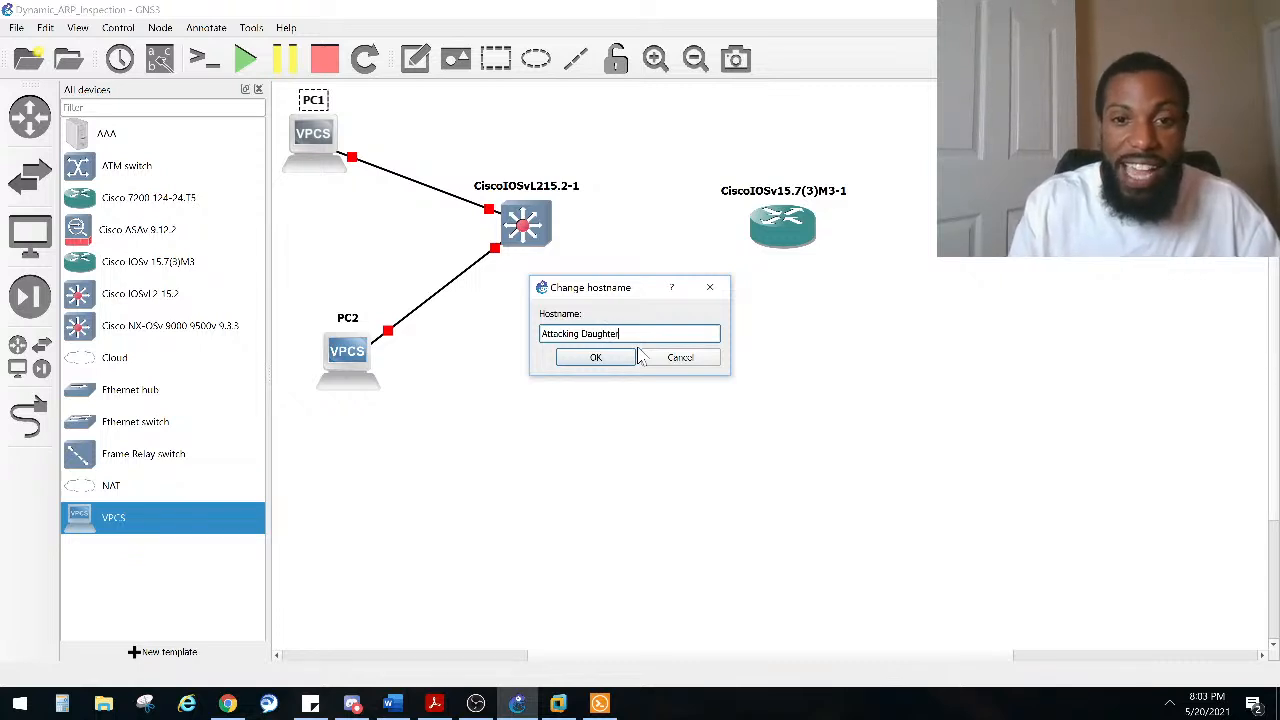
click(605, 357)
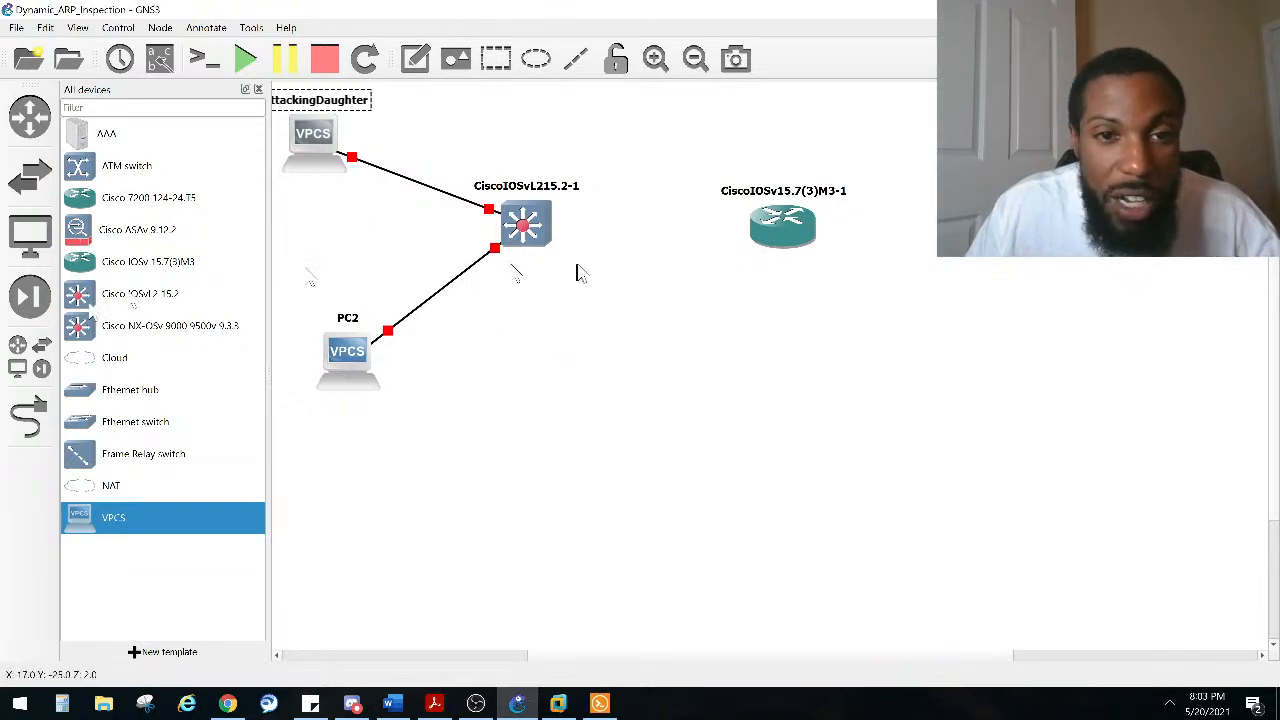
Step: Link the switch's Gi0/2 port to the router's Gi0/0 port
click(32, 418)
key(alt+Tab)
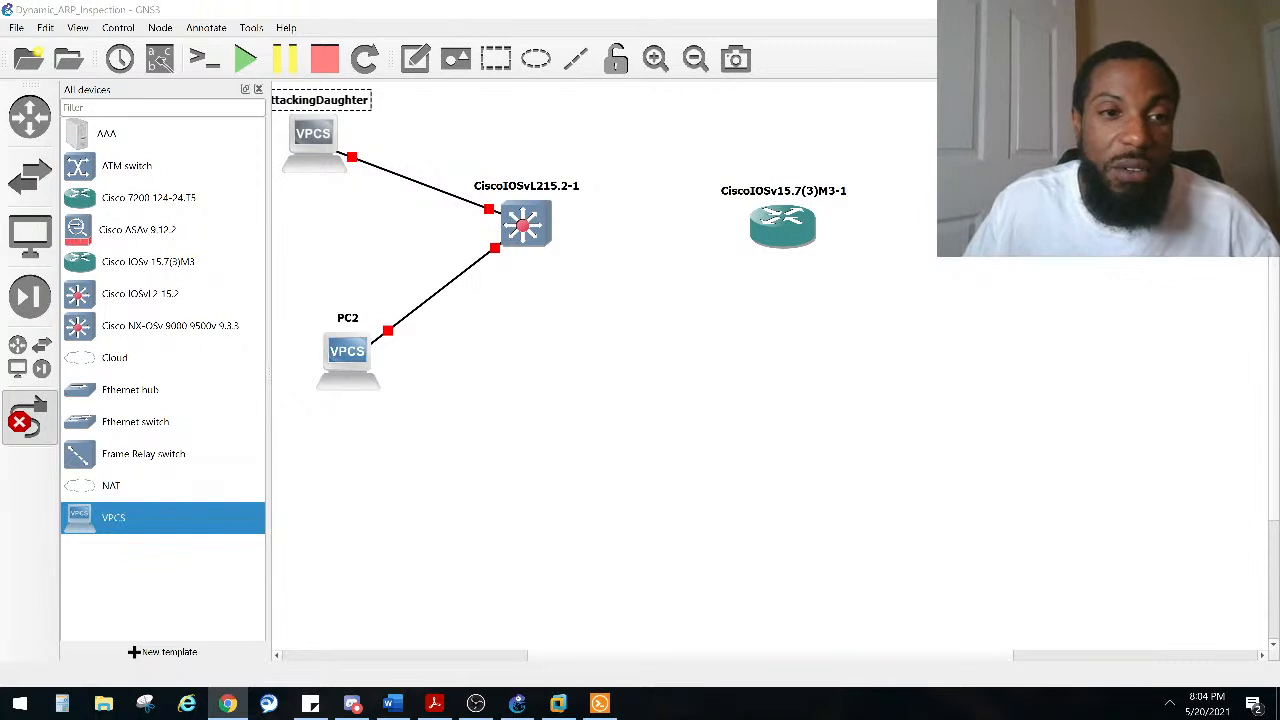
click(528, 236)
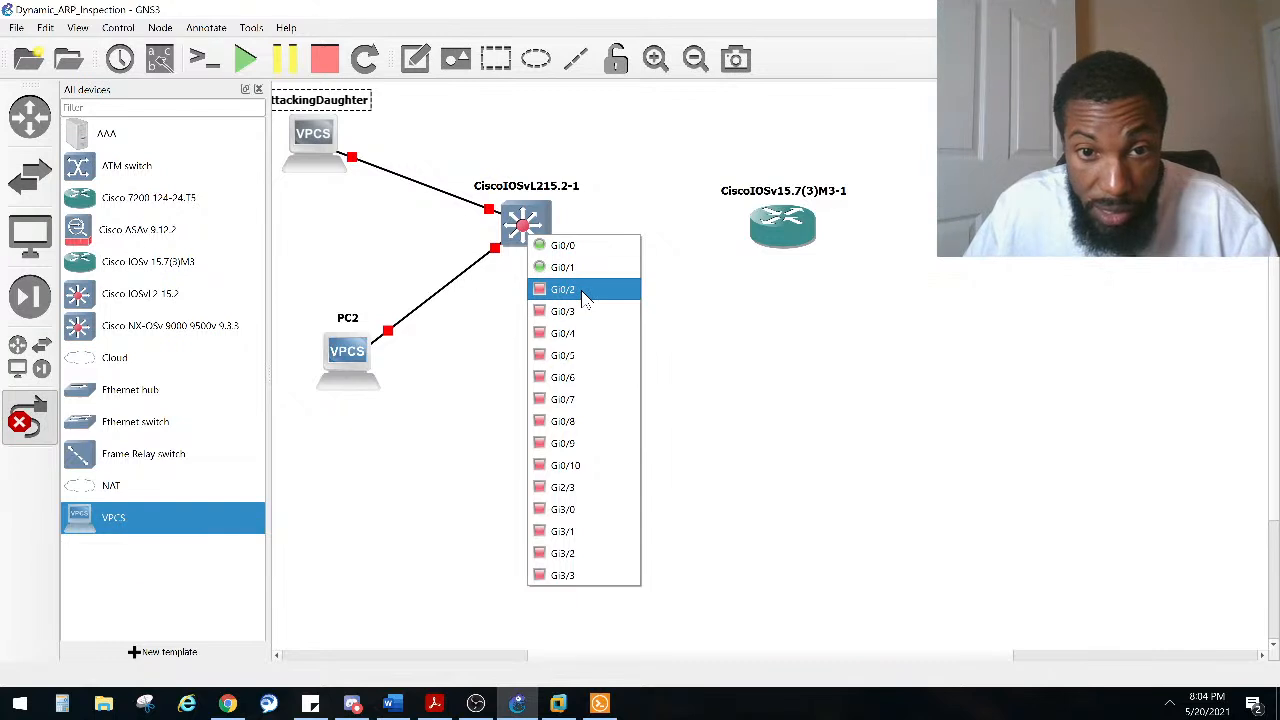
click(584, 292)
click(786, 228)
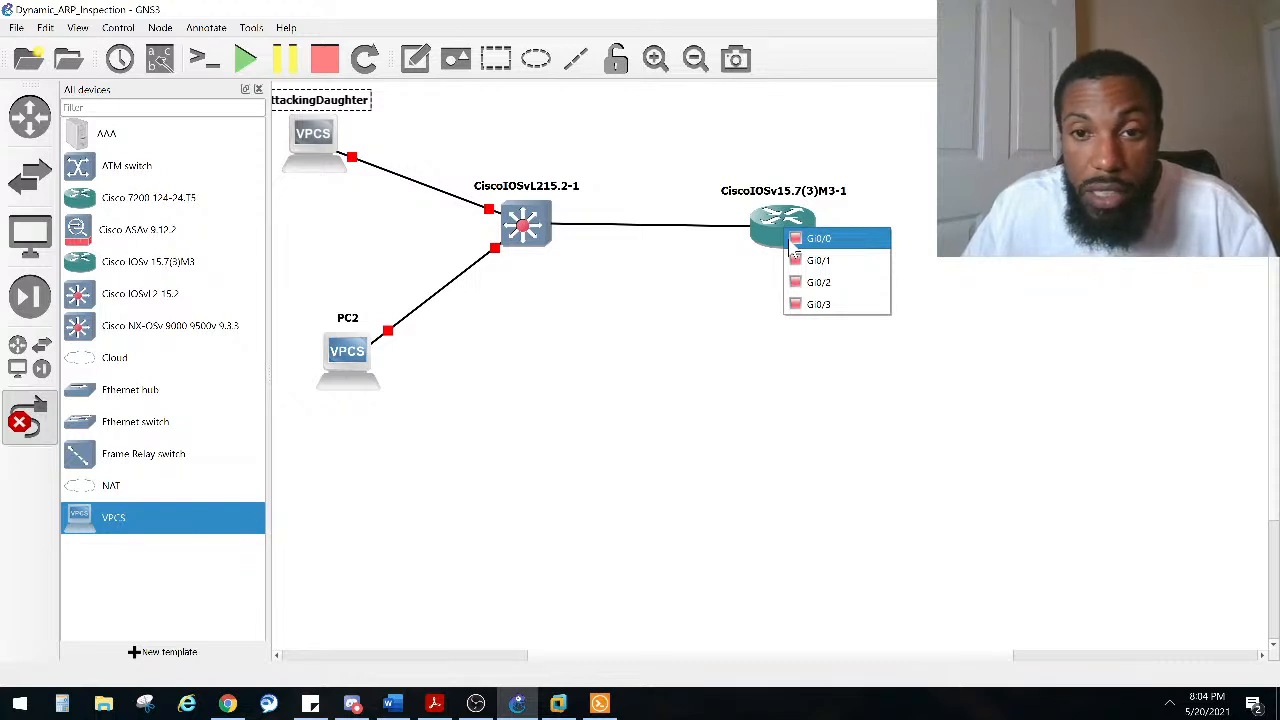
click(791, 243)
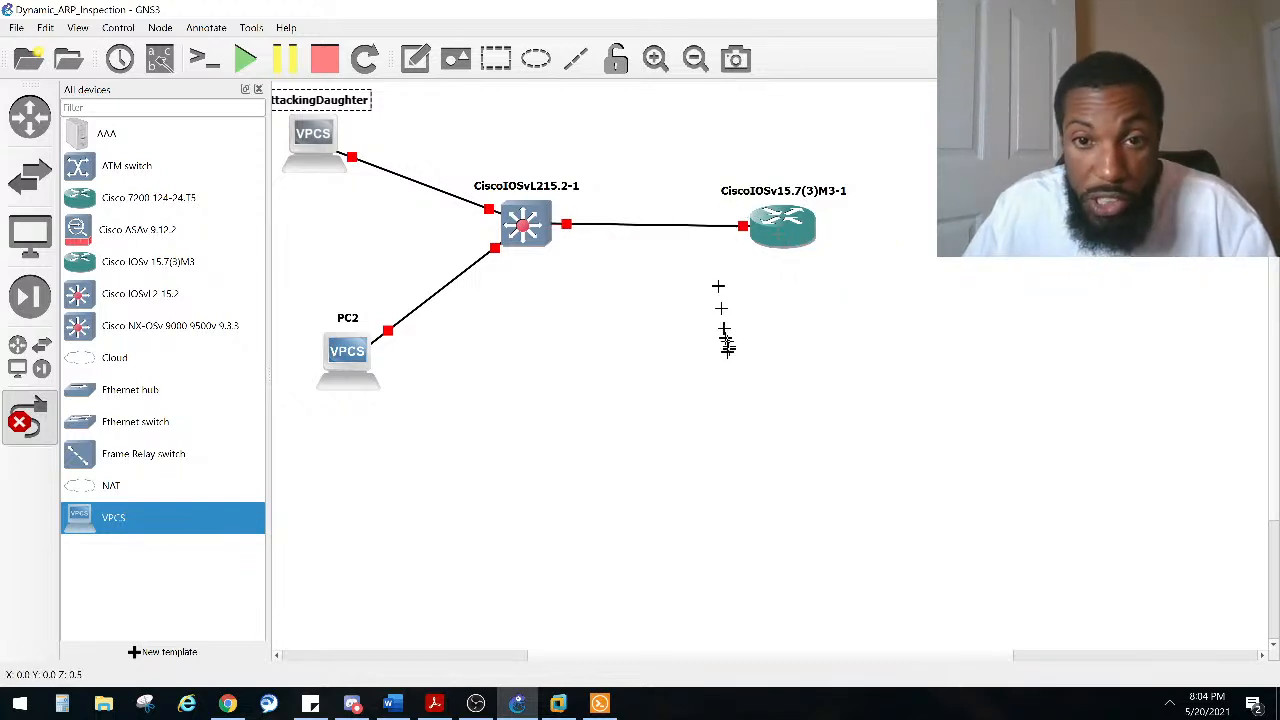
Step: Close the device browser, leave link mode, and rearrange both PCs and the switch into a compact layout
click(257, 89)
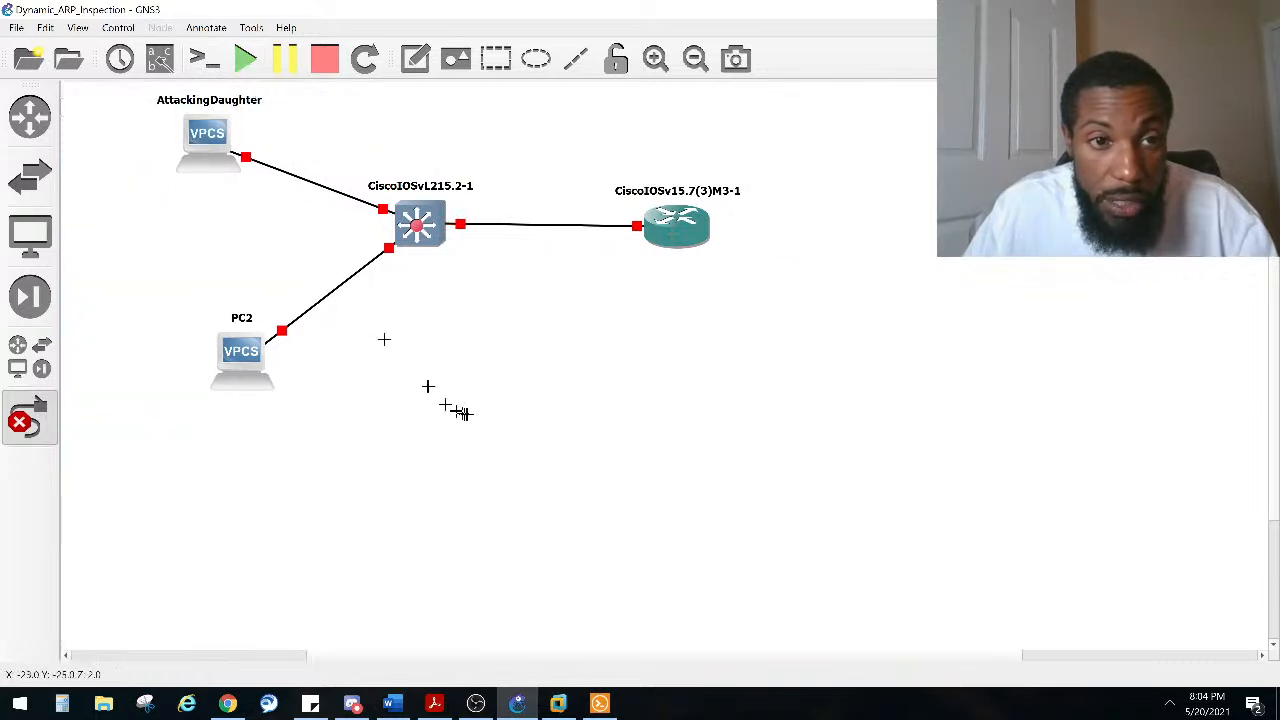
click(36, 432)
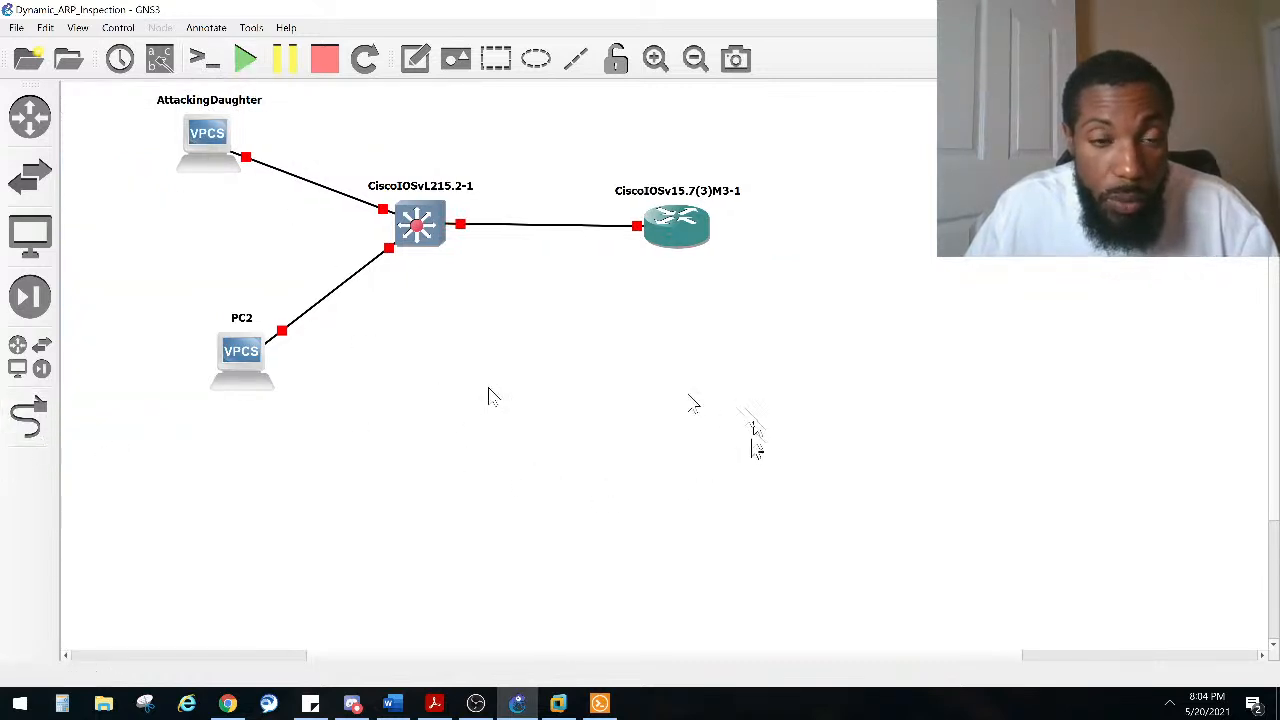
drag(238, 372, 145, 335)
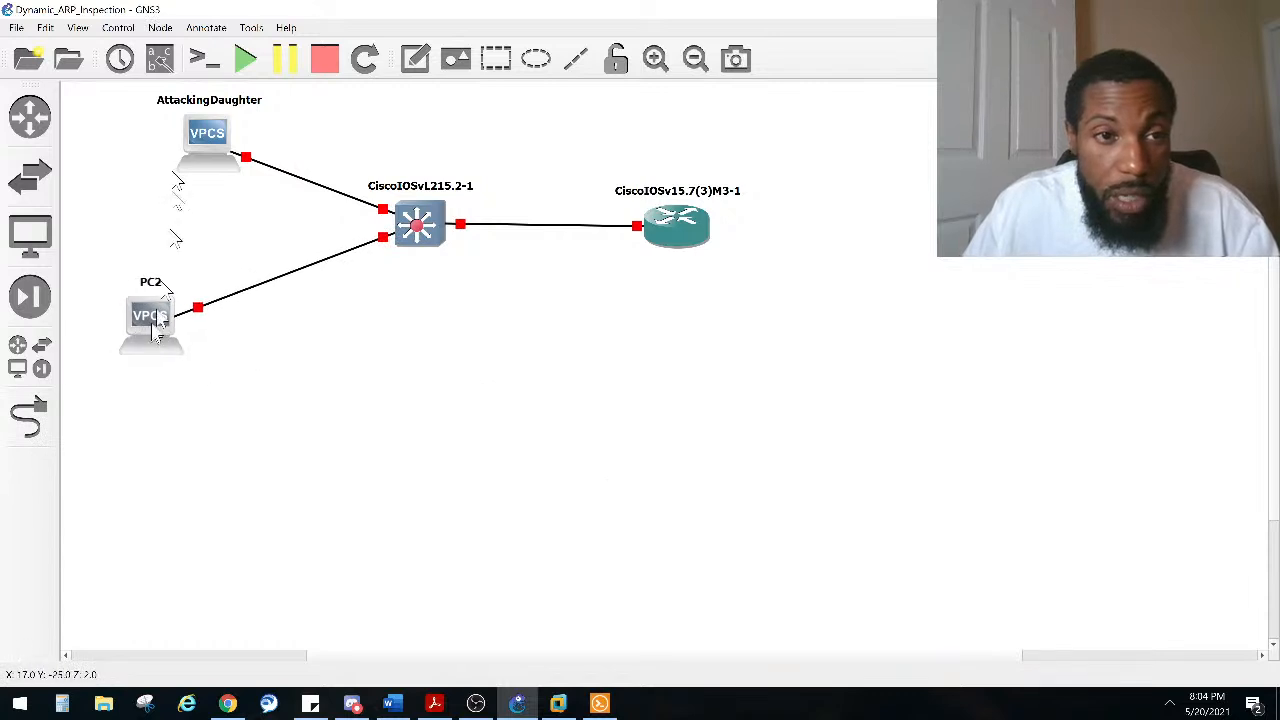
drag(202, 137, 141, 153)
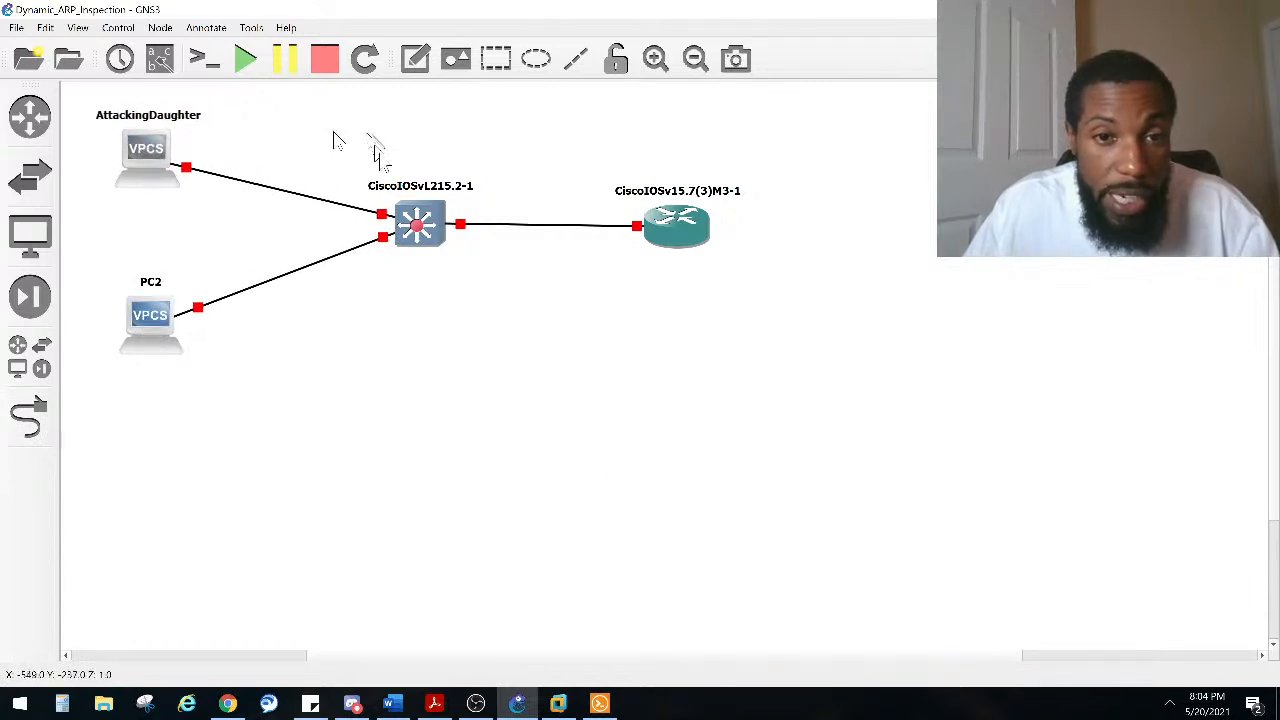
drag(434, 232, 403, 232)
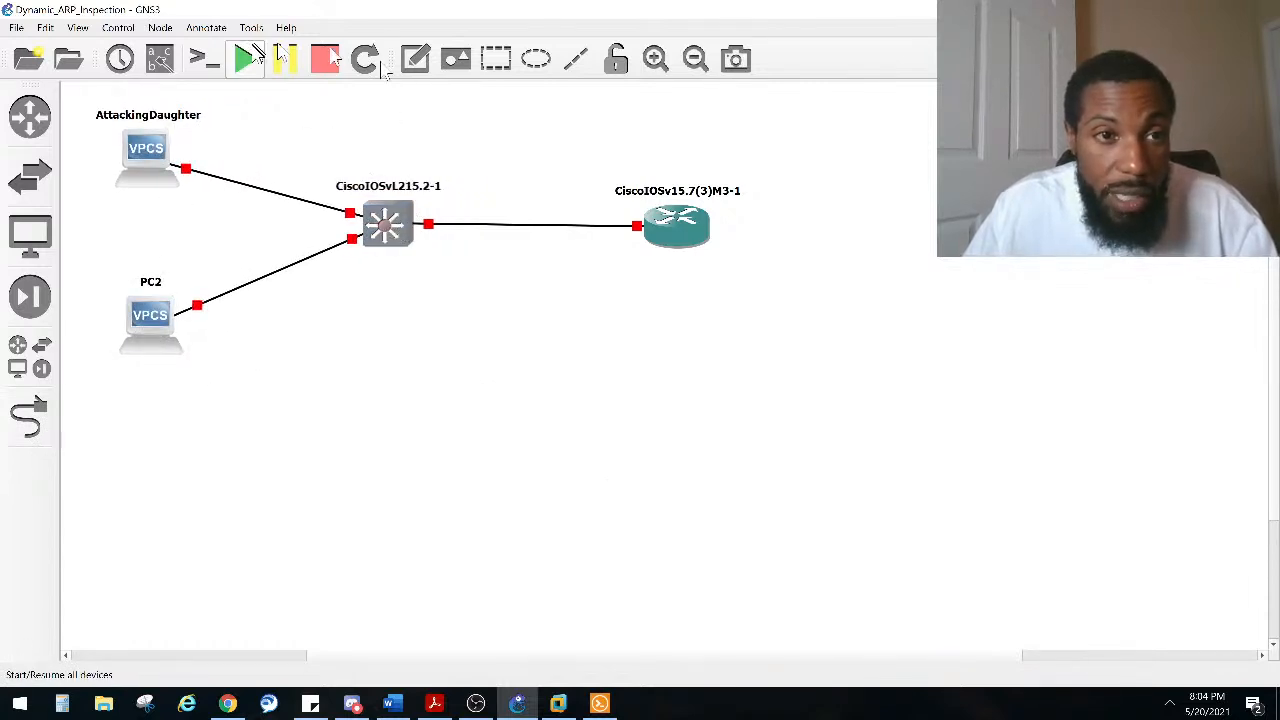
Step: Show interface labels and reposition the switch's Gi0/0 and Gi0/1 labels near their links
click(160, 58)
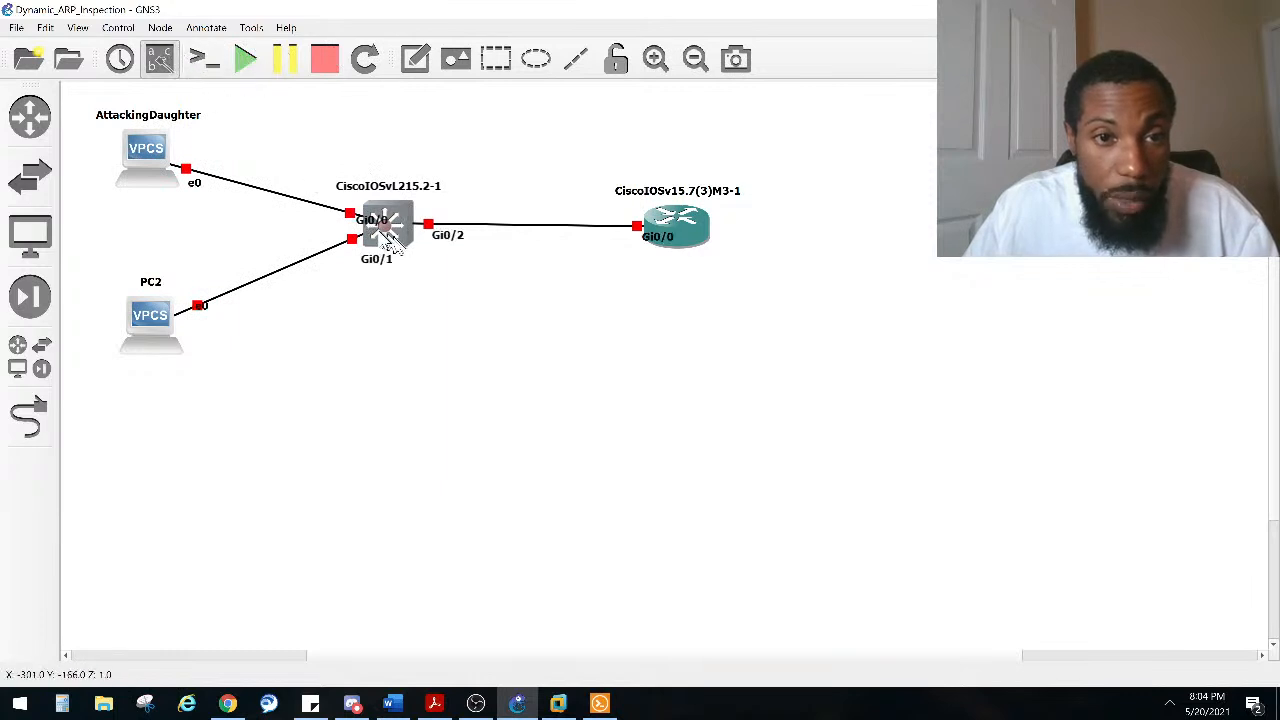
drag(374, 221, 328, 208)
drag(376, 258, 343, 263)
Step: Rename the switch to SW1
double_click(390, 188)
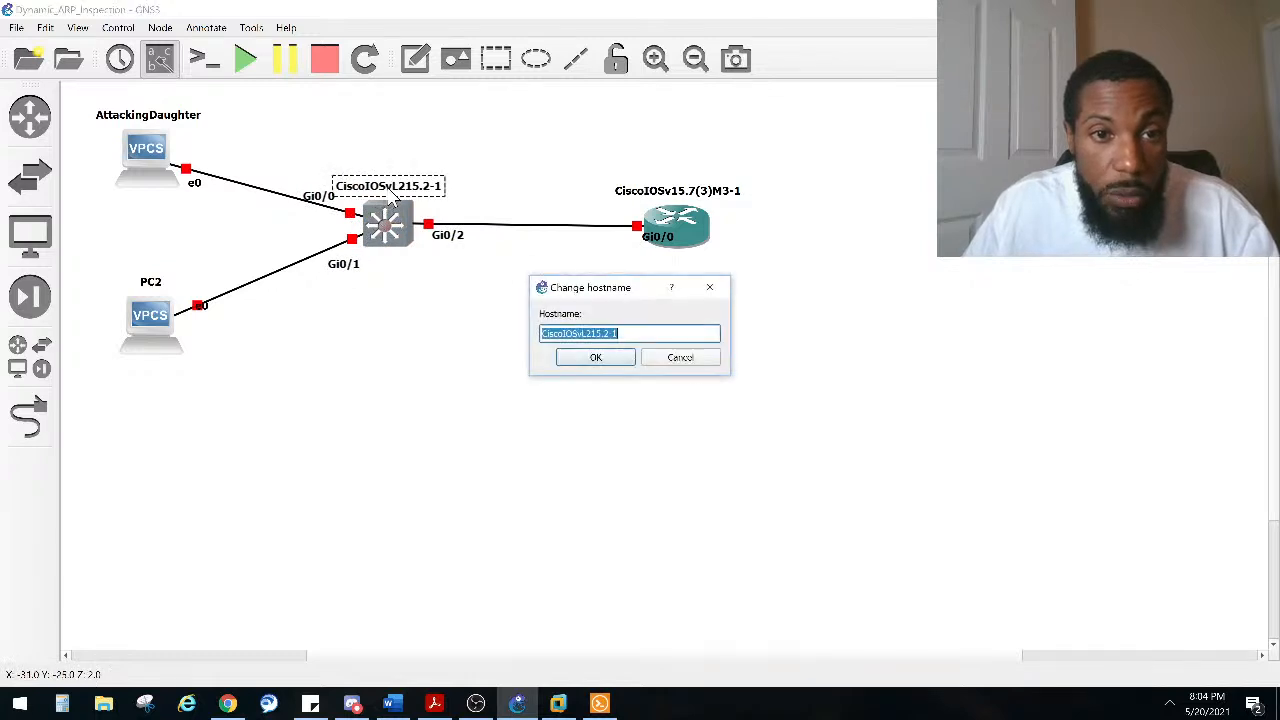
key(Caps_Lock)
text(SW1)
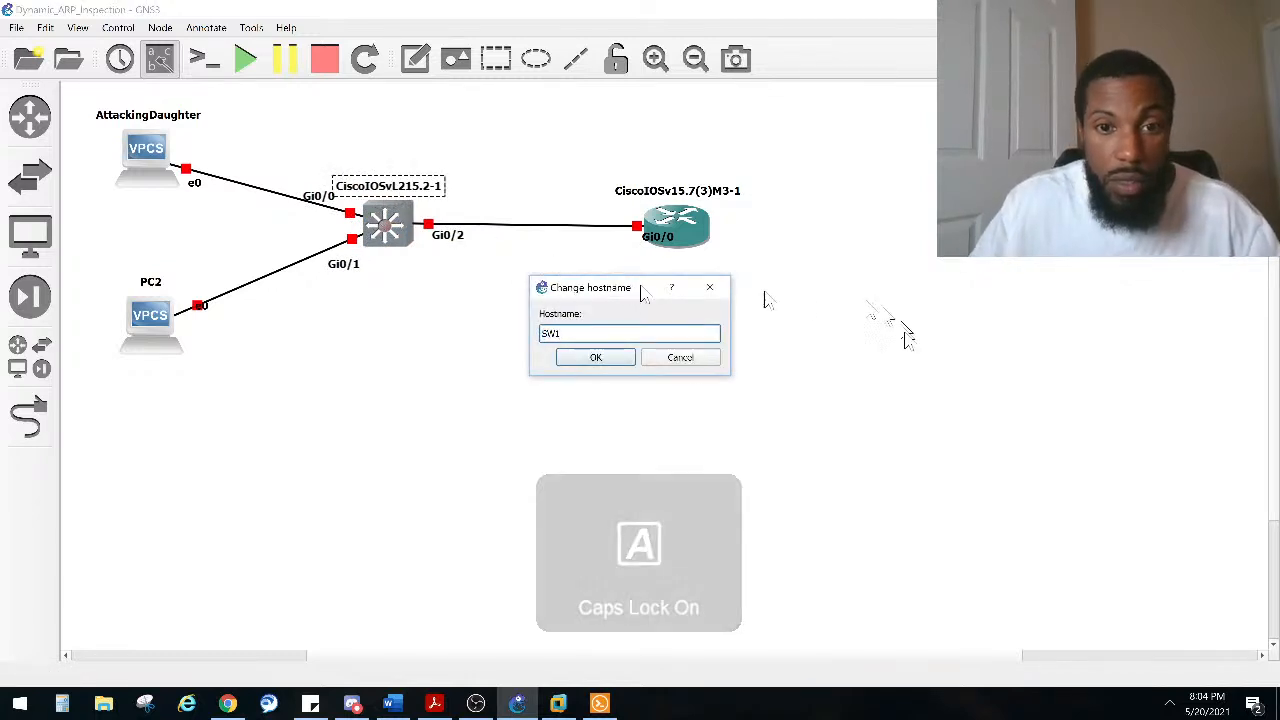
click(560, 365)
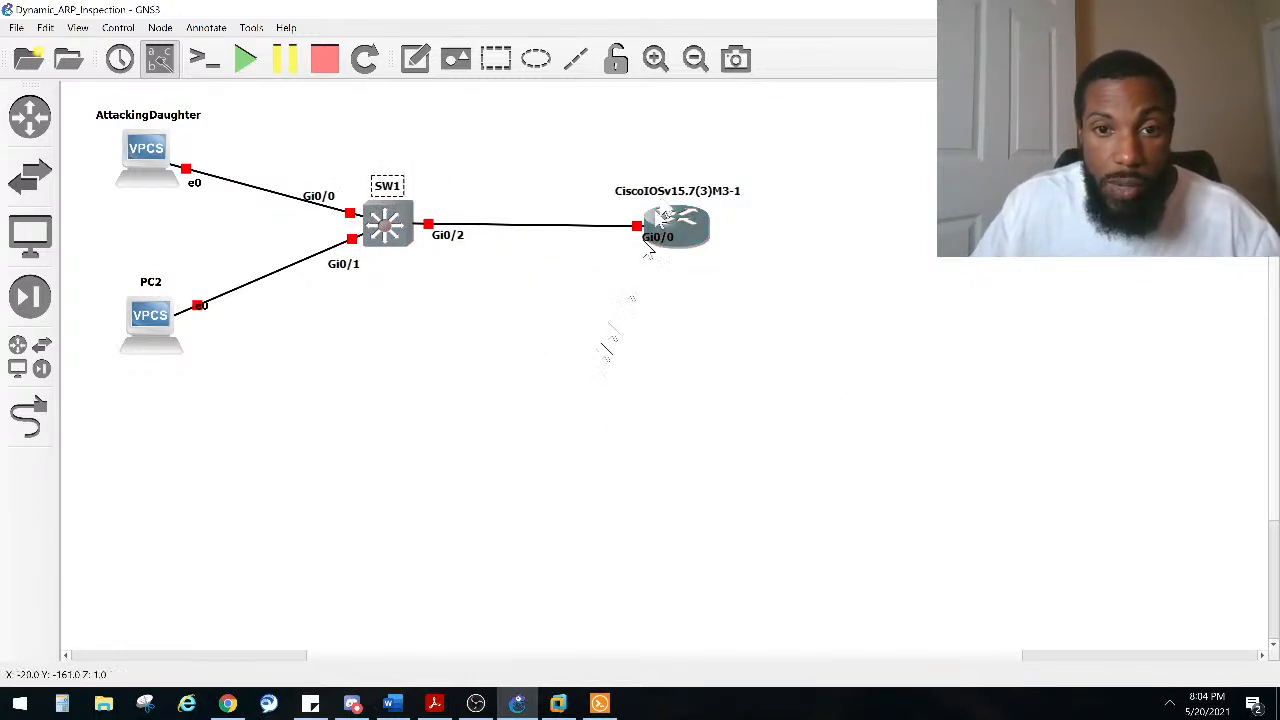
Step: Rename the router to R1
double_click(698, 192)
text(R1)
key(Return)
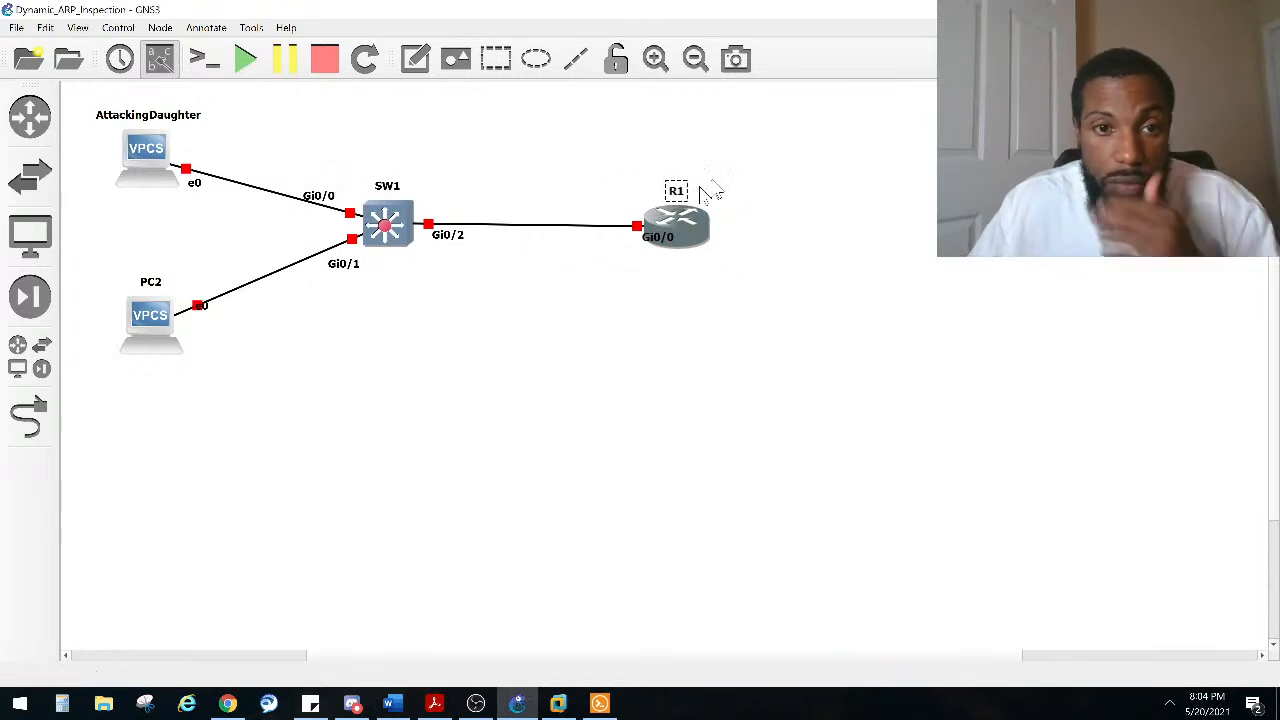
Step: Reposition R1's Gi0/0 label and PC2's e0 label closer to their link ends
click(519, 330)
drag(652, 238, 622, 257)
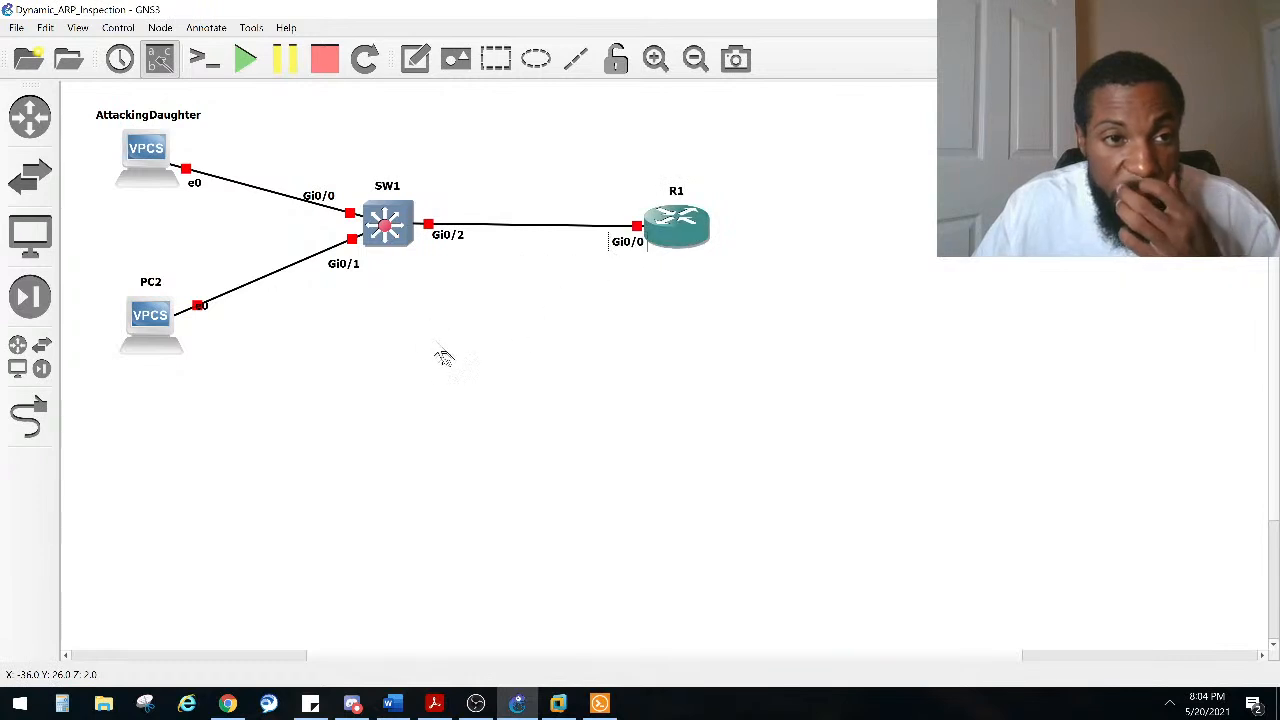
drag(203, 307, 195, 323)
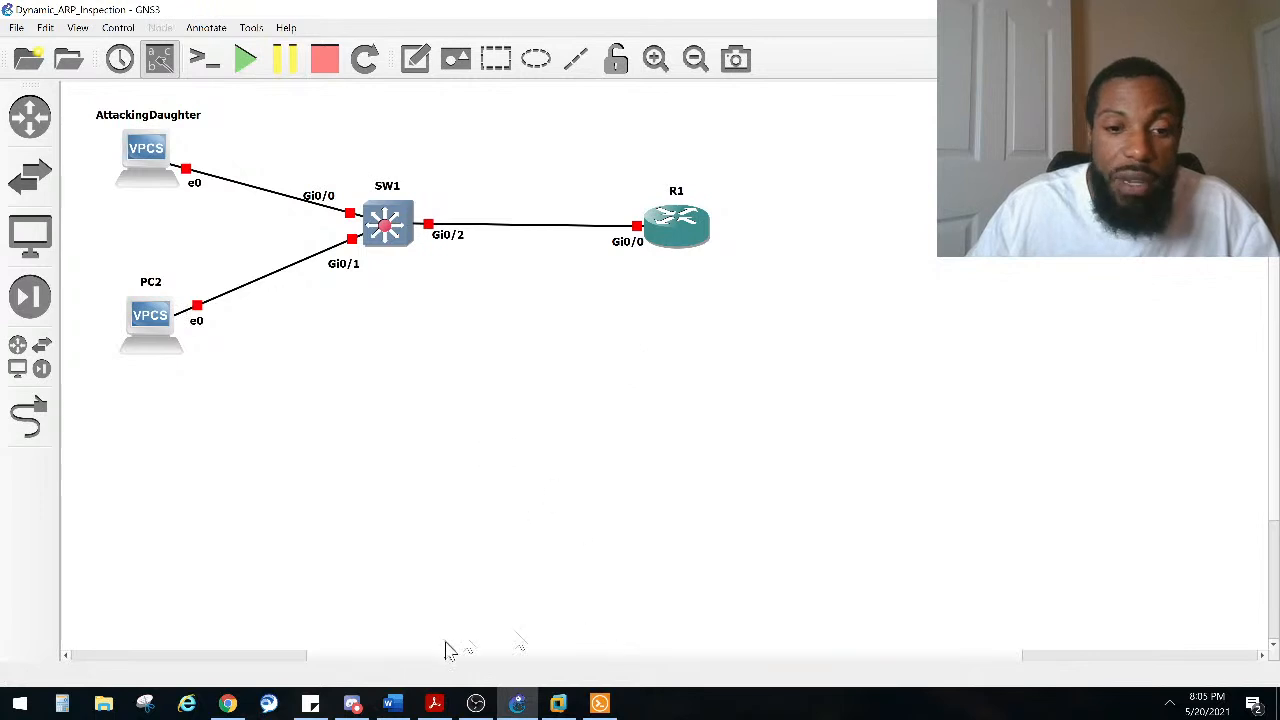
Step: Select the whole topology and move it toward the upper-left corner of the canvas
drag(443, 656, 145, 630)
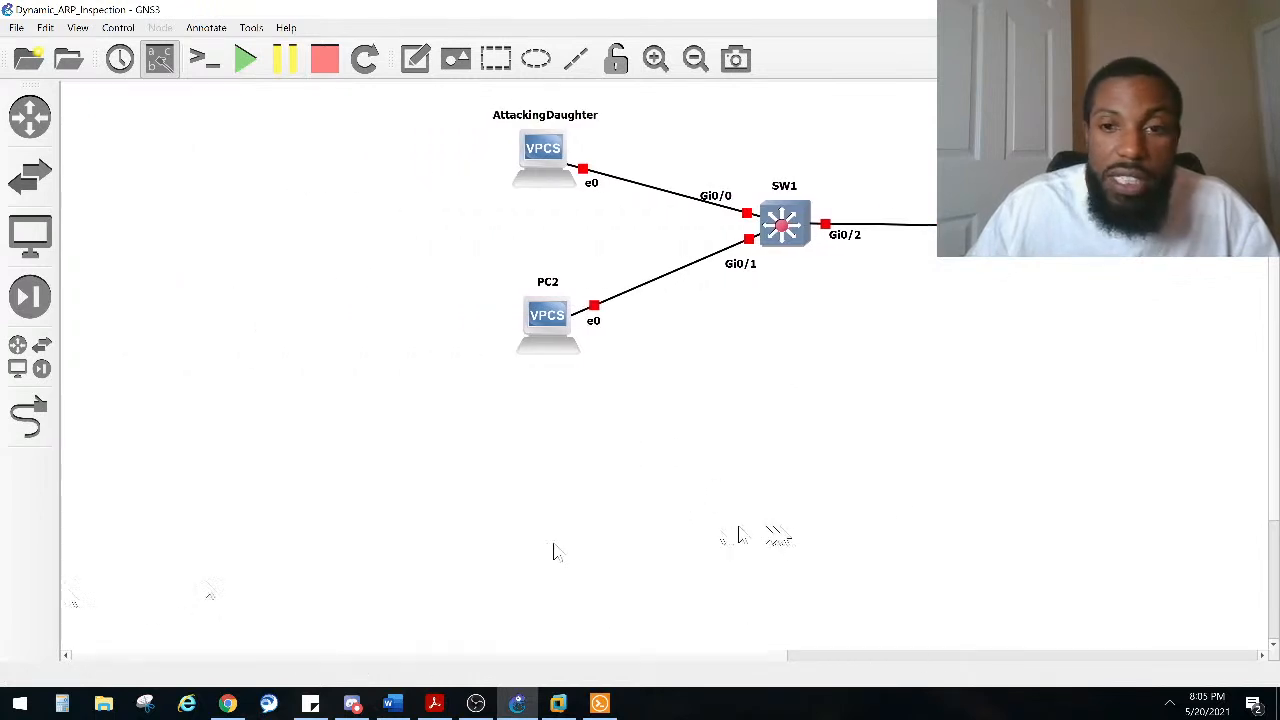
drag(1104, 420, 443, 106)
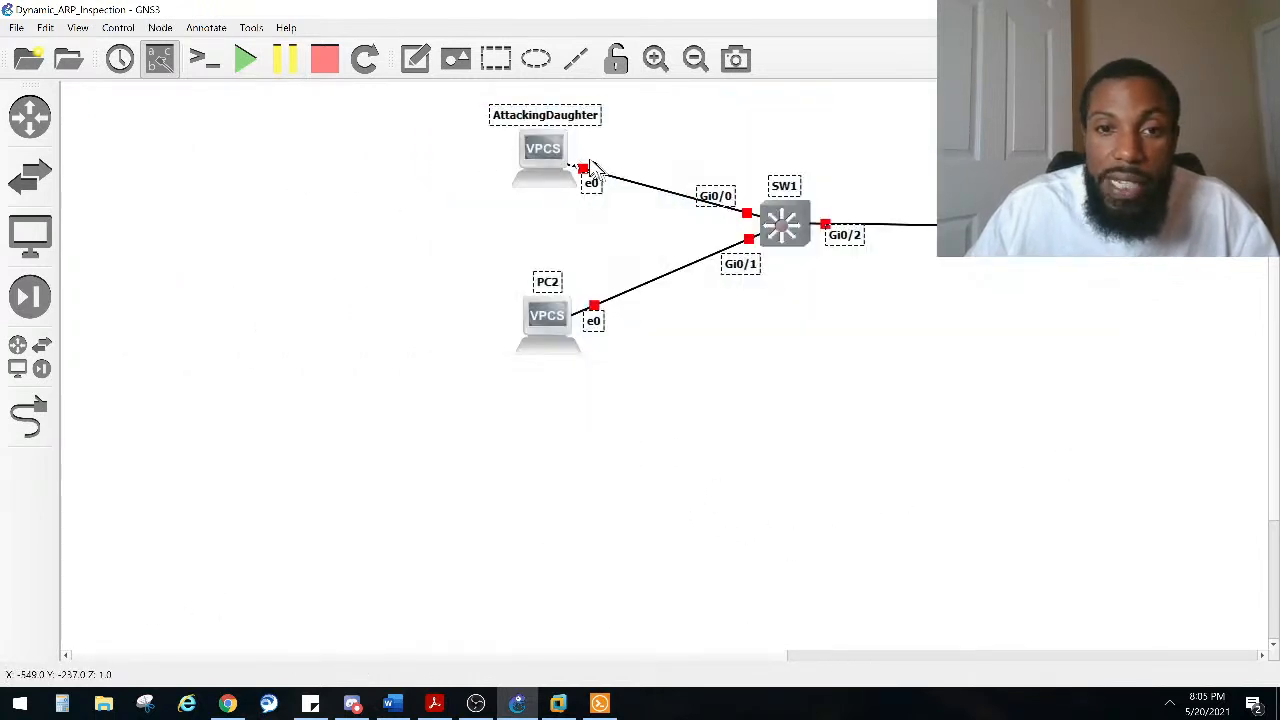
drag(552, 152, 137, 142)
Step: Close the Solar-PuTTY window and dismiss the error dialog
right_click(599, 703)
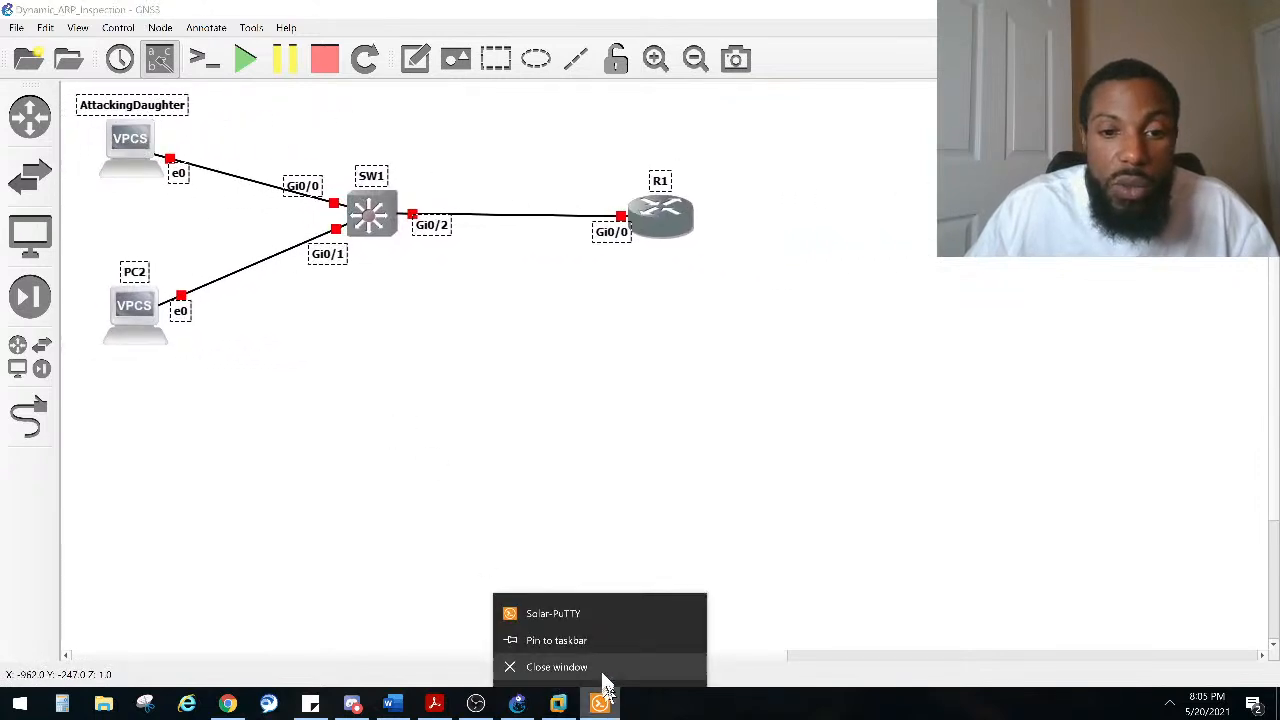
click(599, 703)
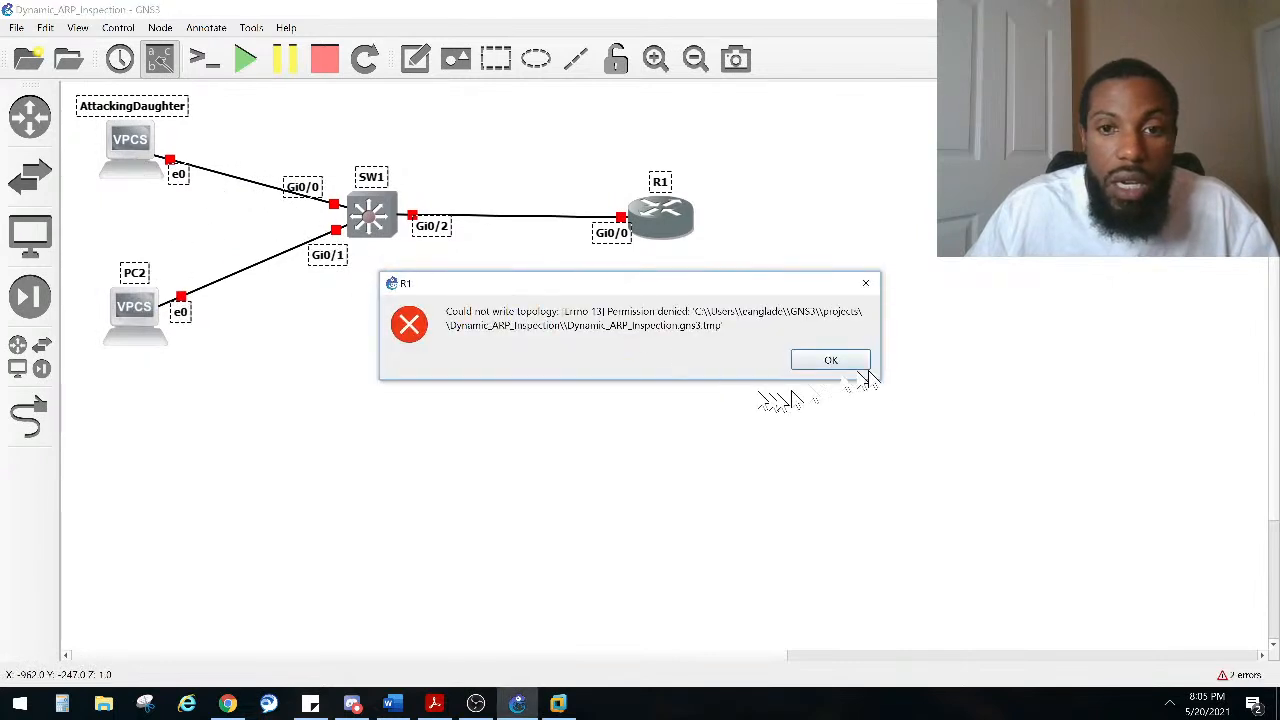
click(856, 362)
click(857, 362)
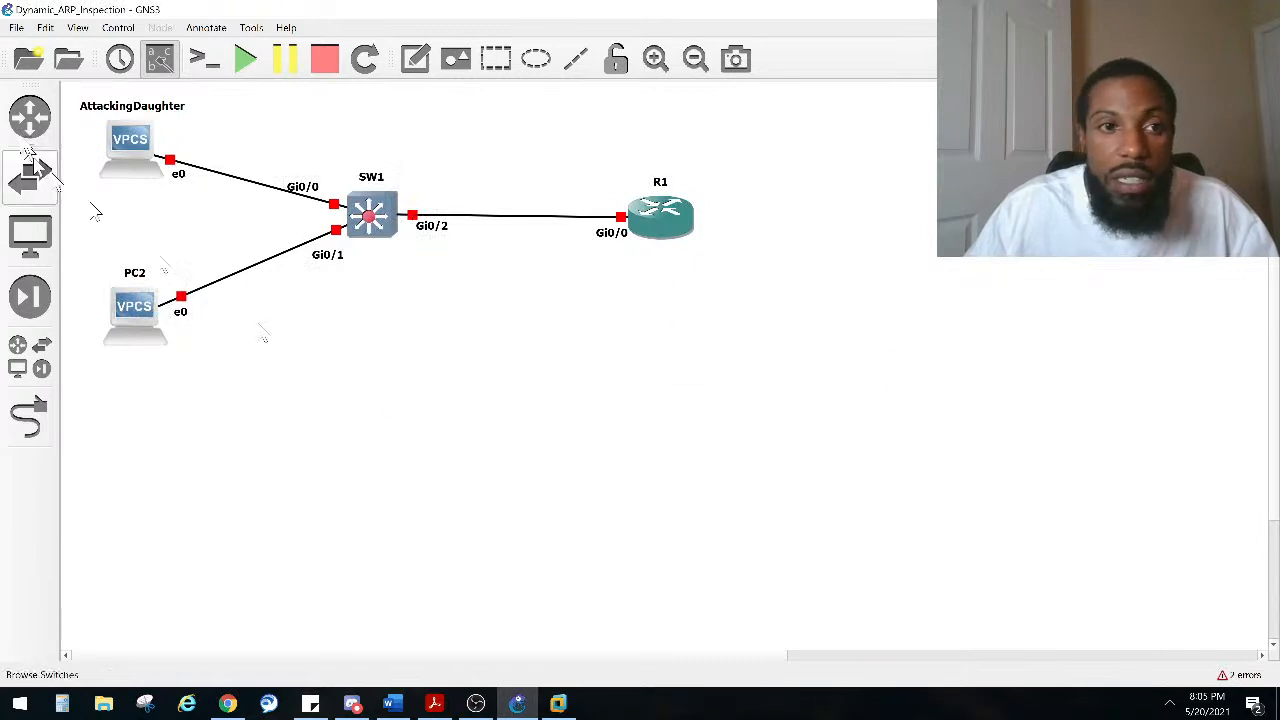
Step: Start all devices in the topology and confirm
click(252, 70)
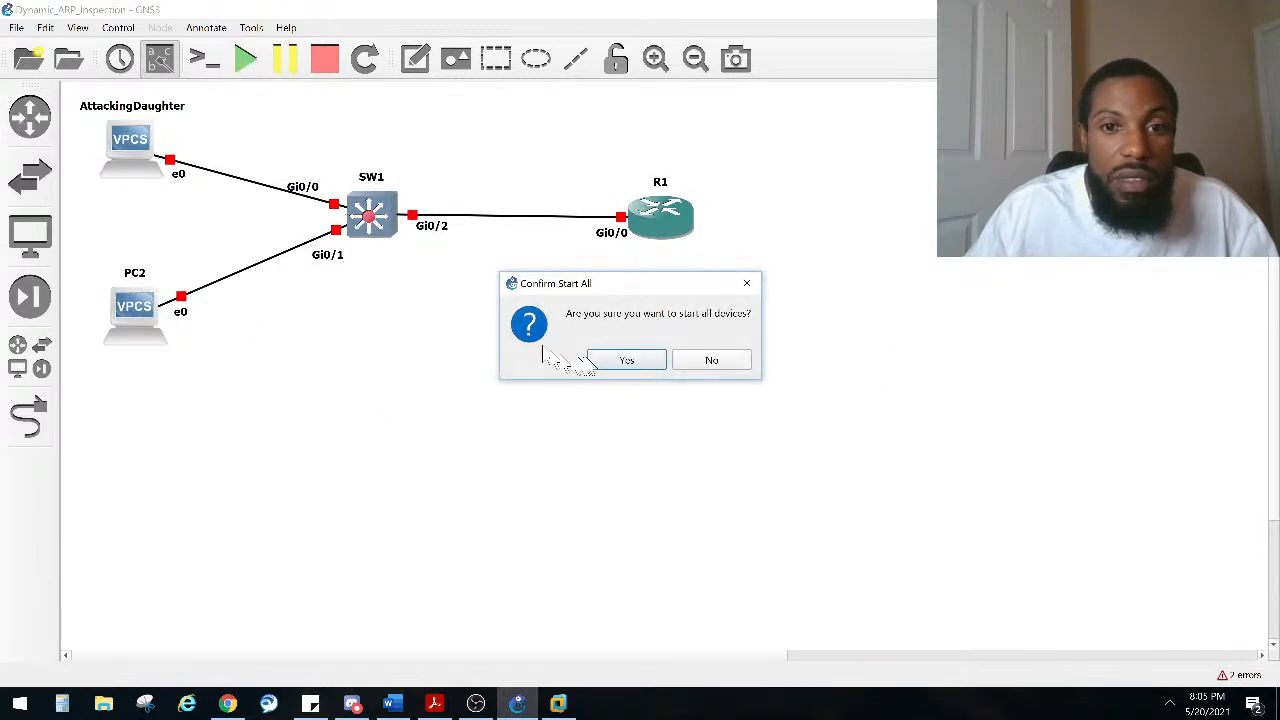
click(600, 362)
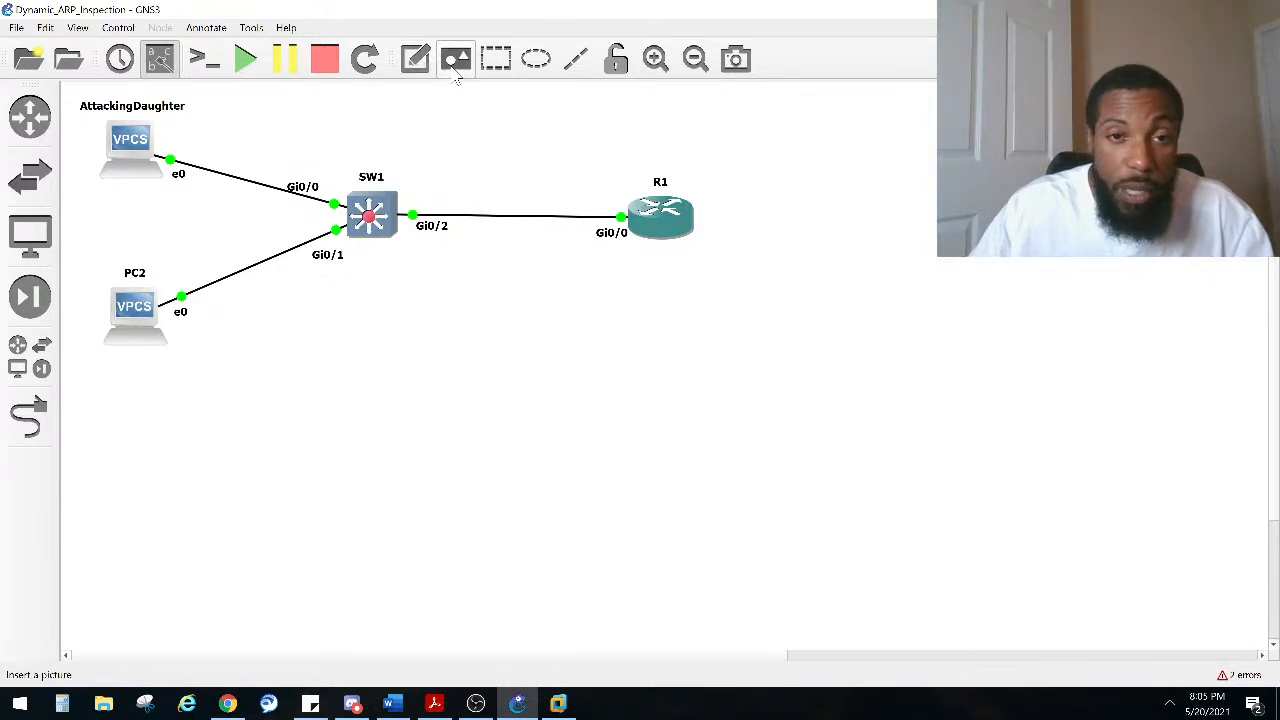
Step: Add a text note reading 192.168.10.254/24 beneath R1's Gi0/0 link end
click(422, 62)
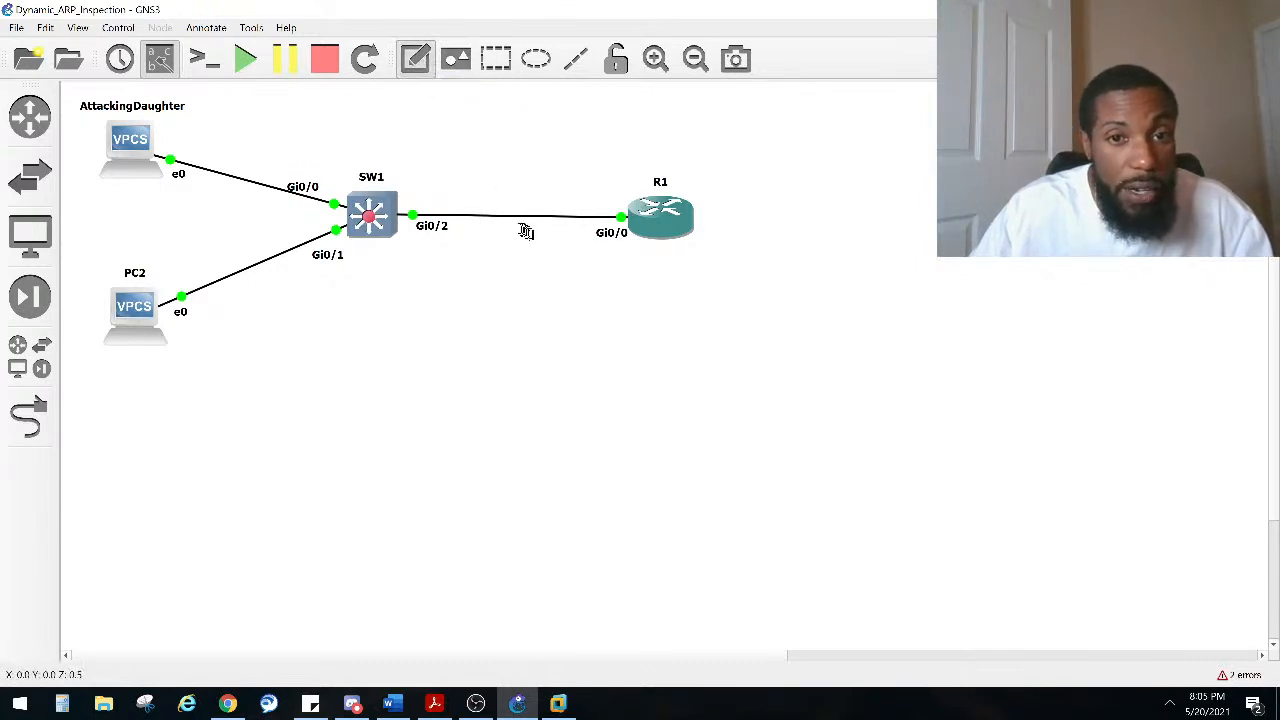
click(631, 266)
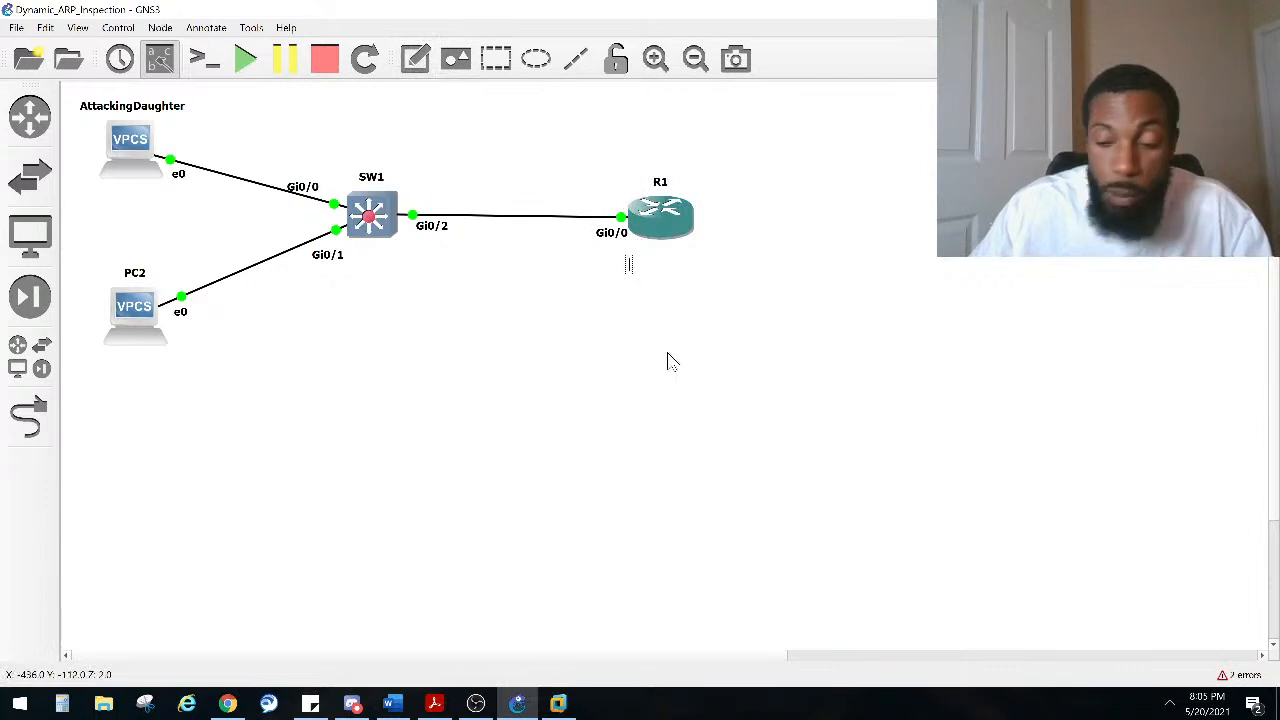
text(192.168.10.254/24)
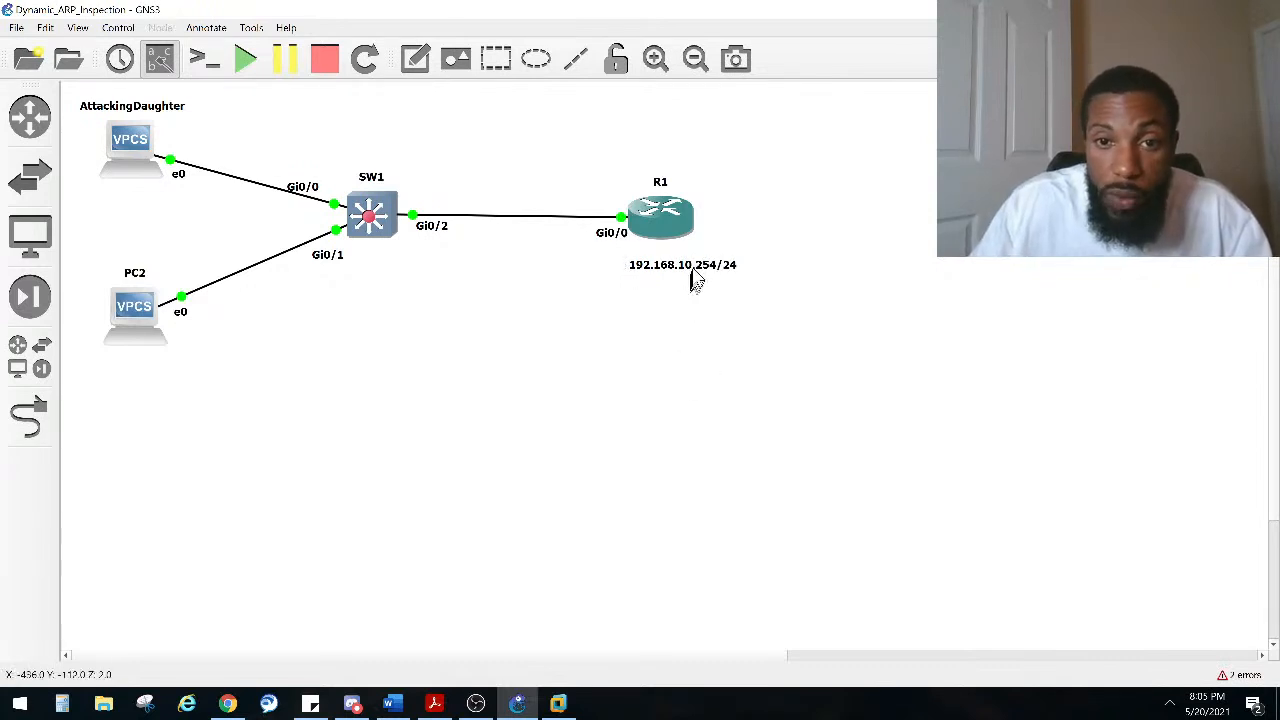
drag(697, 274, 605, 262)
drag(673, 218, 631, 247)
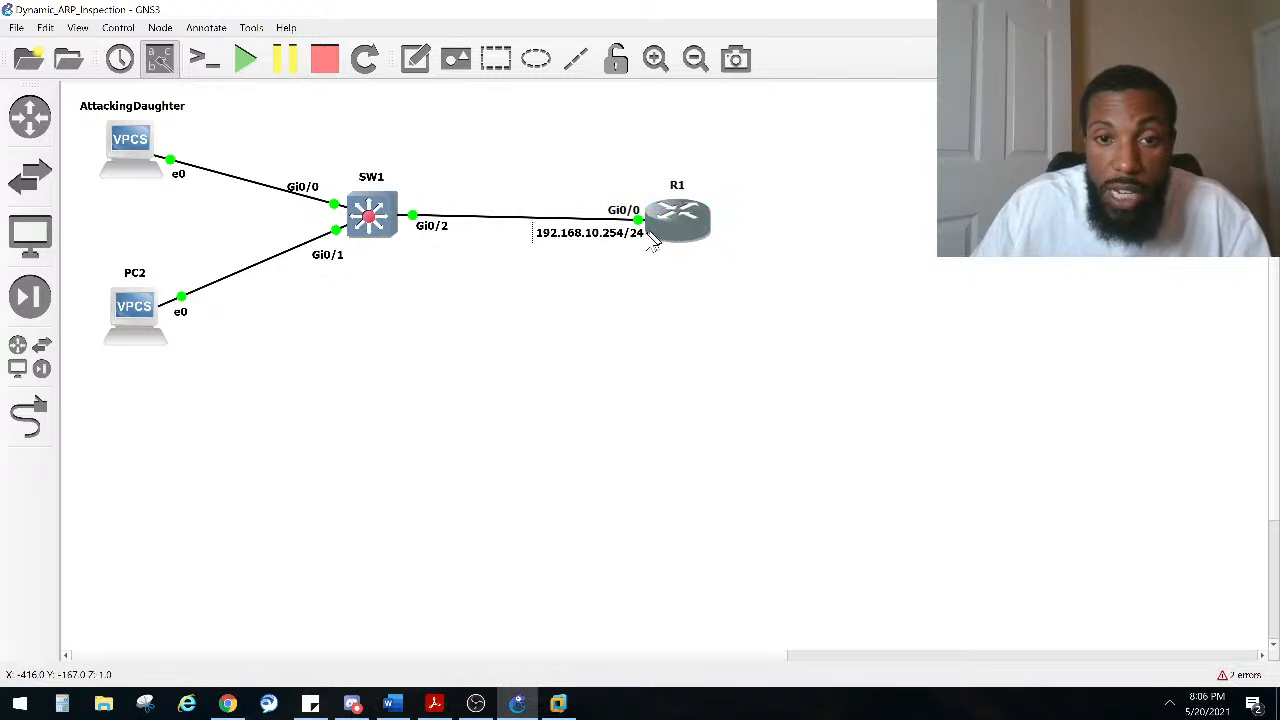
click(735, 374)
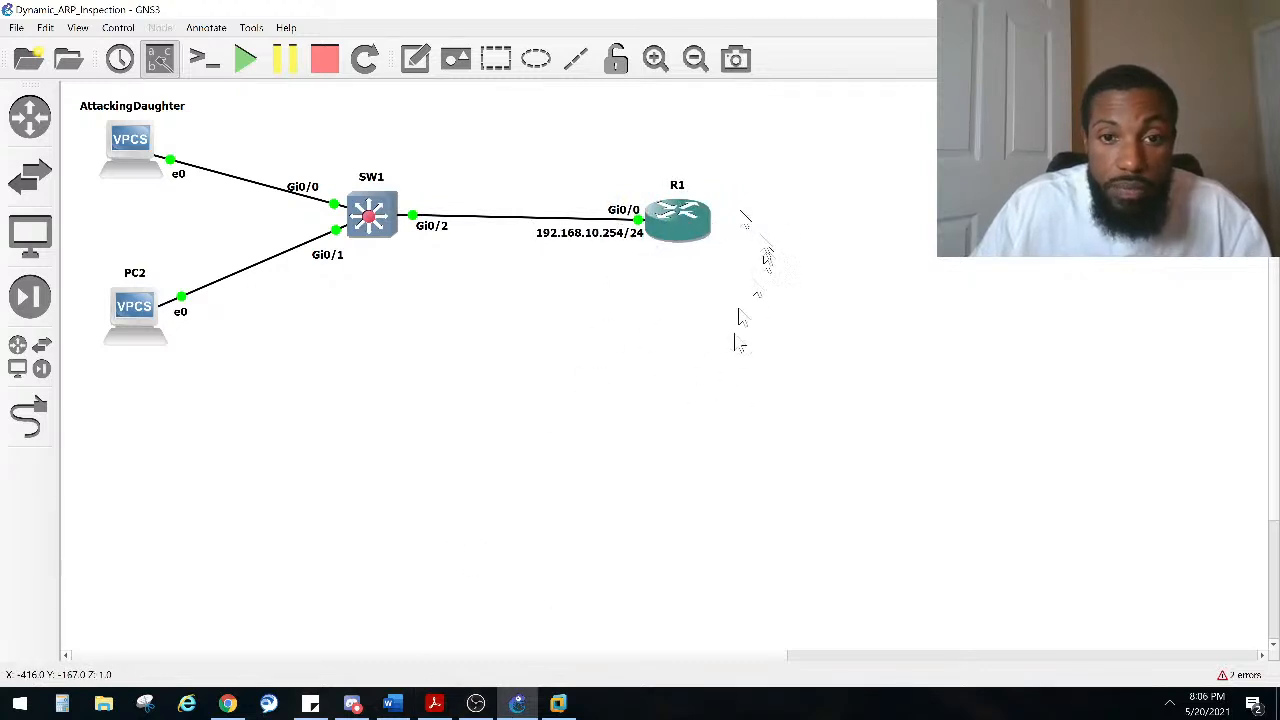
Step: Open R1's console and place the console window below the topology
right_click(690, 220)
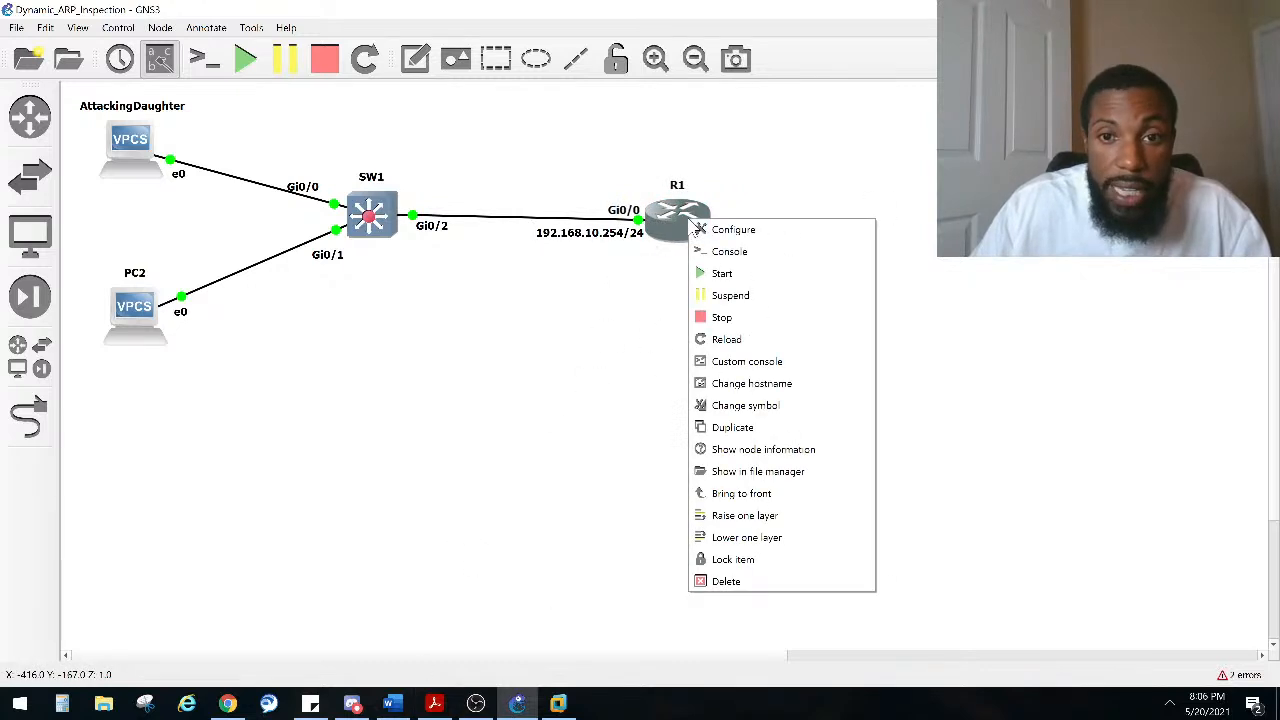
click(760, 258)
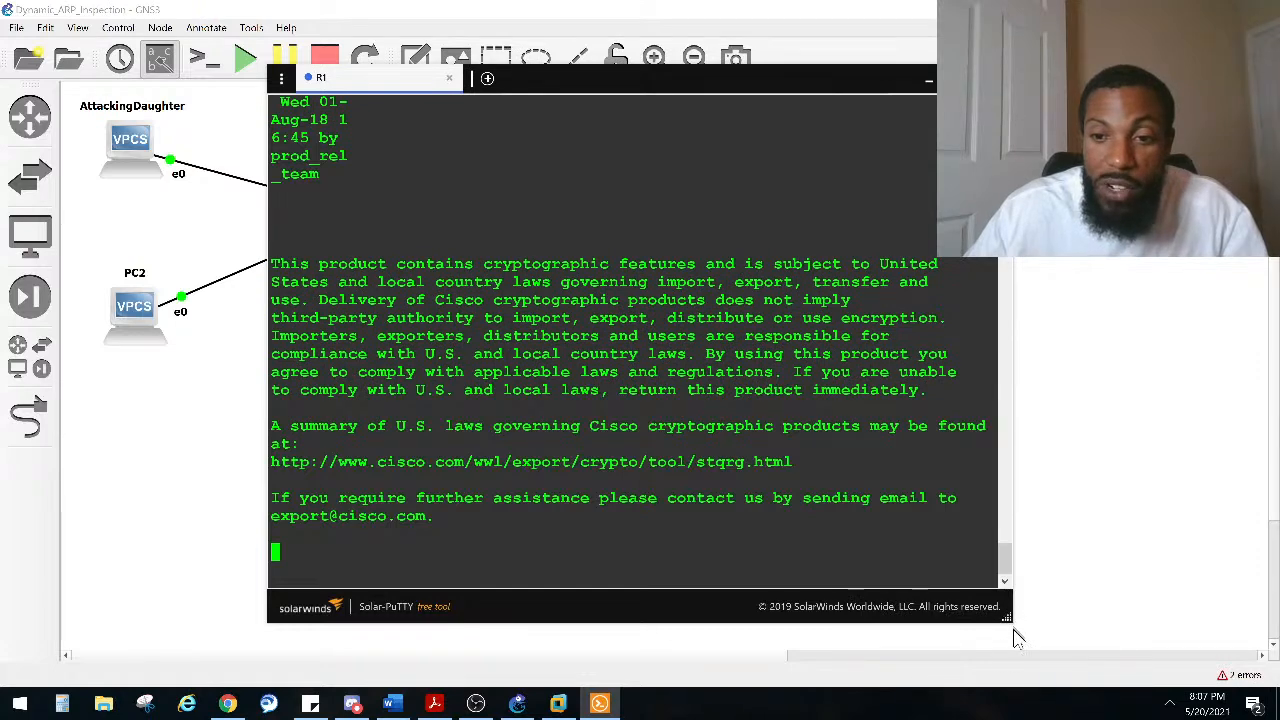
drag(1008, 620, 1050, 490)
drag(686, 88, 426, 378)
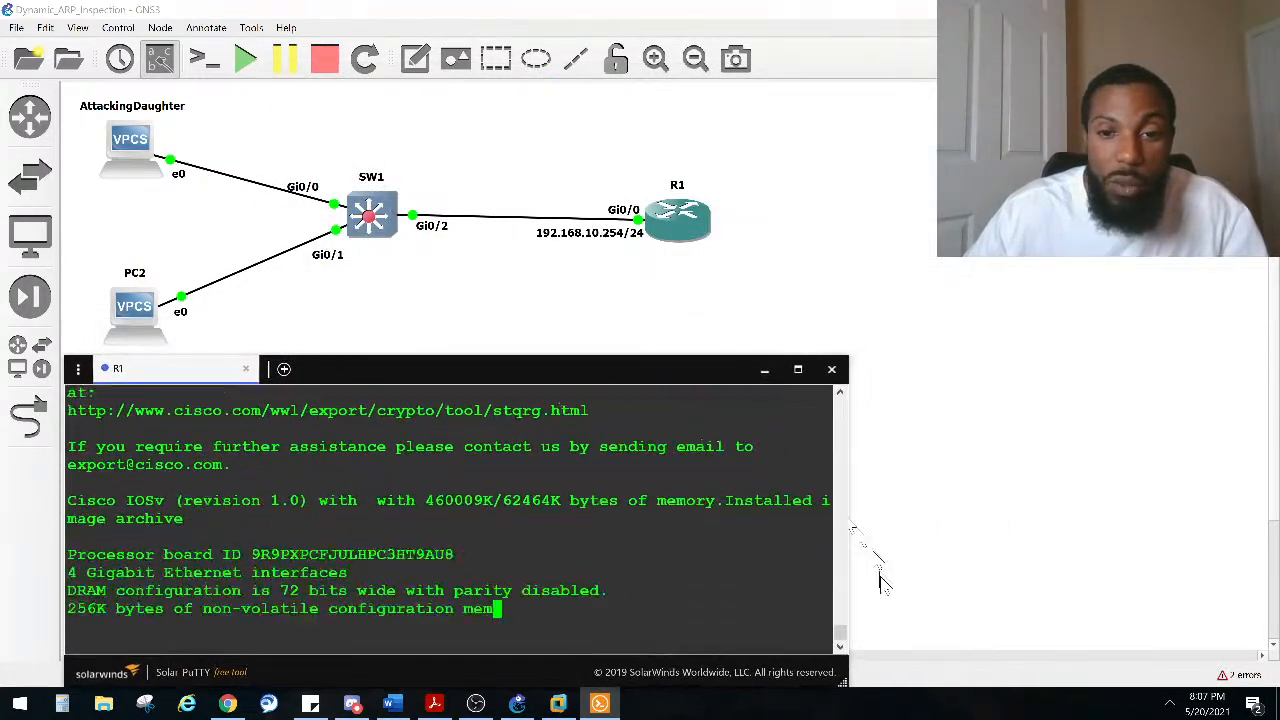
drag(849, 665, 1086, 665)
Step: Open SW1's console in a second tab and switch between the R1 and SW1 tabs
click(368, 212)
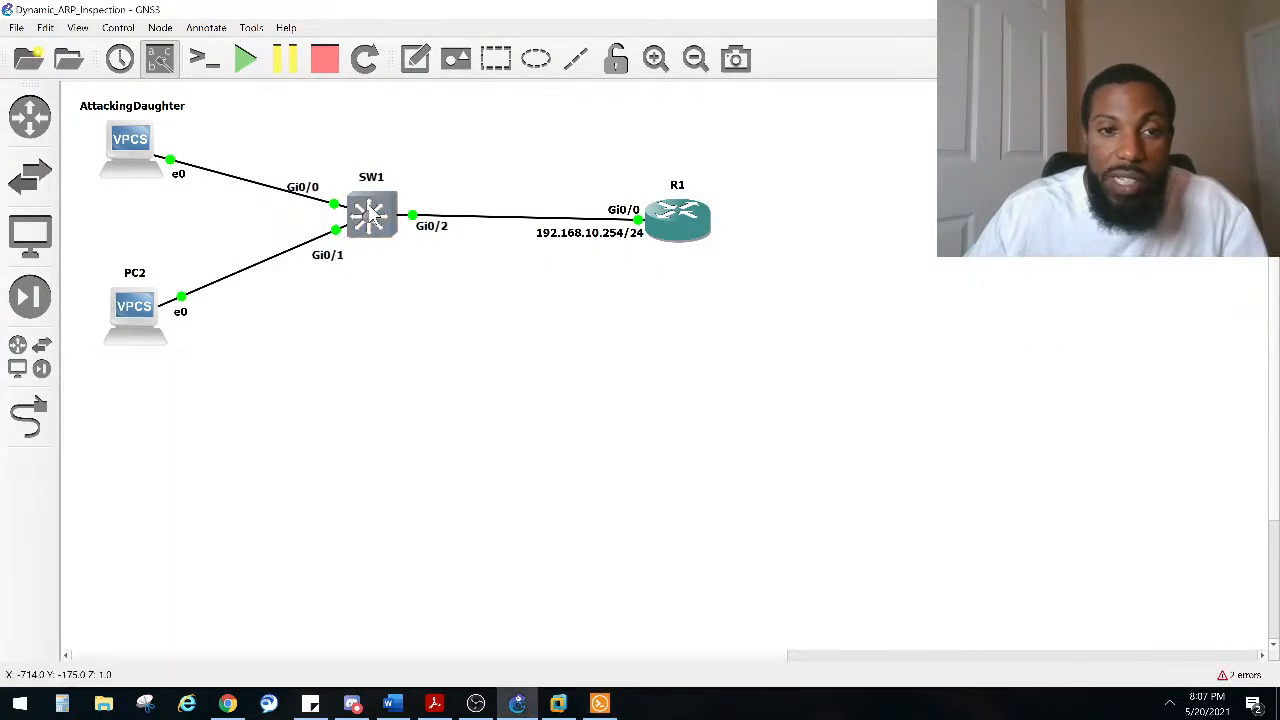
right_click(370, 212)
click(389, 242)
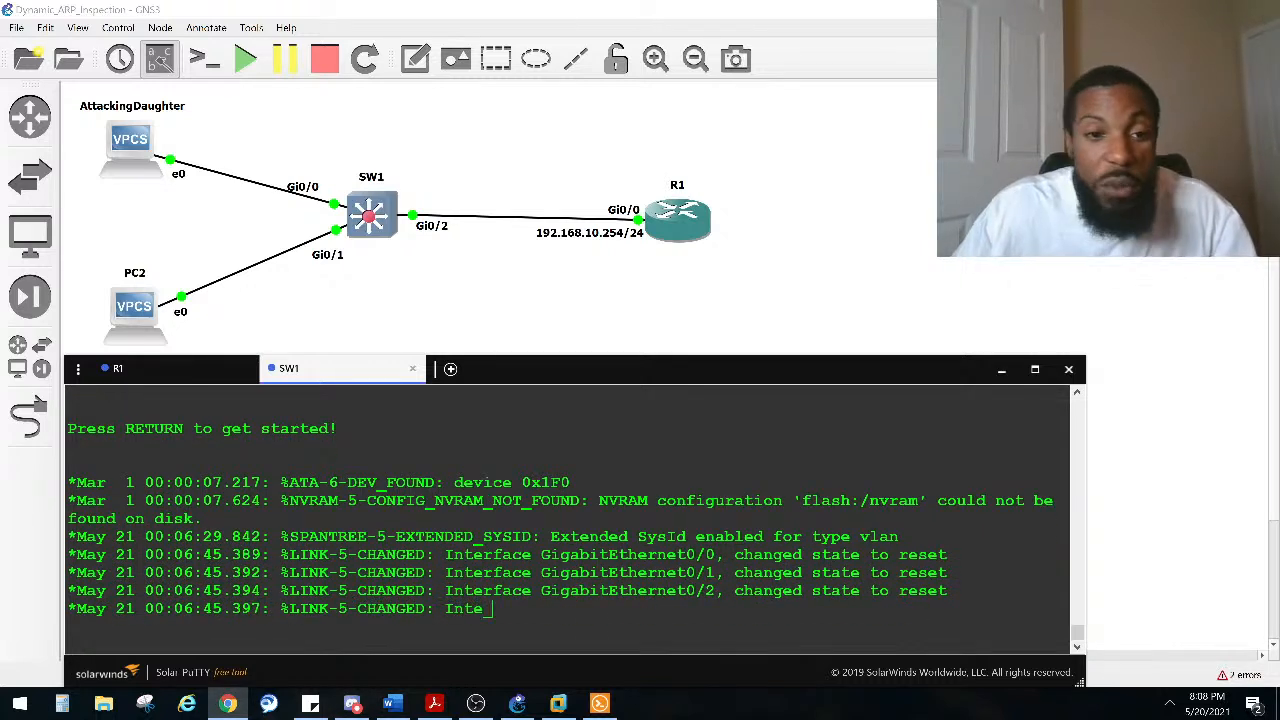
click(145, 380)
click(323, 376)
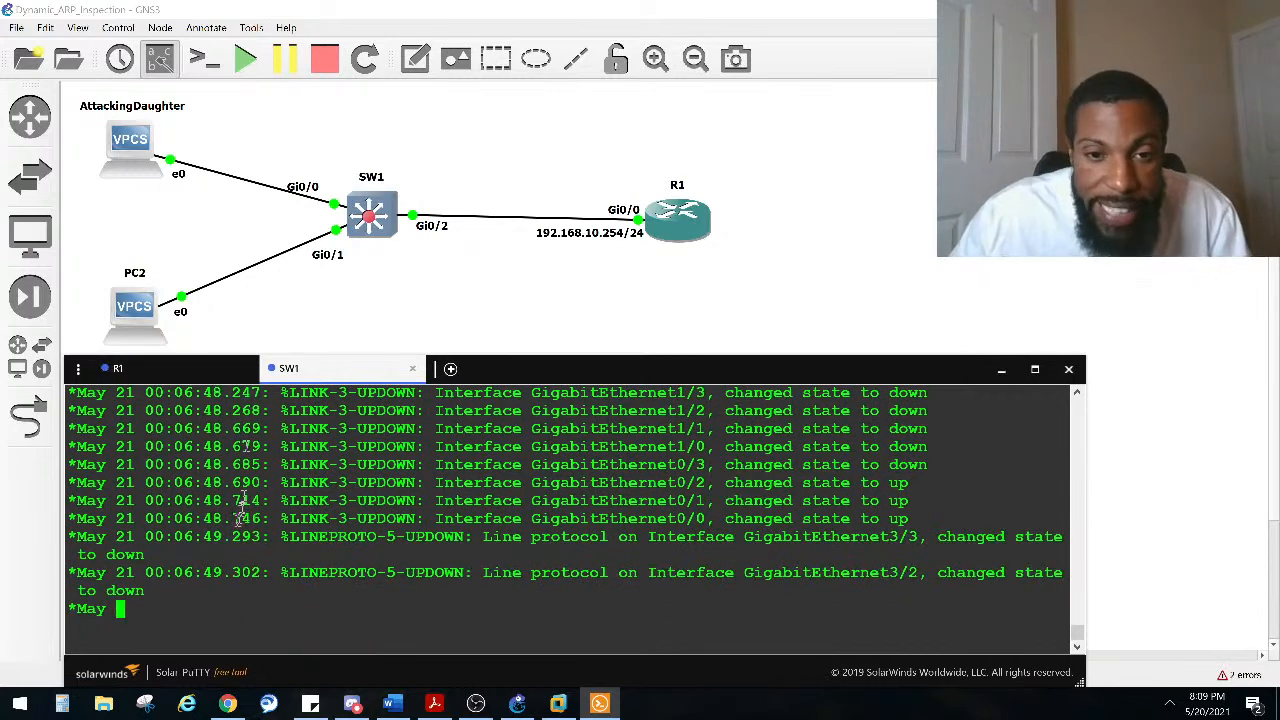
Step: Switch to the CCNP Study Plan spreadsheet in Chrome and maximize its window
click(20, 703)
click(20, 703)
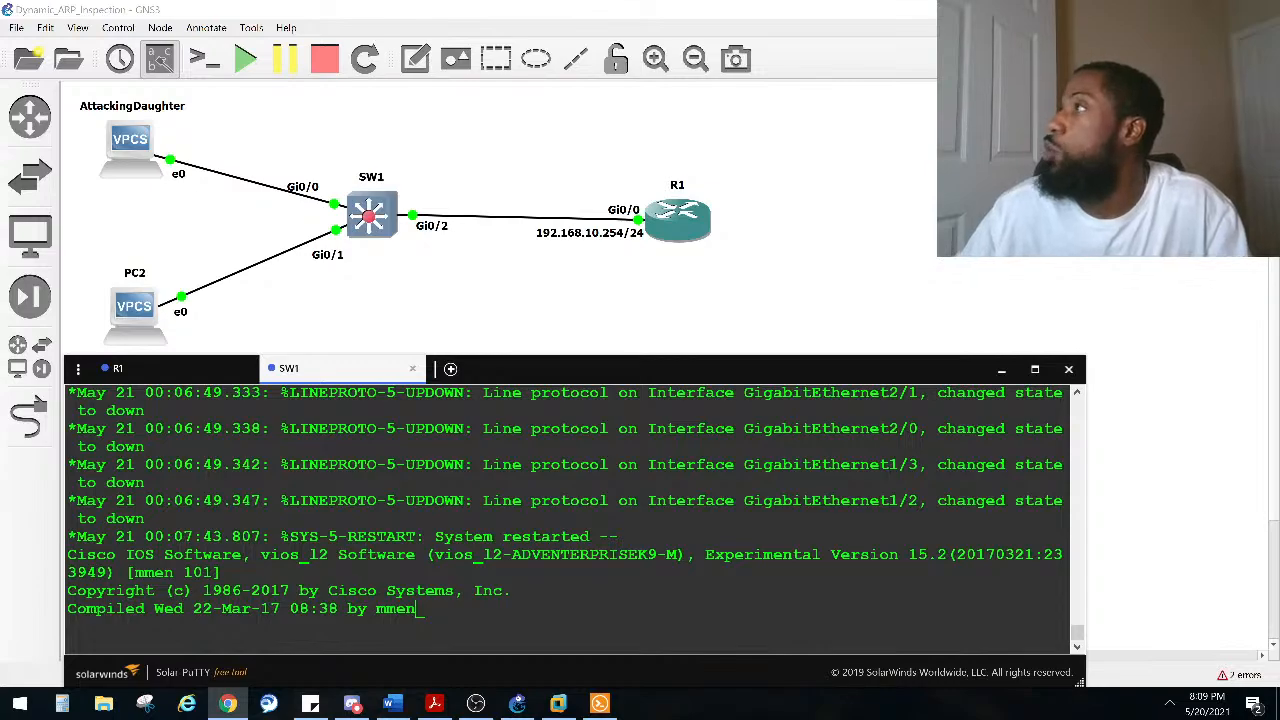
drag(1279, 145, 436, 60)
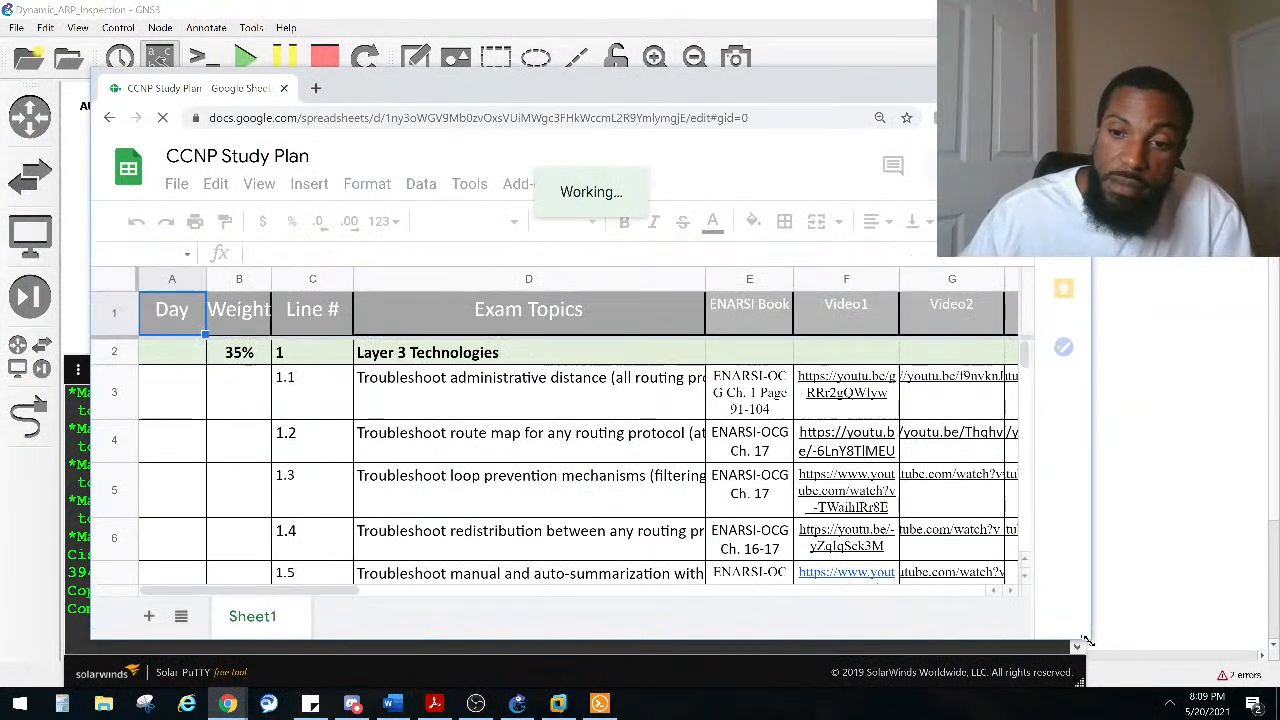
drag(1123, 615, 1187, 545)
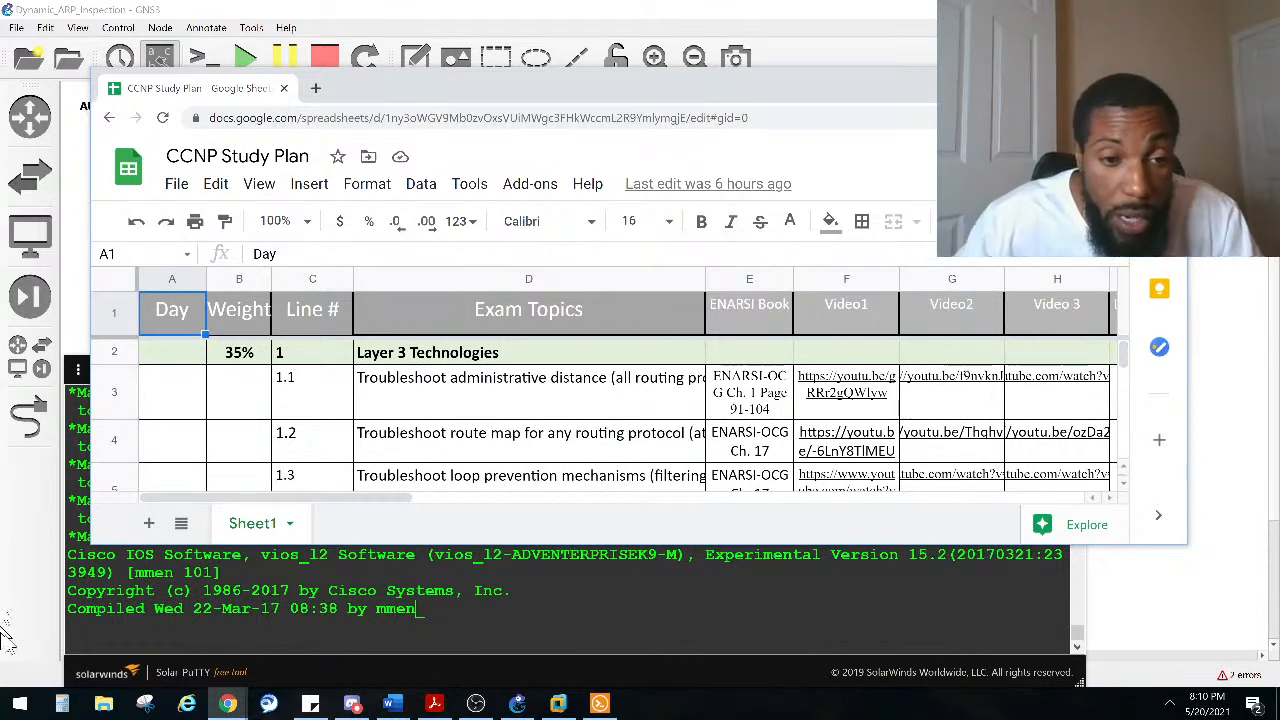
drag(372, 503, 423, 506)
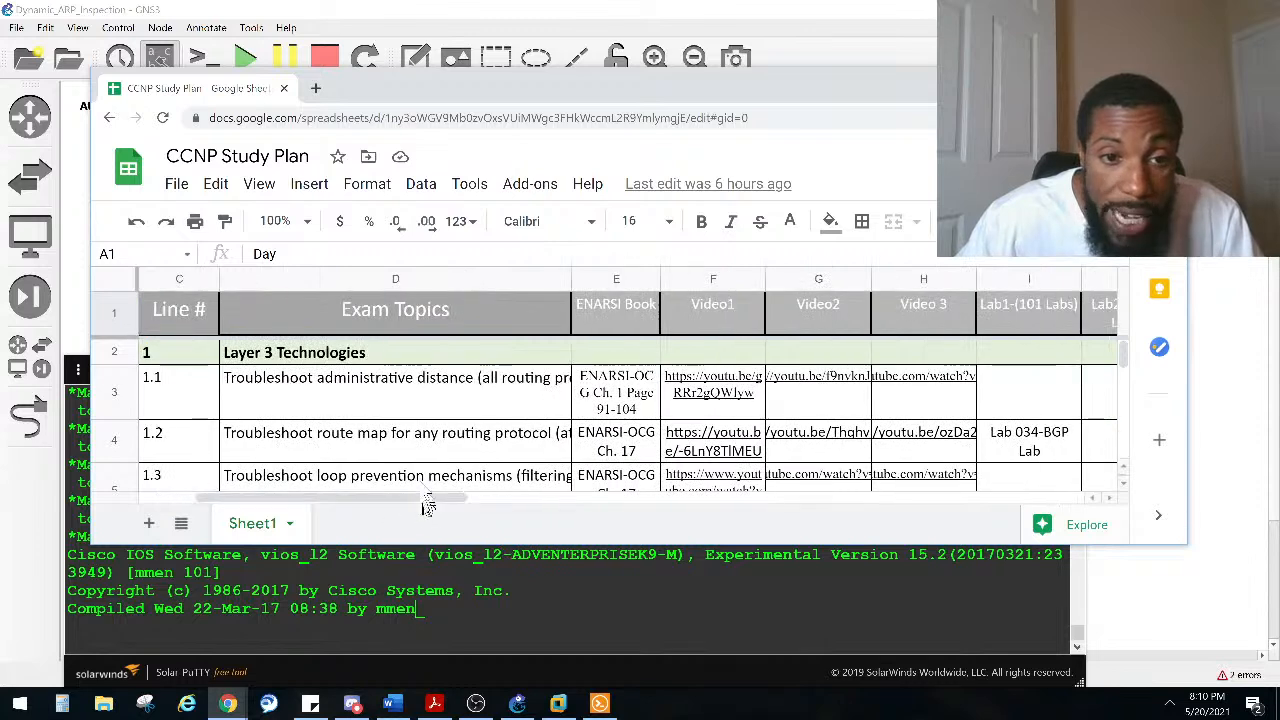
scroll(410, 398, down, 5)
scroll(296, 380, down, 5)
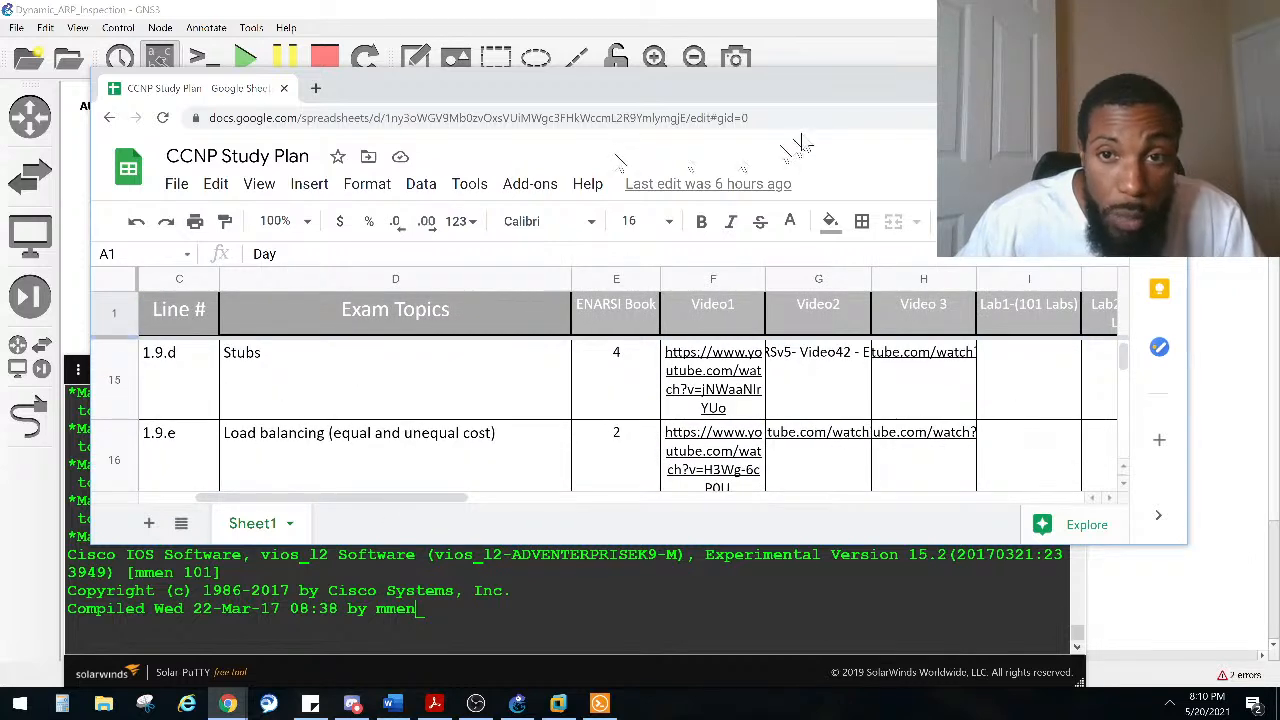
double_click(800, 100)
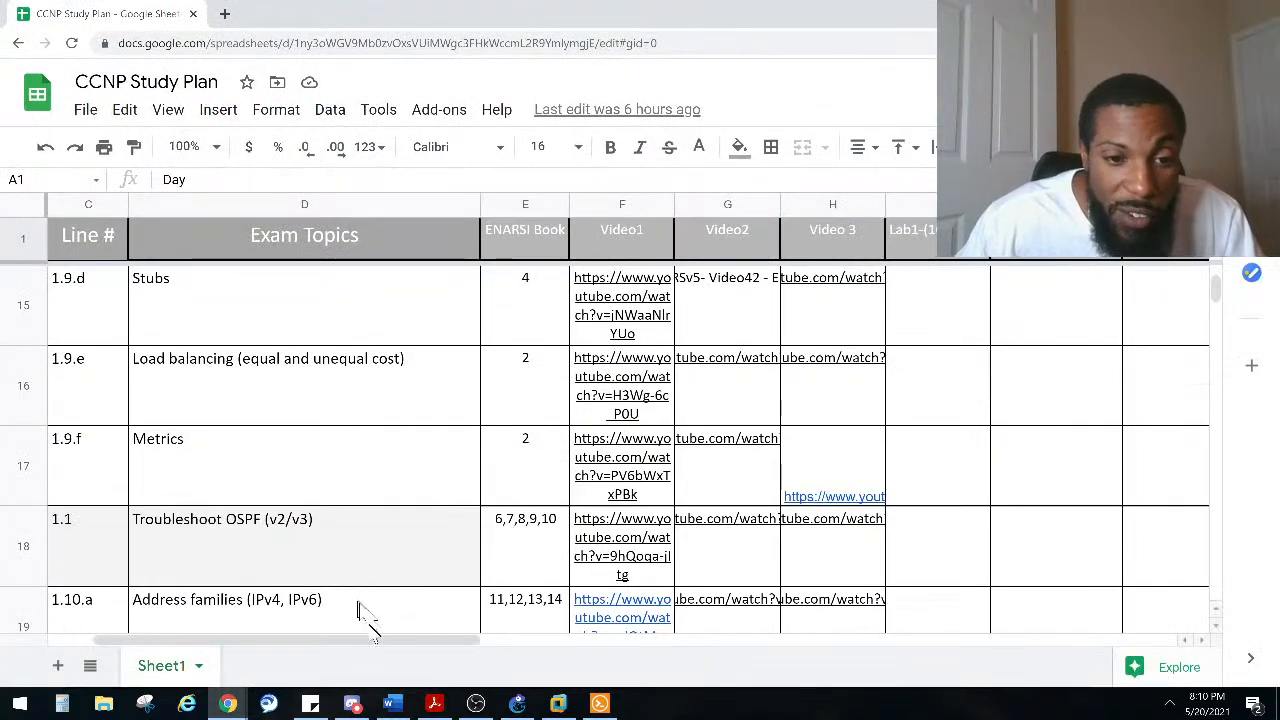
Step: Examine the study plan's topic 1.1 row, including its book reference and Video1 link
drag(369, 648, 338, 651)
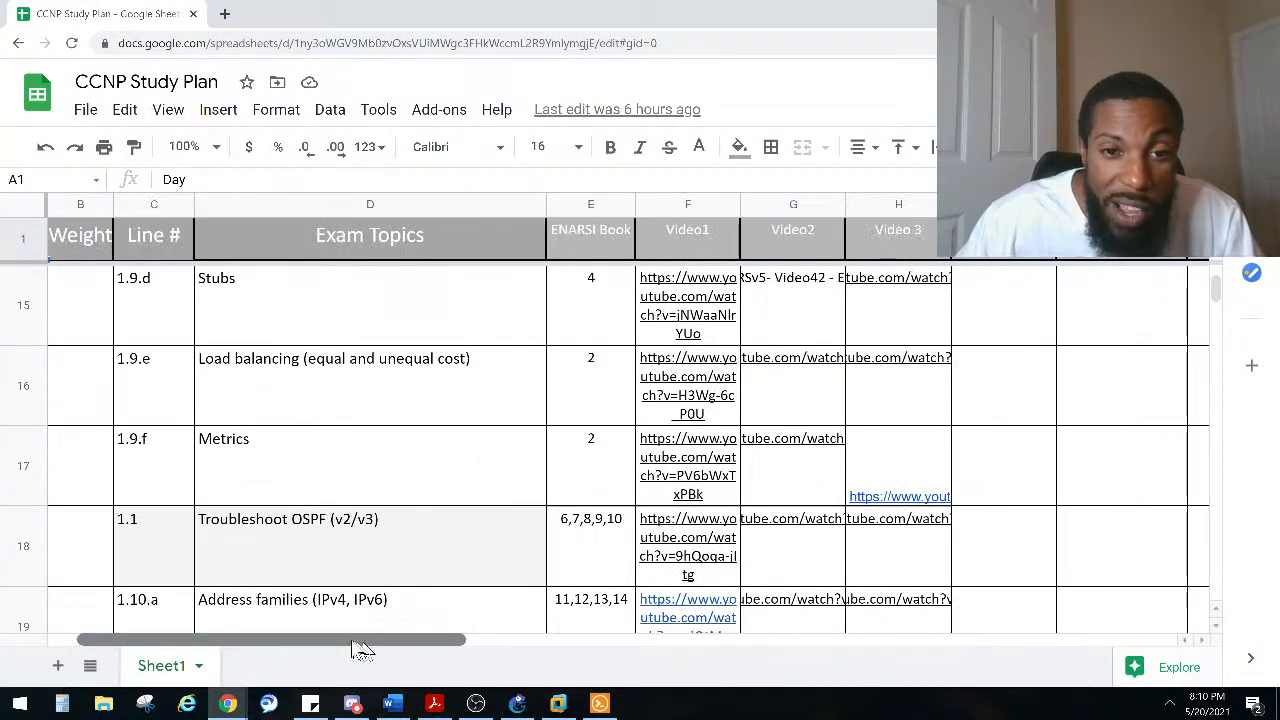
scroll(430, 560, up, 10)
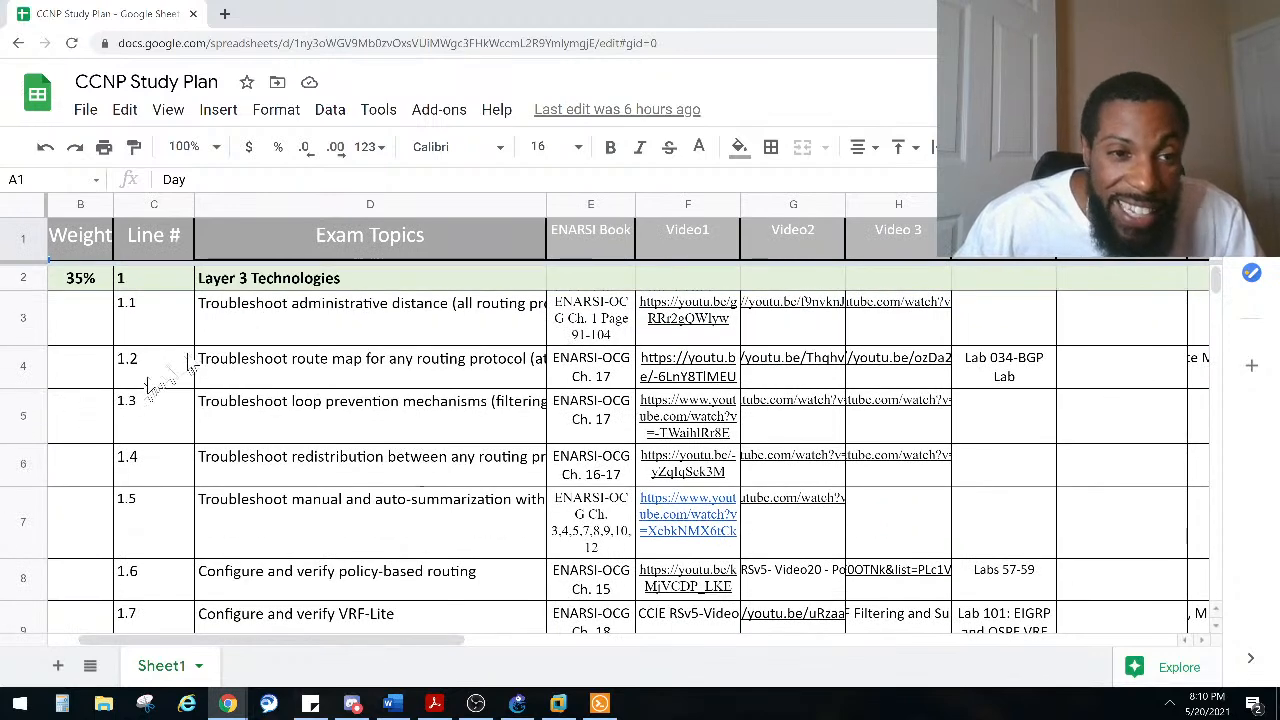
click(22, 318)
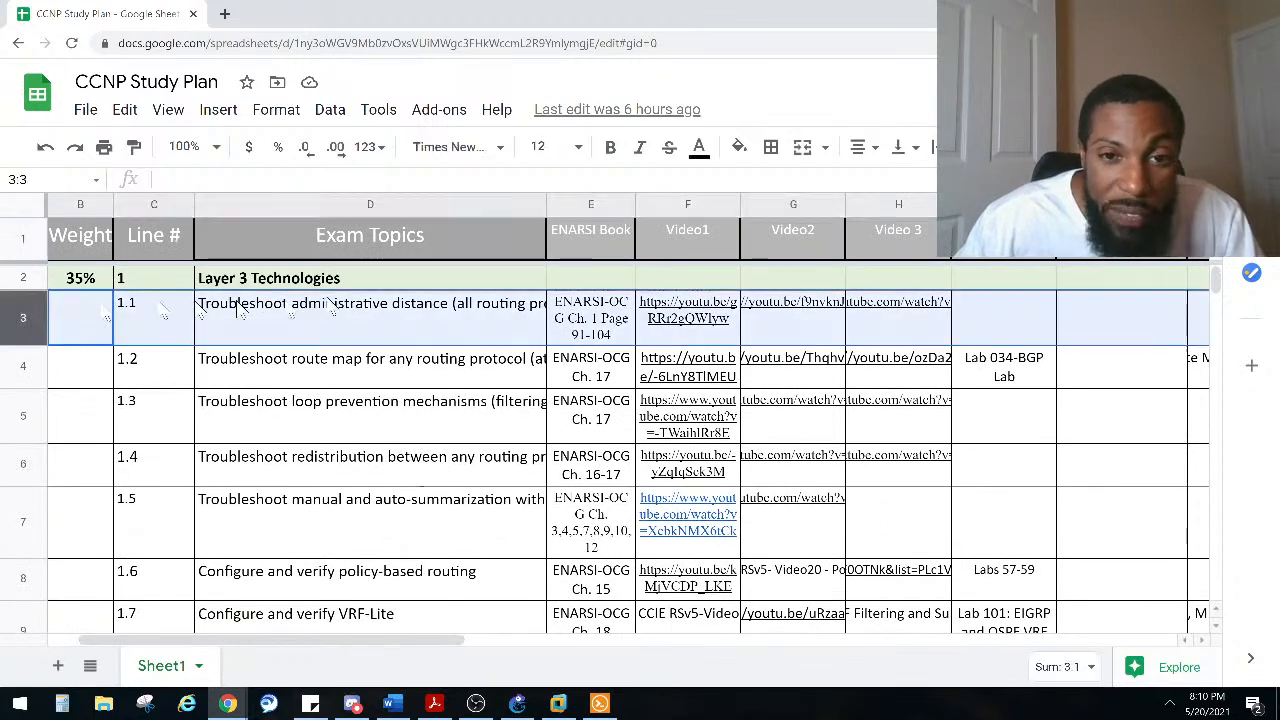
click(605, 318)
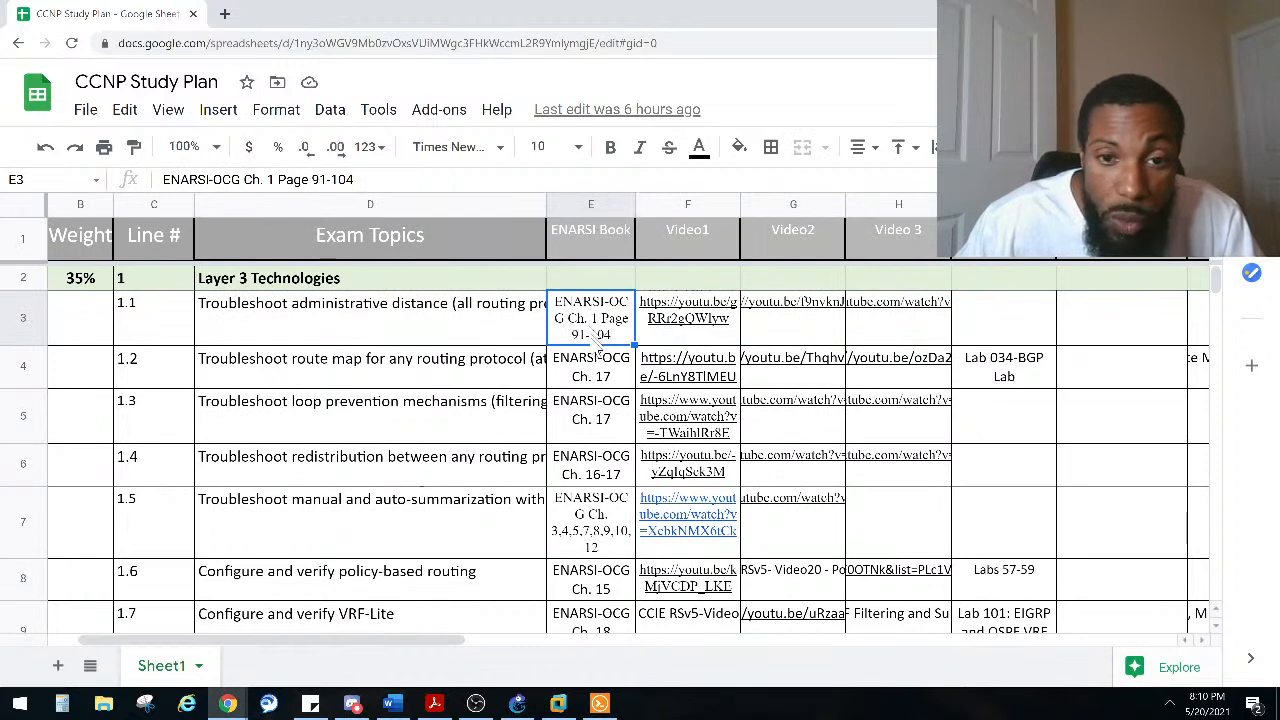
click(698, 338)
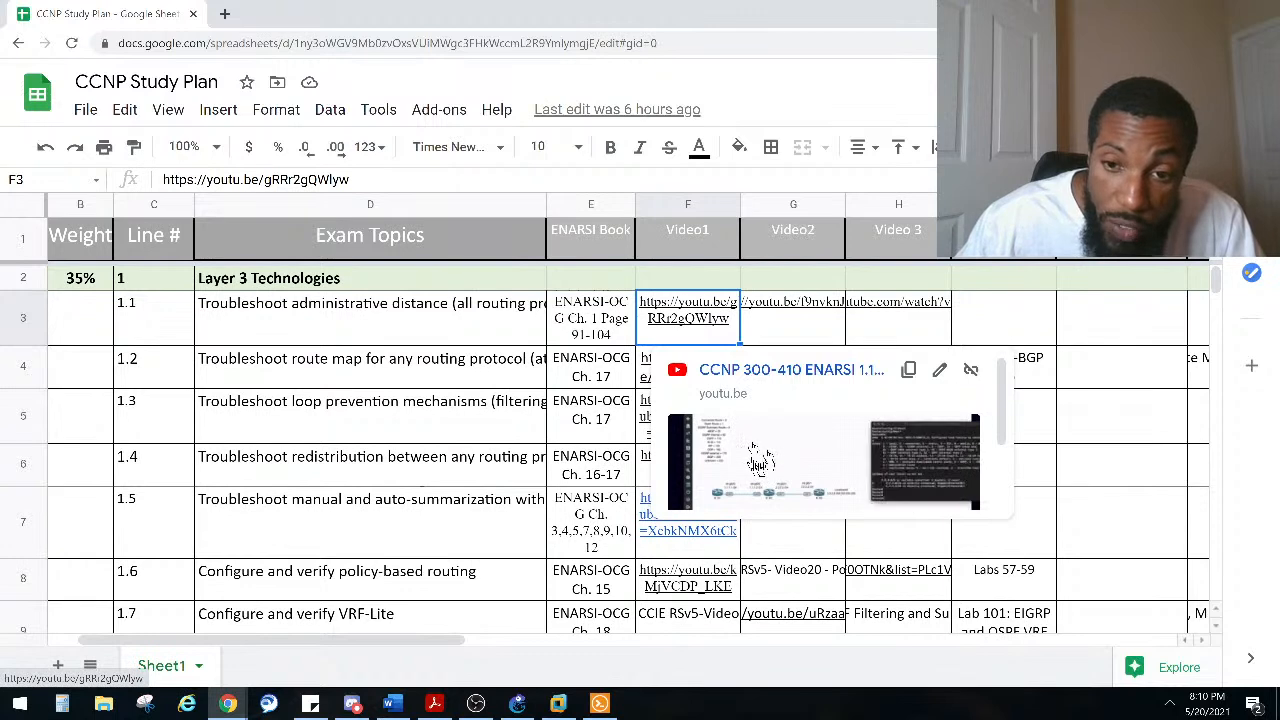
Step: Examine the Video2 and Video3 links and the lab references for topics 1.1 and 1.2 in the study plan
click(796, 338)
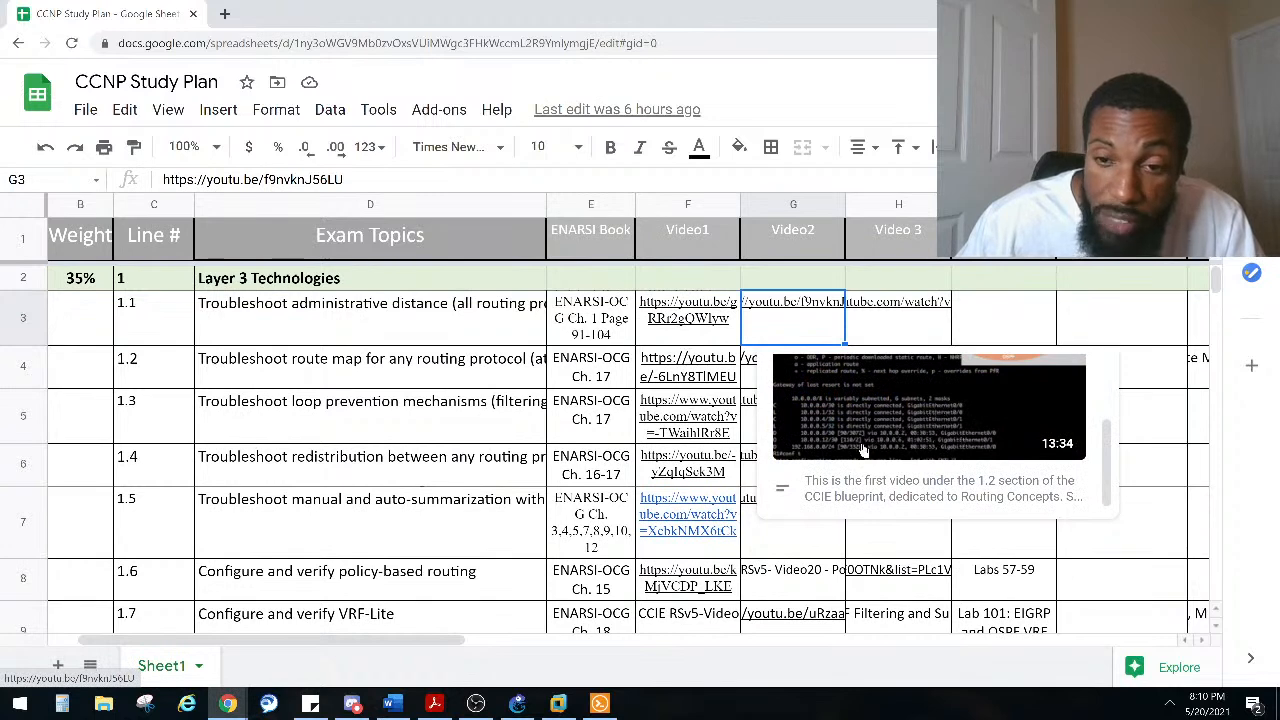
scroll(875, 452, up, 1)
scroll(928, 453, down, 1)
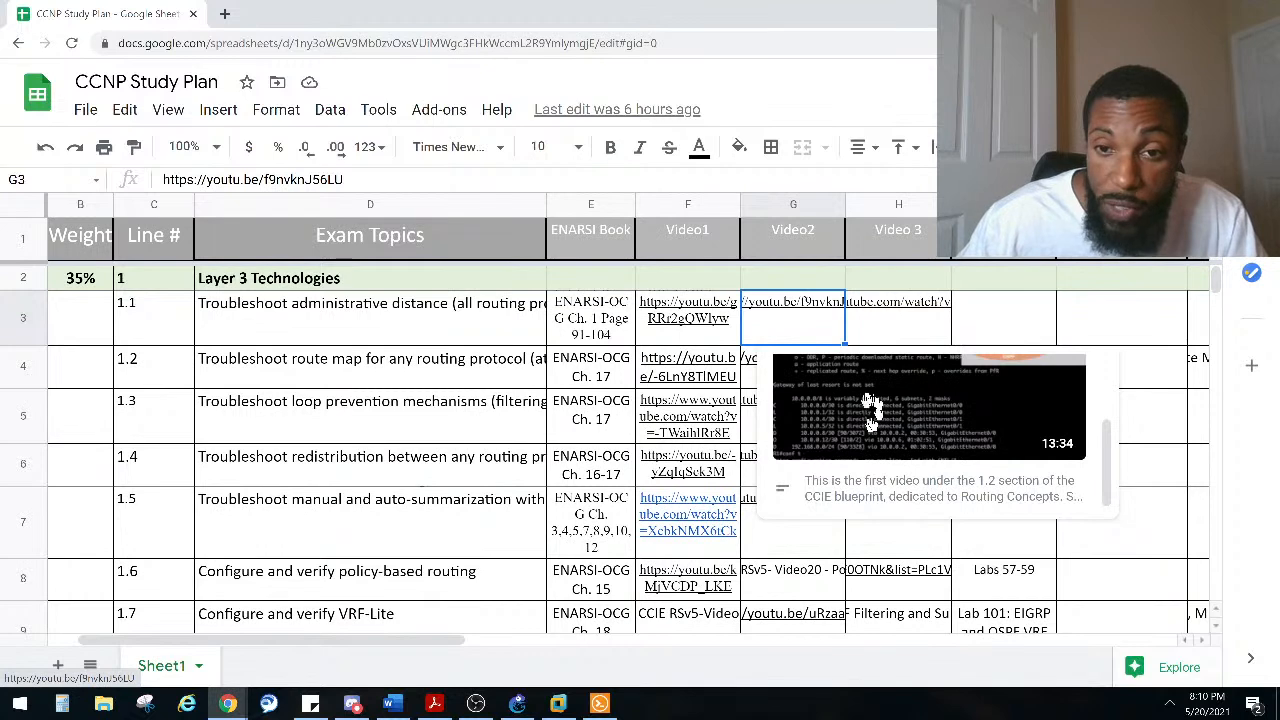
click(906, 338)
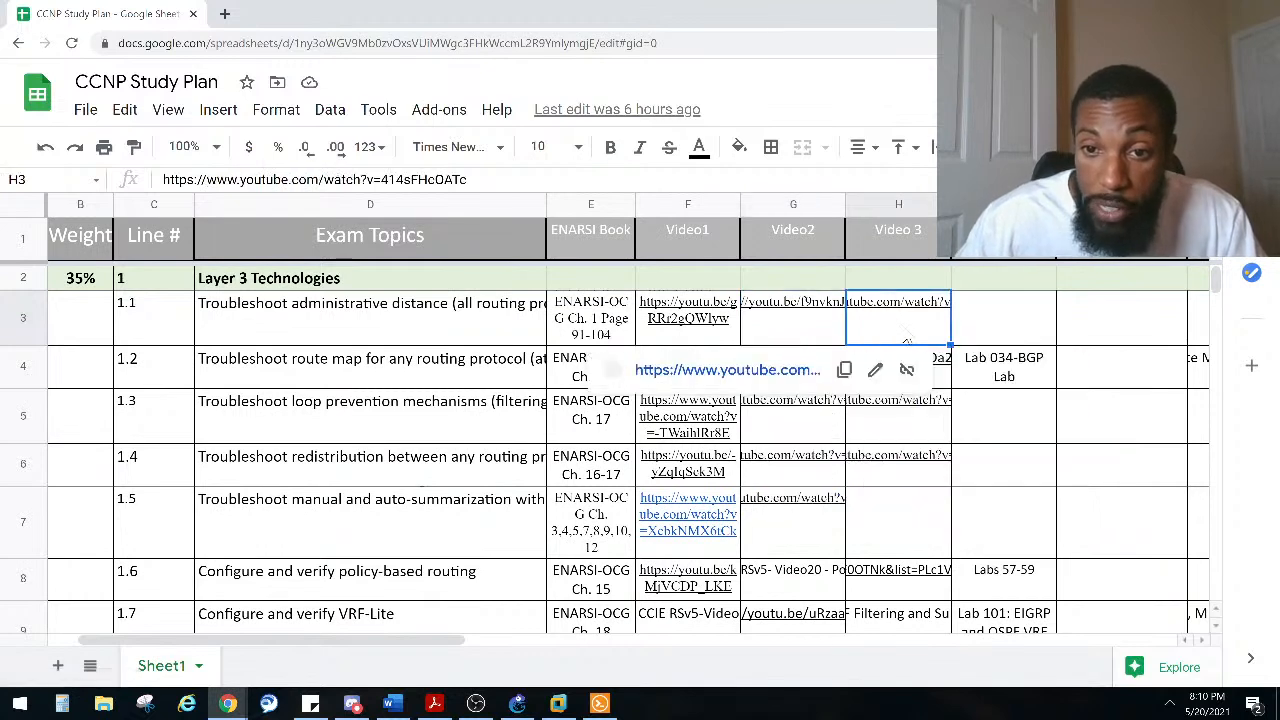
click(686, 232)
click(887, 250)
click(512, 316)
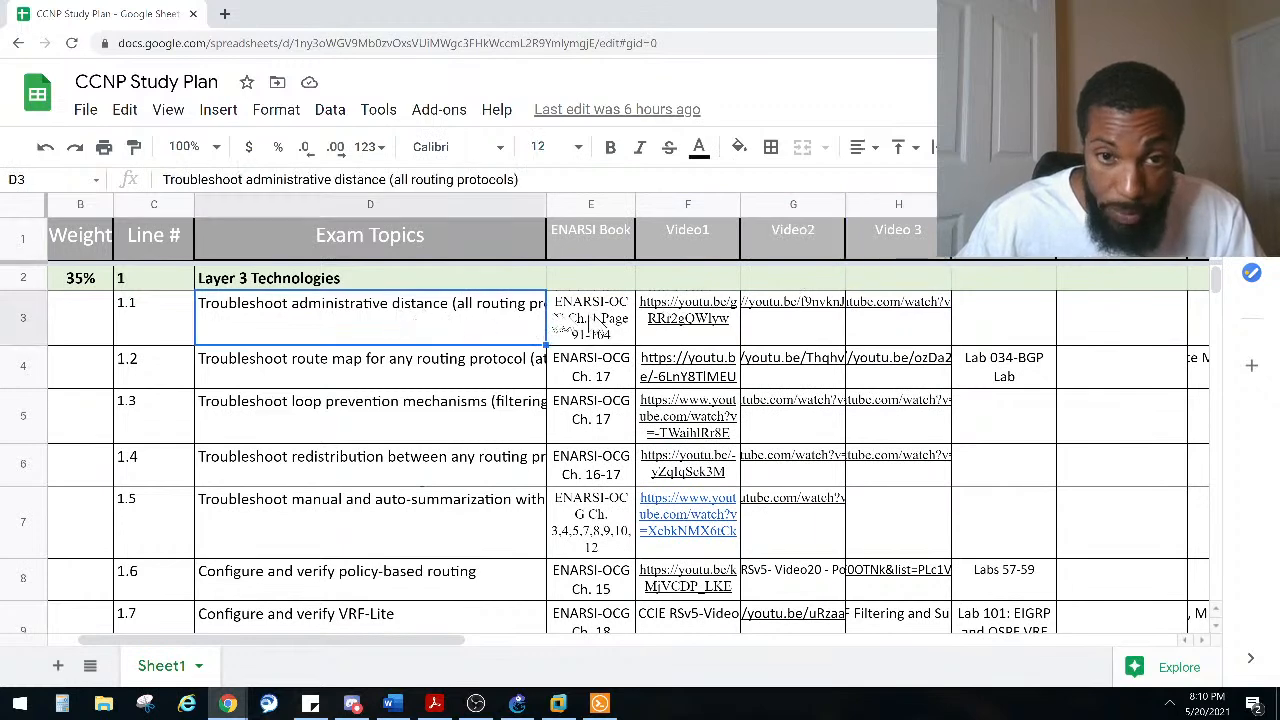
click(600, 328)
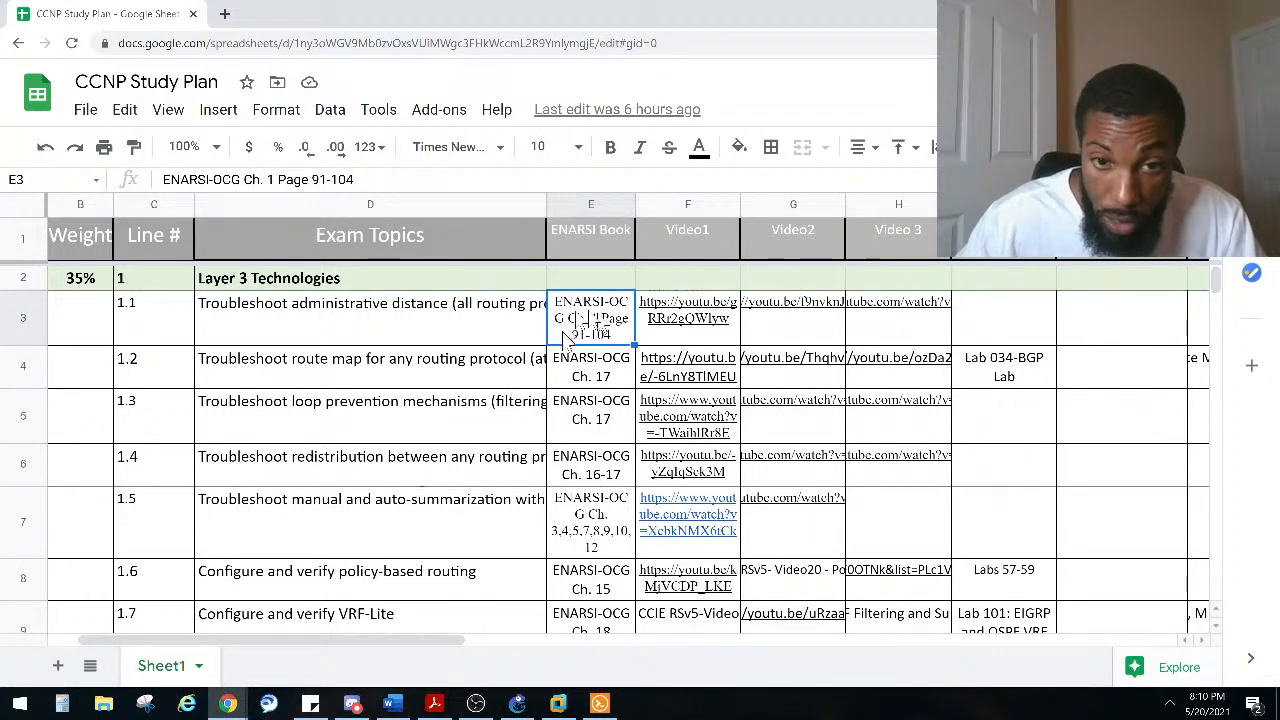
click(1018, 324)
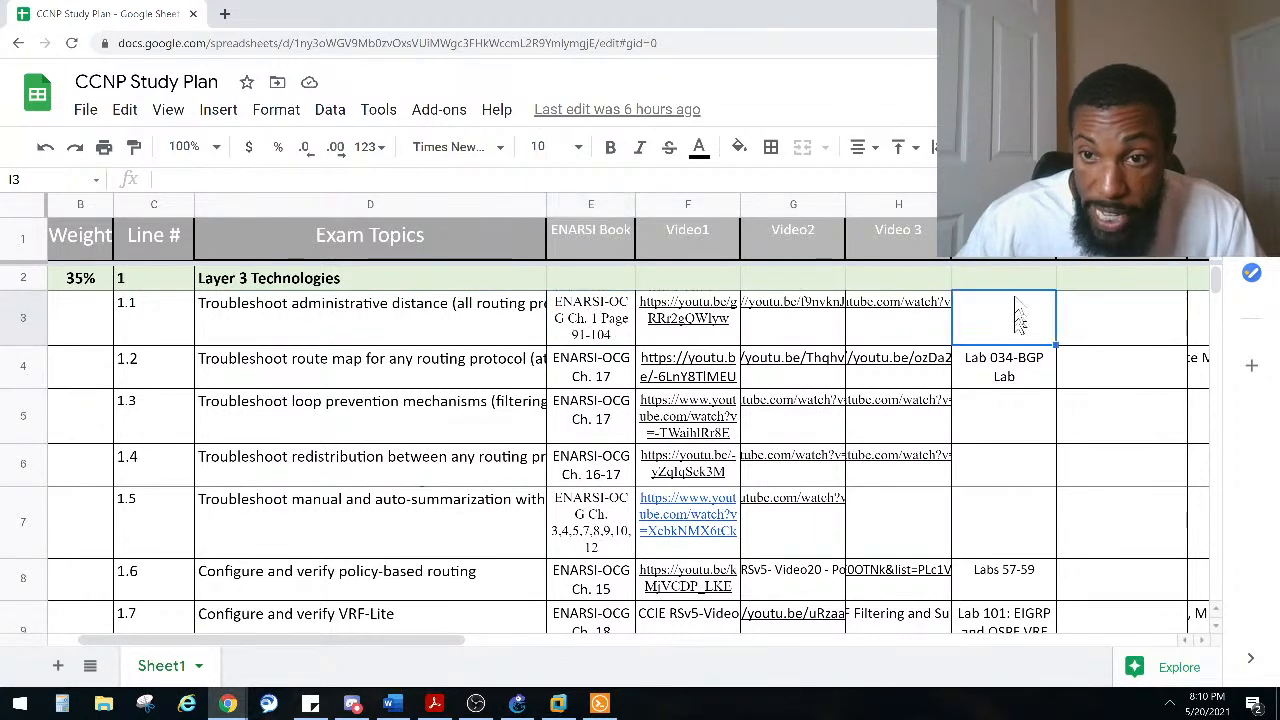
click(1007, 256)
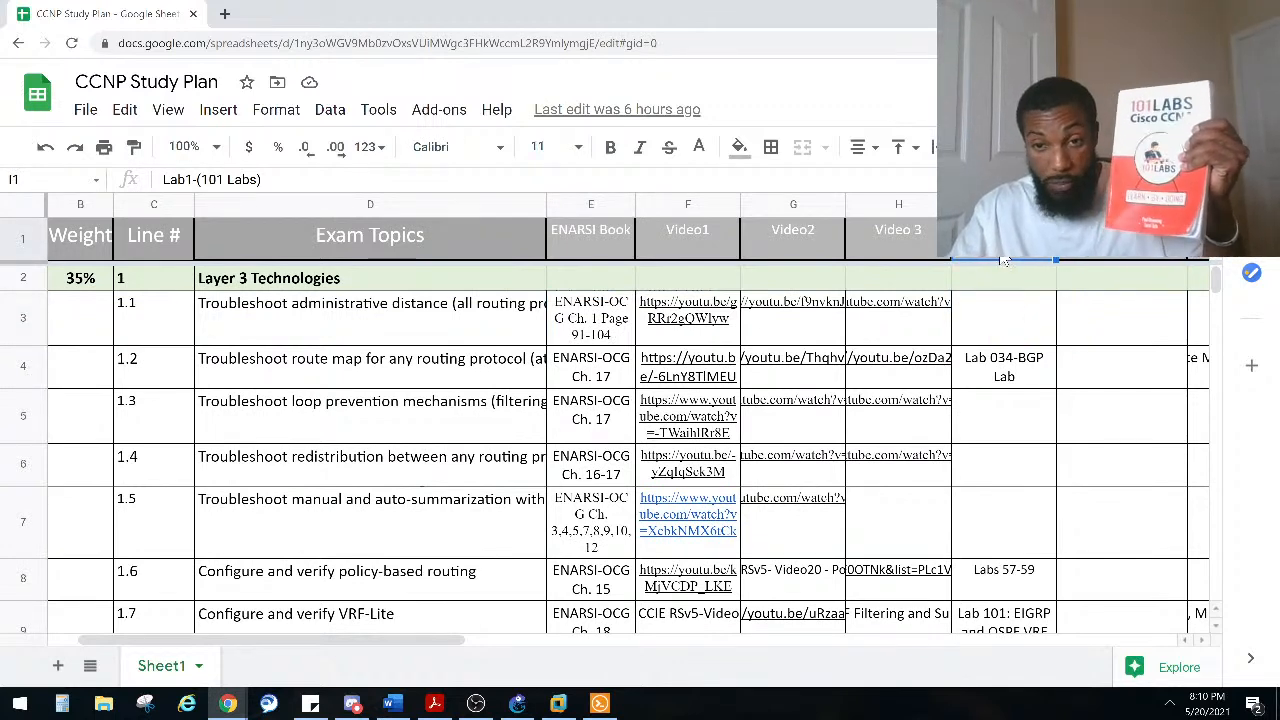
click(1006, 375)
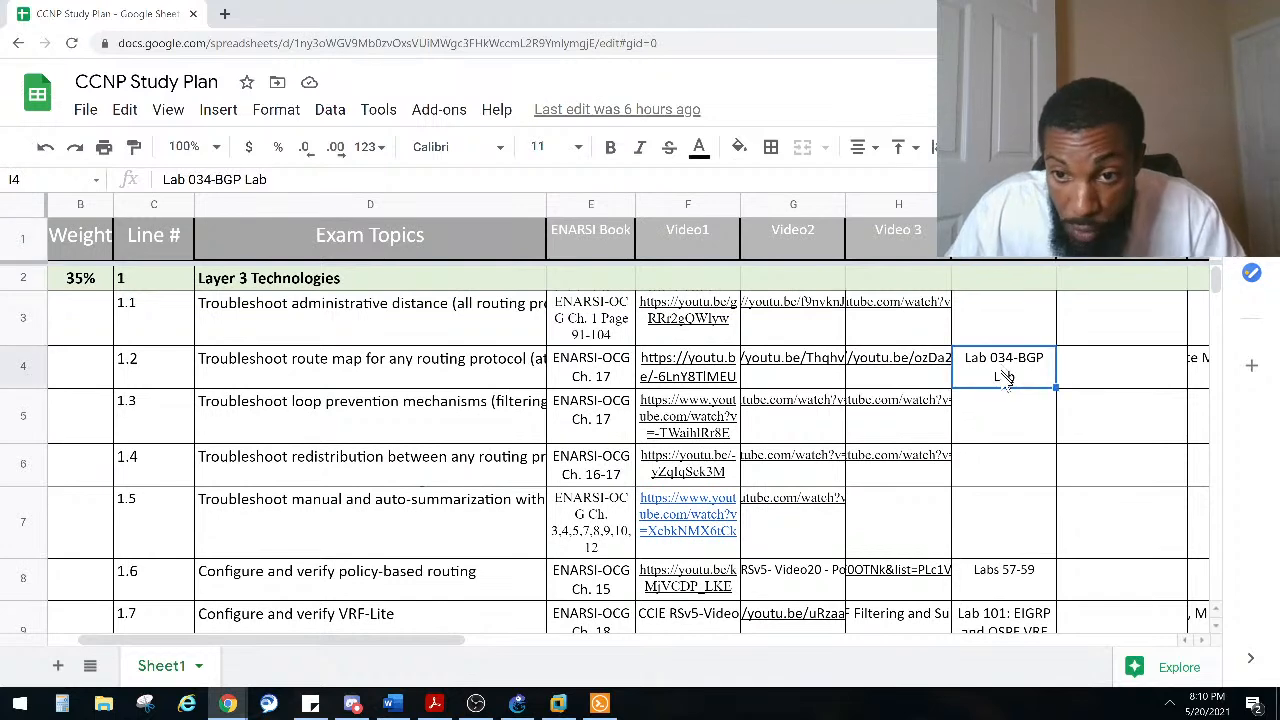
click(407, 376)
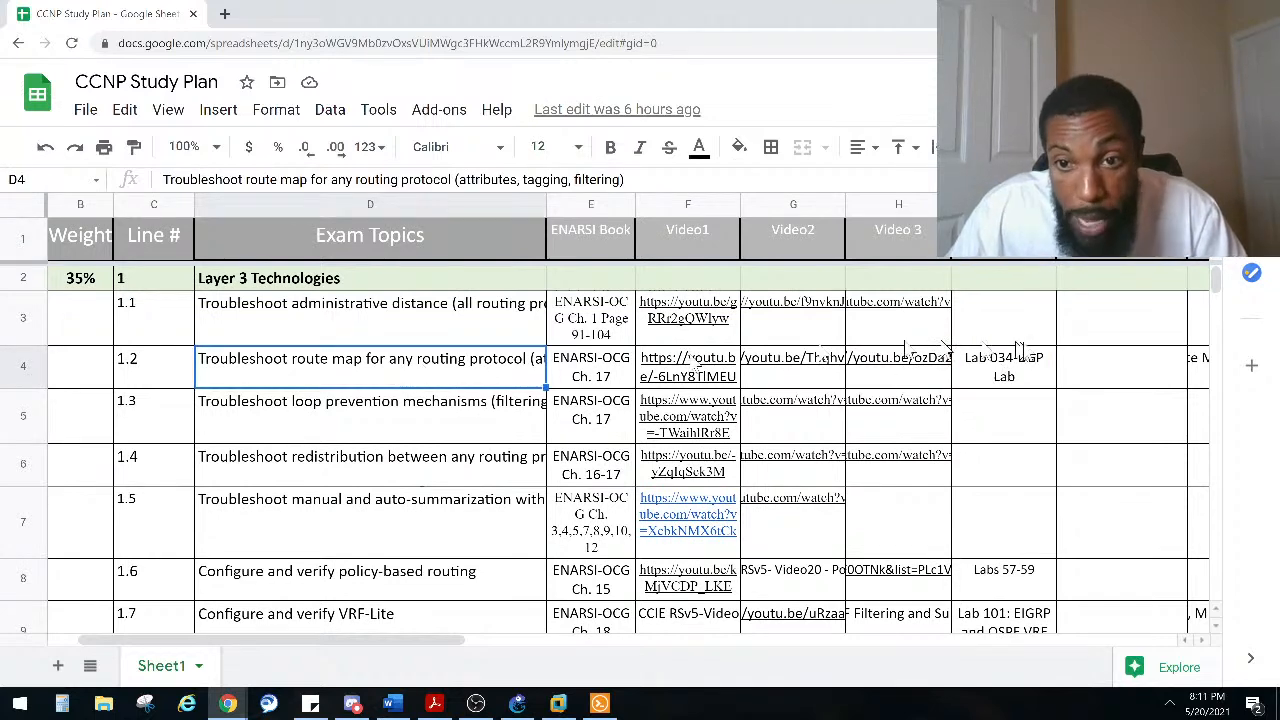
click(1012, 376)
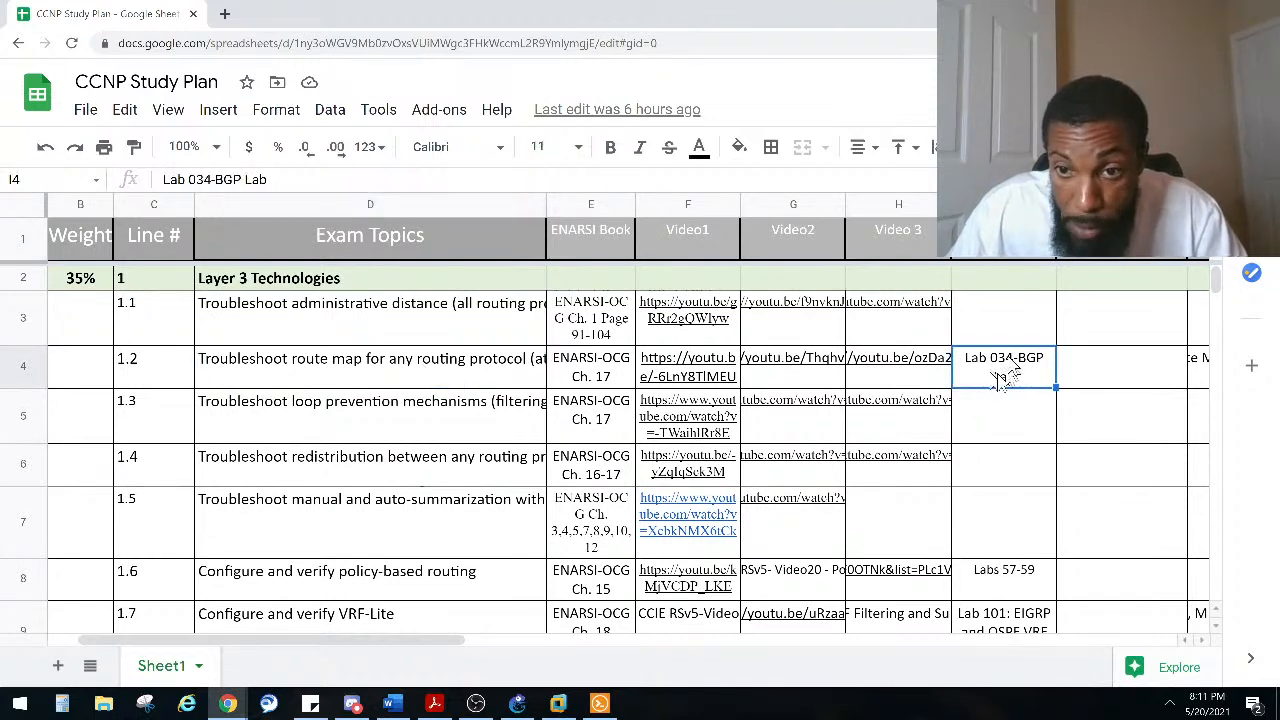
click(993, 590)
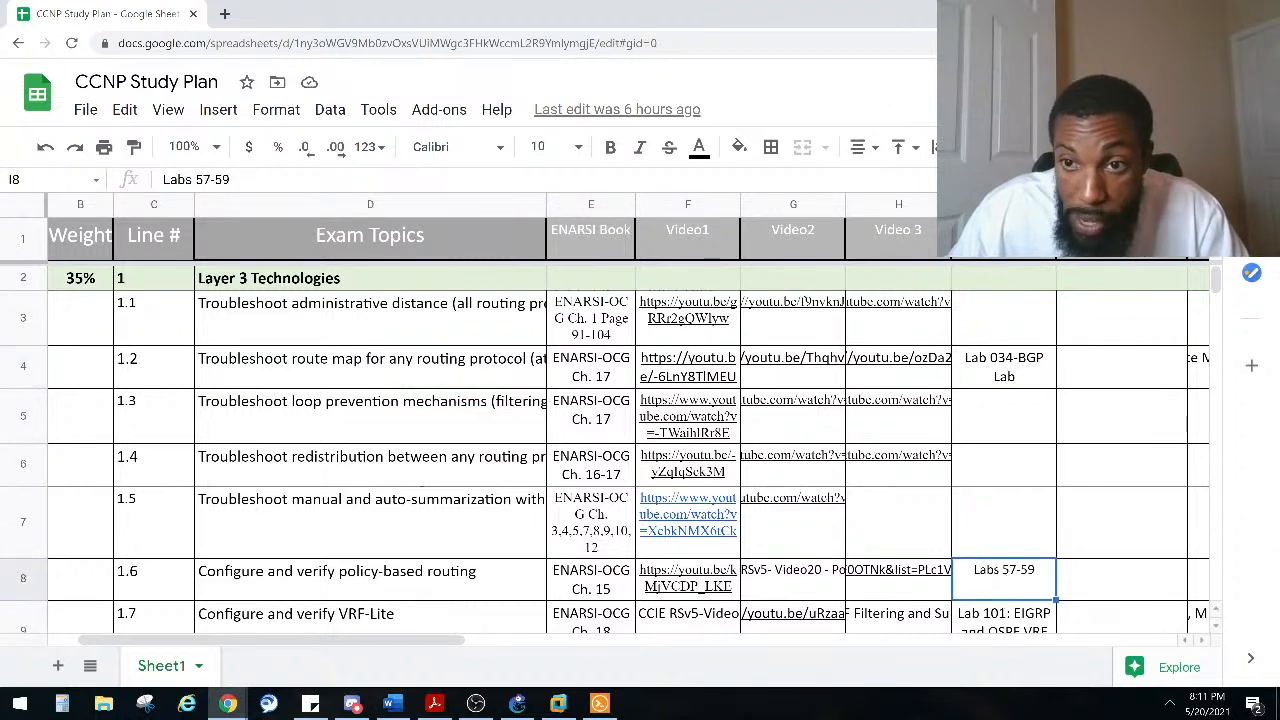
Step: Examine the Lab1 and Lab2 columns and topic 1.2's chapter reference on route maps and conditional forwarding
click(1120, 238)
drag(430, 651, 520, 647)
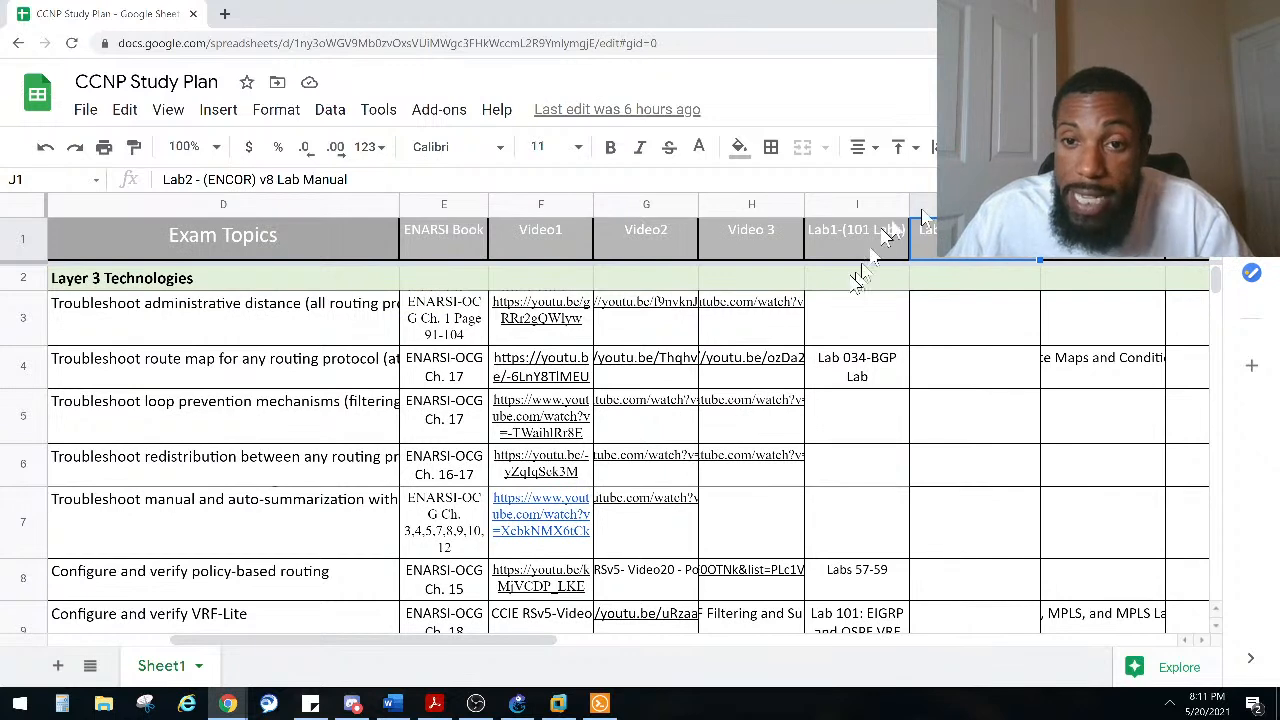
click(966, 320)
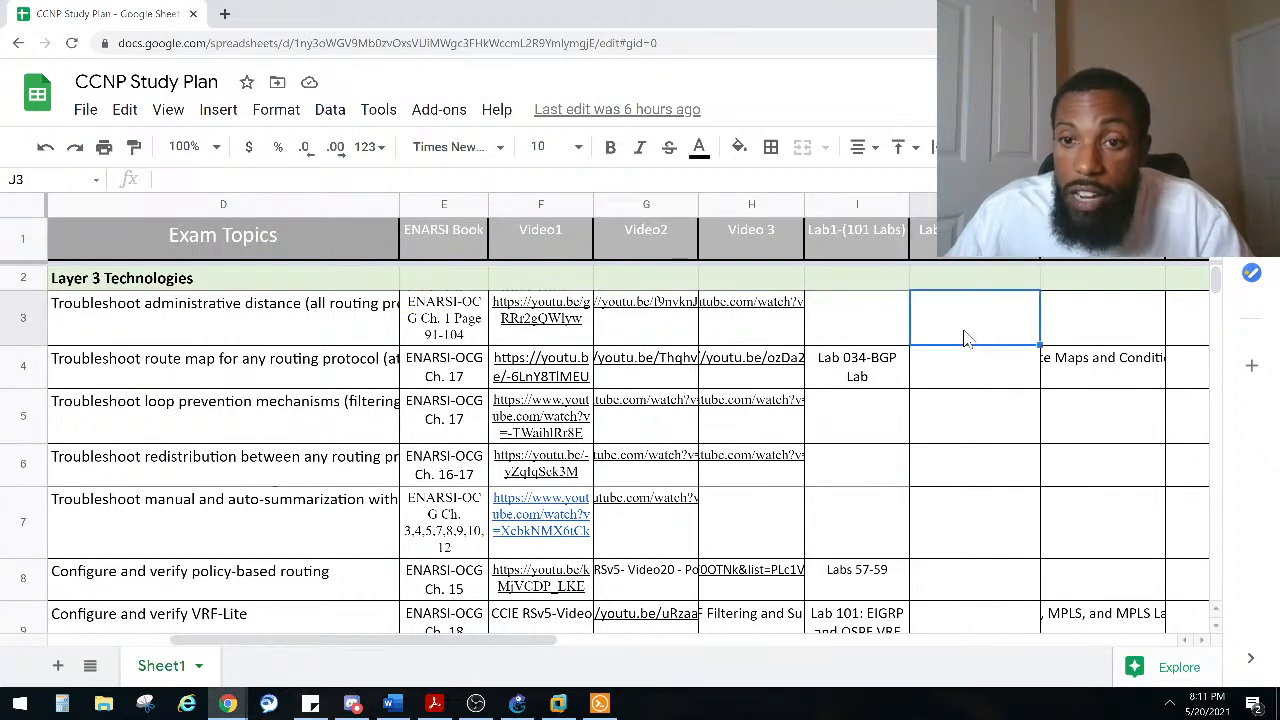
click(1097, 380)
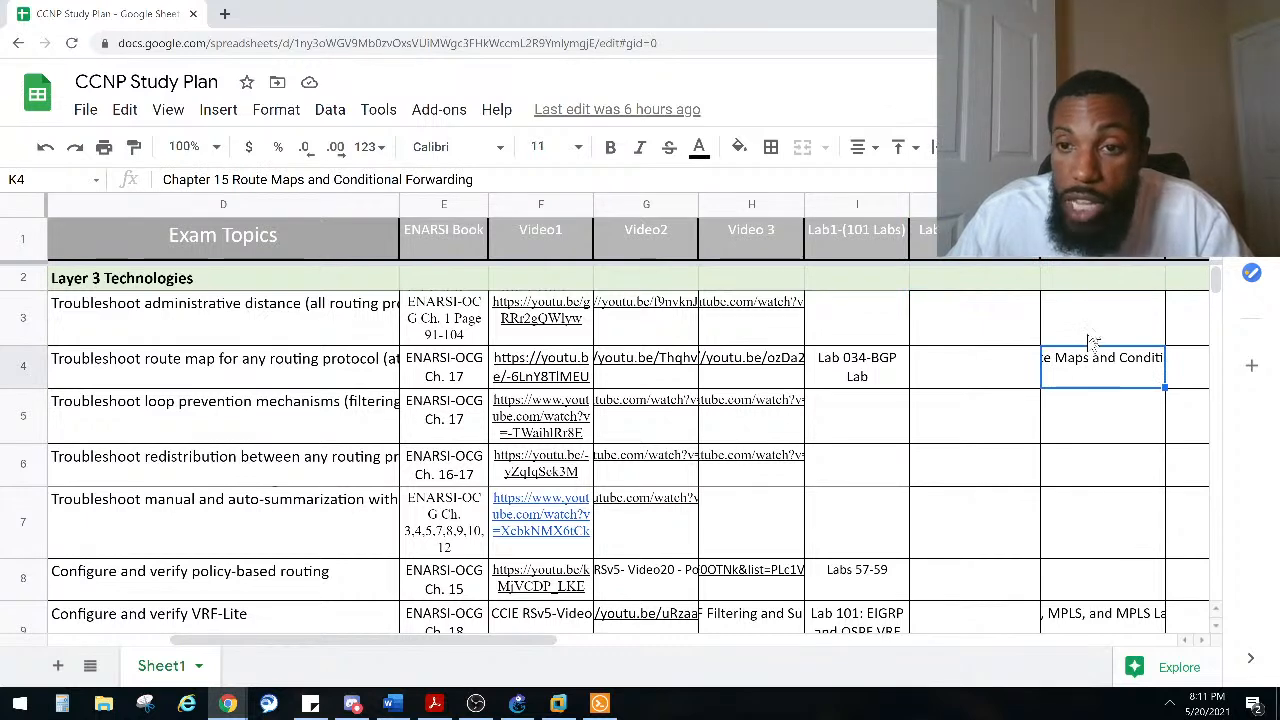
click(276, 370)
click(1065, 372)
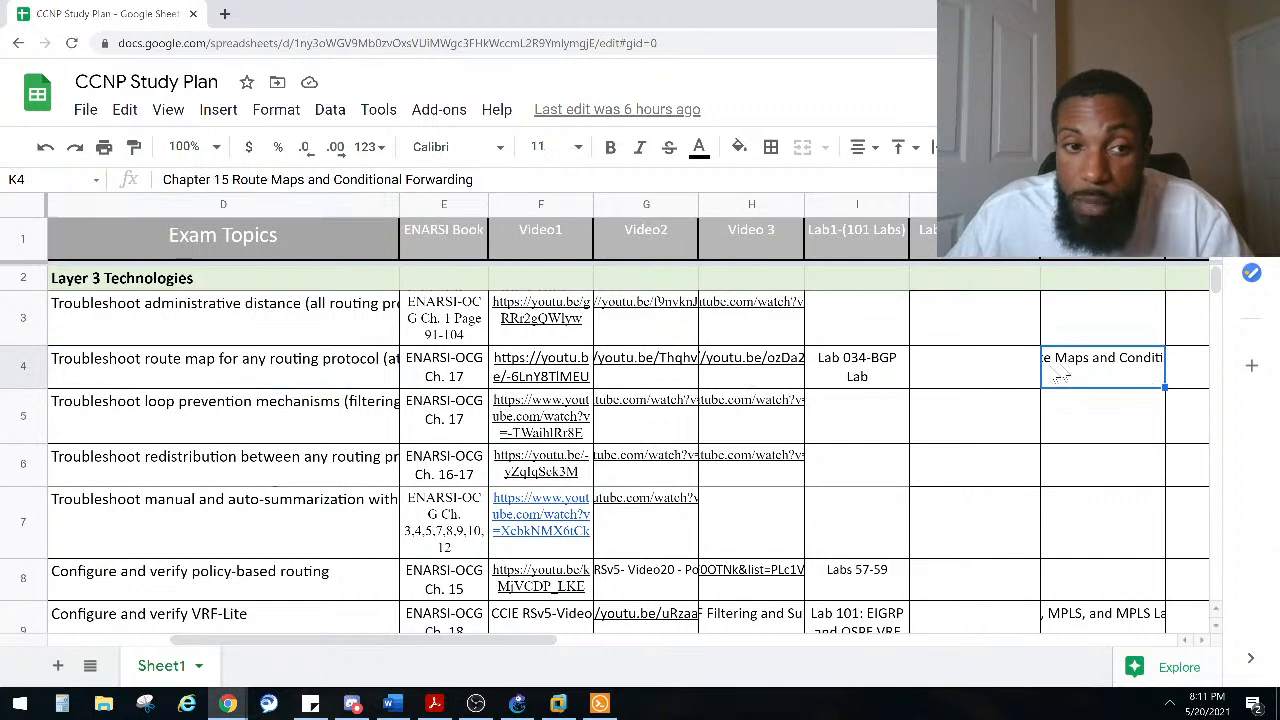
click(305, 372)
click(1069, 372)
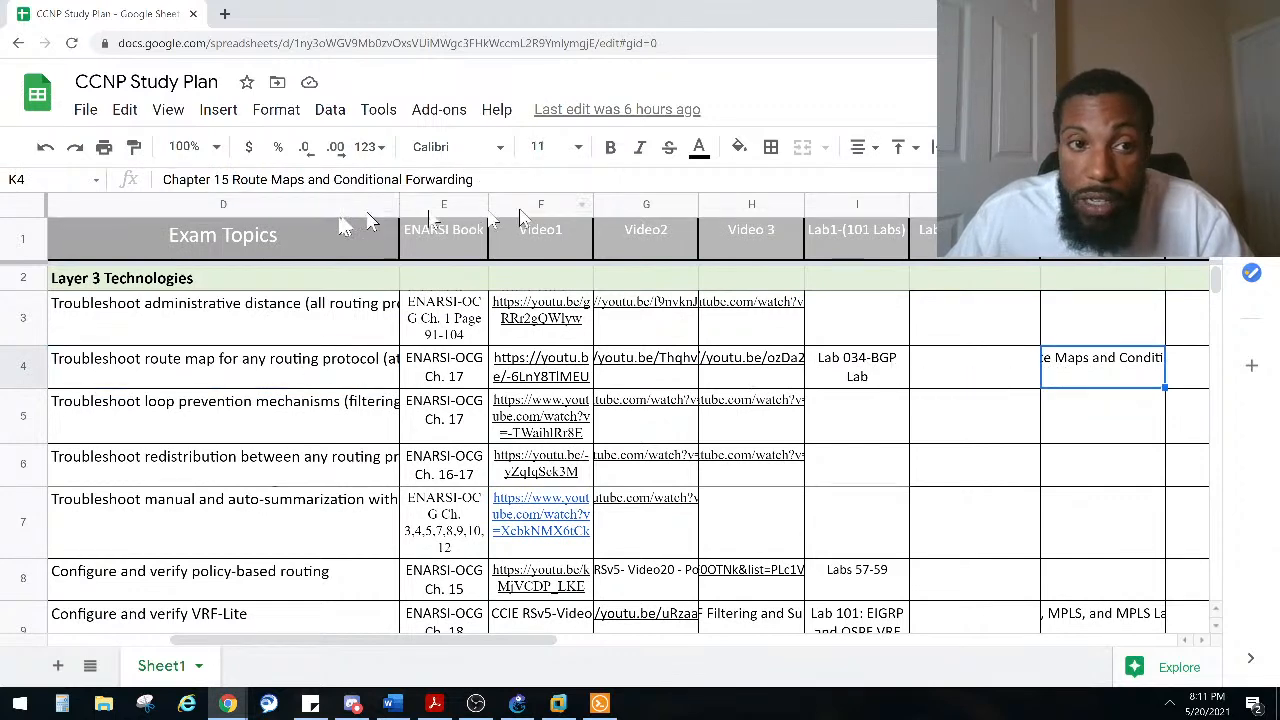
drag(480, 184, 186, 183)
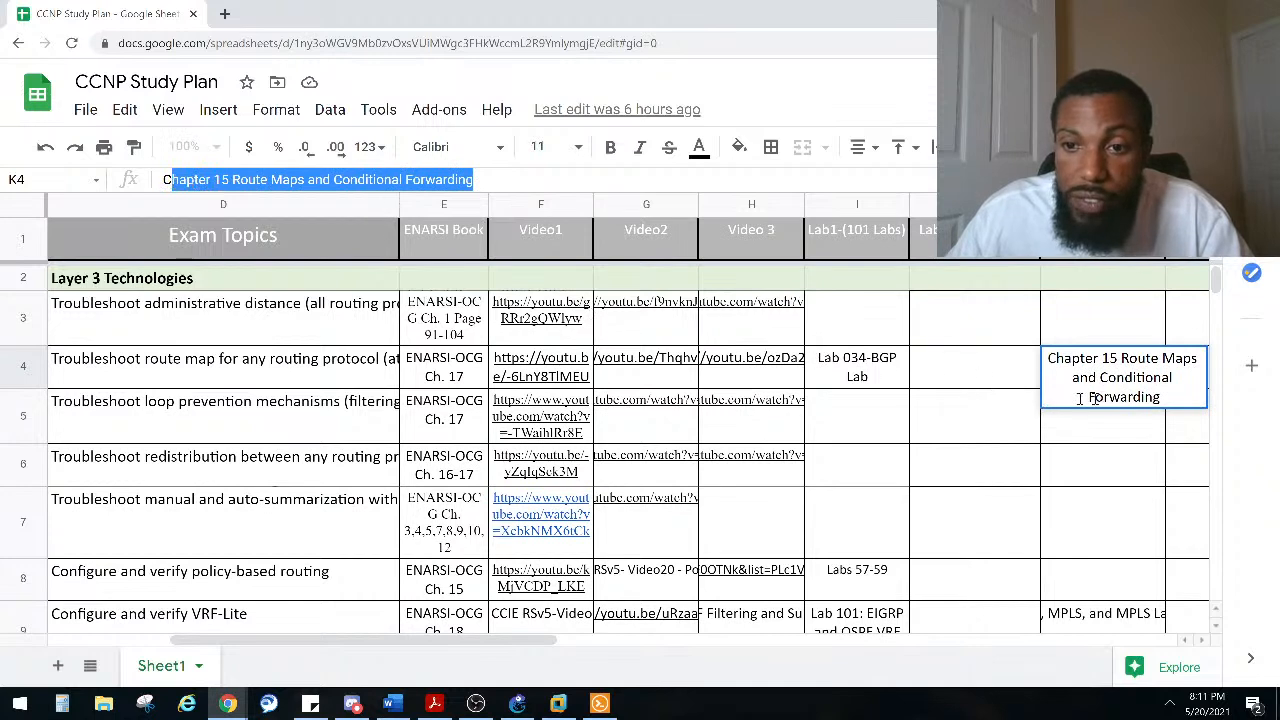
click(968, 388)
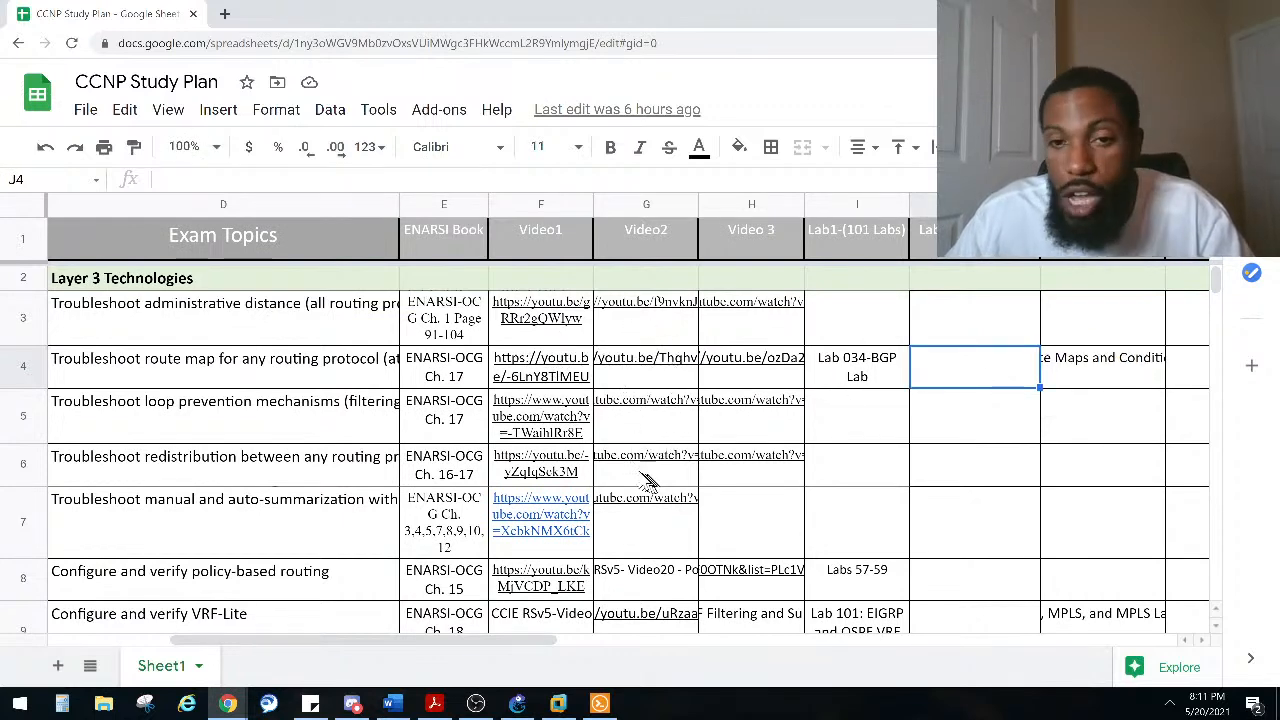
mouse_move(650, 476)
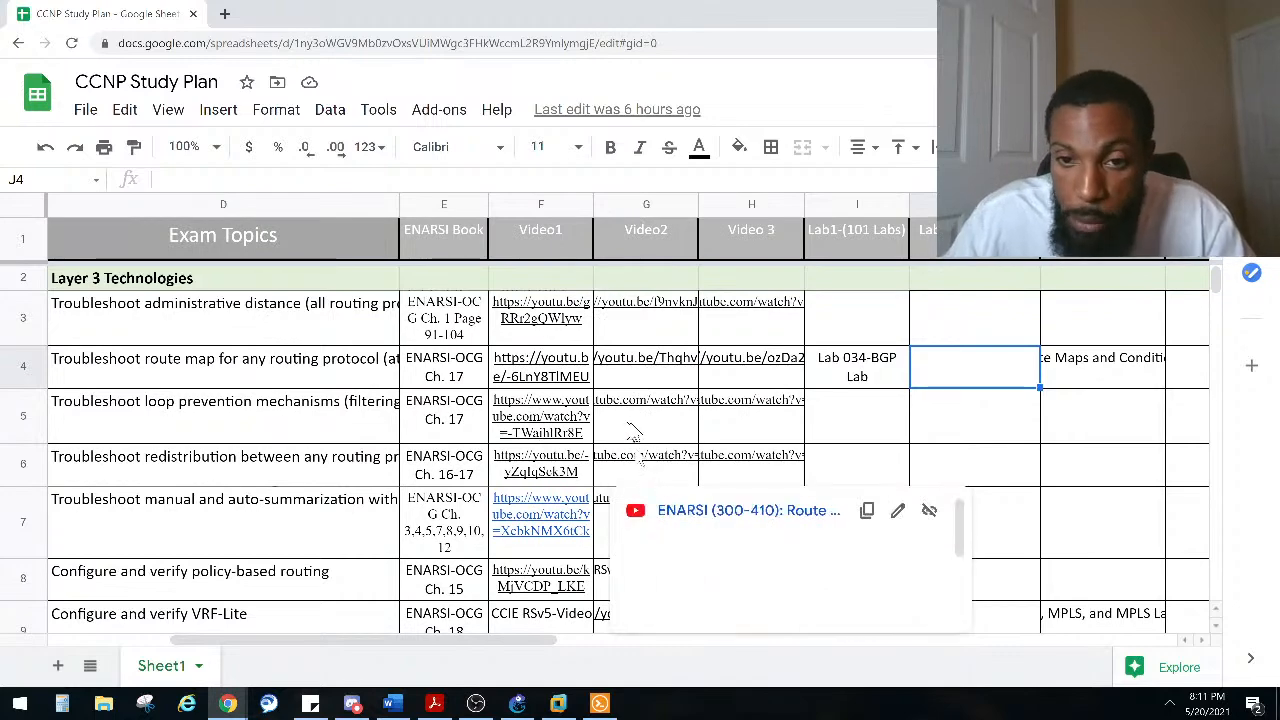
click(848, 403)
scroll(835, 400, down, 3)
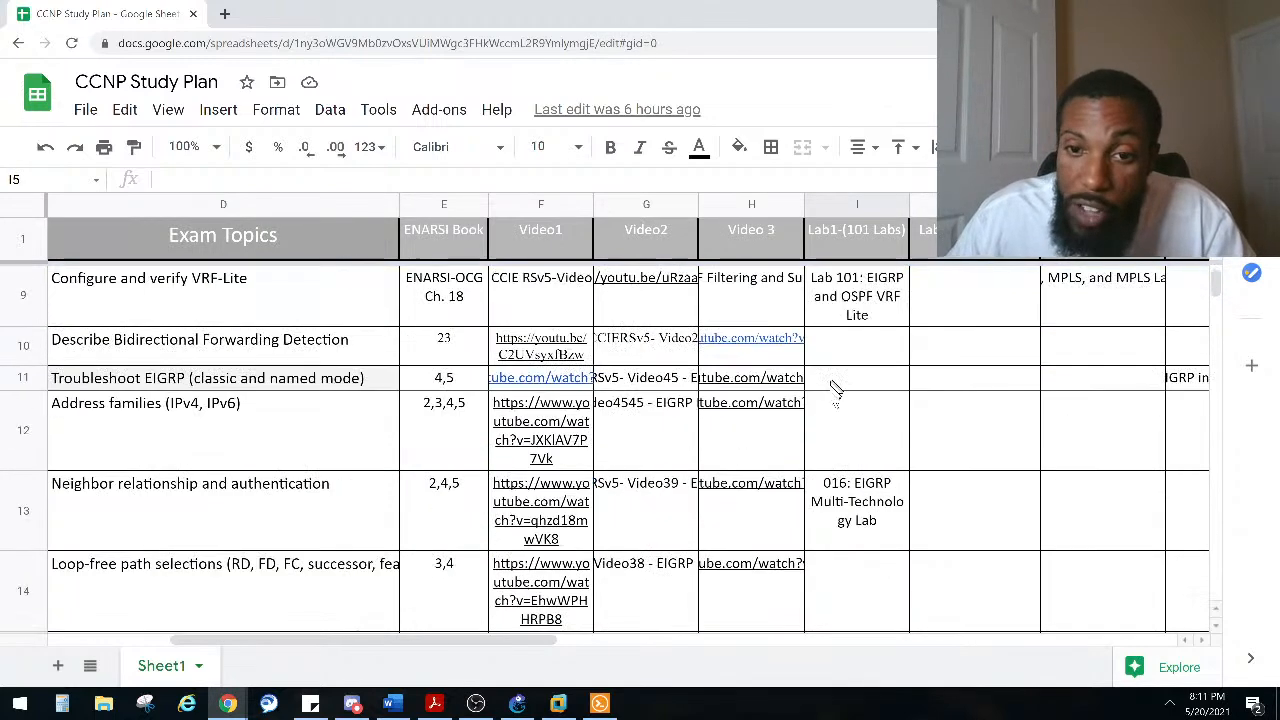
scroll(835, 400, up, 3)
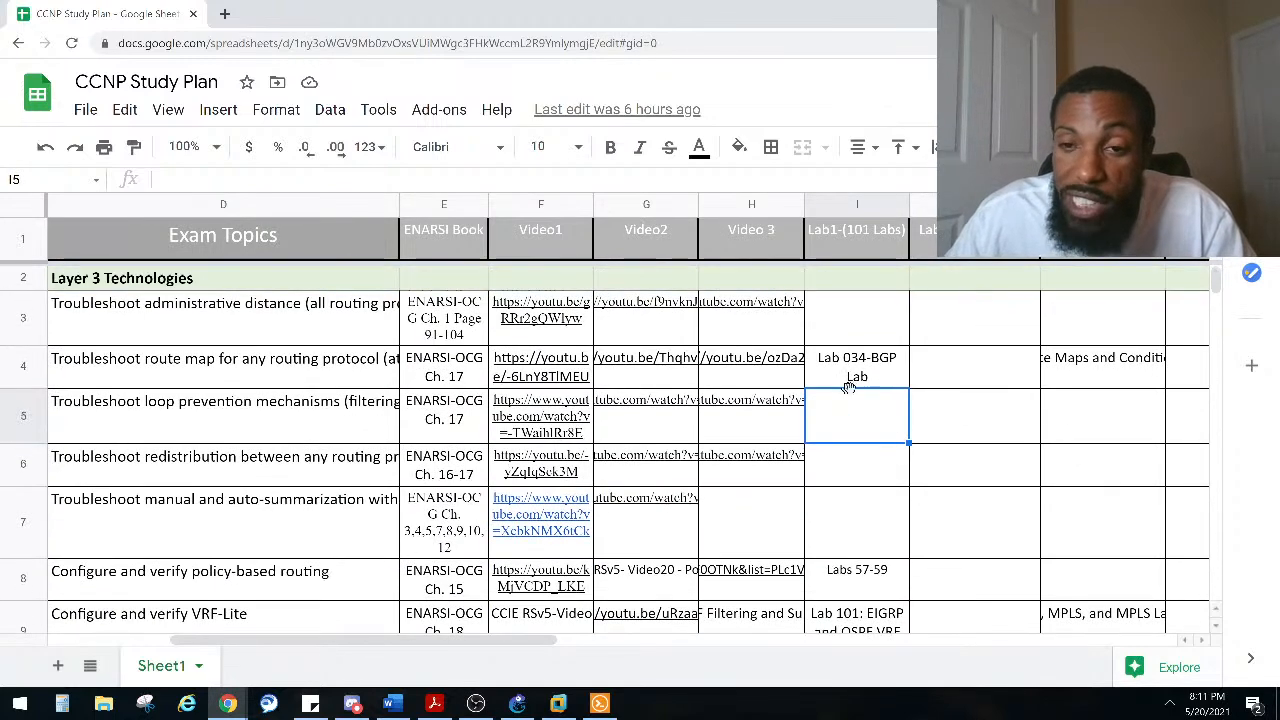
click(998, 306)
click(975, 238)
click(1102, 238)
click(975, 238)
click(1102, 238)
click(975, 238)
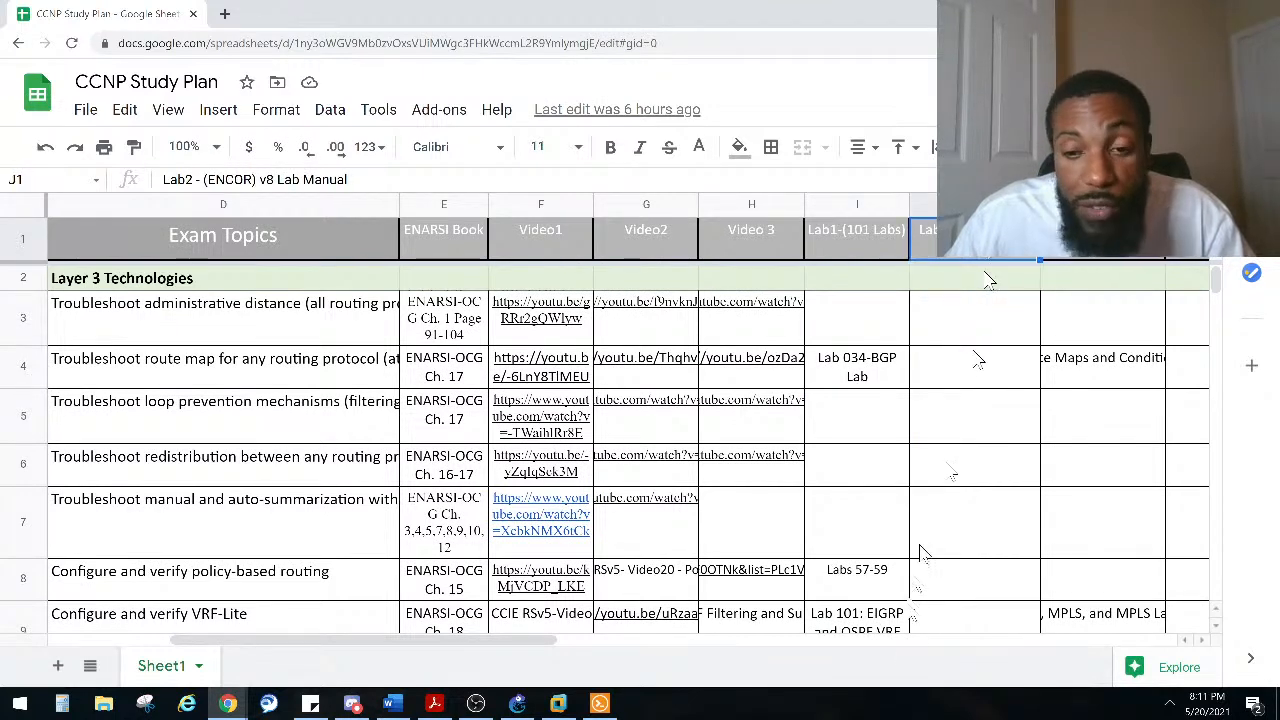
Step: Examine the Lab3 ENARSI manual, Lab4 Boson Netsim and Lab5 custom lab columns for the first topics
drag(530, 648, 620, 643)
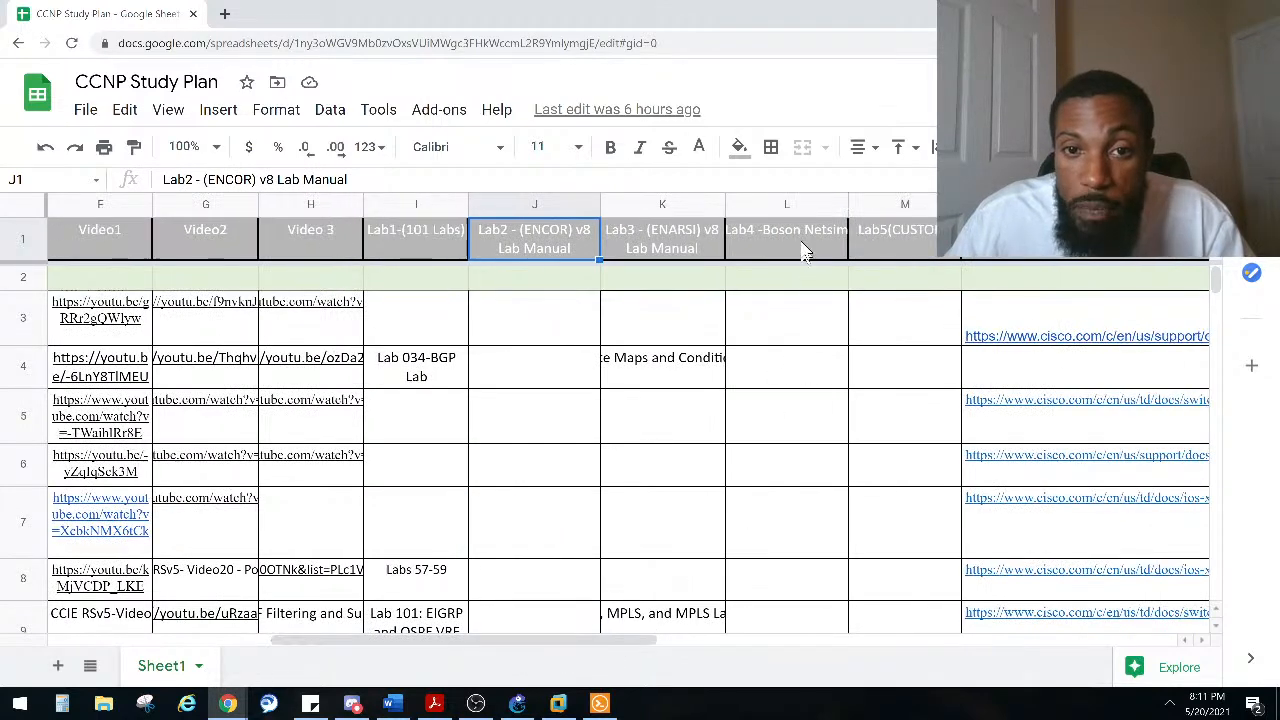
click(783, 233)
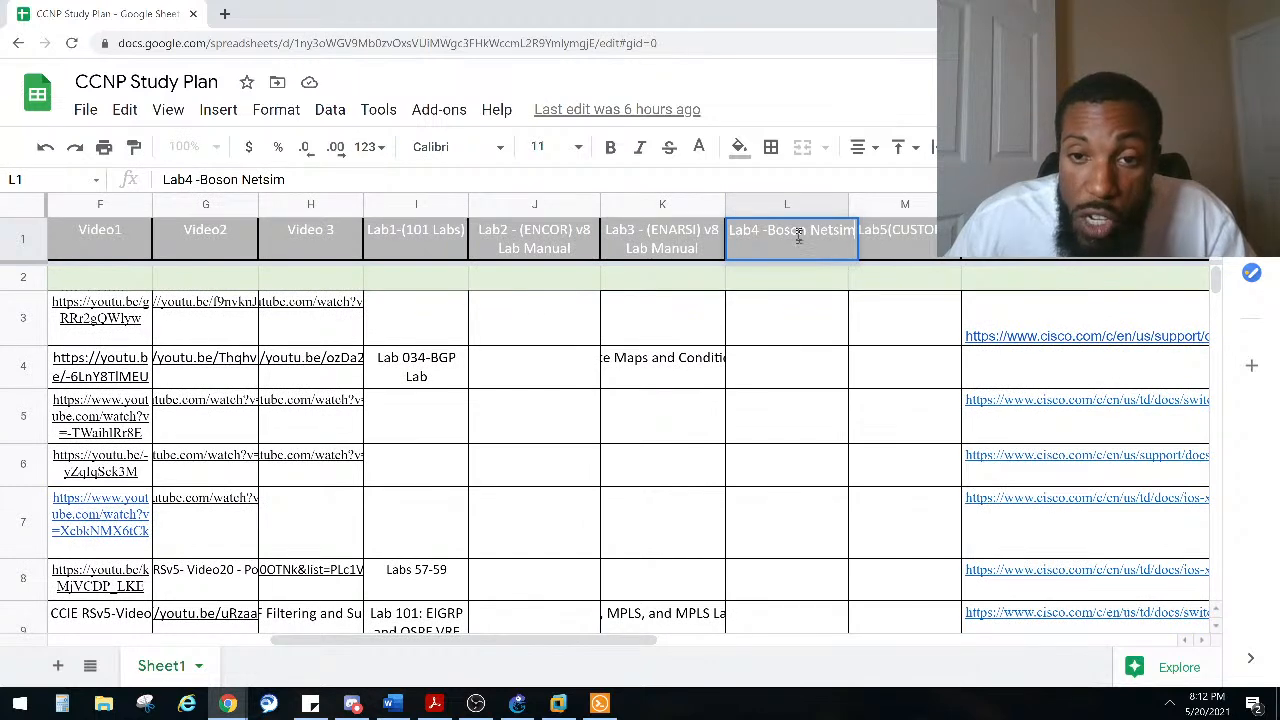
click(785, 320)
click(783, 368)
click(777, 440)
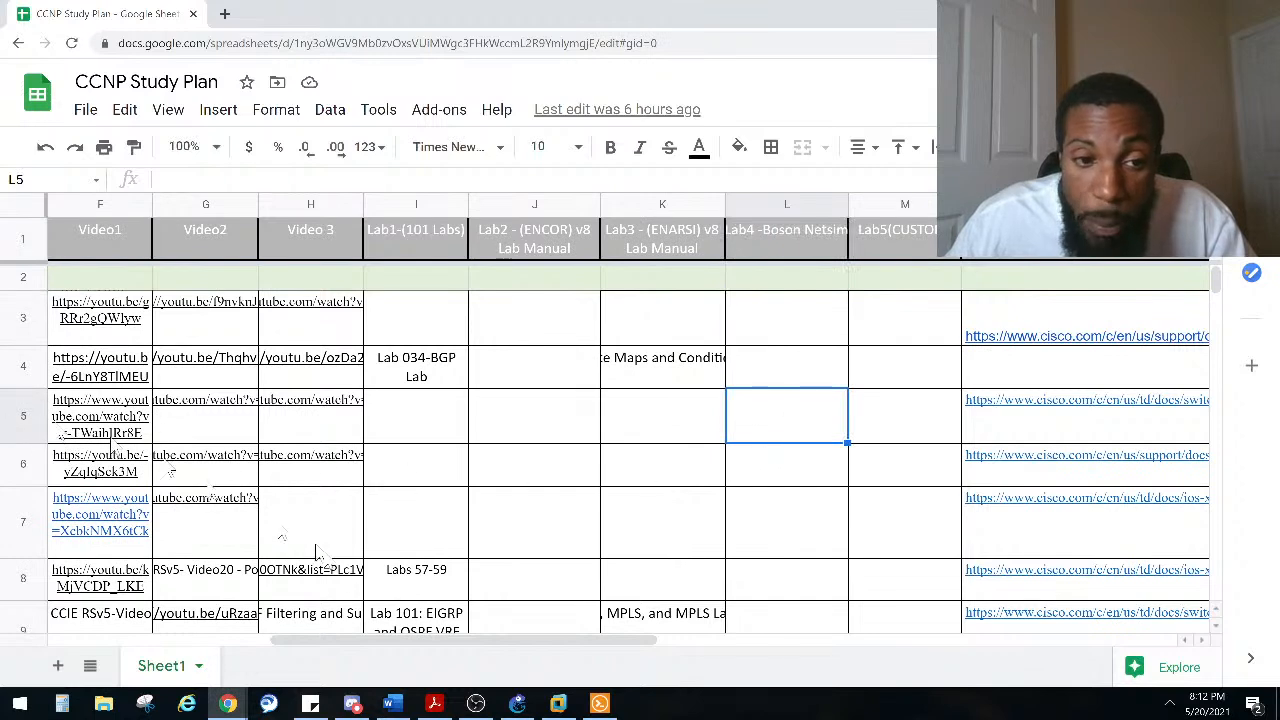
click(765, 470)
click(766, 540)
click(760, 586)
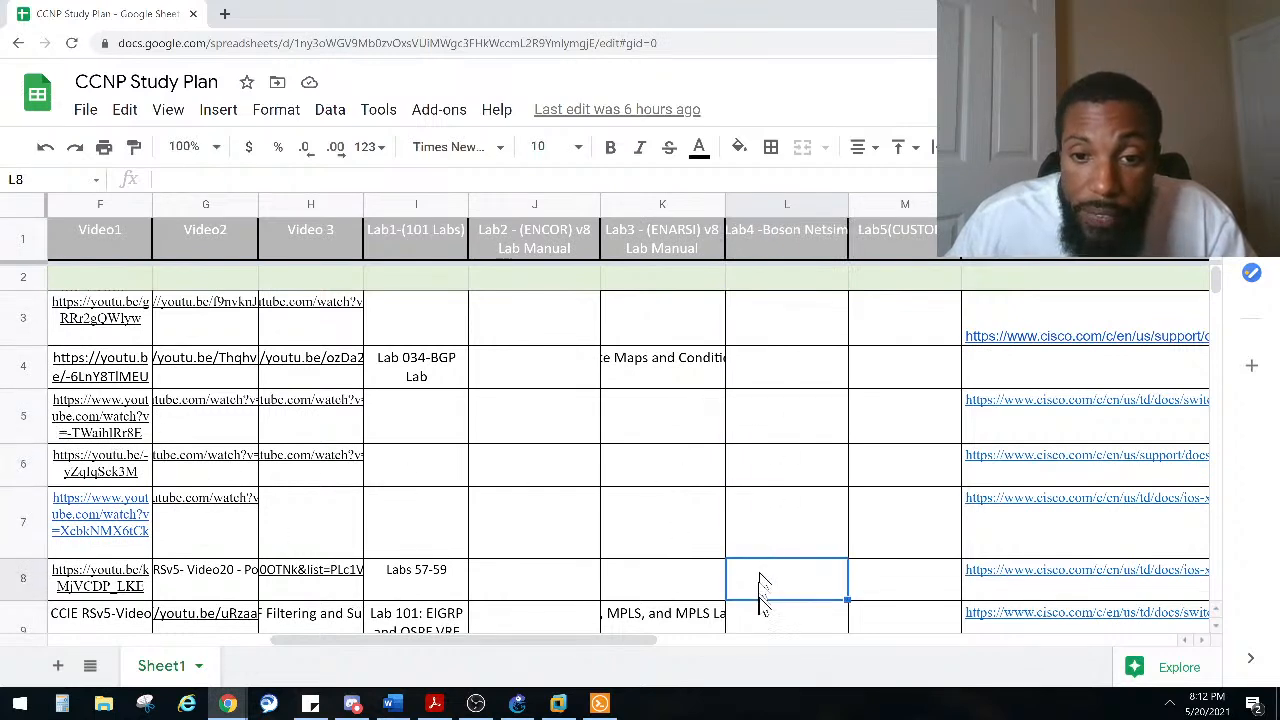
click(763, 620)
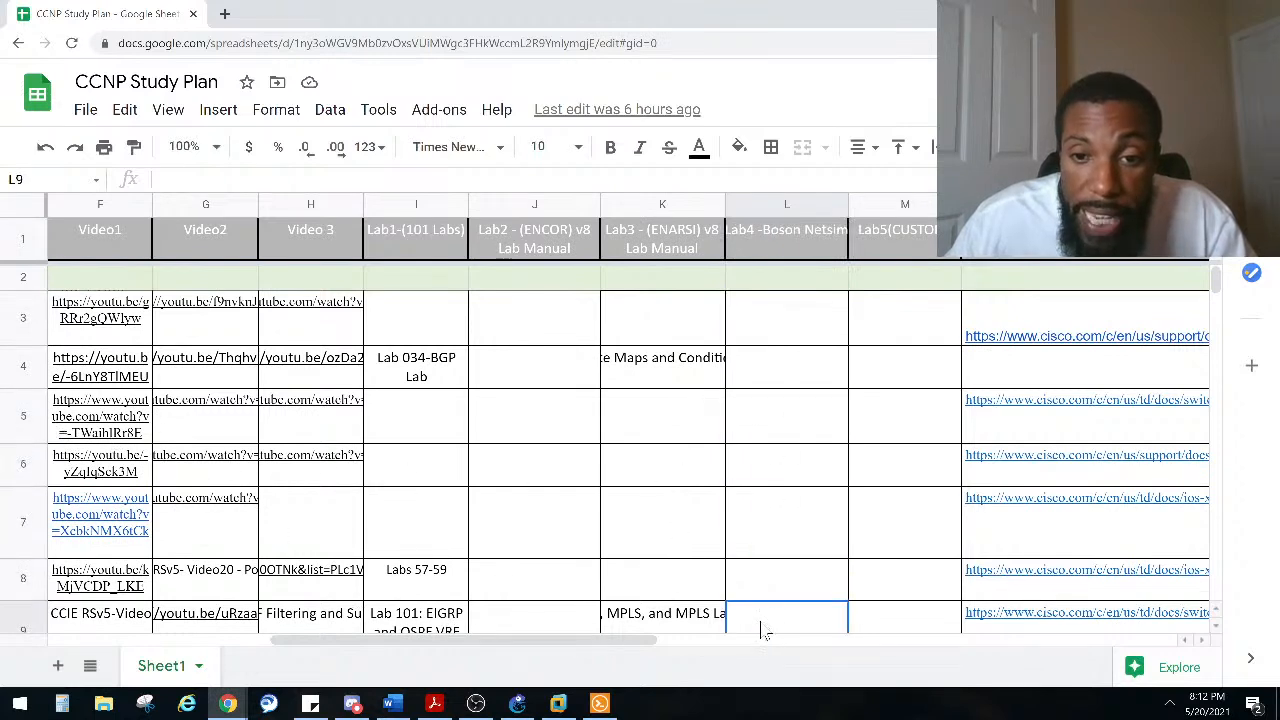
click(897, 310)
click(900, 370)
click(898, 420)
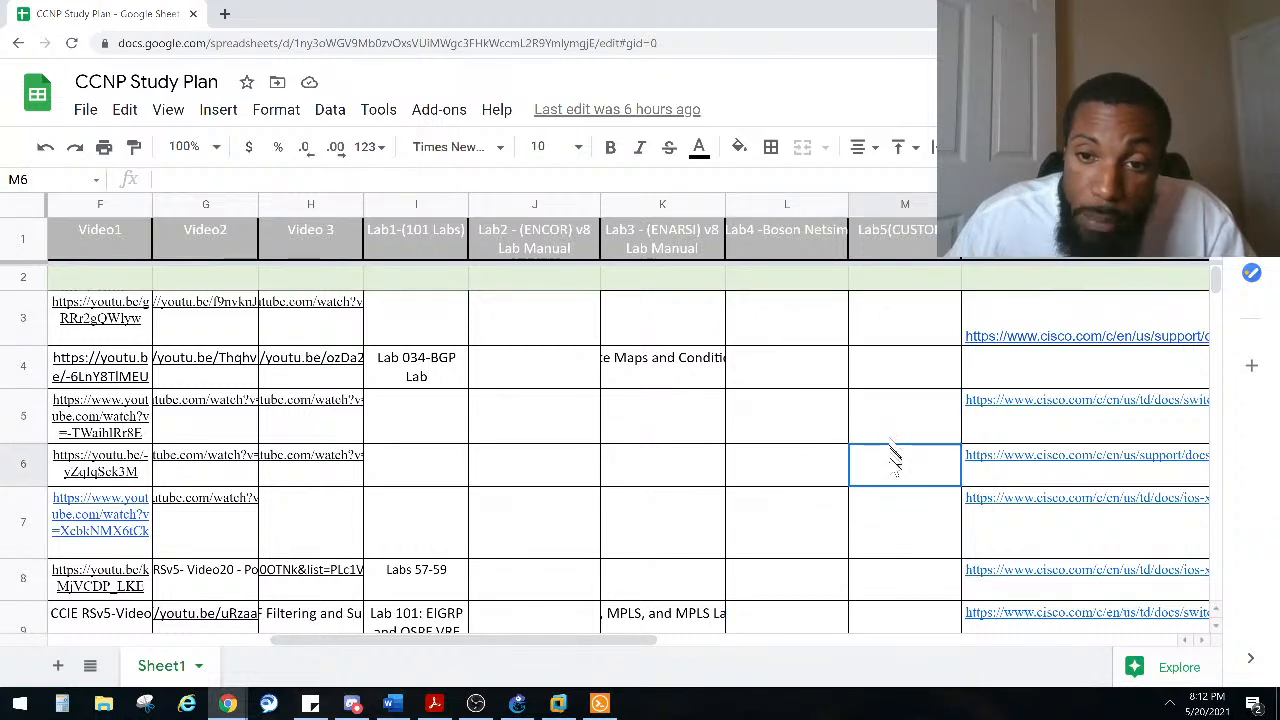
click(893, 465)
click(888, 515)
click(885, 578)
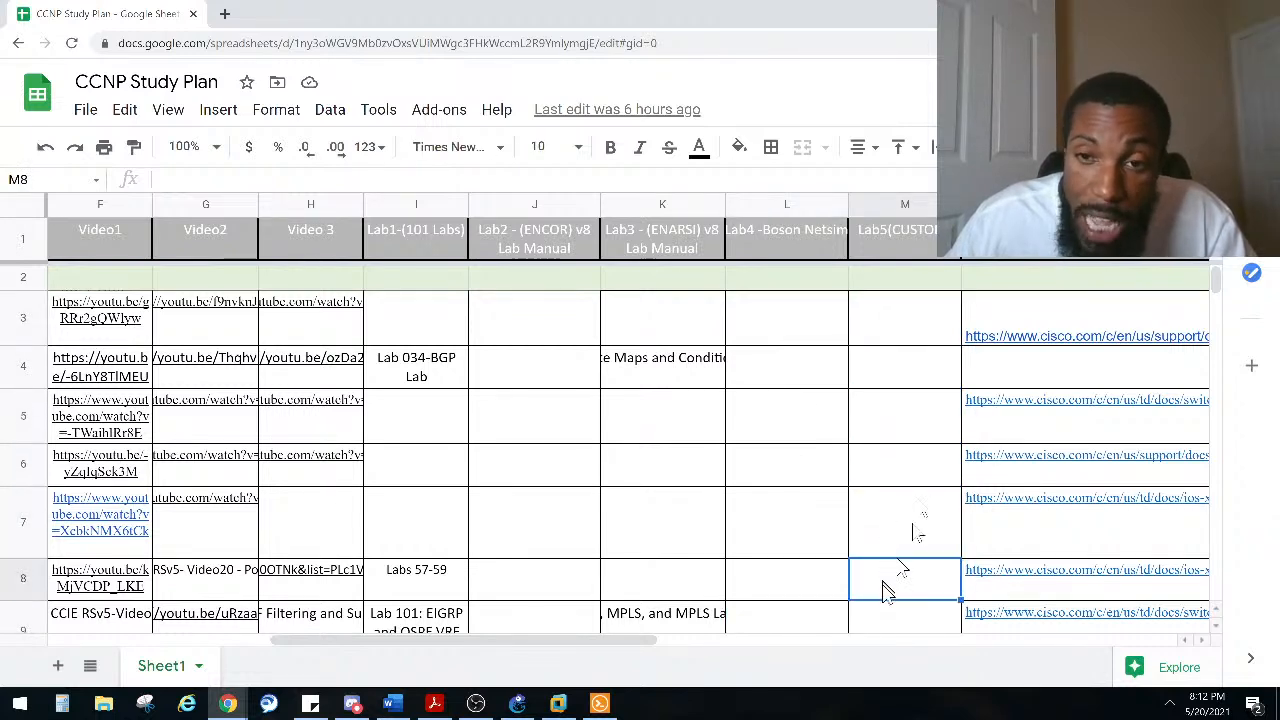
click(905, 240)
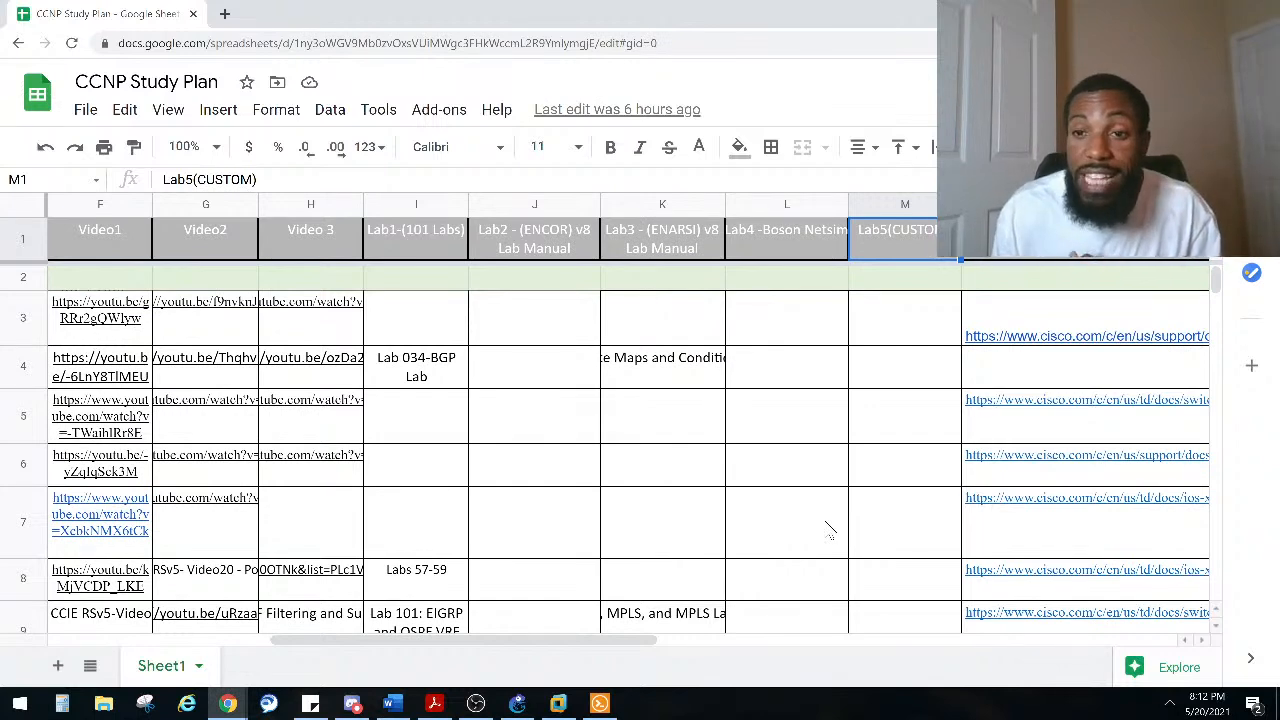
Step: Examine the Extra Learning Resources links, the Minimum columns and the VPN Technologies topics further down the sheet
drag(575, 645, 728, 650)
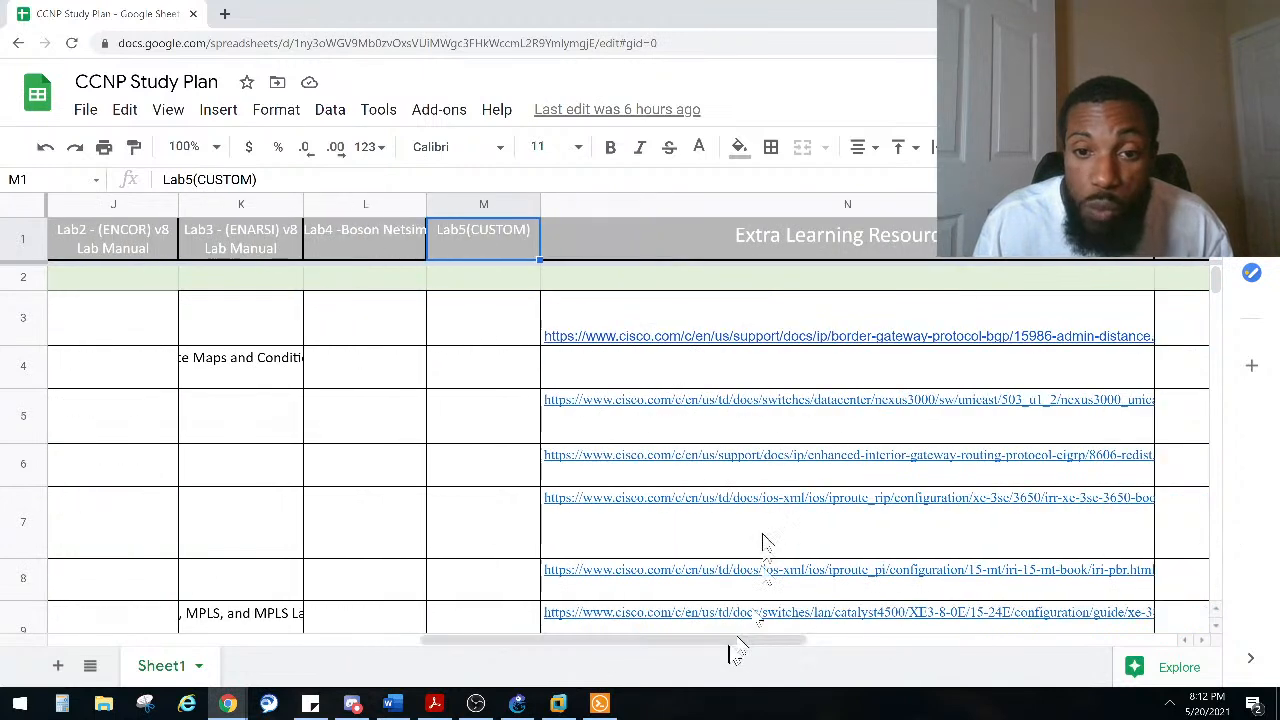
click(750, 338)
click(930, 430)
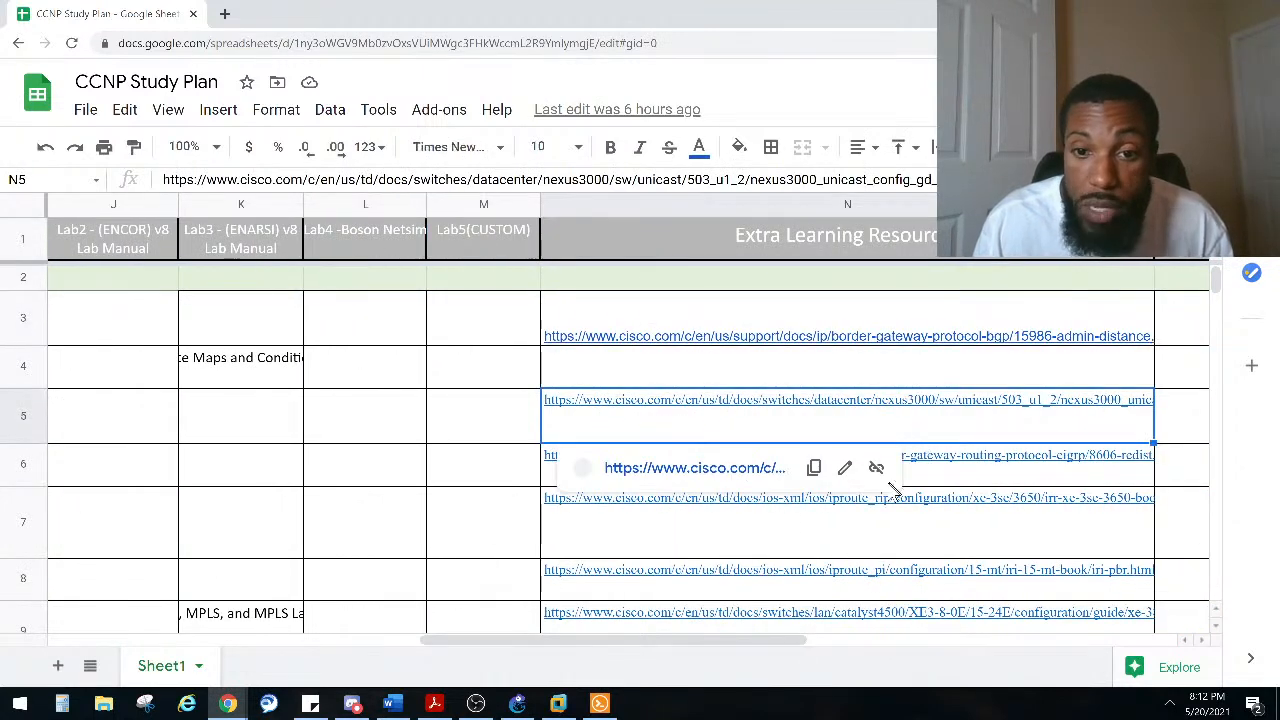
click(868, 532)
drag(705, 640, 955, 655)
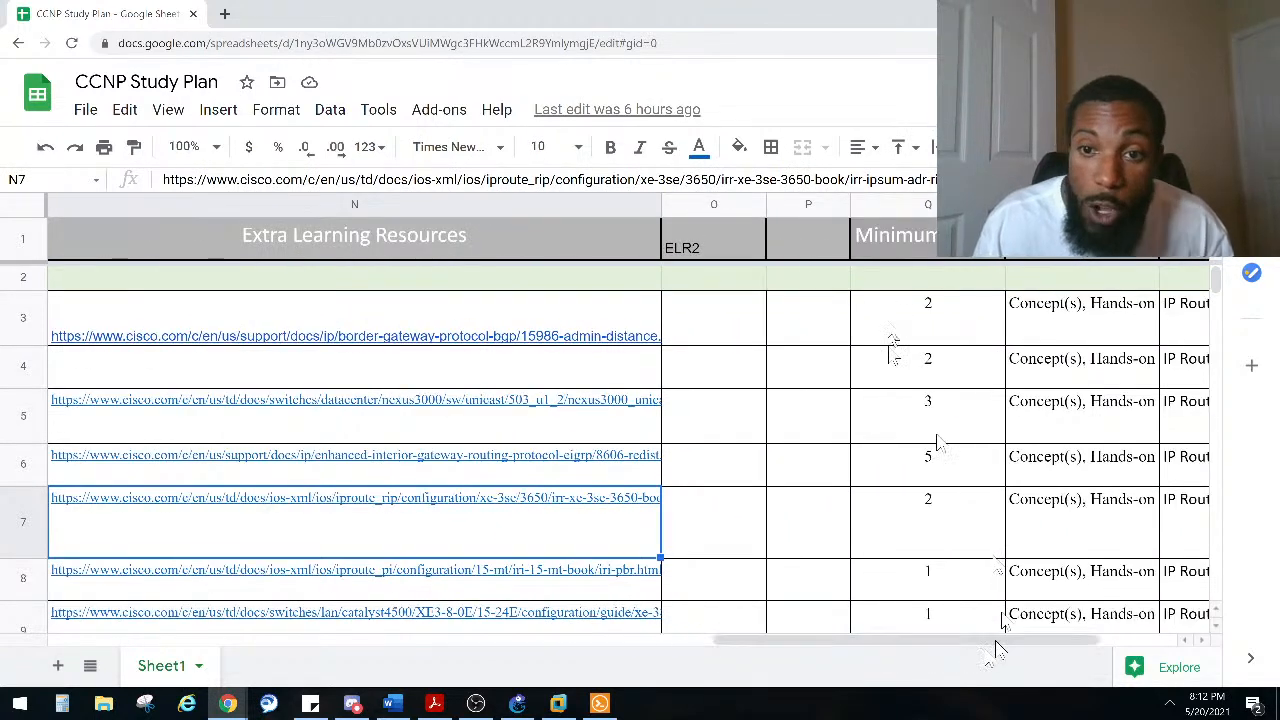
click(914, 282)
click(920, 366)
click(925, 415)
drag(866, 640, 277, 549)
scroll(790, 403, down, 5)
scroll(790, 403, down, 8)
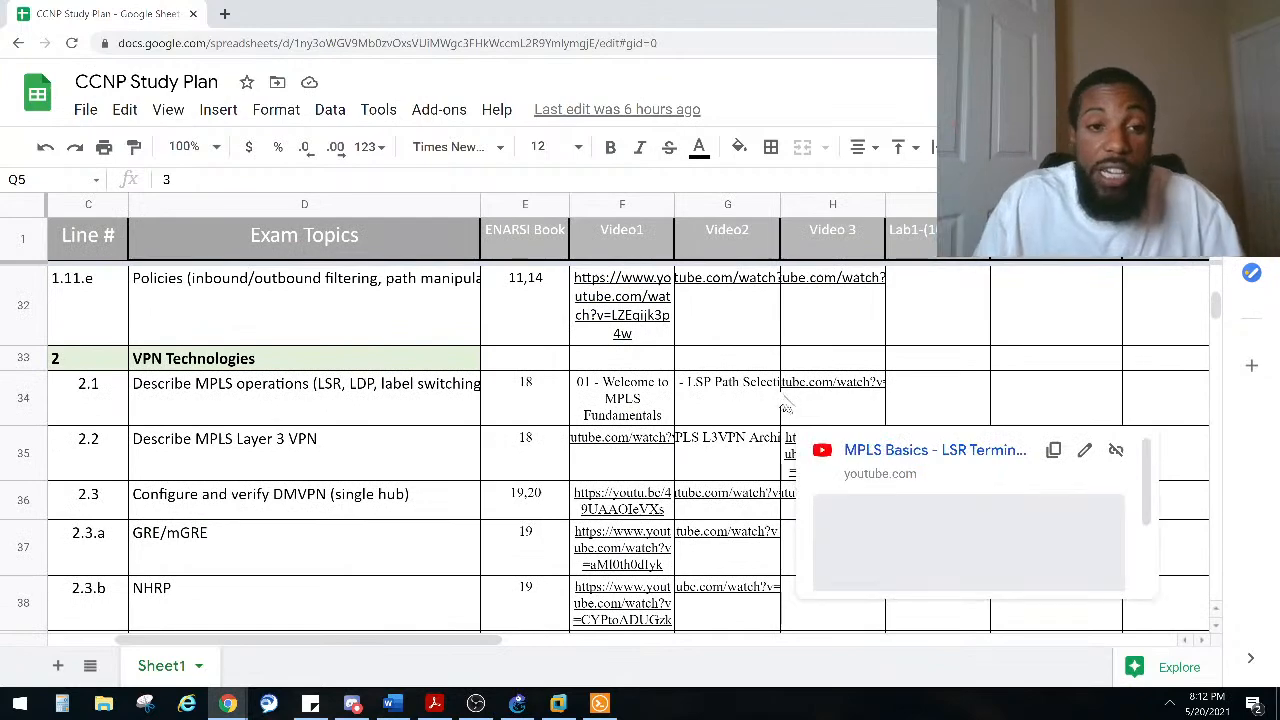
drag(379, 643, 200, 629)
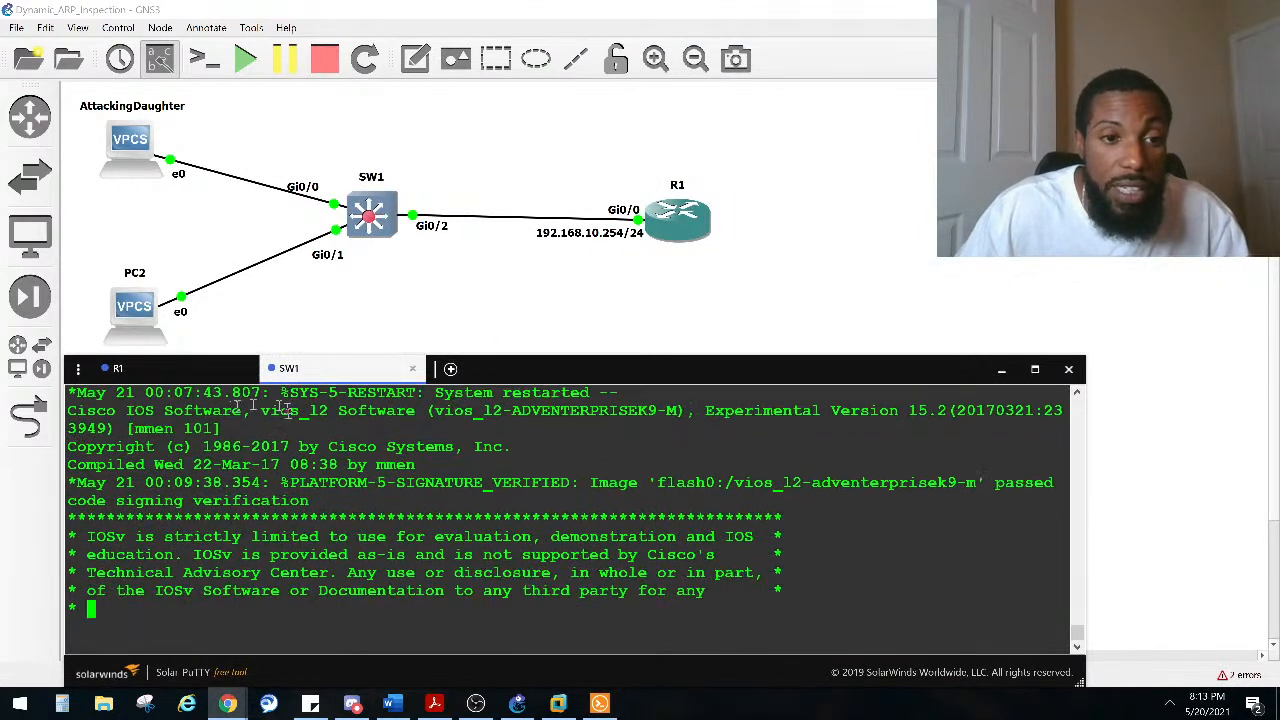
Step: Open R1's console and set the router's hostname to R1 in global configuration mode
click(183, 378)
key(Return)
key(Return)
key(Return)
key(Return)
key(Return)
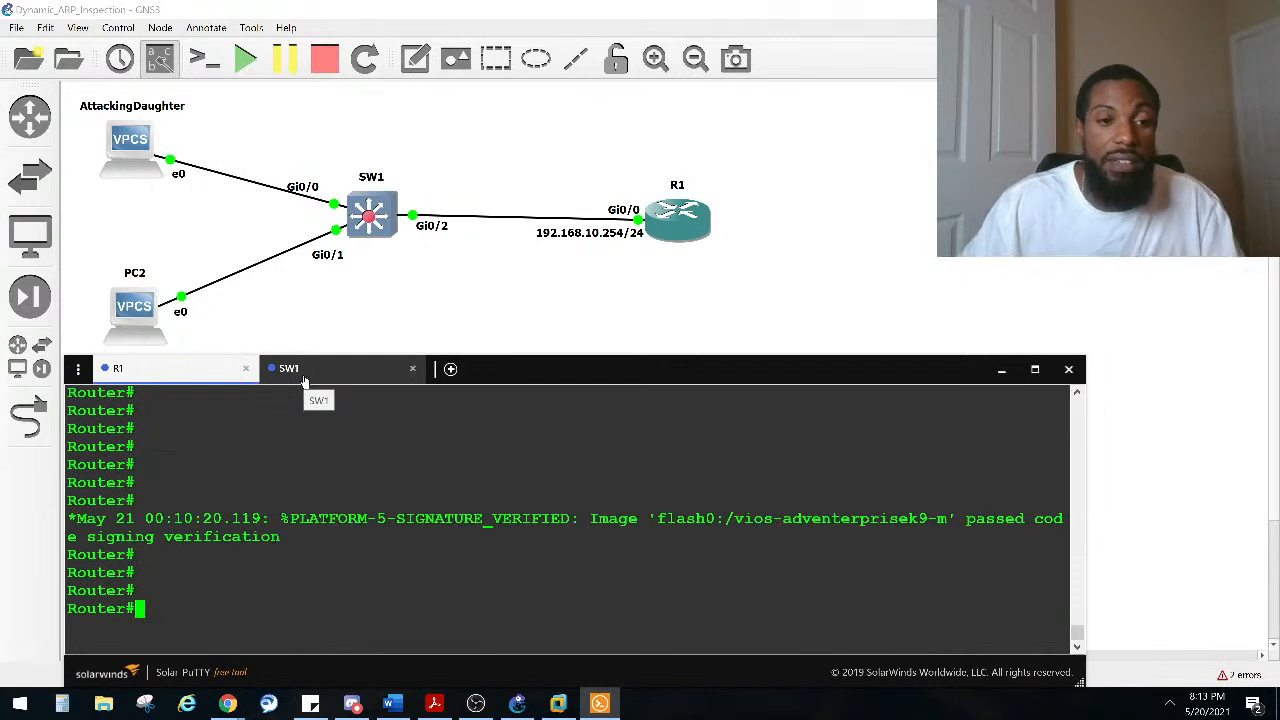
text(CONF)
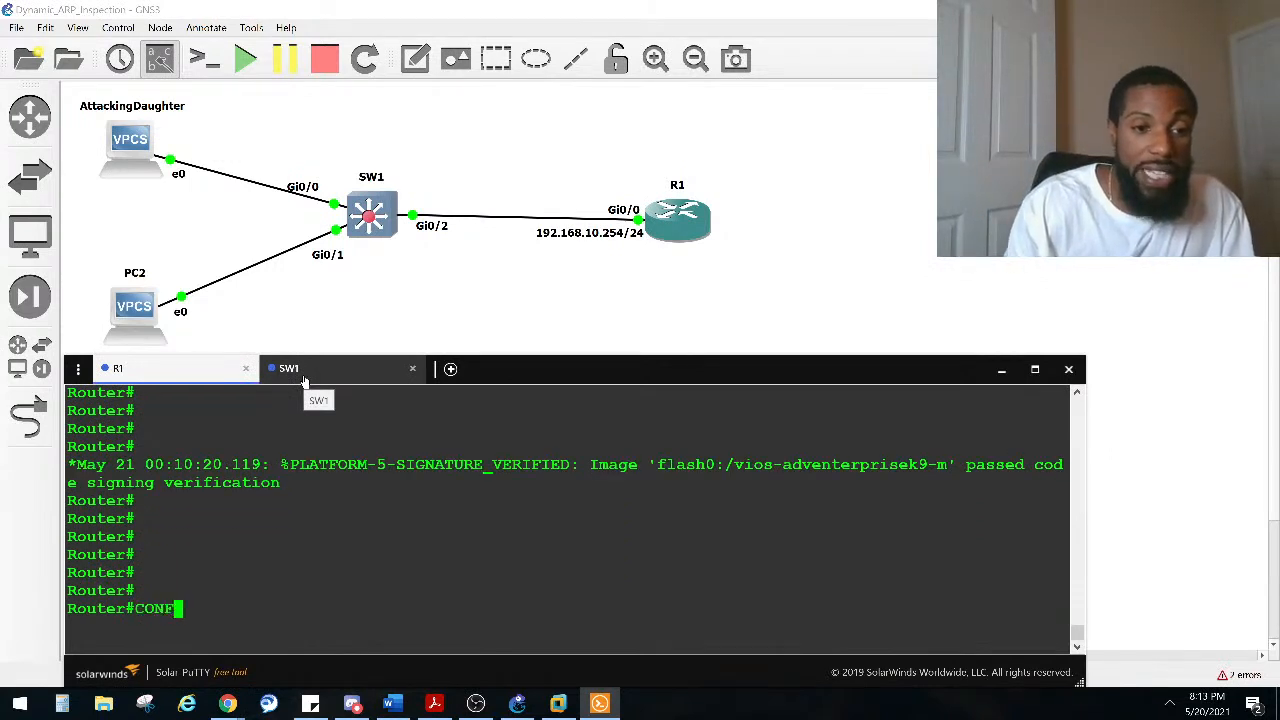
key(Tab)
text(T)
key(Tab)
key(Return)
text(HOS)
key(Tab)
key(Tab)
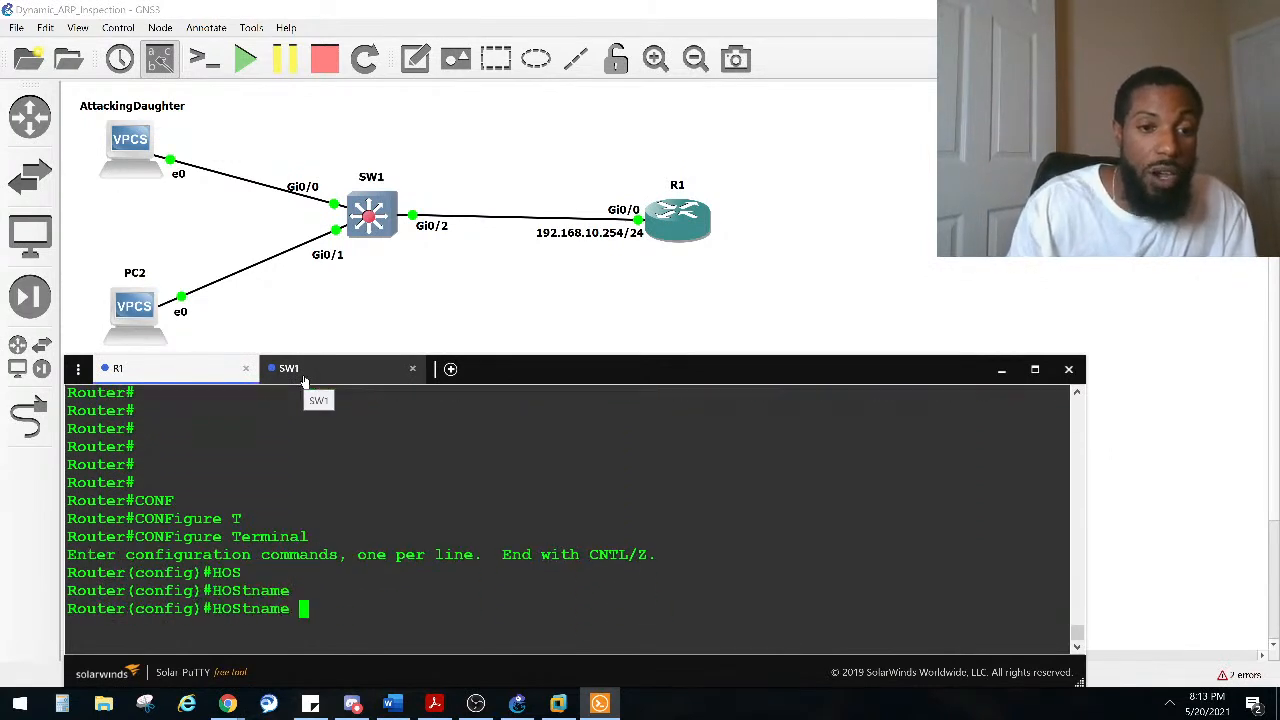
text(R1)
key(Return)
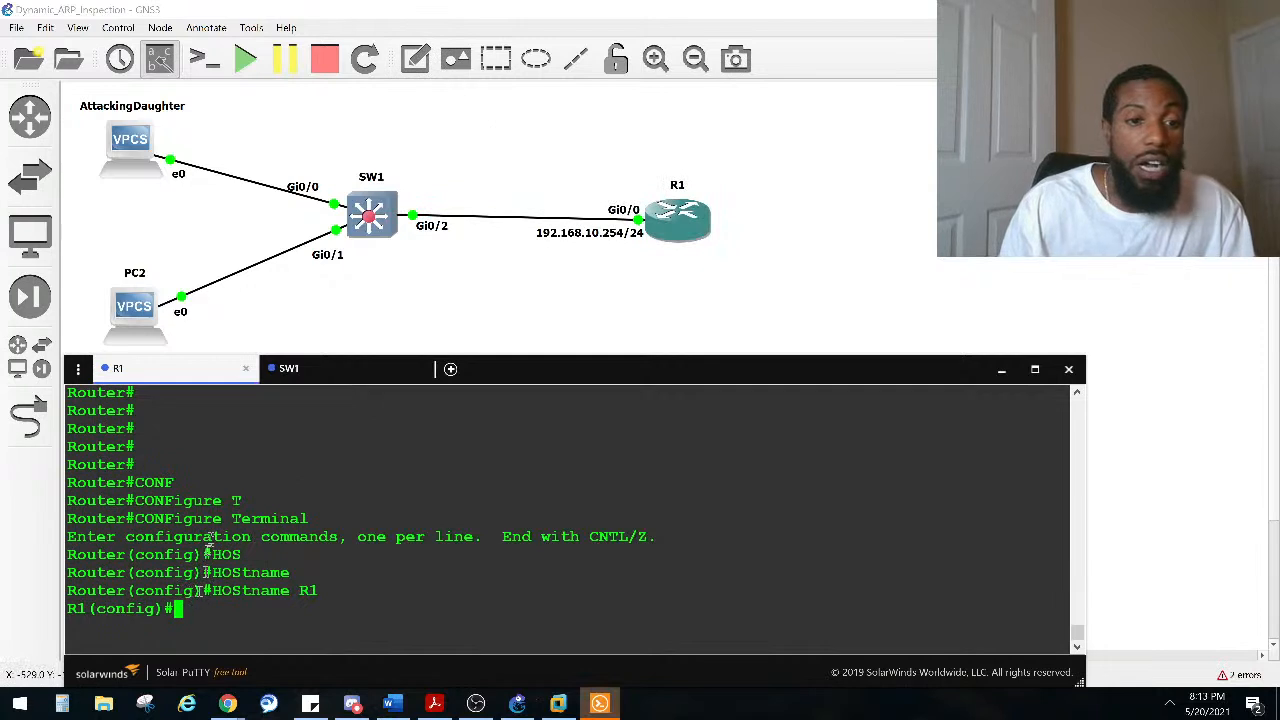
Step: Configure R1's GigabitEthernet 0/0 with 192.168.10.254 255.255.255.0, enable it, and display the interface brief summary
text(IN)
key(Tab)
text(GI)
key(Tab)
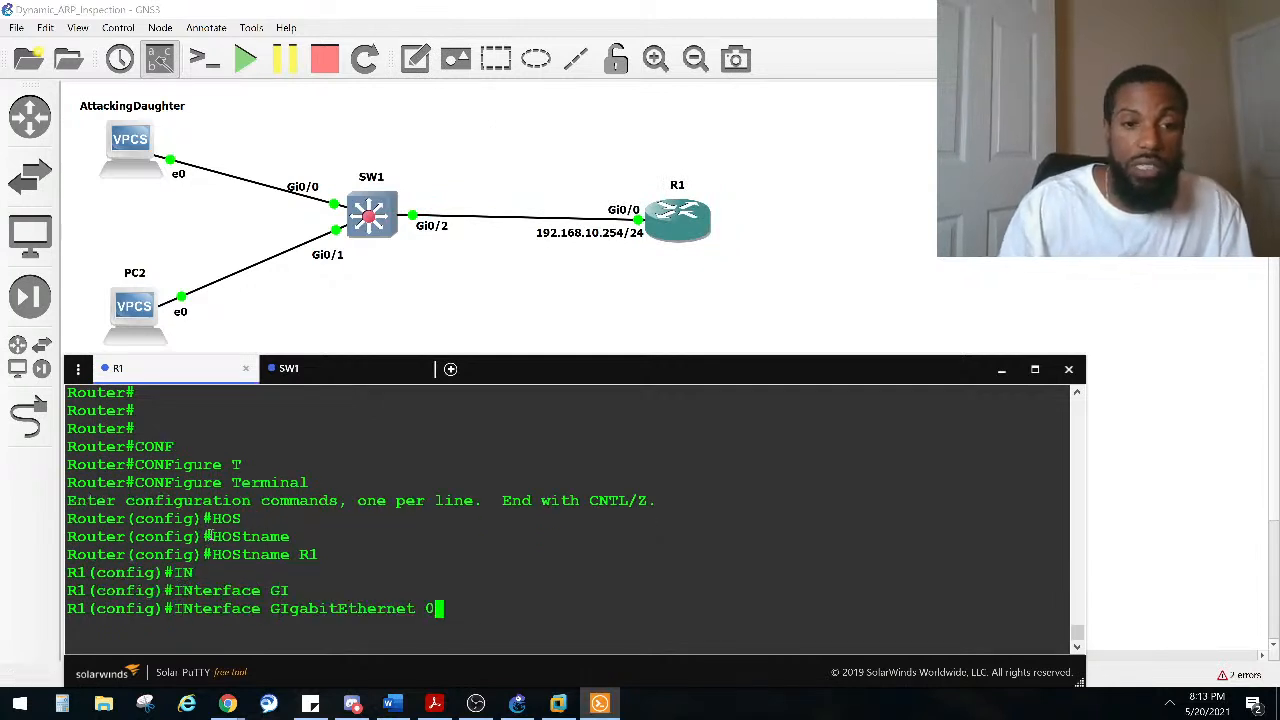
text(0/0)
key(Return)
text(IP ADD)
key(Tab)
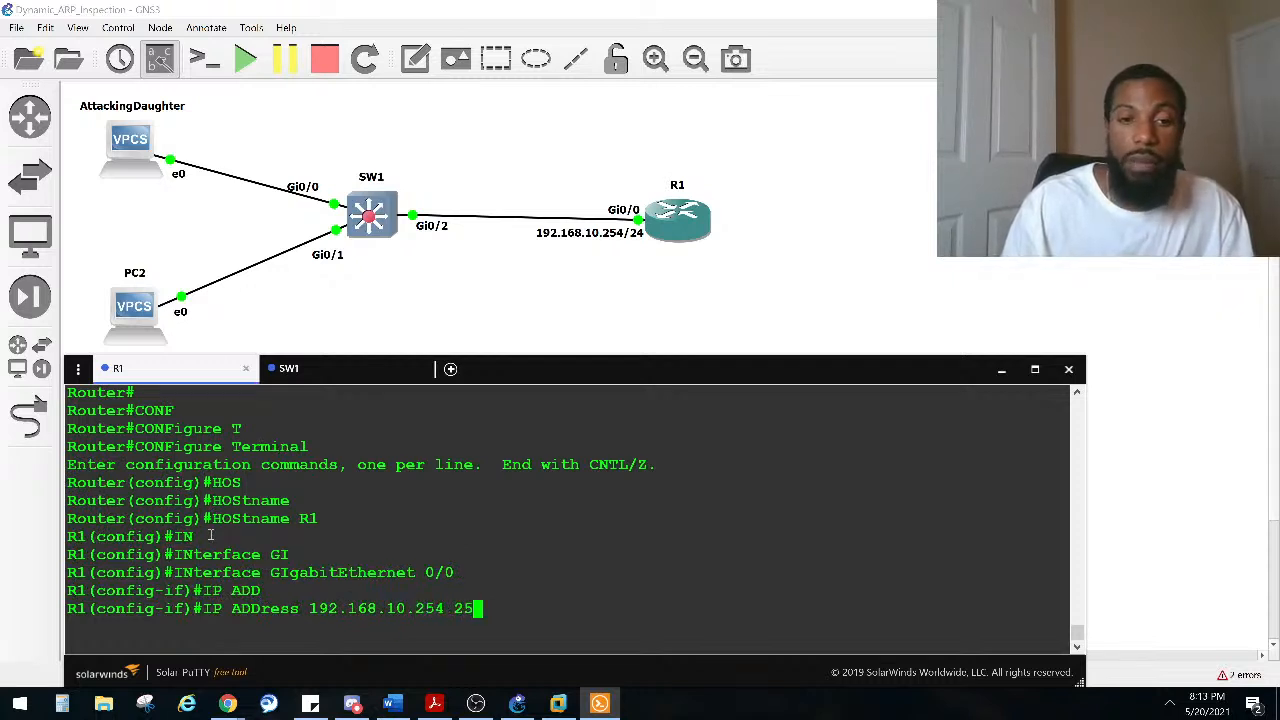
text(0)
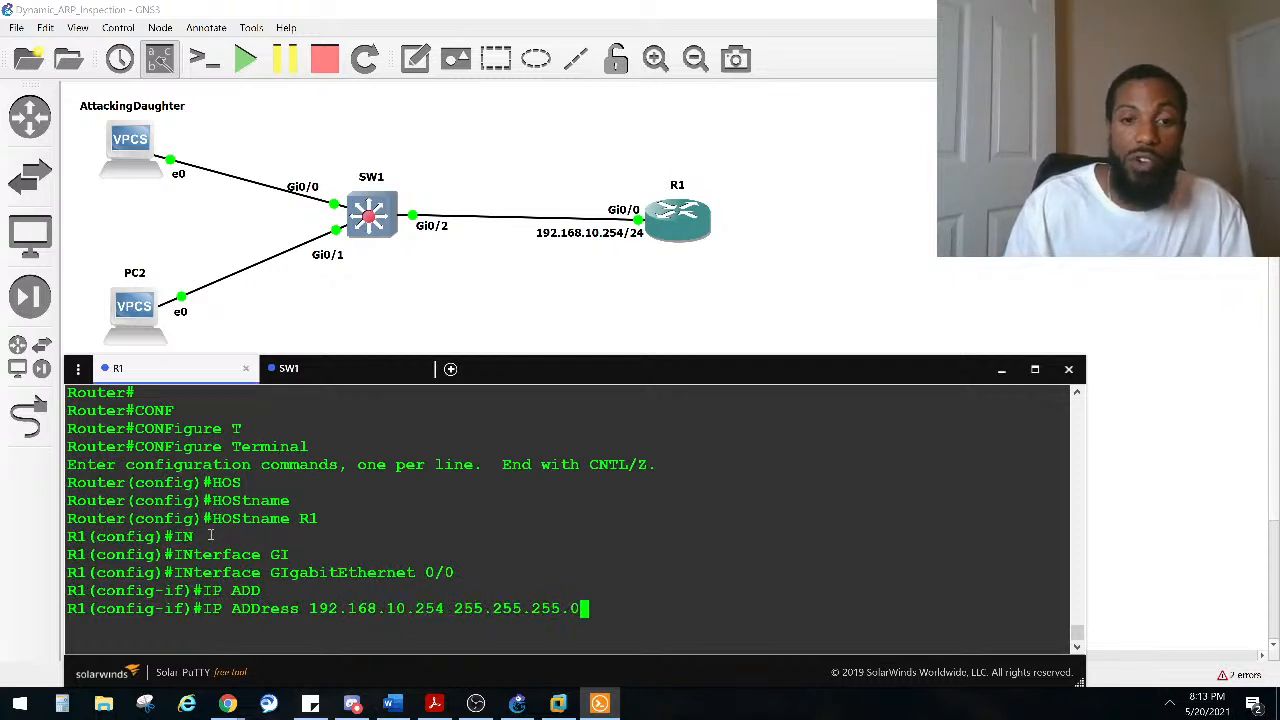
key(Return)
text(NO SHUT)
key(Return)
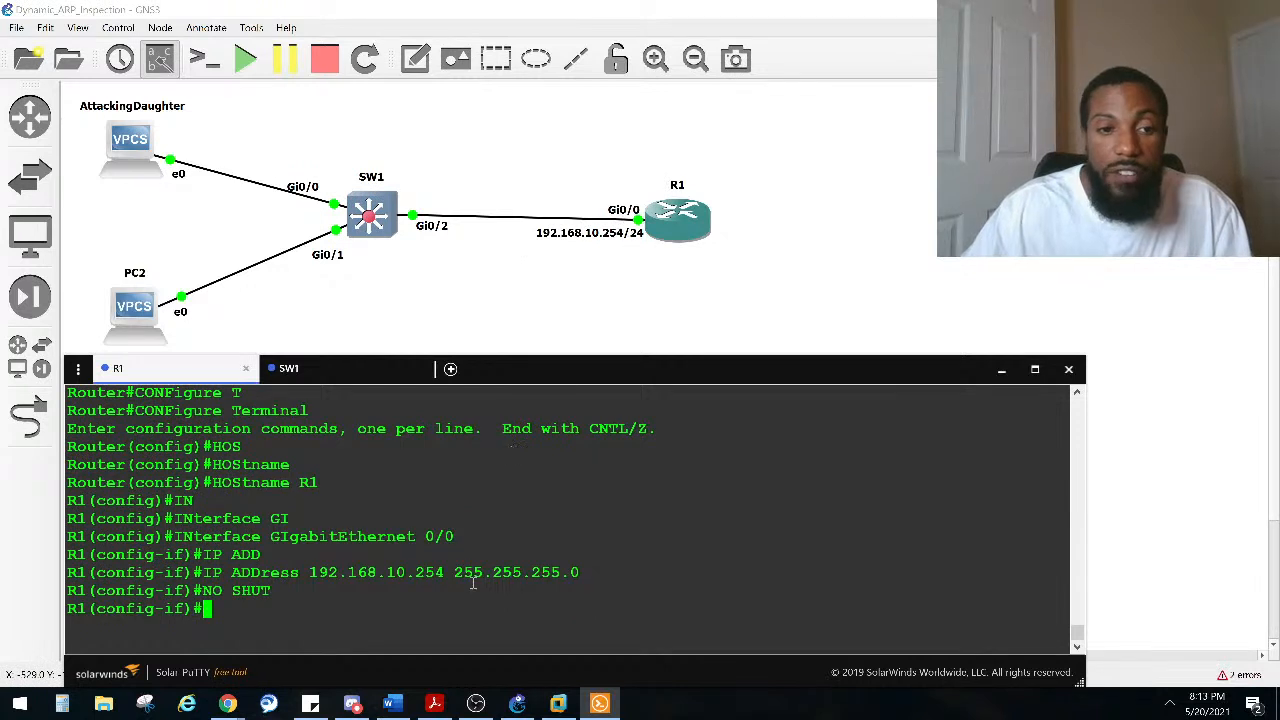
key(ctrl+z)
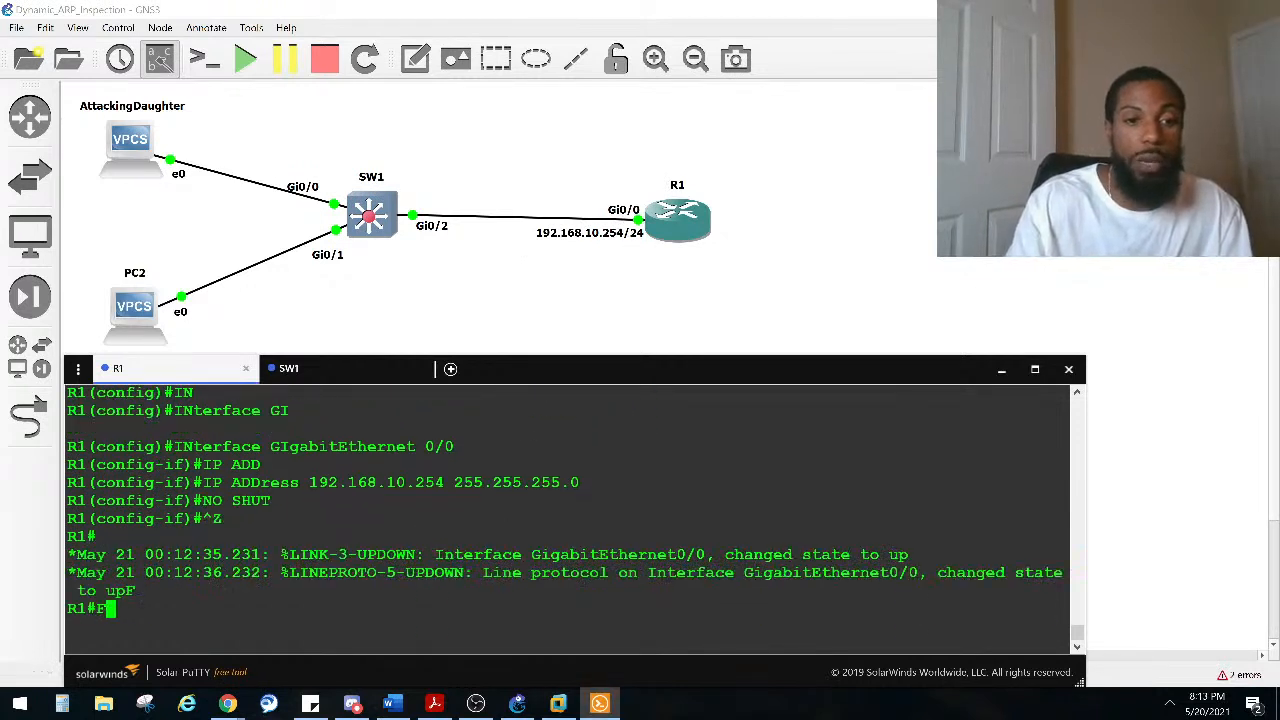
text(SHO IP INTER BRIEF)
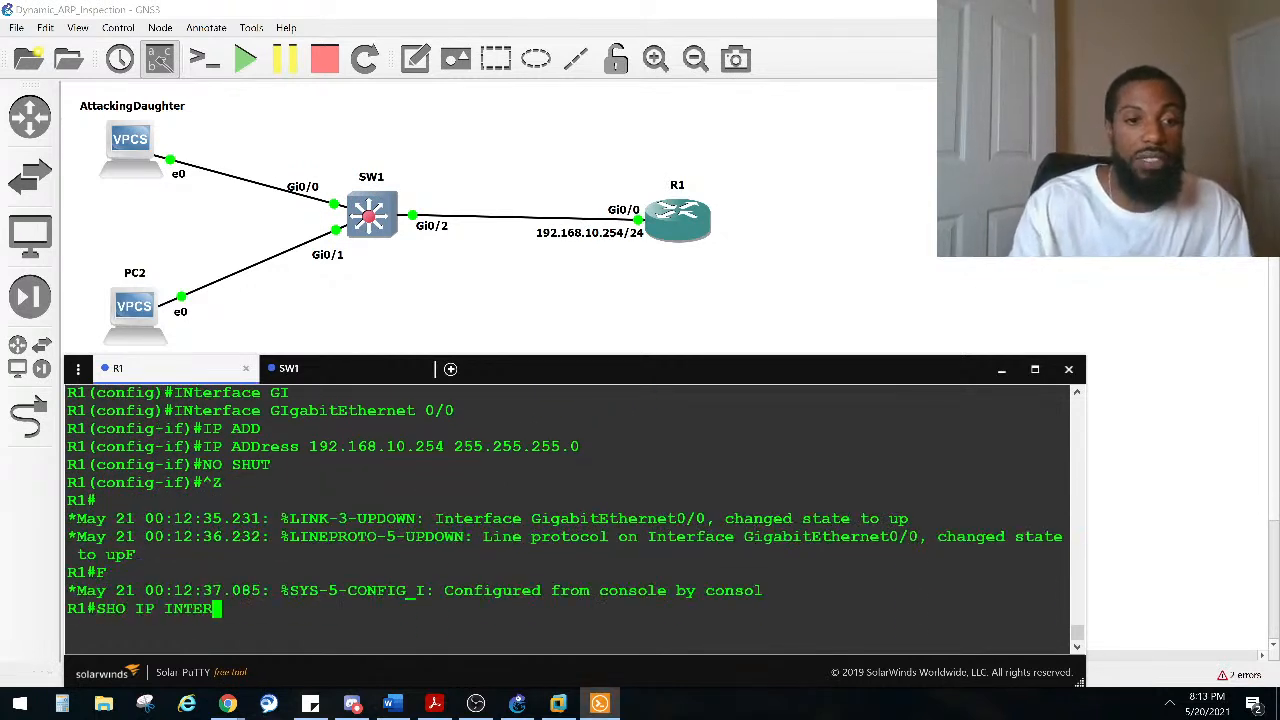
key(Return)
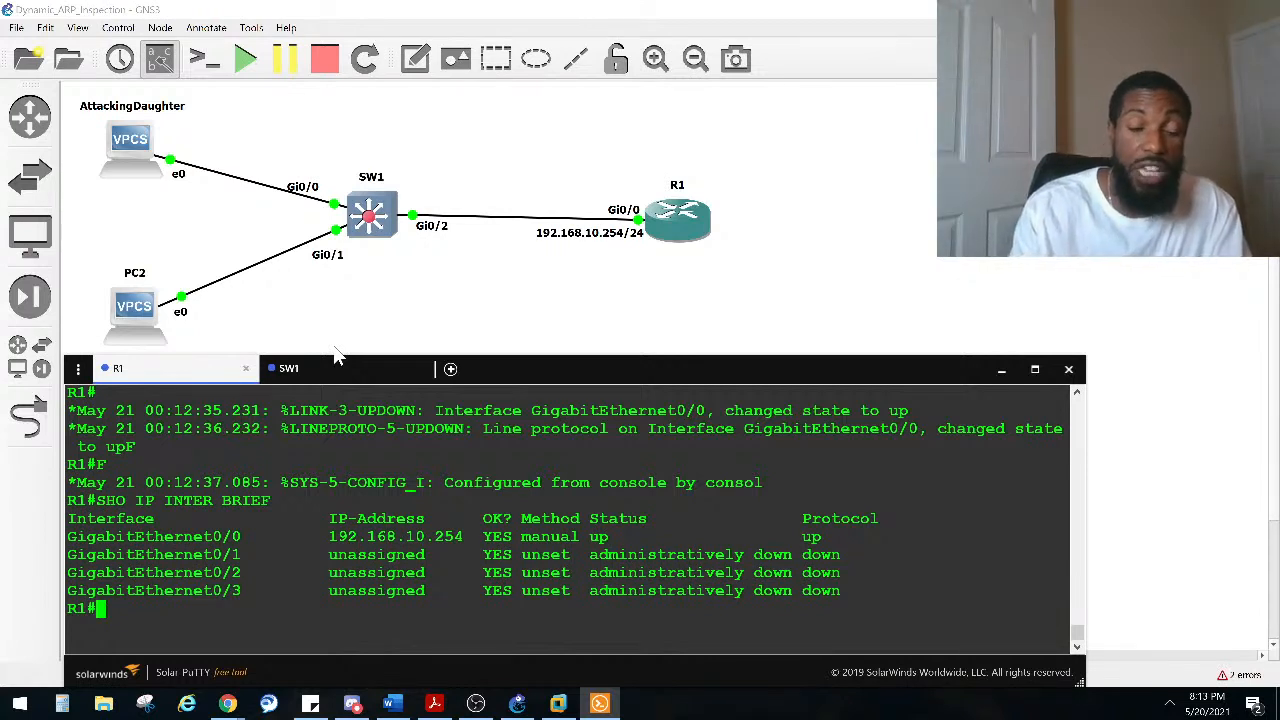
Step: Enter configuration mode and create a DHCP pool named NETWORKBRUHPOOL-1 on R1
text(CONF)
key(Tab)
text(T)
key(Tab)
key(Return)
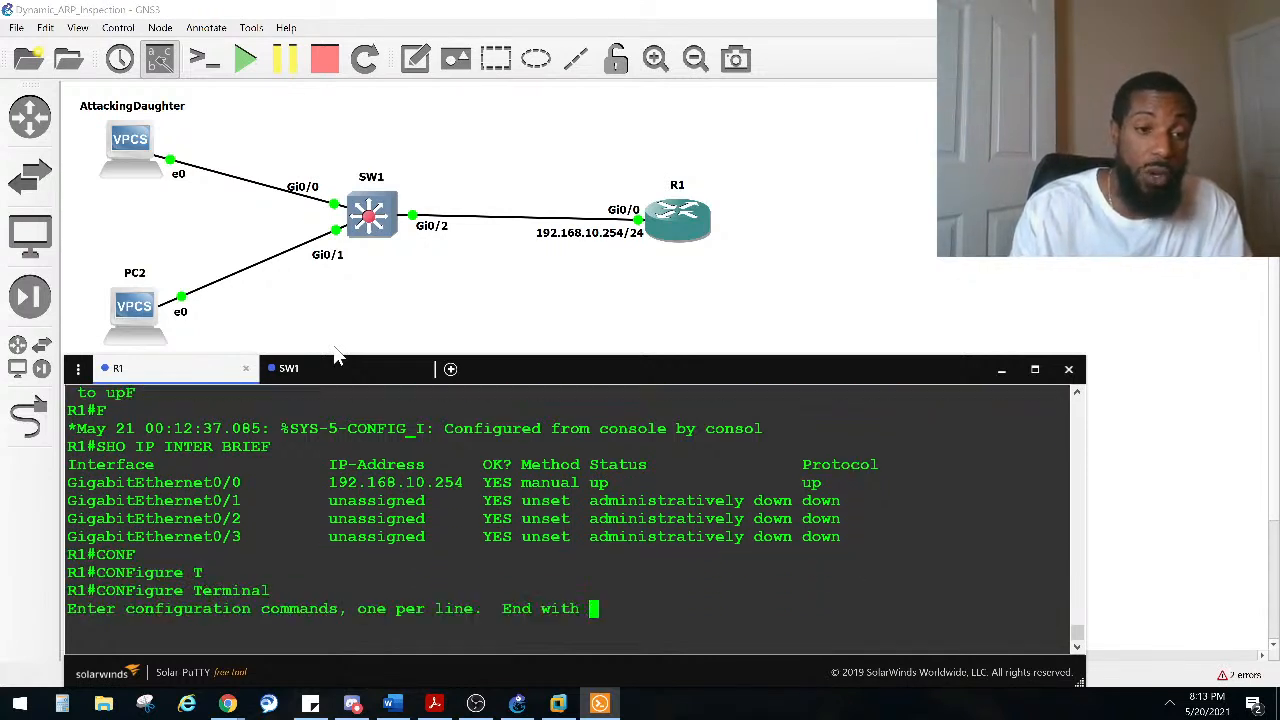
text(IP D)
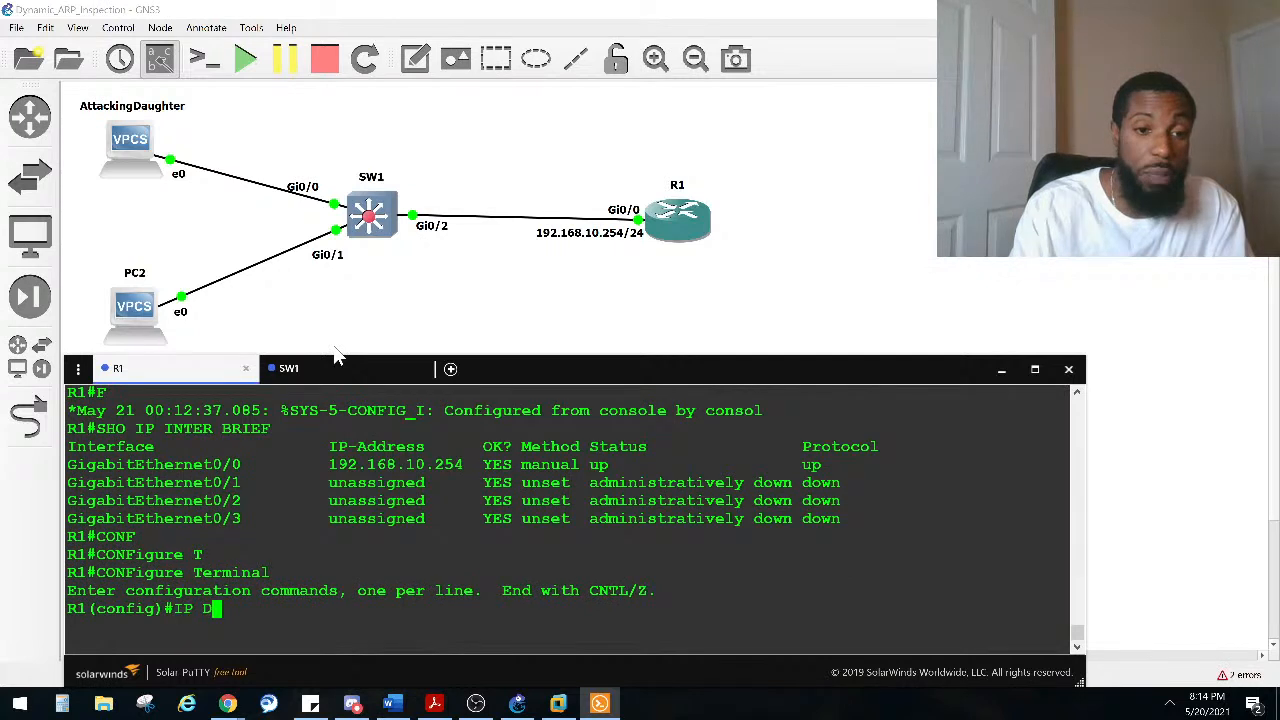
text(CH)
key(Tab)
key(BackSpace)
key(BackSpace)
text(HC)
key(Tab)
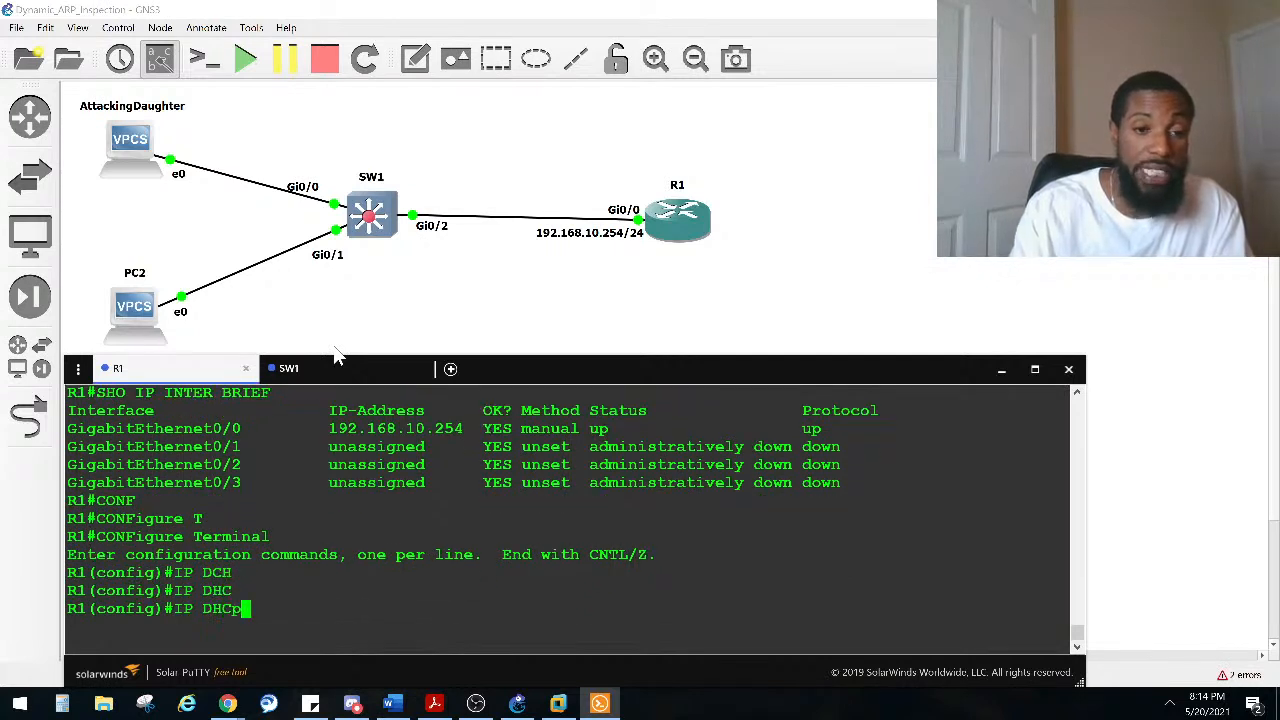
text(PO)
key(Tab)
key(Caps_Lock)
text(net)
key(BackSpace)
key(BackSpace)
key(BackSpace)
key(Caps_Lock)
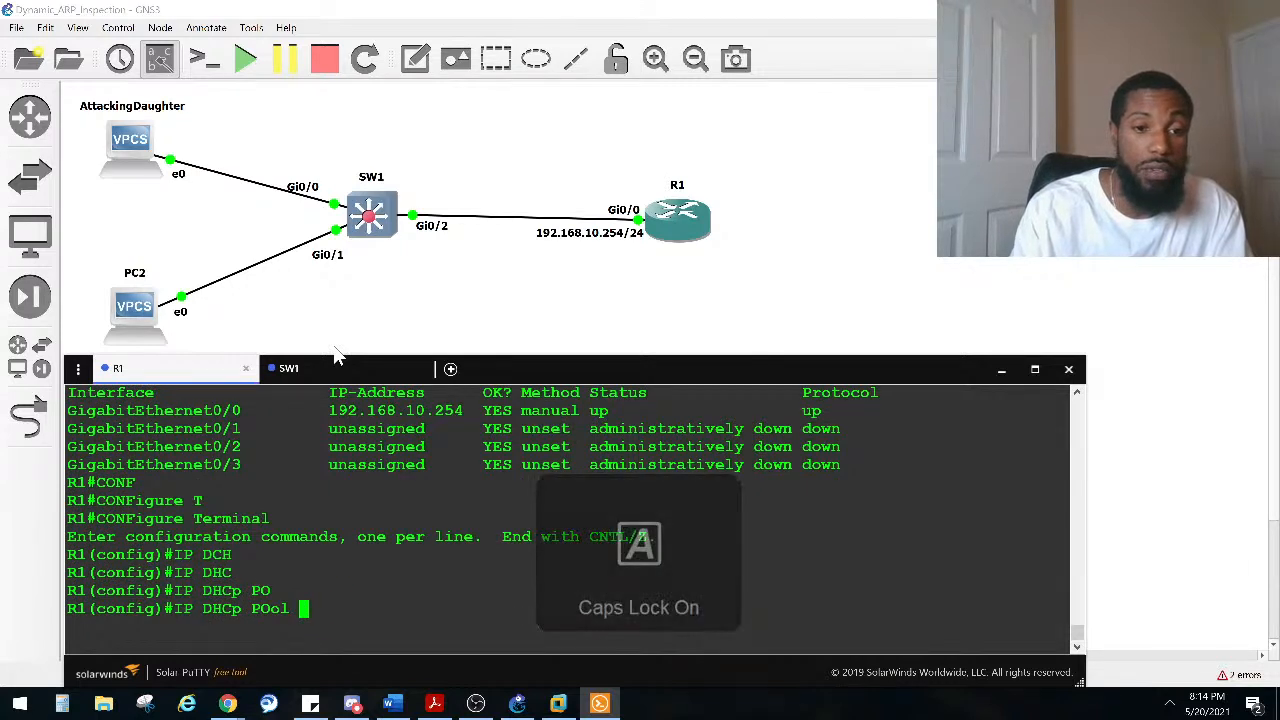
text(NETWORKB)
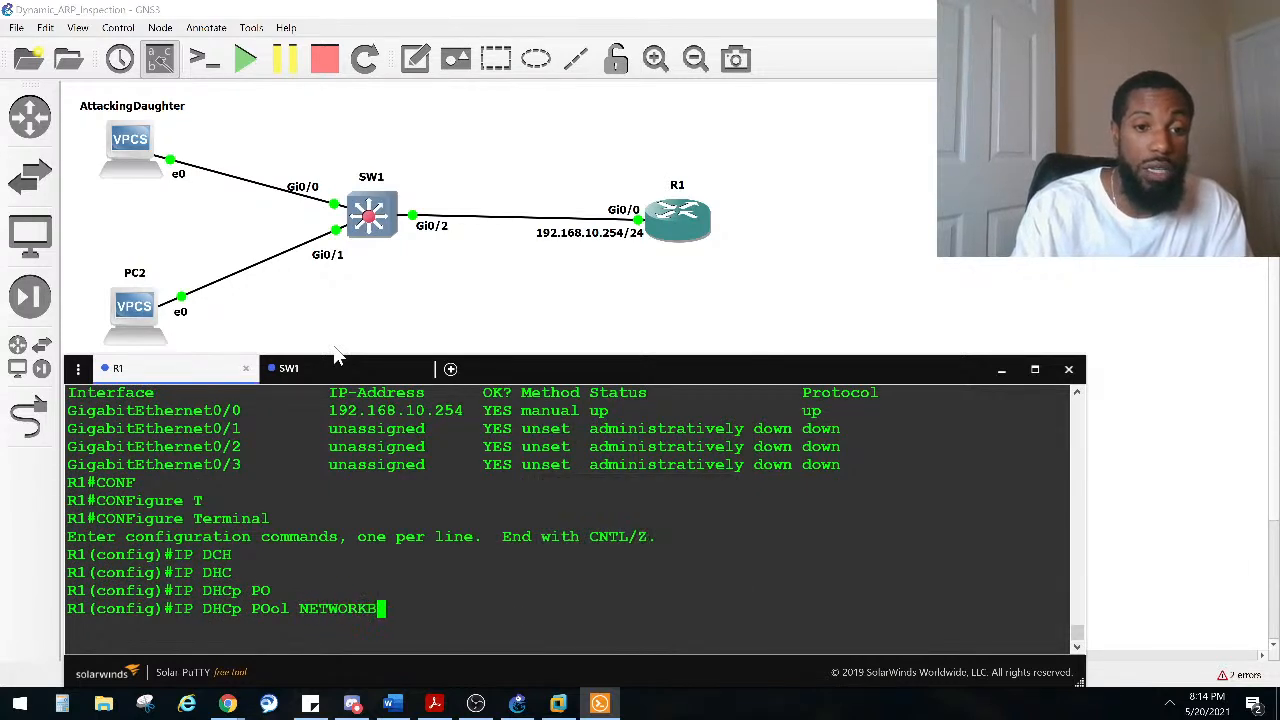
text(RUHPOOL1)
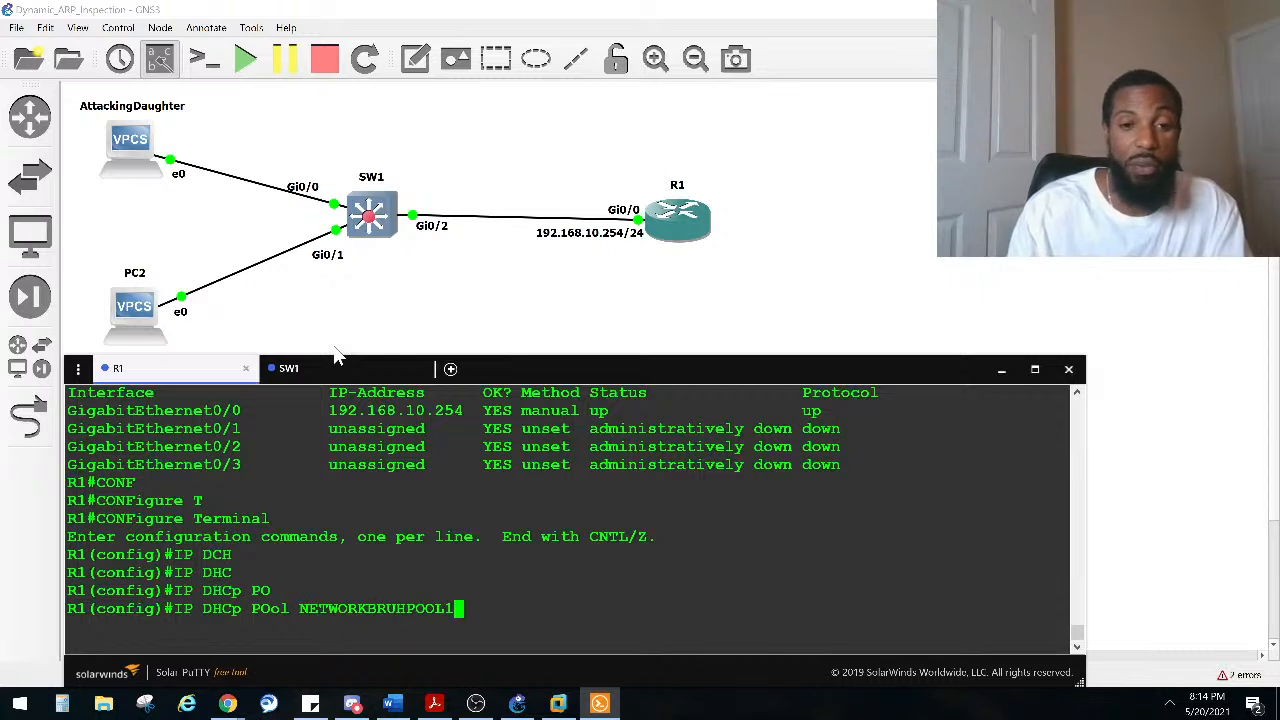
key(BackSpace)
text(-1)
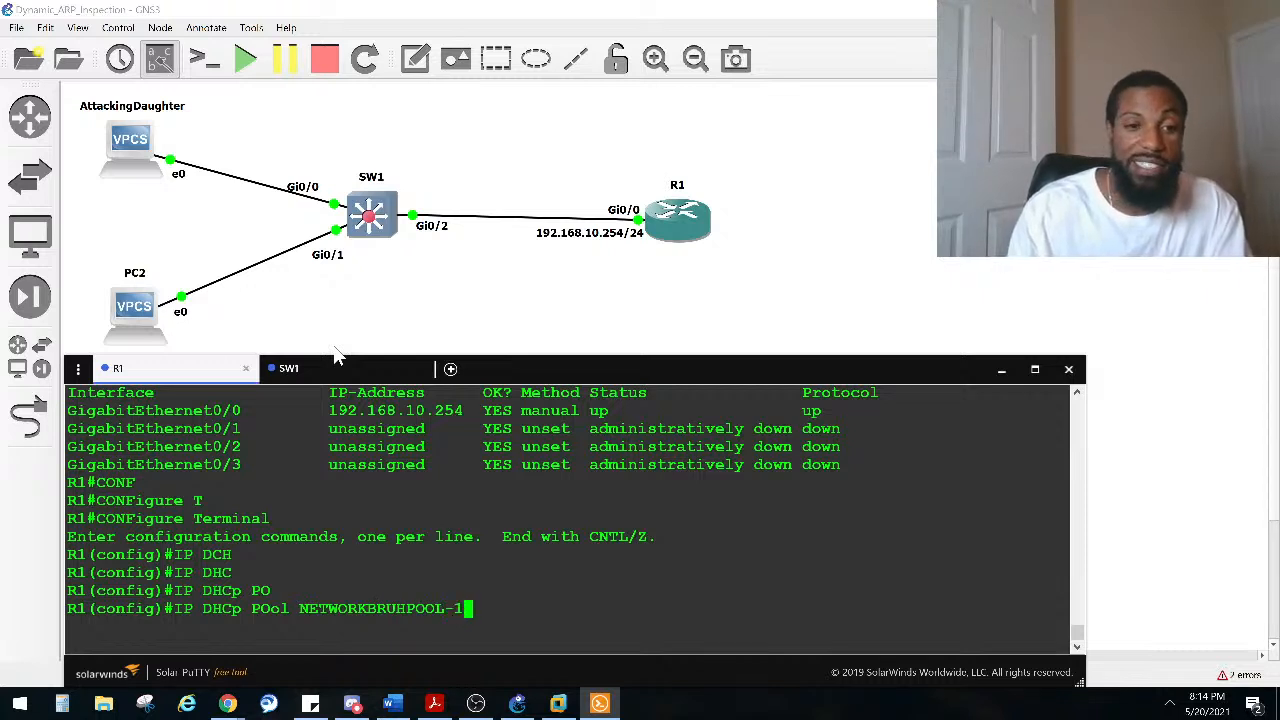
key(Return)
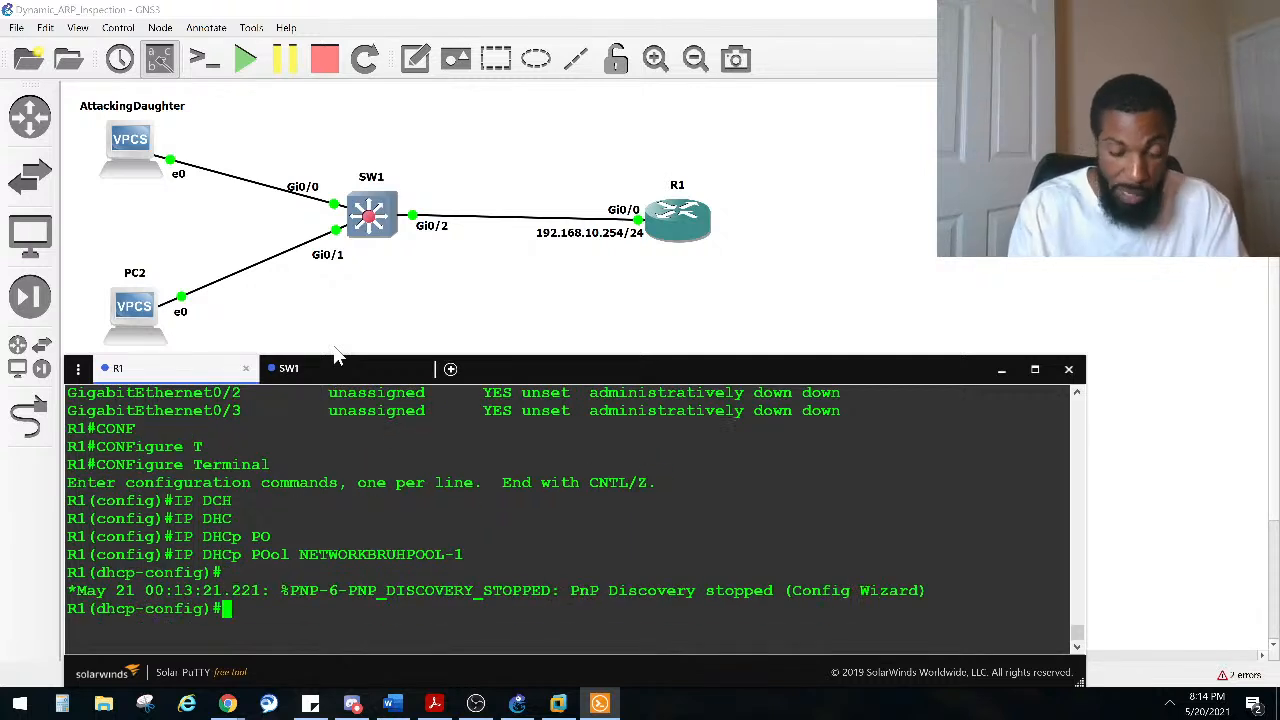
Step: Set the DHCP pool's network to 192.168.10.0 /24
text(NET)
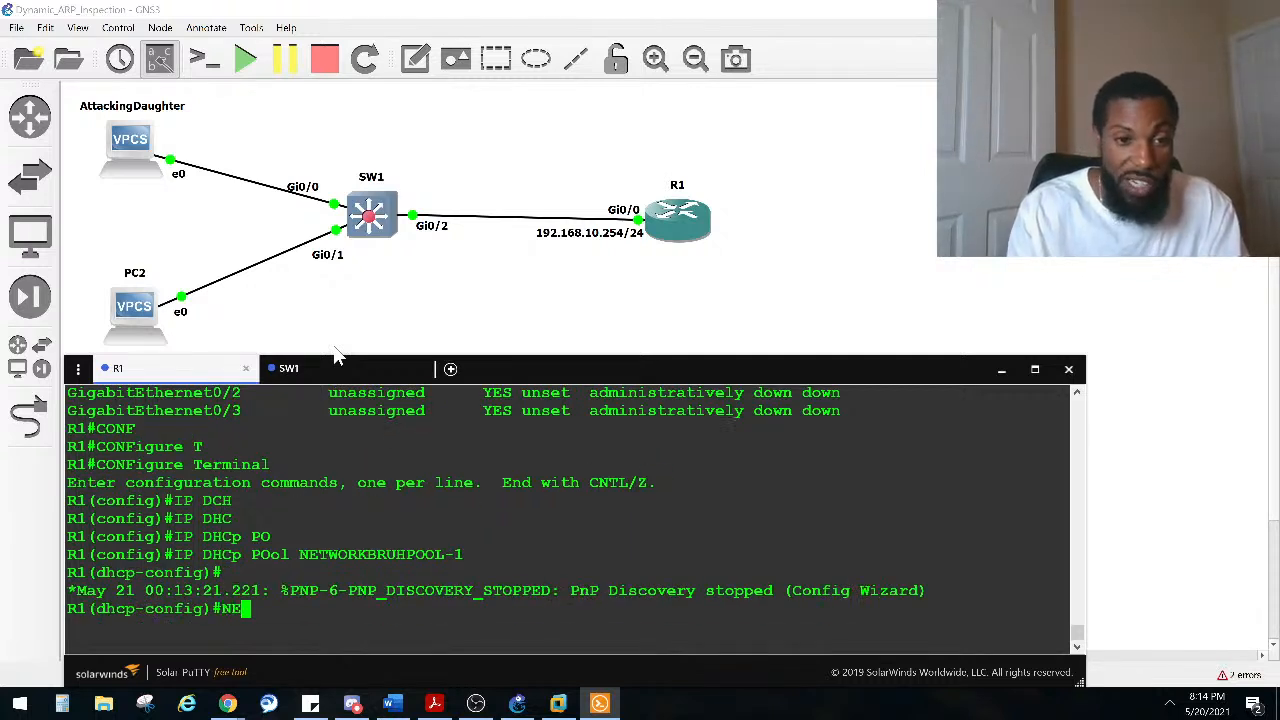
key(Tab)
text(W)
key(Tab)
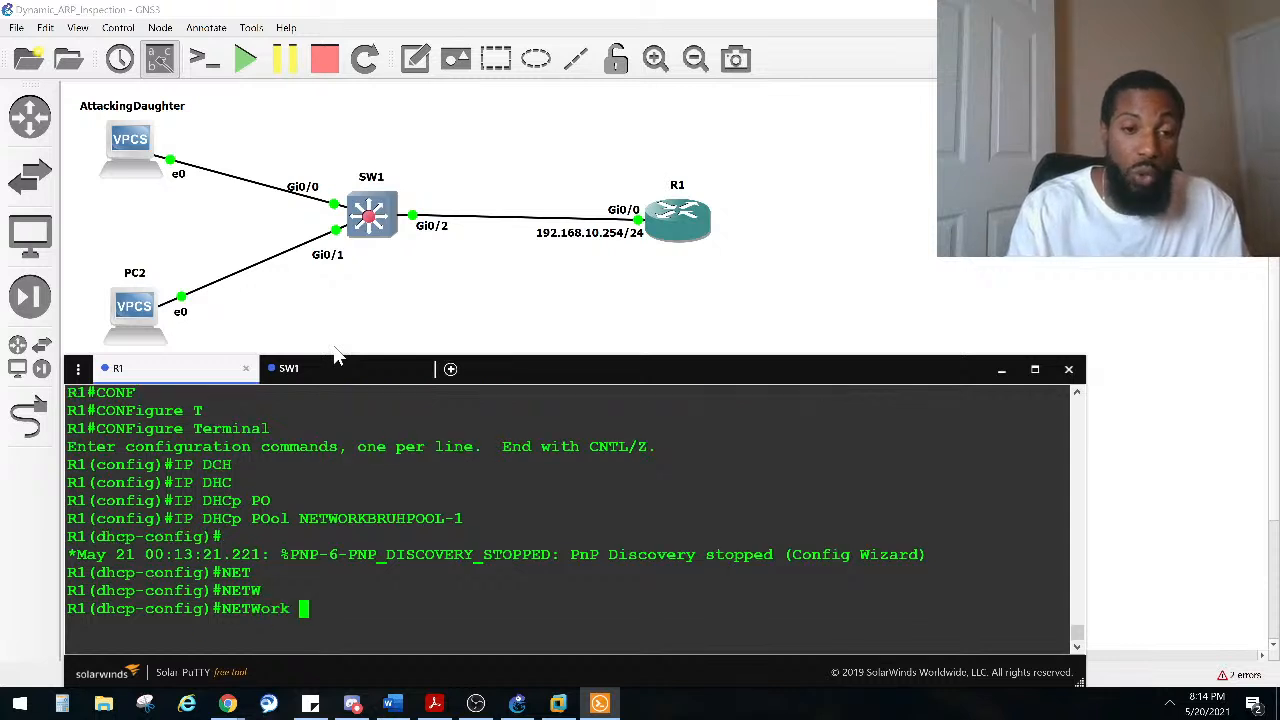
text(192.168.10.)
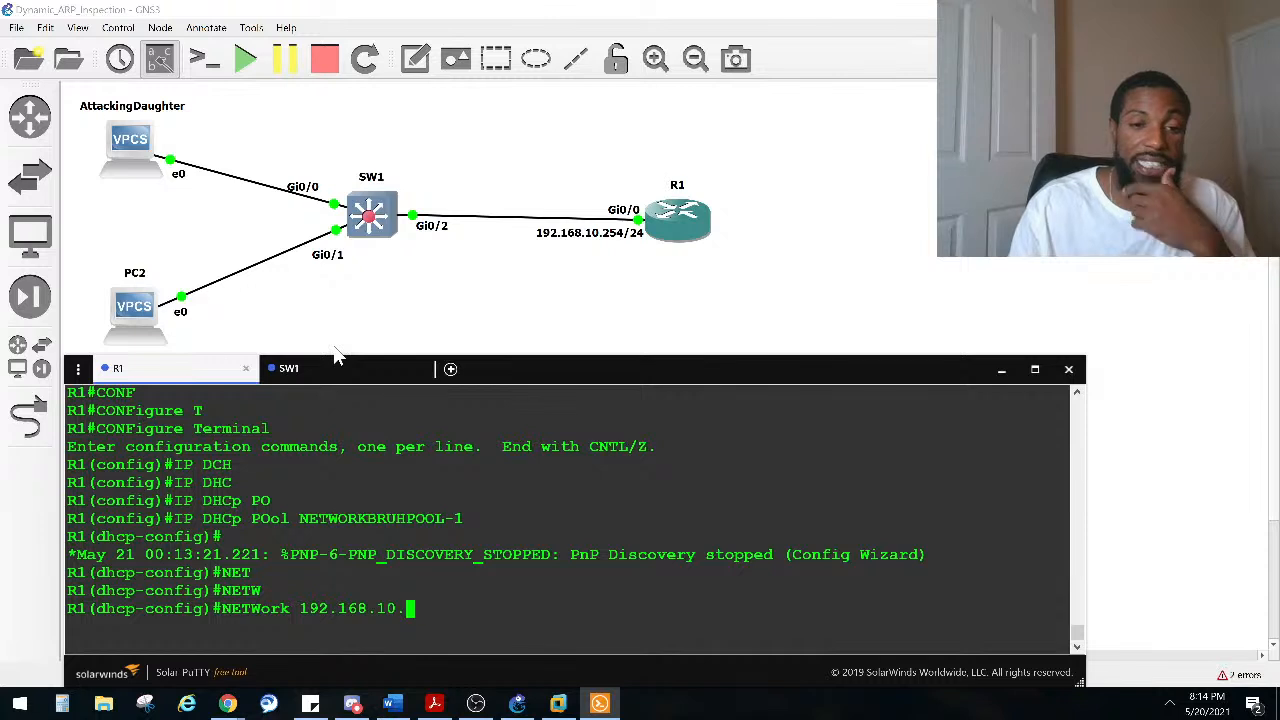
text(0)
key(Return)
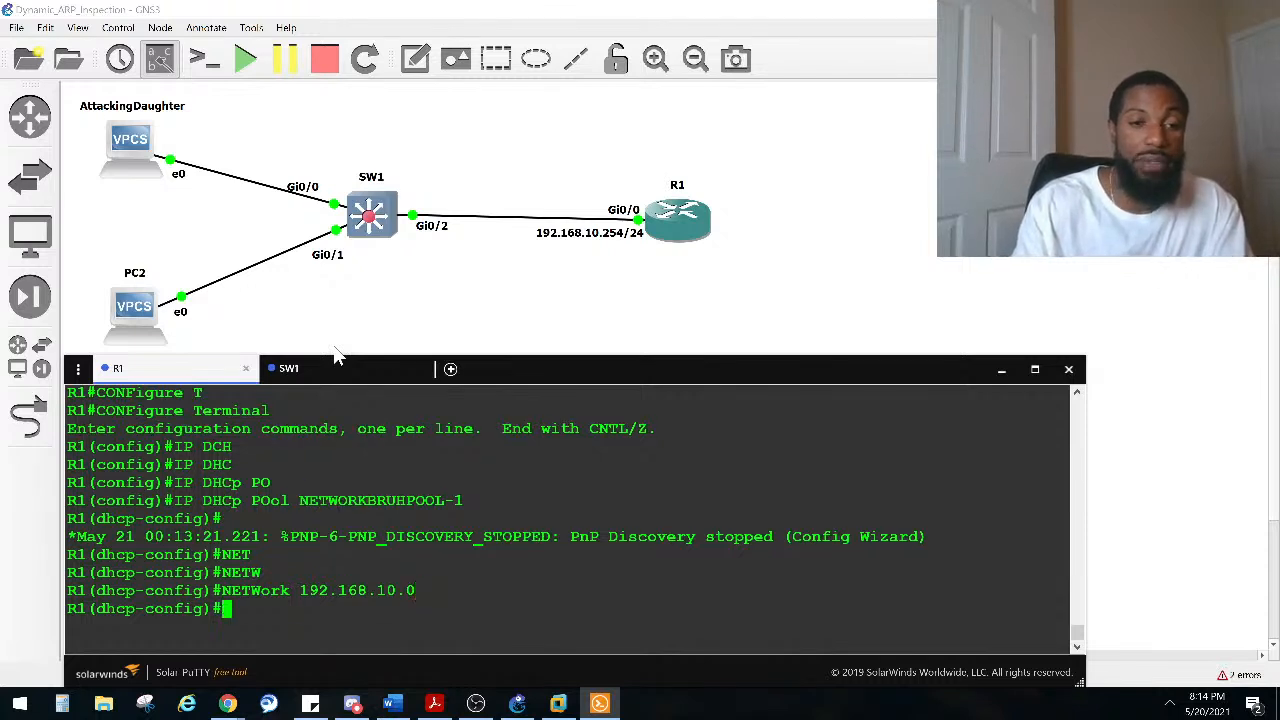
key(Up)
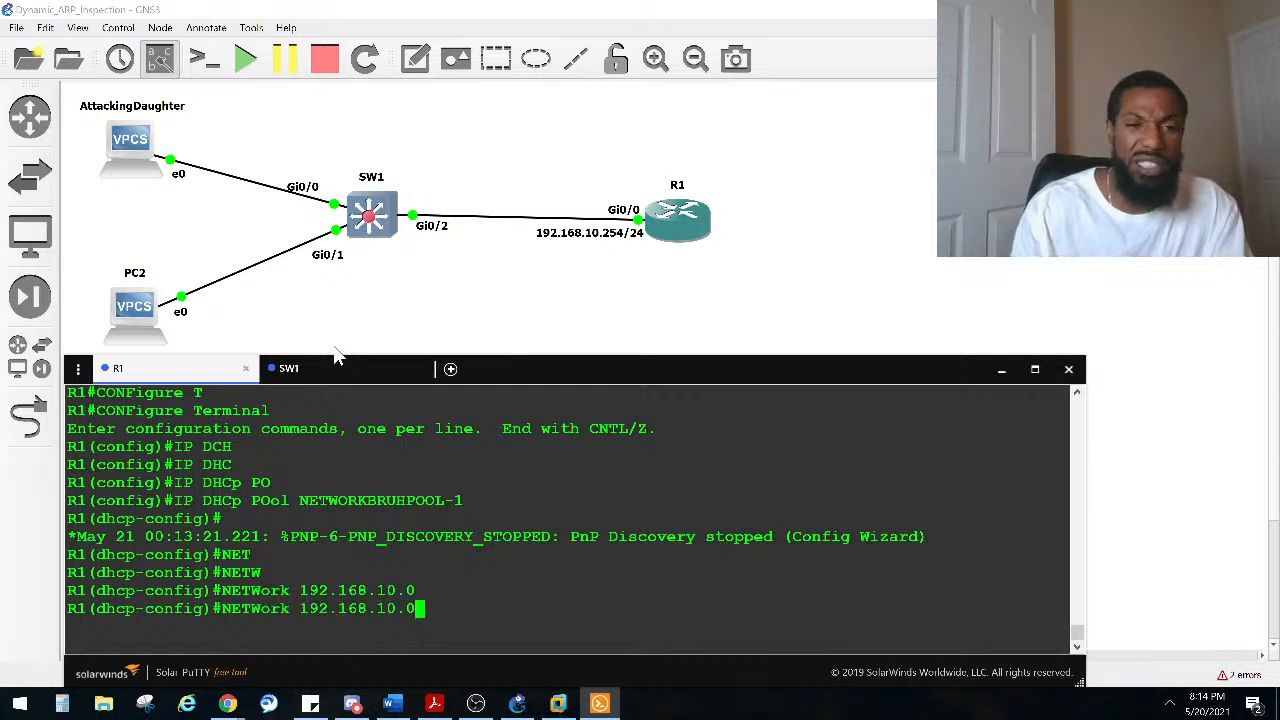
text(?)
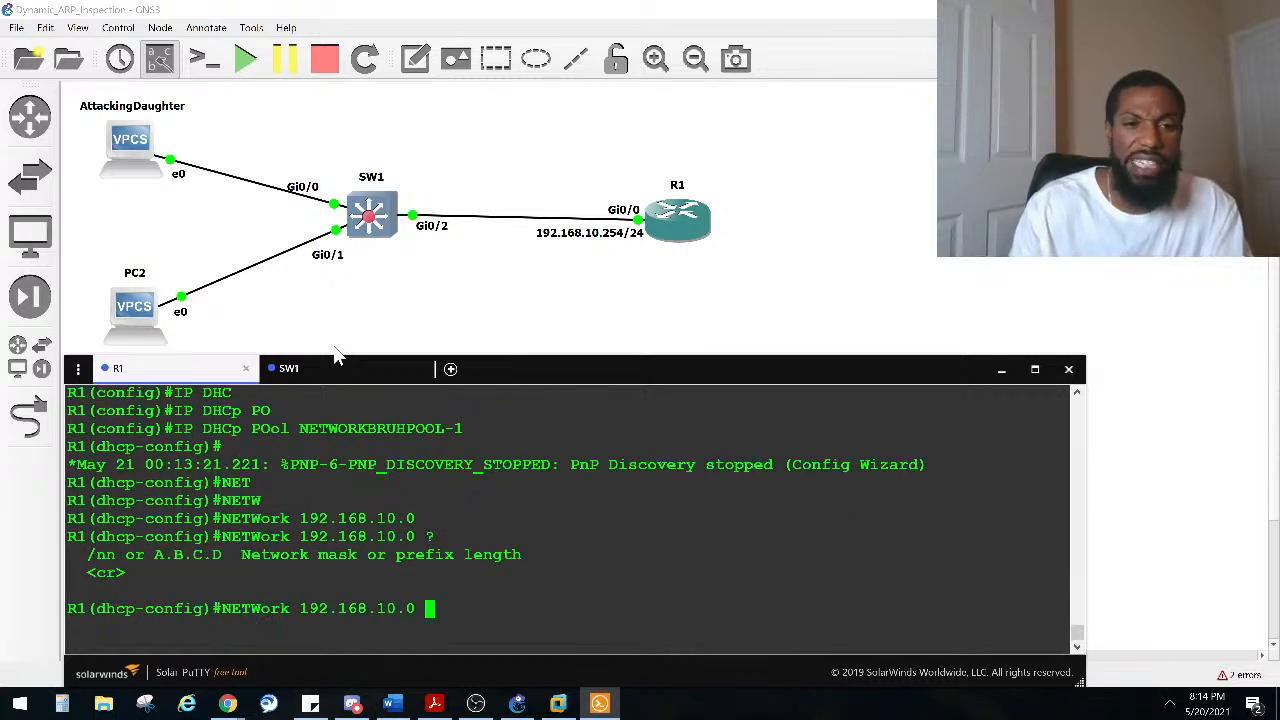
text(/24)
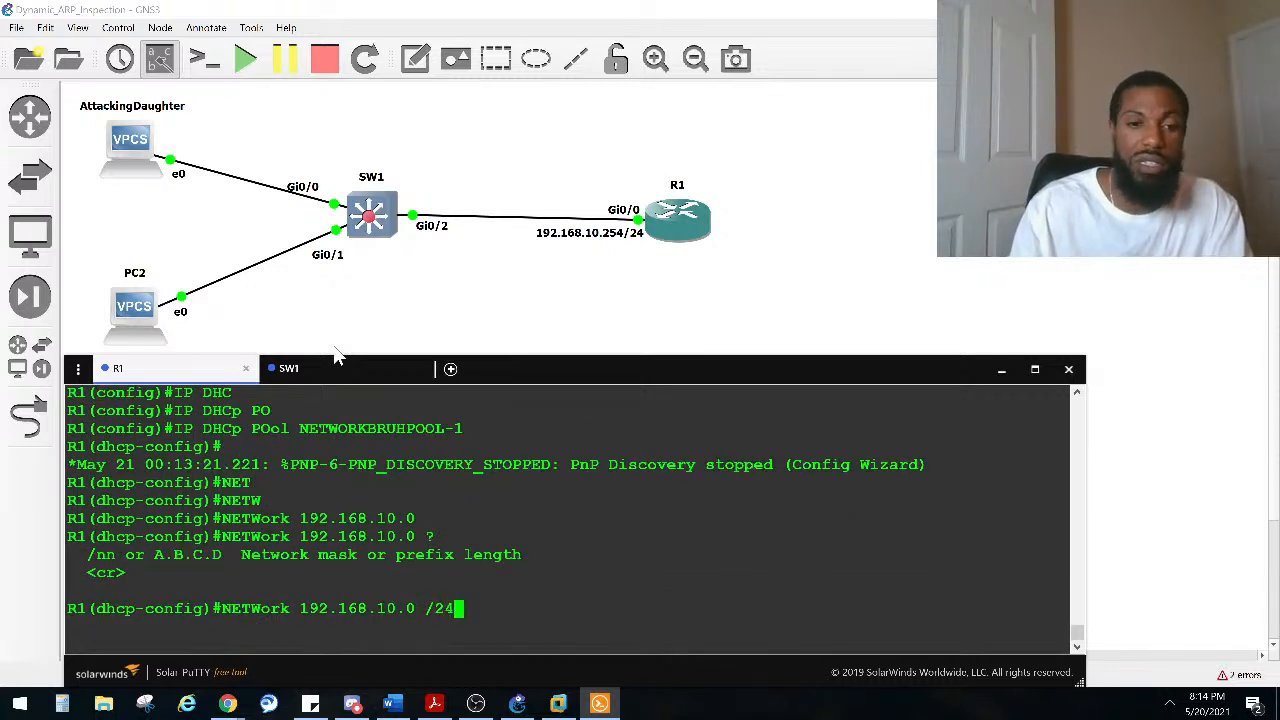
key(Return)
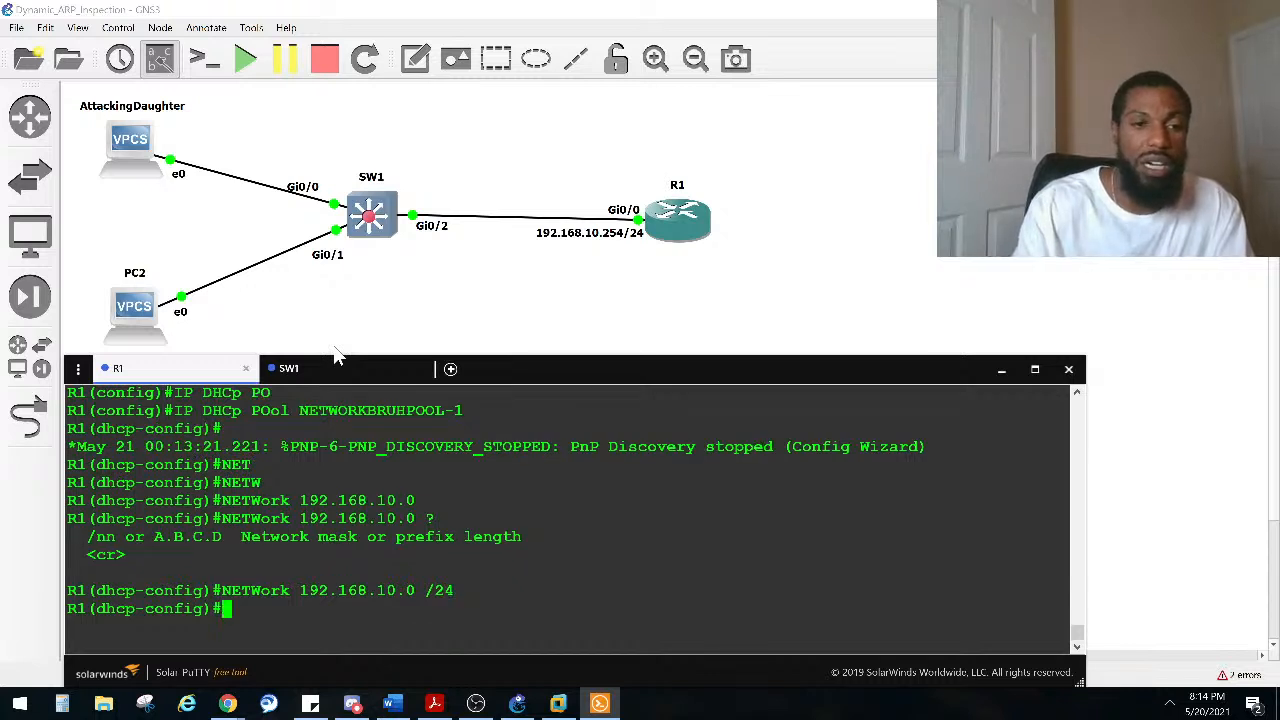
Step: Set the DHCP pool's DNS server and default router both to 192.168.10.254
text(SN)
key(Tab)
key(BackSpace)
key(BackSpace)
text(DN)
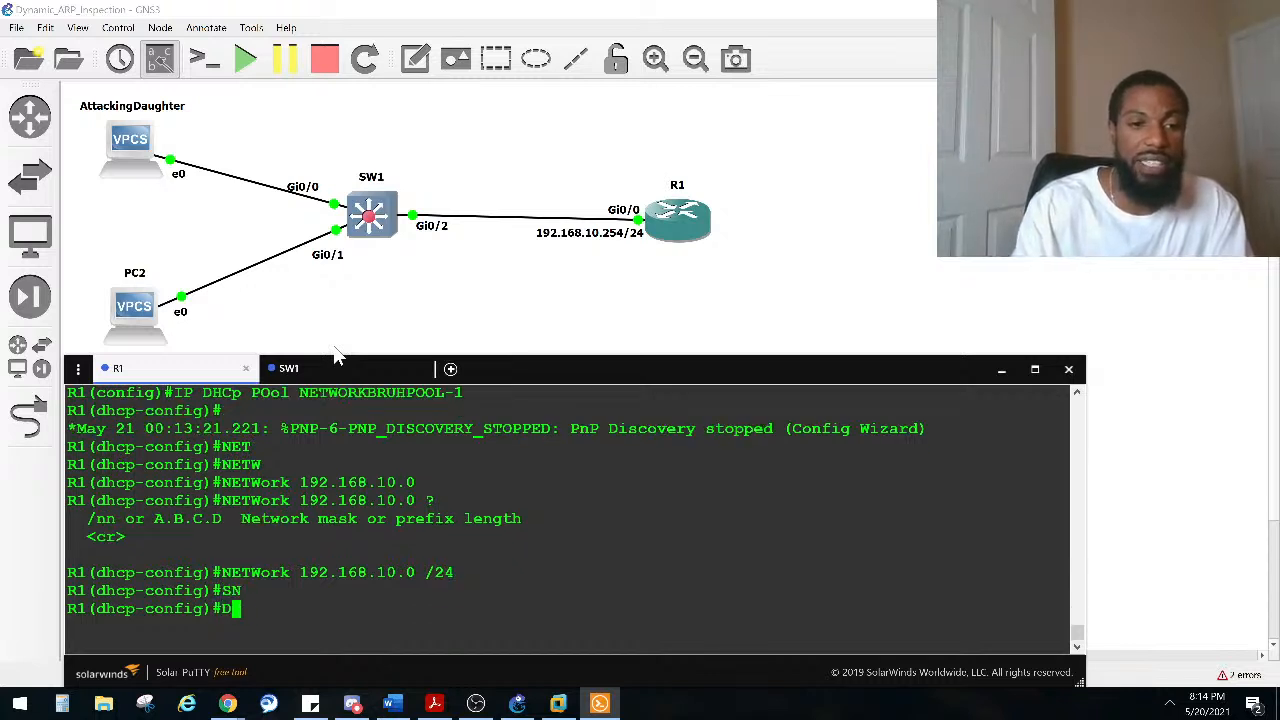
key(Tab)
text(192.168.11)
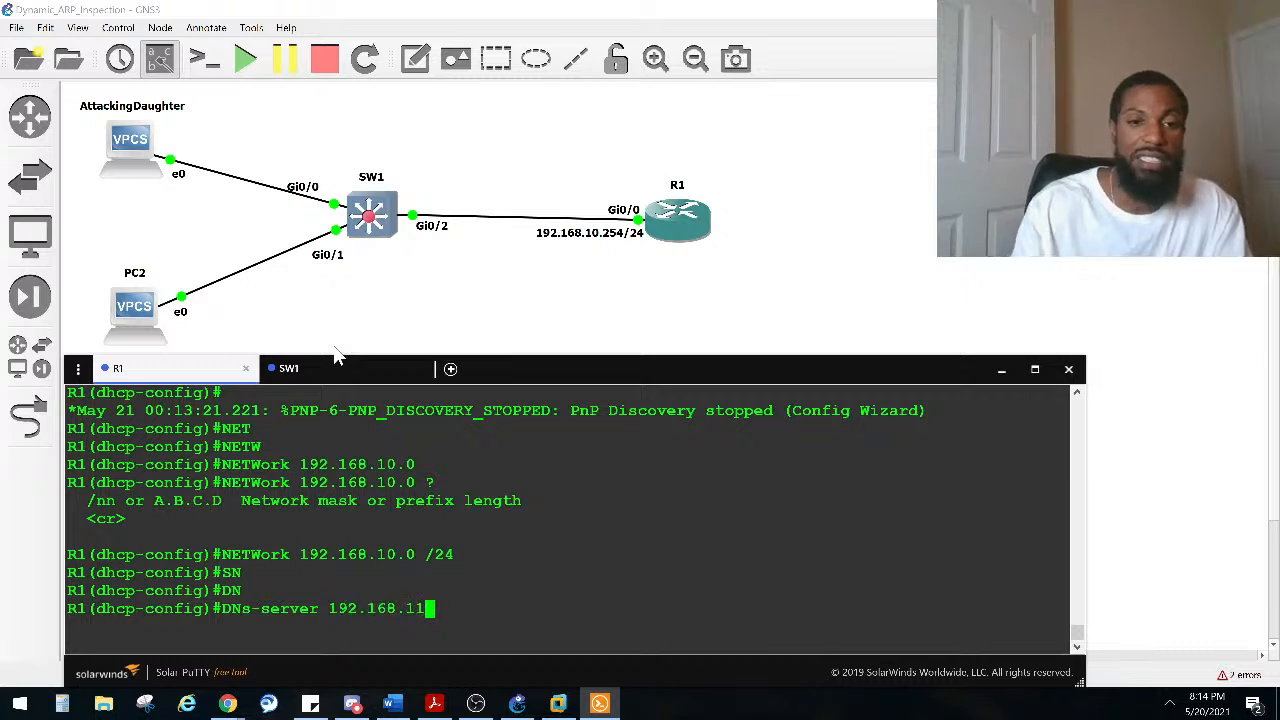
key(BackSpace)
text(0.)
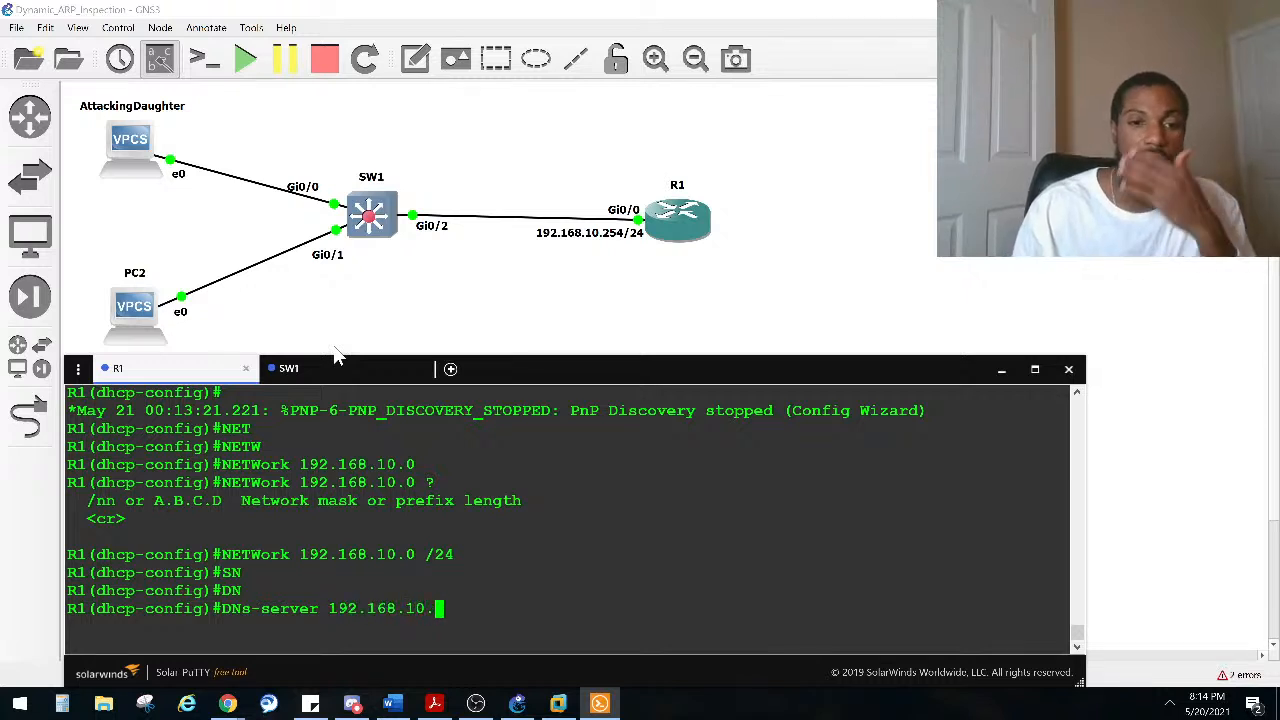
text(254)
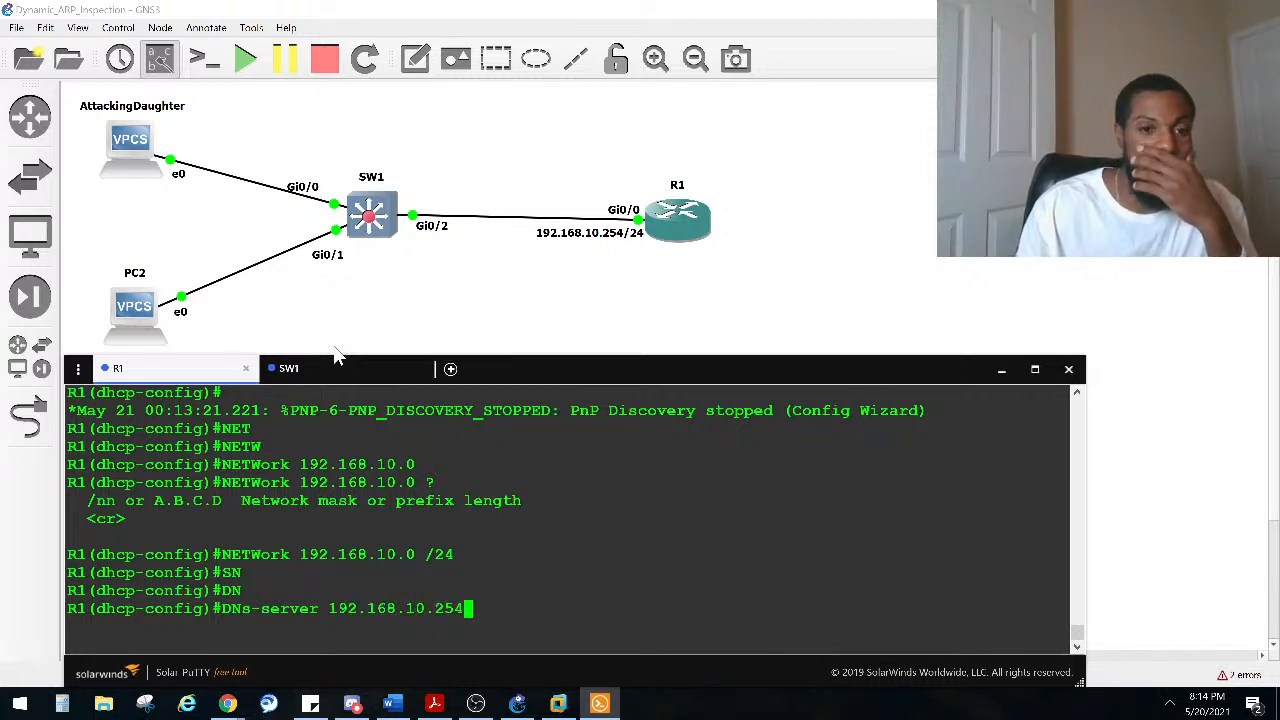
key(Return)
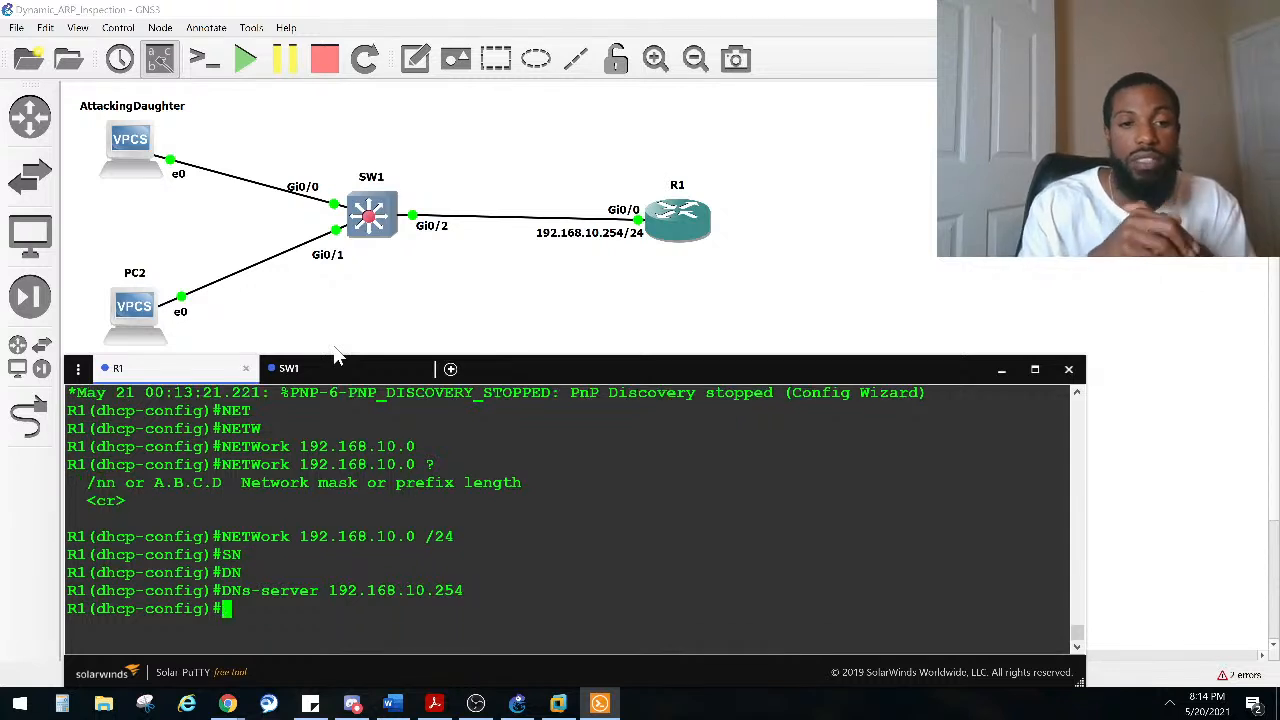
text(DE)
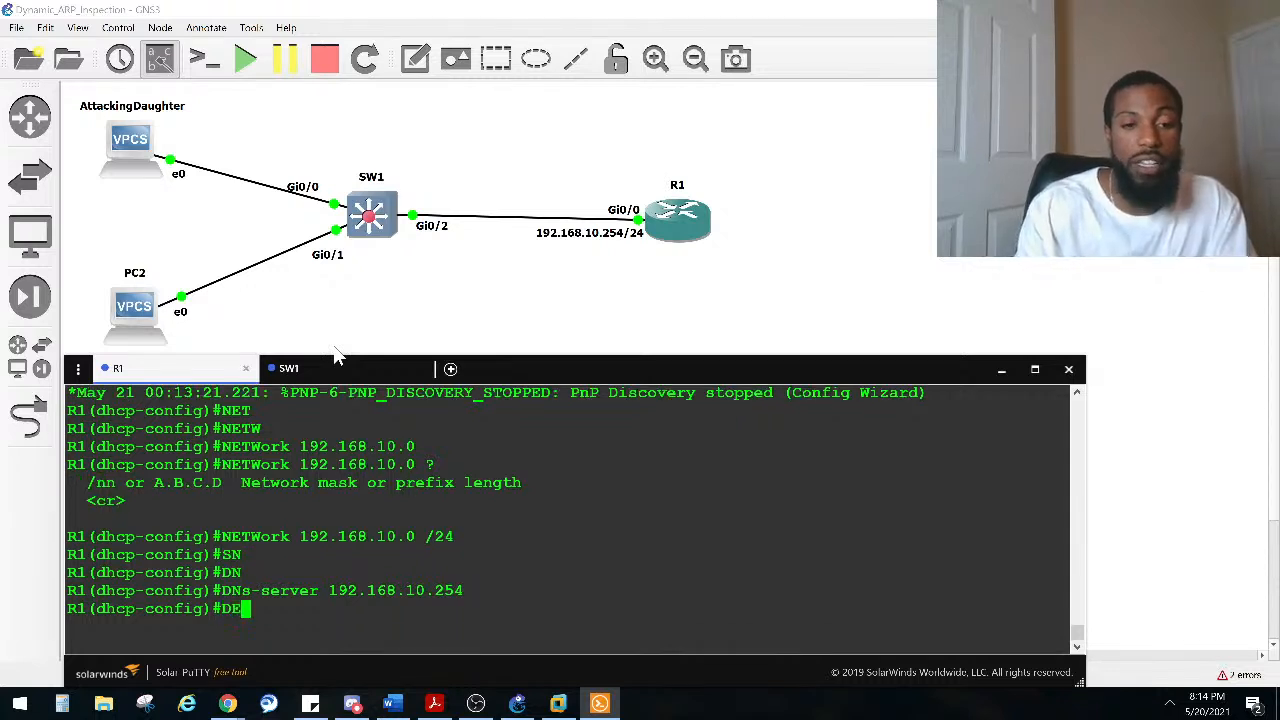
key(Tab)
text(192.168.10.254)
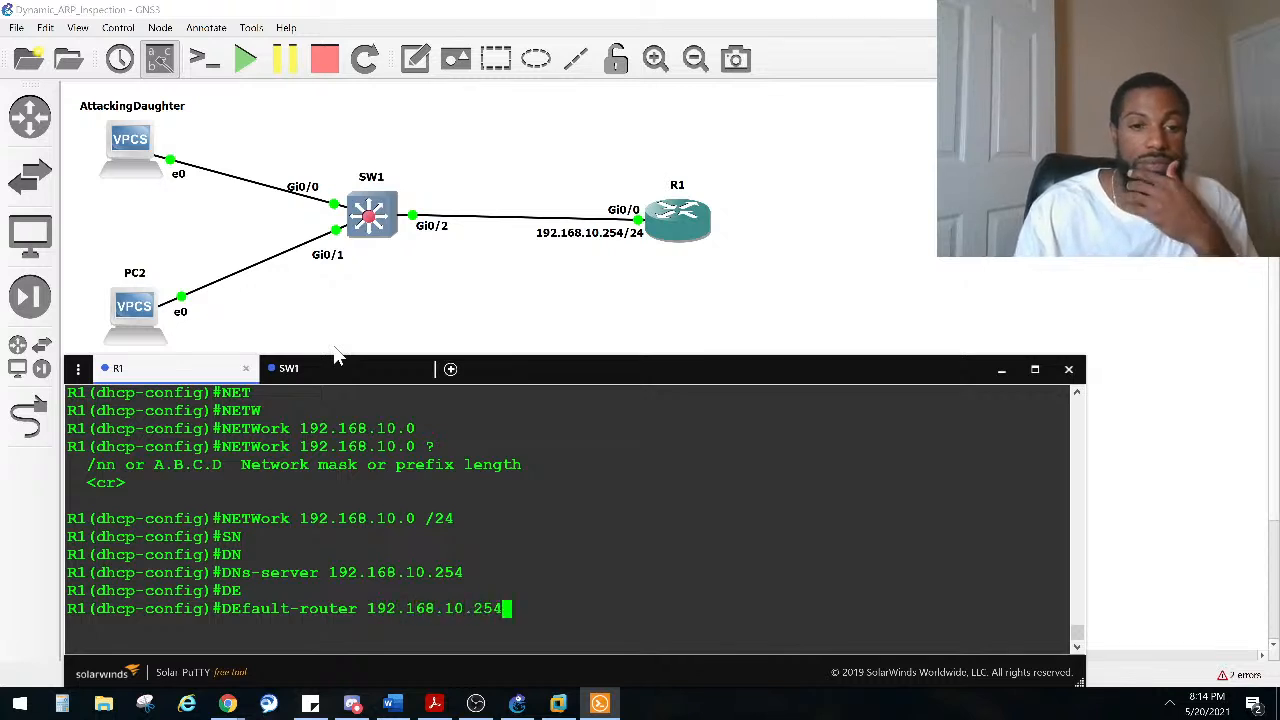
key(Return)
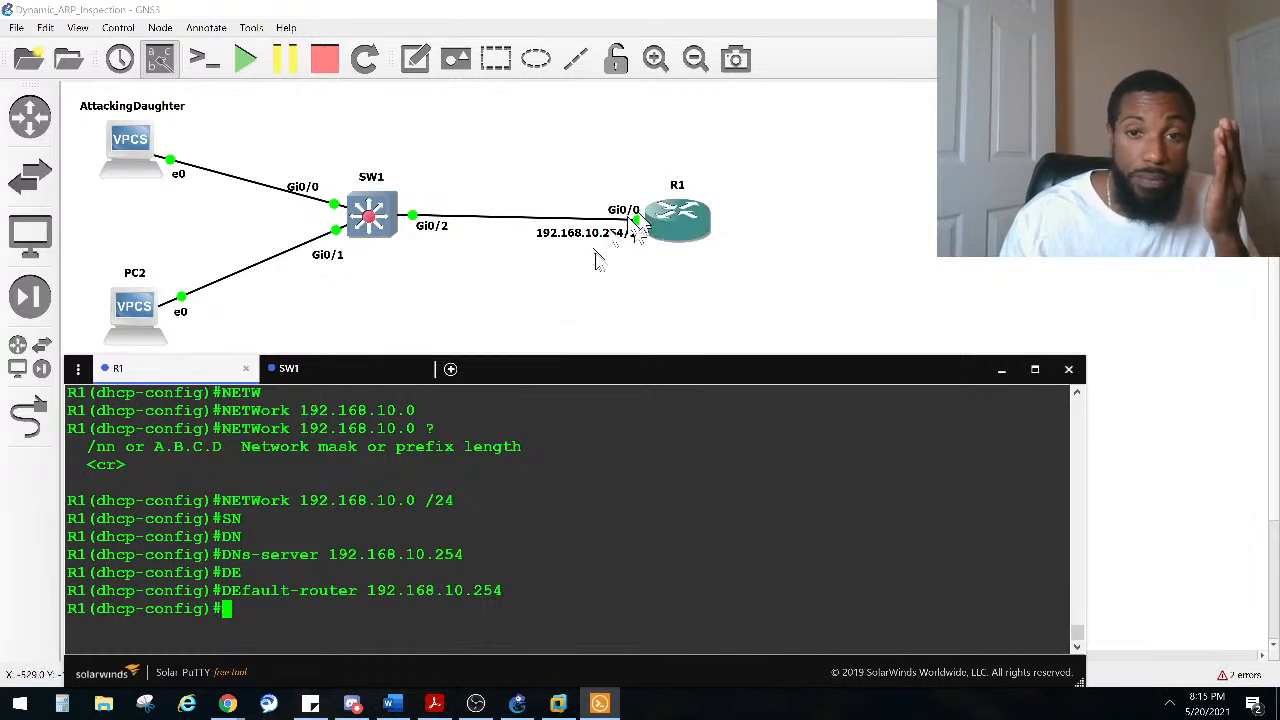
Step: Leave the DHCP pool configuration and exclude 192.168.10.254 from DHCP address assignment on R1
key(Return)
key(Return)
key(Return)
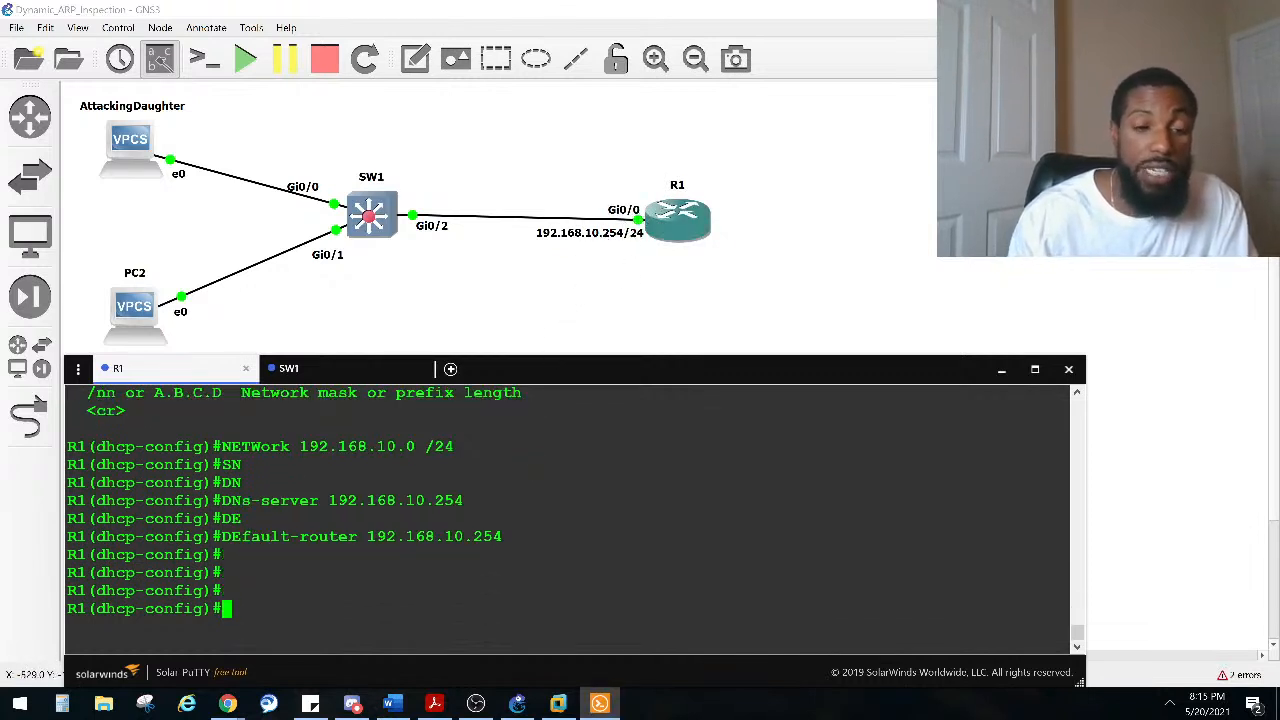
text(ESXI)
key(BackSpace)
key(BackSpace)
key(BackSpace)
key(BackSpace)
text(EXIT)
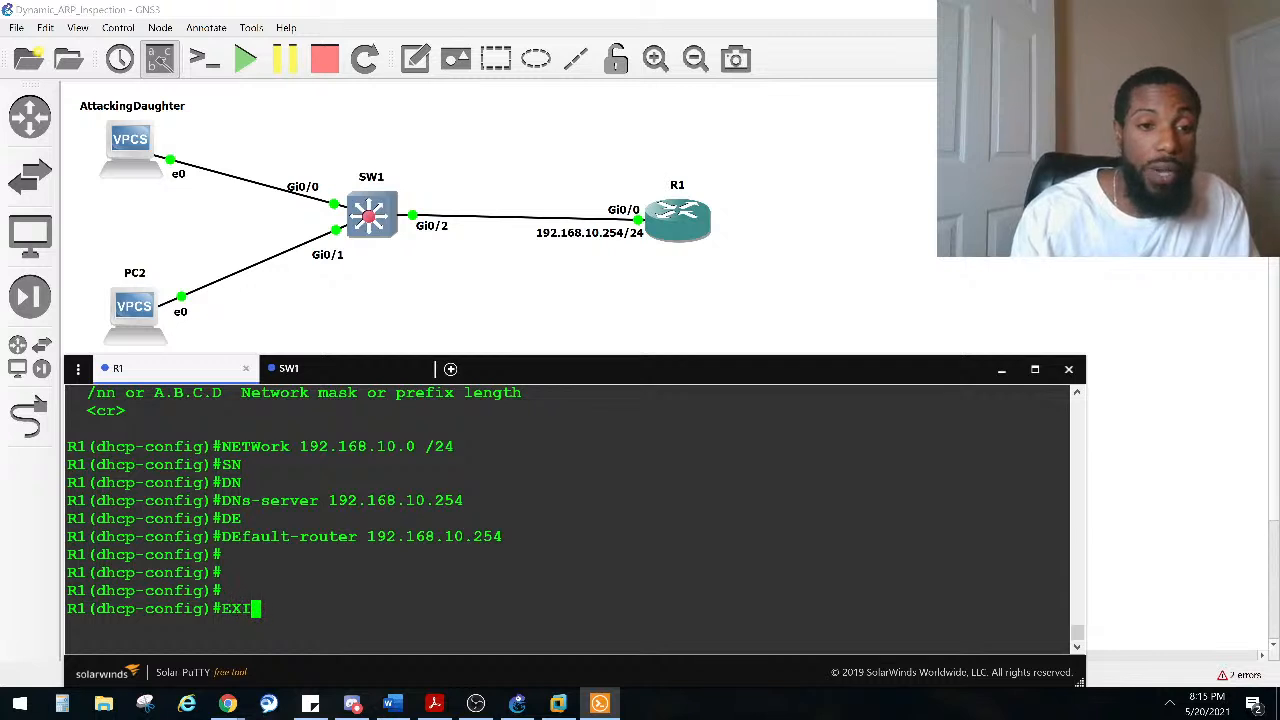
key(Return)
text(IP DCH)
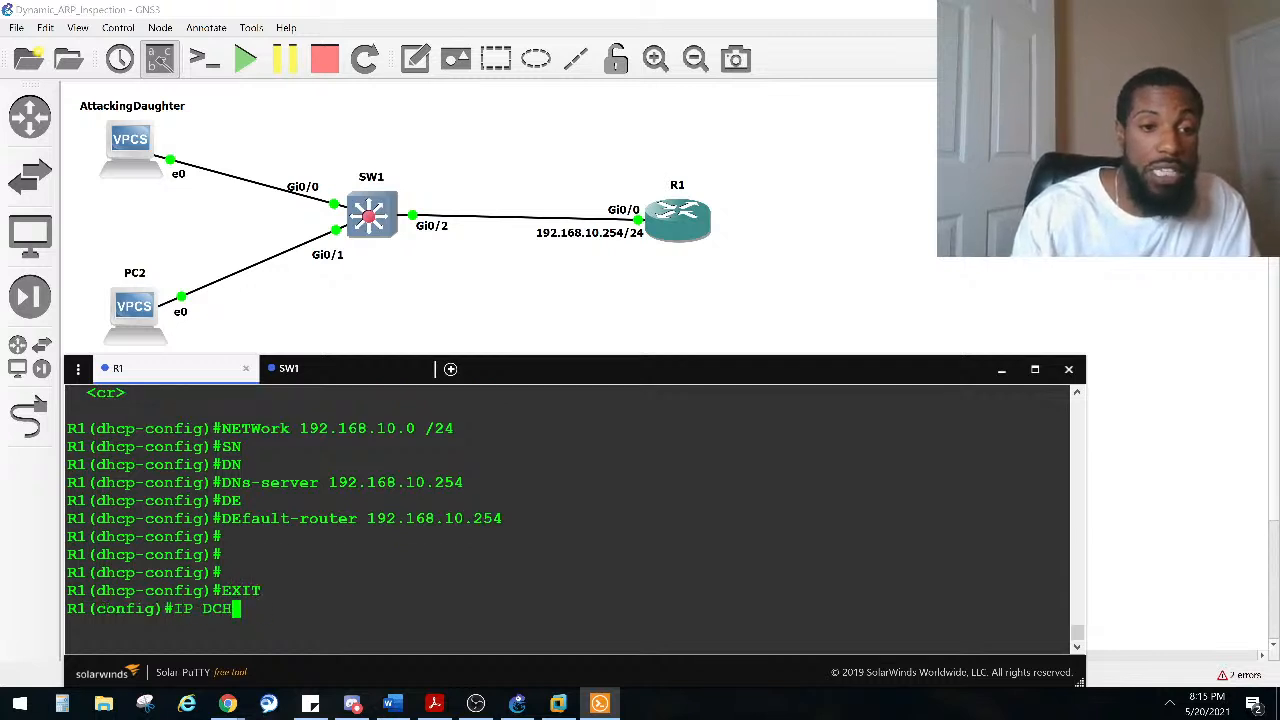
key(Tab)
key(BackSpace)
key(BackSpace)
text(HC)
key(Tab)
text(EX)
key(Tab)
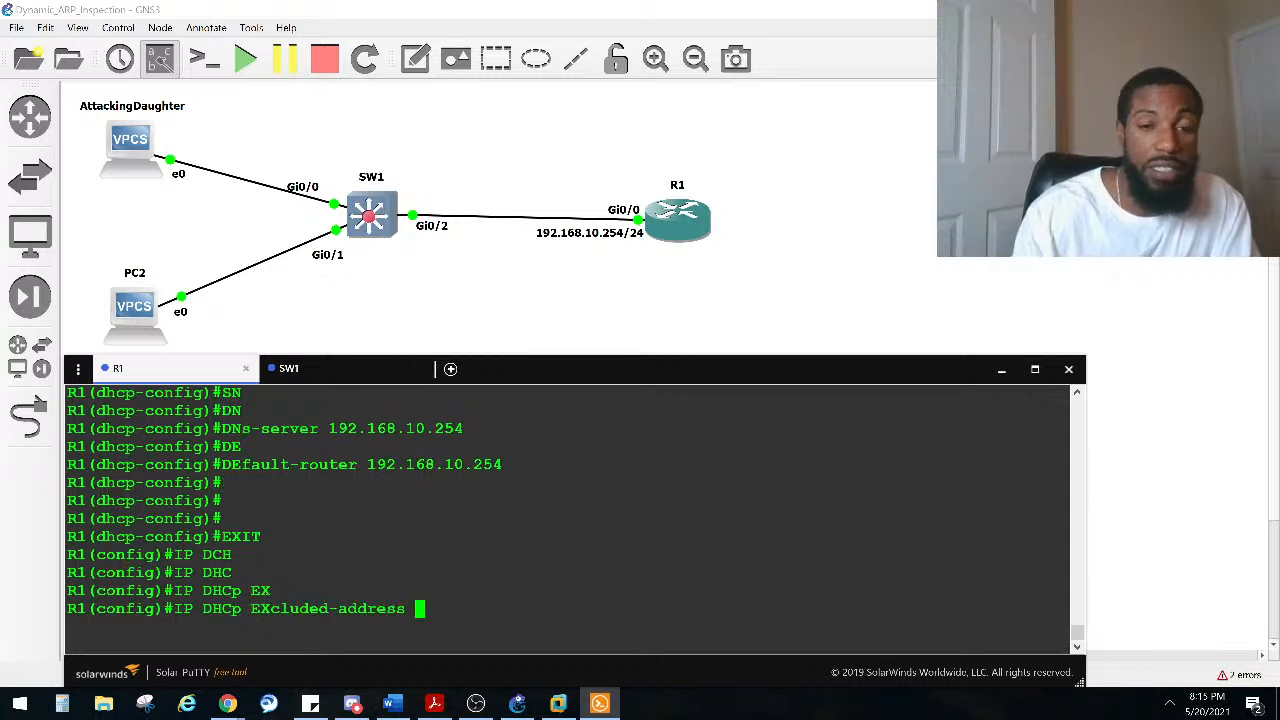
text(192.168.10.)
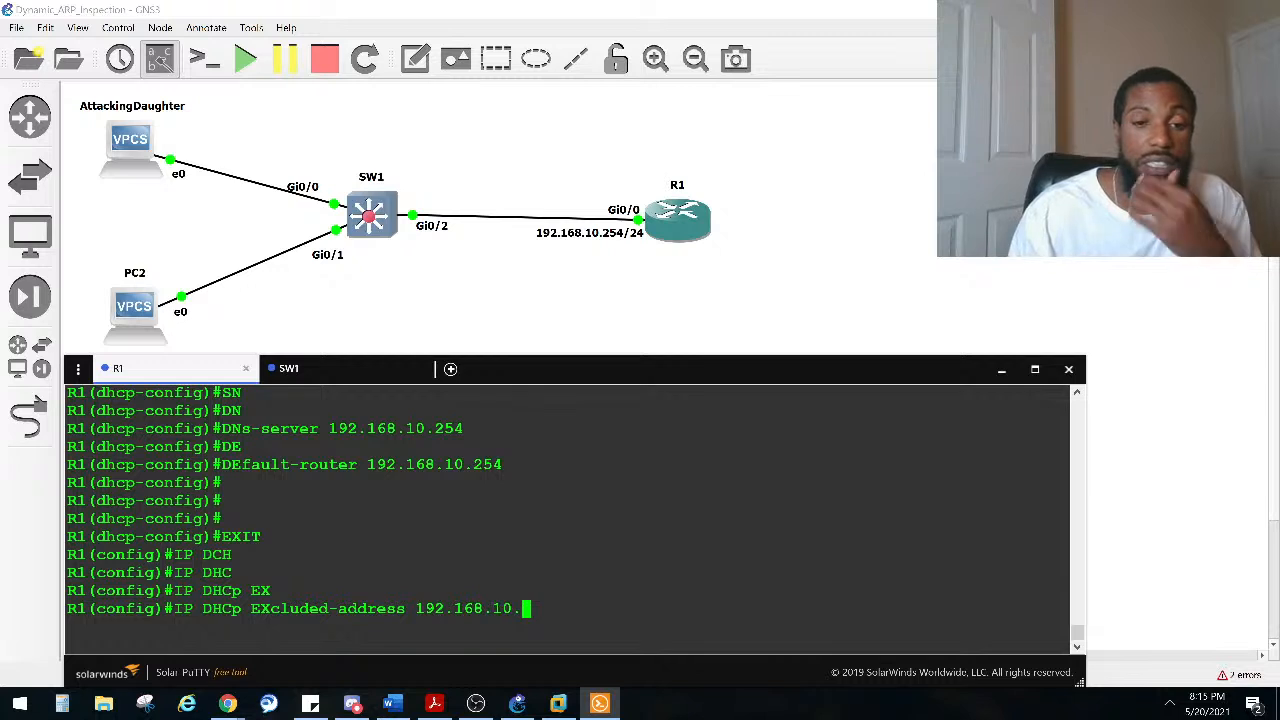
text(254)
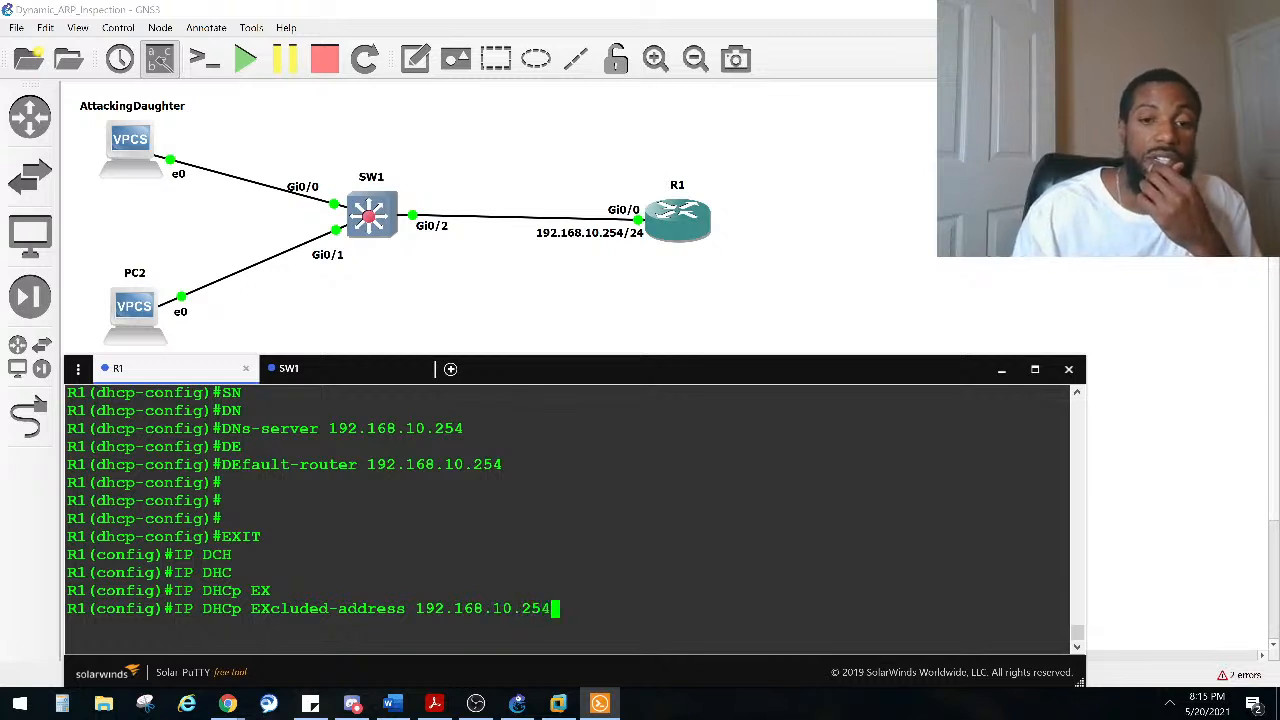
key(Return)
Step: Exclude 192.168.10.1 from DHCP address assignment as well and leave configuration mode
key(Up)
key(BackSpace)
key(BackSpace)
key(BackSpace)
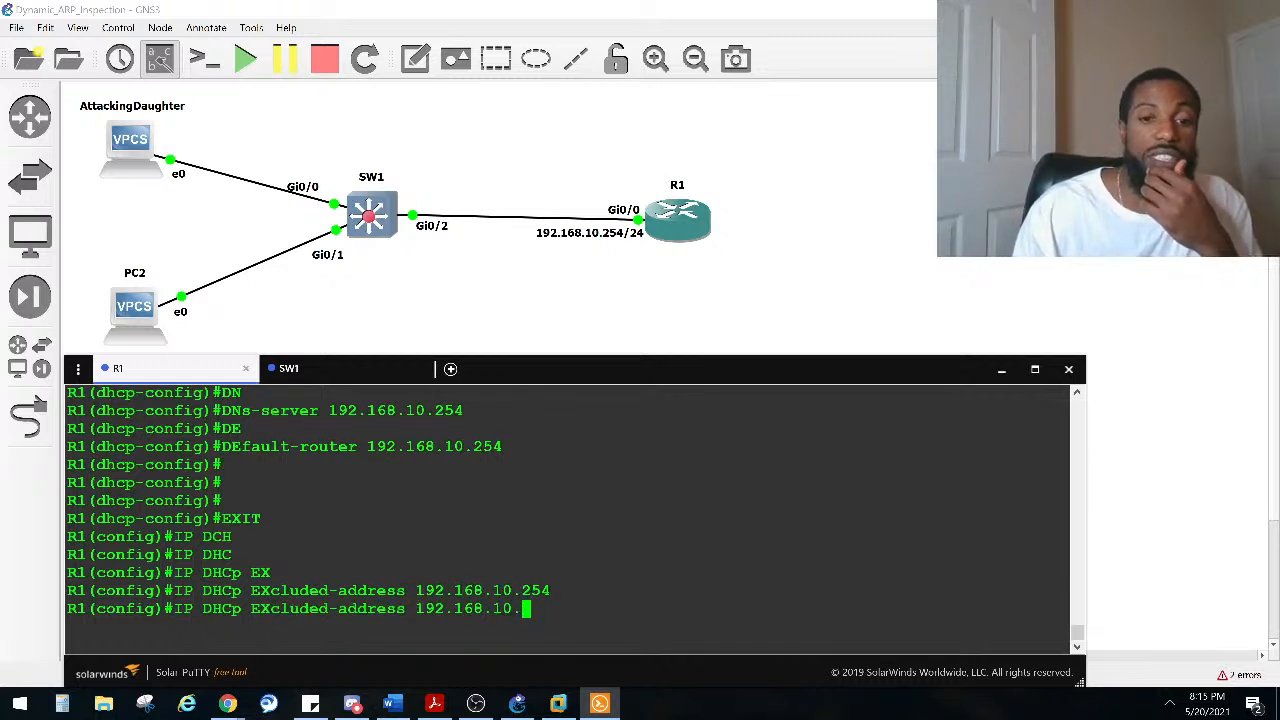
text(1)
key(Return)
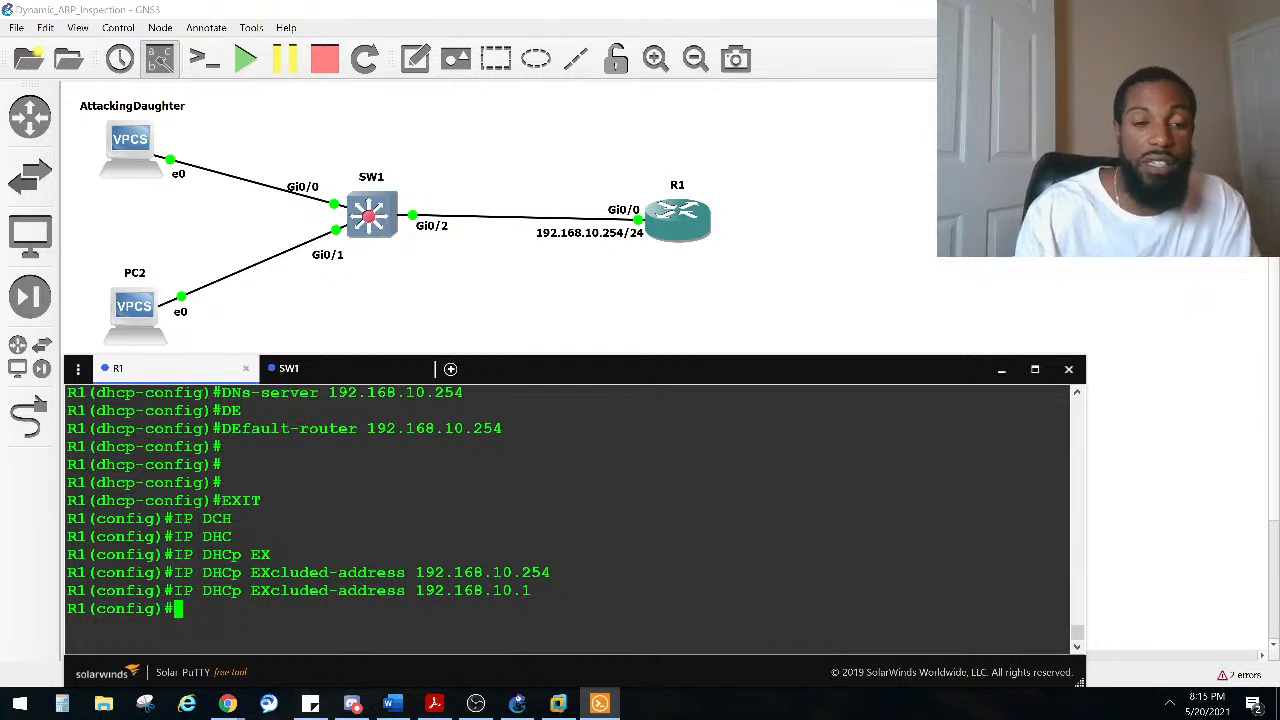
key(ctrl+z)
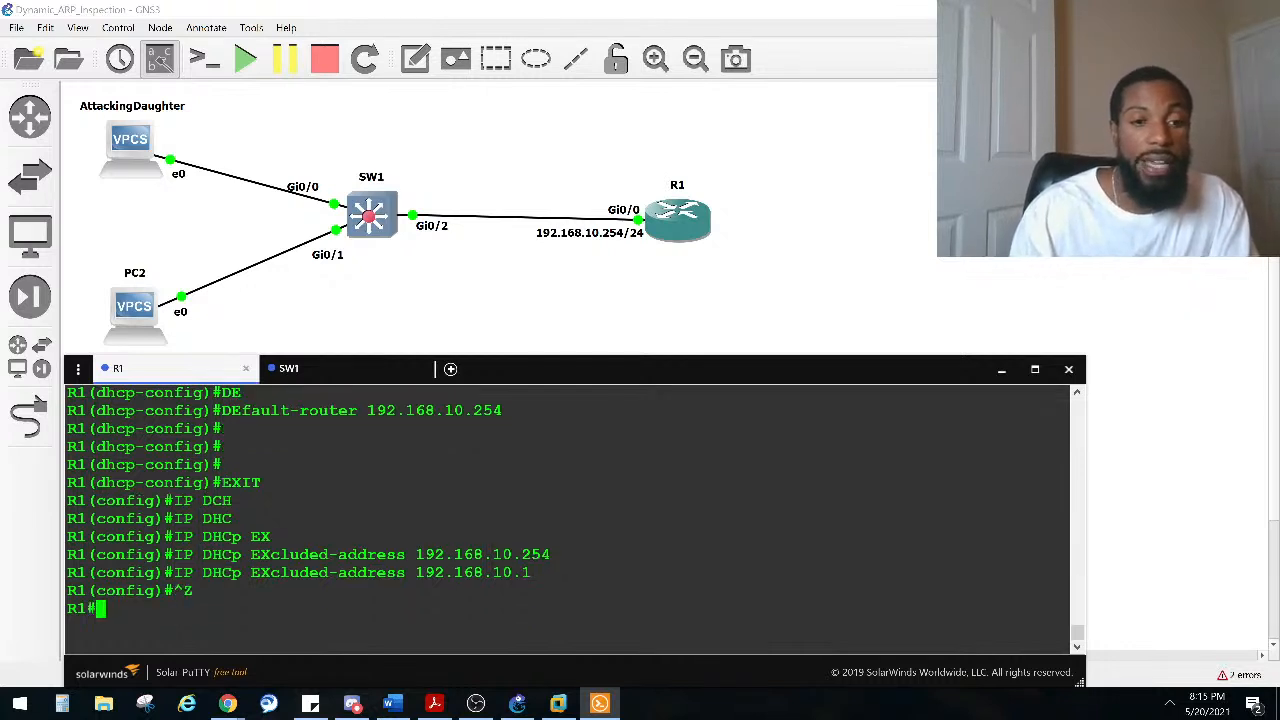
Step: Display the DHCP pool statistics on R1
key(Return)
key(Return)
key(Return)
key(Return)
text(SHO IP DHC)
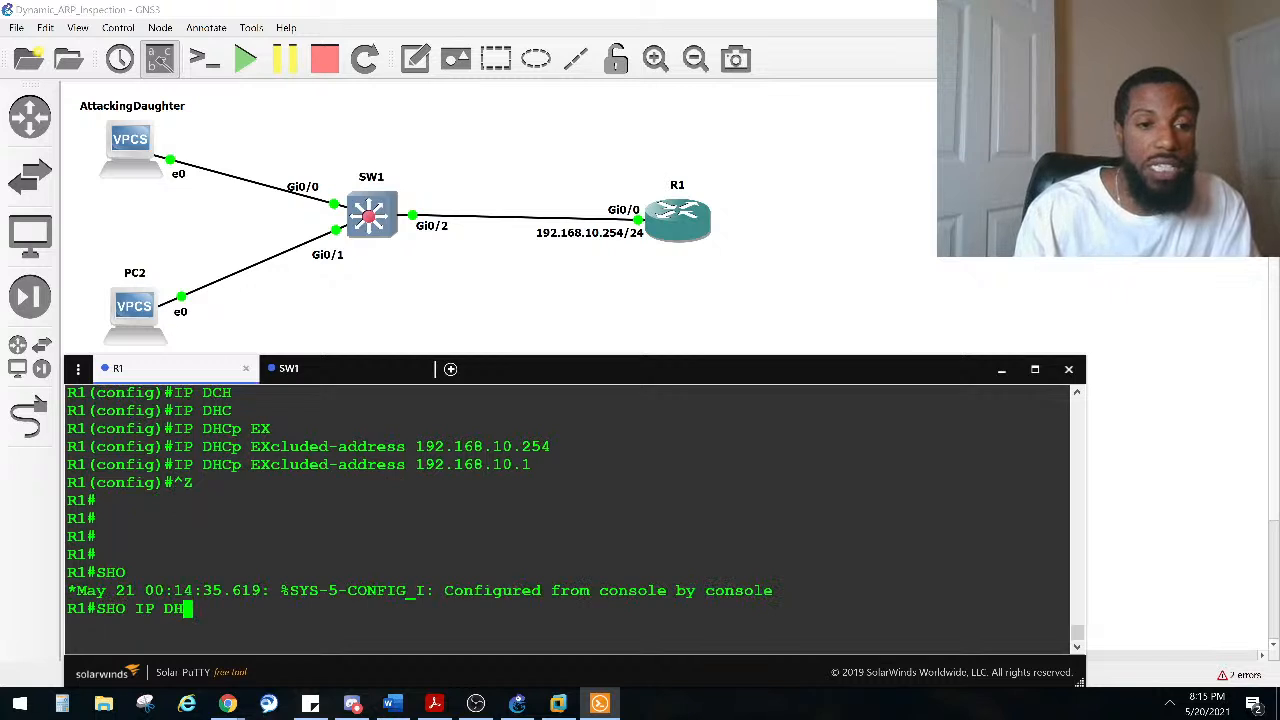
key(Tab)
text(POO)
key(Tab)
key(Return)
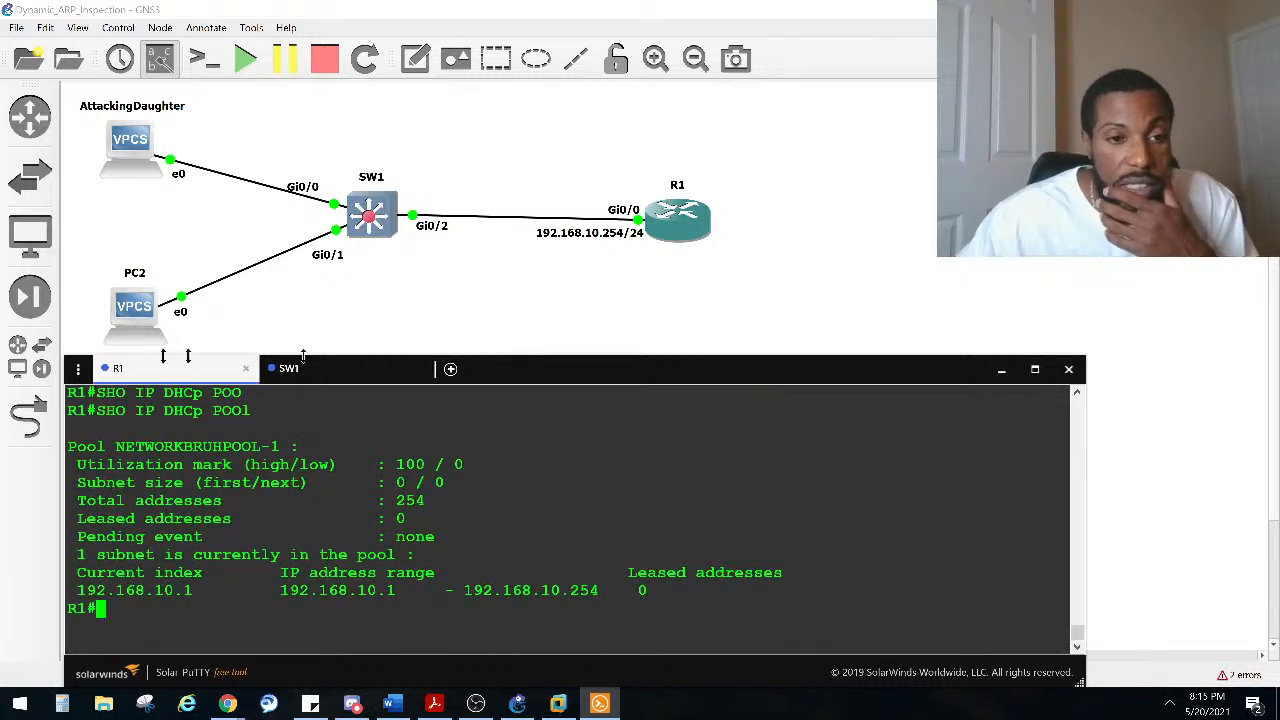
Step: Examine the pool's address range and the excluded-address commands in the console output
drag(232, 448, 270, 463)
drag(434, 506, 391, 506)
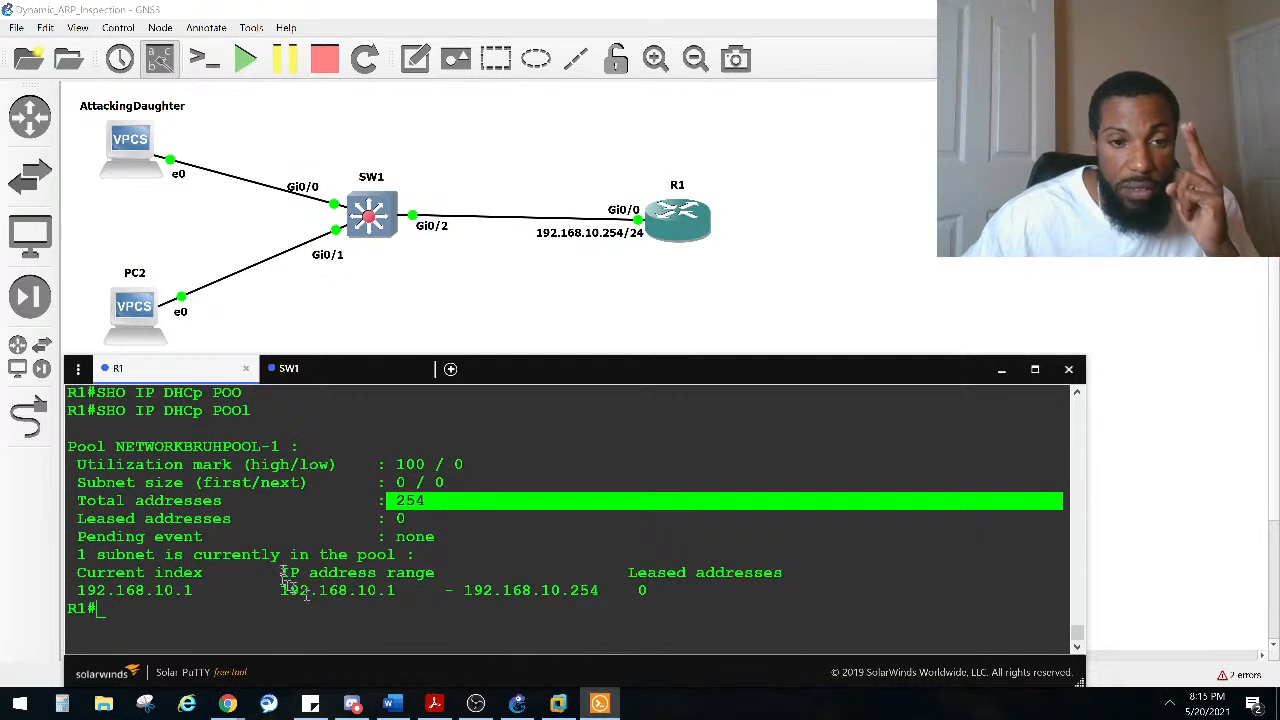
drag(390, 612, 378, 591)
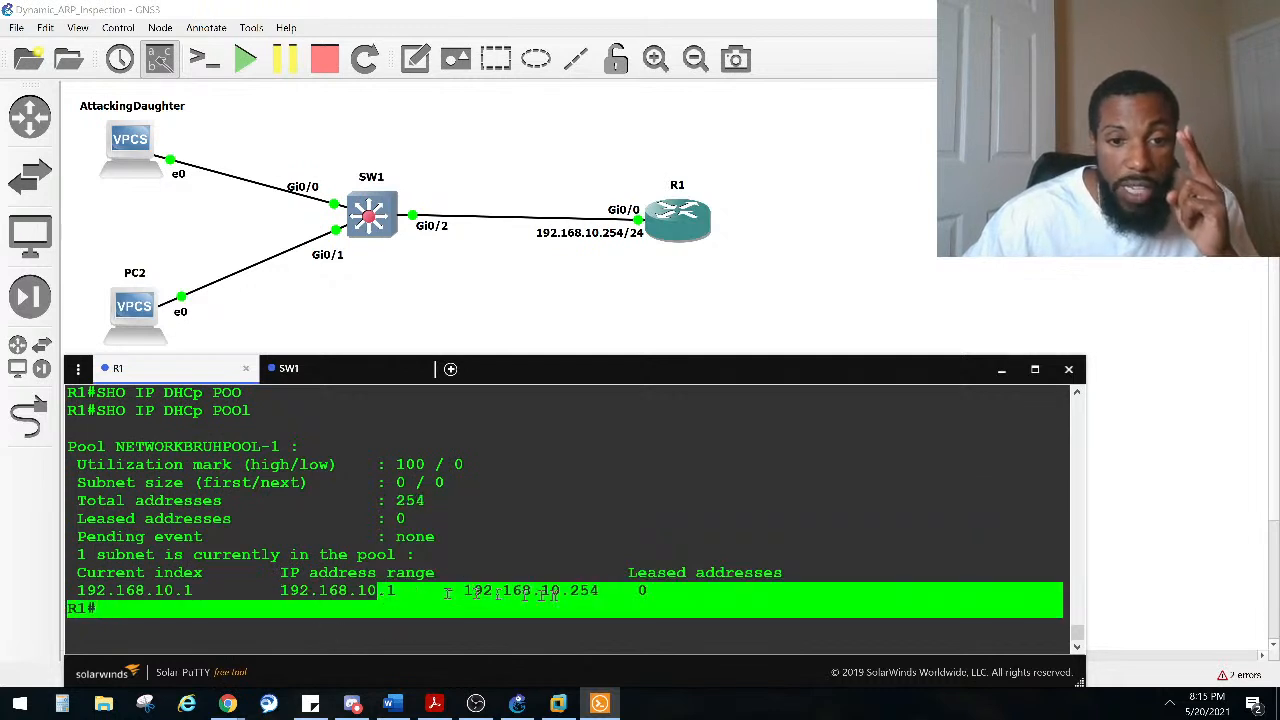
double_click(566, 594)
click(586, 593)
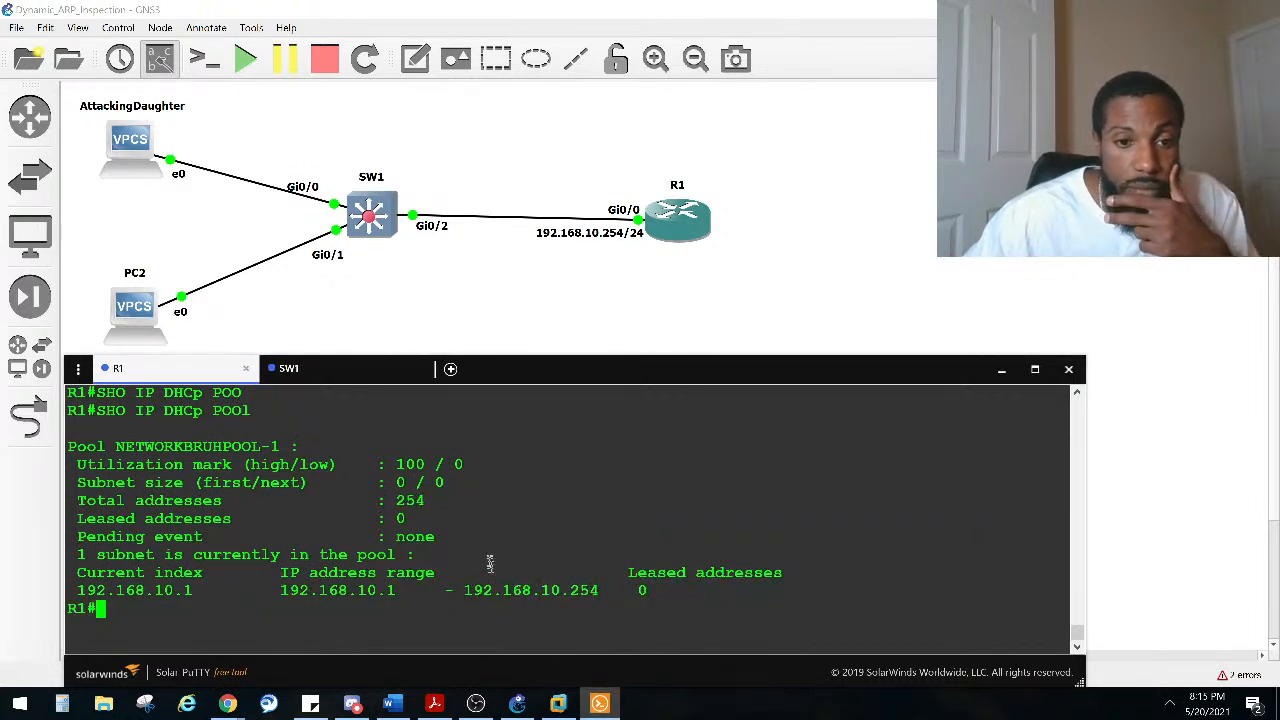
scroll(484, 433, up, 2)
scroll(345, 475, up, 4)
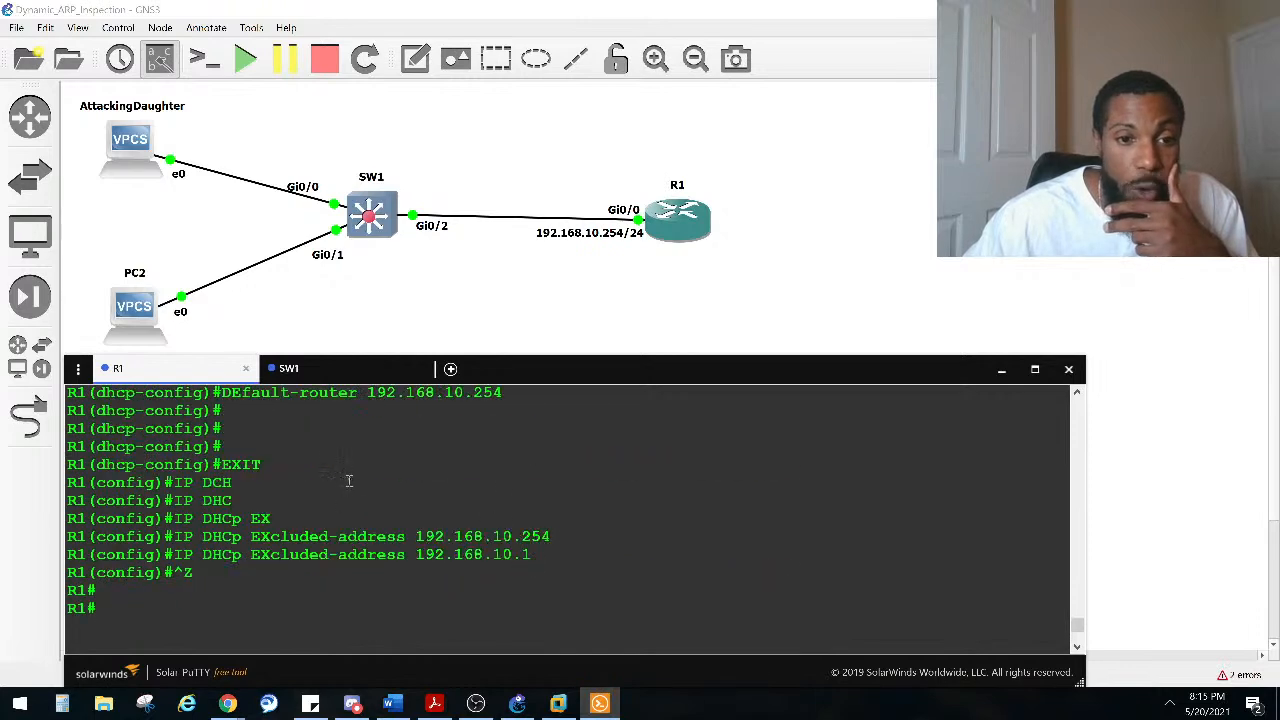
drag(560, 572, 226, 536)
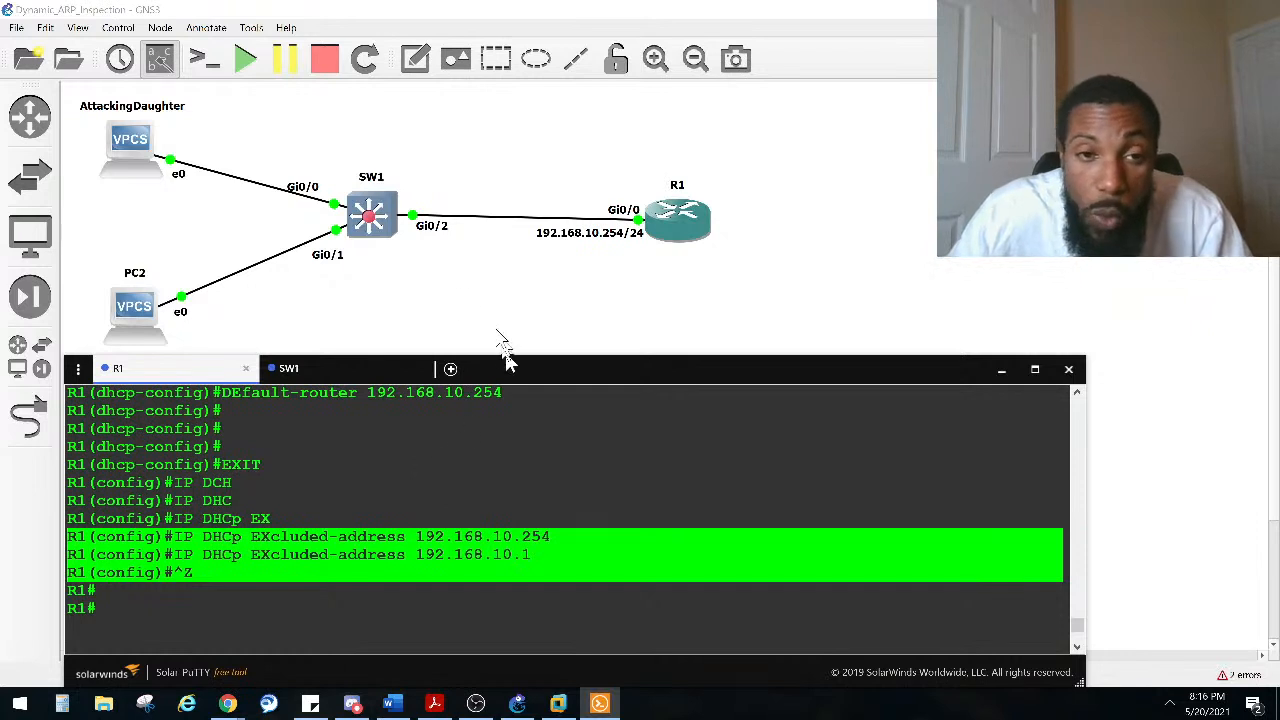
Step: Reposition SW1 and R1 slightly on the topology canvas
drag(366, 218, 378, 209)
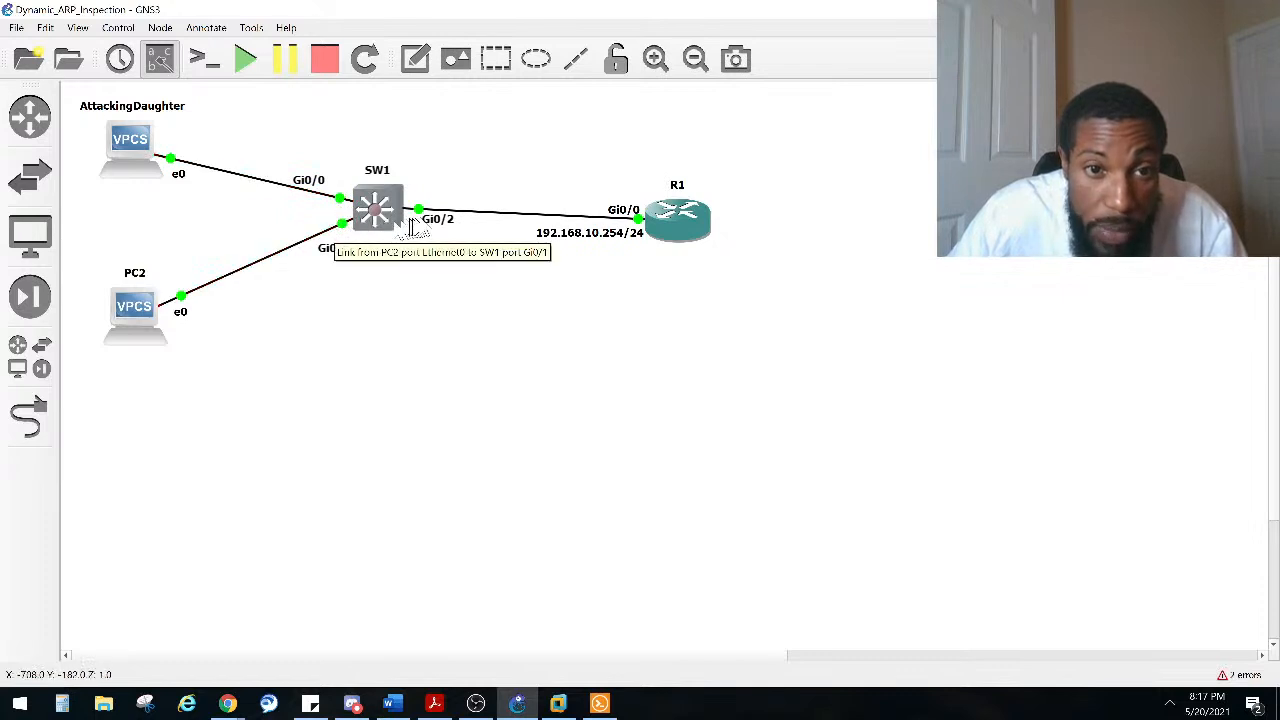
click(447, 218)
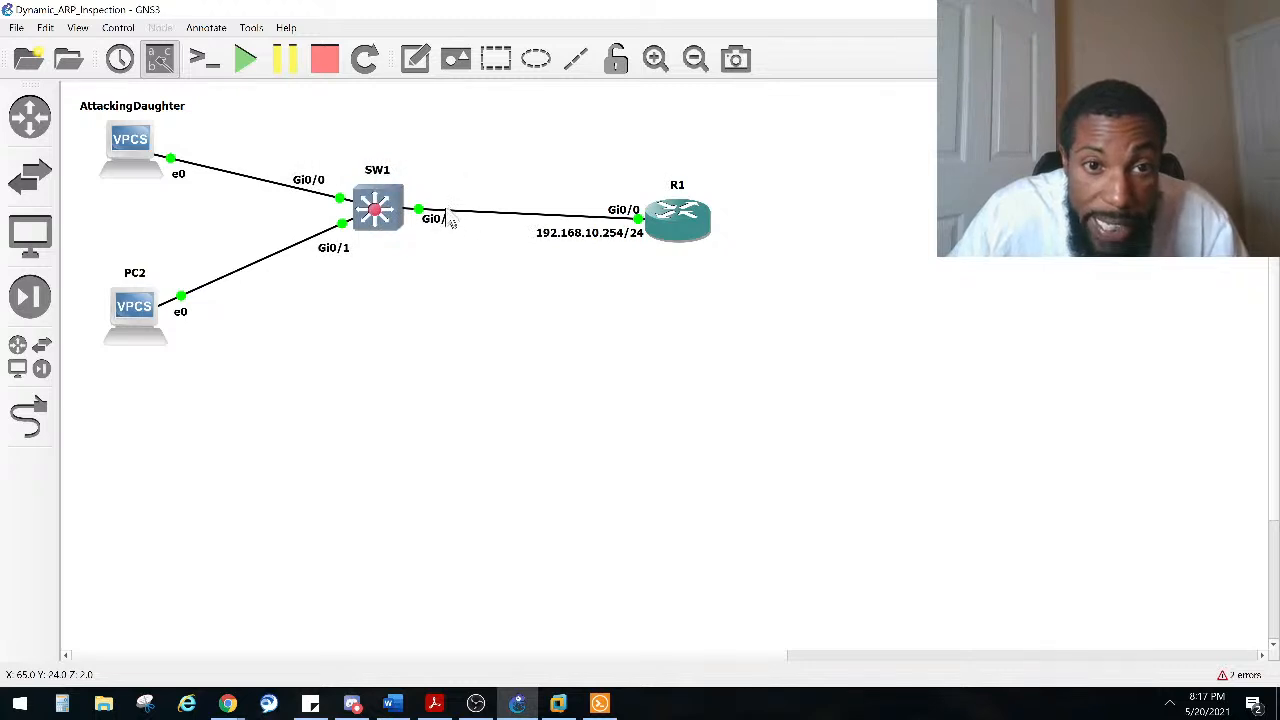
drag(675, 235, 614, 244)
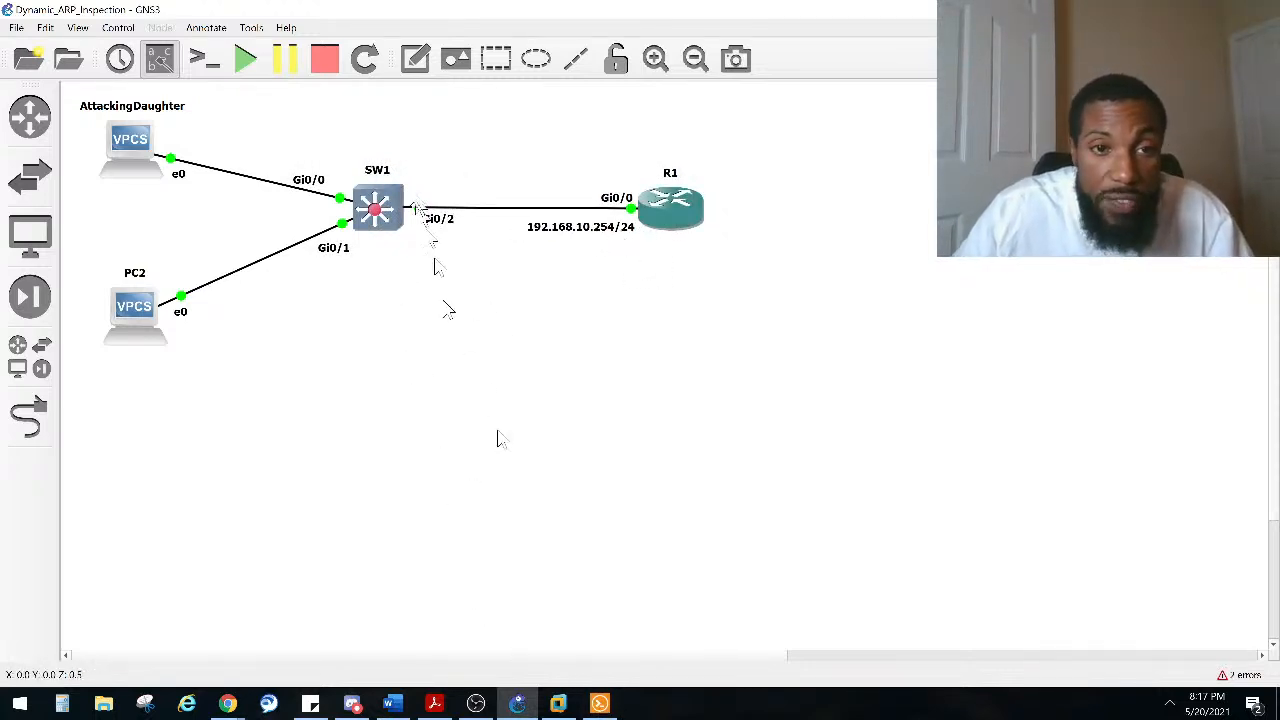
Step: Open SW1's console, enter privileged and global configuration mode, and set the hostname to SW1
click(599, 703)
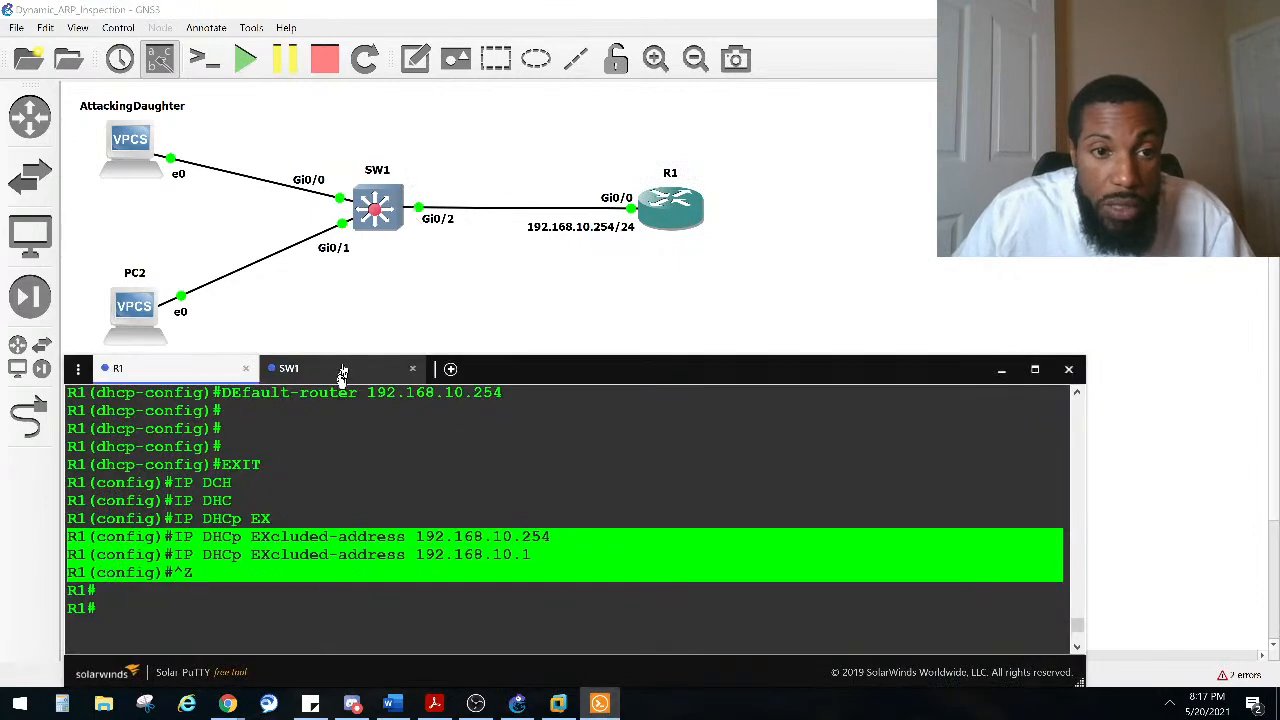
click(343, 370)
key(Return)
key(Return)
text(ENA)
key(Return)
text(CONF)
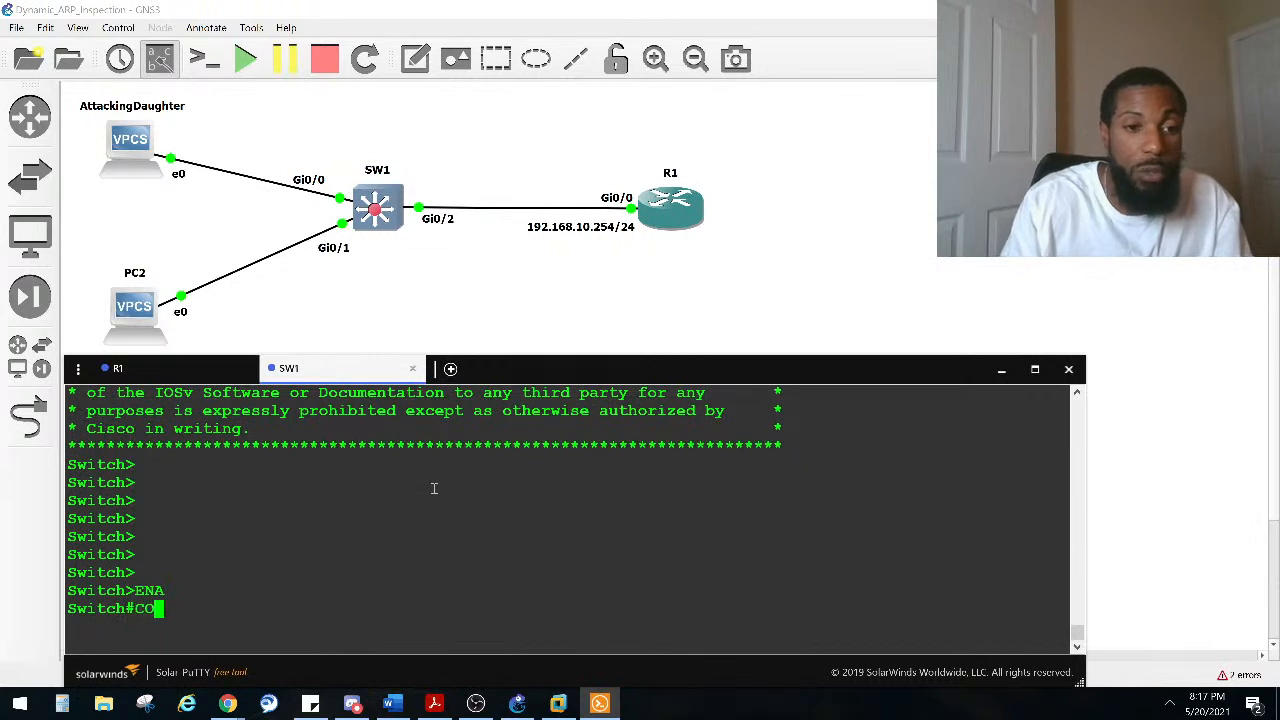
key(Tab)
text(T)
key(Tab)
key(Return)
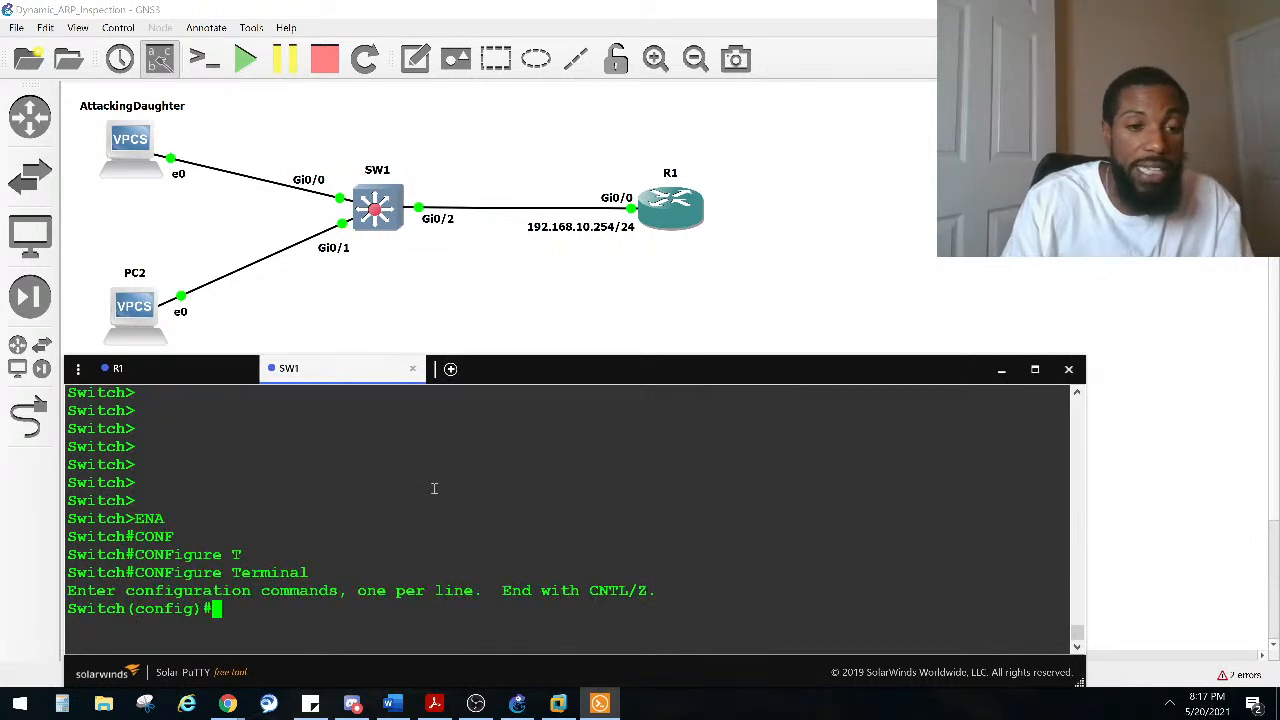
text(HOS)
key(Tab)
key(Caps_Lock)
text(sw)
key(Caps_Lock)
key(BackSpace)
key(BackSpace)
text(SW1)
key(Return)
key(Return)
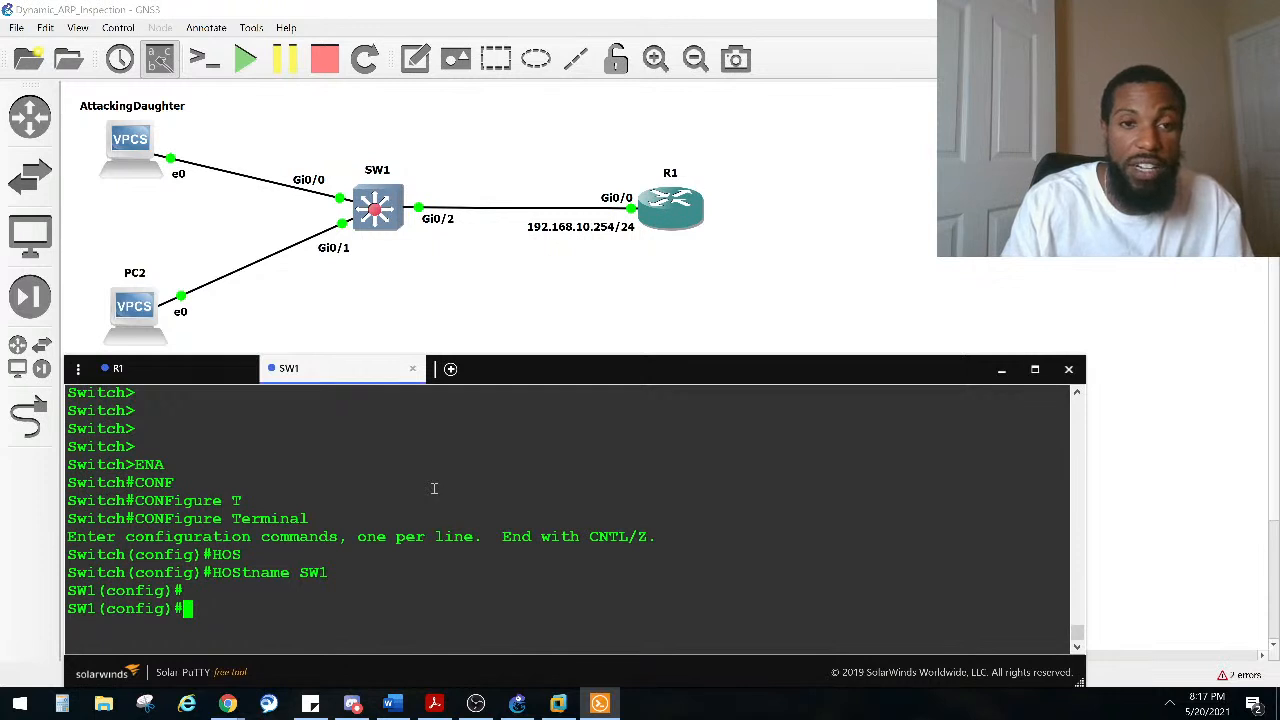
Step: Select interfaces GigabitEthernet 0/0-2 on SW1 and set them to switchport access mode
text(IN)
key(Tab)
text(R)
key(Tab)
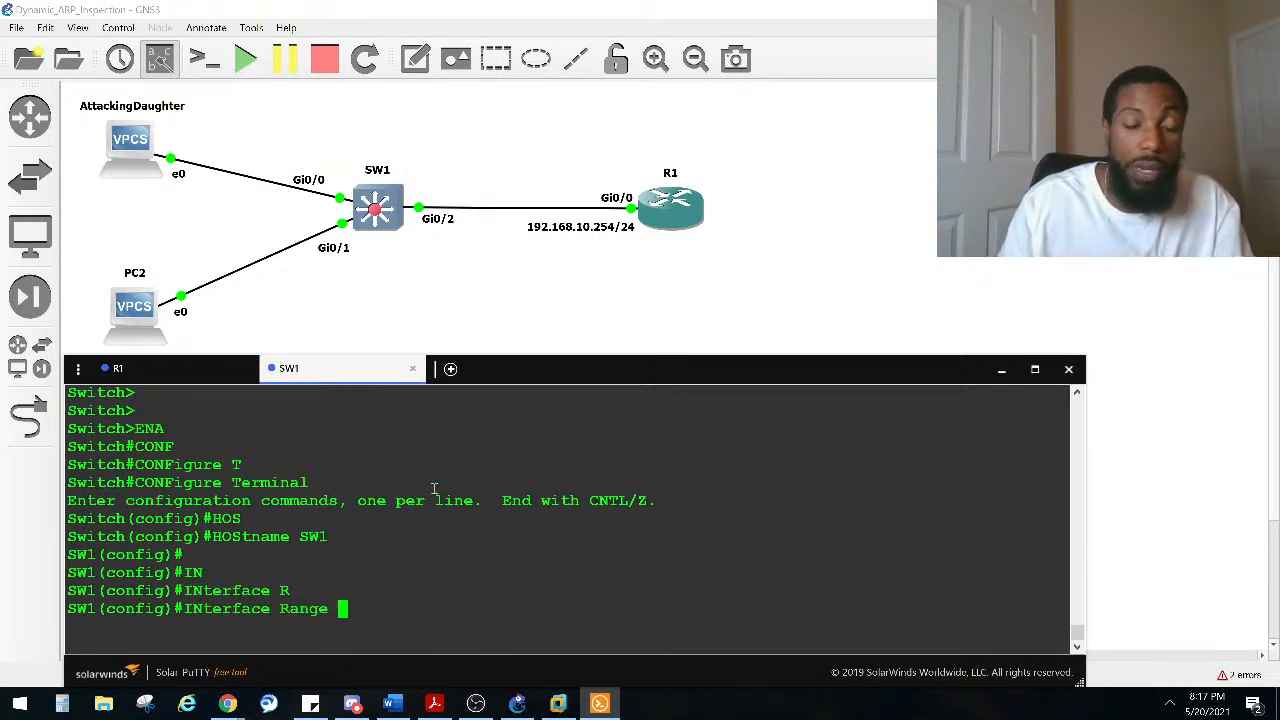
text(GI)
key(Tab)
text(0/0-2)
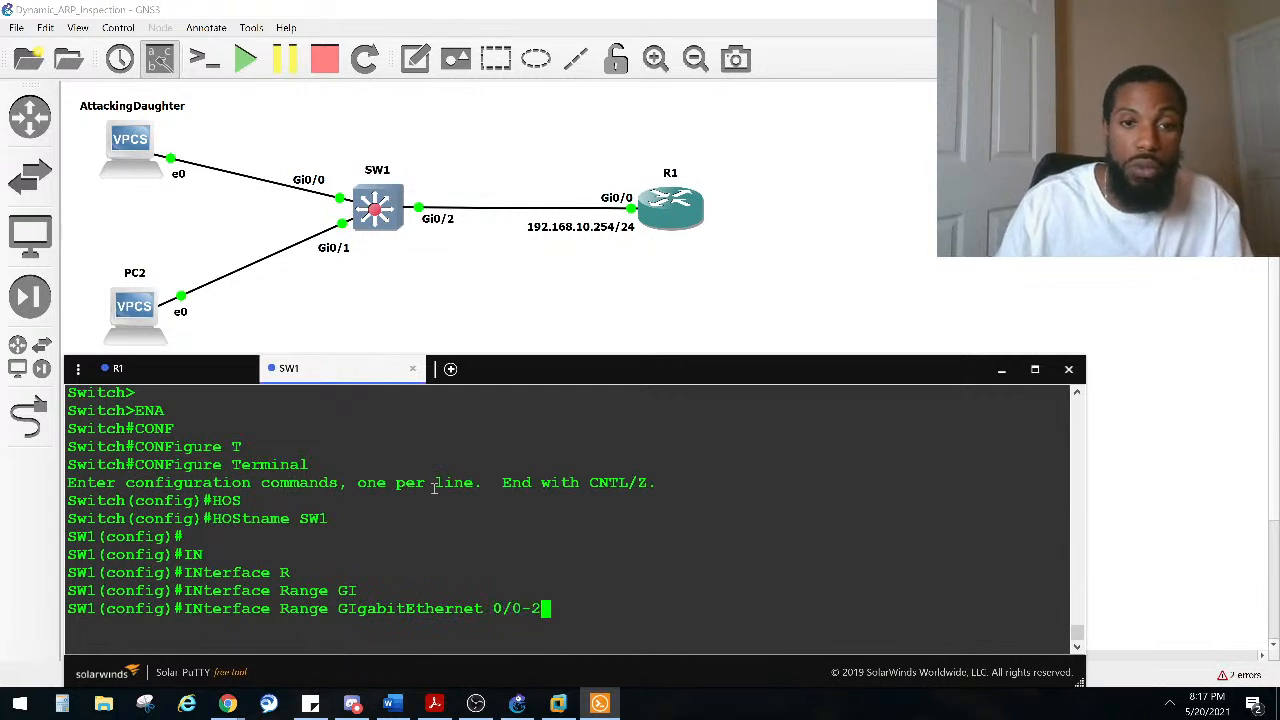
key(Return)
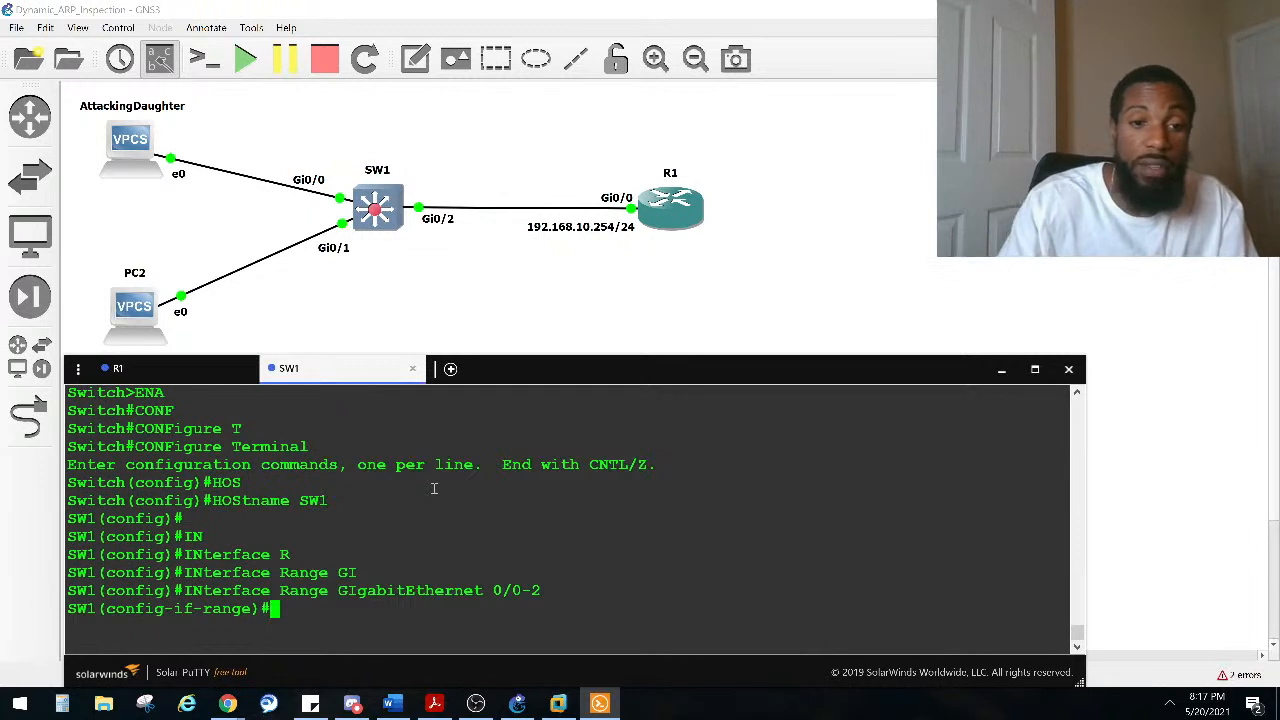
text(SW)
key(Tab)
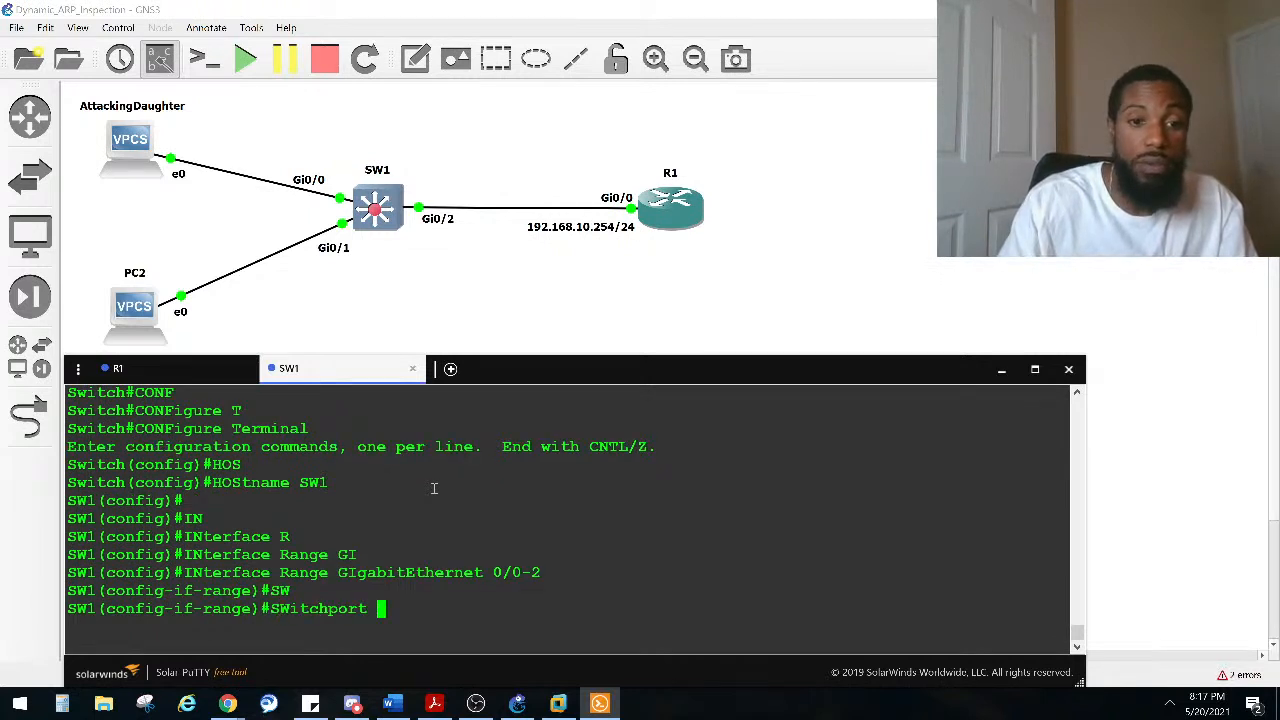
key(Return)
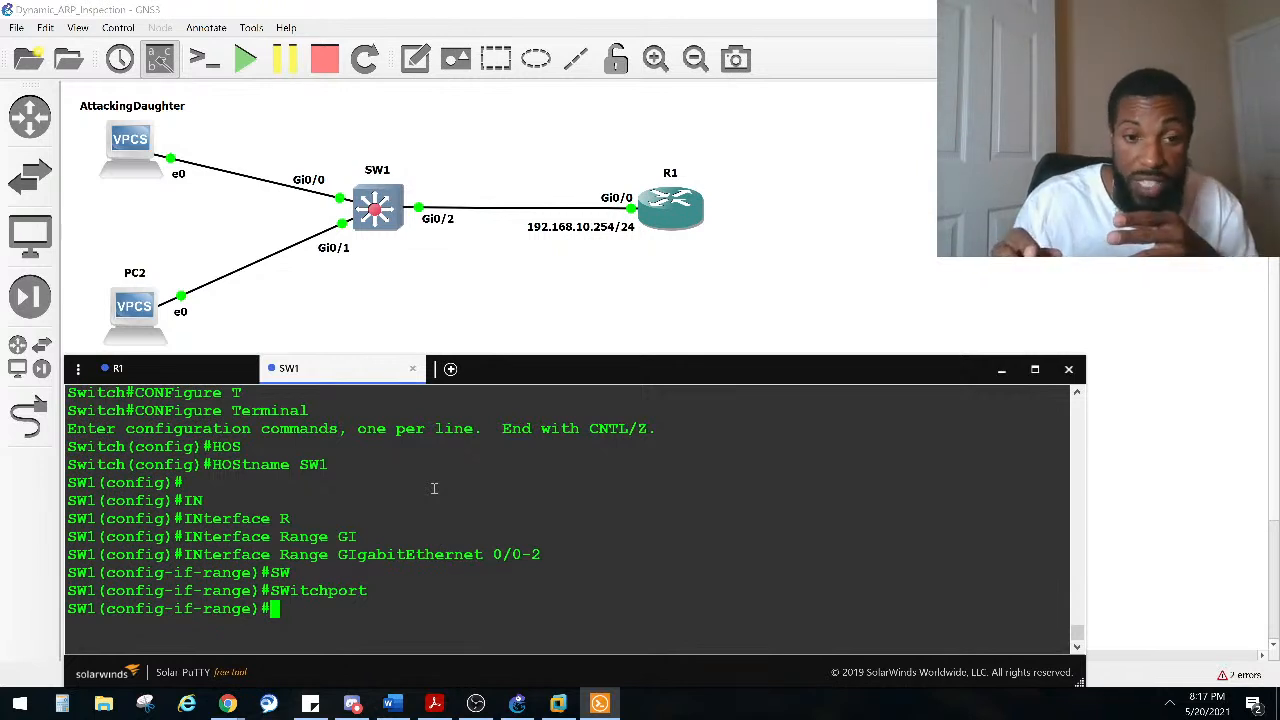
text(SW)
key(Tab)
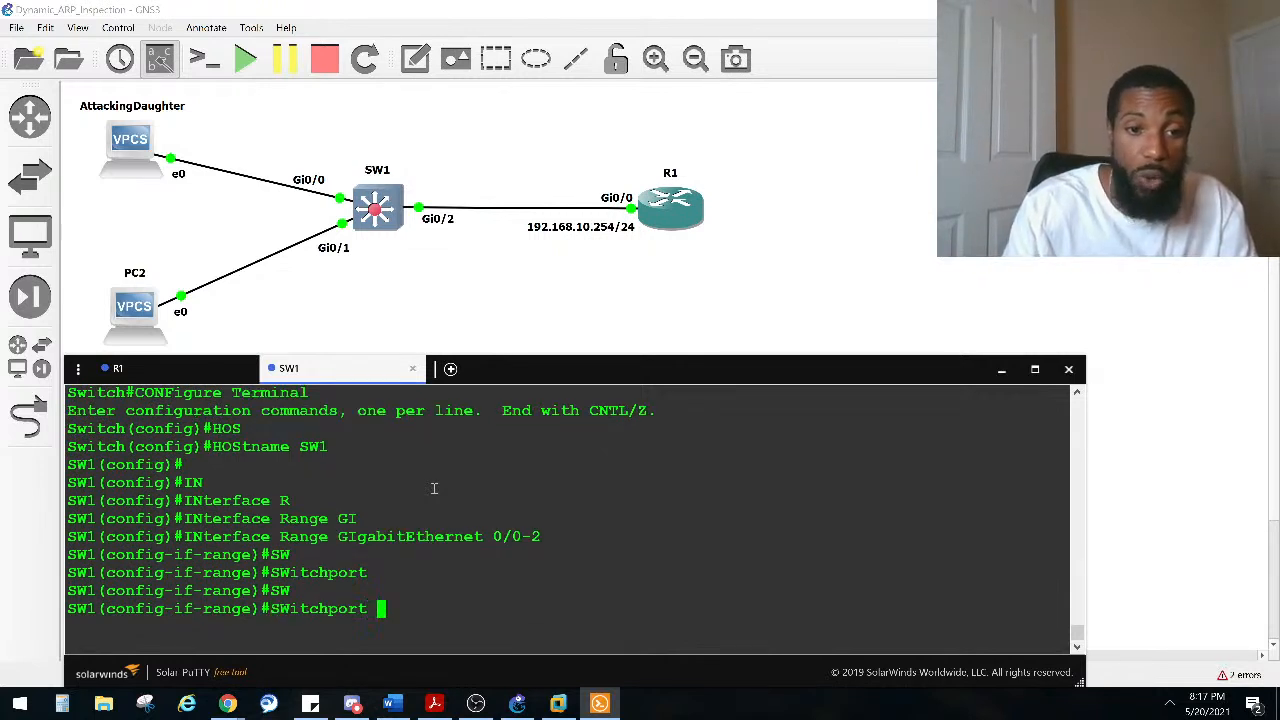
text(MO)
key(Tab)
text(ACC)
key(Tab)
key(Return)
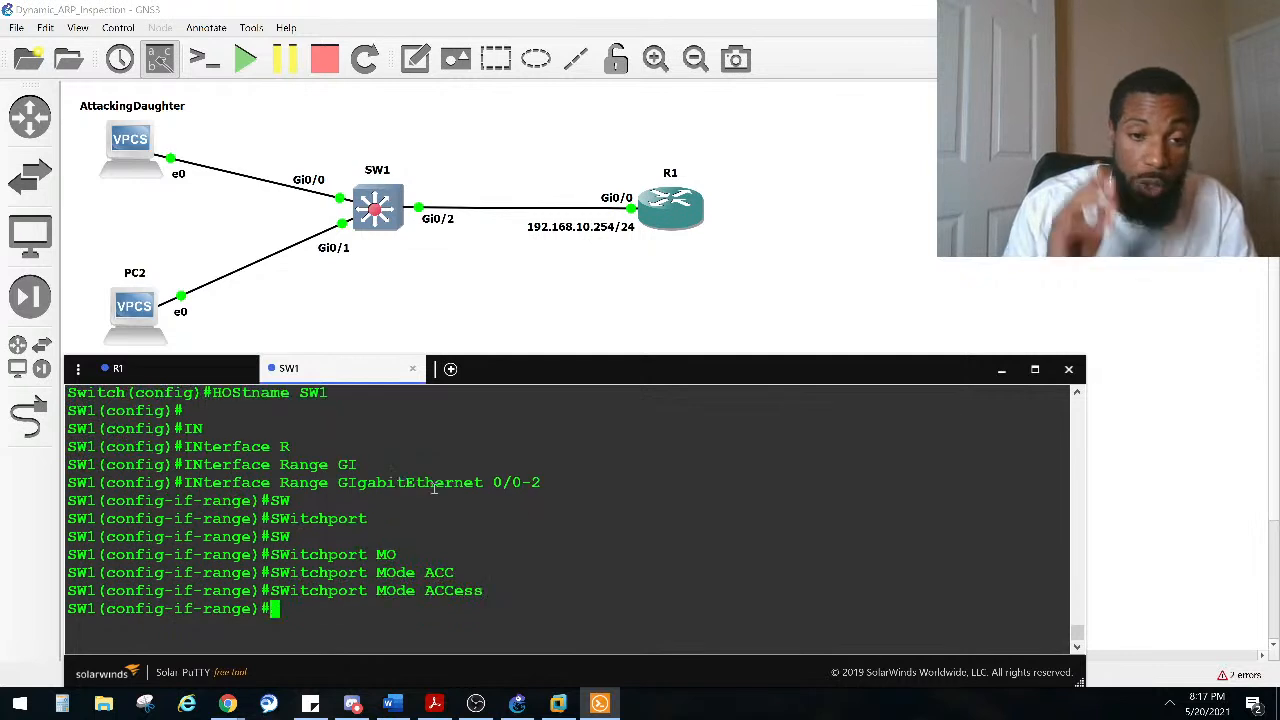
Step: Leave configuration mode and display IP interface information for GigabitEthernet 0/0 on SW1
key(ctrl+z)
key(ctrl+z)
key(ctrl+z)
key(Return)
text(SHO IP)
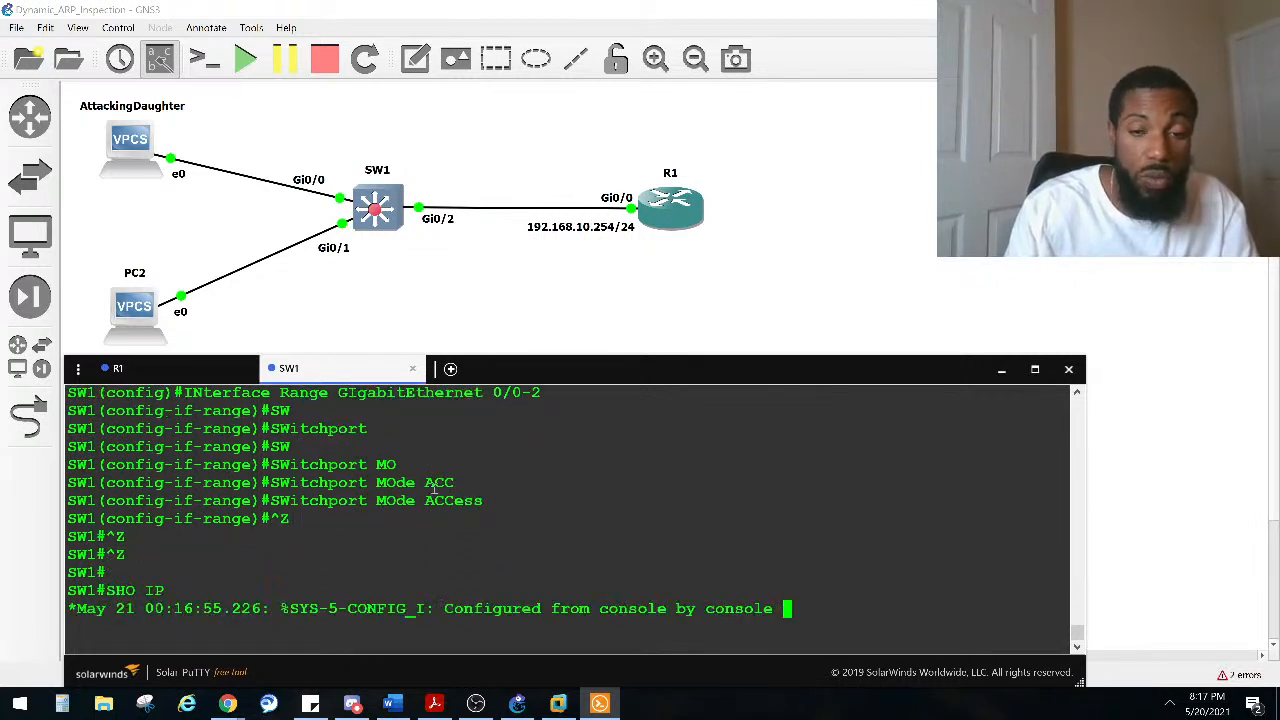
key(Return)
key(Return)
key(Return)
key(Return)
key(Return)
text(SHO IP )
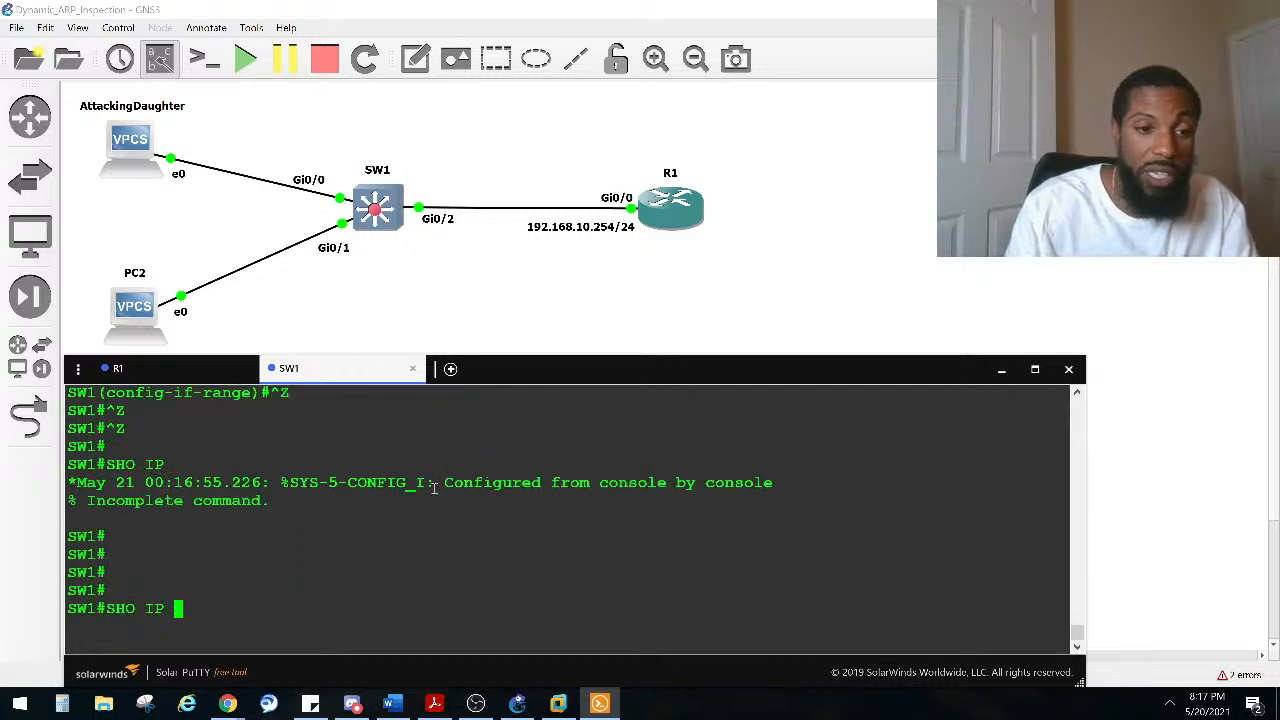
text(INTER GI)
key(Tab)
text(0/0)
key(Return)
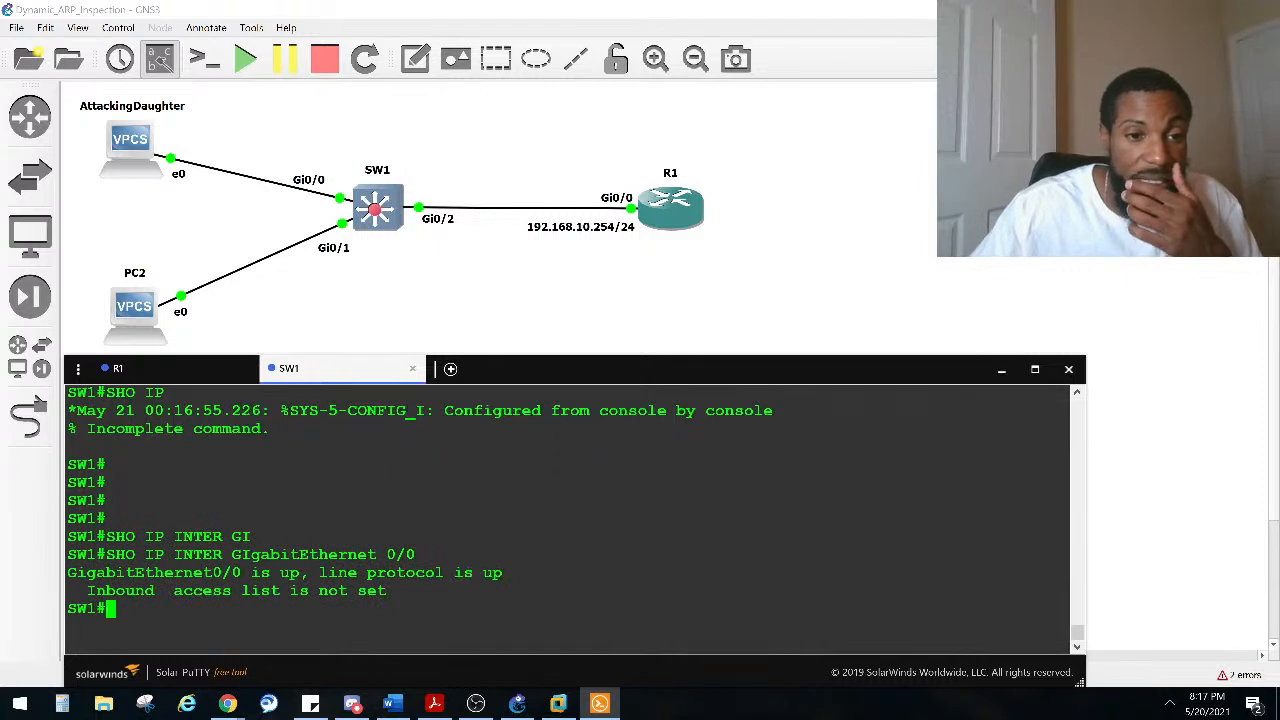
Step: Display the full interface details for GigabitEthernet 0/0 on SW1
key(Up)
key(Left)
key(Left)
key(Left)
key(Left)
key(Left)
key(Left)
key(Left)
key(Left)
key(Left)
key(Left)
key(Left)
key(Left)
key(Left)
key(Left)
key(Left)
key(Left)
key(Left)
key(Left)
key(Left)
key(Left)
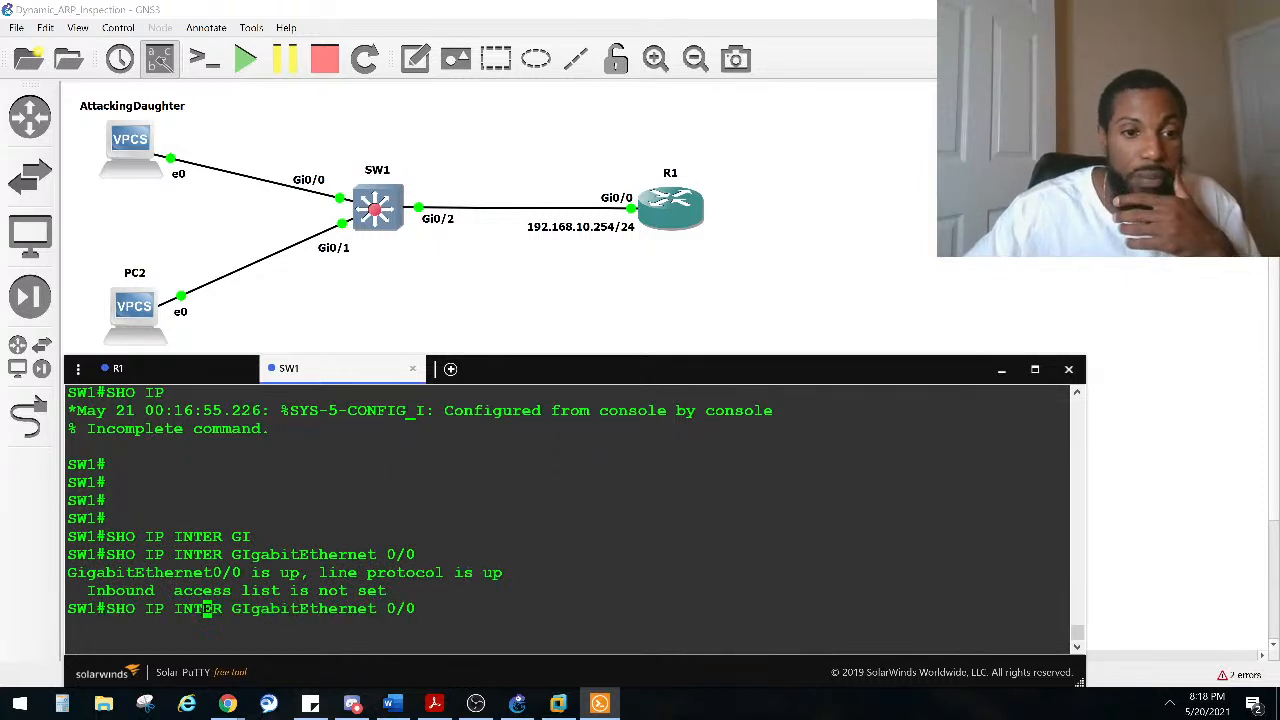
key(Left)
key(Left)
key(BackSpace)
key(BackSpace)
key(BackSpace)
key(Return)
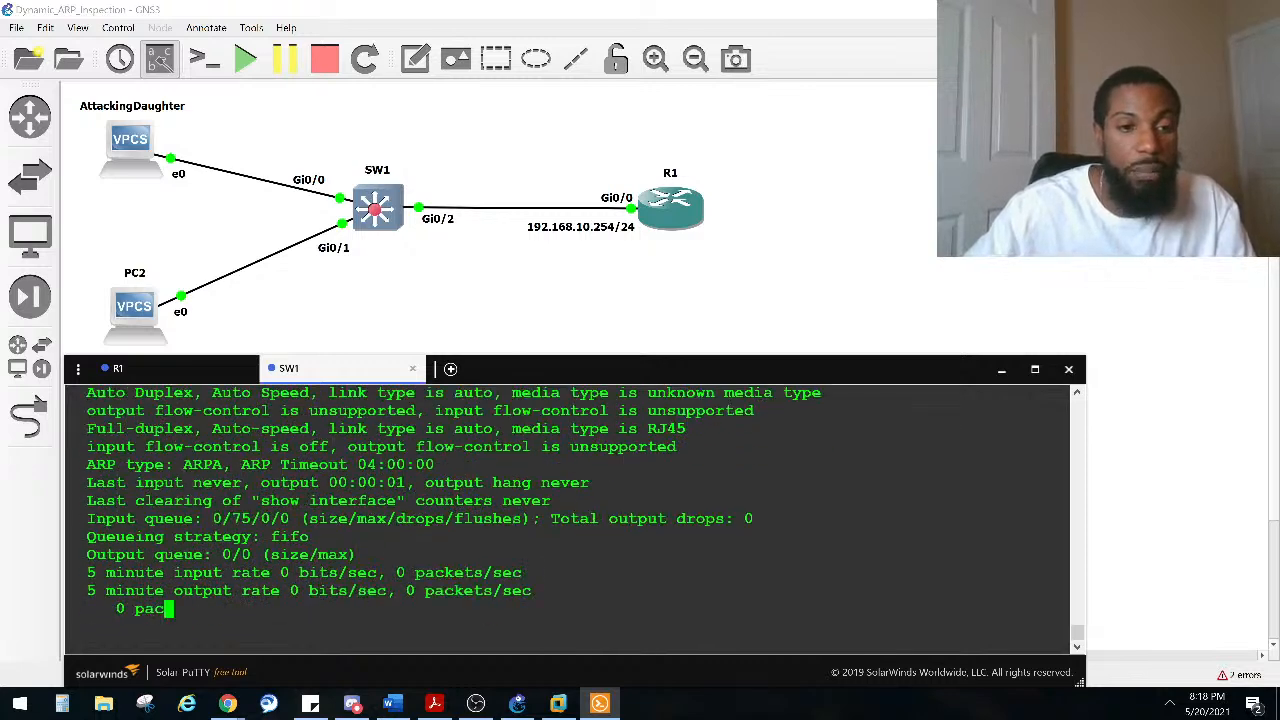
Step: Display the switchport details for GigabitEthernet 0/0 on SW1 and page through the output
text(SHO INTER GIgabitEthernet 0/0 S)
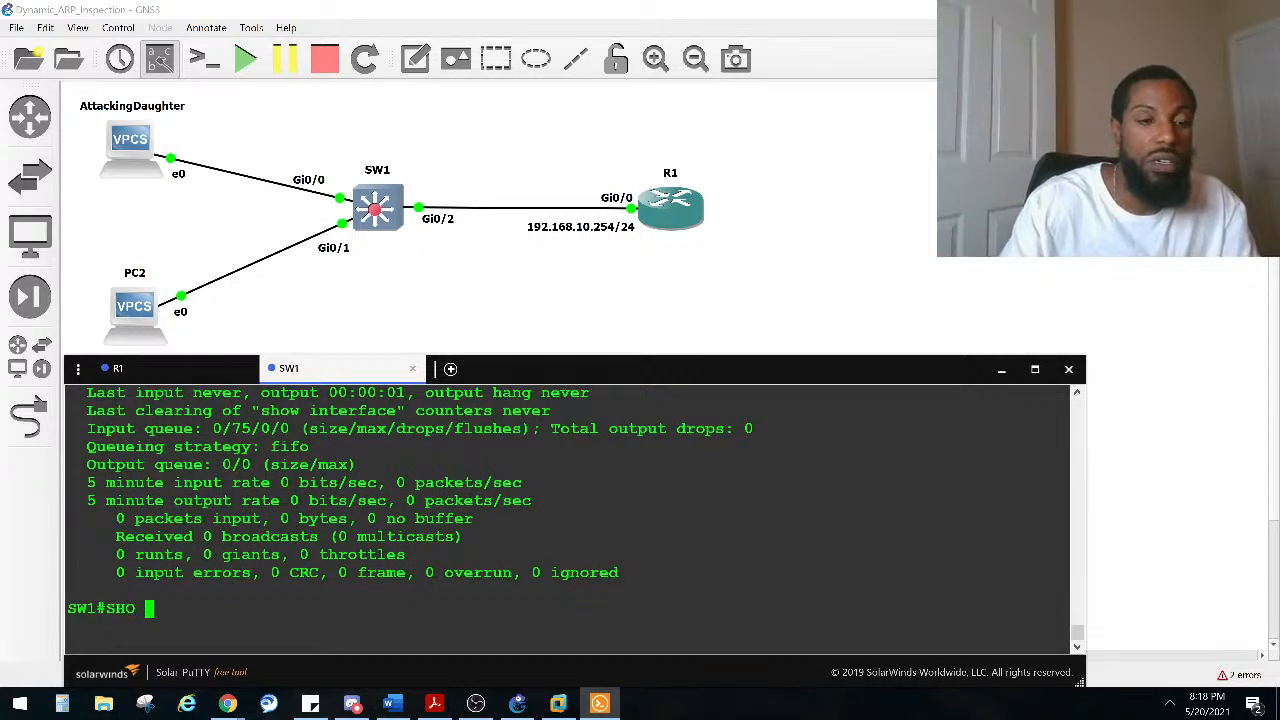
key(Up)
text(SW)
key(Tab)
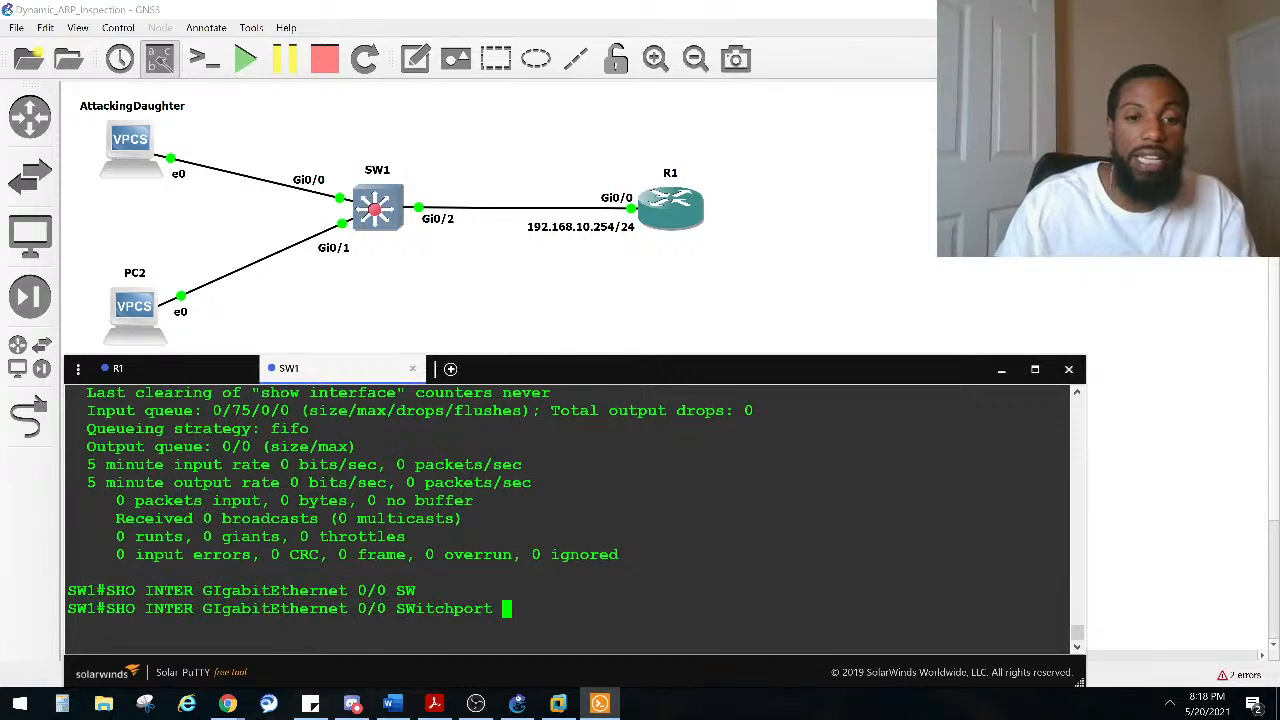
key(Return)
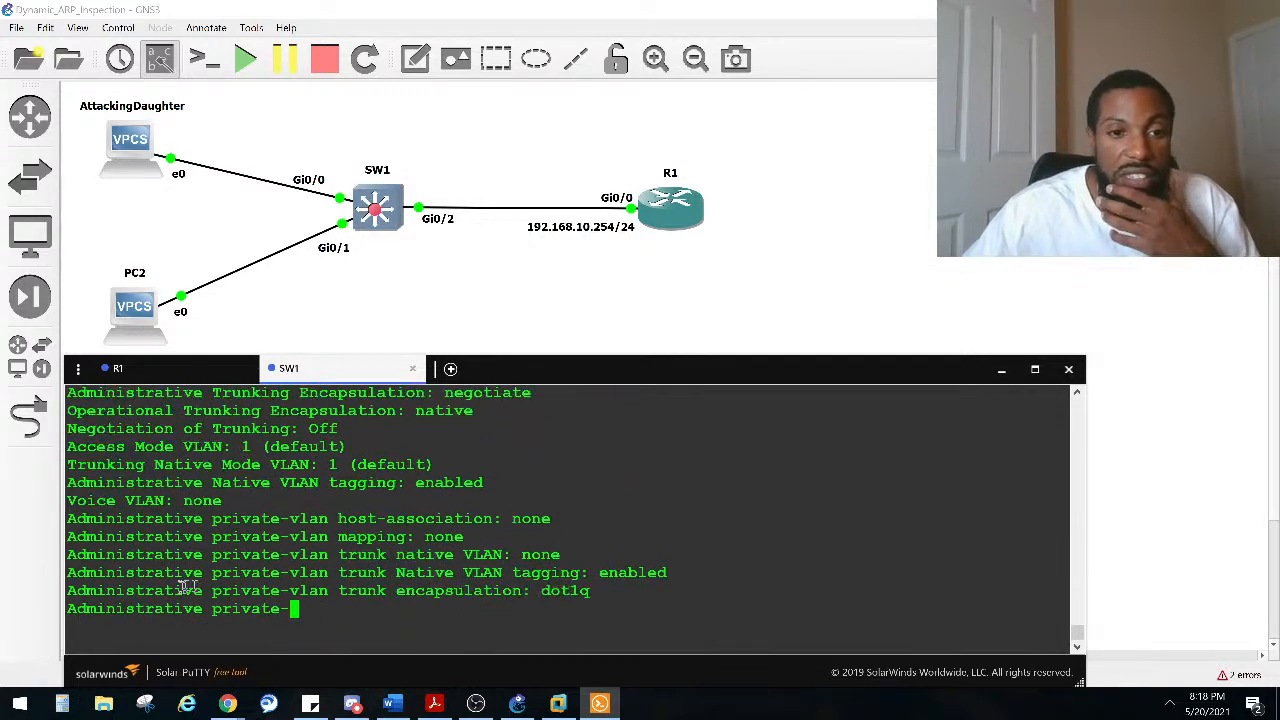
scroll(187, 586, up, 4)
scroll(215, 584, down, 4)
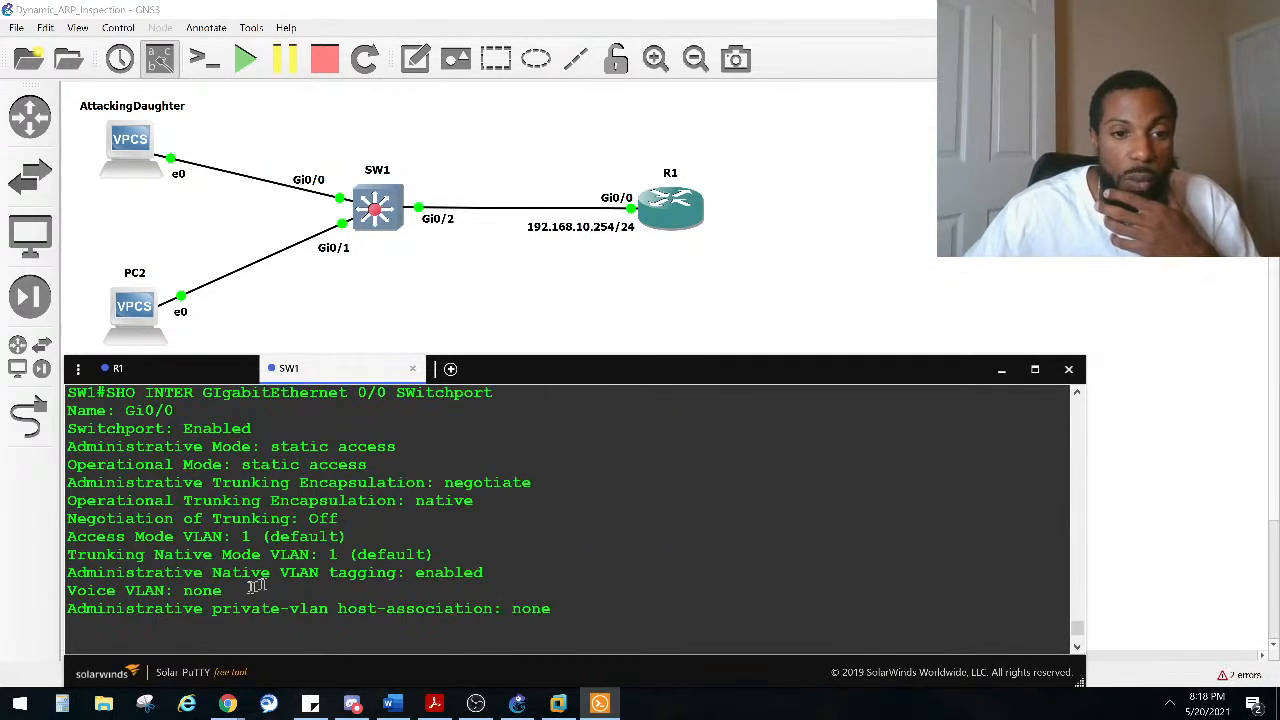
drag(383, 560, 127, 560)
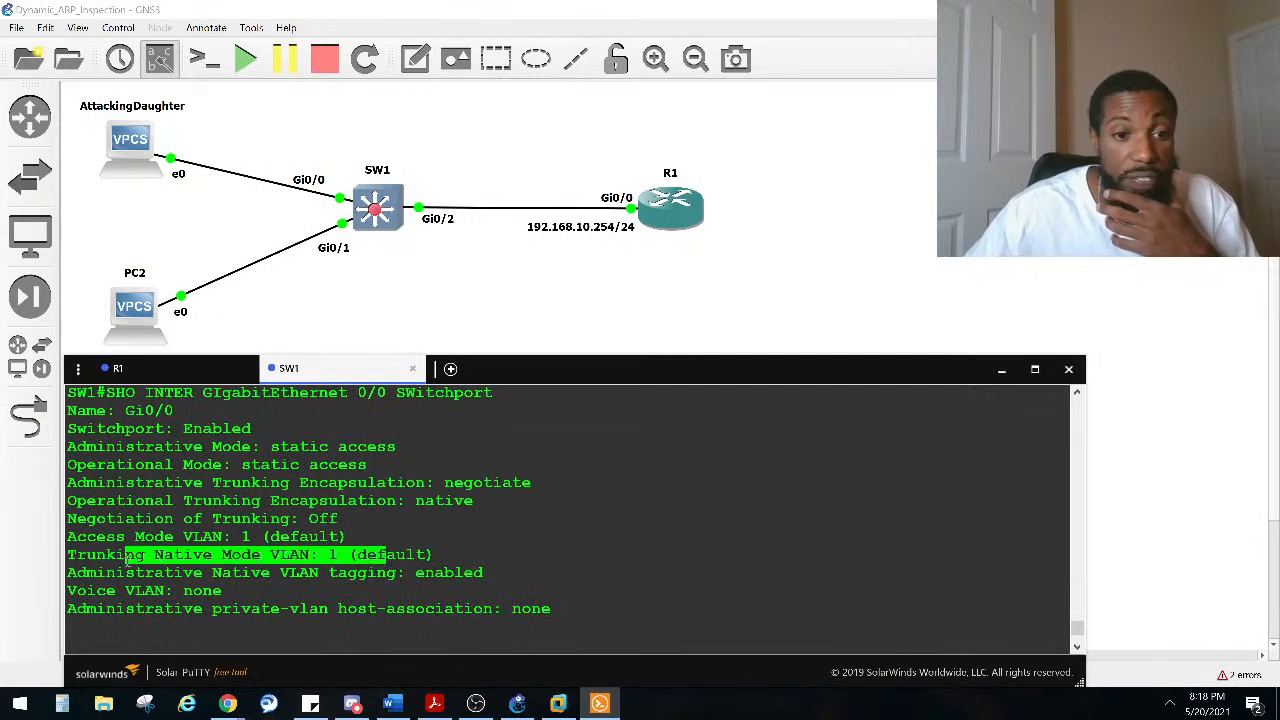
drag(370, 537, 80, 531)
drag(385, 466, 3, 440)
click(232, 436)
drag(262, 438, 45, 440)
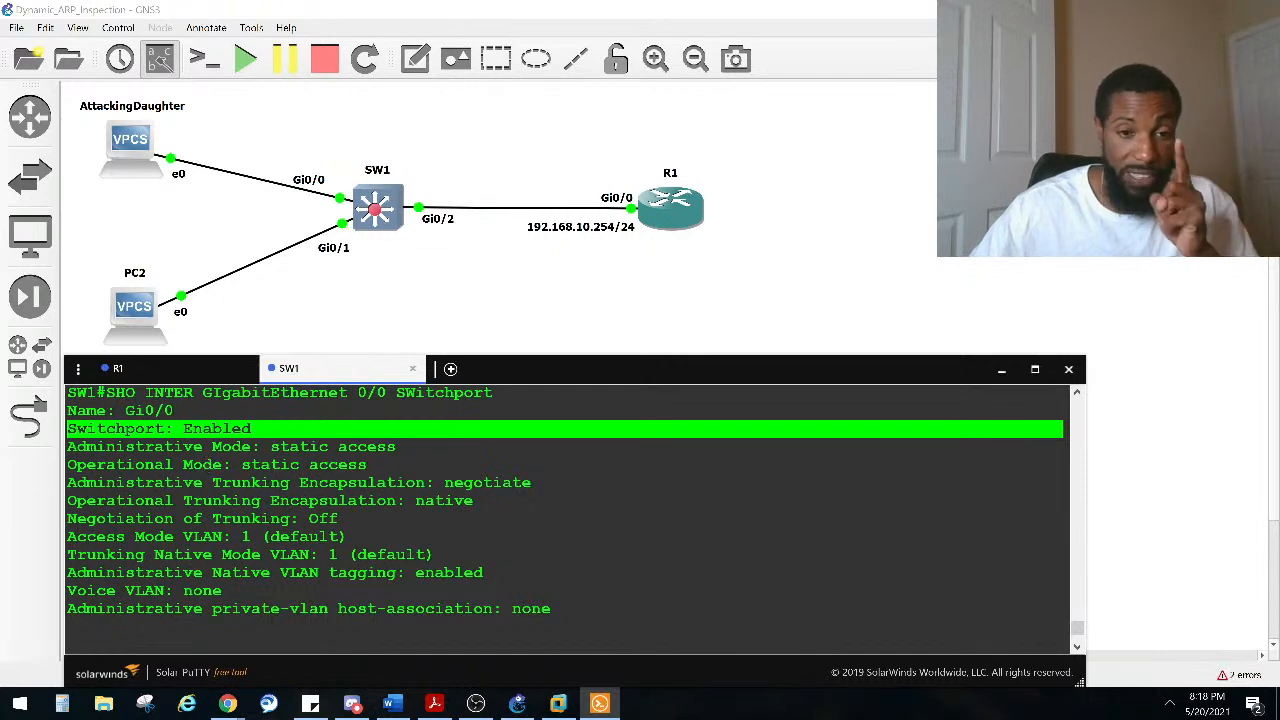
key(space)
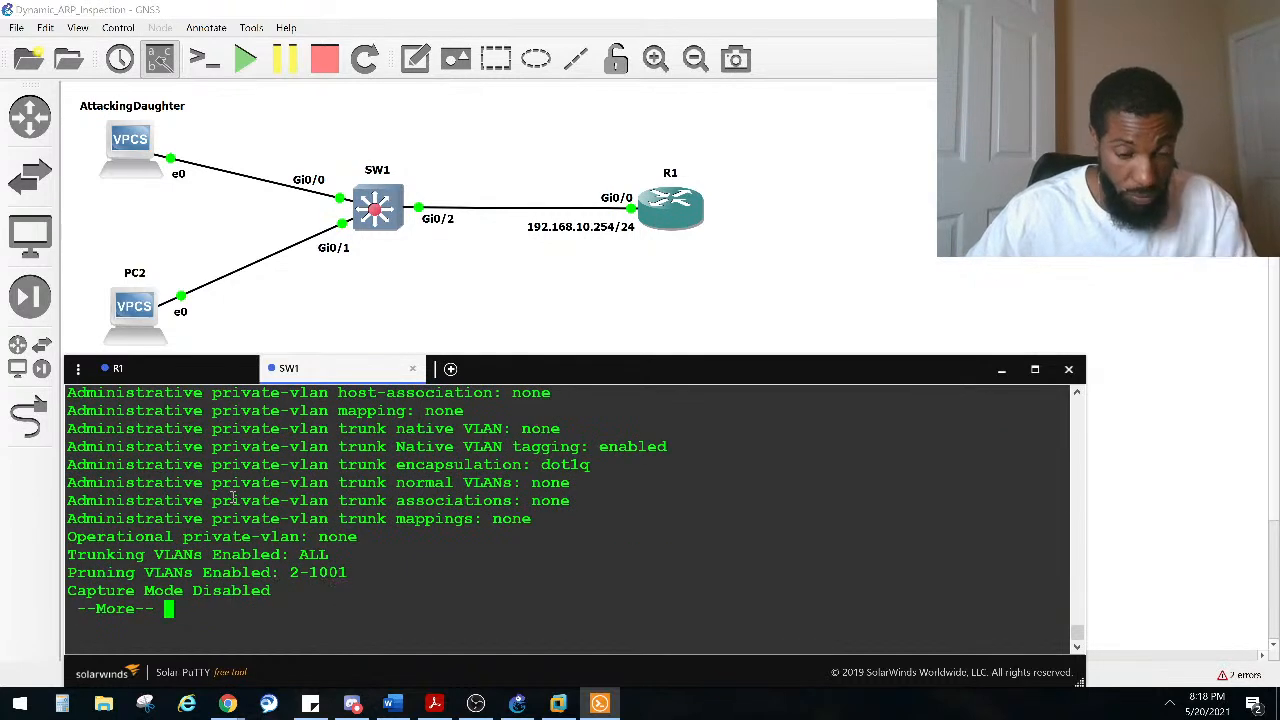
key(space)
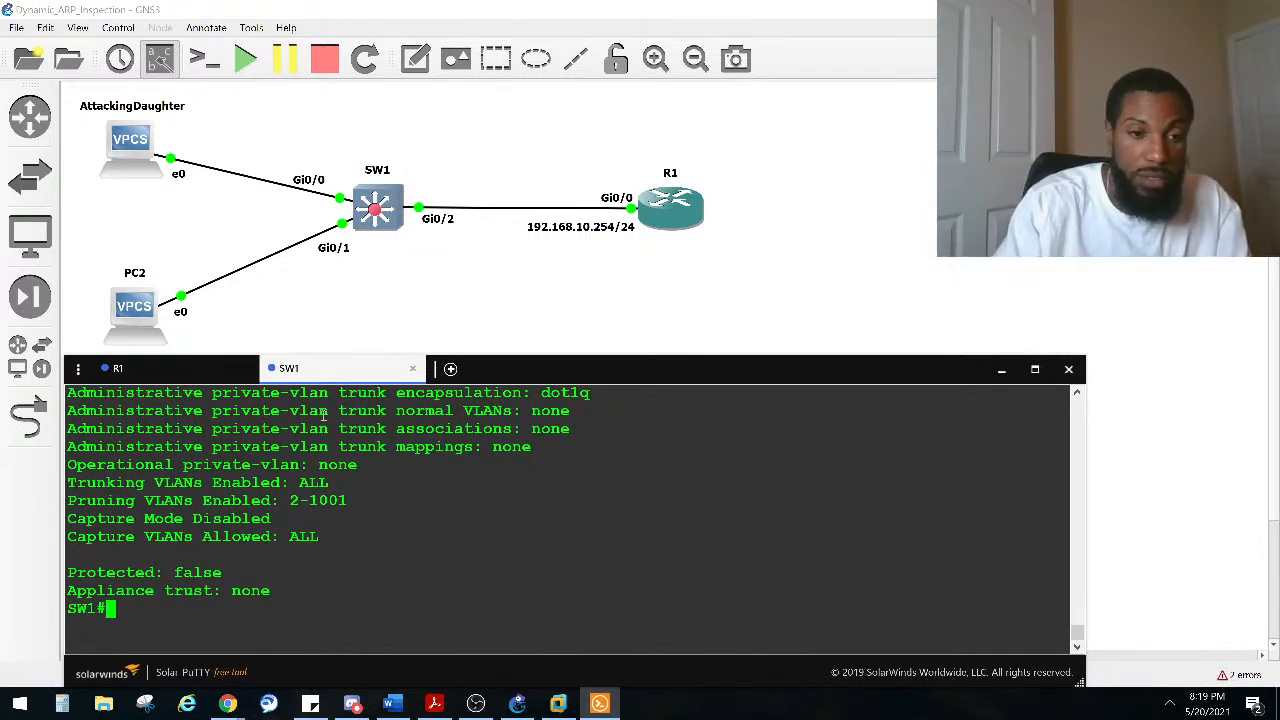
Step: Enter global configuration mode on SW1 and enable DHCP snooping globally
text(CONF)
key(Tab)
text(T)
key(Tab)
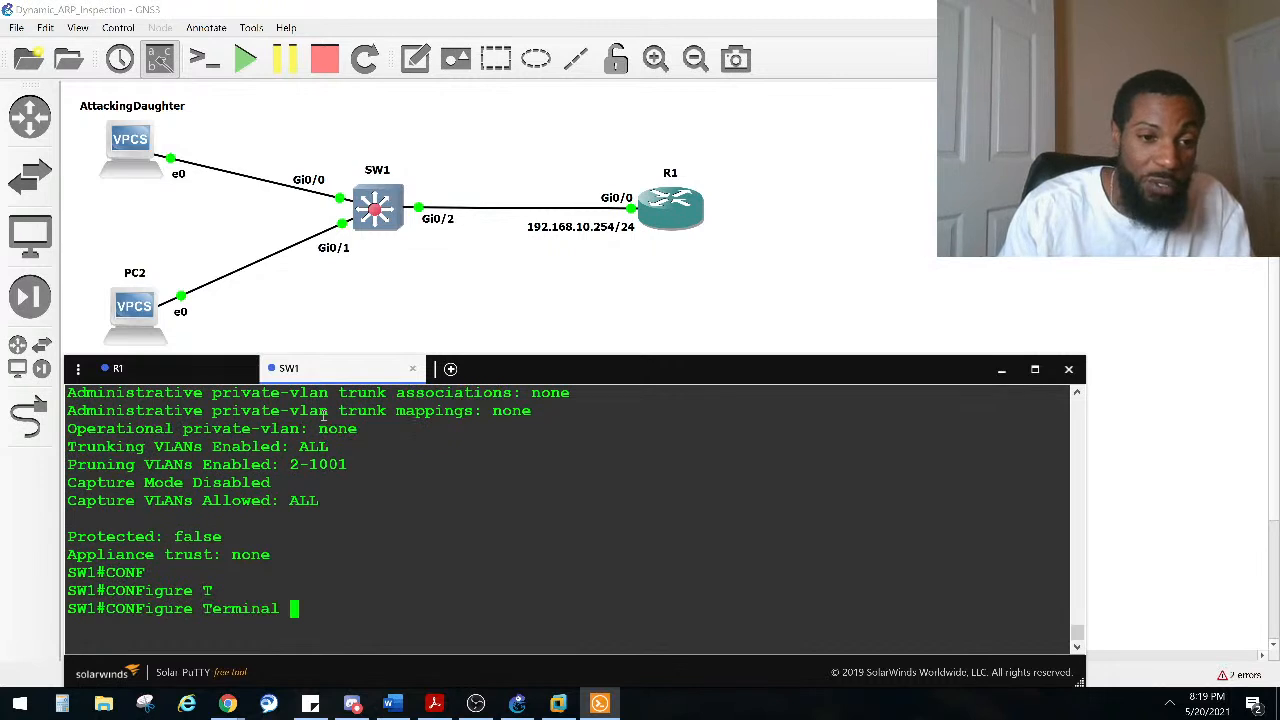
key(Return)
text(IP CH)
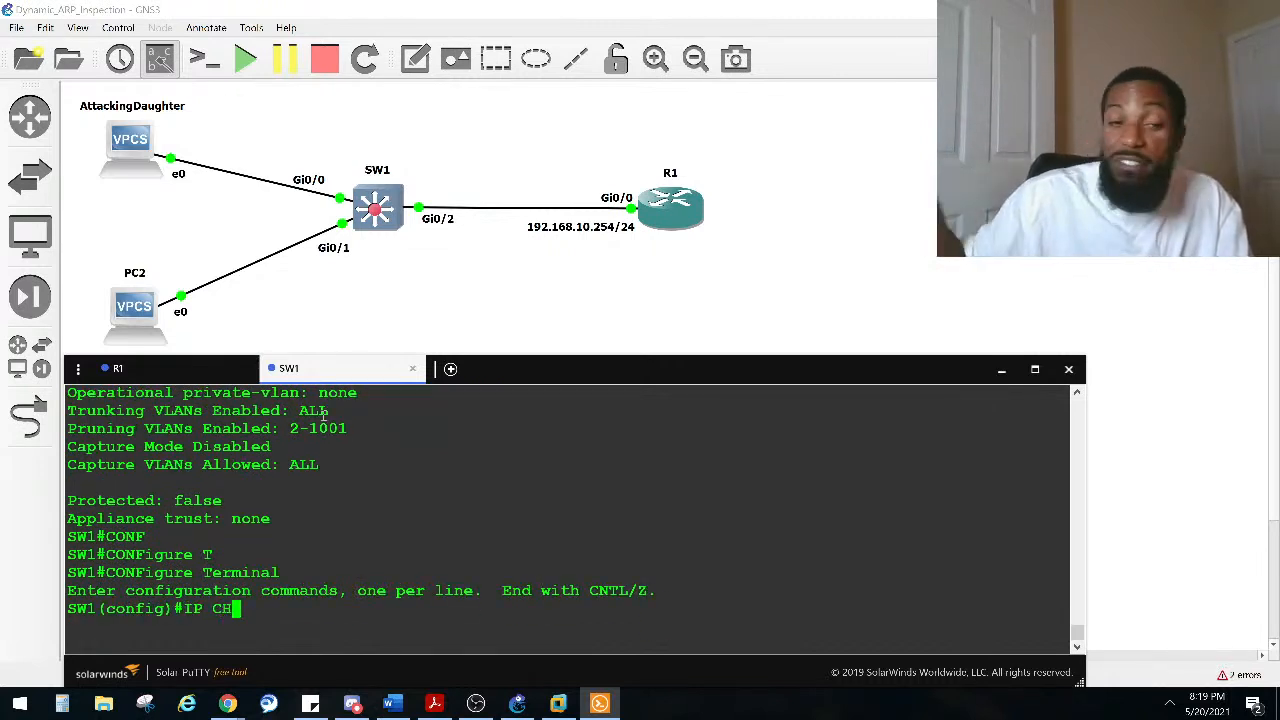
key(BackSpace)
key(BackSpace)
text(D)
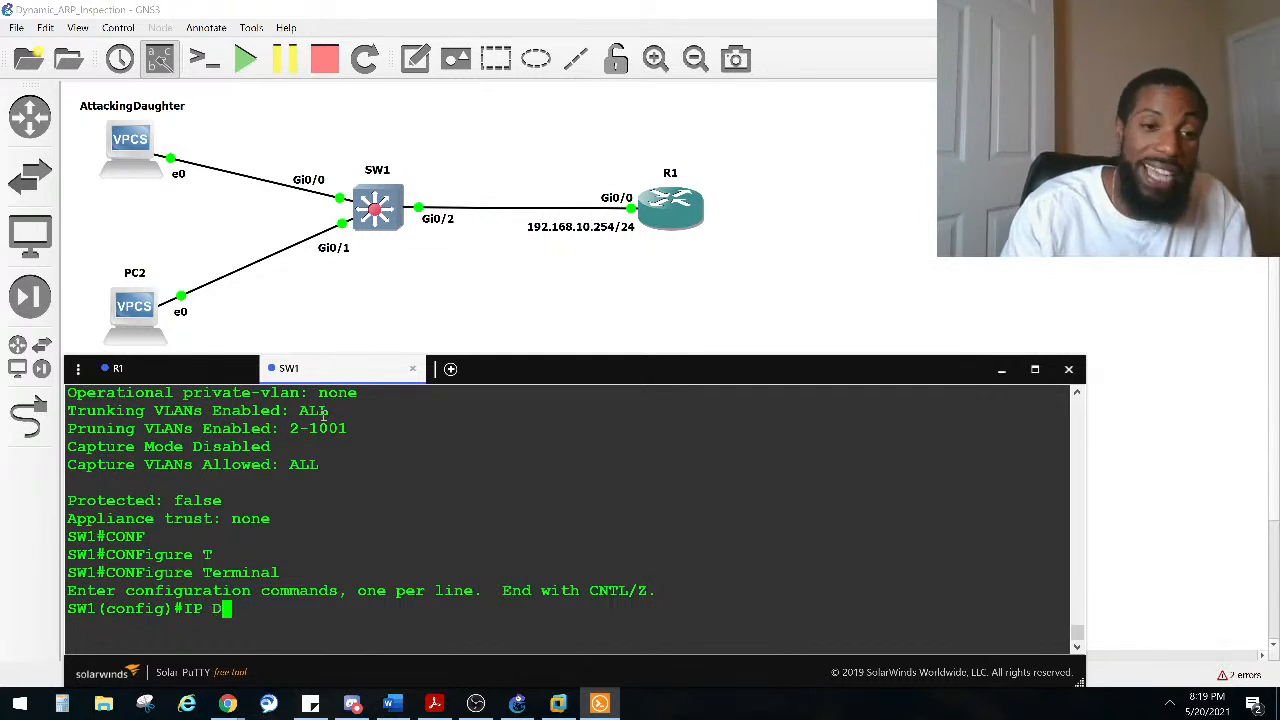
key(Tab)
text(H)
key(Tab)
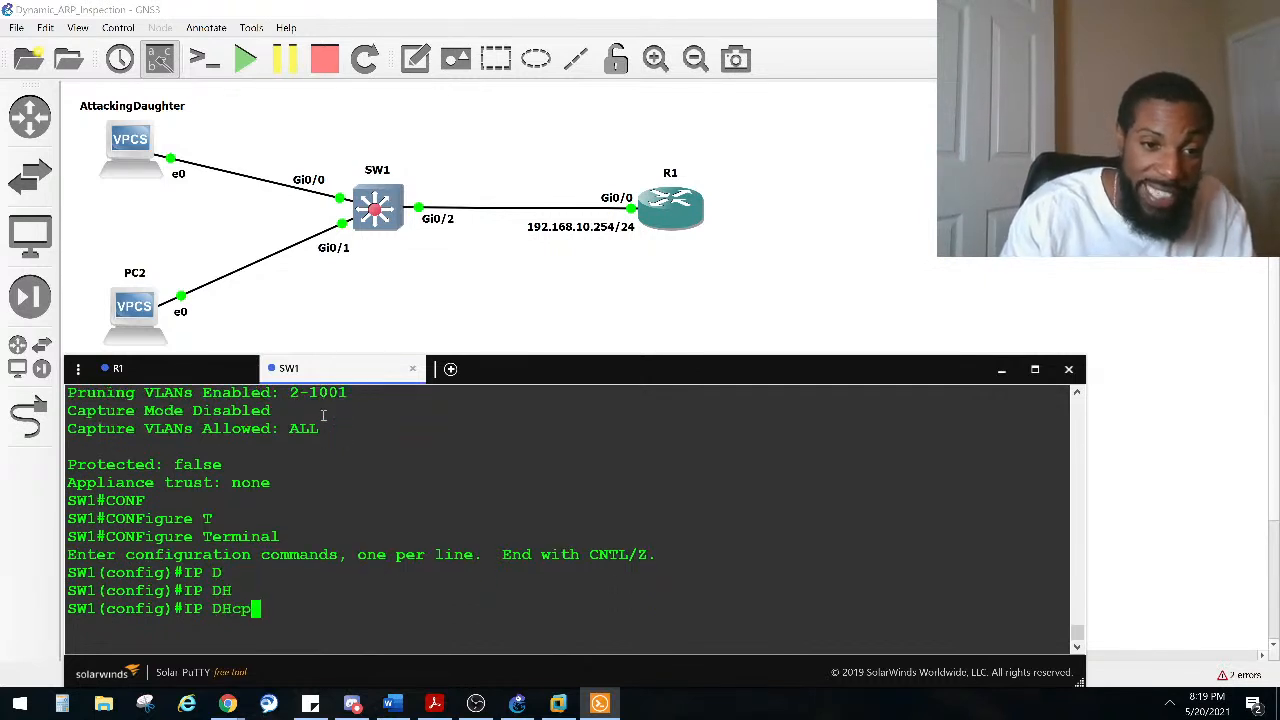
text(SN)
key(Tab)
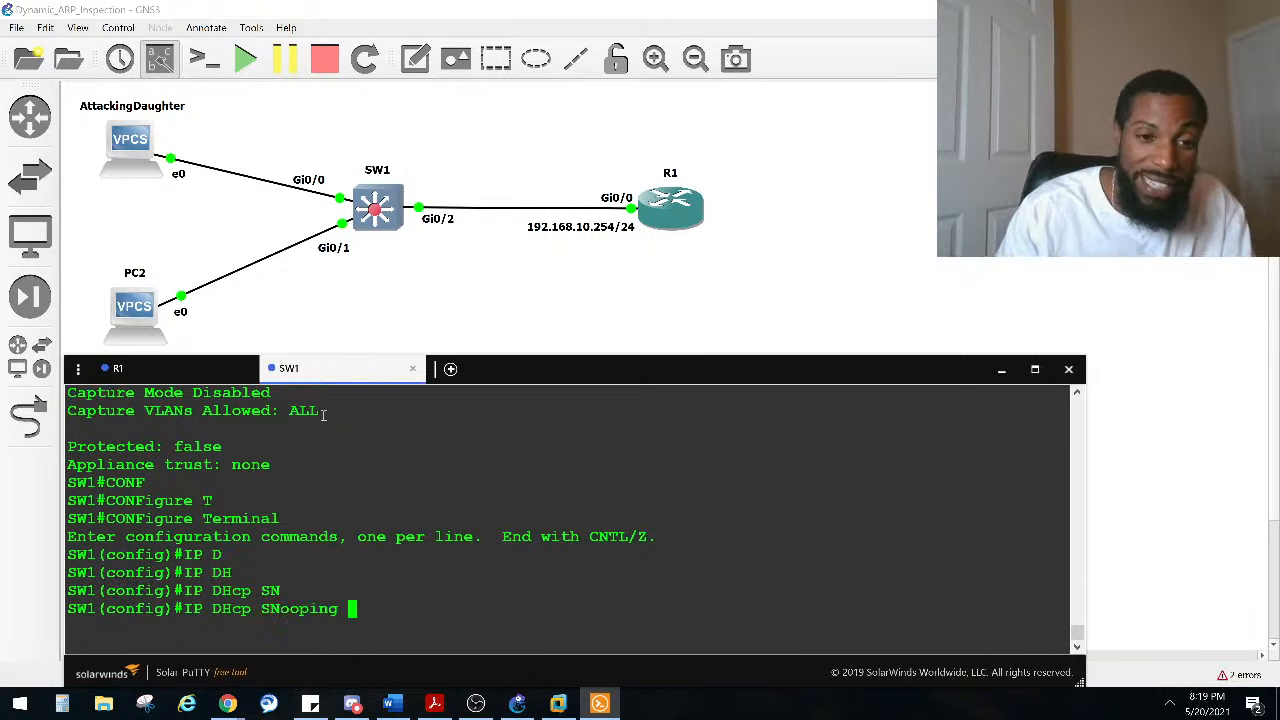
text(?)
double_click(118, 537)
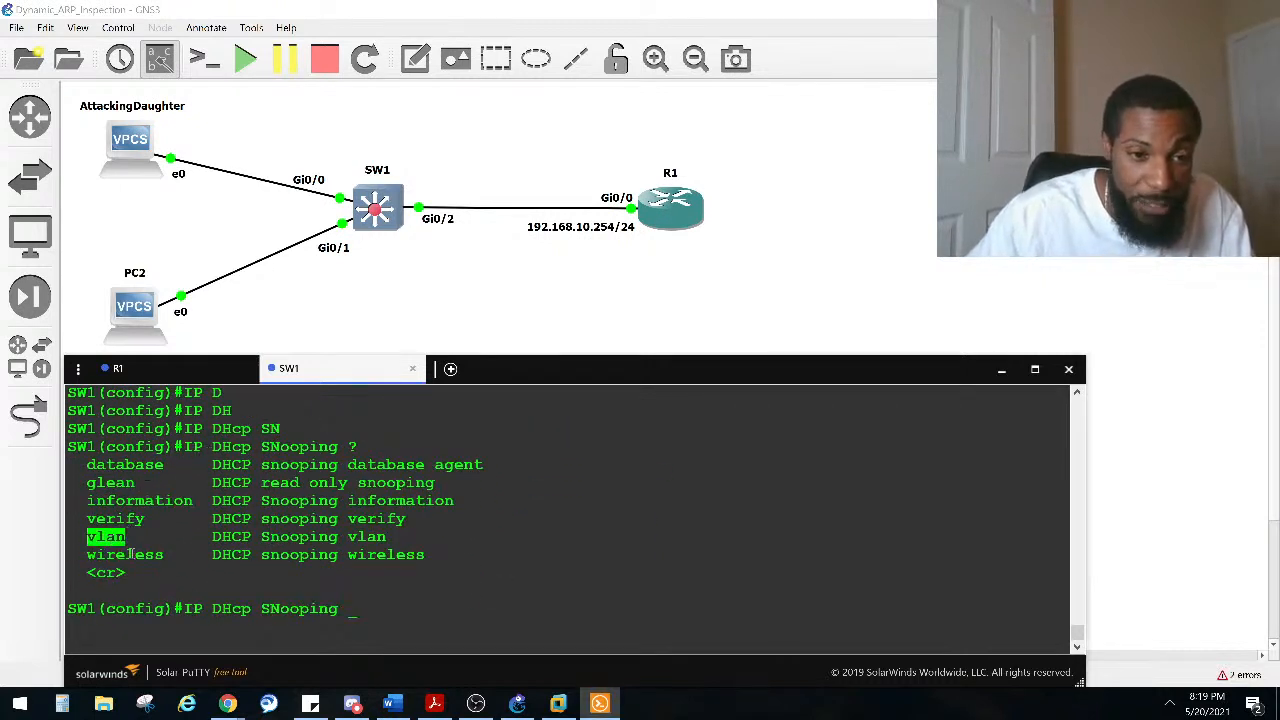
drag(338, 610, 174, 610)
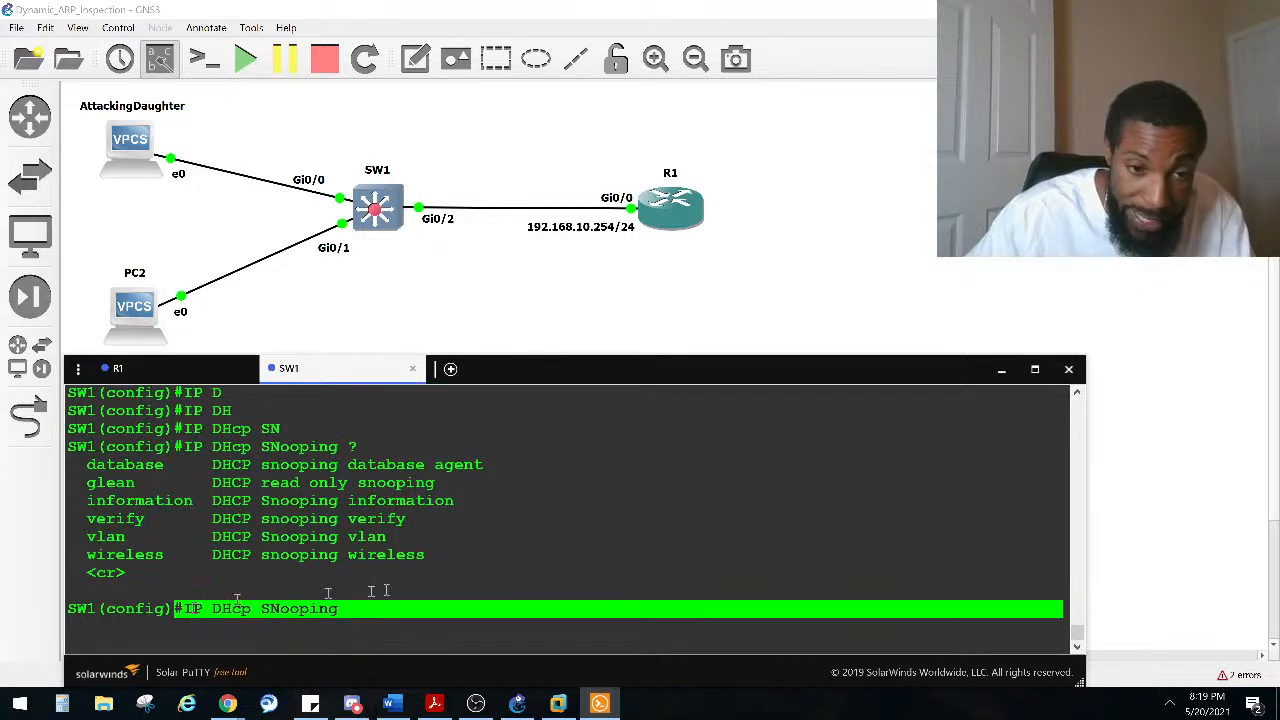
click(377, 591)
key(Return)
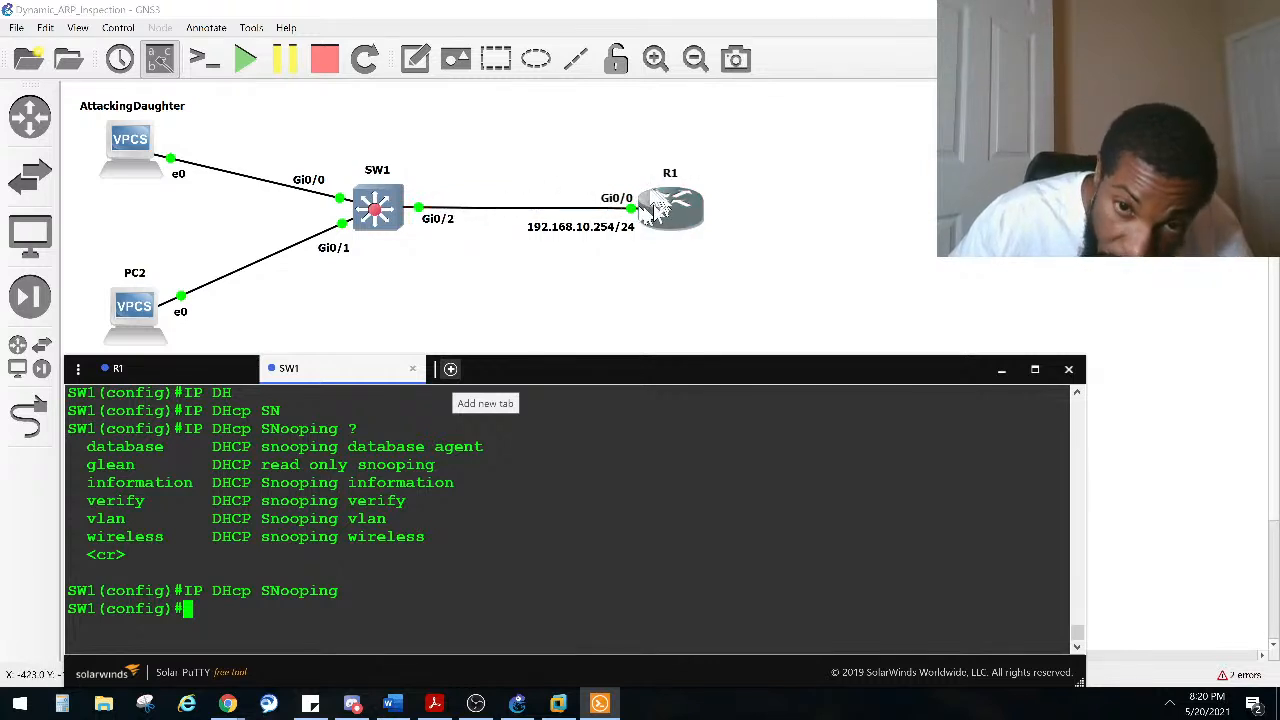
Step: Configure GigabitEthernet 0/2 on SW1, the uplink to R1, as a DHCP snooping trusted port
drag(665, 220, 686, 220)
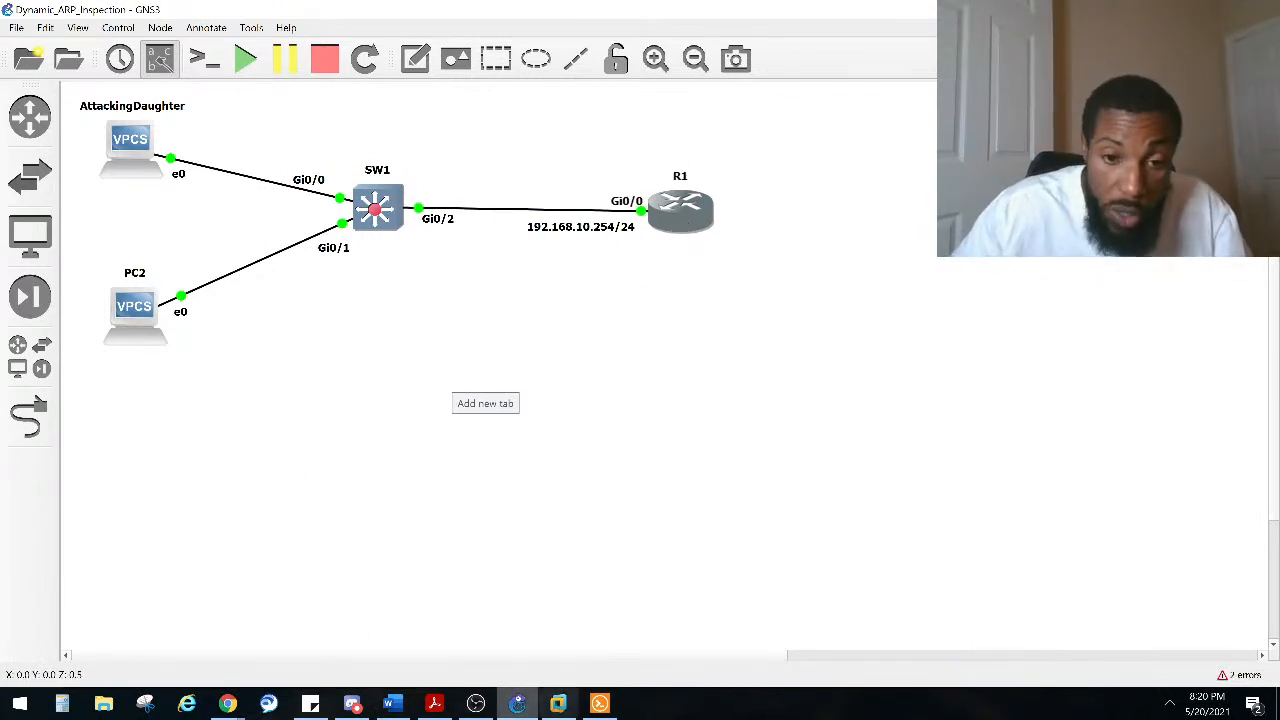
click(599, 704)
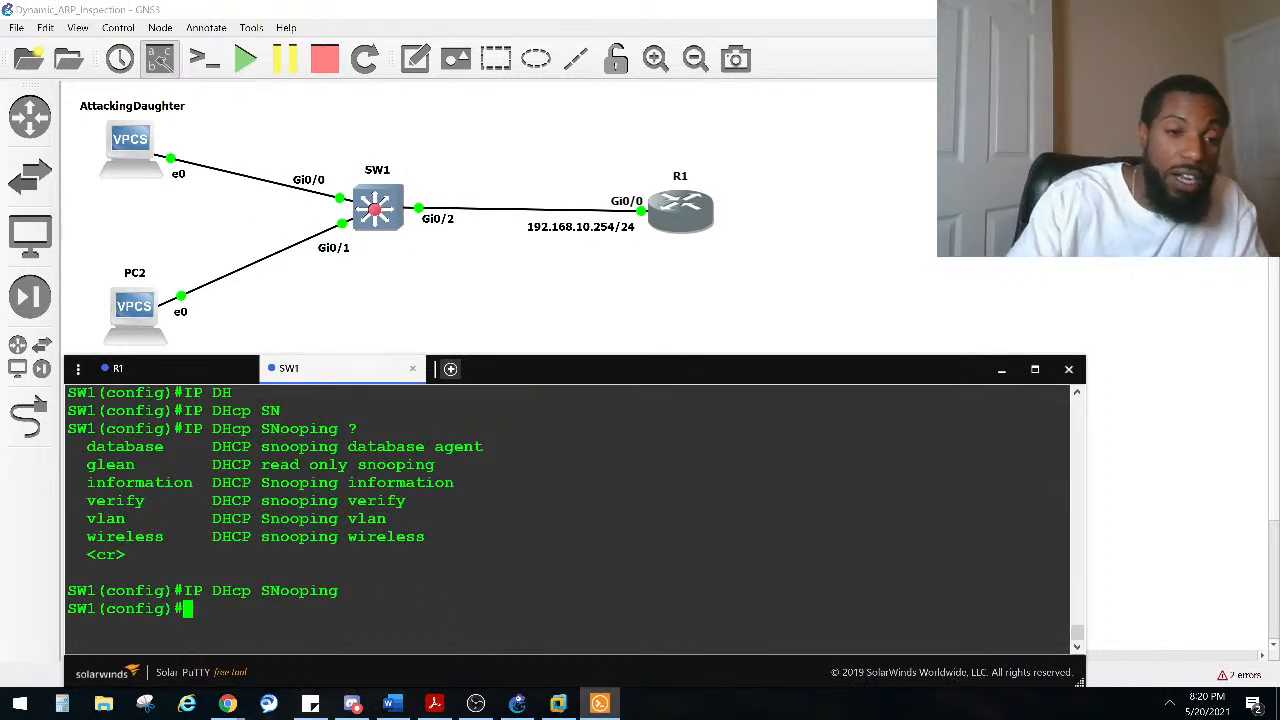
text(IN)
key(Tab)
text(GI)
key(Tab)
text(0/2)
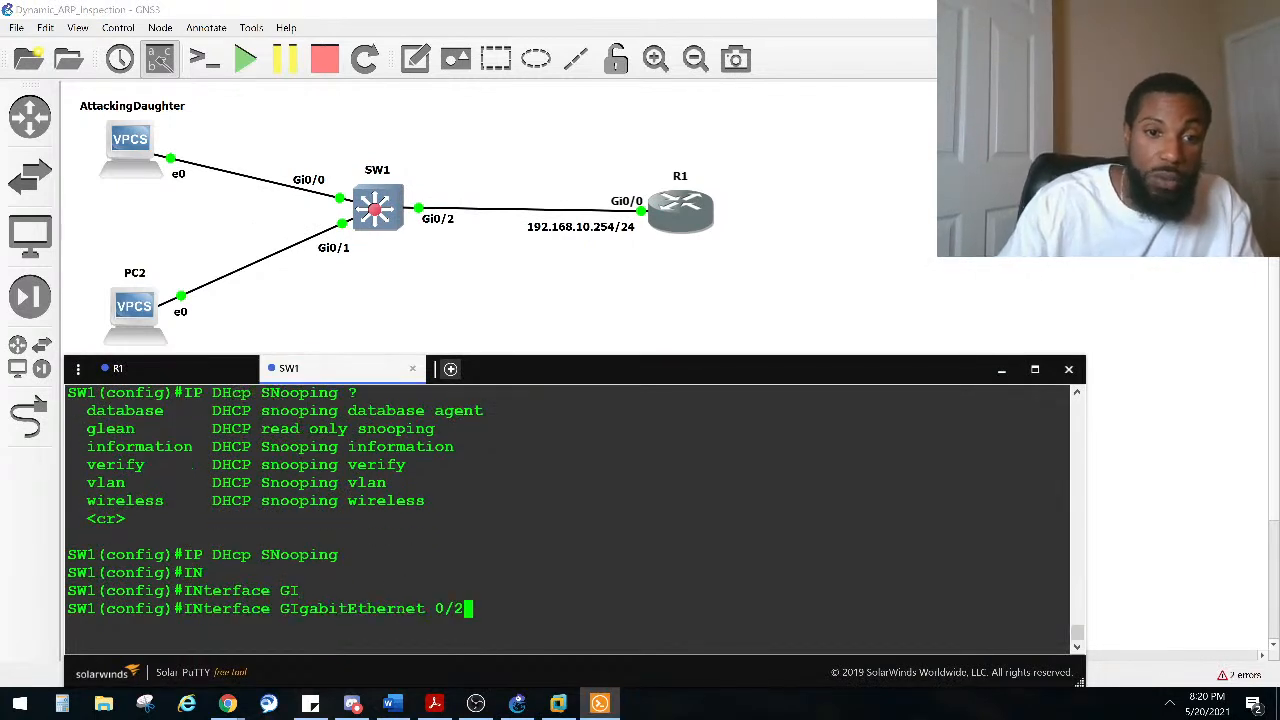
key(Return)
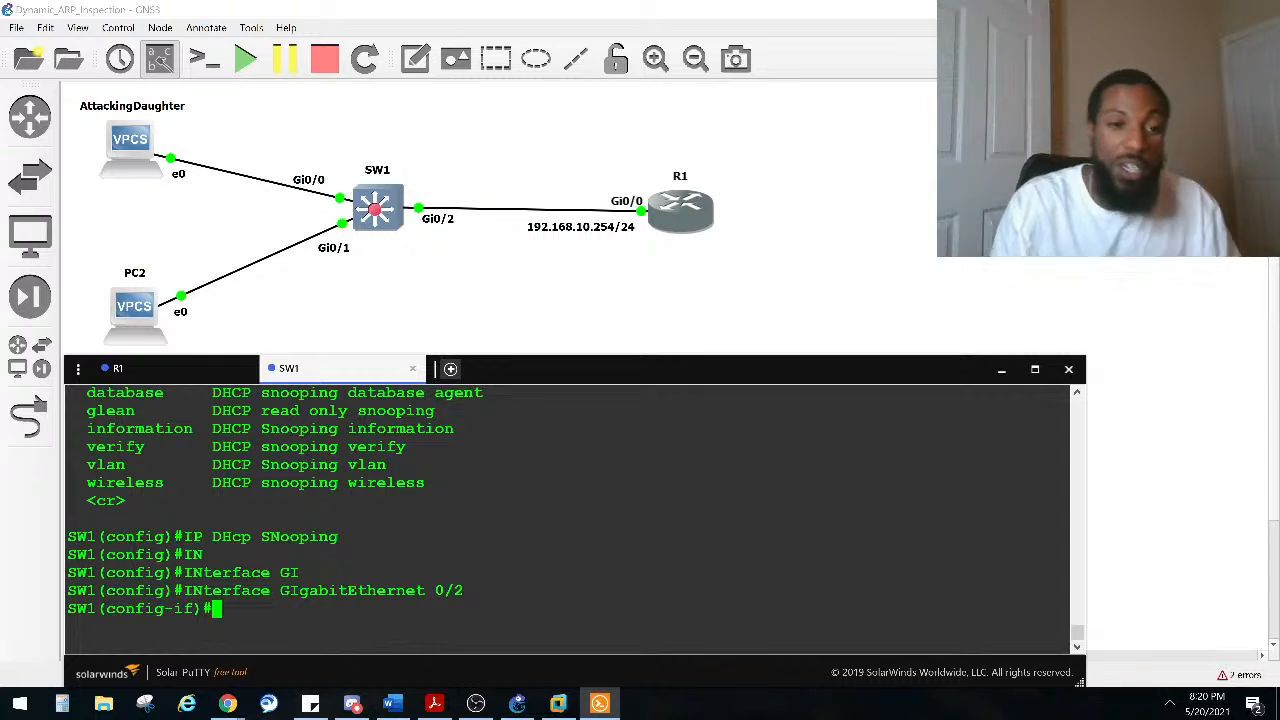
text(IP )
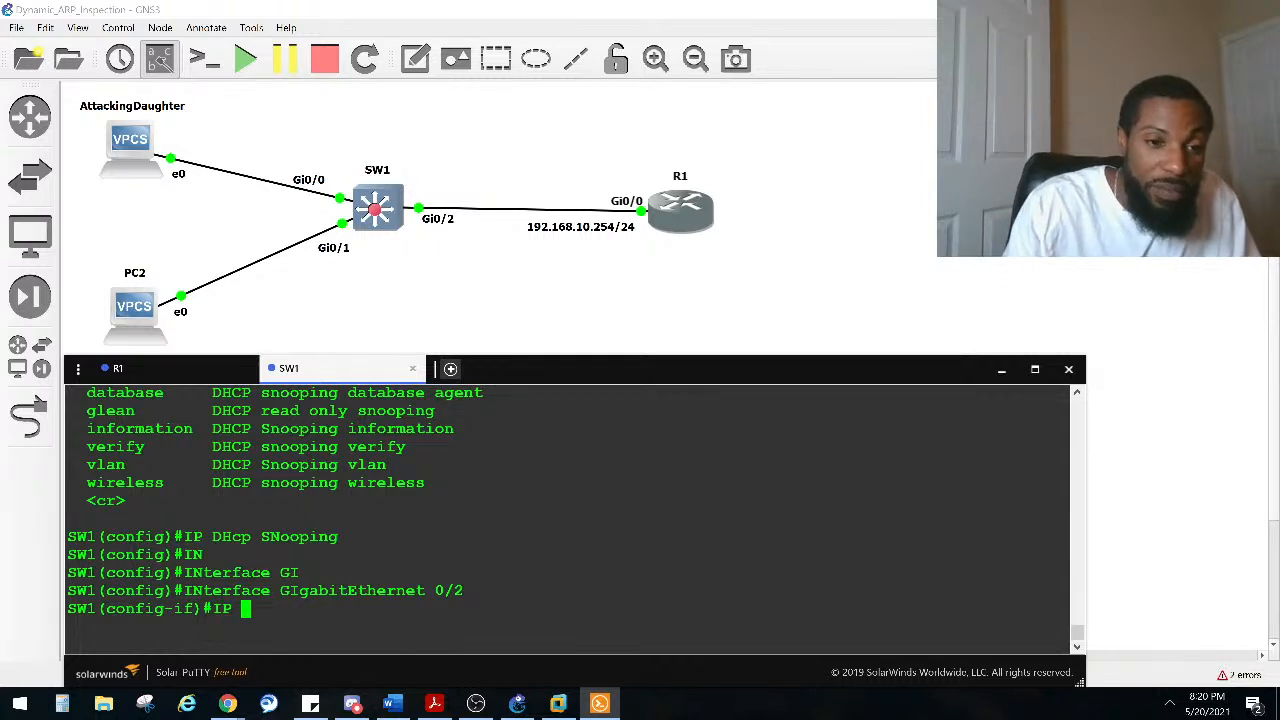
text(DCH)
key(Tab)
key(BackSpace)
key(BackSpace)
text(HC)
key(Tab)
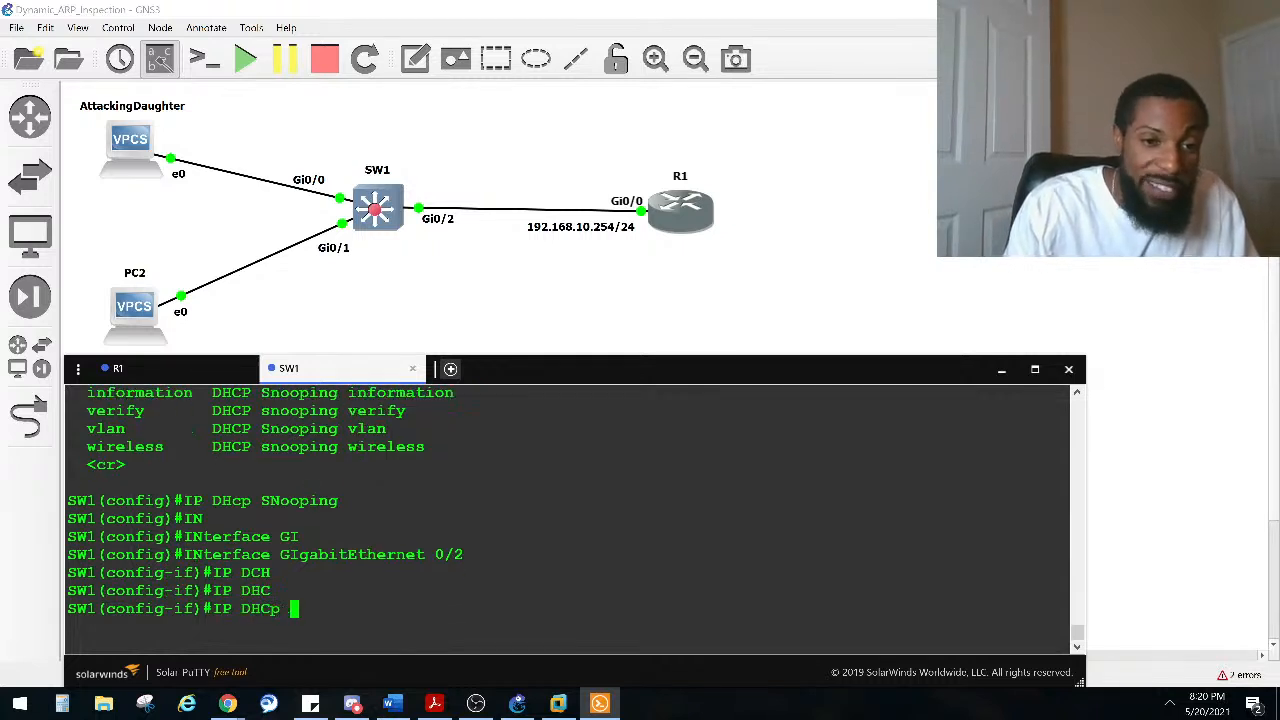
text(SN)
key(Tab)
text(TR)
key(Tab)
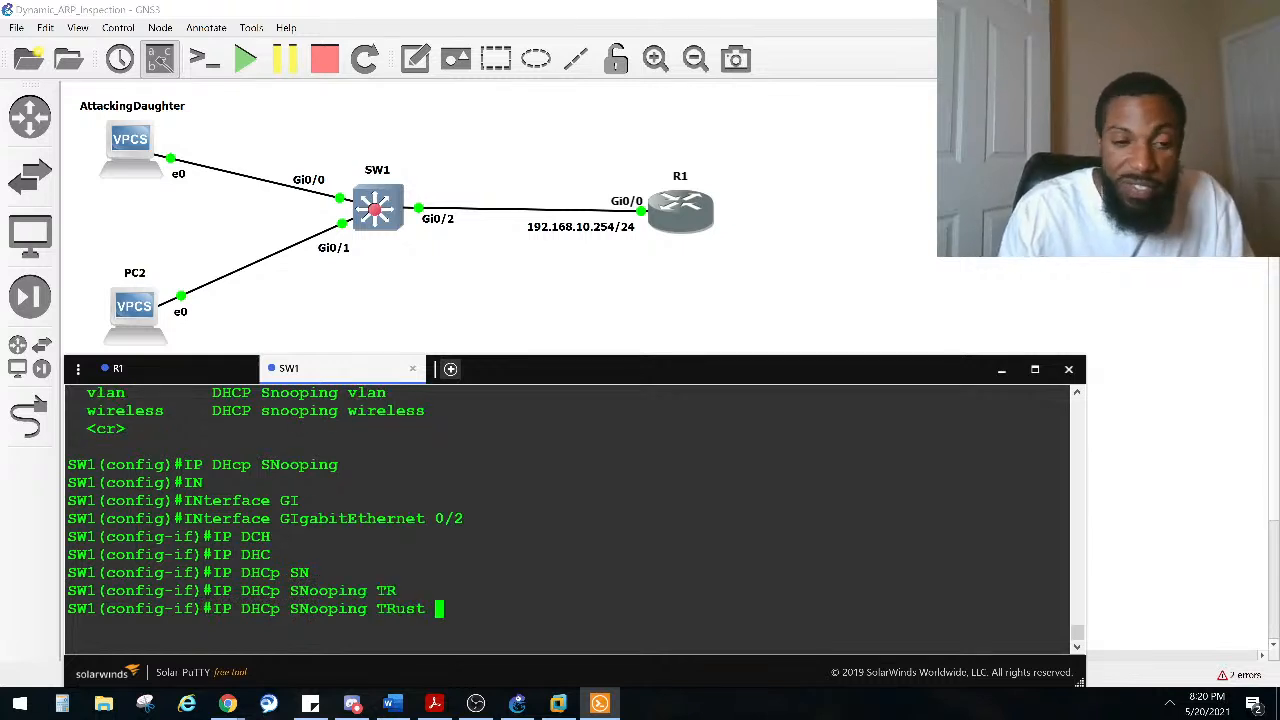
key(Return)
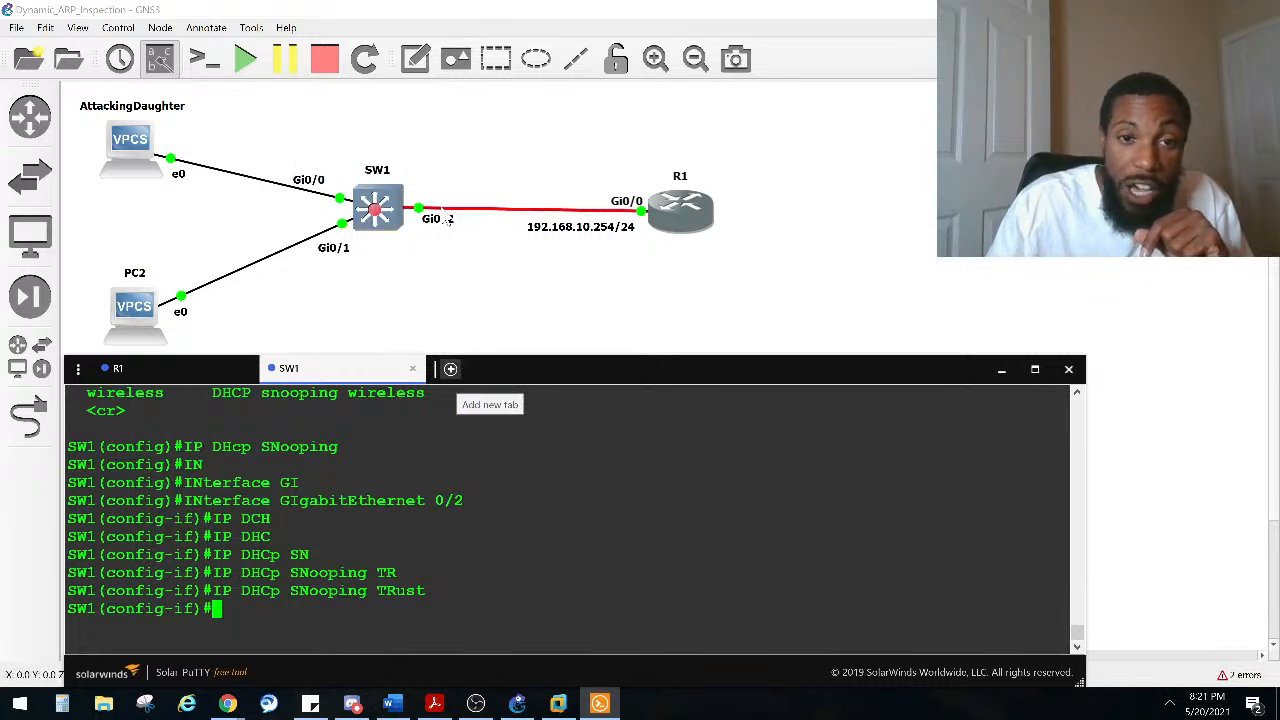
Step: Reposition the AttackingDaughter and PC2 icons slightly in the topology
mouse_move(132, 305)
mouse_down()
mouse_move(197, 300)
mouse_move(118, 328)
mouse_move(127, 308)
mouse_up()
mouse_move(130, 165)
mouse_down()
mouse_move(162, 137)
mouse_move(145, 160)
mouse_move(157, 148)
mouse_move(135, 145)
mouse_up()
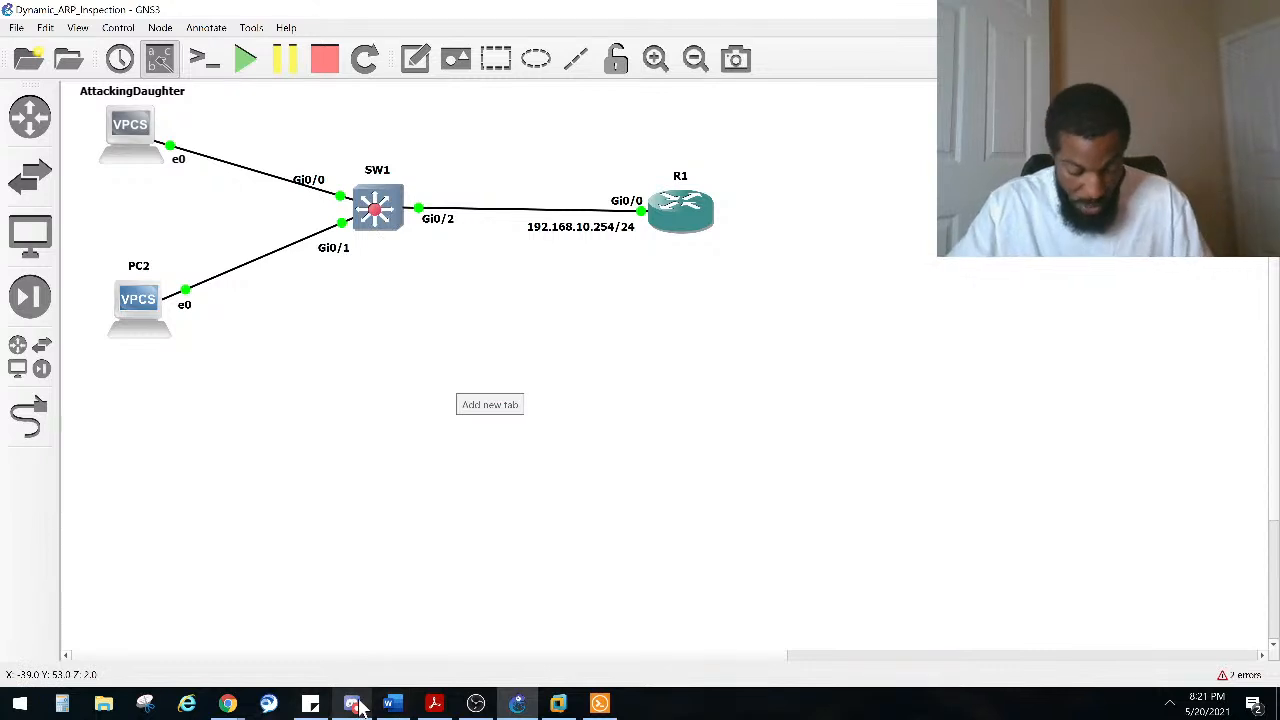
mouse_move(352, 703)
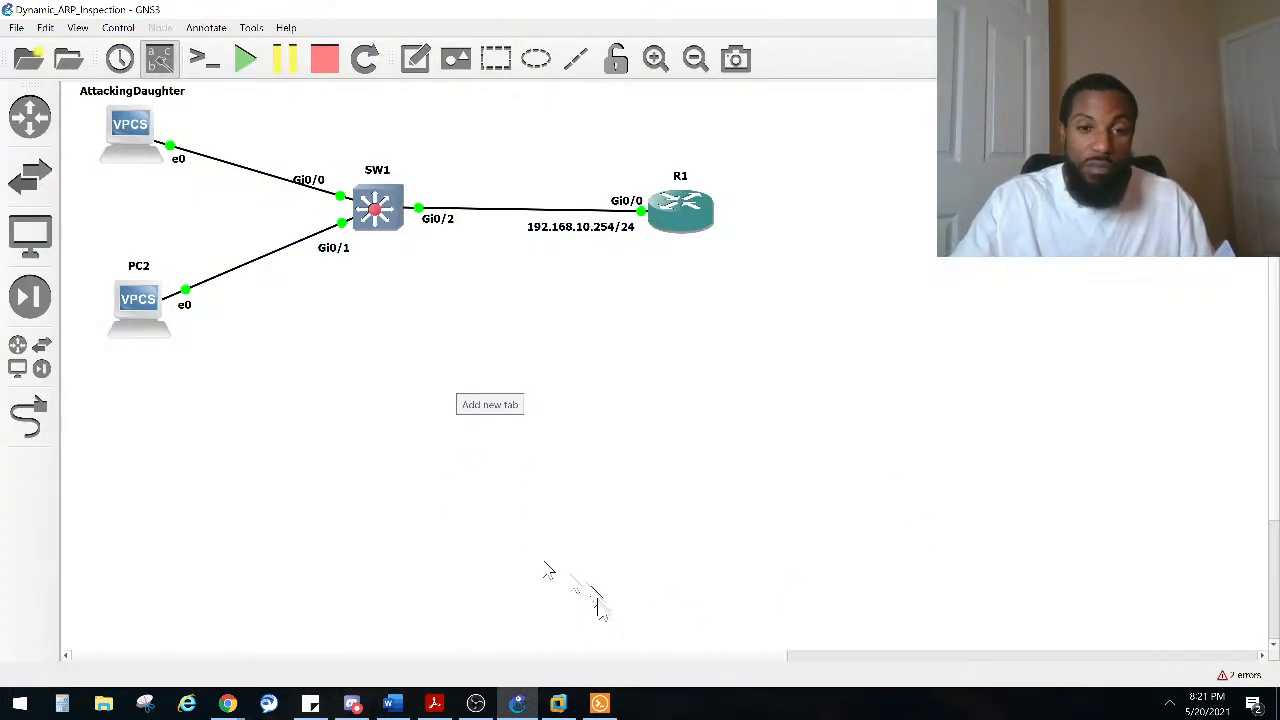
Step: Switch to R1's console and display the DHCP binding table
click(599, 703)
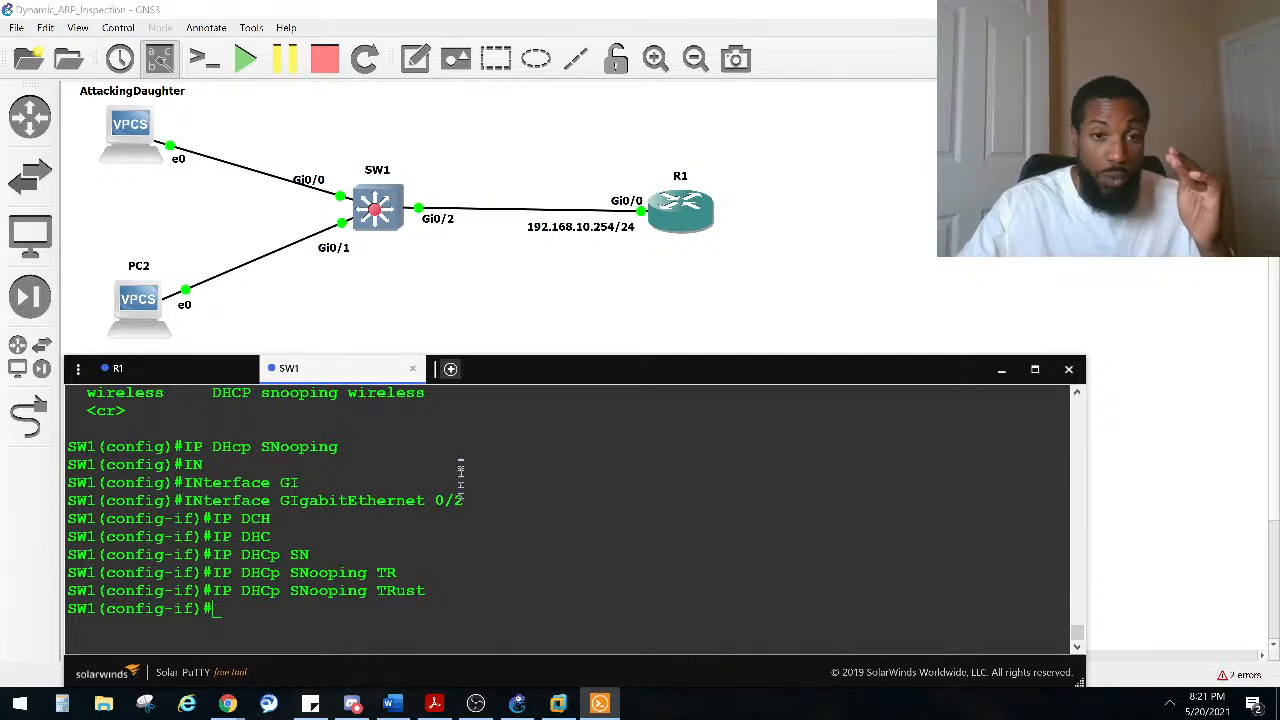
click(177, 368)
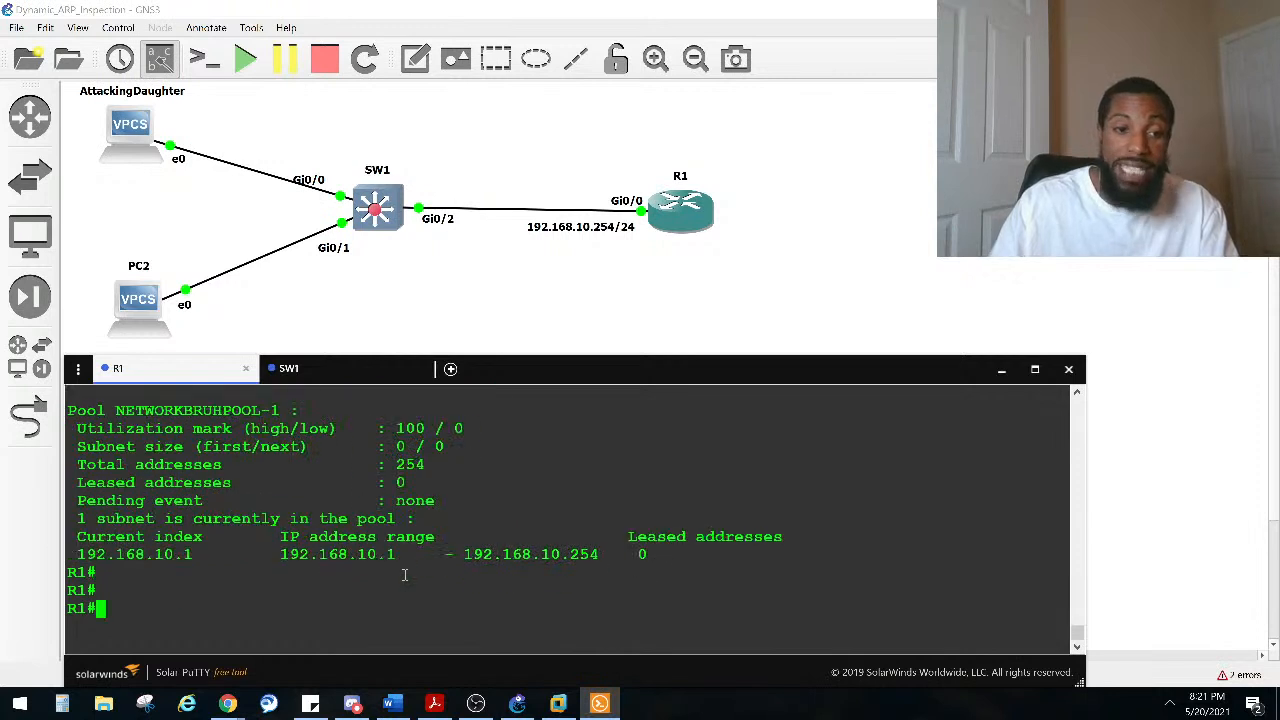
key(Return)
text(SHO IP )
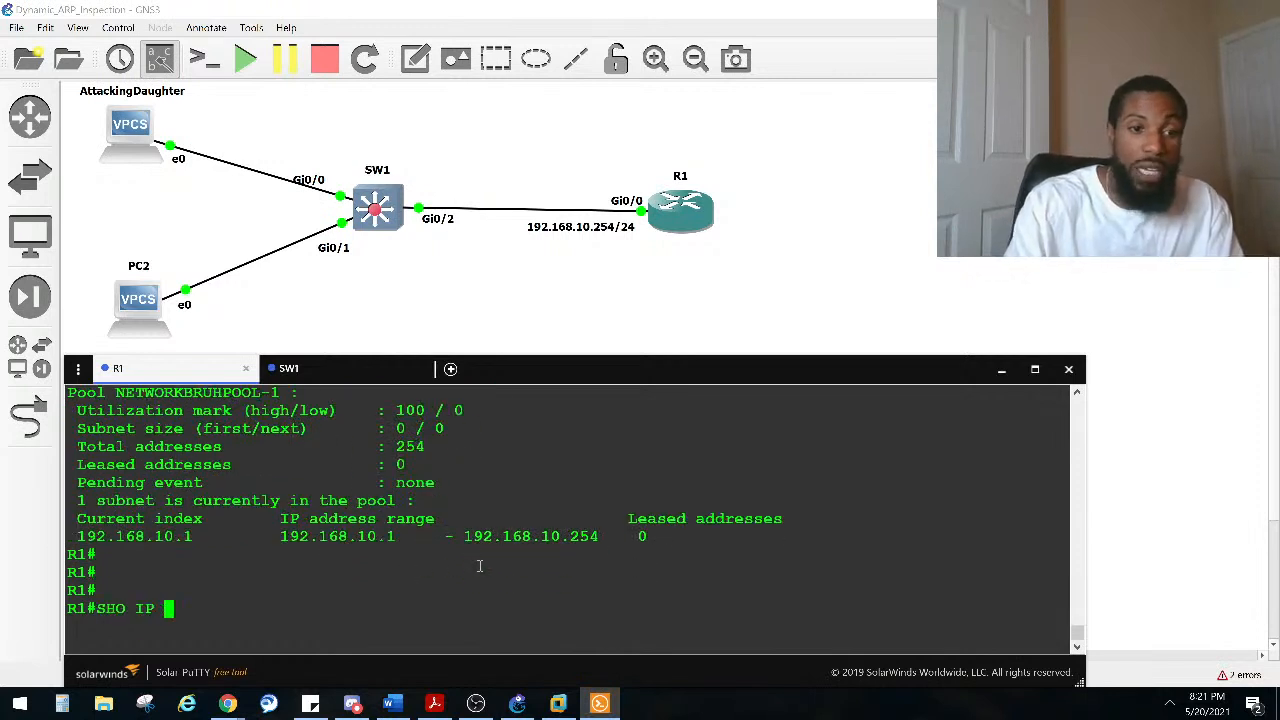
text(DHC)
key(Tab)
text(BI)
key(Tab)
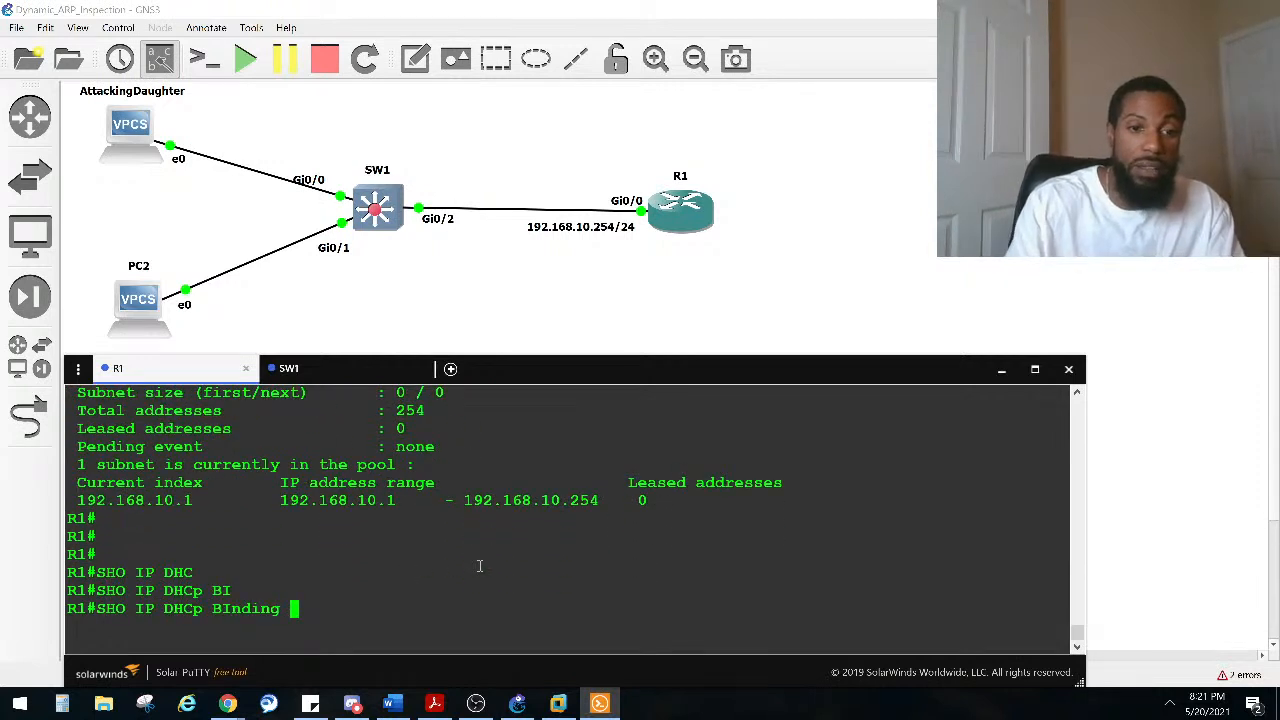
key(Return)
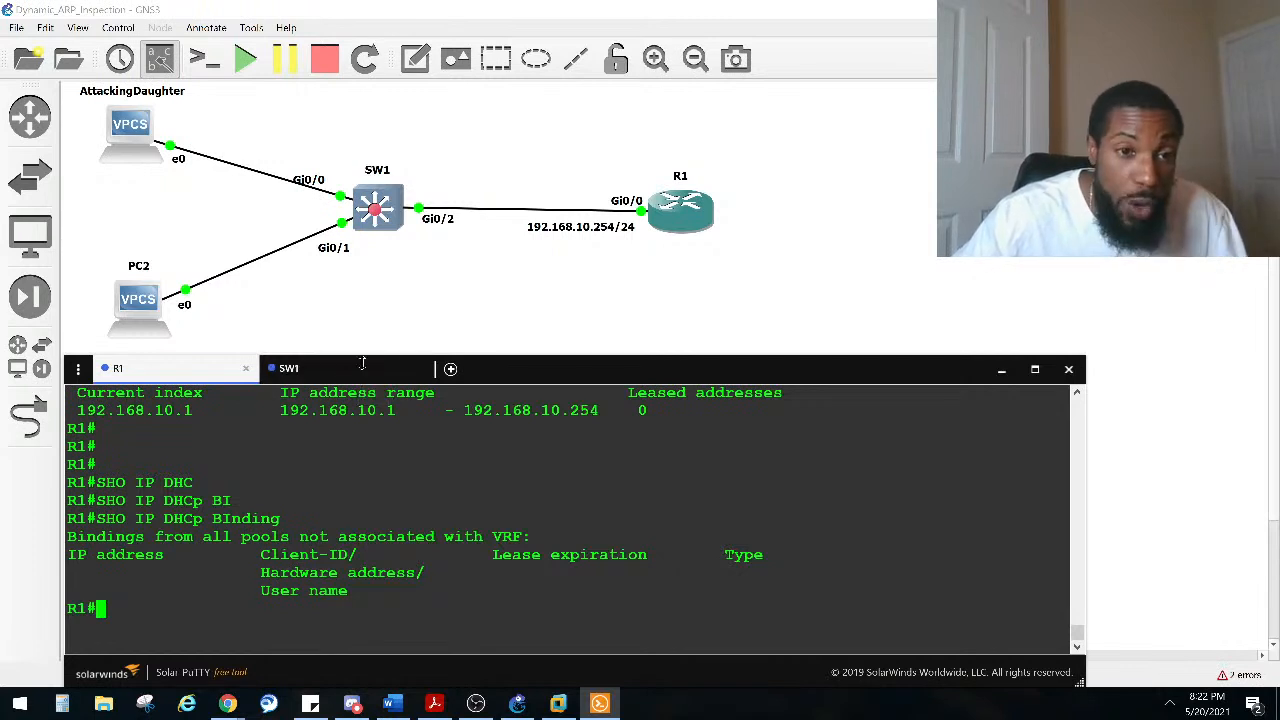
Step: Return to SW1, leave configuration mode, and display the DHCP snooping binding table
click(324, 382)
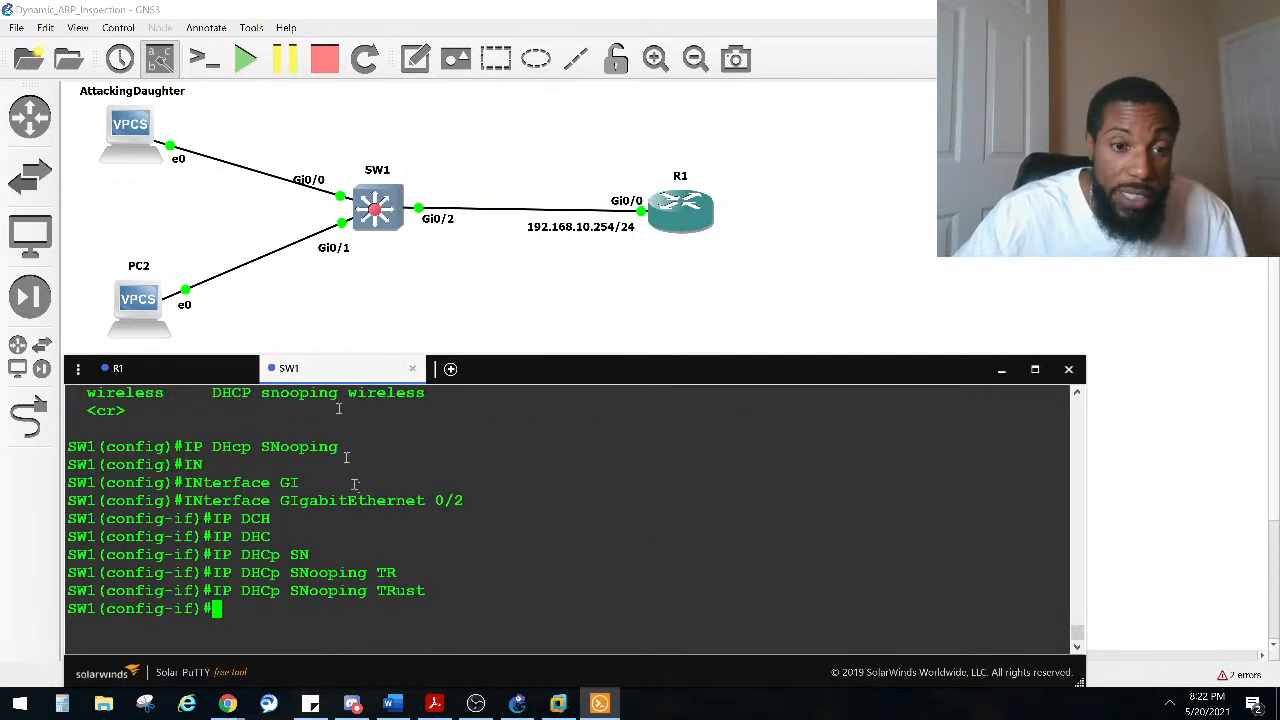
key(ctrl+z)
key(ctrl+z)
key(ctrl+z)
key(ctrl+z)
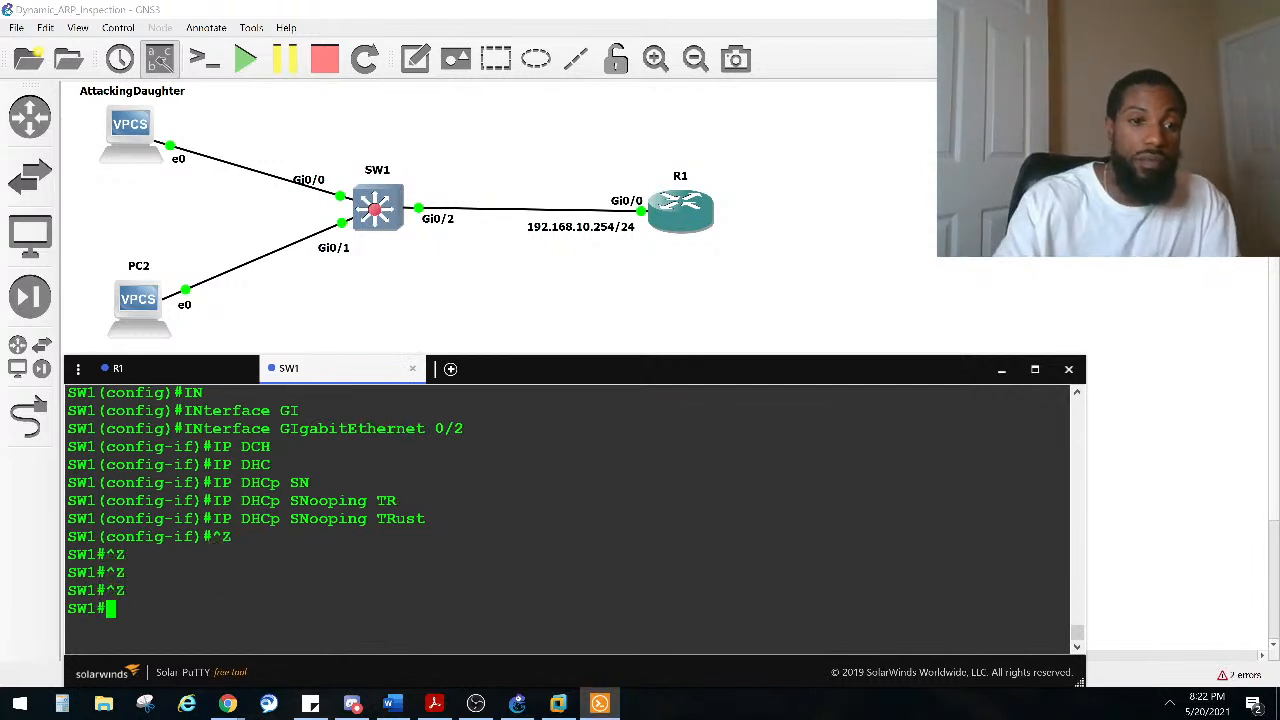
text(SHO IP DH)
key(Tab)
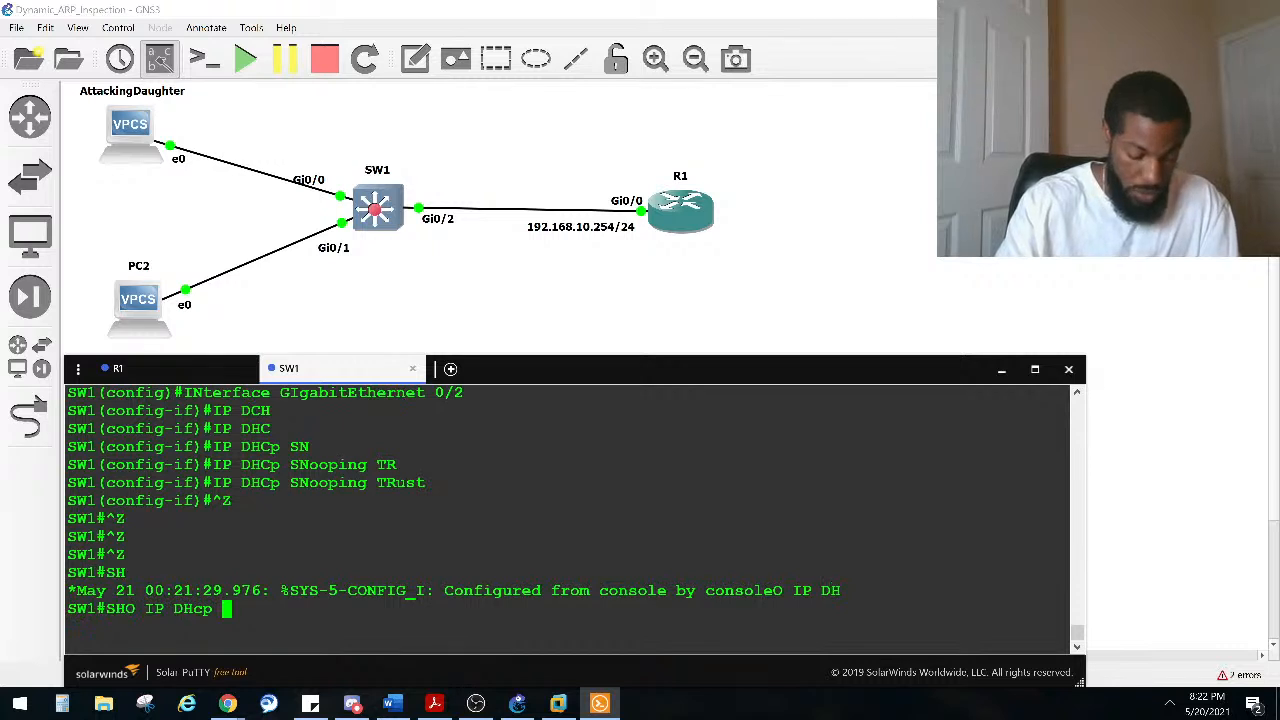
text(SN)
key(Tab)
text(BI)
key(Tab)
key(Return)
drag(430, 576, 62, 518)
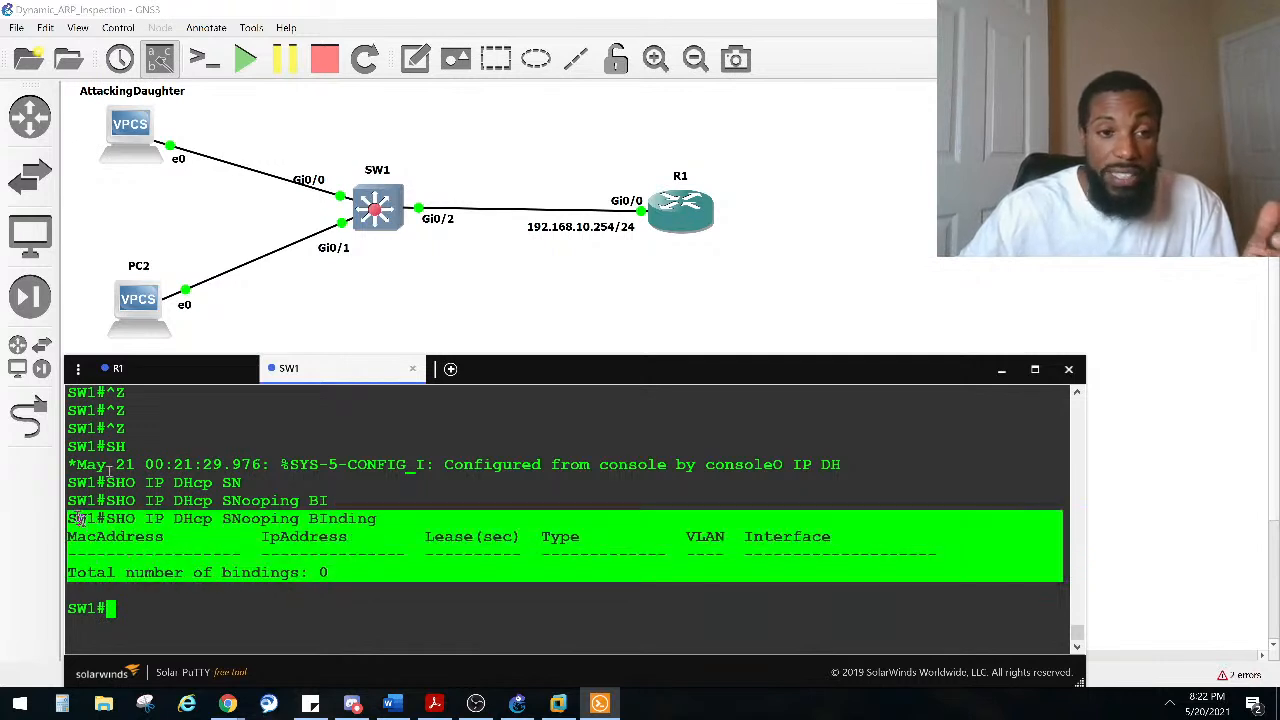
Step: Open PC2's console
click(155, 312)
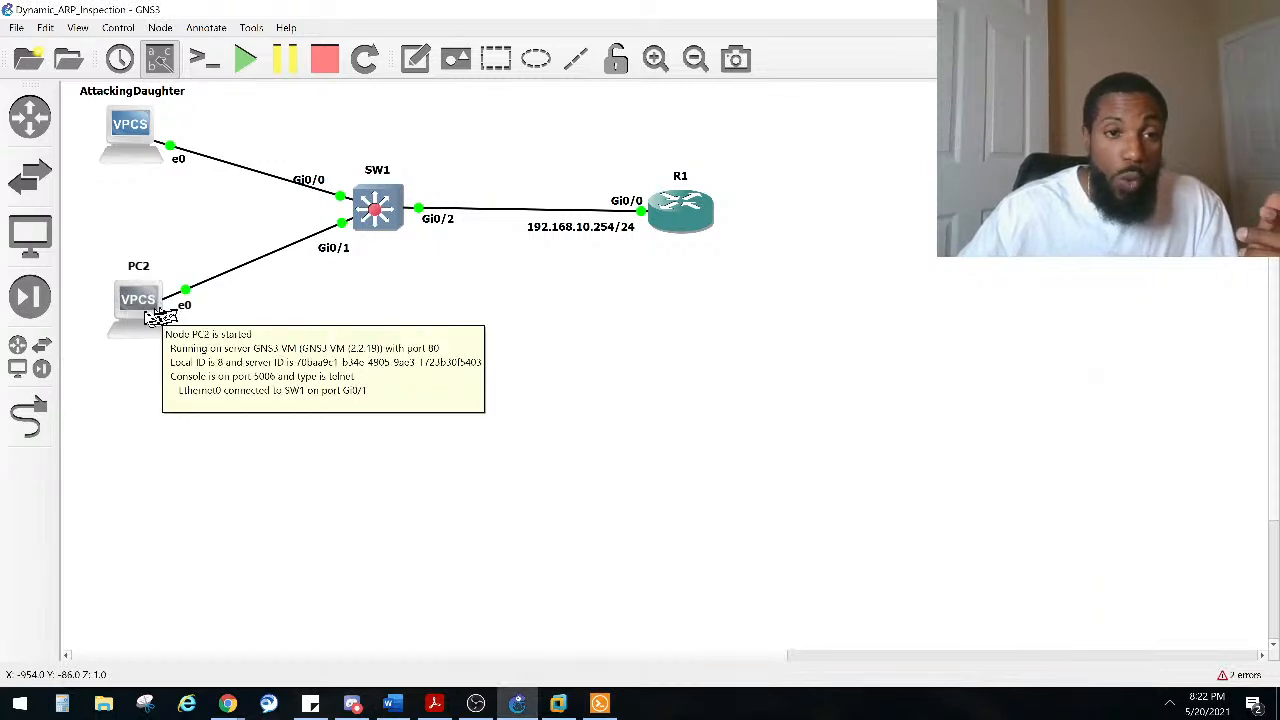
double_click(390, 208)
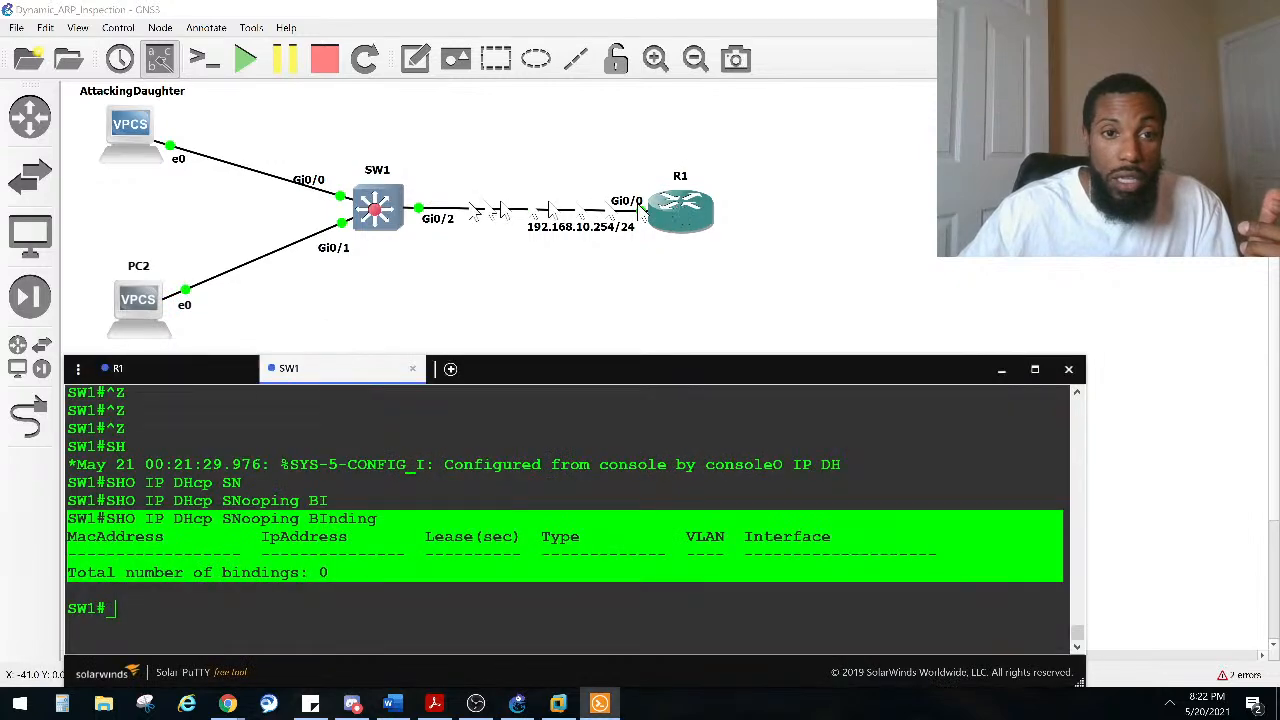
double_click(138, 305)
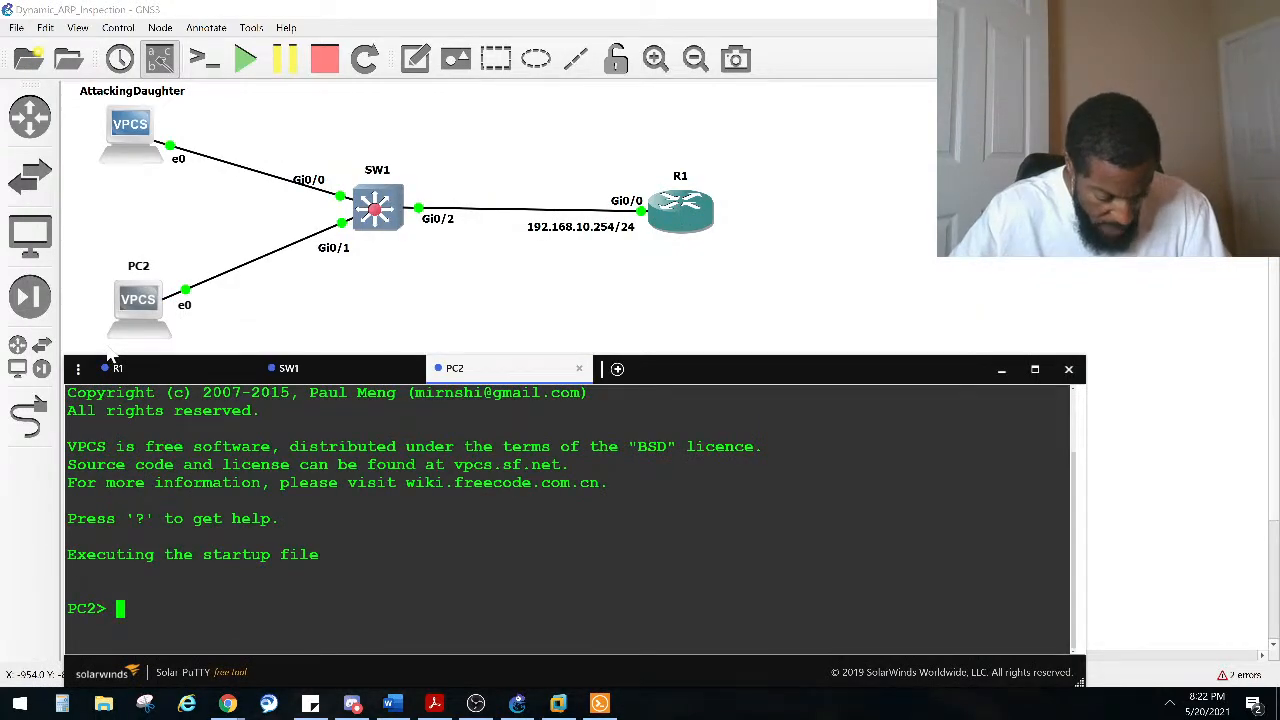
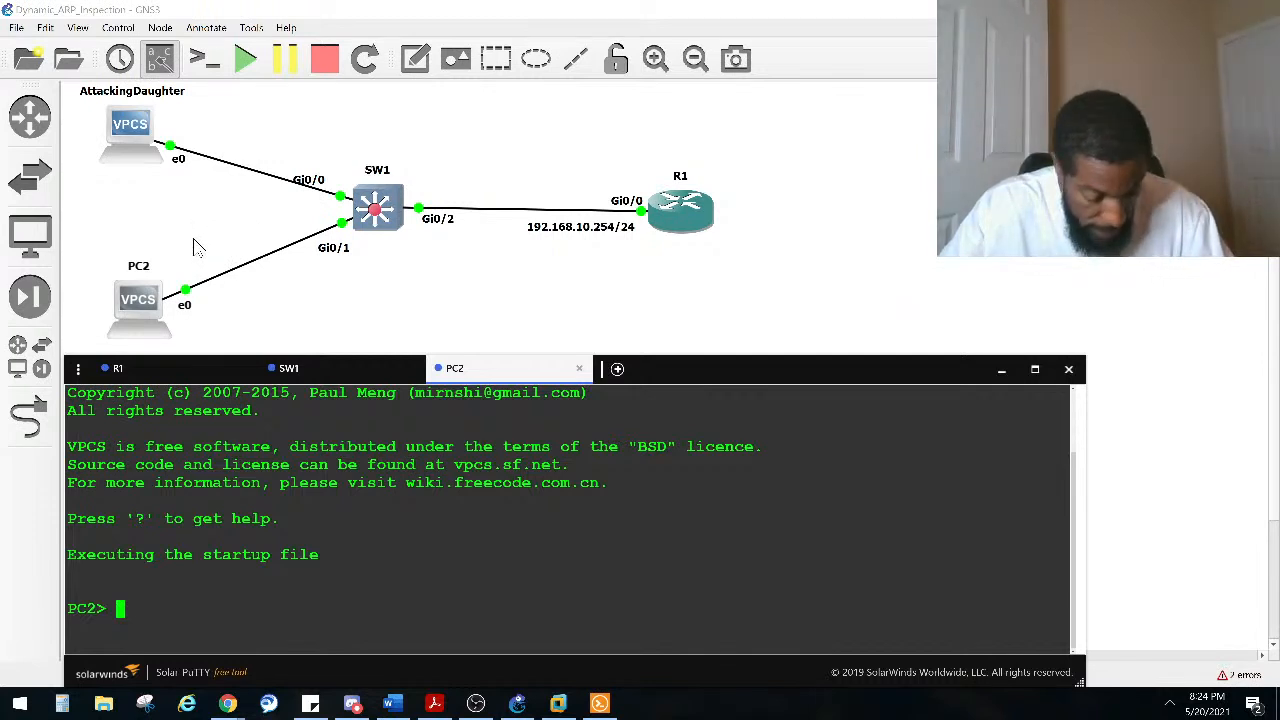
Step: Reposition the PC2 and R1 icons slightly in the topology
mouse_move(146, 302)
mouse_down()
mouse_move(128, 300)
mouse_move(138, 292)
mouse_up()
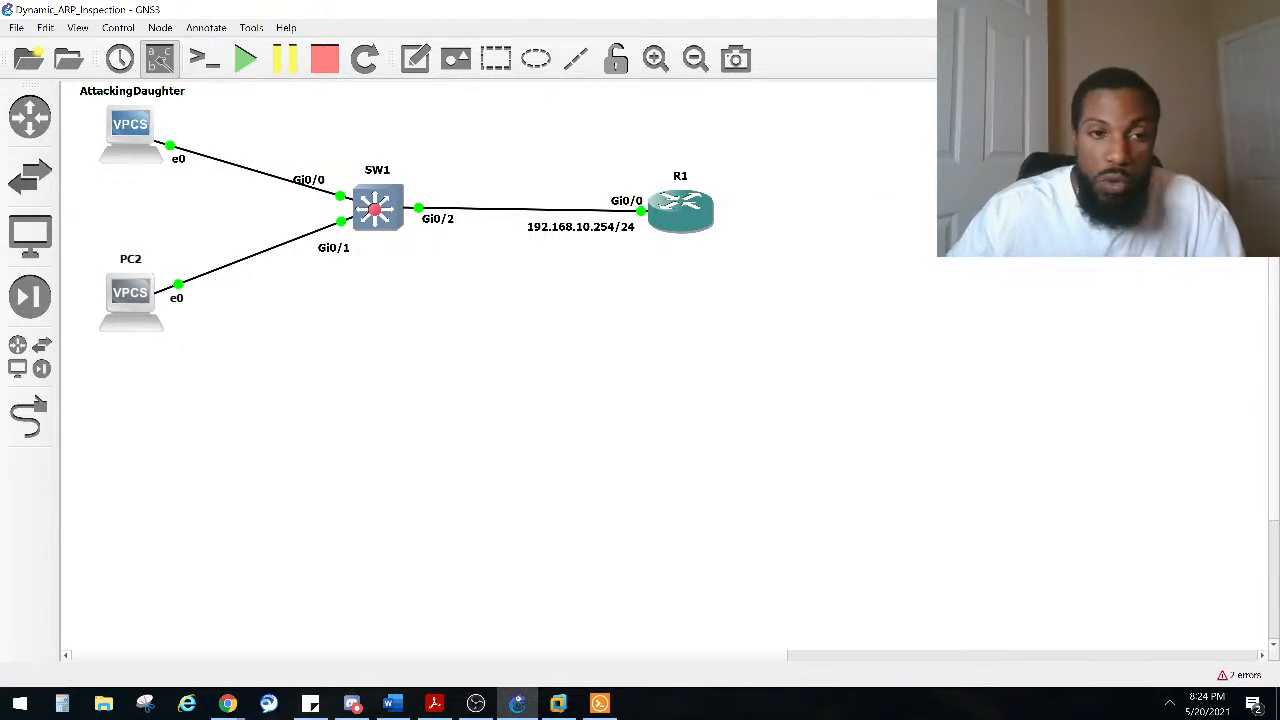
drag(128, 299, 123, 304)
drag(680, 208, 688, 205)
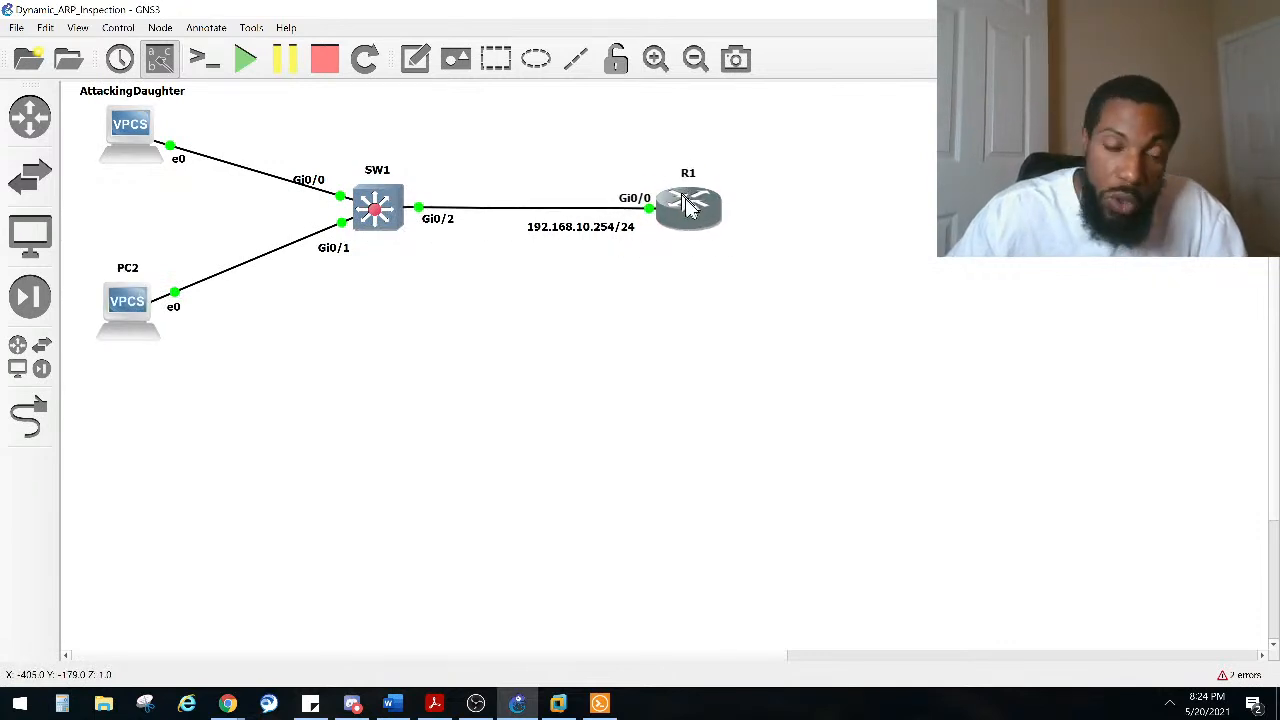
mouse_move(690, 210)
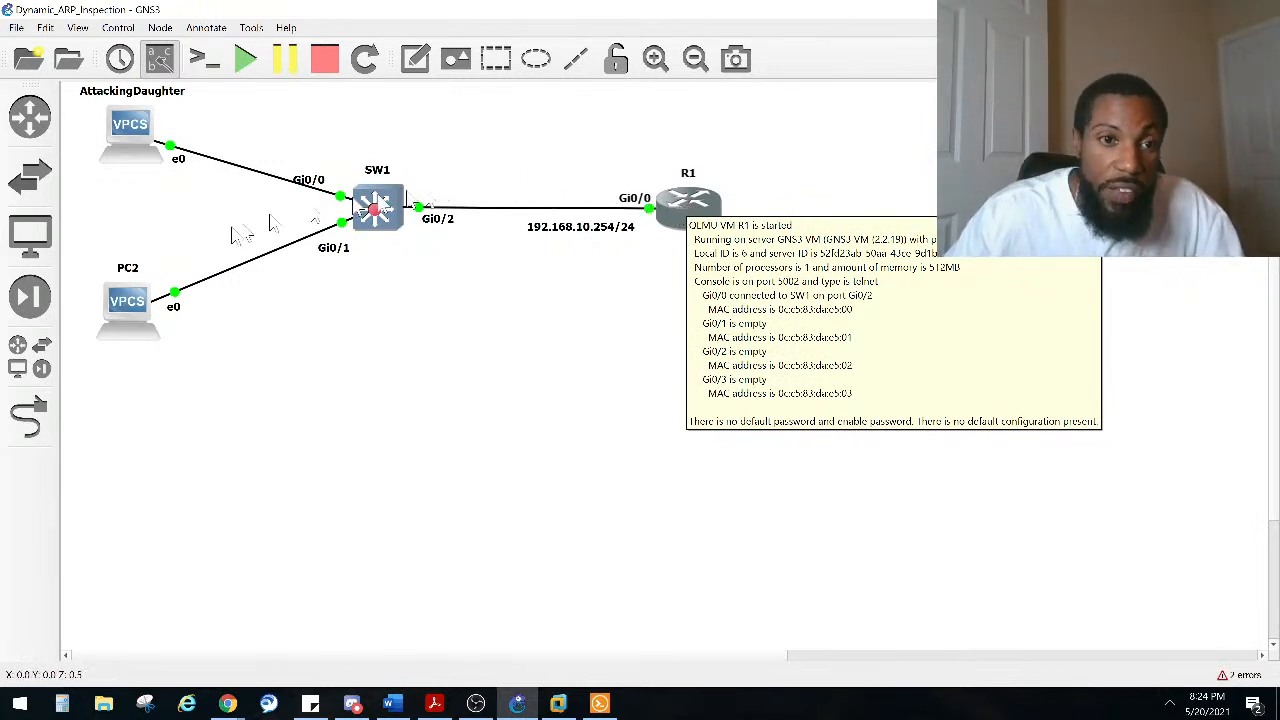
mouse_move(128, 318)
mouse_down()
mouse_move(124, 293)
mouse_move(127, 316)
mouse_up()
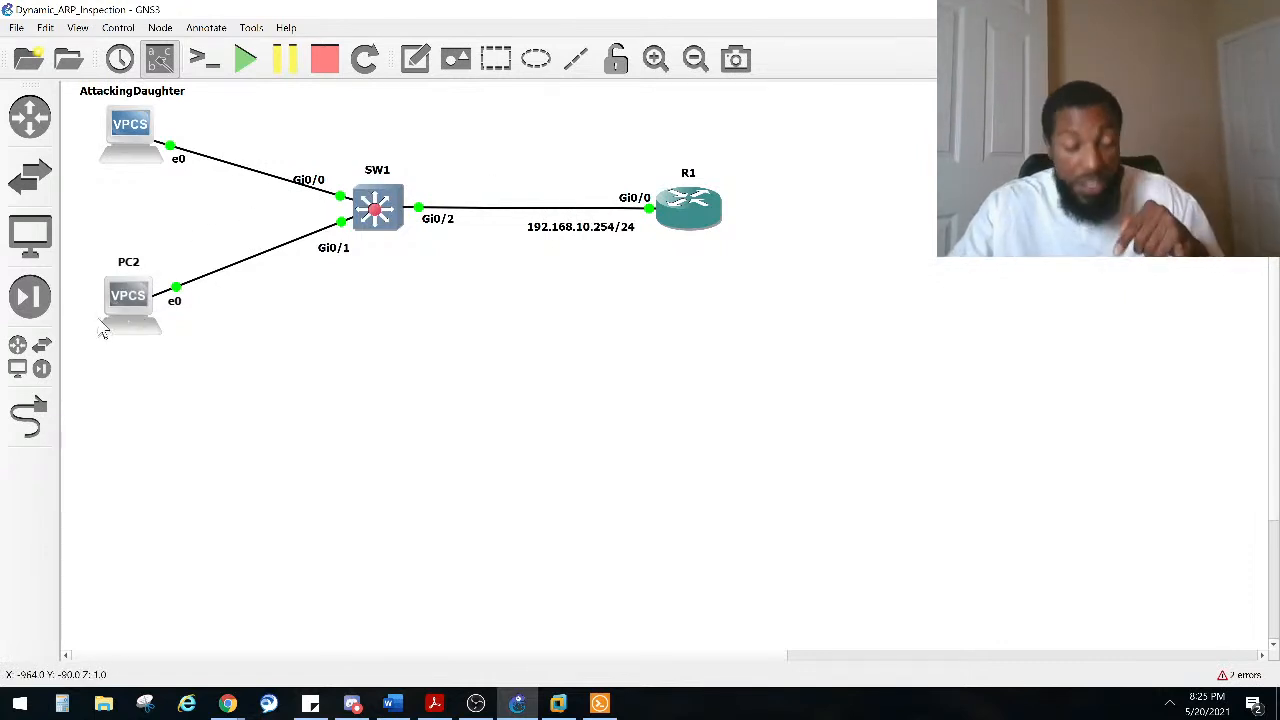
mouse_move(109, 311)
mouse_down()
mouse_move(113, 290)
mouse_move(104, 310)
mouse_up()
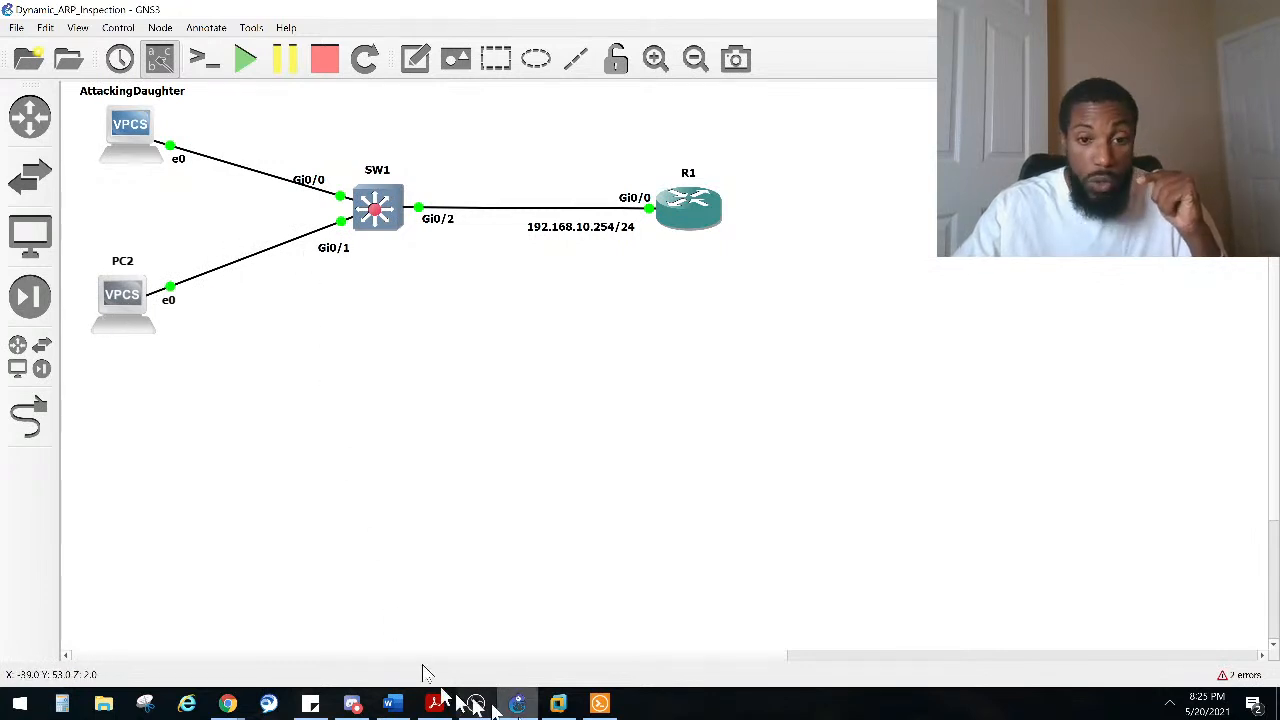
Step: Switch to SW1's console and enter global configuration mode
click(599, 703)
click(338, 371)
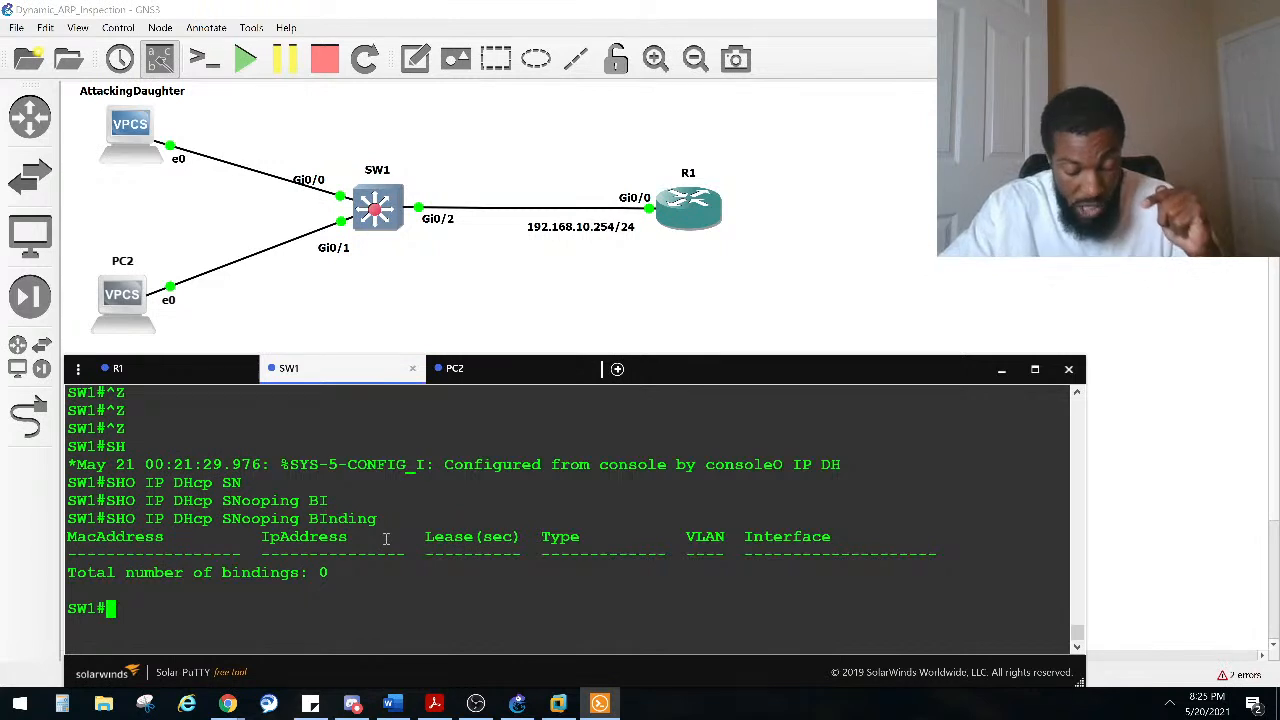
text(CONF)
key(Tab)
text(T)
key(Tab)
key(Return)
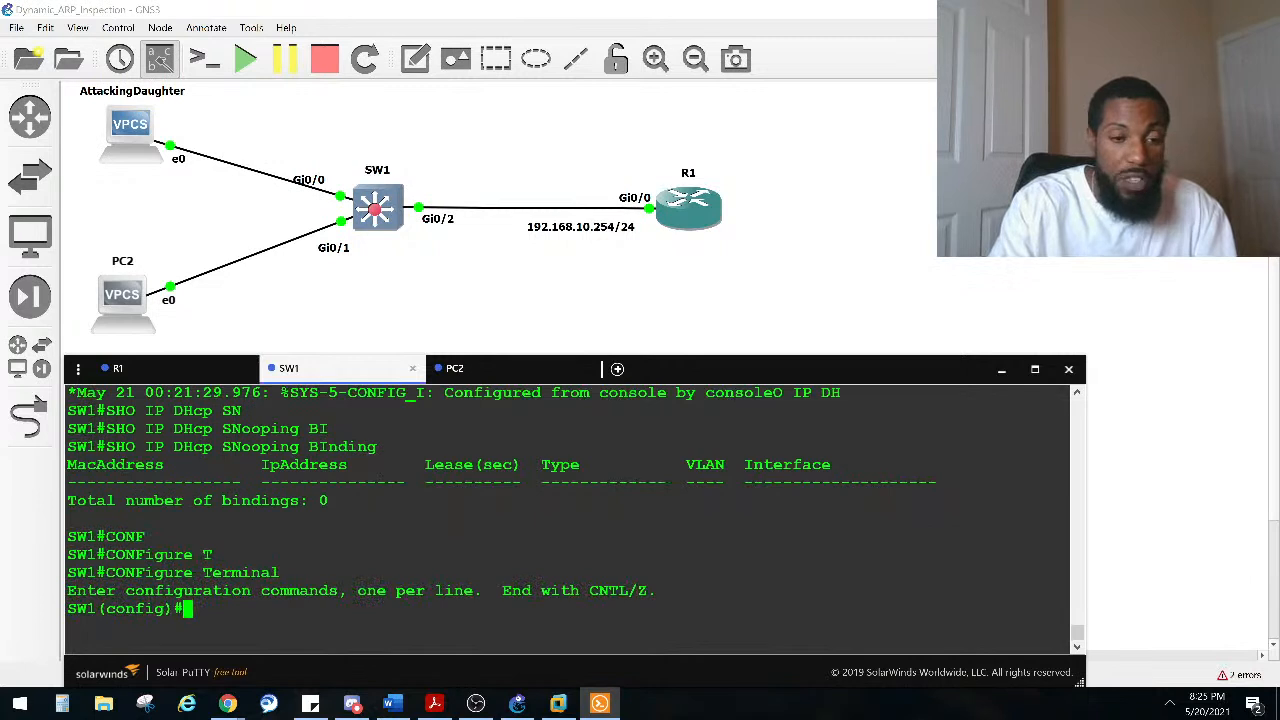
Step: Enable Dynamic ARP Inspection on VLAN 1, checking the available options along the way
text(IP AR)
key(Tab)
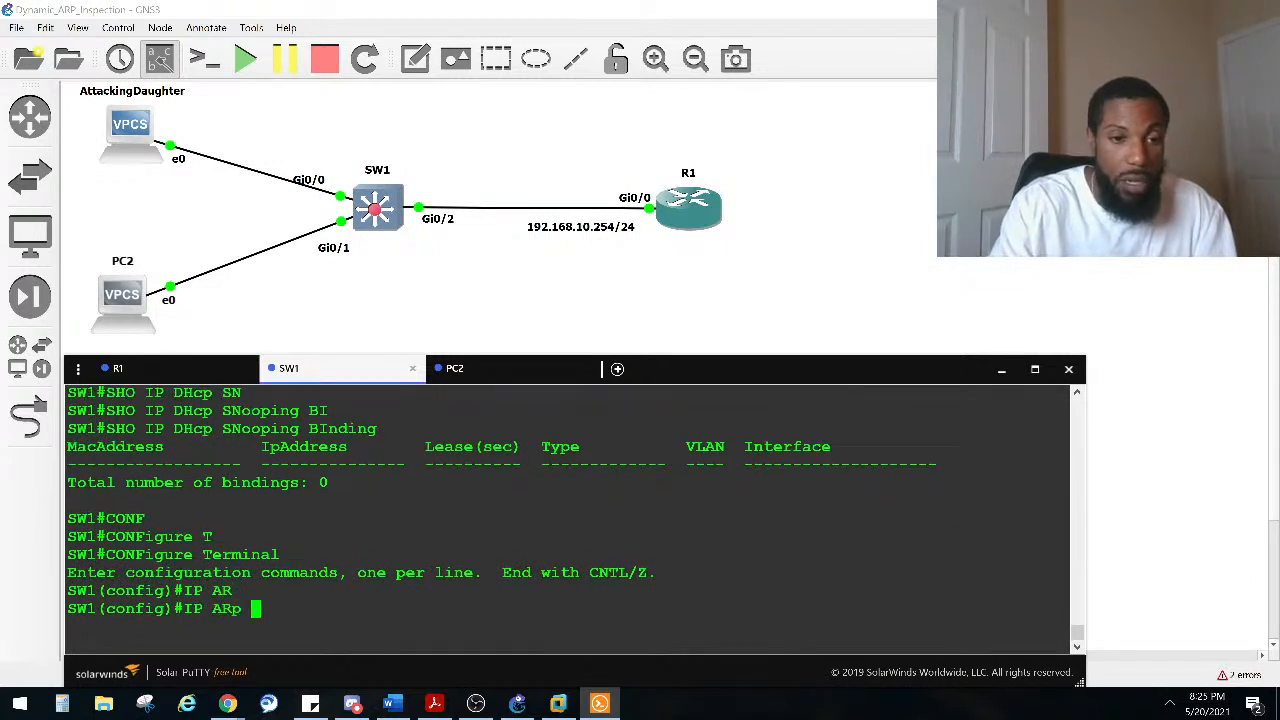
text(IN)
key(Tab)
text(S)
key(Tab)
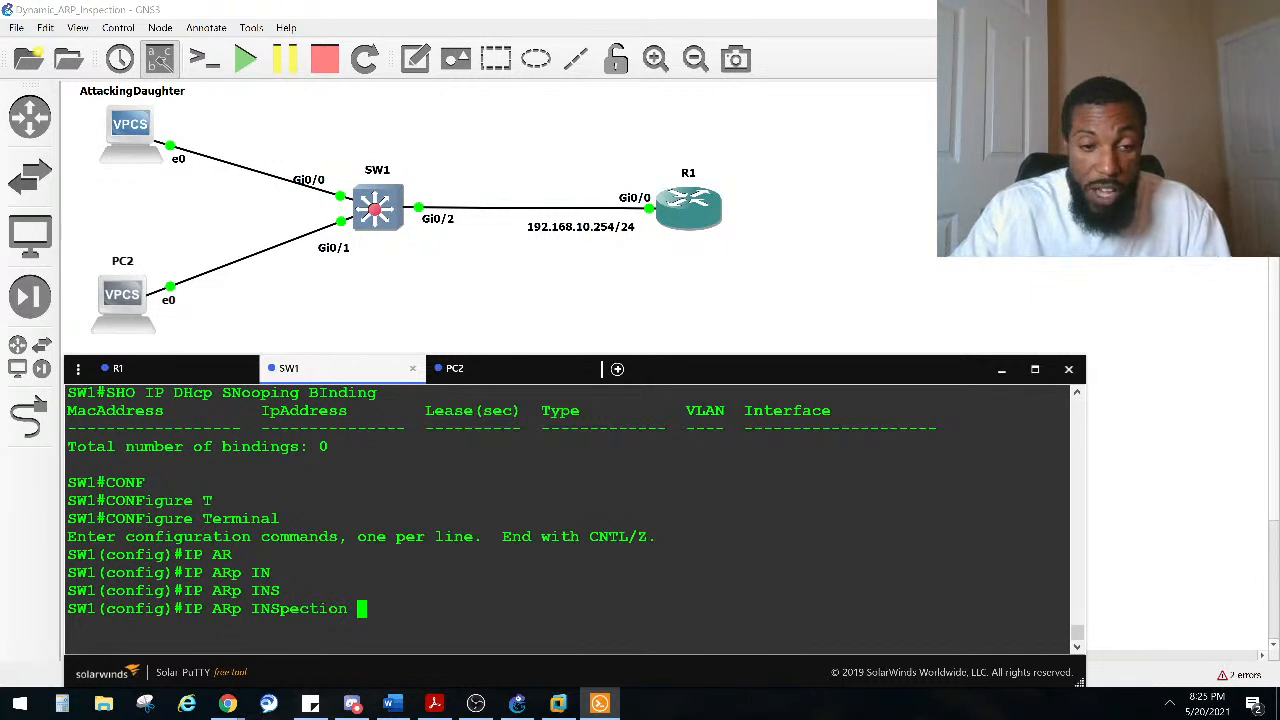
text(?)
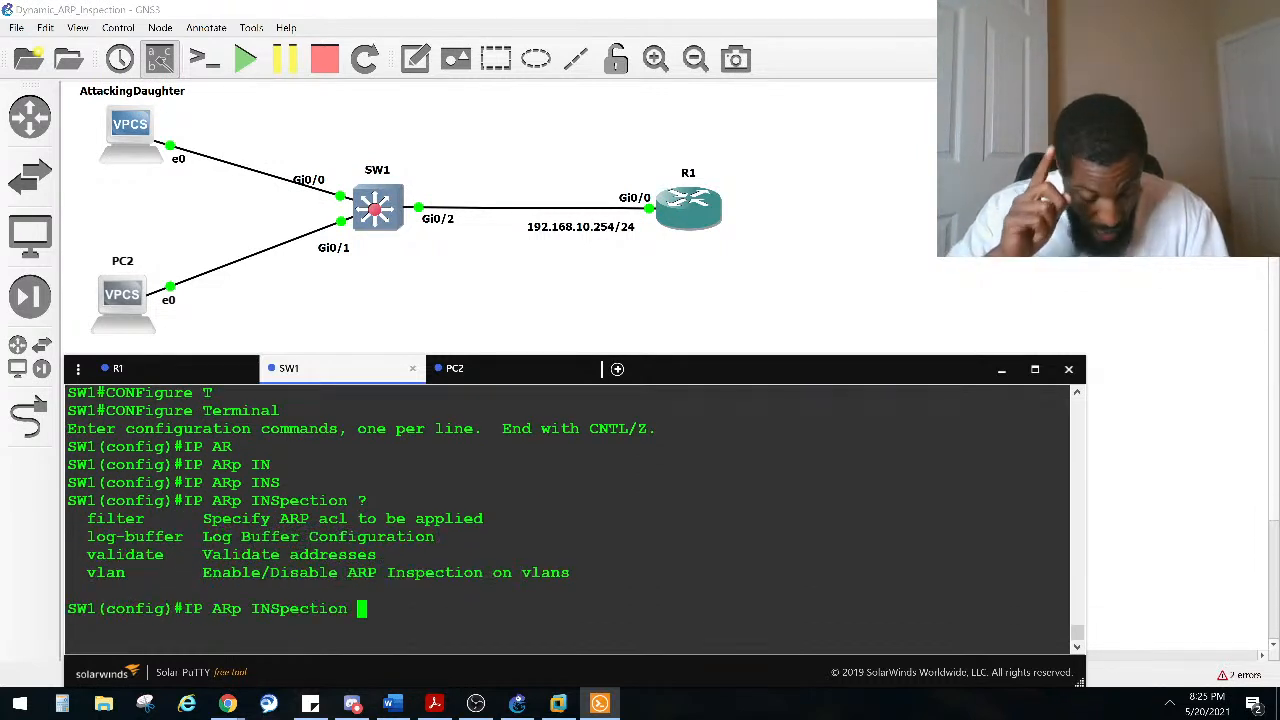
text(V)
key(Tab)
text(L)
key(Tab)
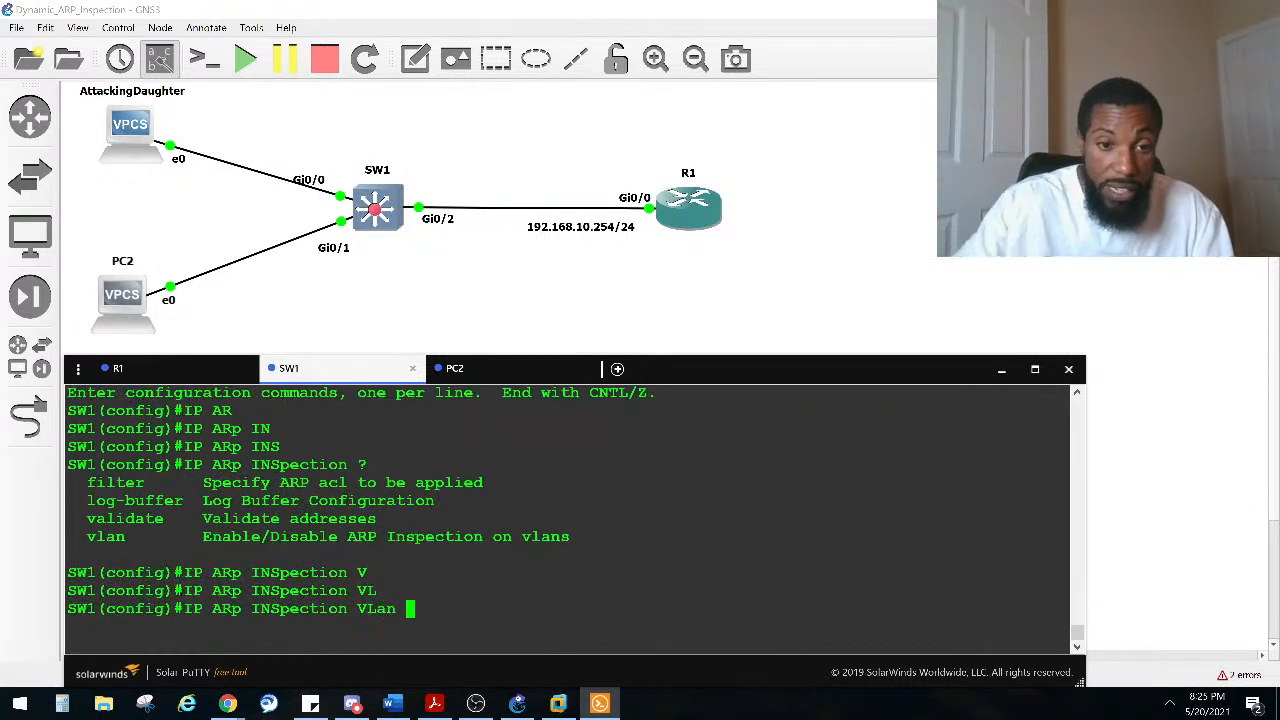
text(1 )
text(?)
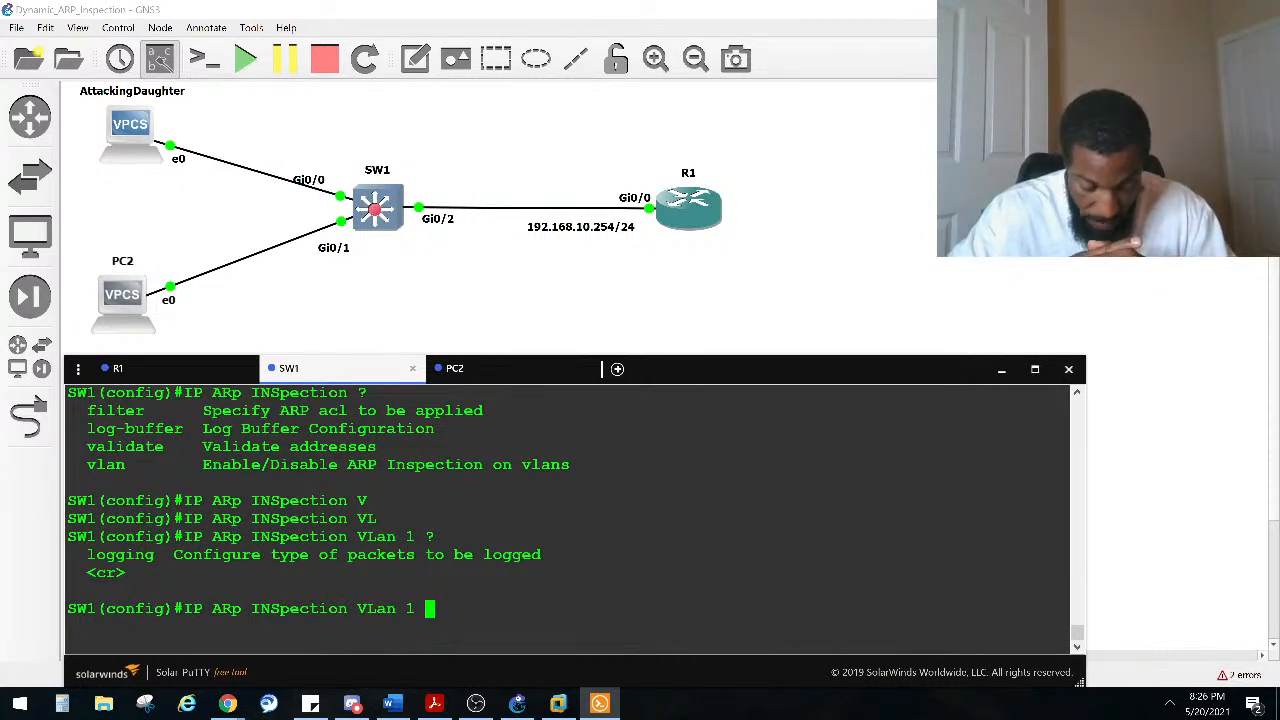
key(Return)
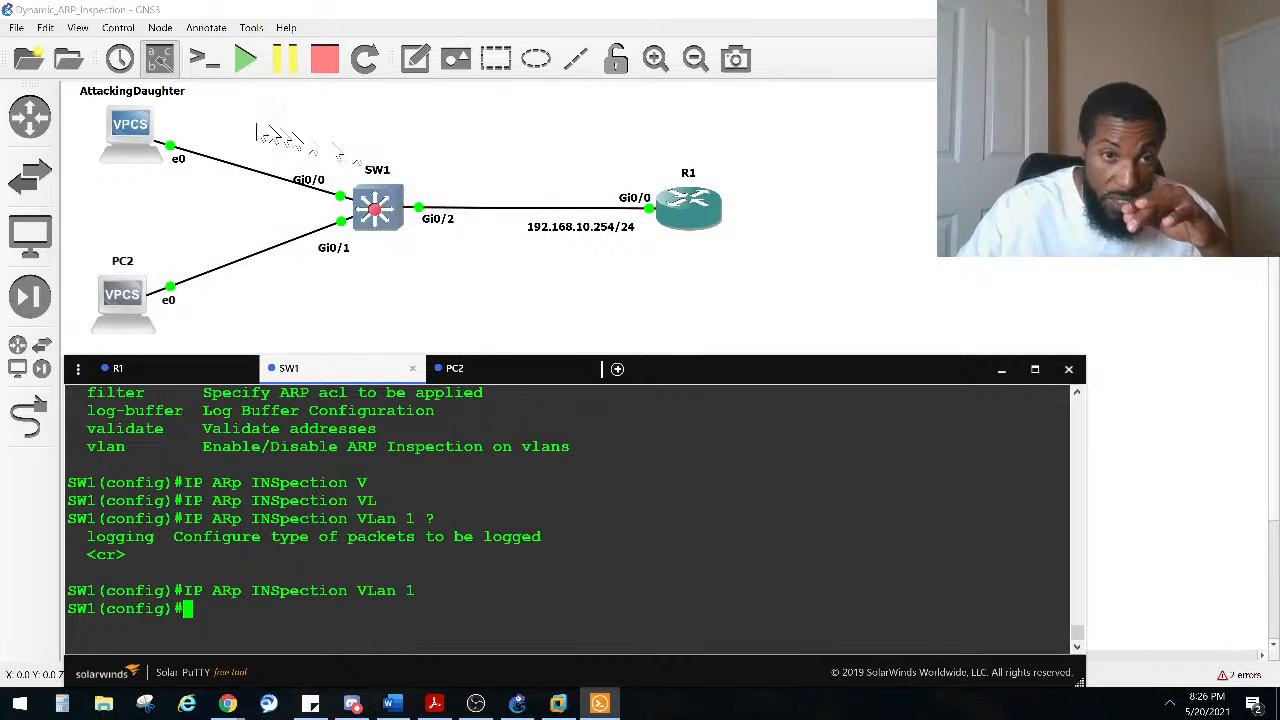
Step: Nudge the AttackingDaughter icon slightly and return to SW1's console
mouse_move(140, 135)
mouse_down()
mouse_move(137, 148)
mouse_move(141, 131)
mouse_up()
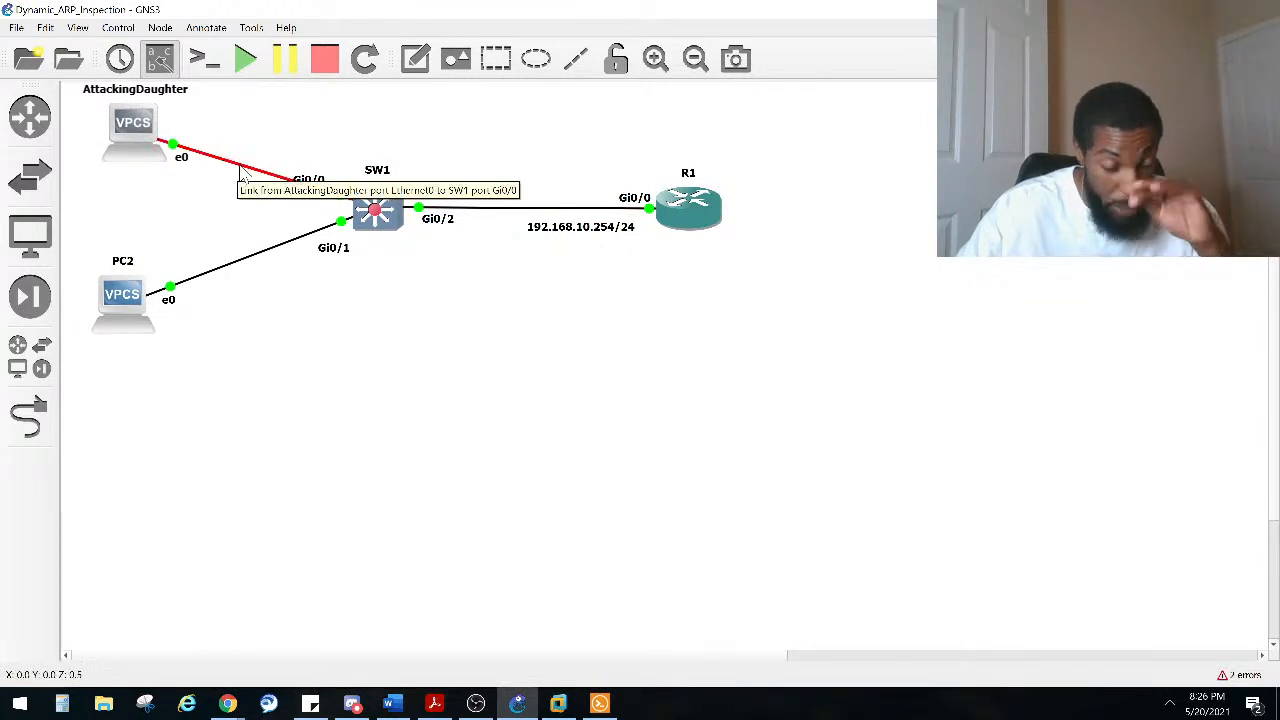
click(599, 704)
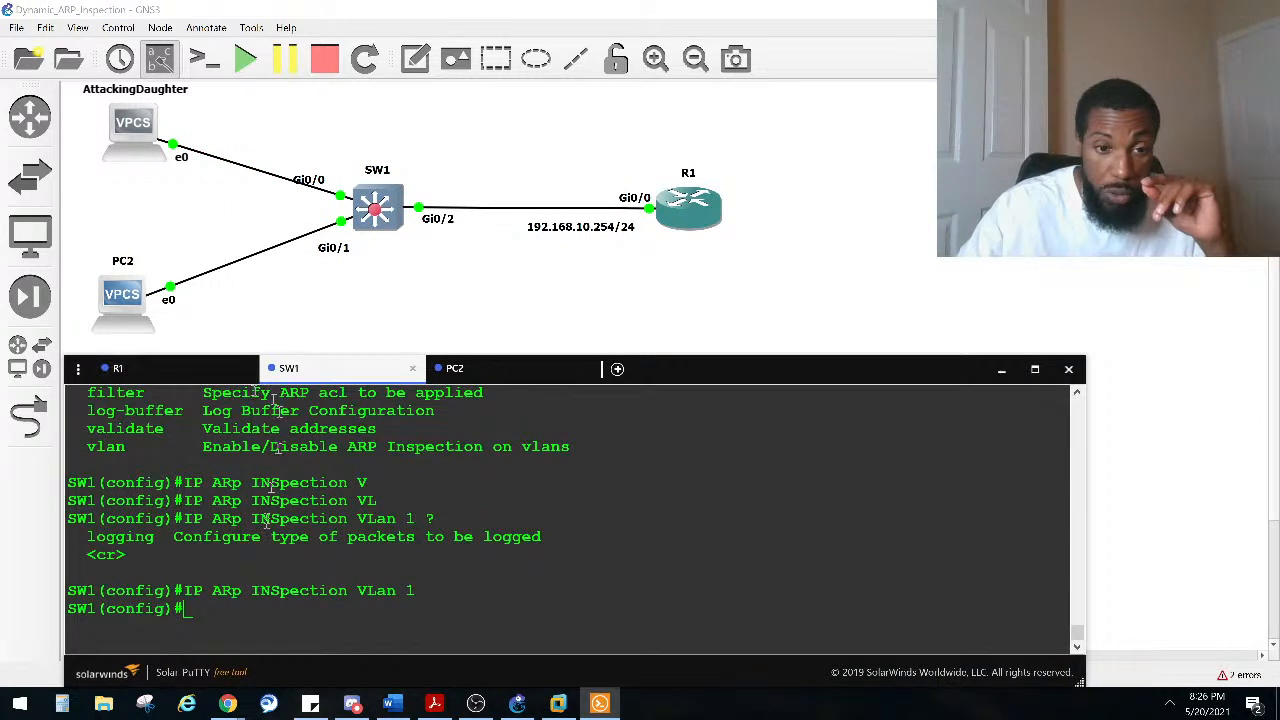
key(Return)
key(Return)
key(Return)
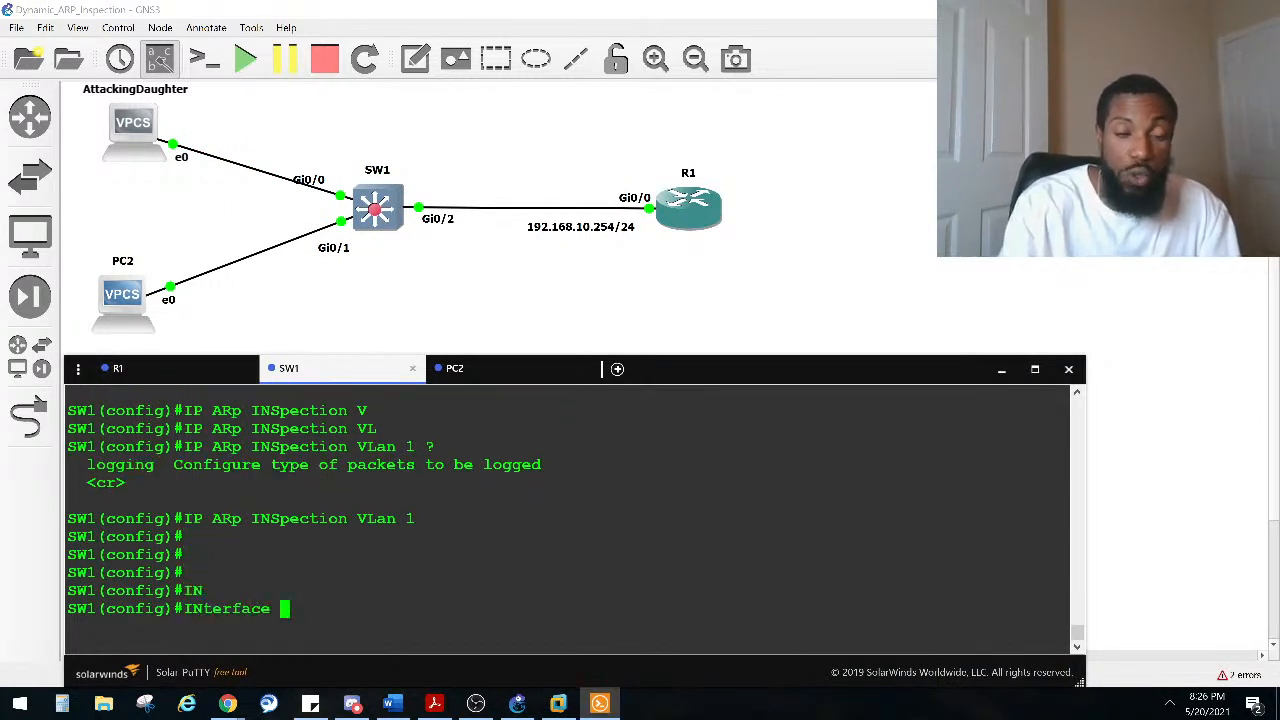
Step: Set interfaces GigabitEthernet 0/1-2 as trusted for ARP inspection, then leave configuration mode
text(R)
key(Tab)
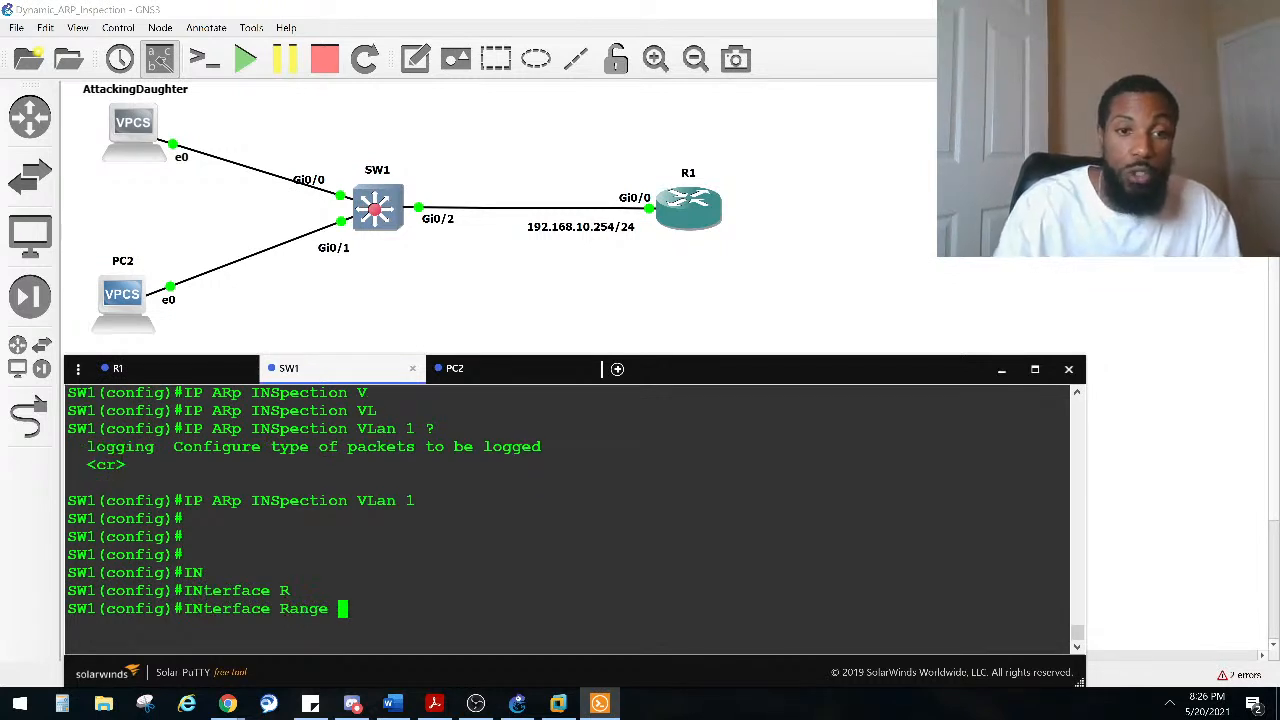
text(GI)
key(Tab)
text(0/)
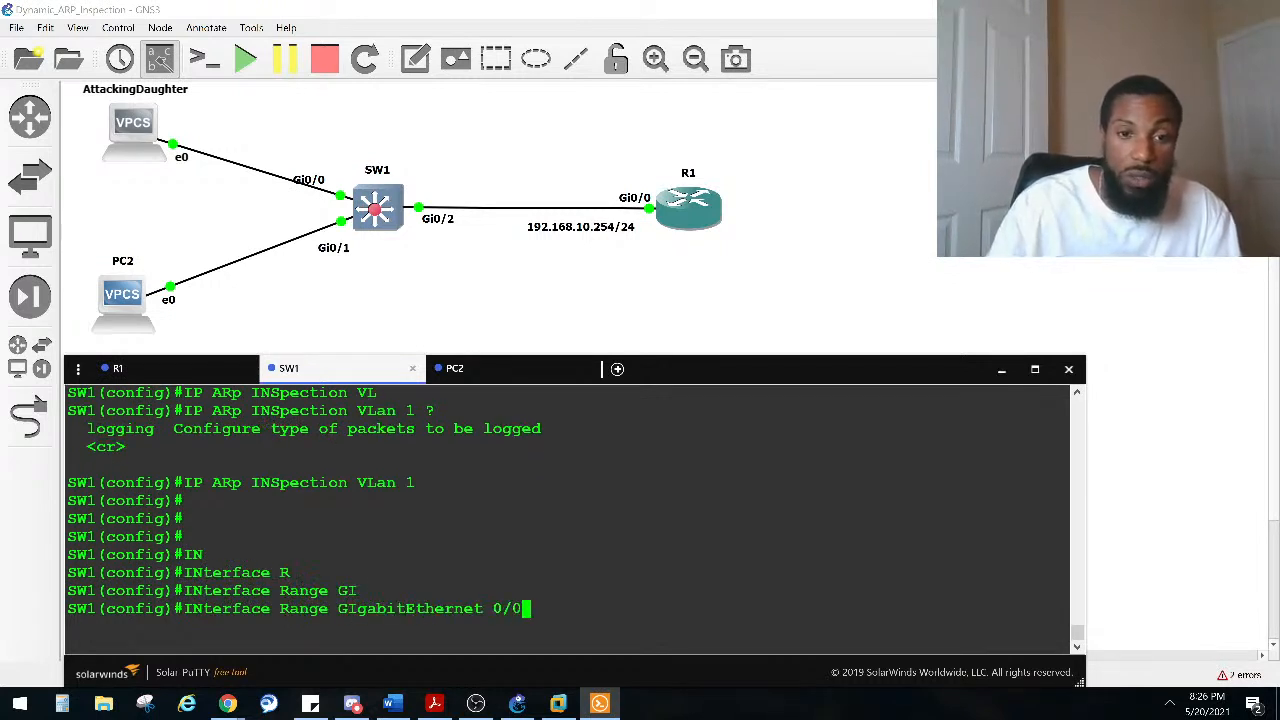
text(1-2)
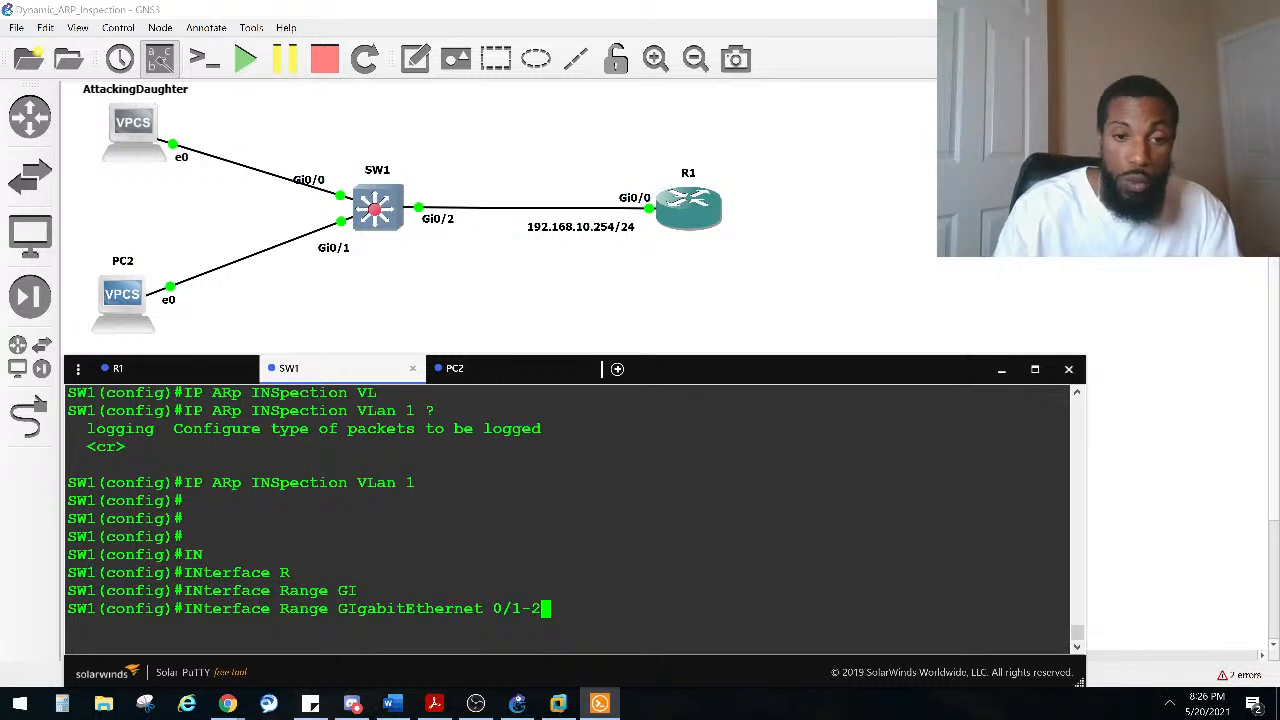
key(Return)
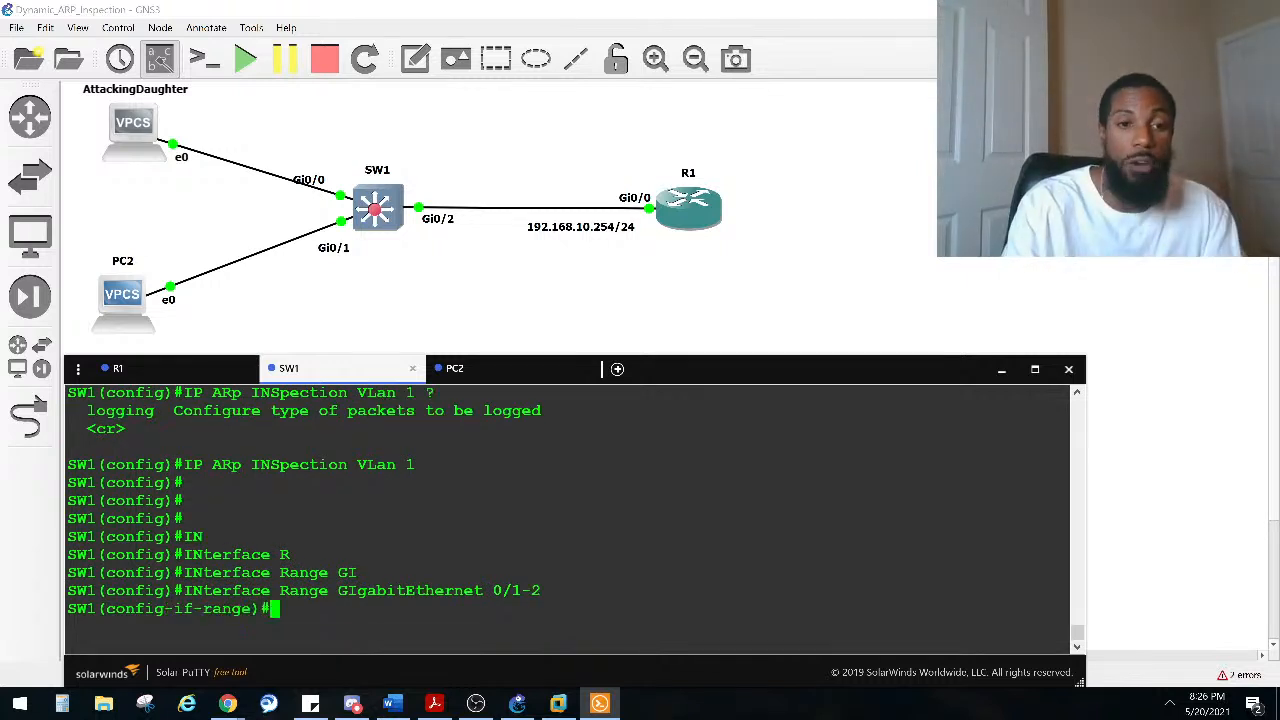
text(IP )
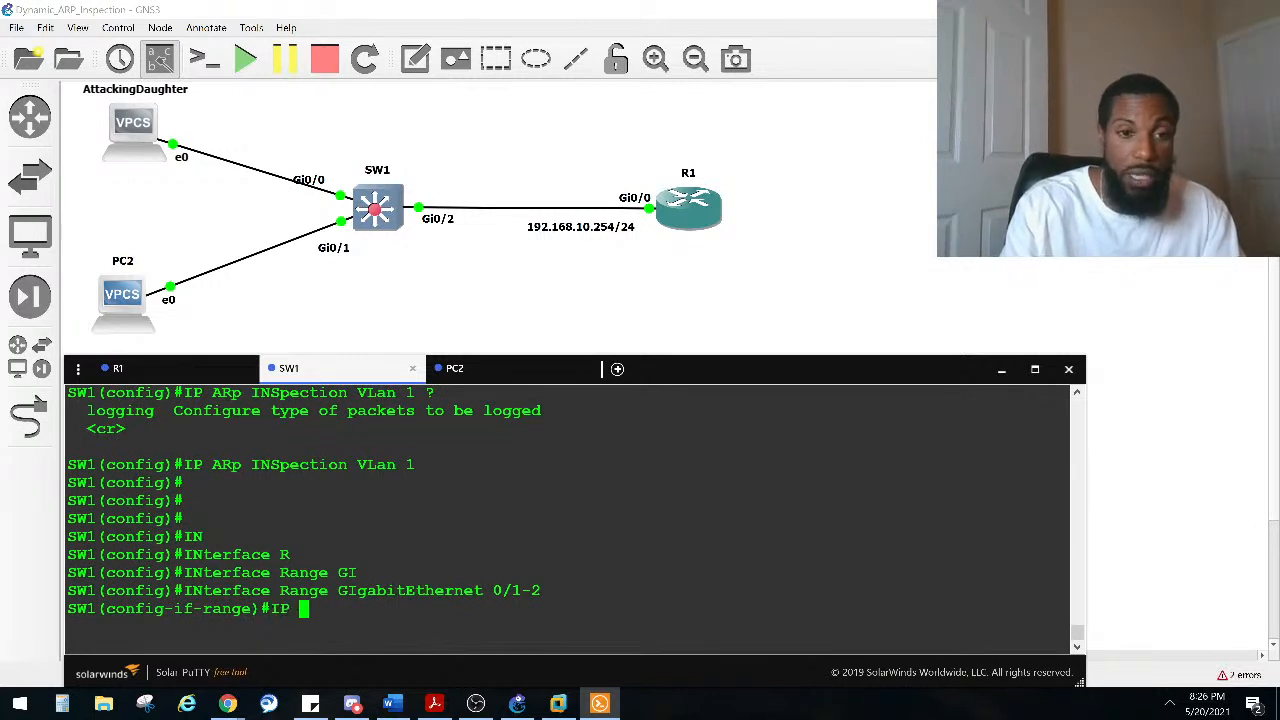
text(AR)
key(Tab)
text(IN)
key(Tab)
text(TR)
key(Tab)
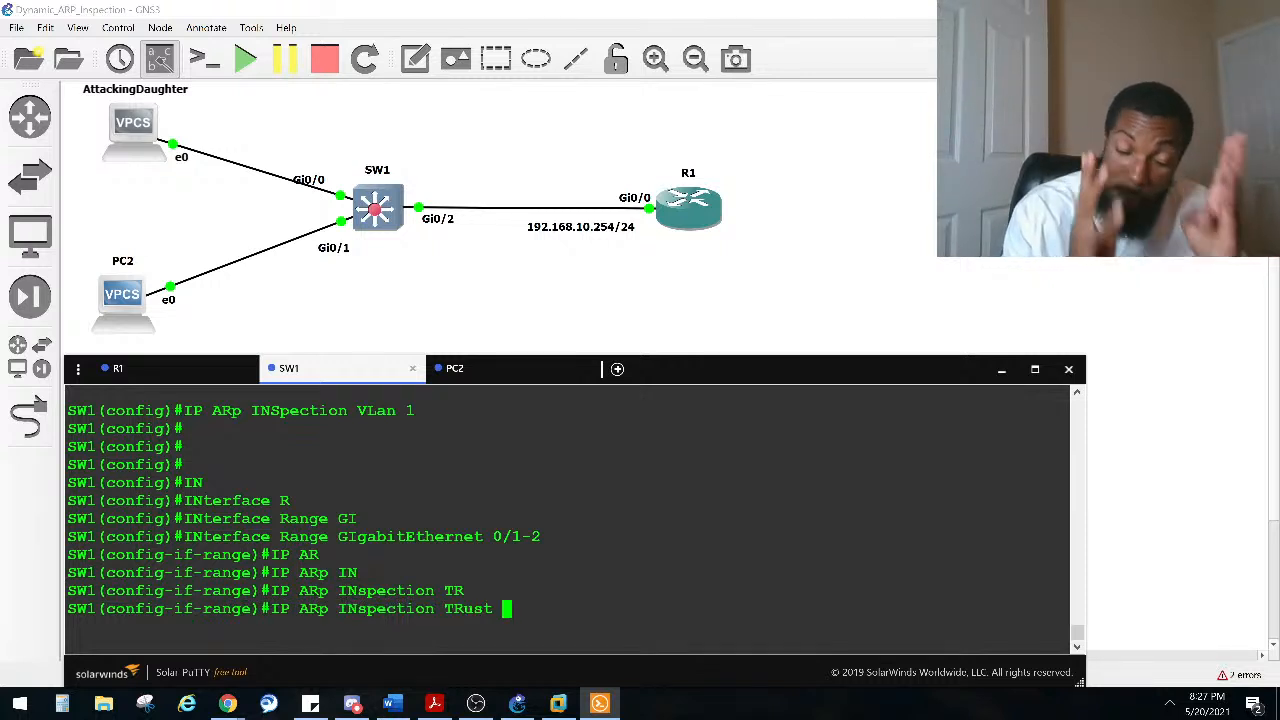
key(Return)
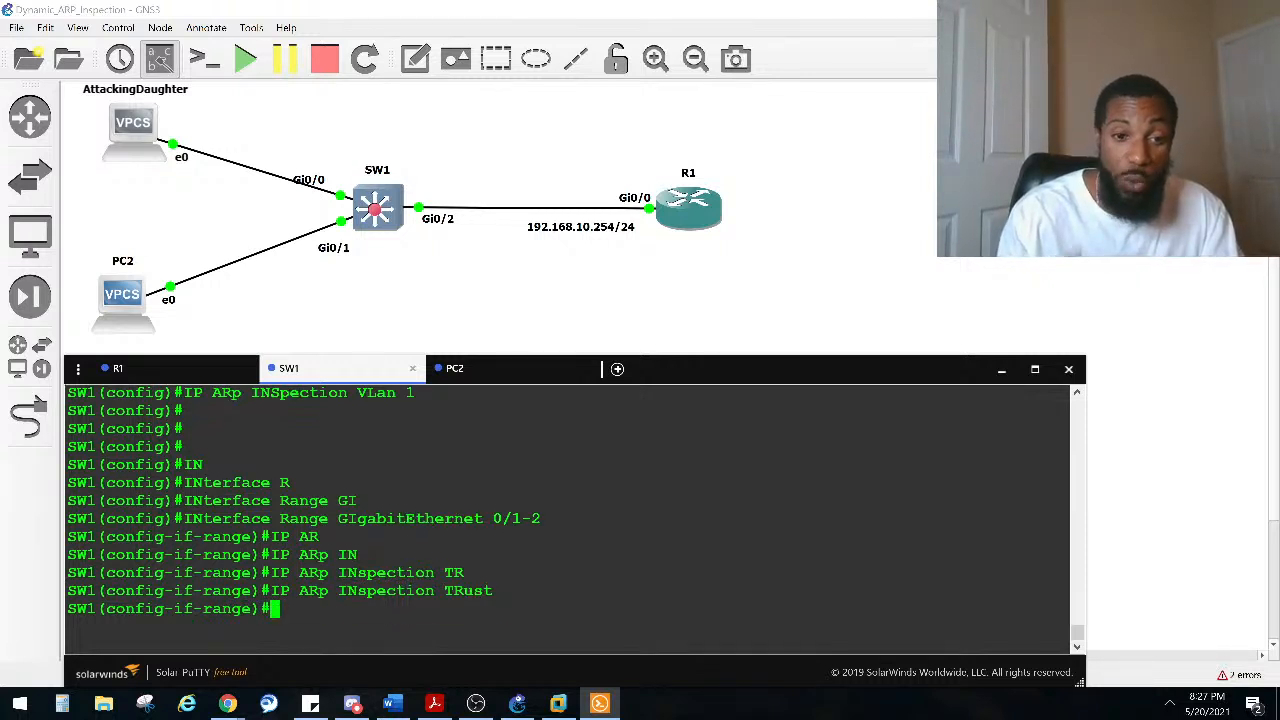
key(ctrl+z)
key(Return)
key(Return)
key(Return)
key(Return)
key(Return)
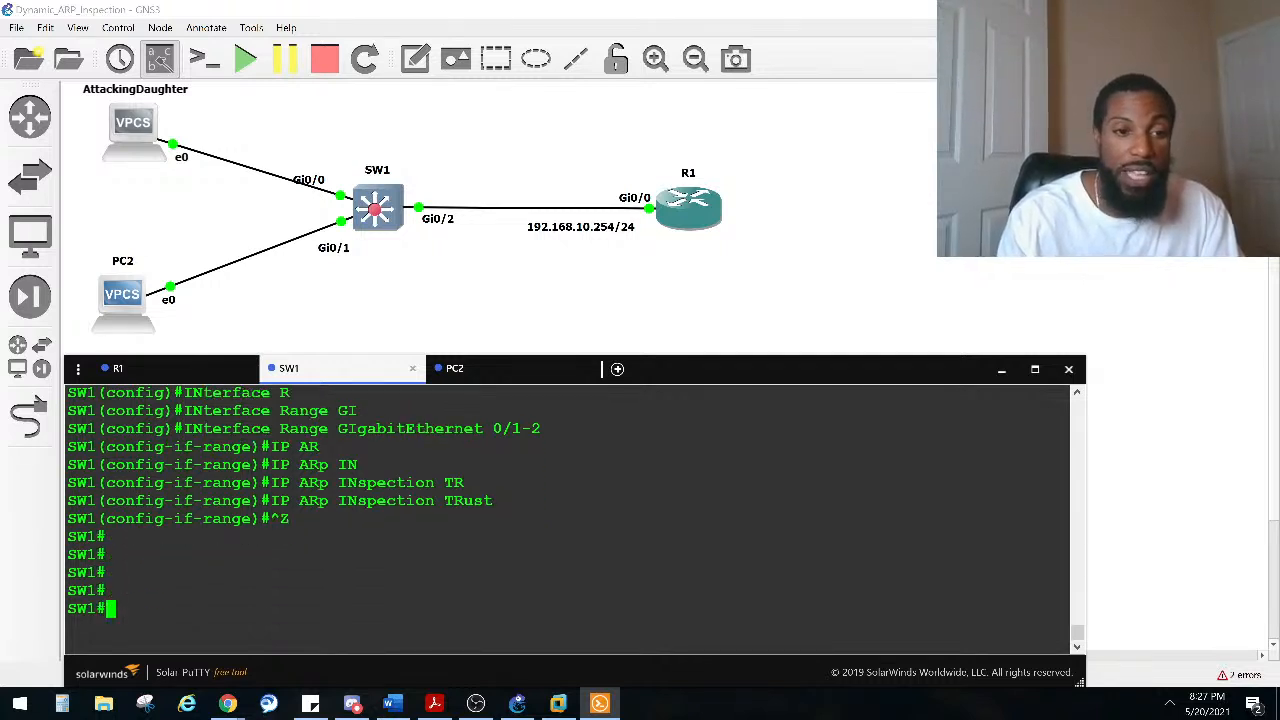
Step: Display the ARP entries for interface GigabitEthernet 0/1 on SW1
text(SHO IP AR)
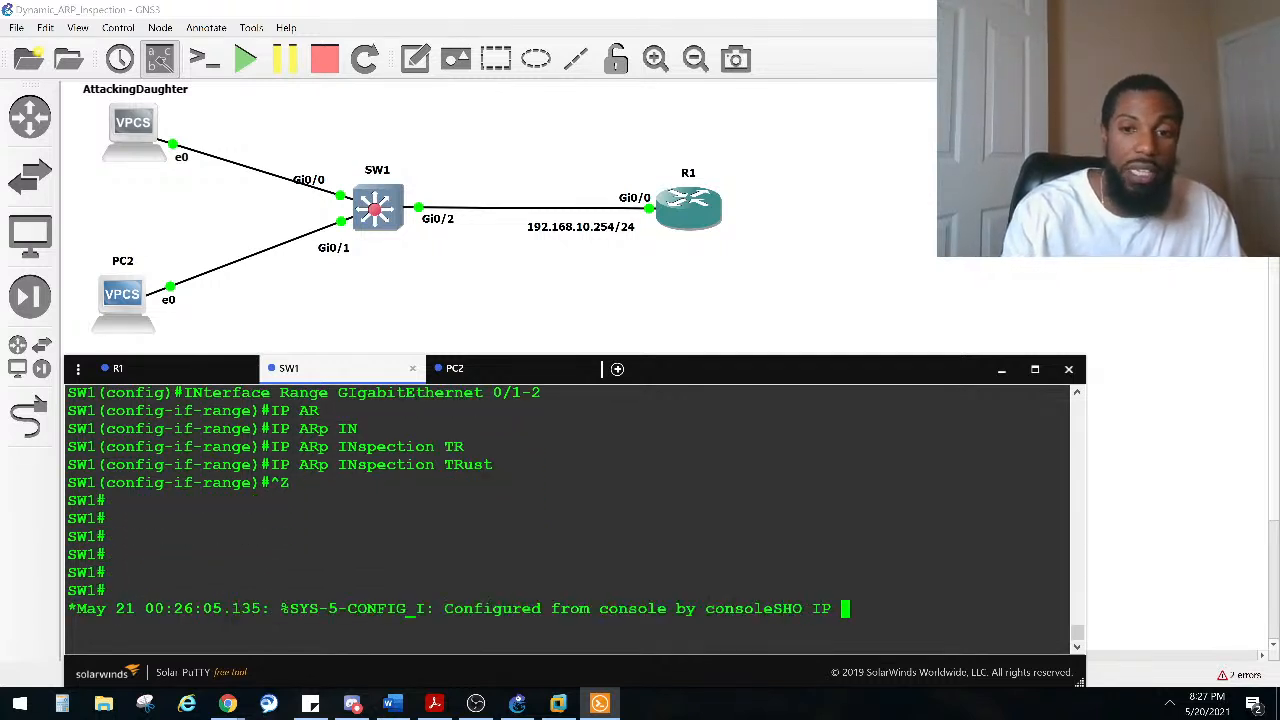
key(Tab)
text(TR)
key(Tab)
key(BackSpace)
key(BackSpace)
key(BackSpace)
key(BackSpace)
key(BackSpace)
key(BackSpace)
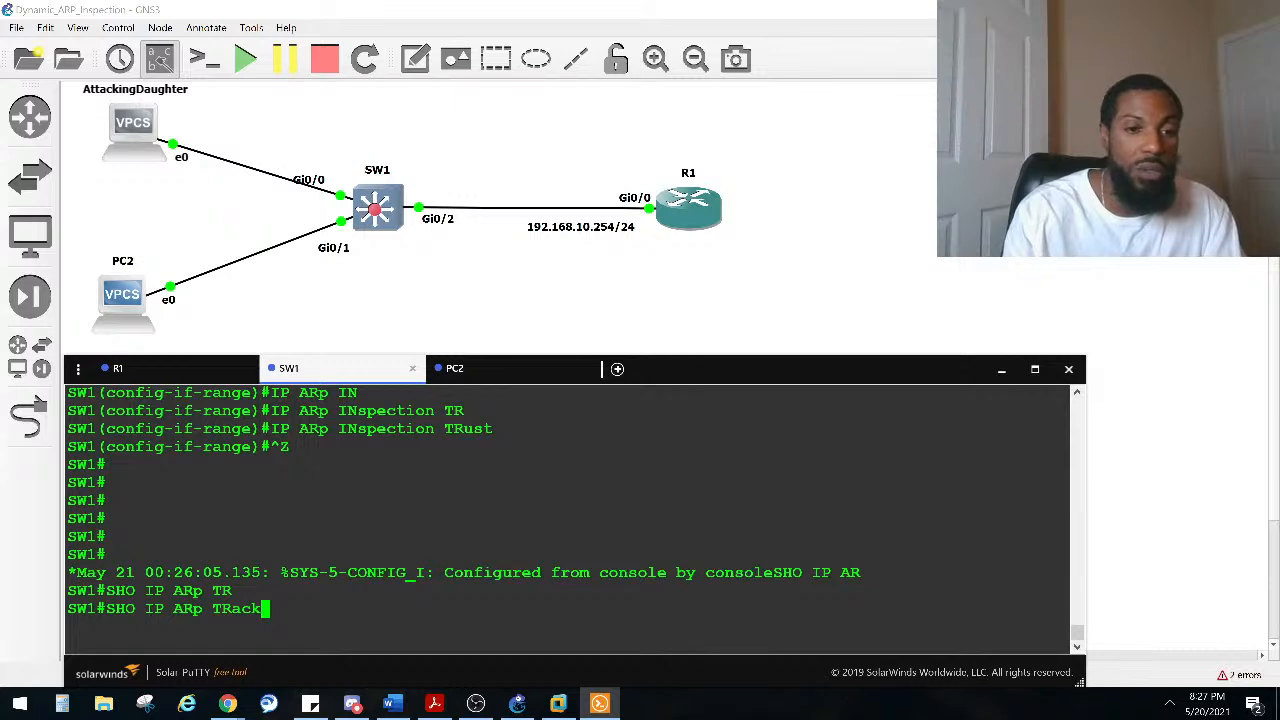
text(?)
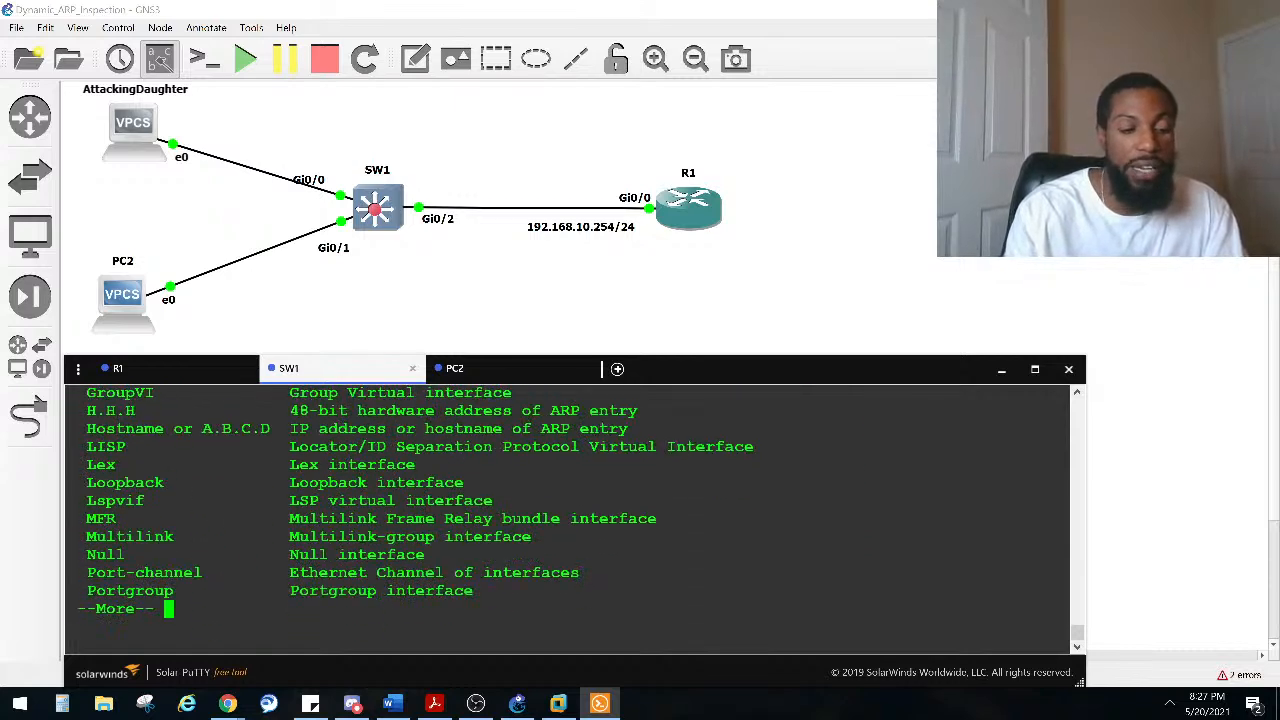
text(q)
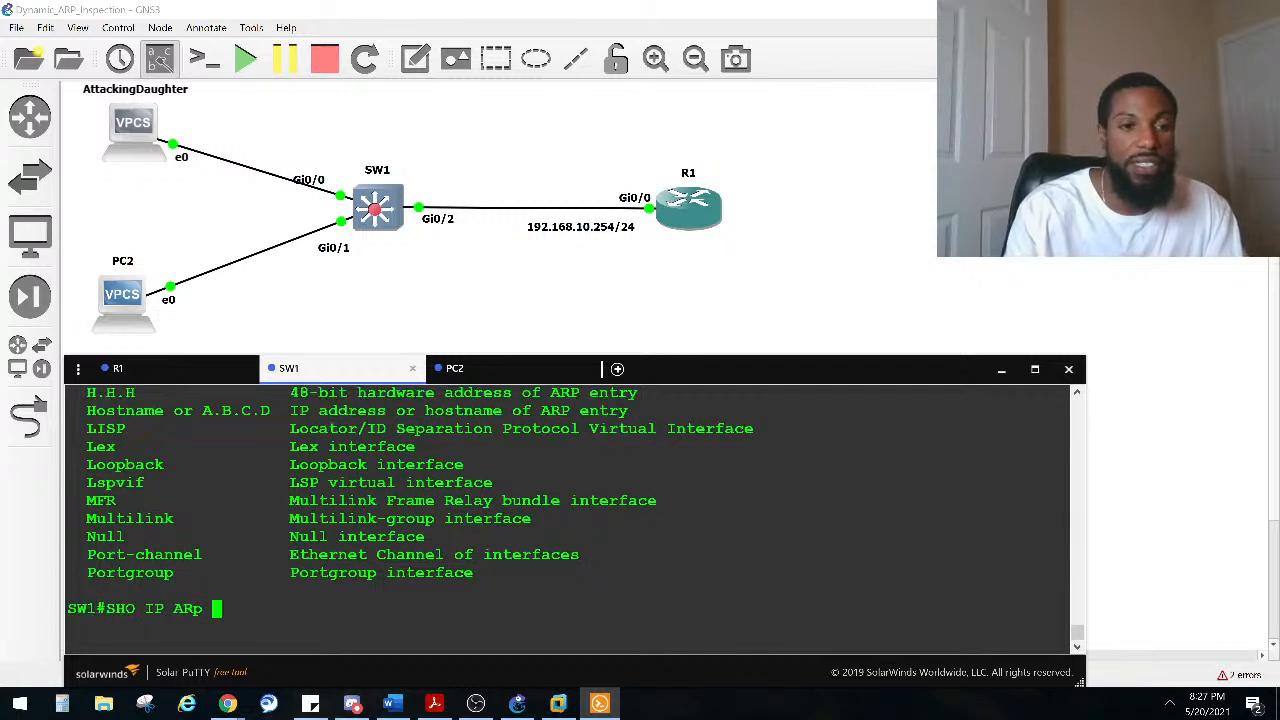
text(GI)
key(Tab)
text(0/1)
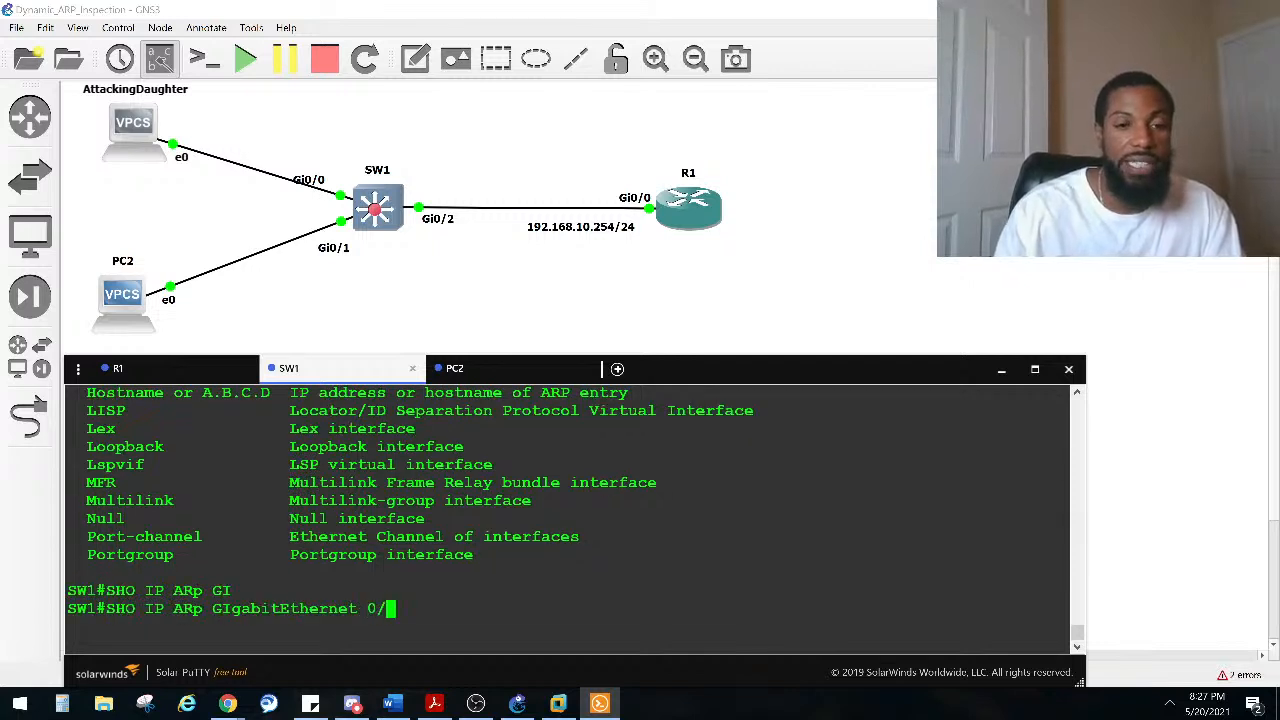
key(Return)
Step: Explore the show command options for ARP entries and dynamic ARP inspection on SW1
key(Up)
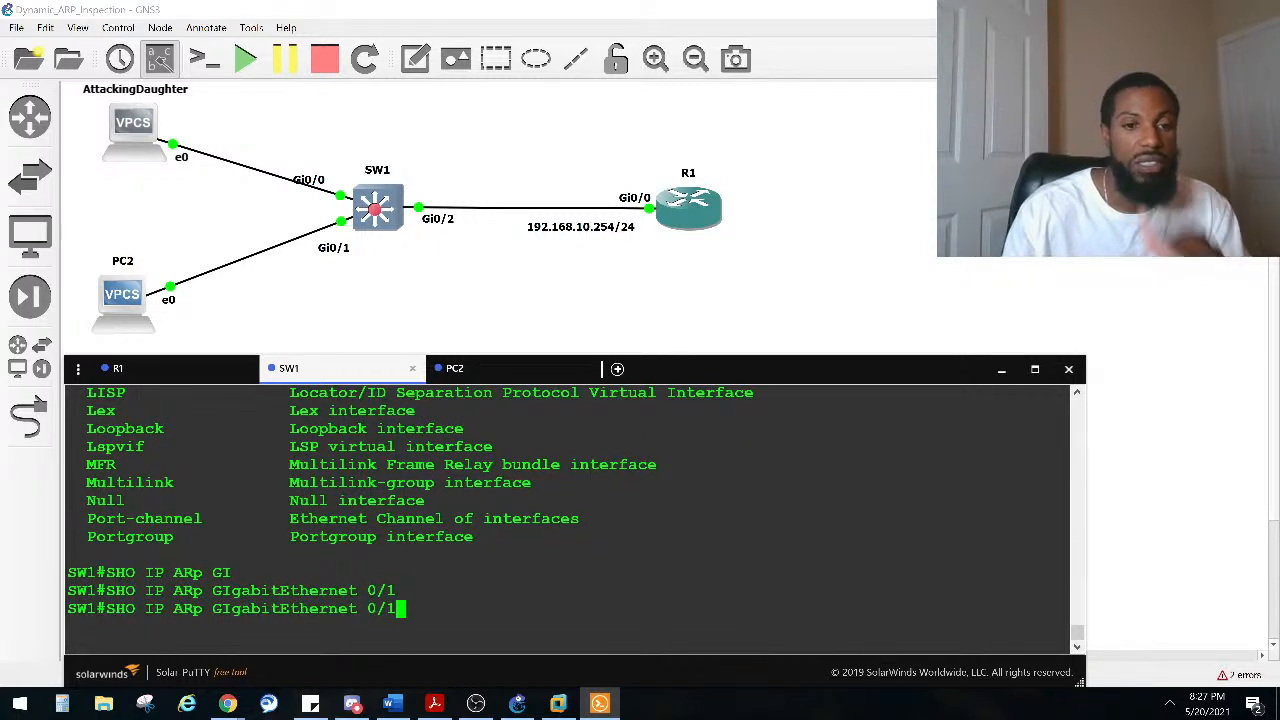
text(?)
key(BackSpace)
key(BackSpace)
key(BackSpace)
key(BackSpace)
key(BackSpace)
key(BackSpace)
key(BackSpace)
key(BackSpace)
key(BackSpace)
key(BackSpace)
key(BackSpace)
key(BackSpace)
key(BackSpace)
key(BackSpace)
key(BackSpace)
key(BackSpace)
key(BackSpace)
key(BackSpace)
key(BackSpace)
key(BackSpace)
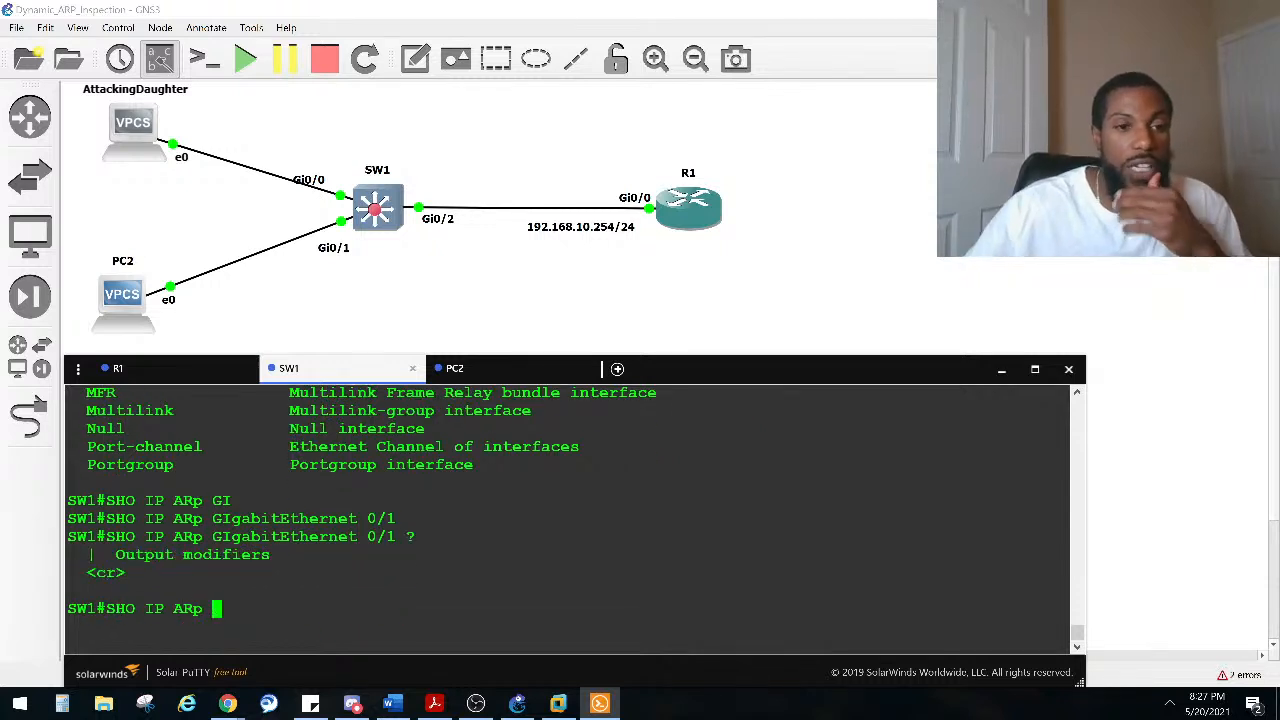
scroll(570, 515, up, 6)
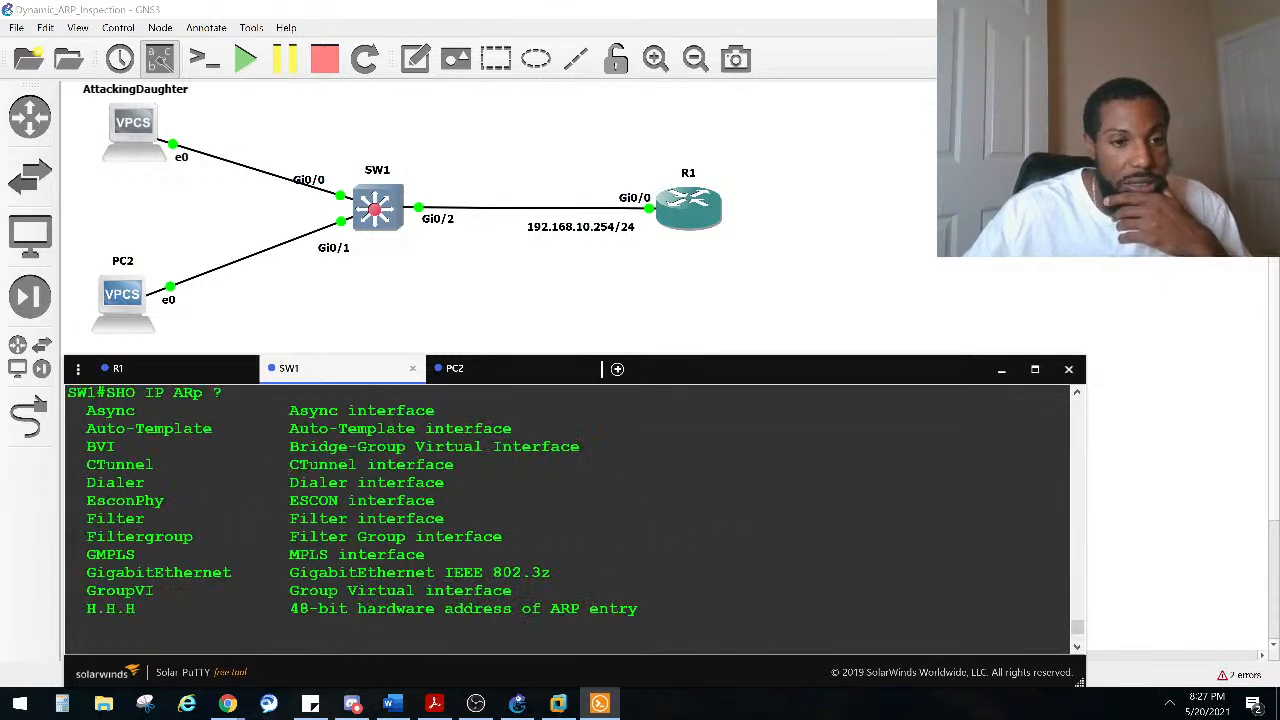
text(GI)
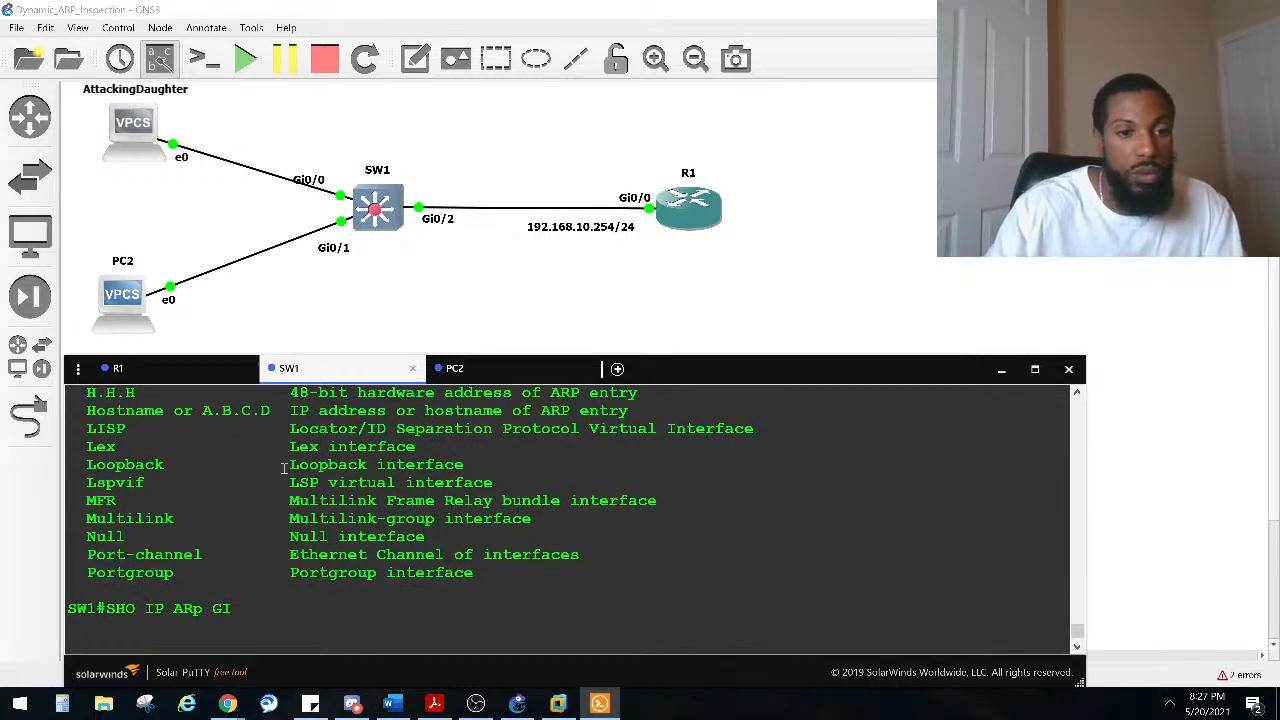
key(Tab)
text(0/1 ?)
key(BackSpace)
key(BackSpace)
key(BackSpace)
key(BackSpace)
key(BackSpace)
key(BackSpace)
key(BackSpace)
key(BackSpace)
key(BackSpace)
key(BackSpace)
key(BackSpace)
key(BackSpace)
key(BackSpace)
key(BackSpace)
key(BackSpace)
key(BackSpace)
key(BackSpace)
key(BackSpace)
key(BackSpace)
key(BackSpace)
text(DY)
key(Tab)
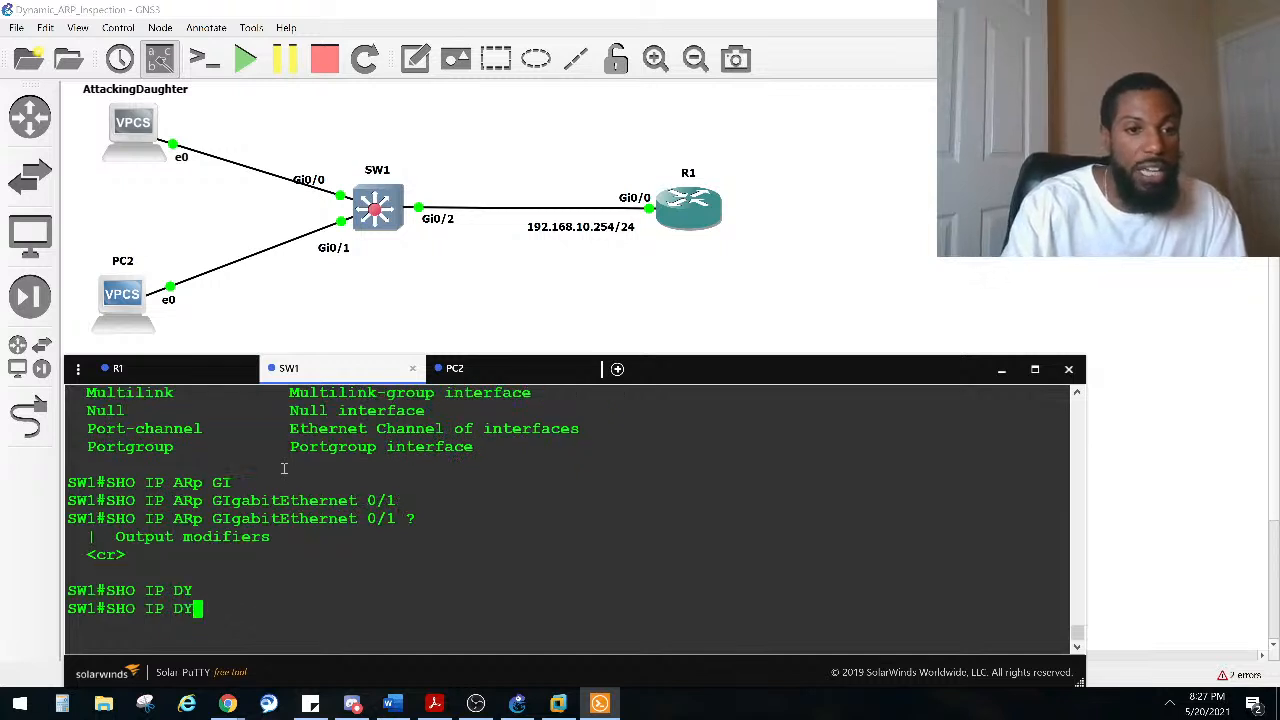
key(BackSpace)
key(BackSpace)
key(BackSpace)
key(BackSpace)
key(BackSpace)
text(DY)
key(Tab)
text(N)
key(Tab)
key(BackSpace)
key(BackSpace)
key(BackSpace)
text(IP AR)
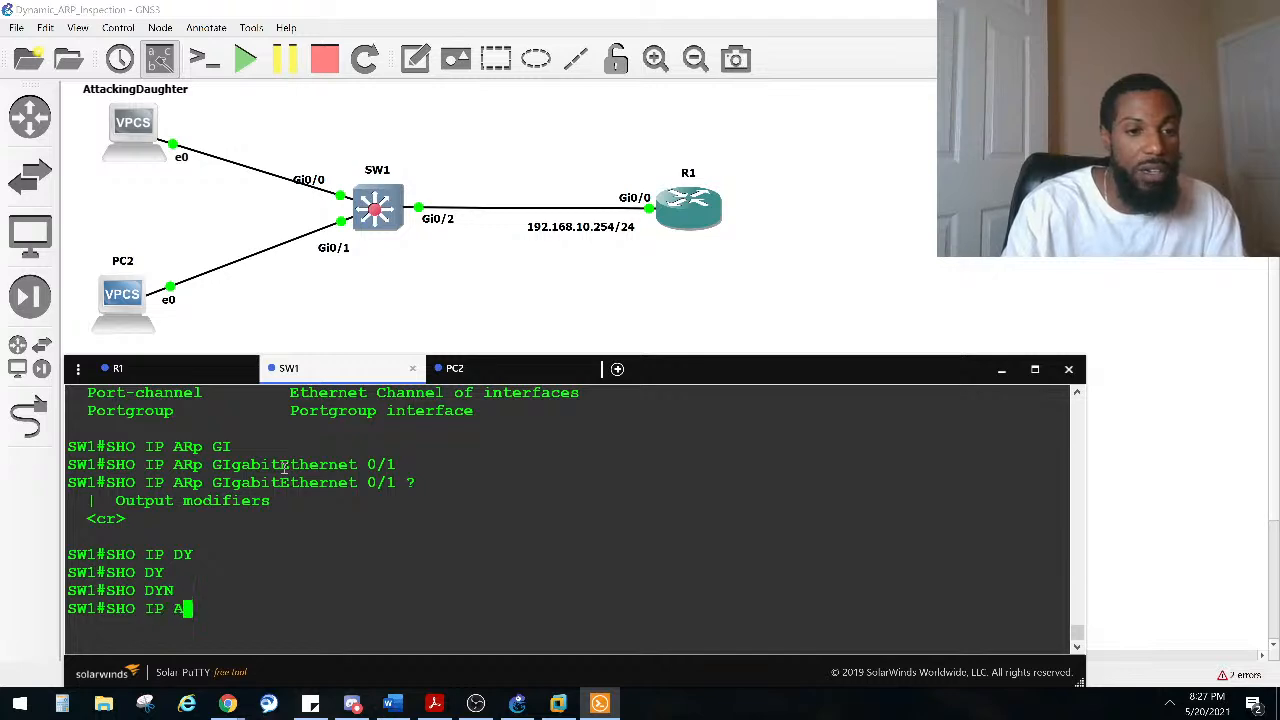
Step: Display the Dynamic ARP Inspection status and statistics on SW1 with show ip arp inspection
key(Tab)
text(?)
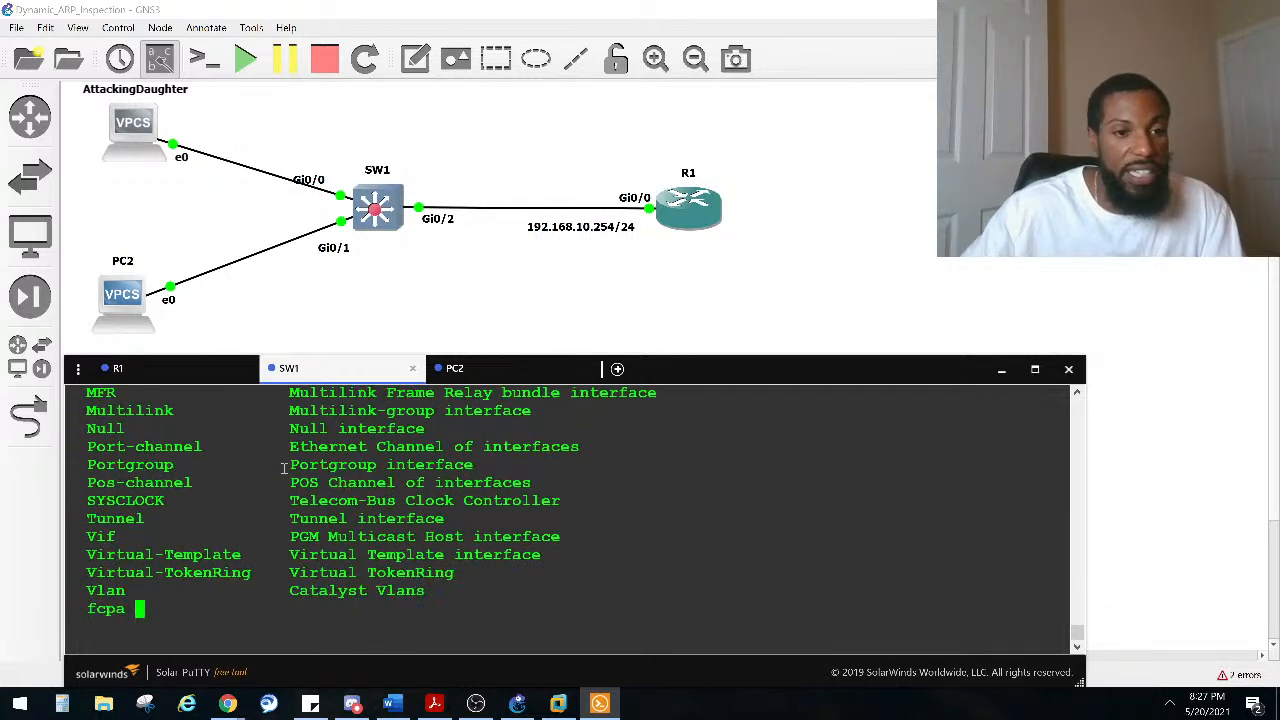
text(IN)
key(Tab)
text(SP)
key(Tab)
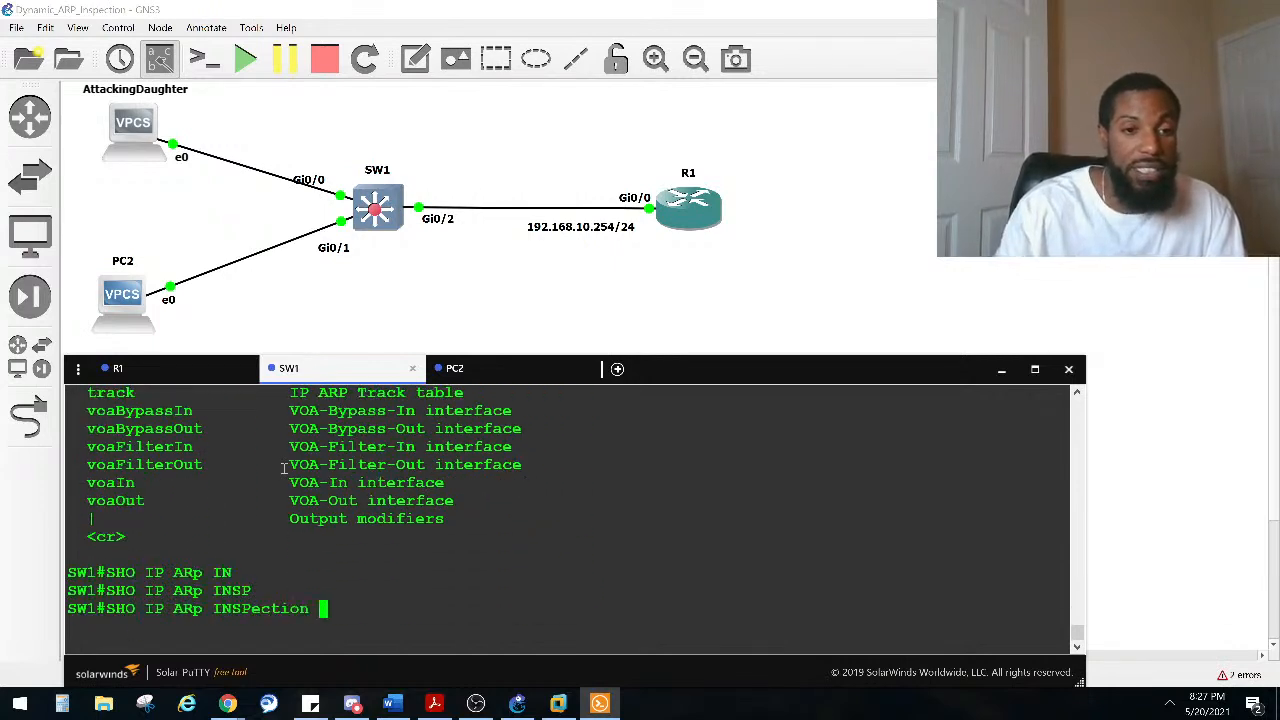
text(?)
key(Return)
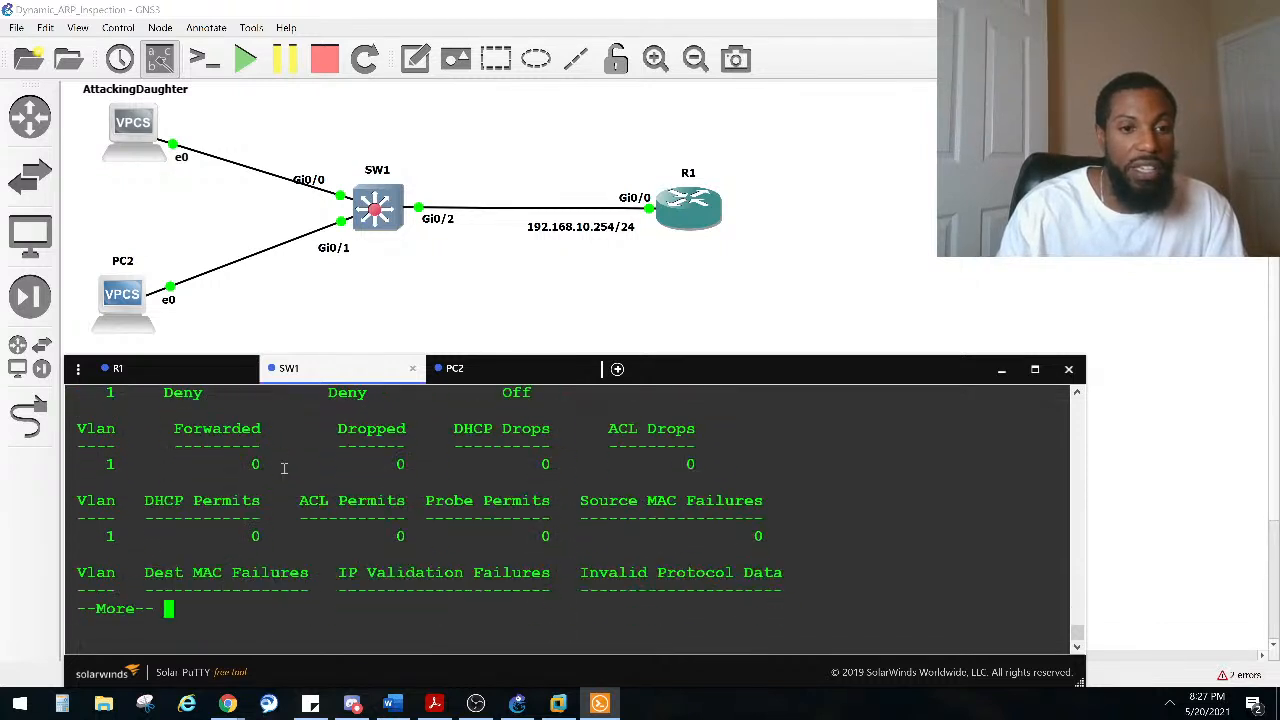
key(space)
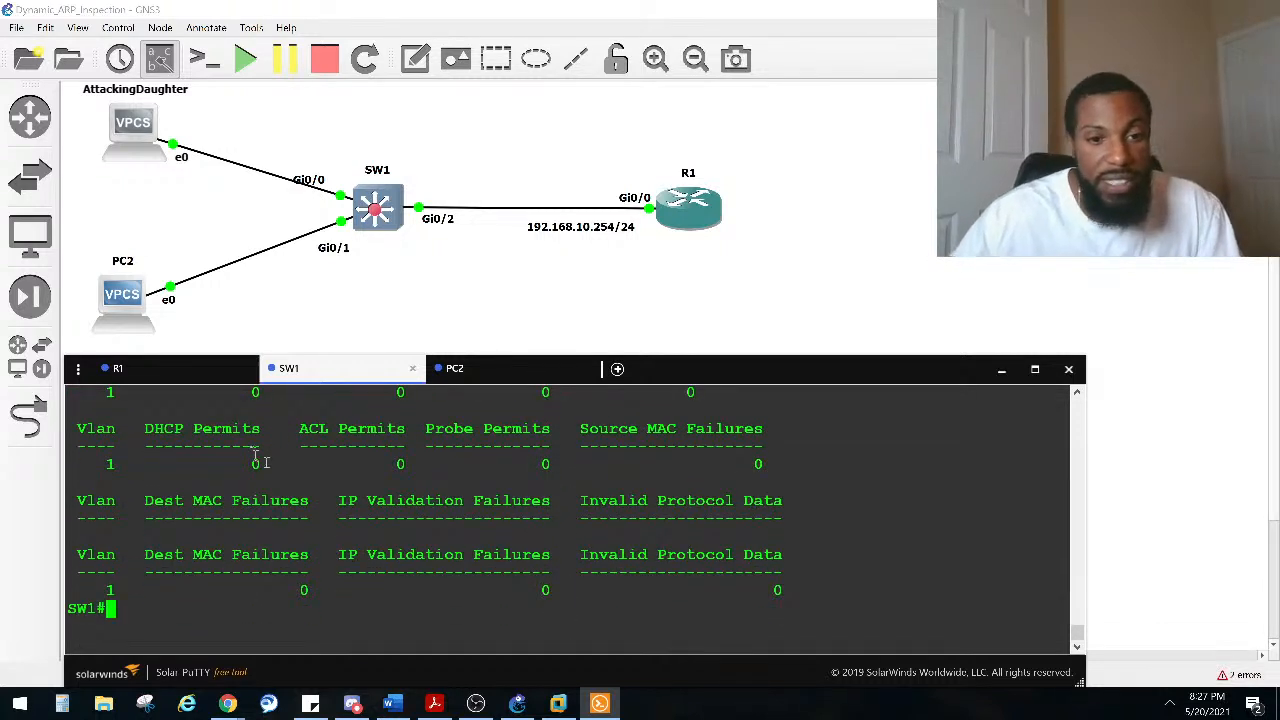
scroll(230, 550, up, 5)
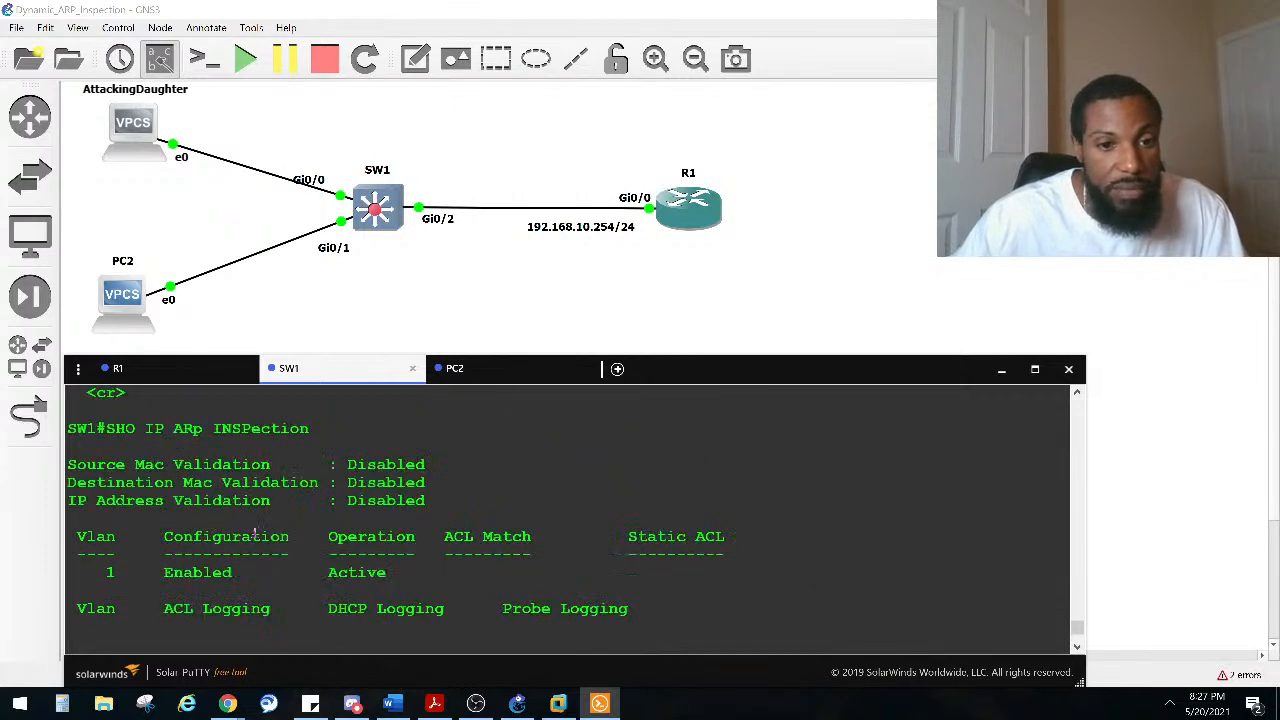
Step: List the ARP inspection show options and display the inspection state of interface GigabitEthernet 0/0
key(Up)
text(>)
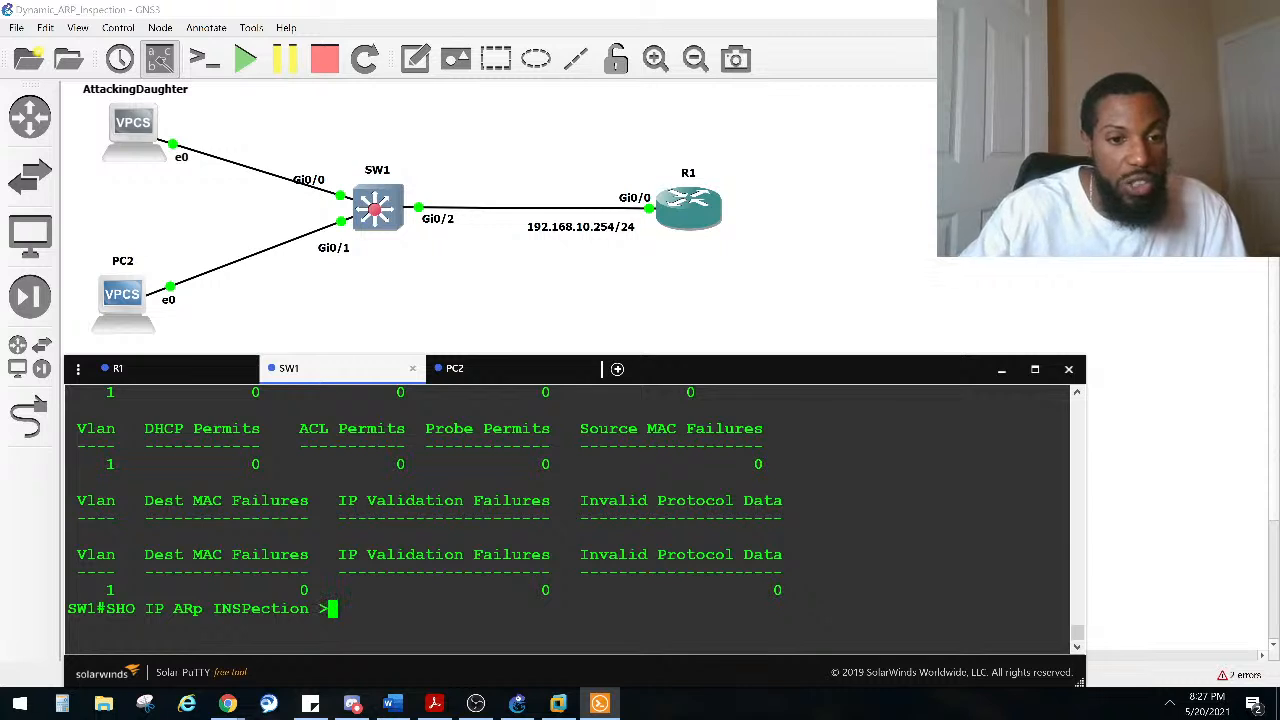
key(BackSpace)
text(?)
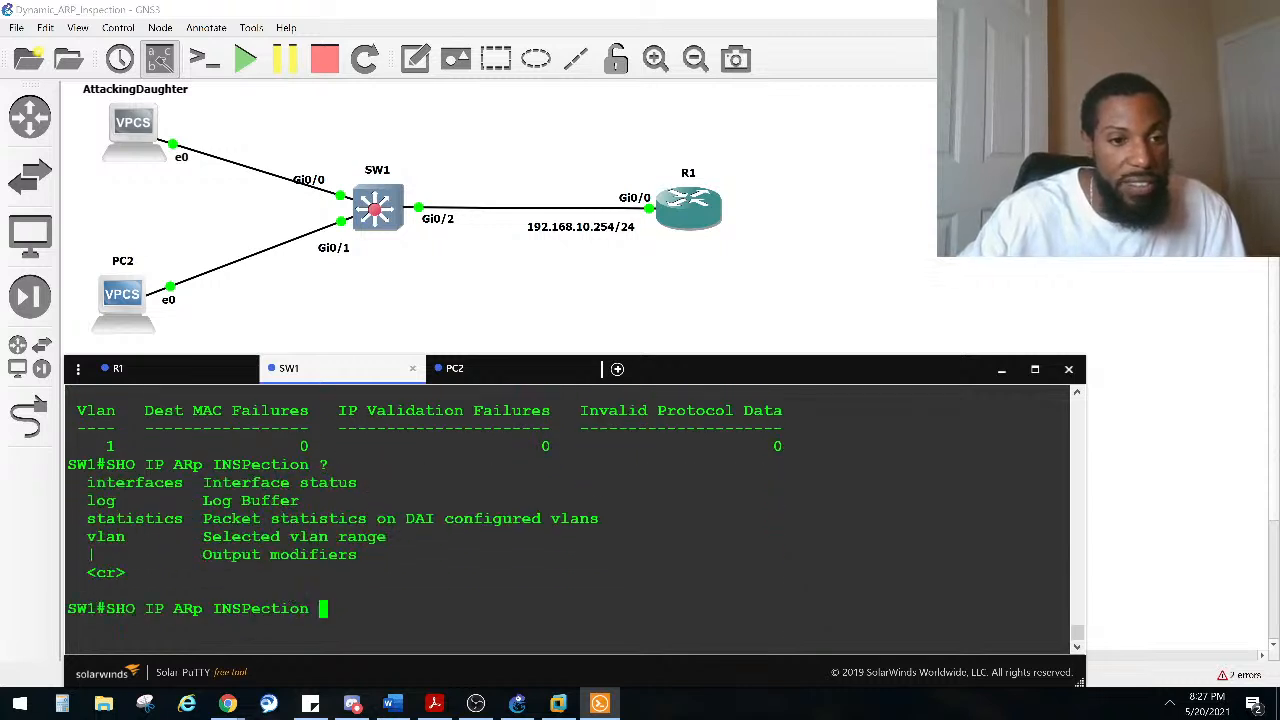
text(IN)
key(Tab)
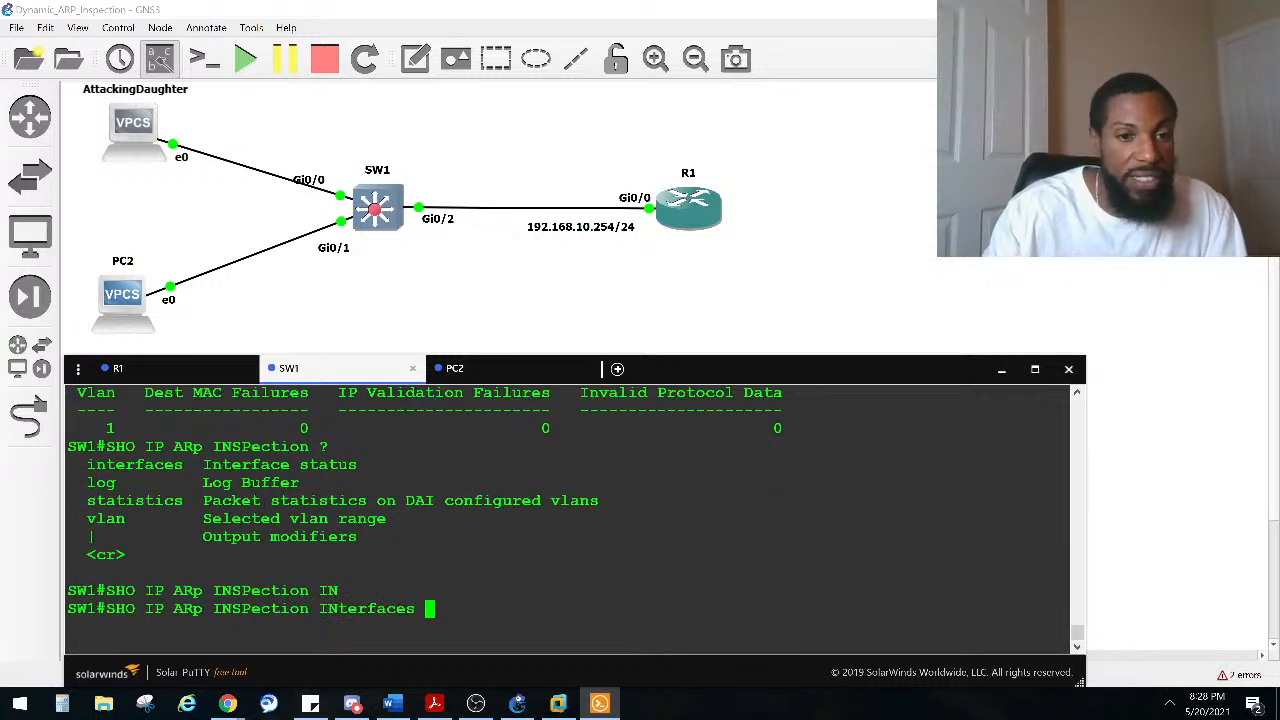
text(?GI)
key(Tab)
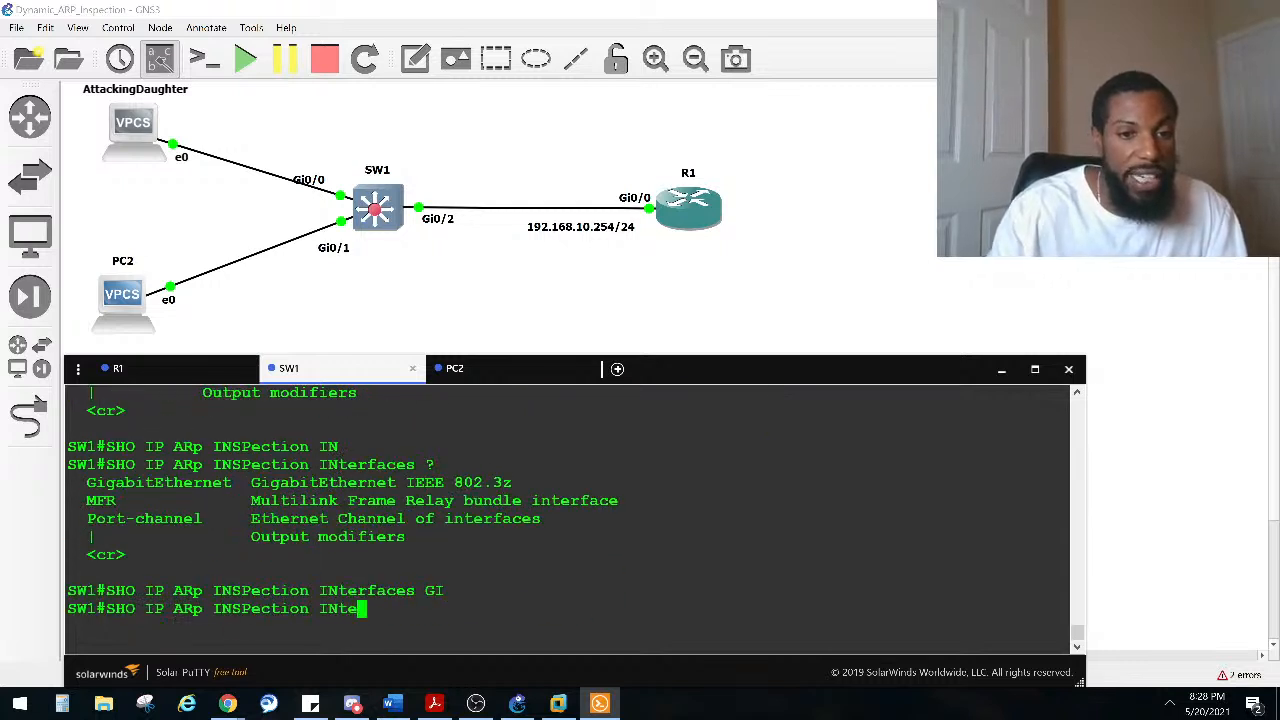
text(0/0)
key(Return)
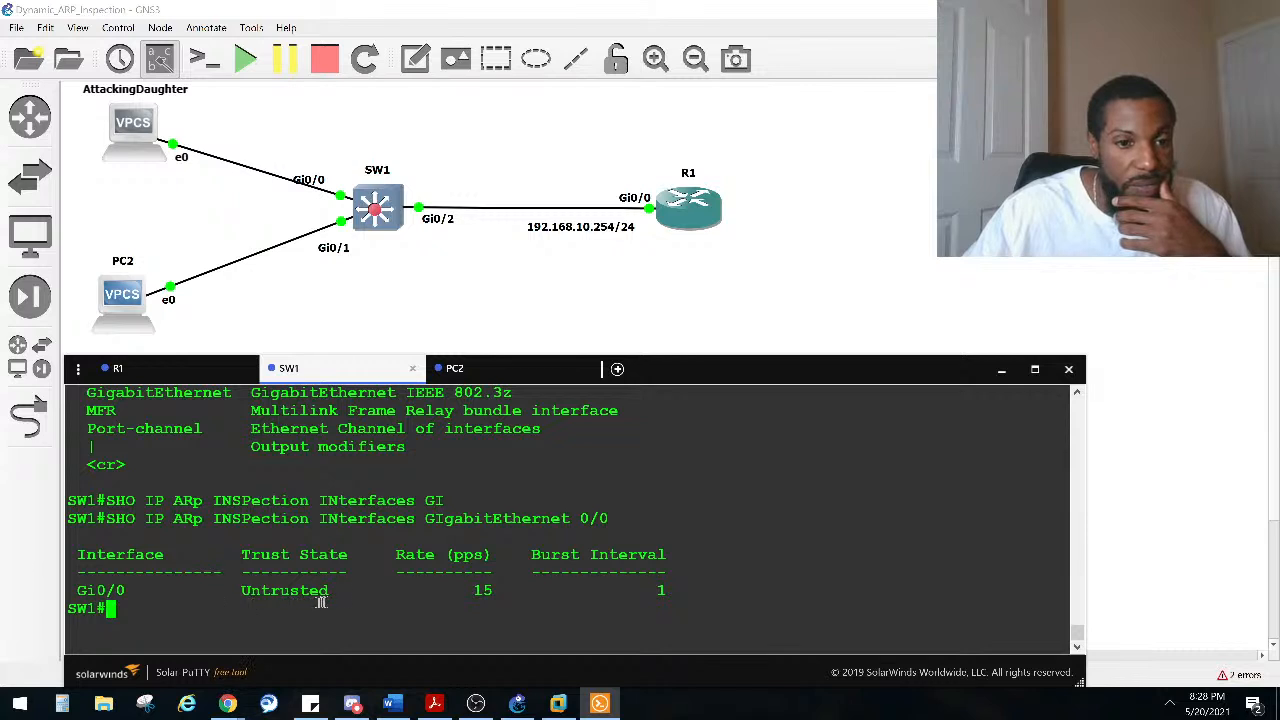
Step: Display the ARP inspection state of interfaces GigabitEthernet 0/1 and GigabitEthernet 0/2
key(Up)
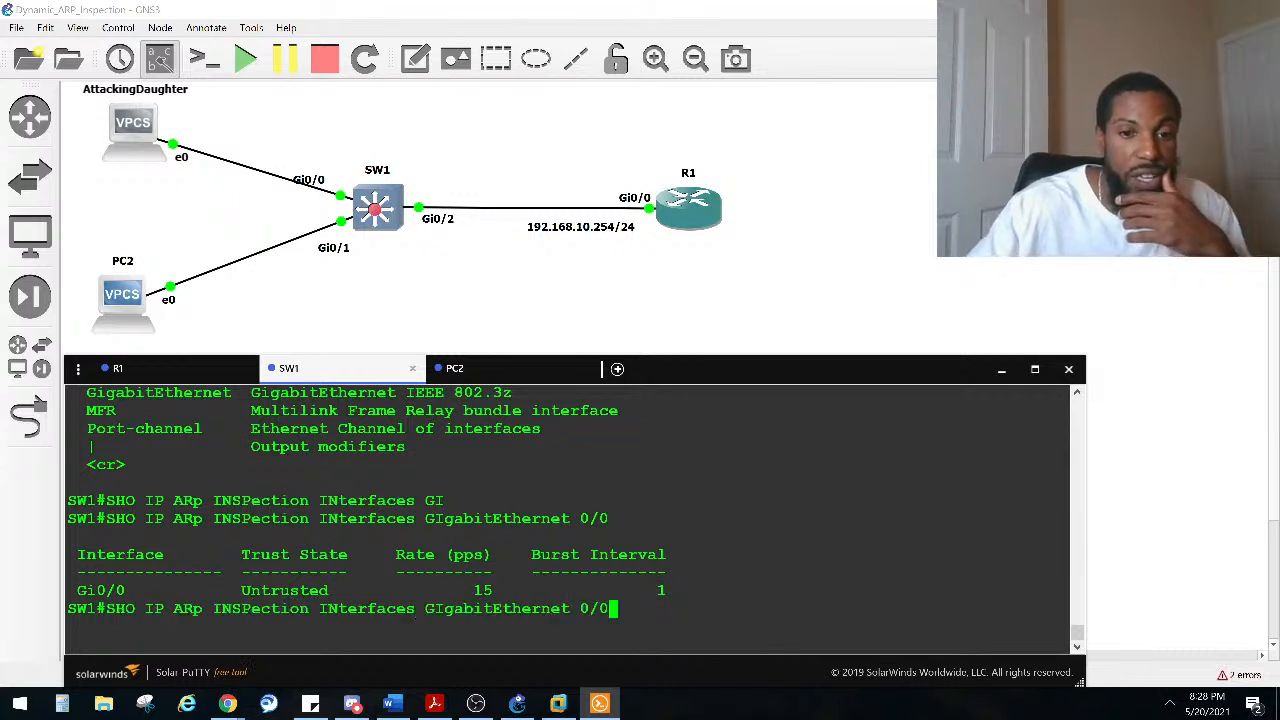
key(BackSpace)
text(1)
key(Return)
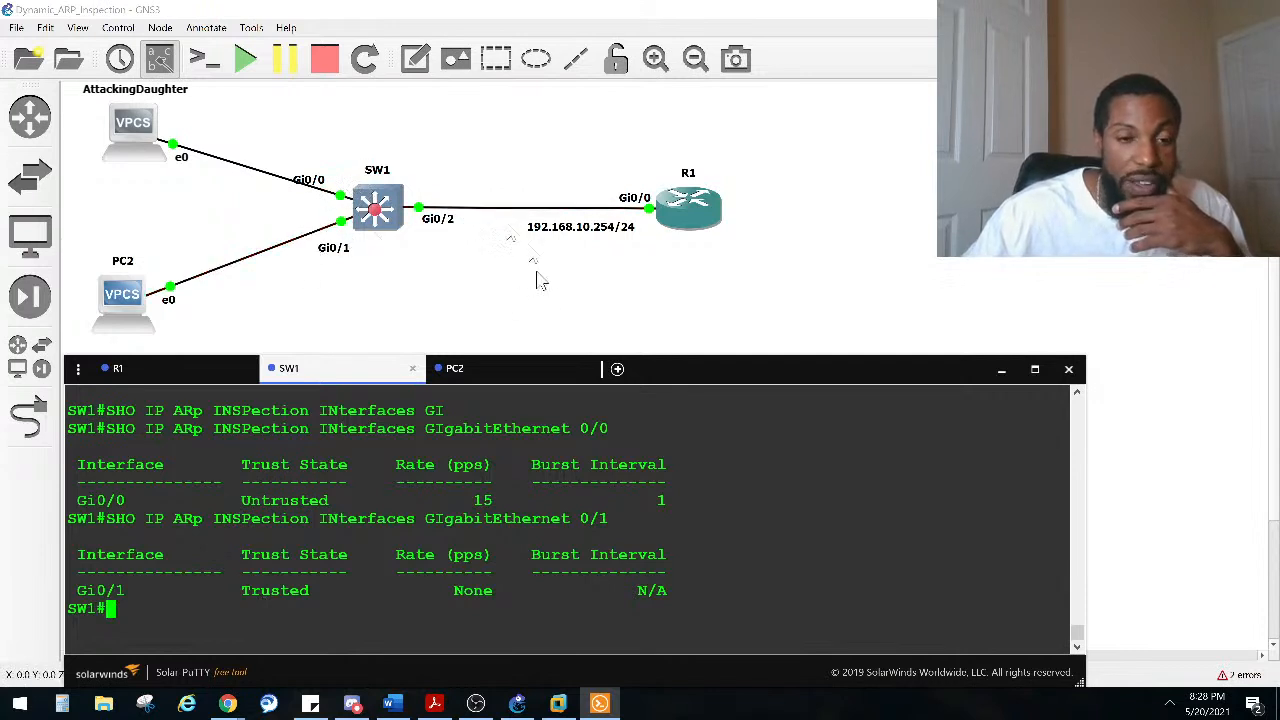
text(SHO IP ARp INSPection INterfaces GIgabitEthernet 0/2)
key(Return)
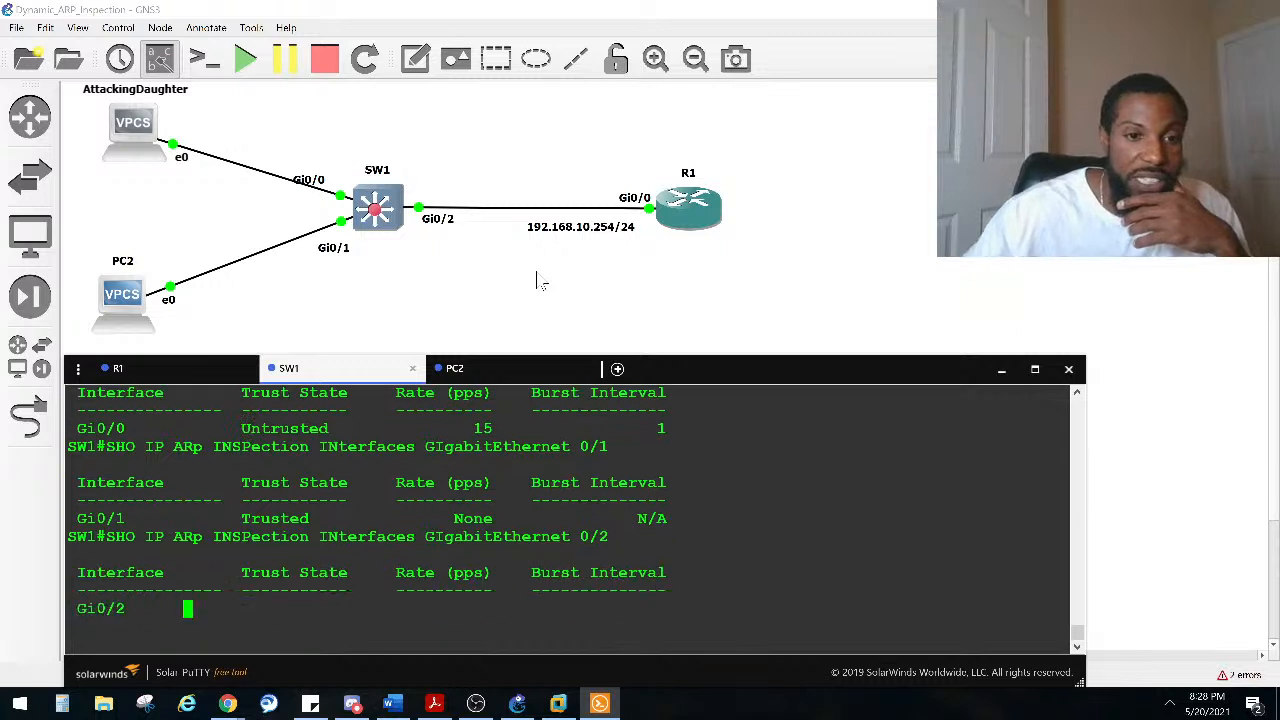
Step: Highlight the GigabitEthernet 0/0 ARP inspection output to examine its trust state and rate limit
scroll(328, 485, up, 2)
drag(347, 519, 72, 483)
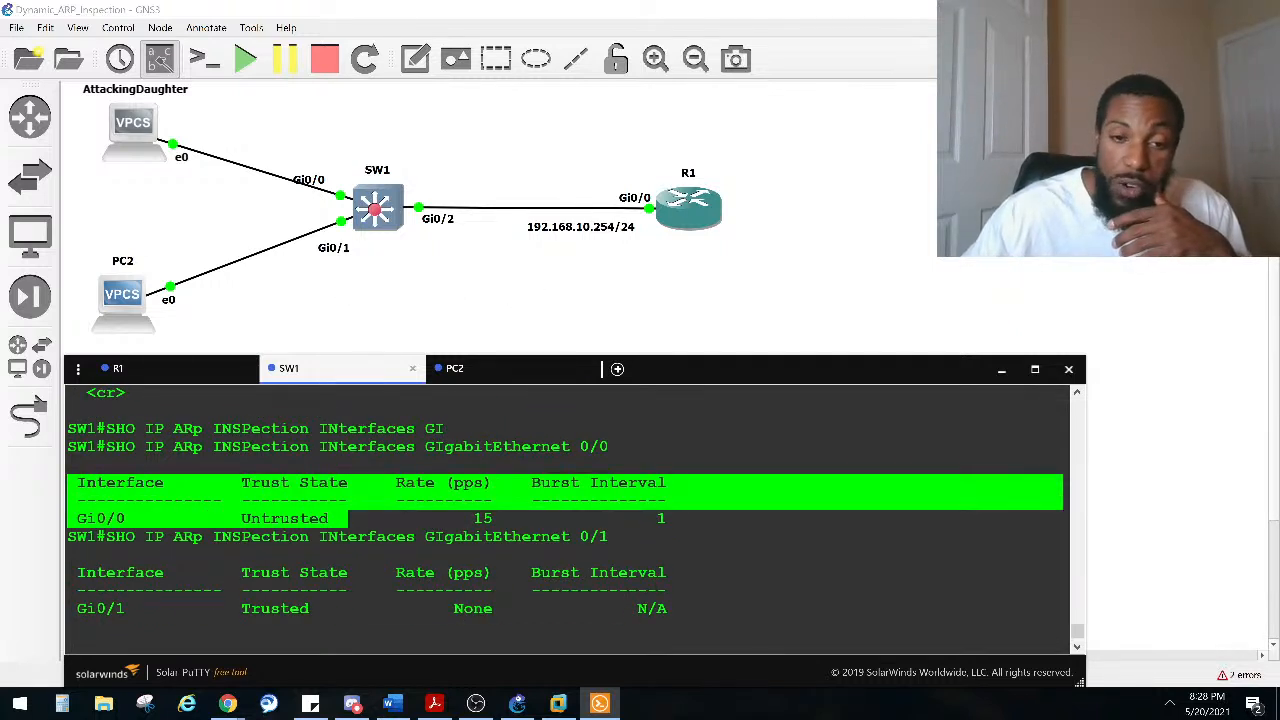
scroll(565, 515, down, 2)
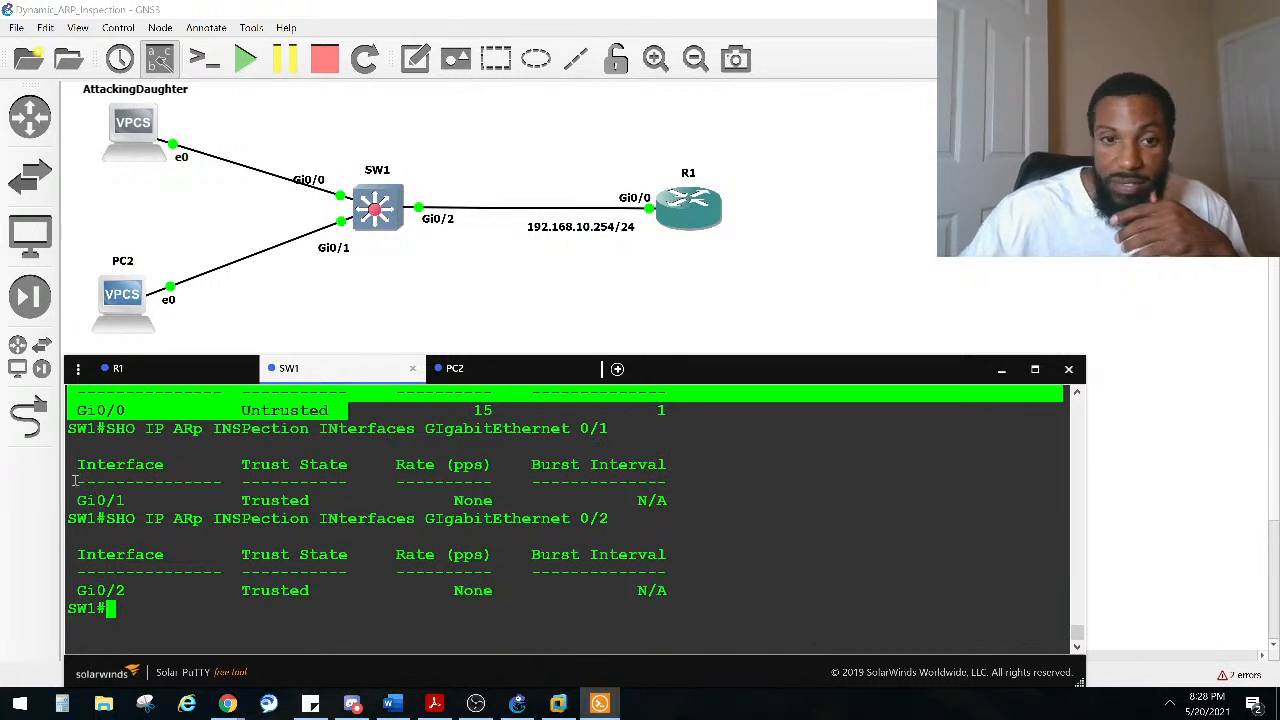
scroll(75, 484, up, 2)
click(405, 486)
drag(405, 486, 500, 518)
click(403, 486)
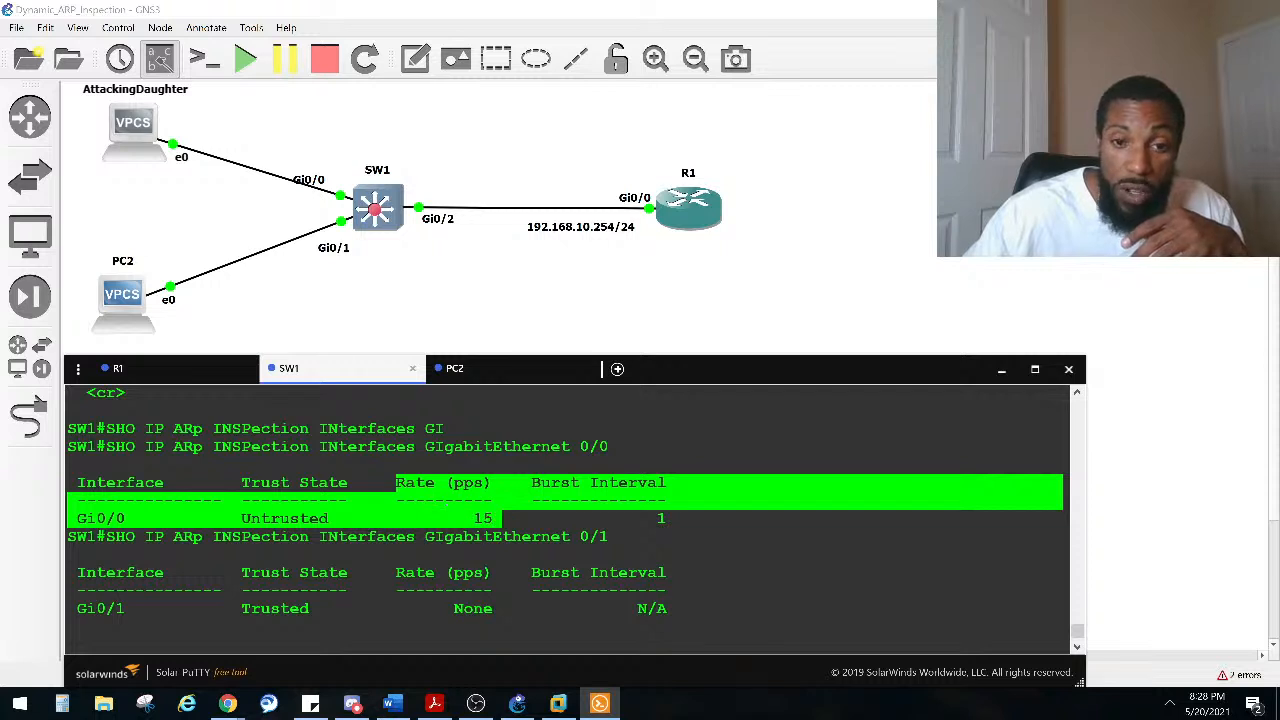
click(504, 464)
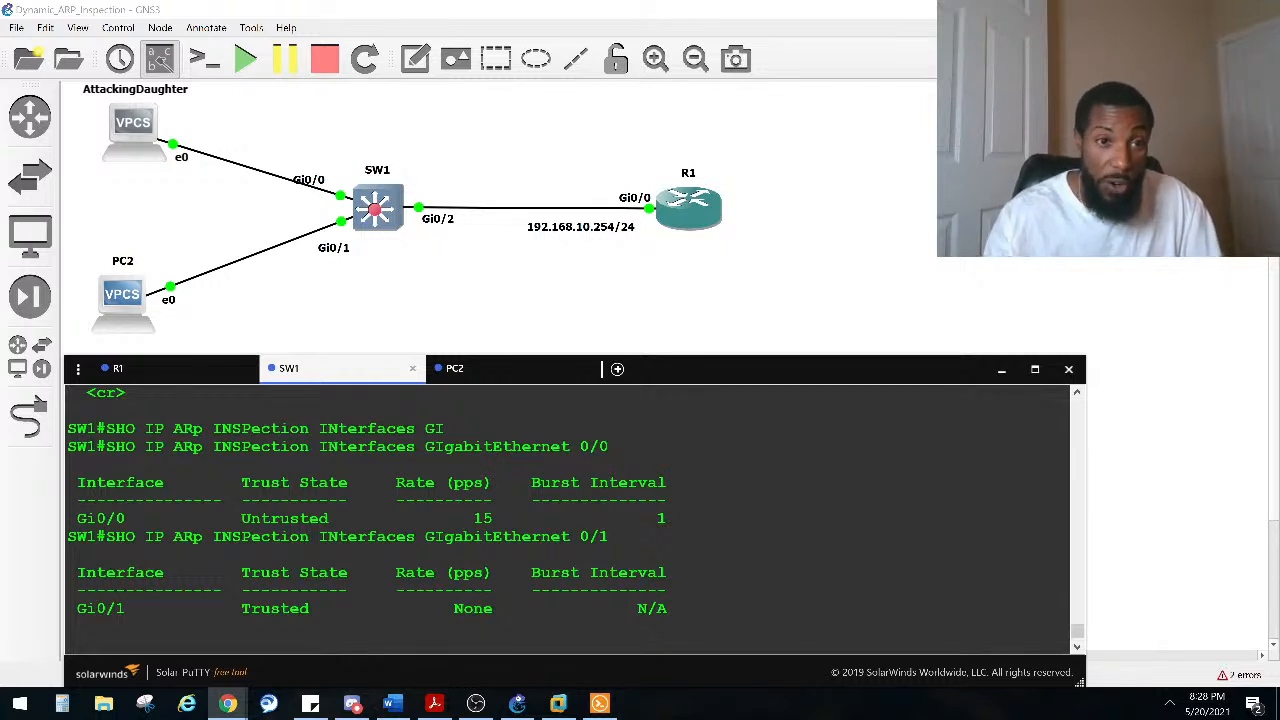
Step: Reposition the AttackingDaughter and PC2 icons slightly on the topology canvas
drag(122, 114, 134, 135)
mouse_move(125, 307)
mouse_down()
mouse_move(151, 309)
mouse_move(125, 300)
mouse_move(146, 296)
mouse_up()
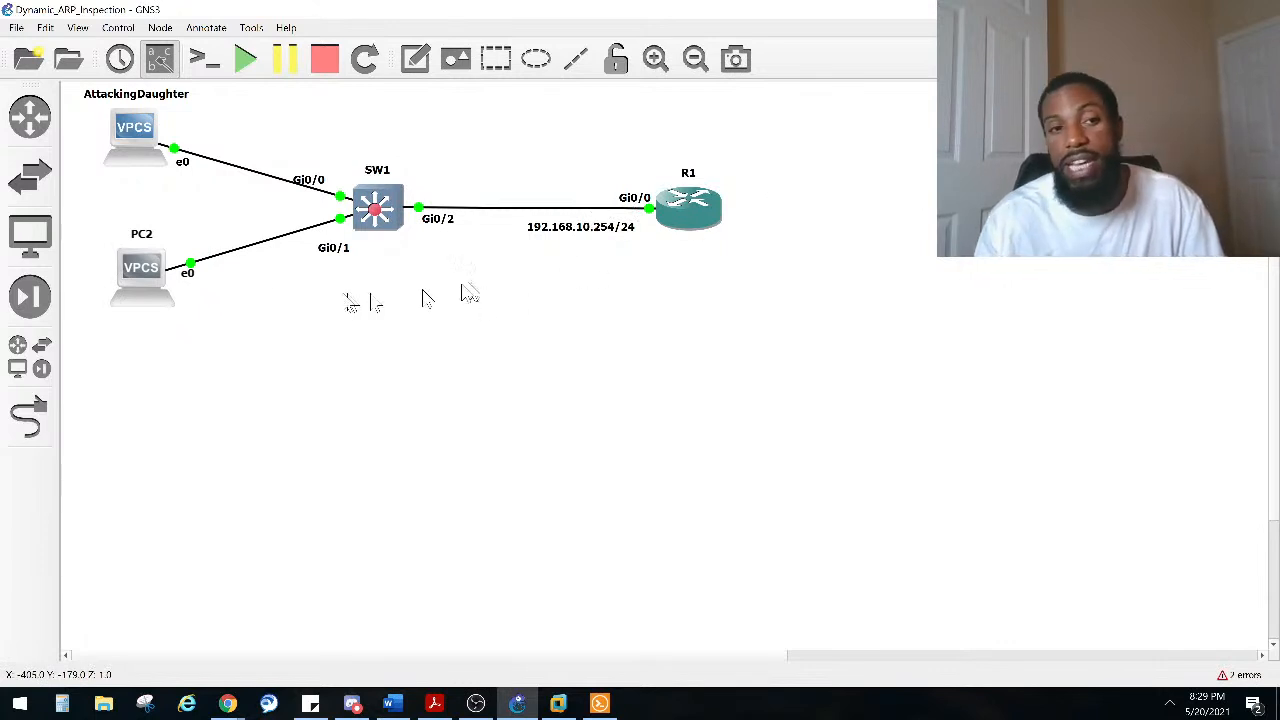
Step: Open PC2's console and request an IP address via DHCP with ip dhcp, highlighting the assigned address
mouse_move(145, 265)
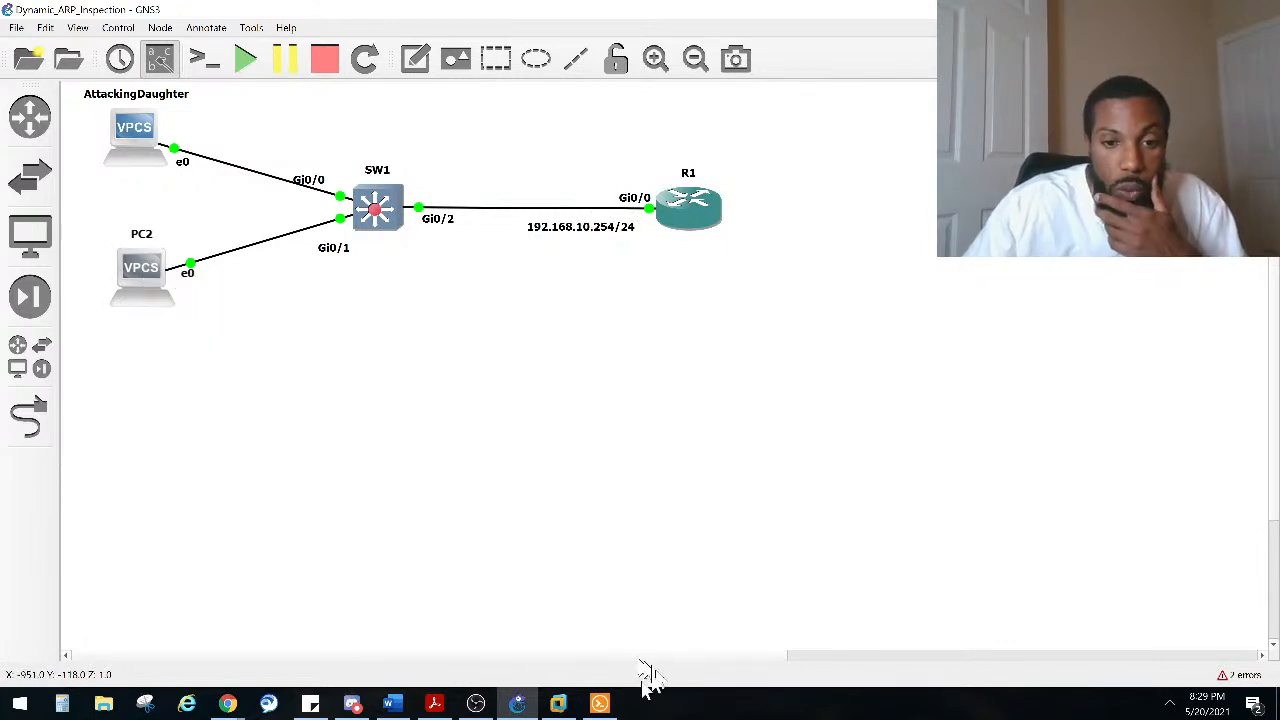
click(599, 703)
click(510, 380)
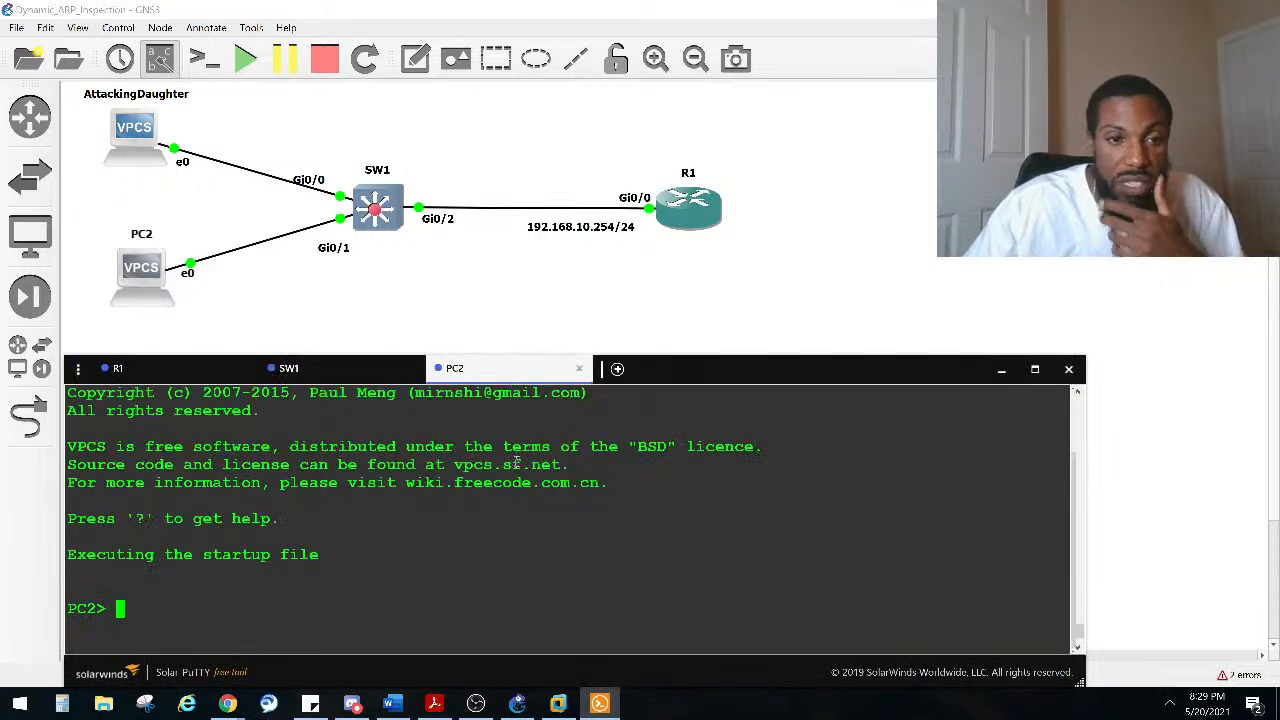
key(Return)
key(Return)
text(IP )
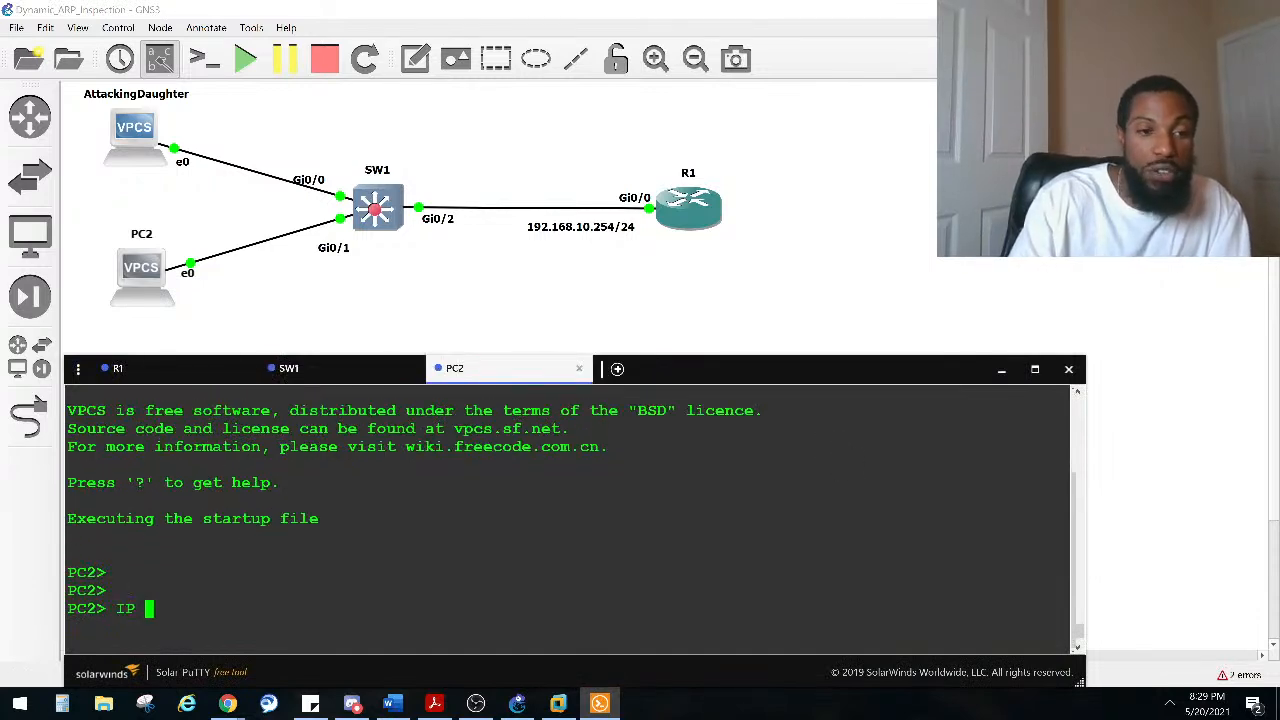
text(DHCP)
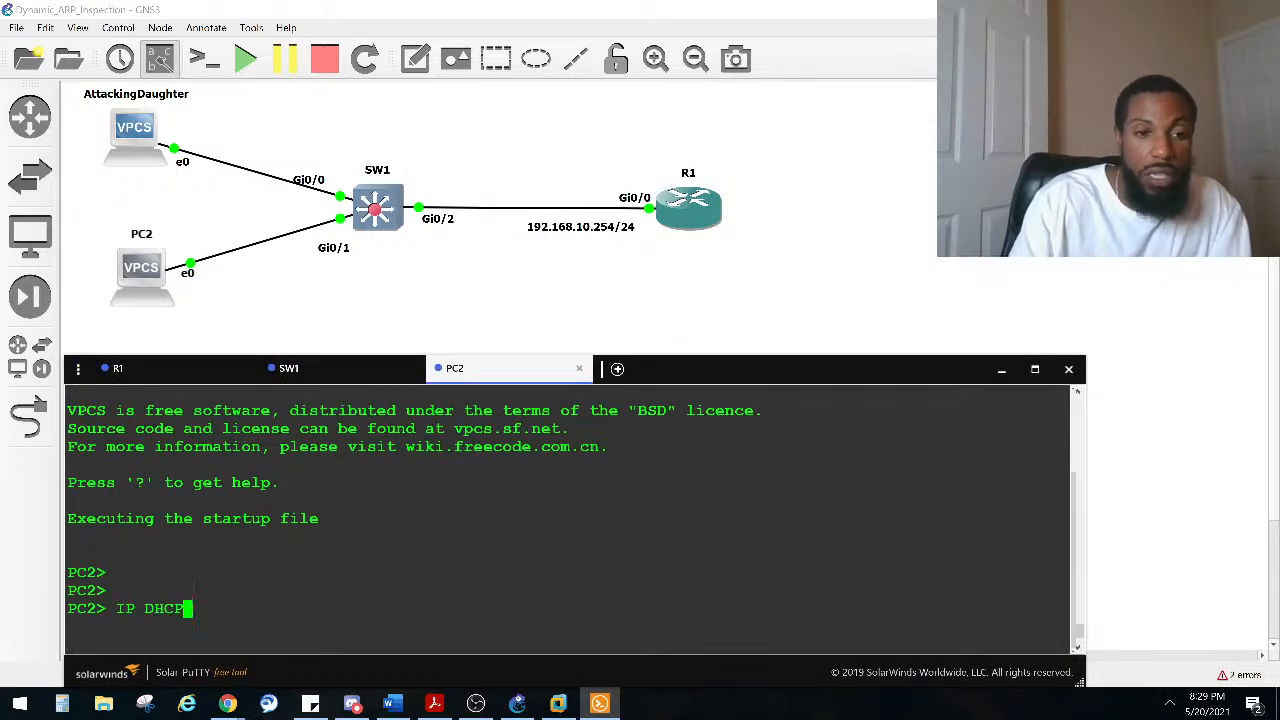
key(Return)
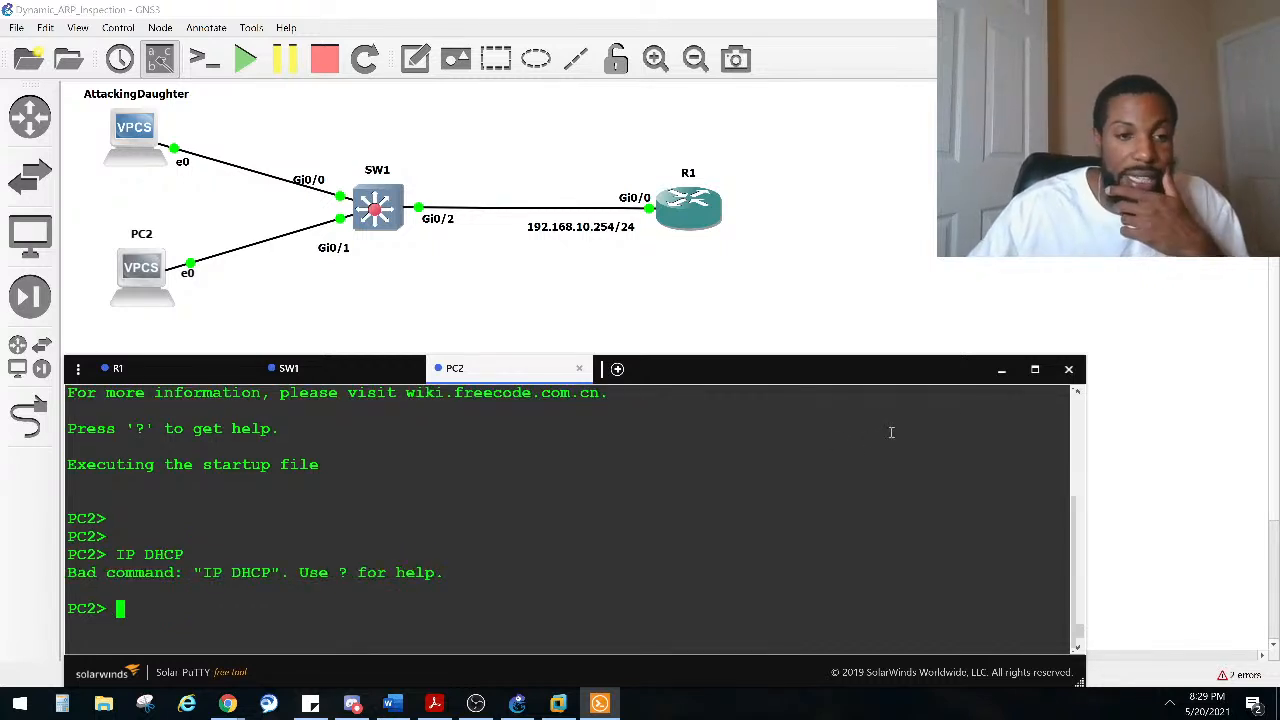
key(Up)
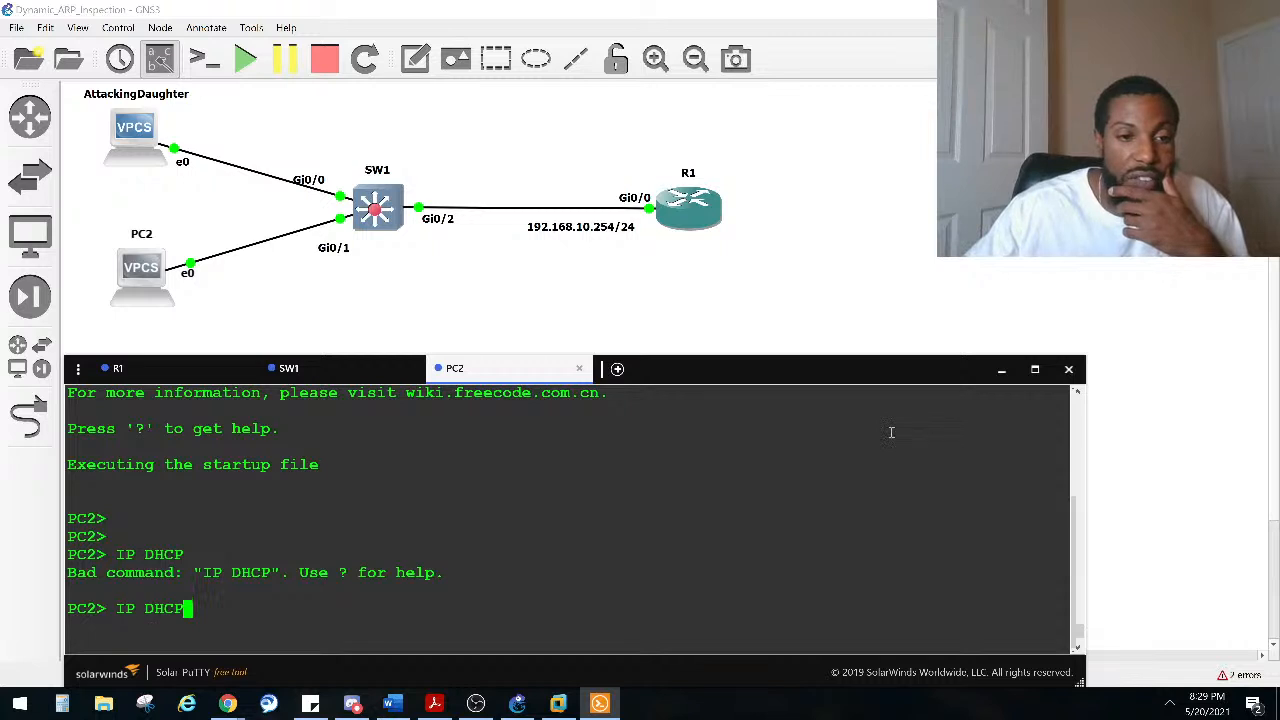
key(Down)
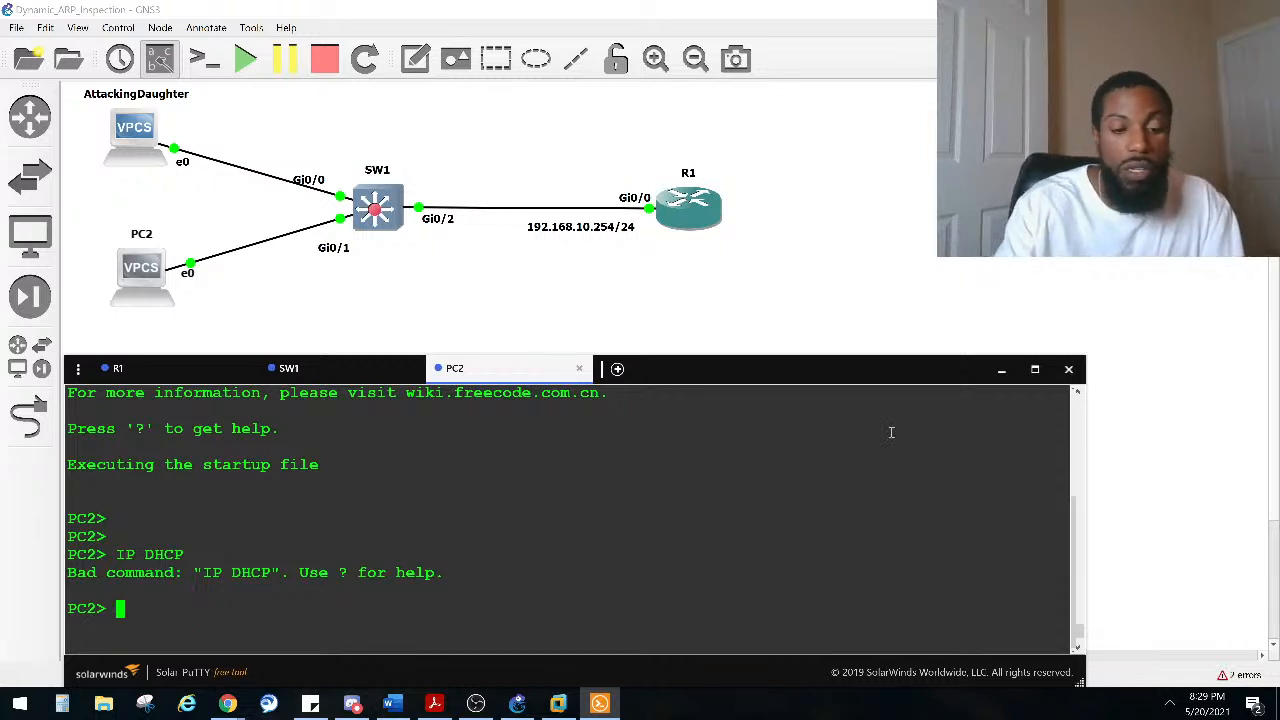
key(Caps_Lock)
text(ip dhcp)
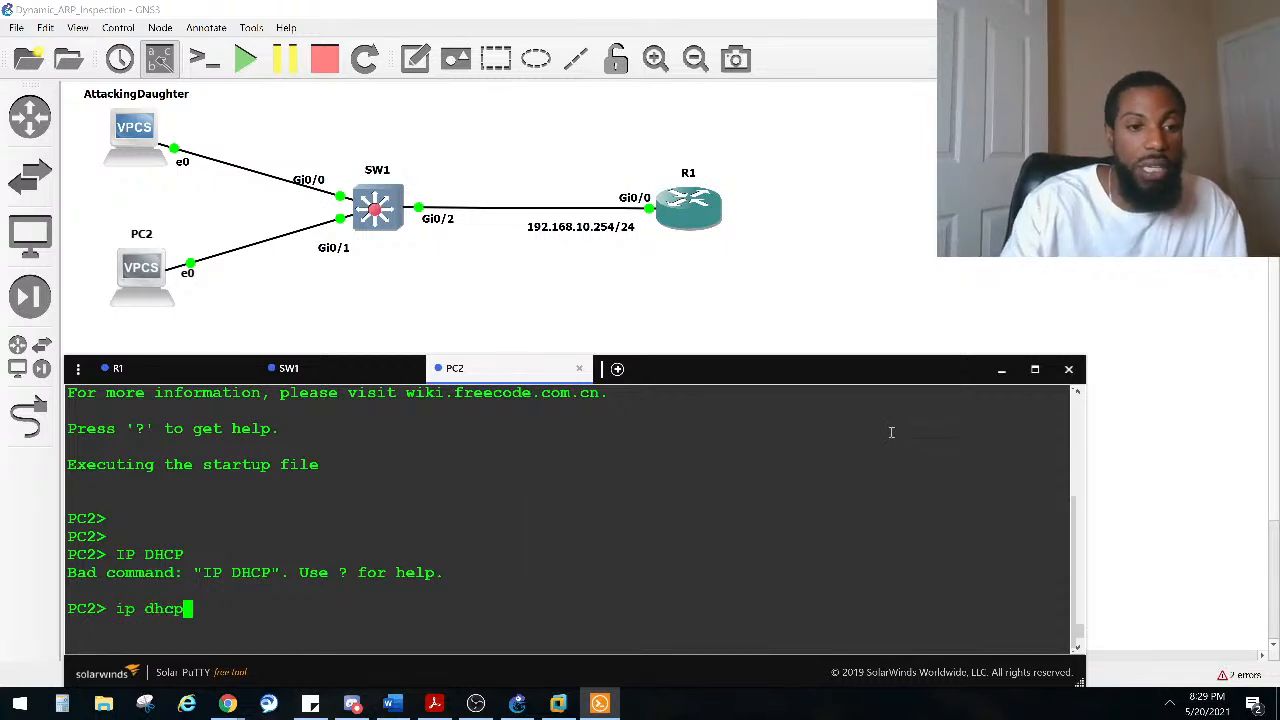
key(Return)
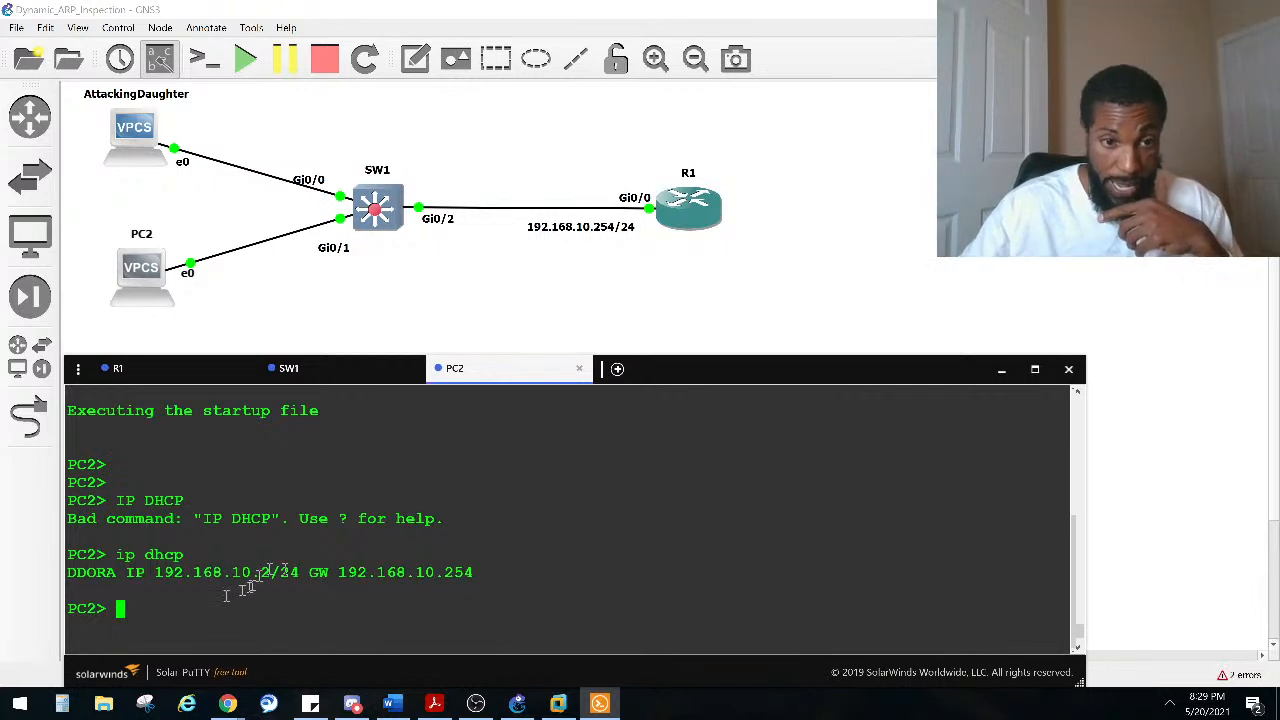
drag(270, 572, 157, 572)
key(ctrl+c)
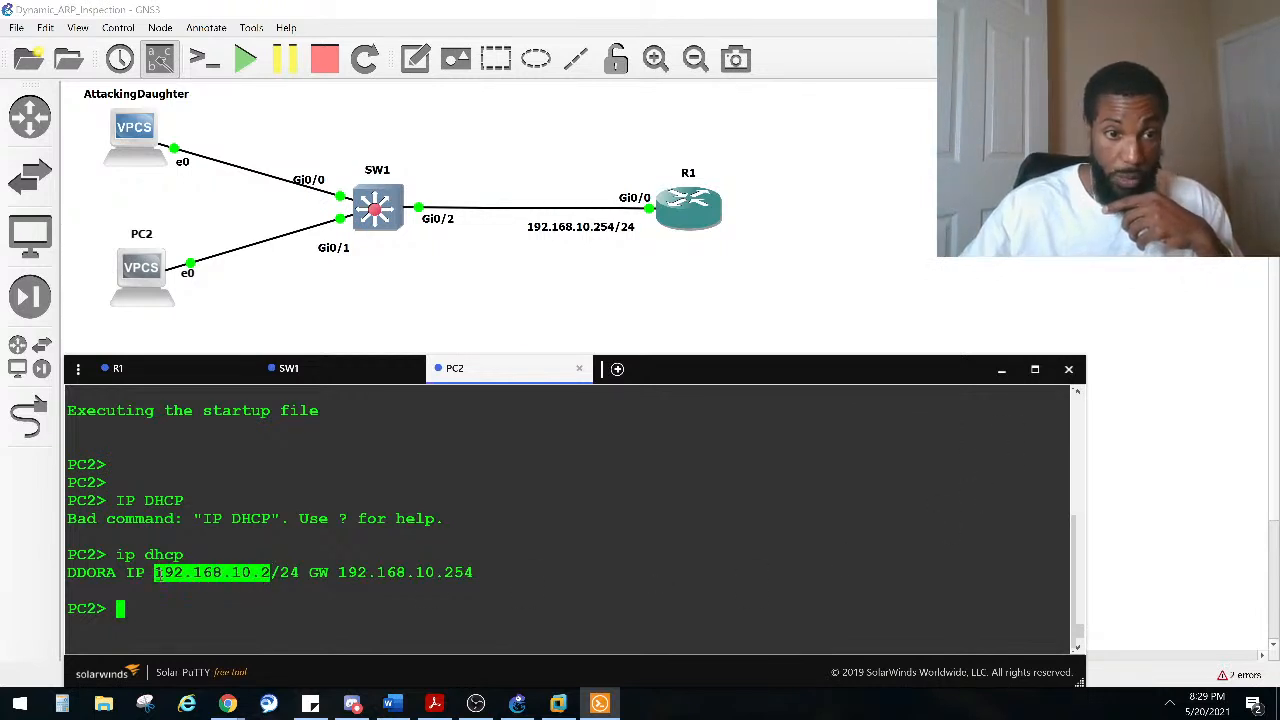
click(150, 298)
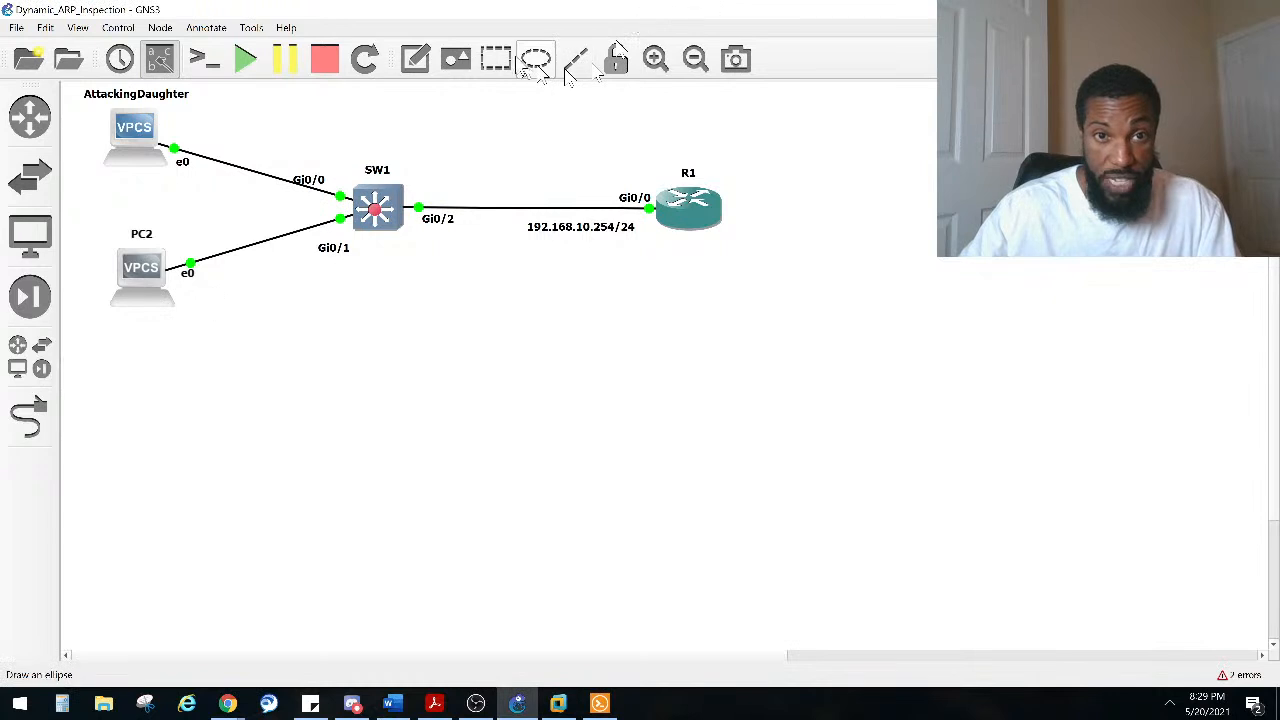
Step: Add a text note reading 192.168.10.2 beneath PC2 and nudge the PC2 icon slightly on the canvas
click(415, 58)
click(114, 318)
key(ctrl+v)
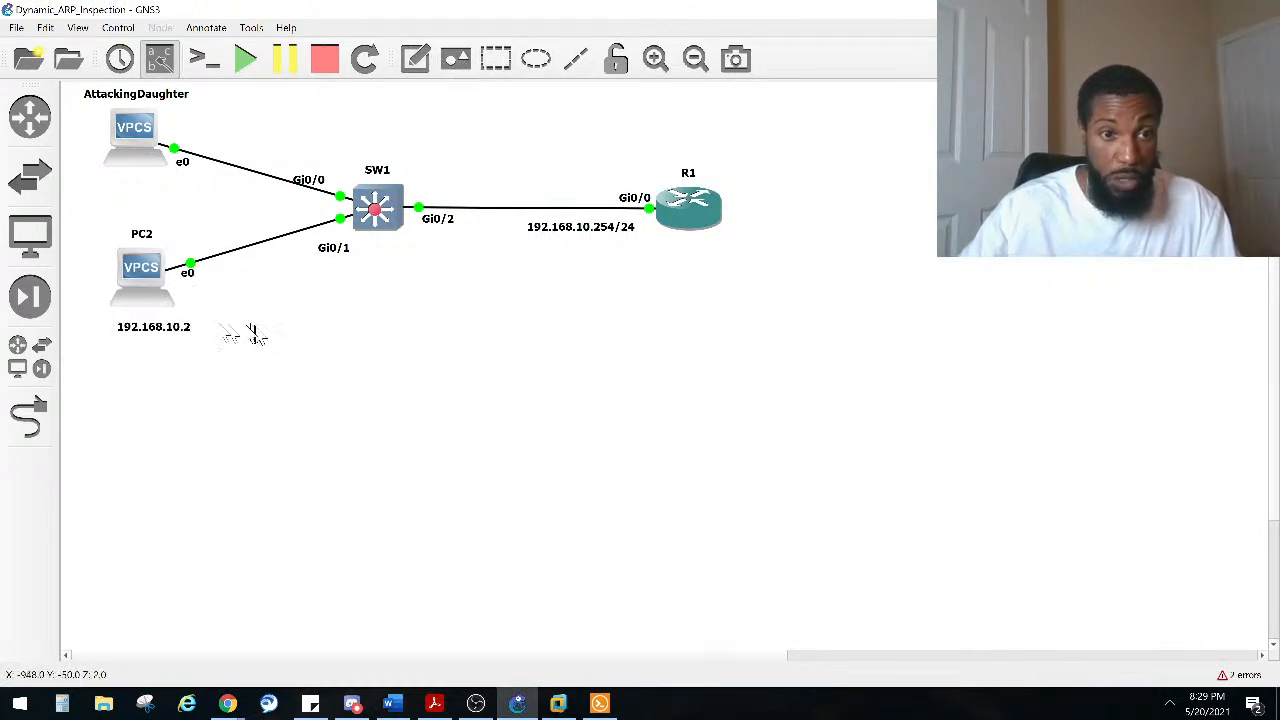
drag(135, 290, 146, 291)
click(159, 345)
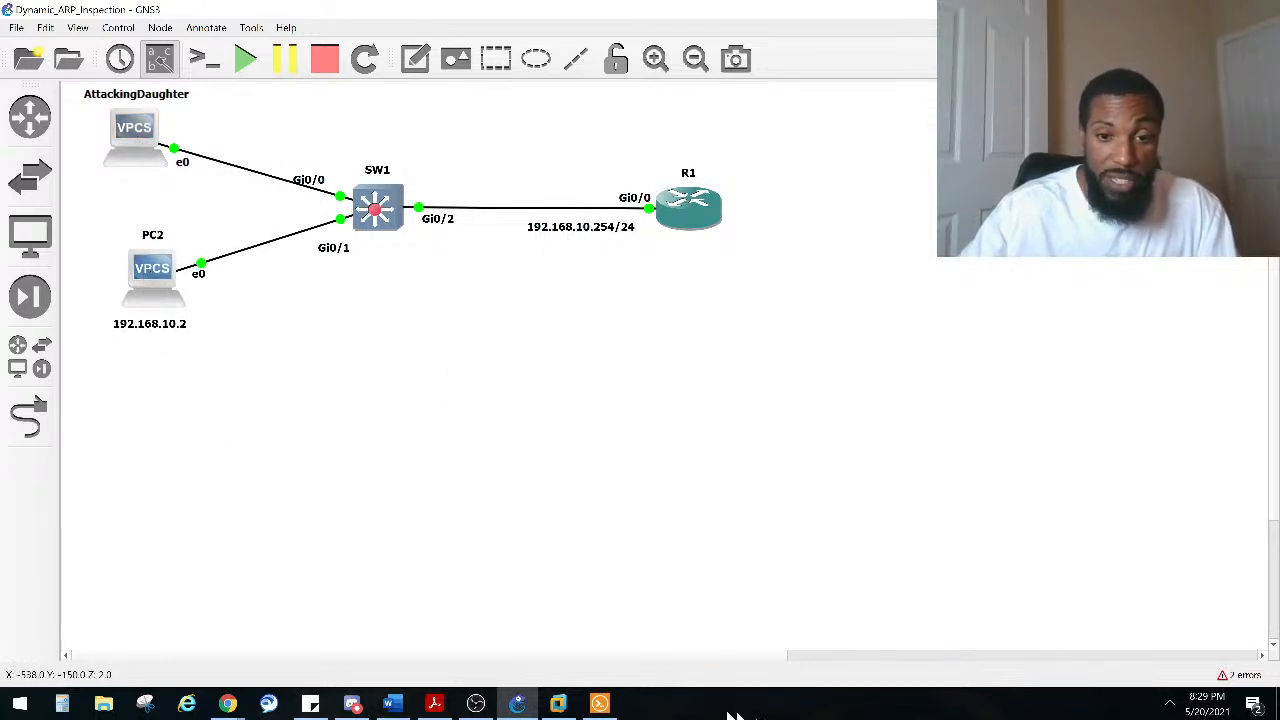
Step: Open the AttackingDaughter console in Solar-PuTTY and press Enter a few times at the VPCS prompt
click(599, 703)
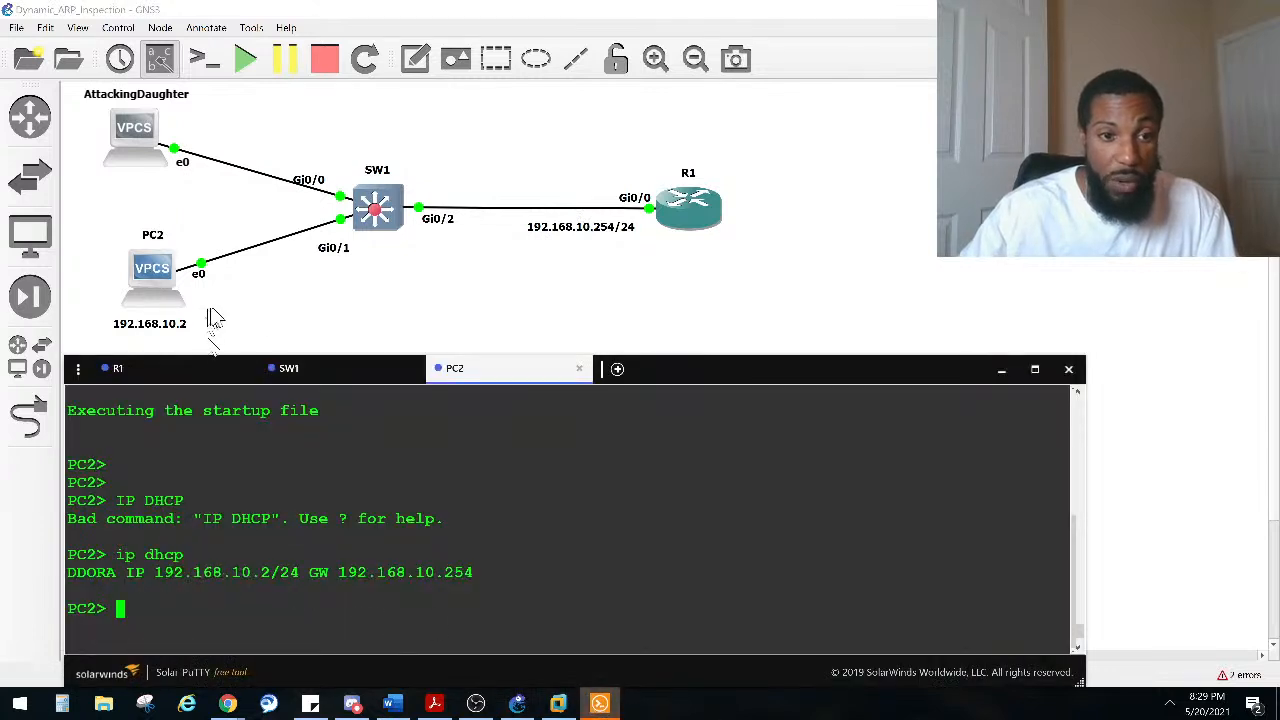
double_click(132, 132)
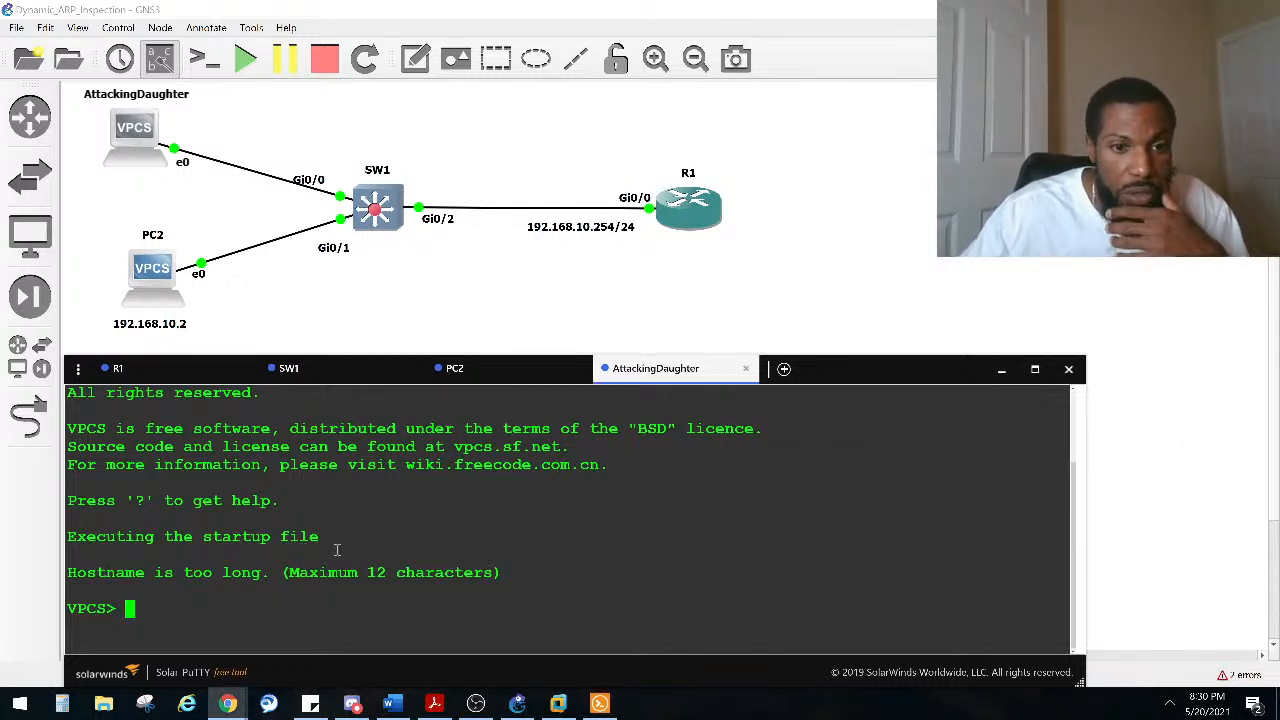
key(Return)
key(Return)
key(Return)
key(Return)
scroll(314, 534, up, 3)
scroll(305, 534, down, 3)
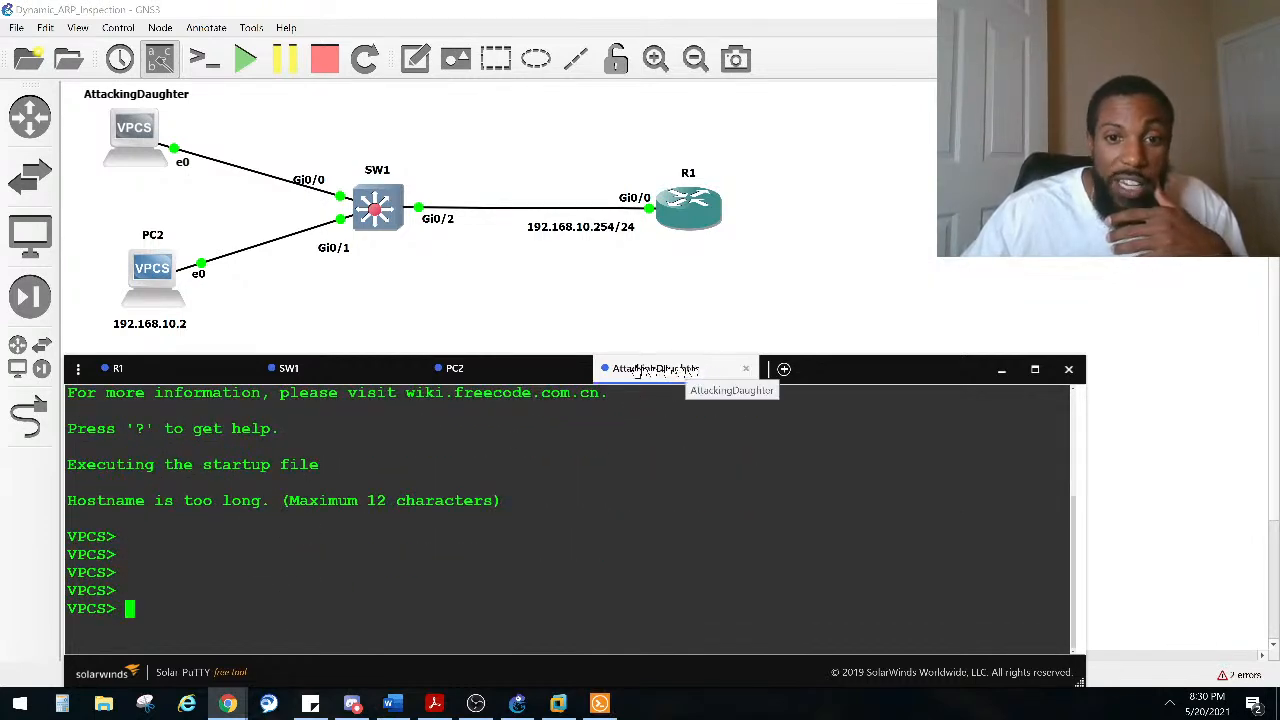
Step: Highlight the hostname-too-long message and VPCS prompt, briefly comparing with PC2's console tab
drag(165, 502, 120, 484)
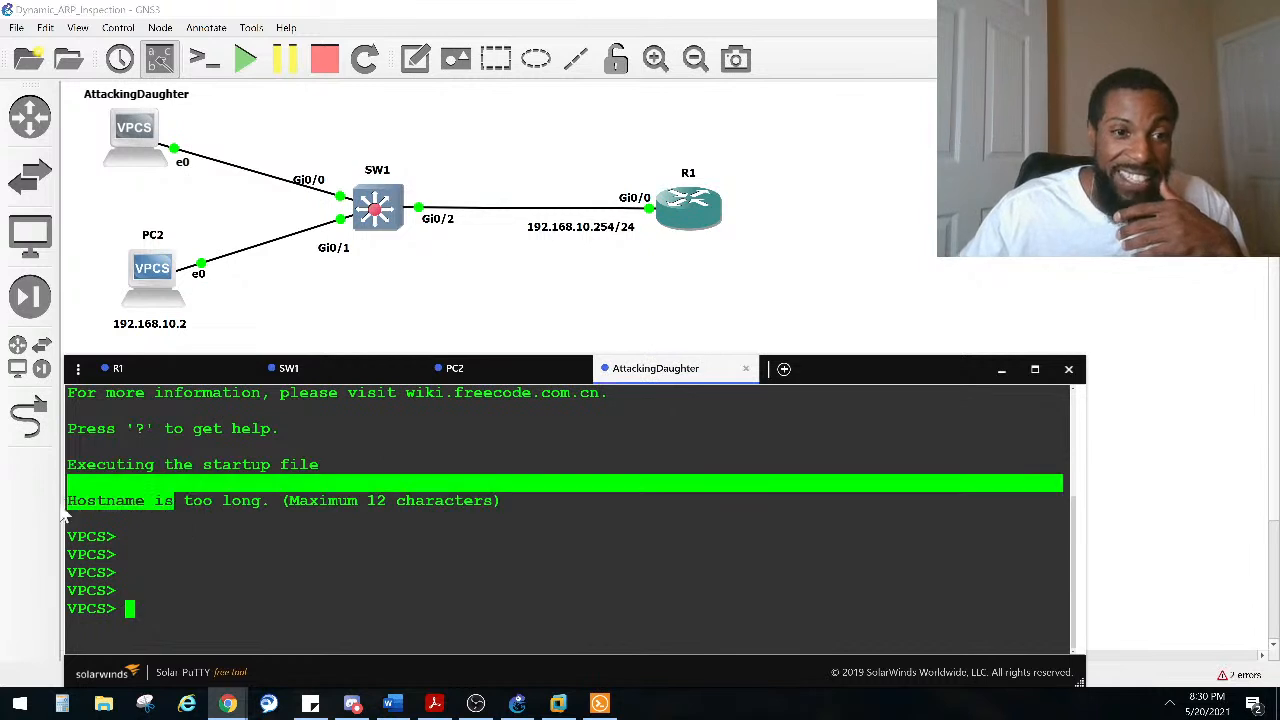
click(200, 520)
double_click(90, 572)
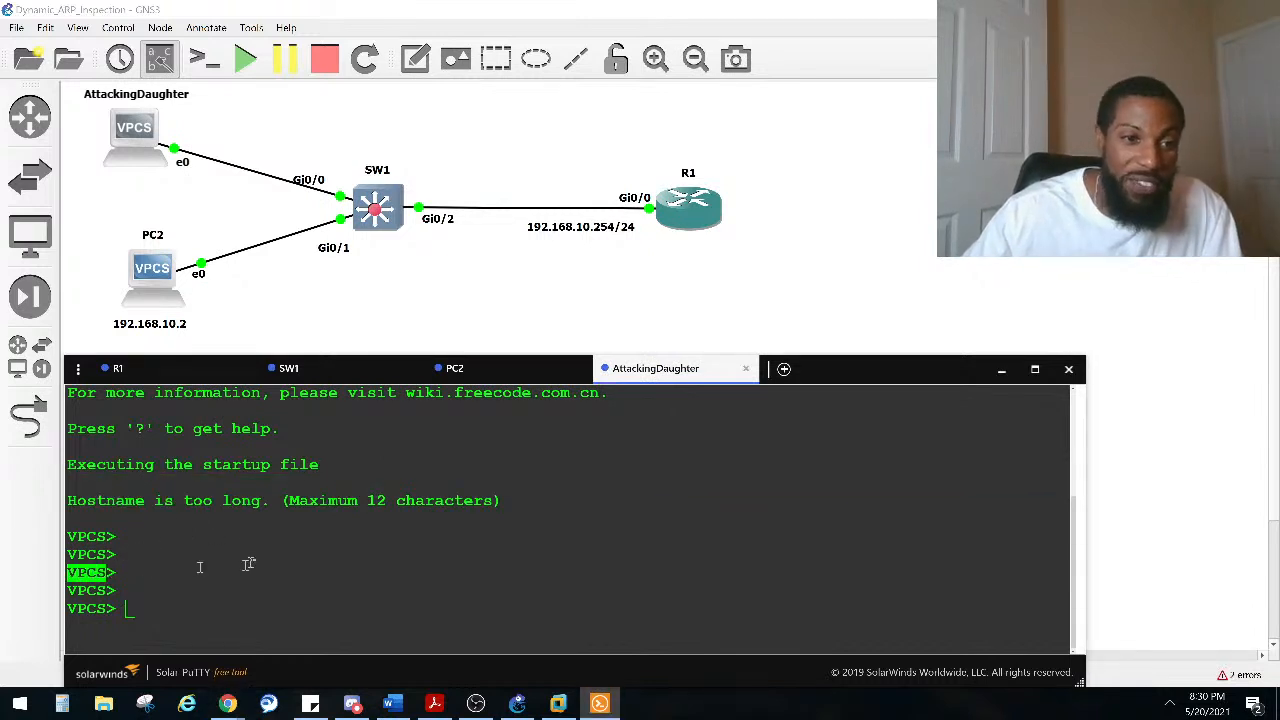
click(513, 371)
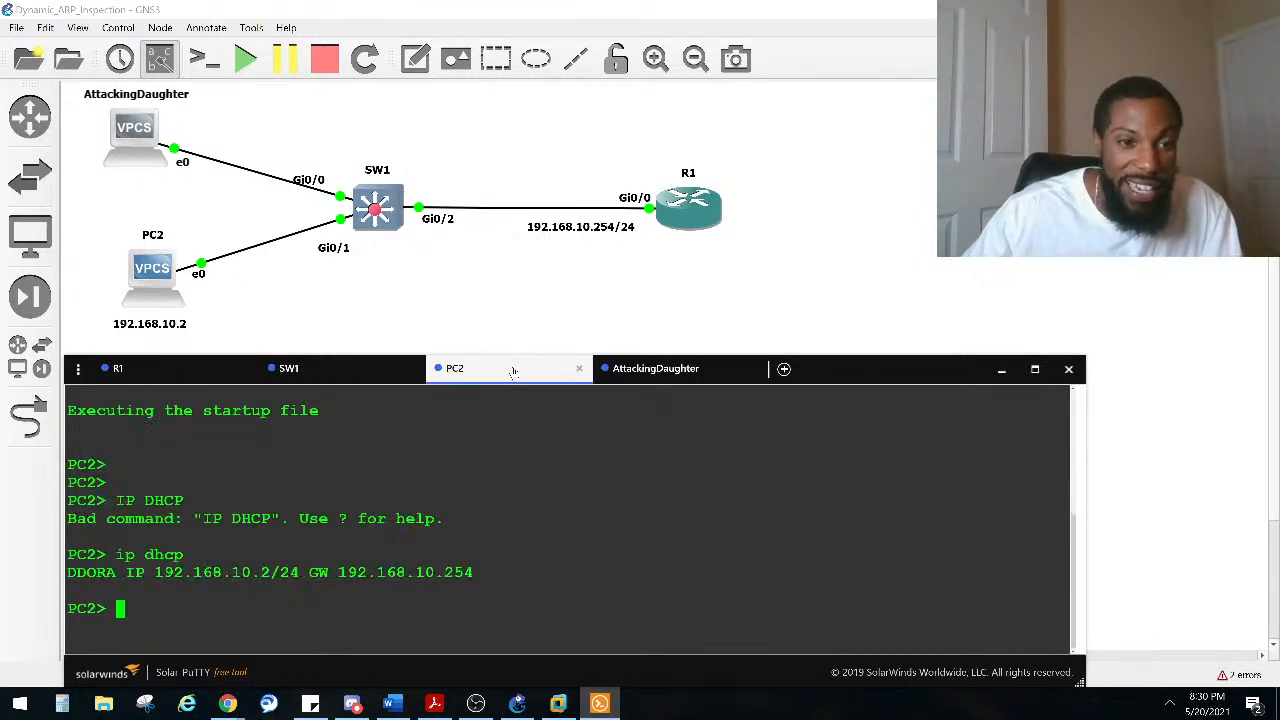
click(640, 369)
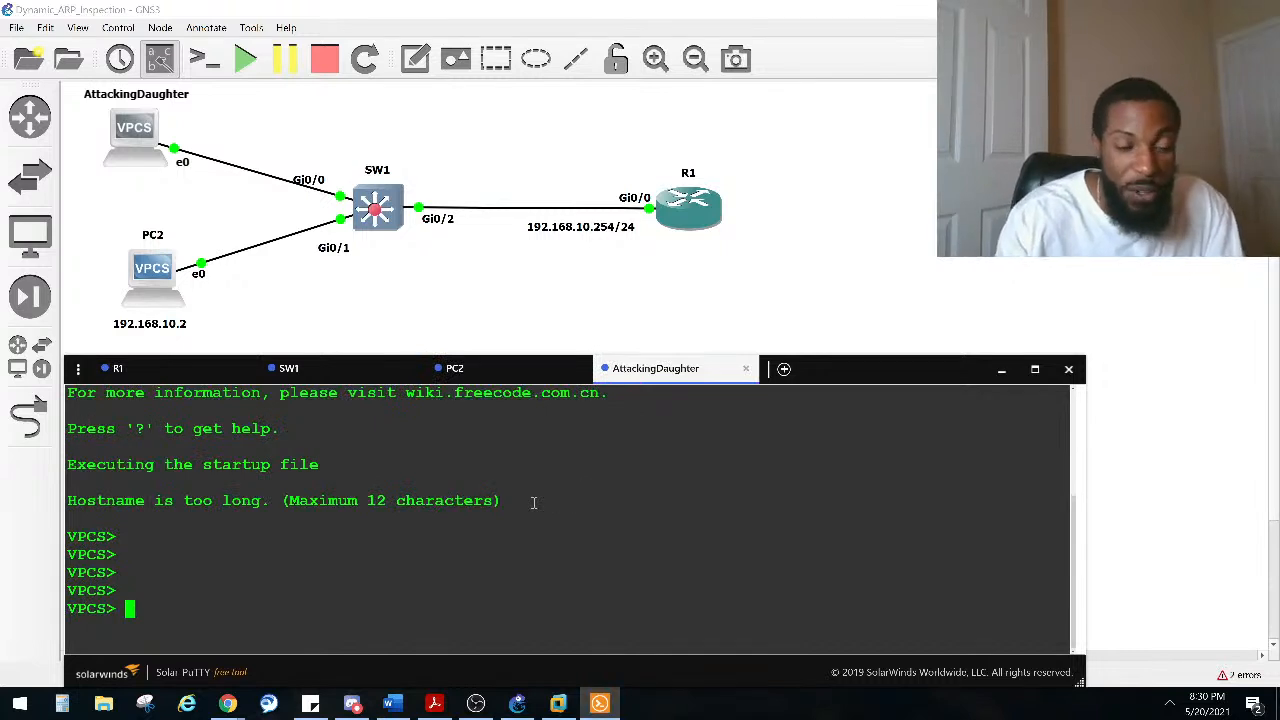
text(ip dhc)
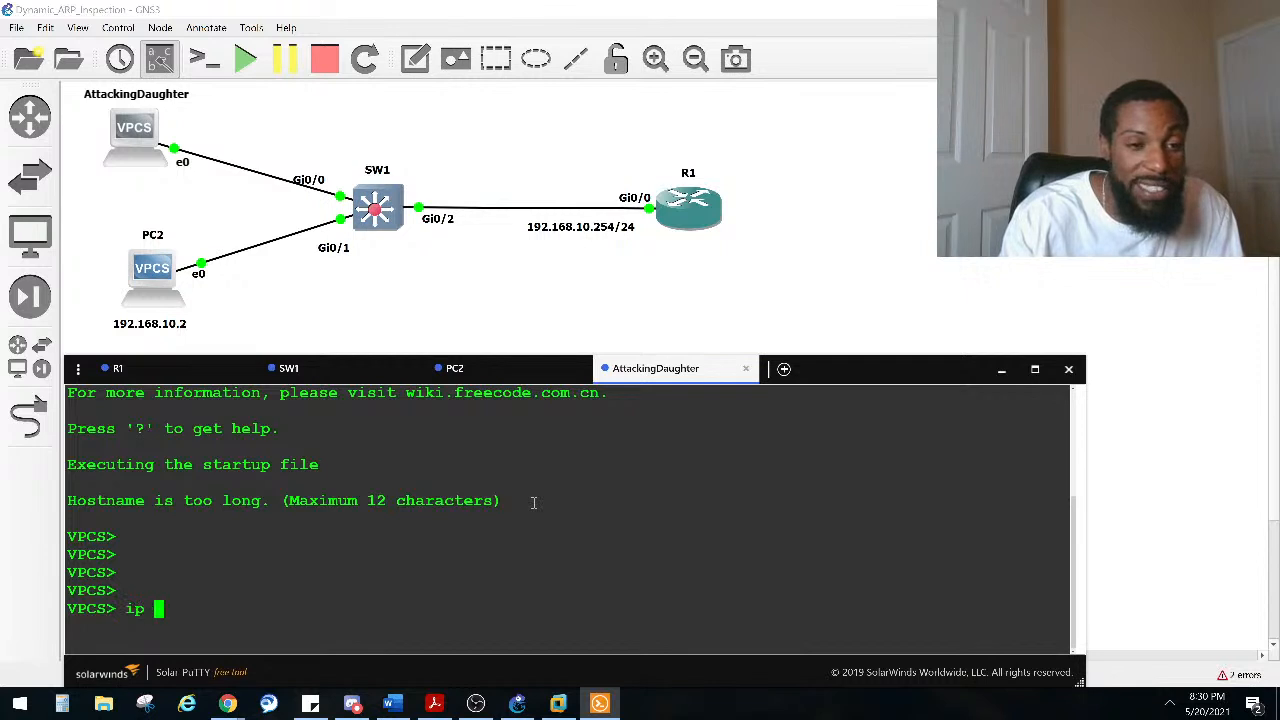
text(p)
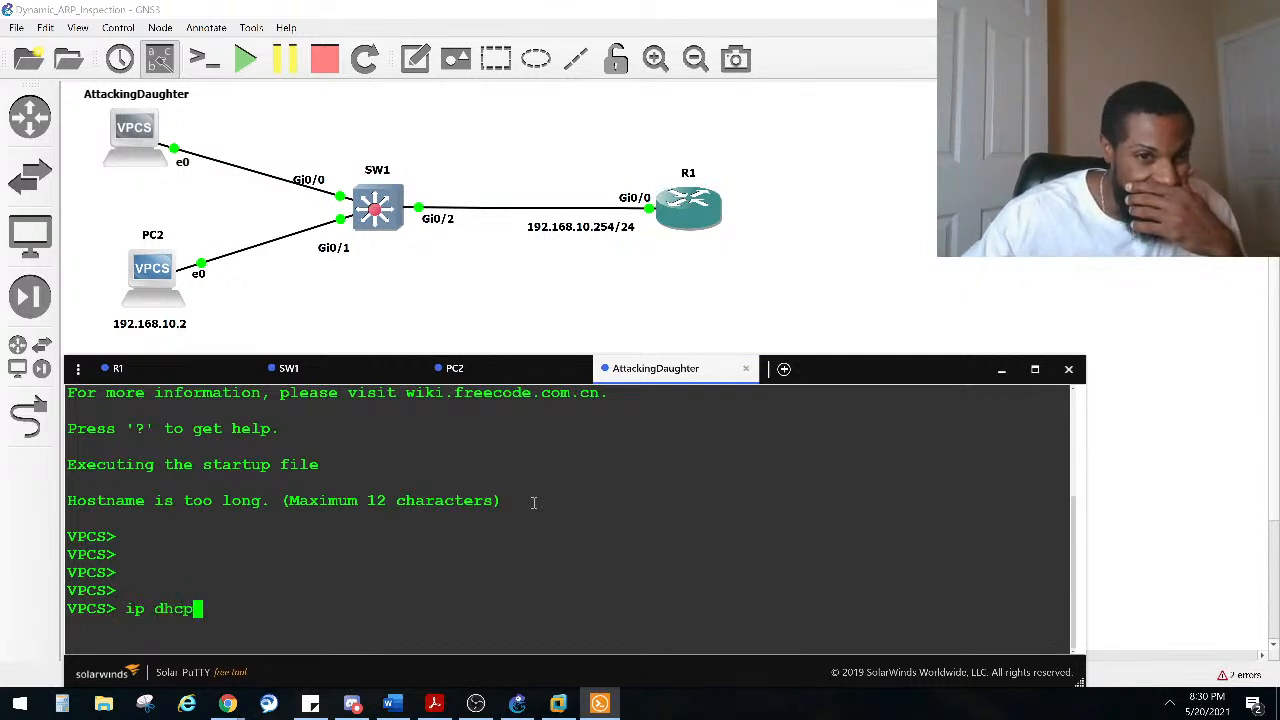
key(BackSpace)
key(BackSpace)
key(BackSpace)
key(BackSpace)
key(BackSpace)
key(BackSpace)
key(BackSpace)
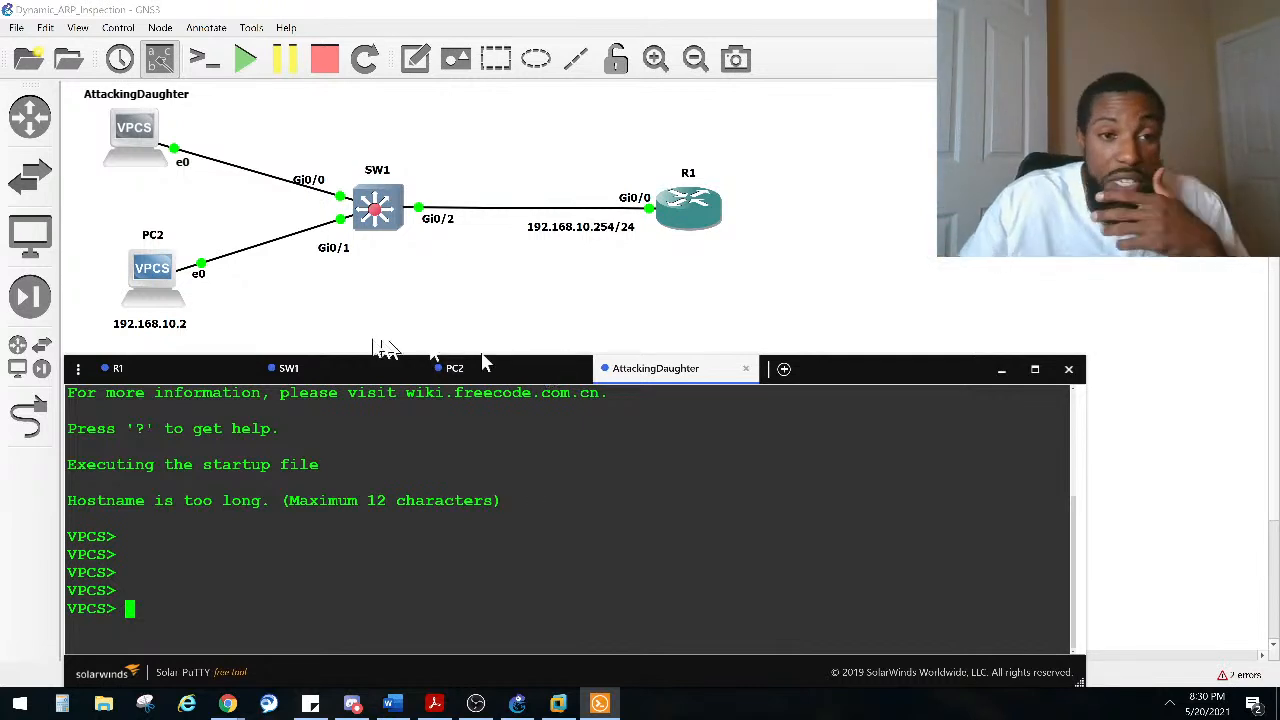
Step: From PC2's console, ping the R1 gateway at 192.168.10.254
click(450, 368)
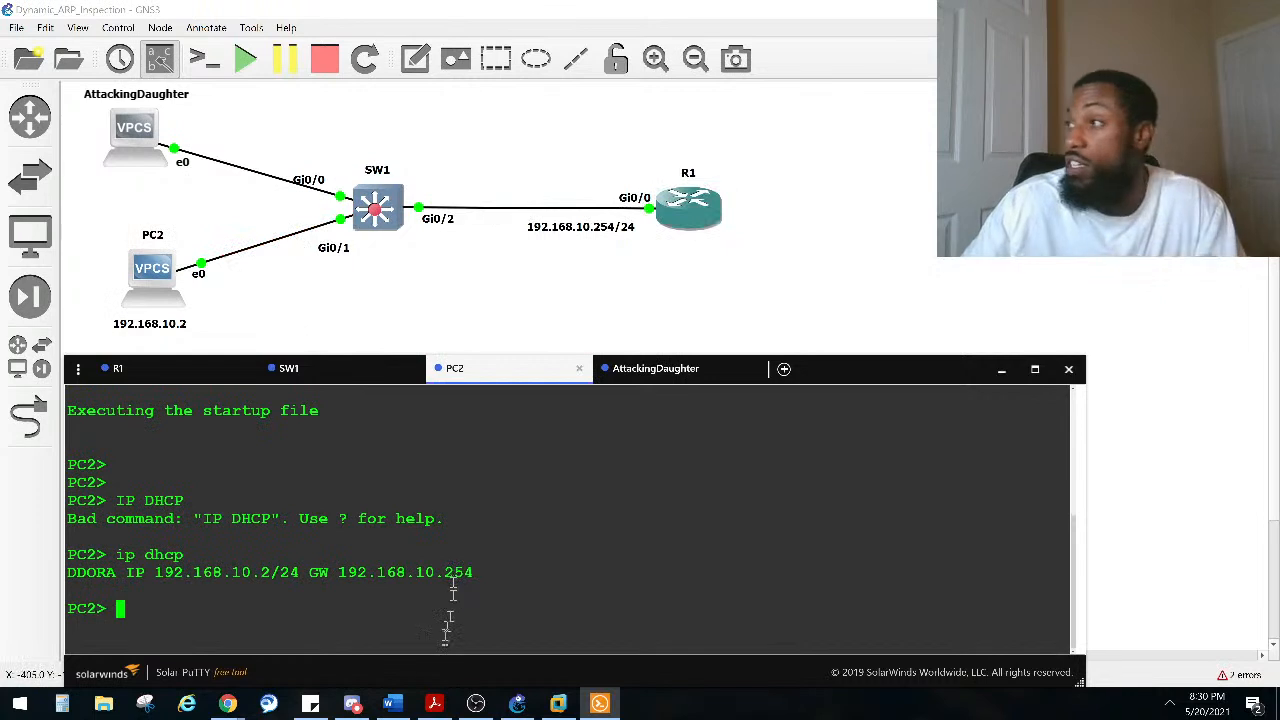
text(ping 192.168.10.254)
key(Return)
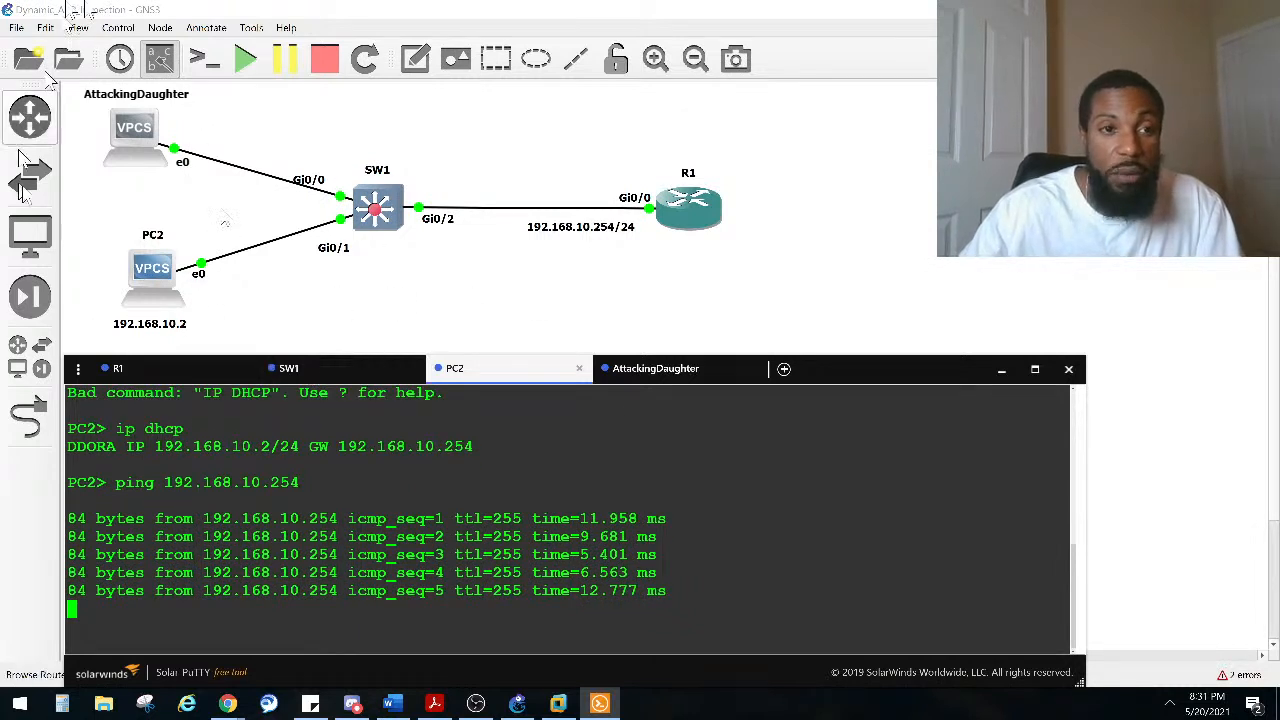
Step: On AttackingDaughter, statically assign the address 192.168.10.99/24 with the ip command
click(655, 368)
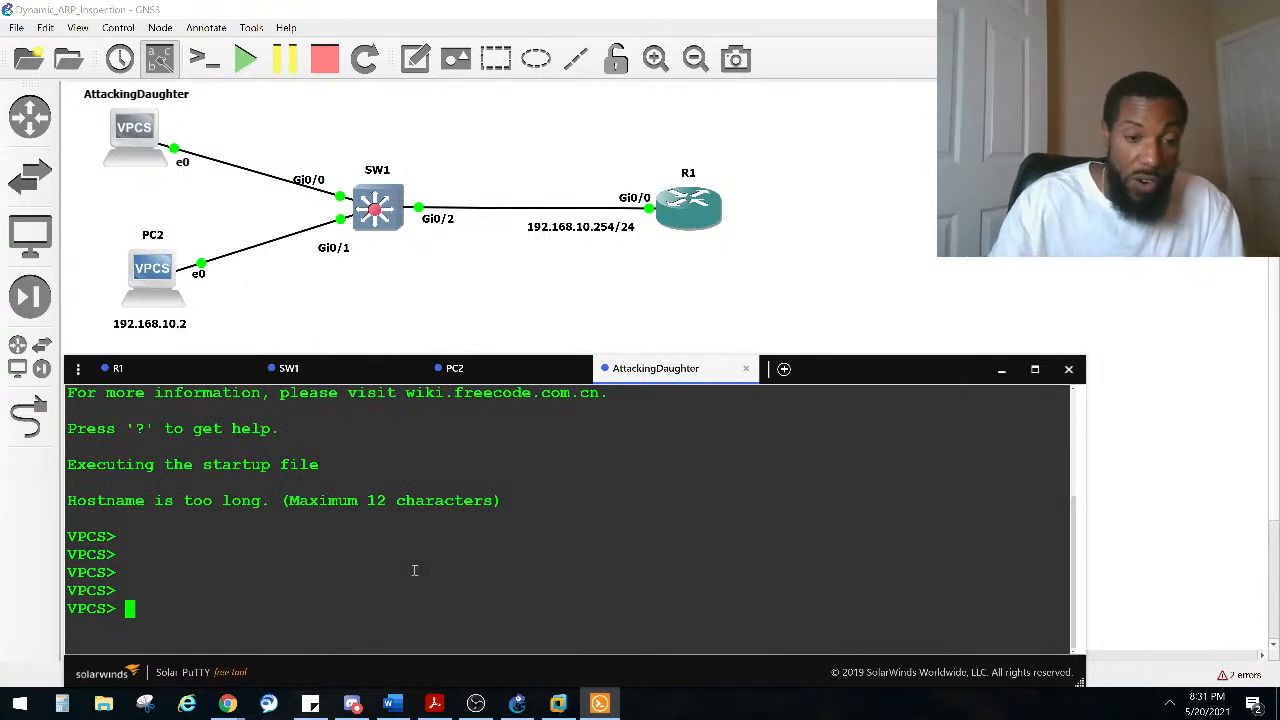
text(ip )
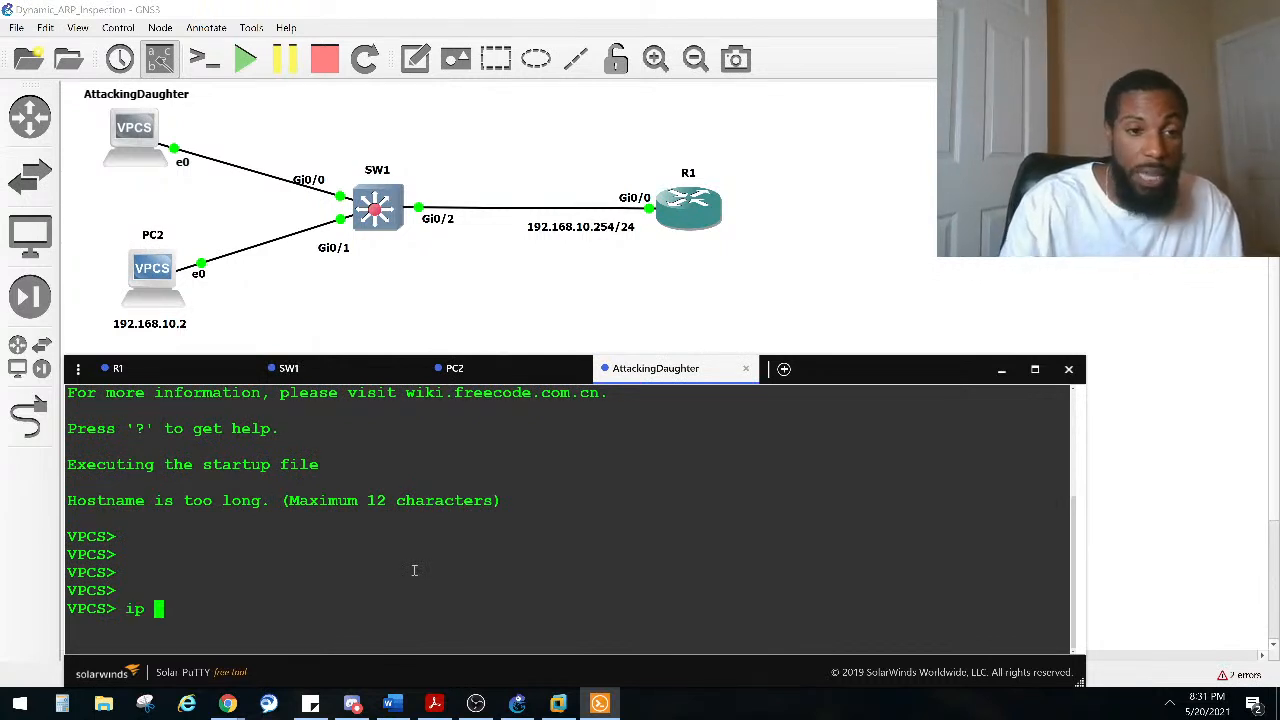
text(192.168.)
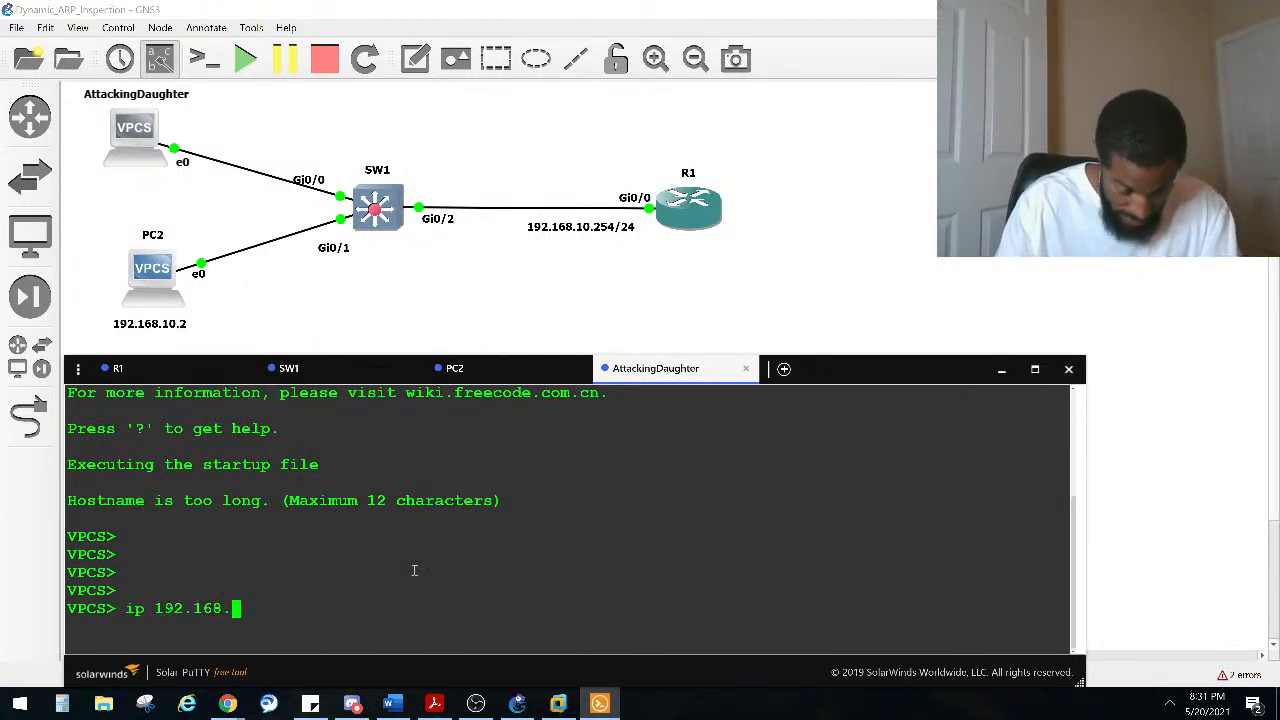
text(10.2)
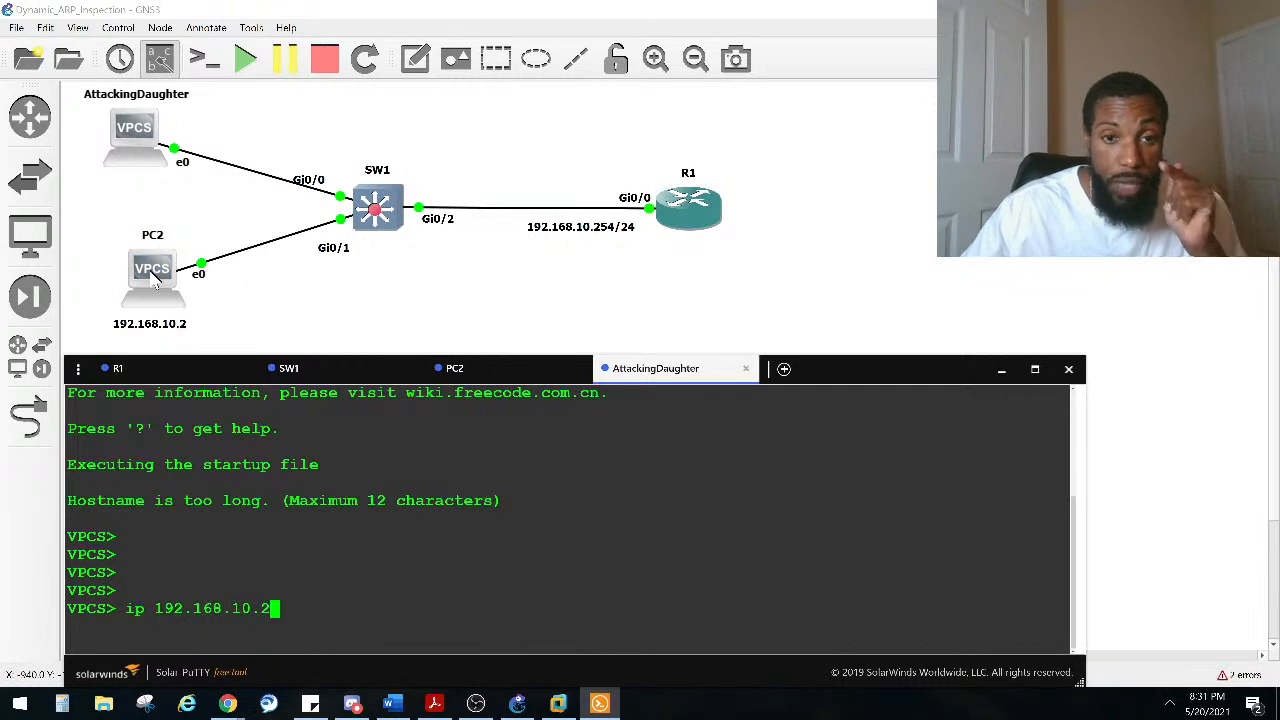
key(BackSpace)
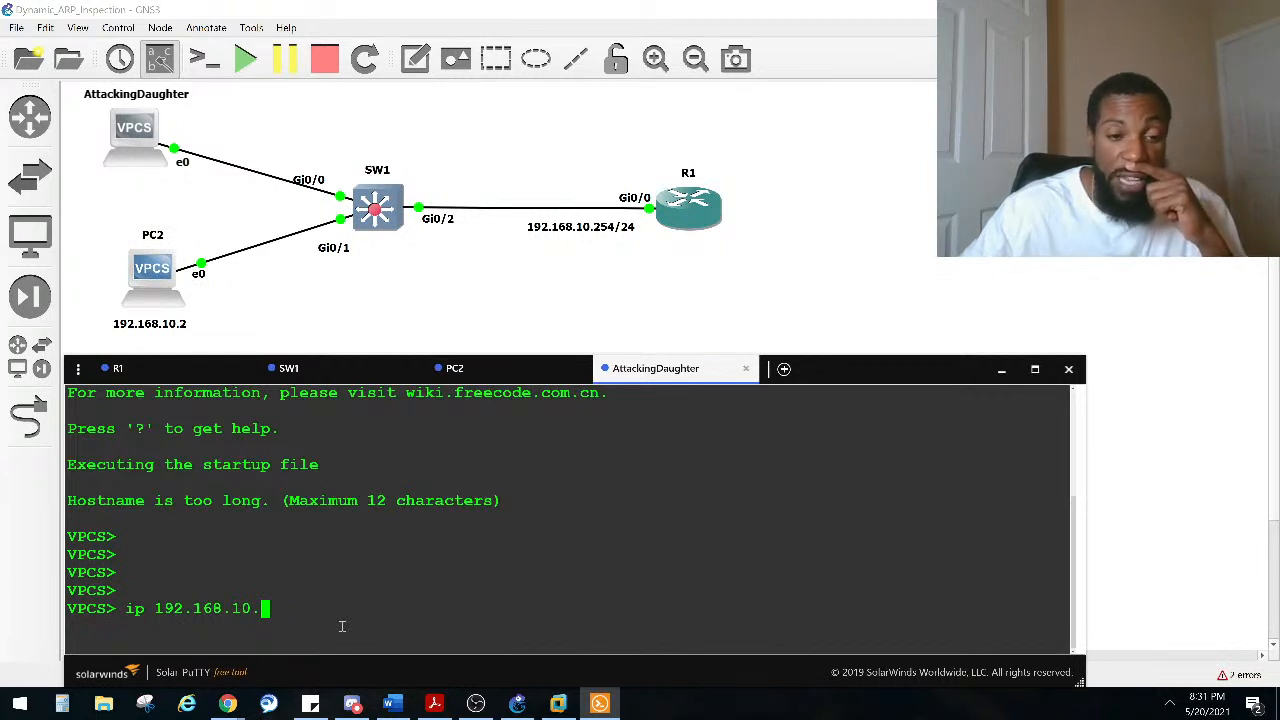
text(99)
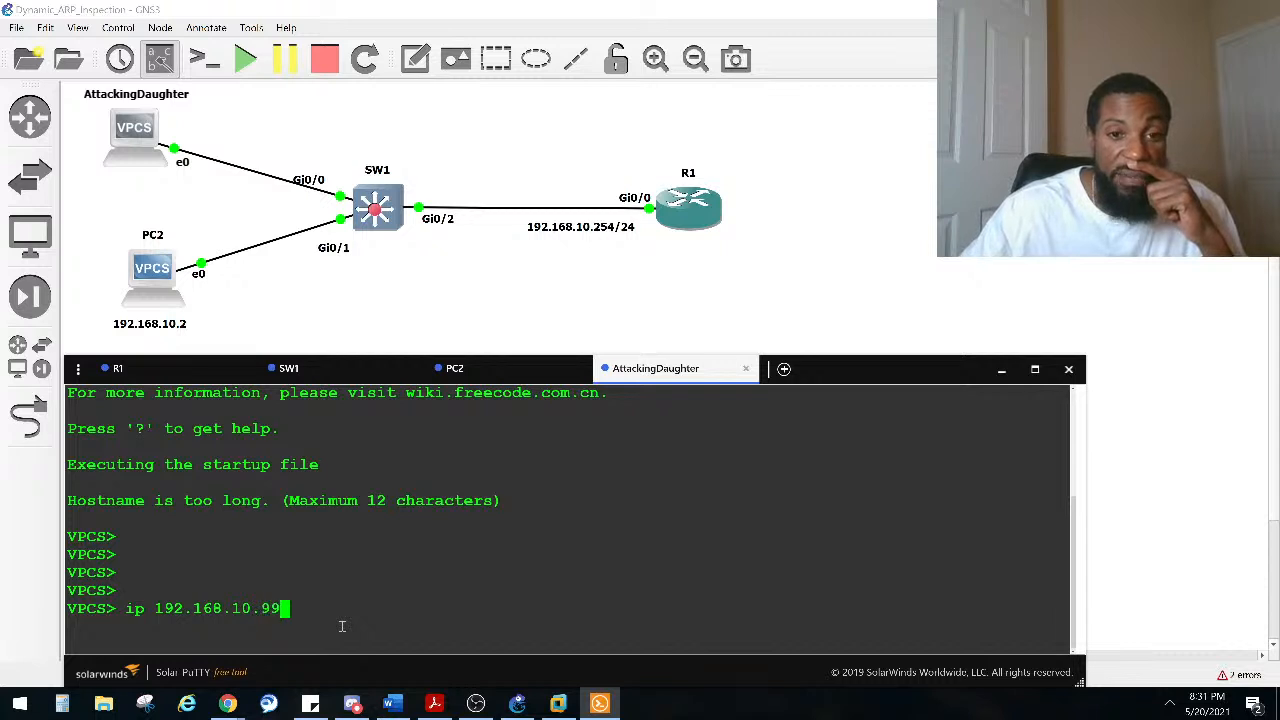
key(BackSpace)
text(/24)
key(Return)
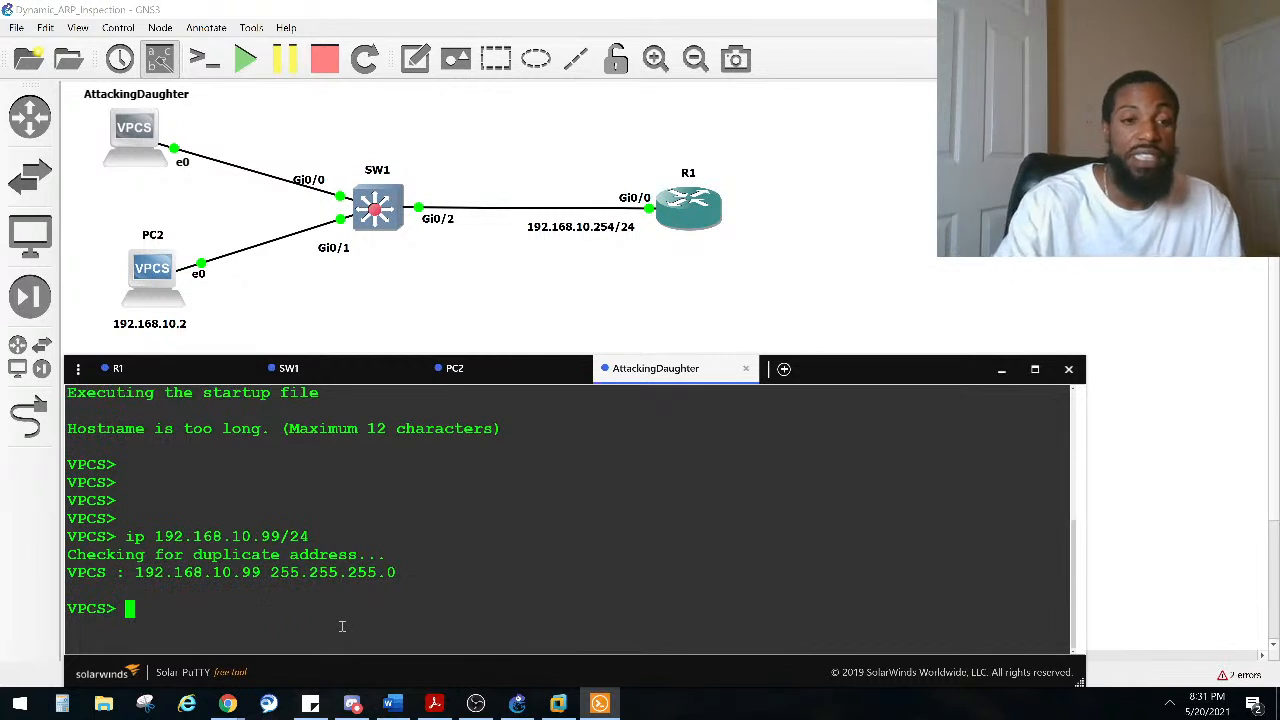
Step: From AttackingDaughter, ping the gateway 192.168.10.254
text(ping )
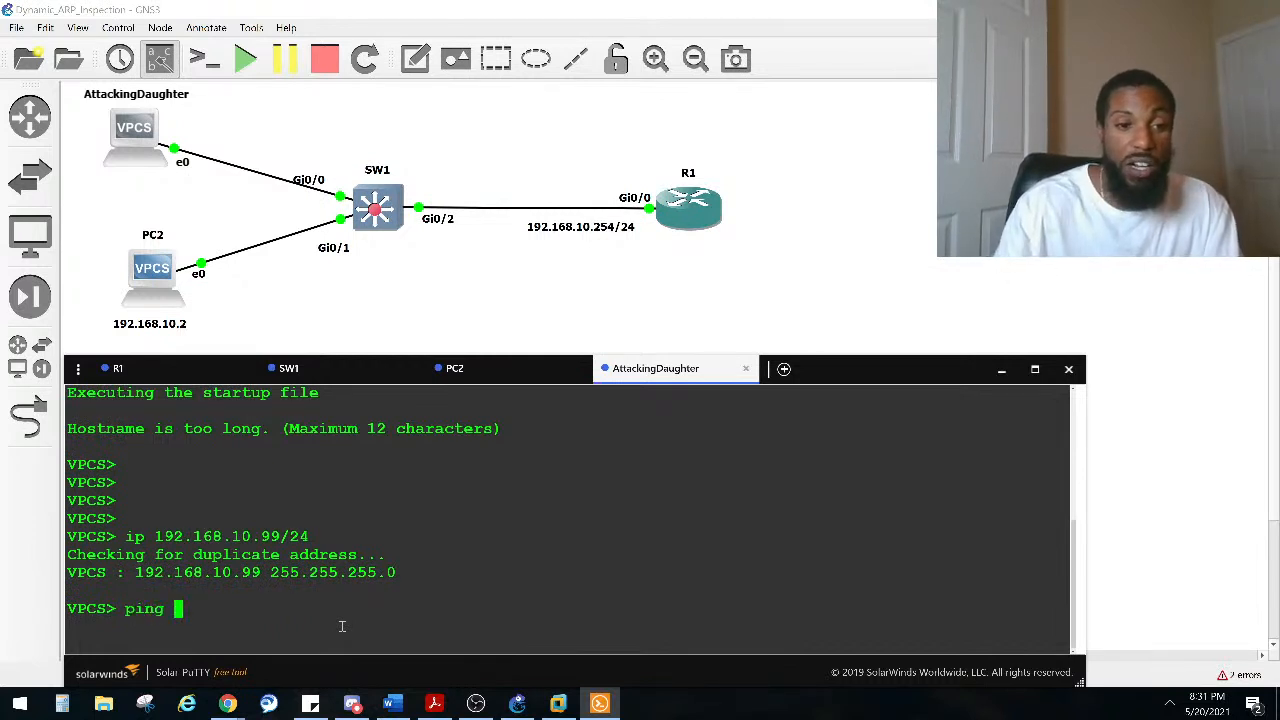
text(1)
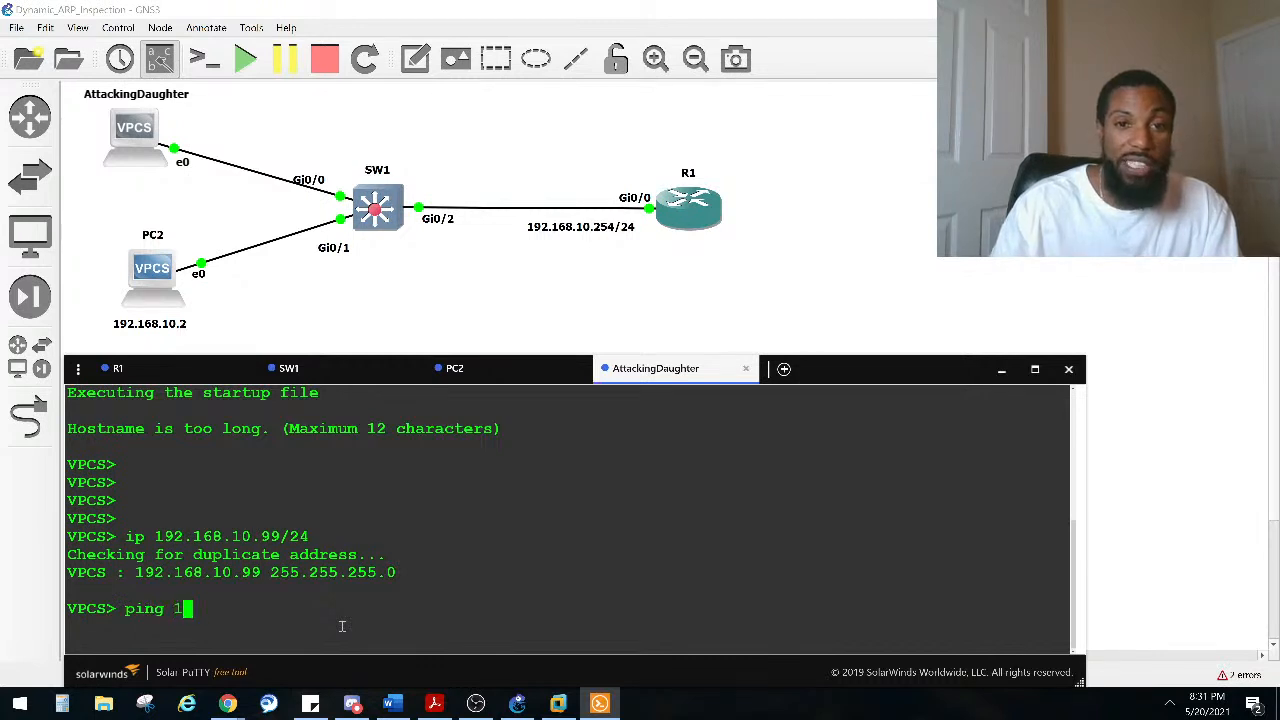
text(92.168.10.254)
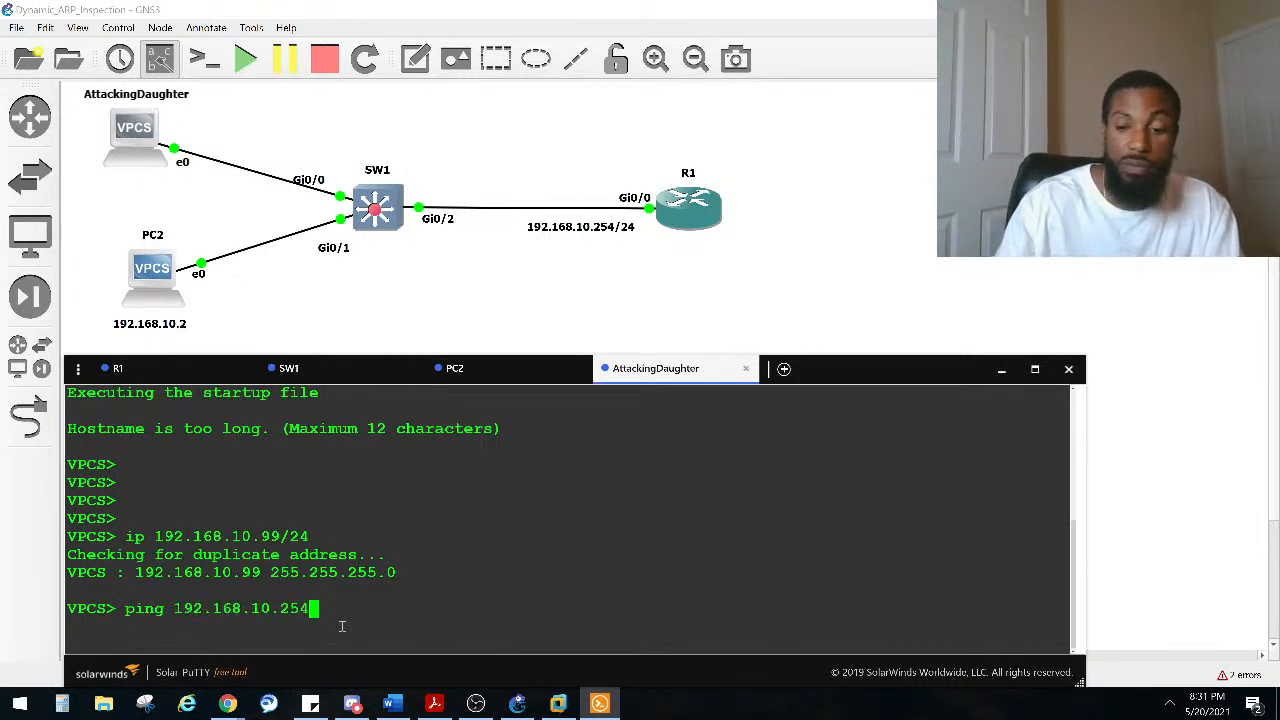
key(Return)
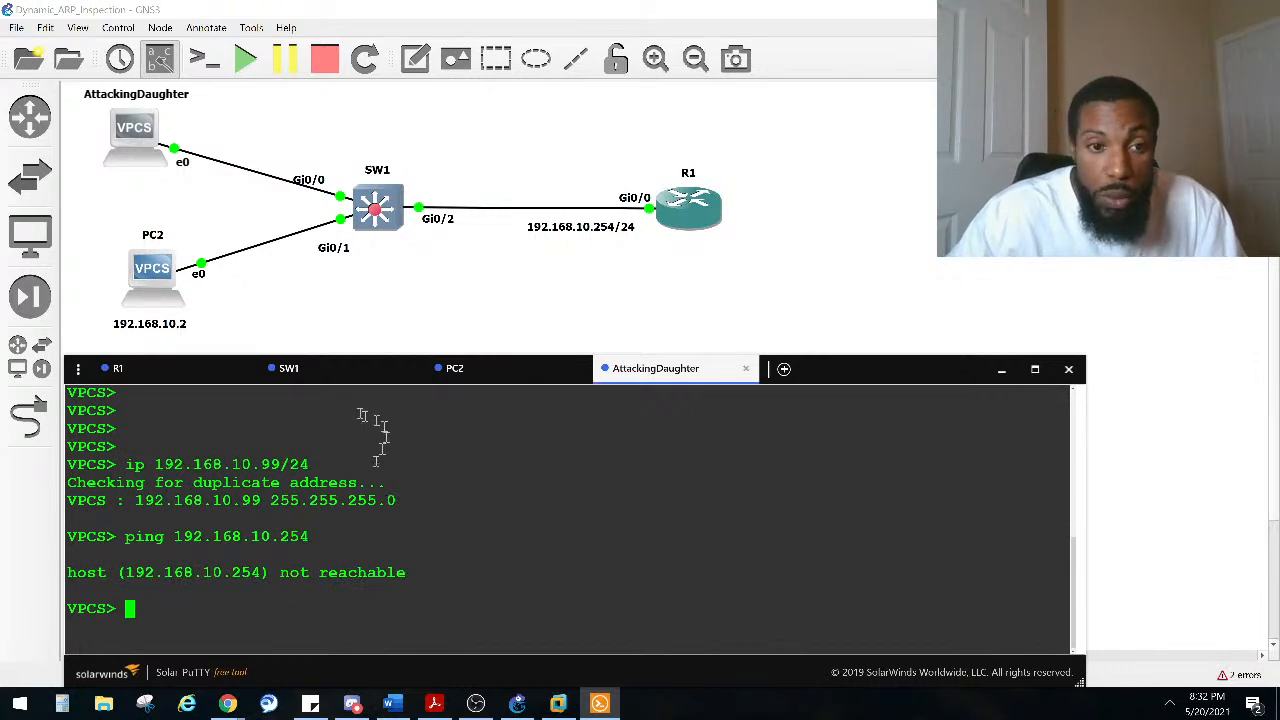
Step: In SW1's console, examine the DHCP snooping deny log messages about invalid ARPs on Gi0/0
click(305, 368)
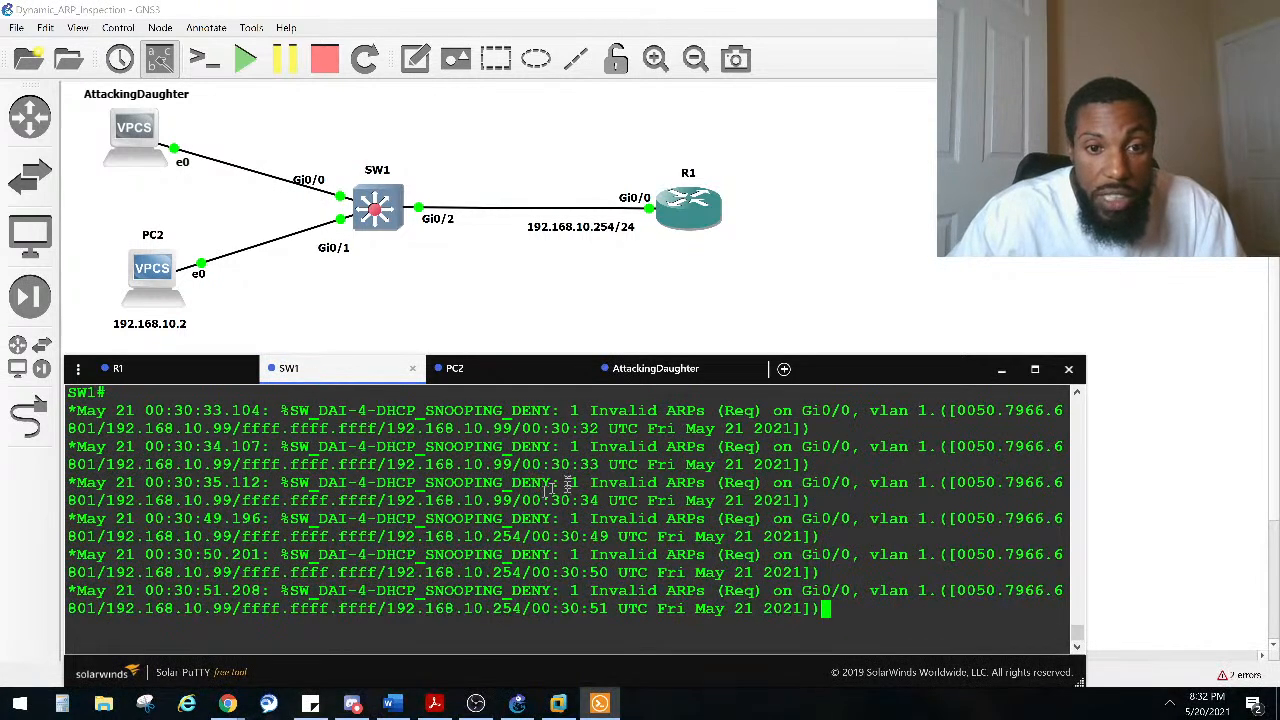
scroll(565, 484, up, 2)
drag(252, 518, 406, 518)
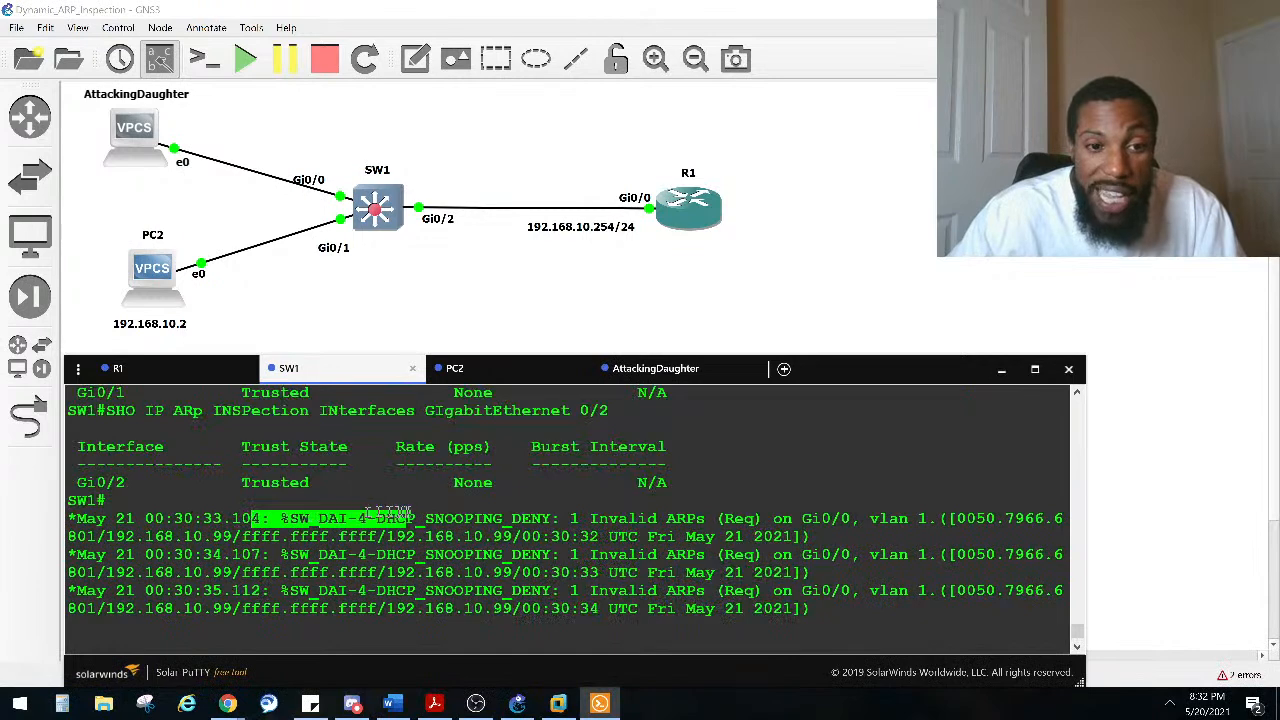
click(330, 517)
drag(320, 517, 712, 521)
click(366, 518)
drag(858, 520, 800, 522)
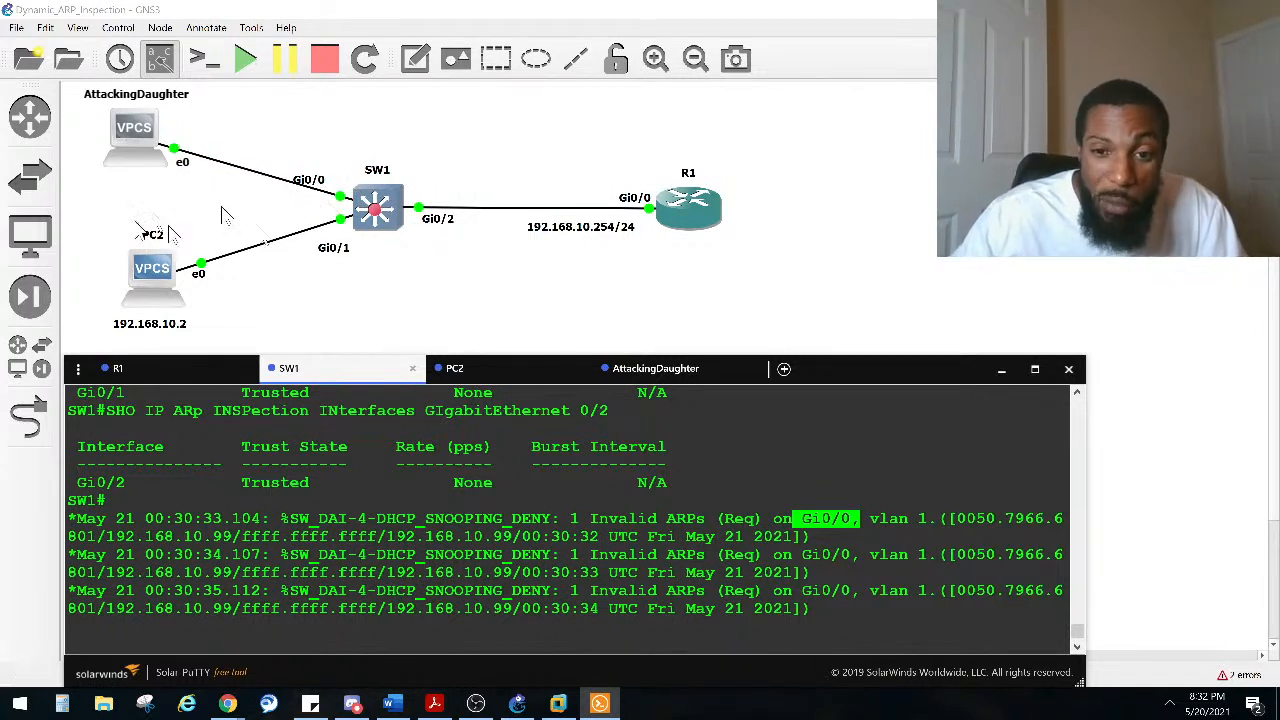
drag(880, 534, 932, 519)
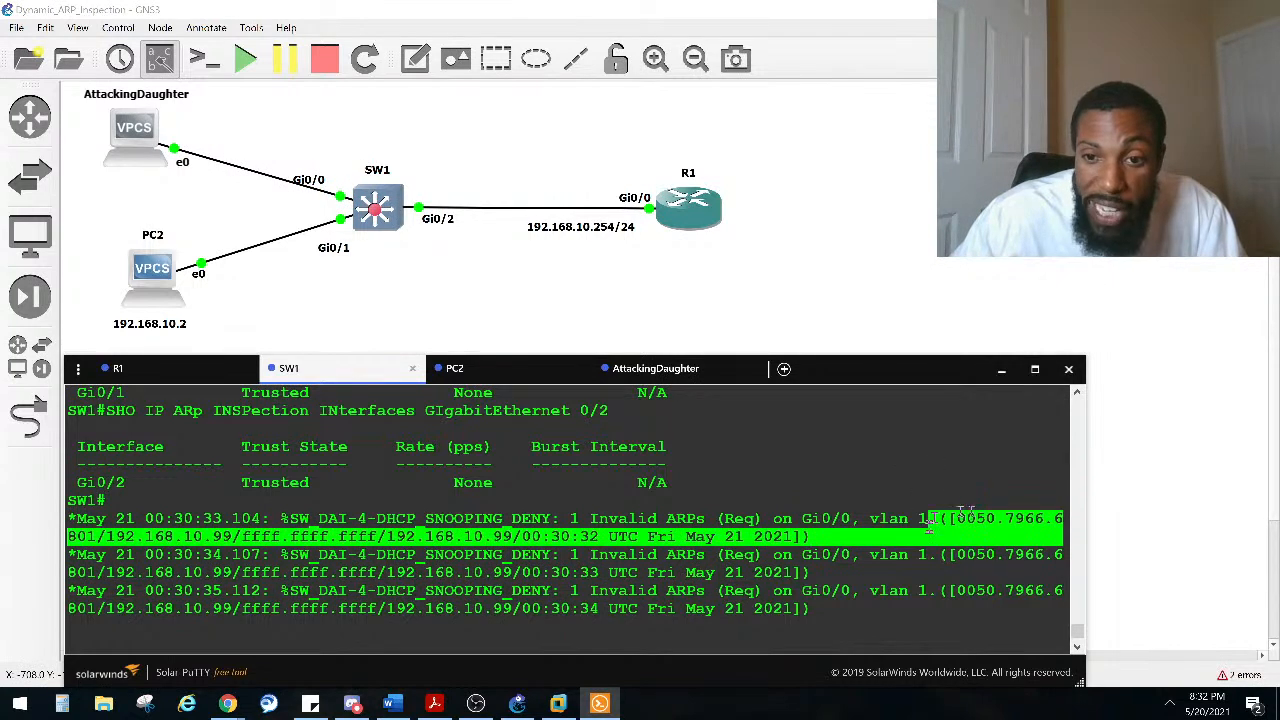
click(955, 520)
drag(234, 536, 358, 536)
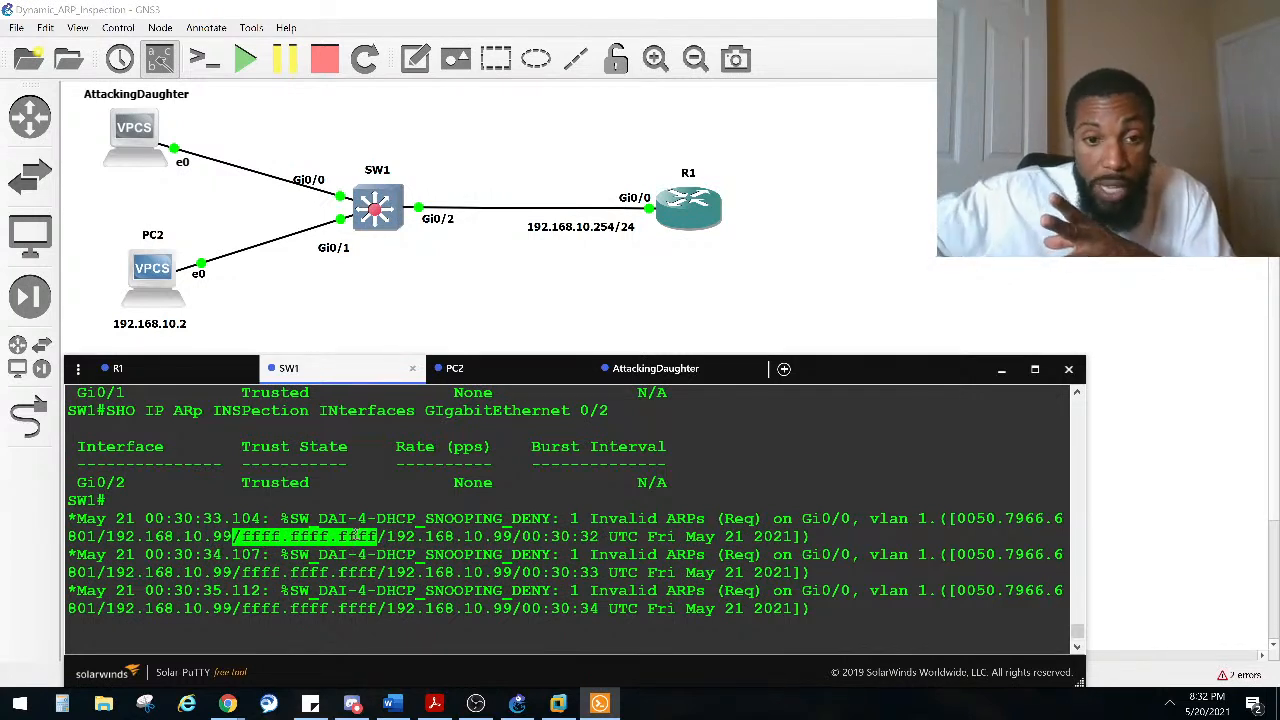
drag(378, 537, 298, 518)
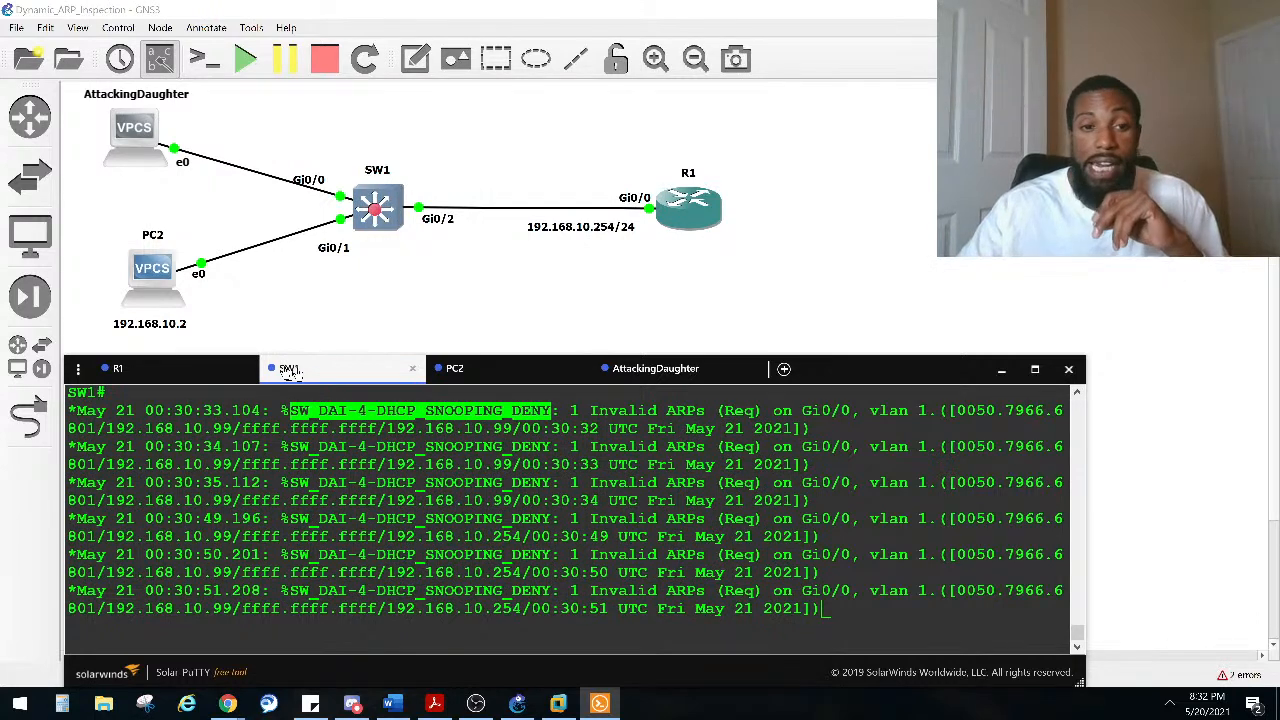
Step: On R1, rerun show ip dhcp binding and highlight PC2's leased address binding
click(155, 378)
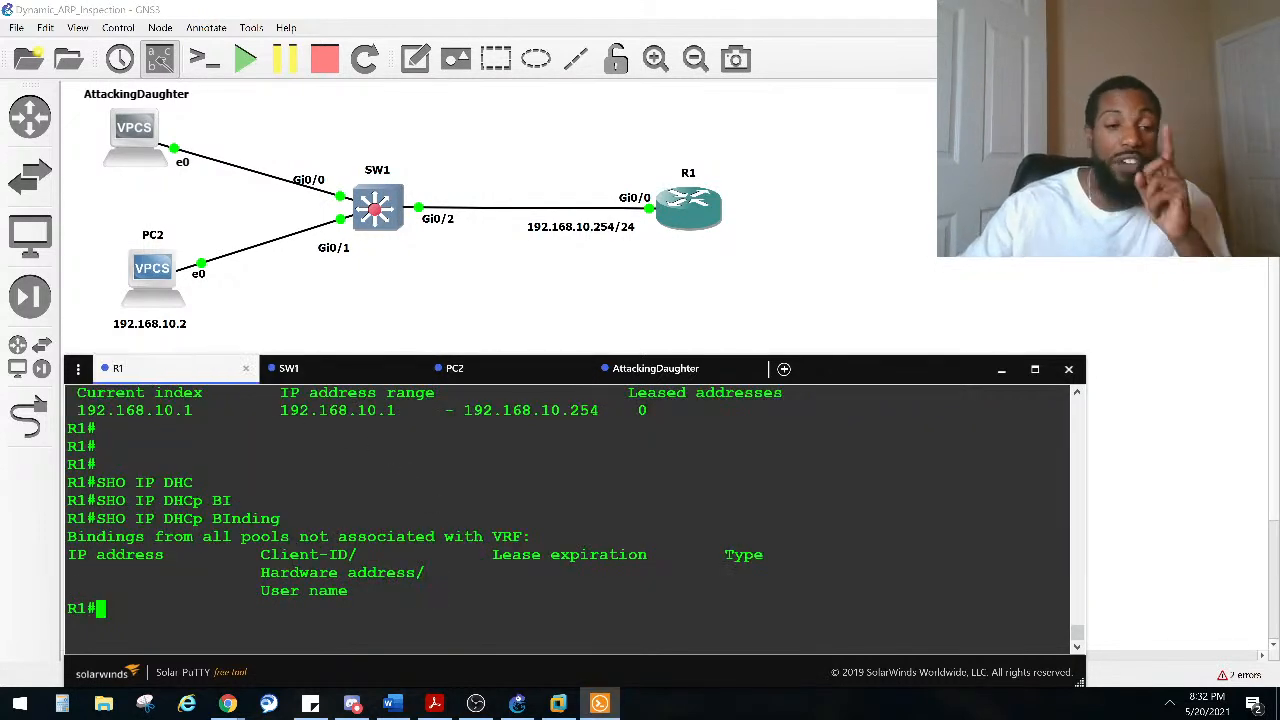
key(Up)
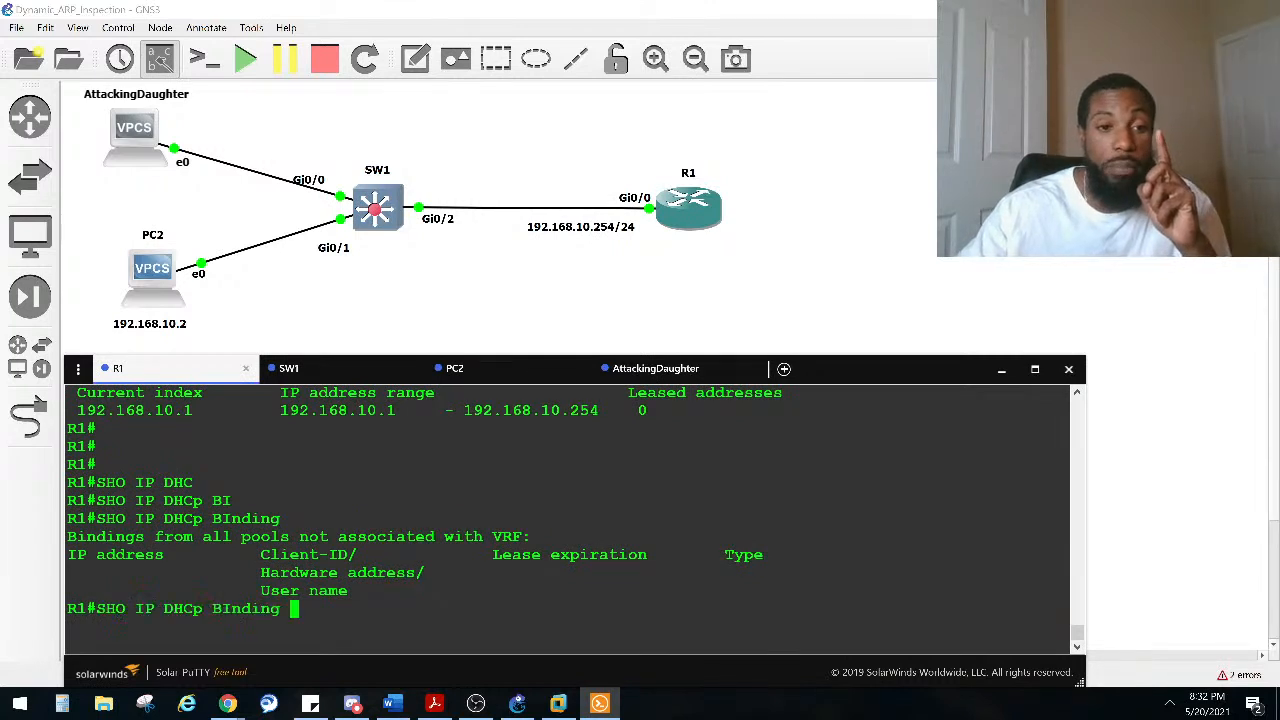
key(Return)
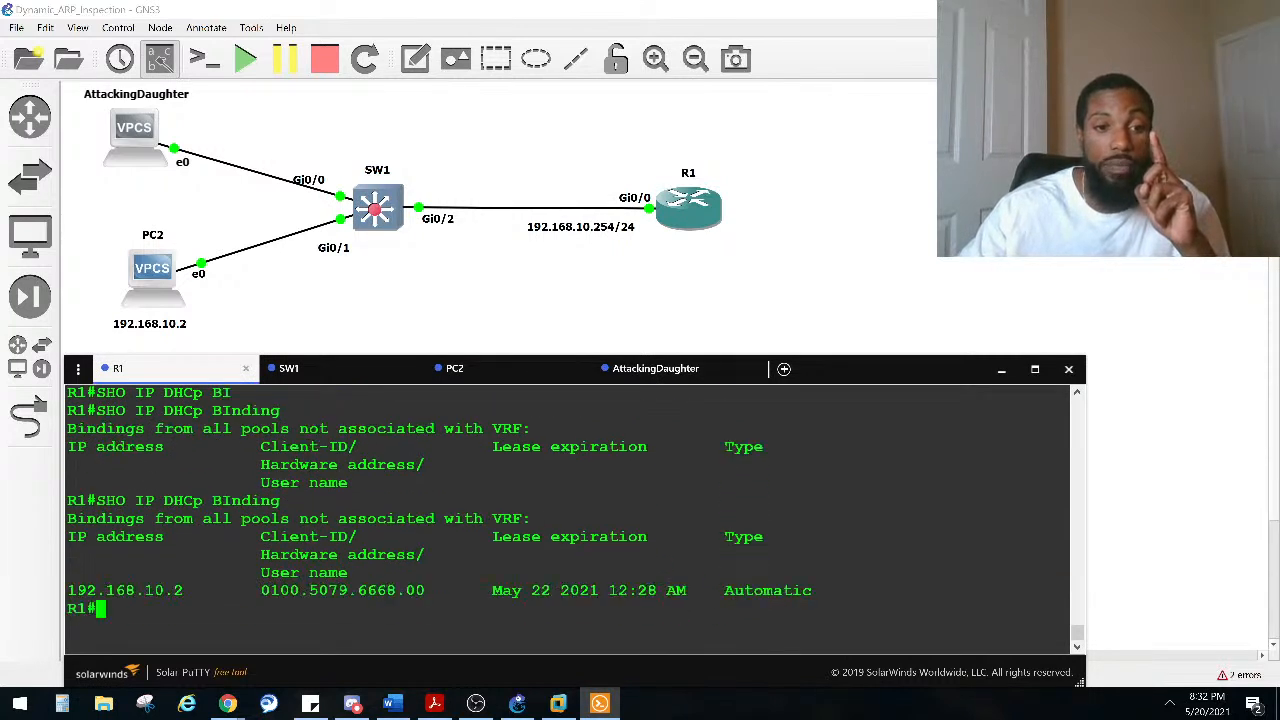
drag(199, 594, 67, 594)
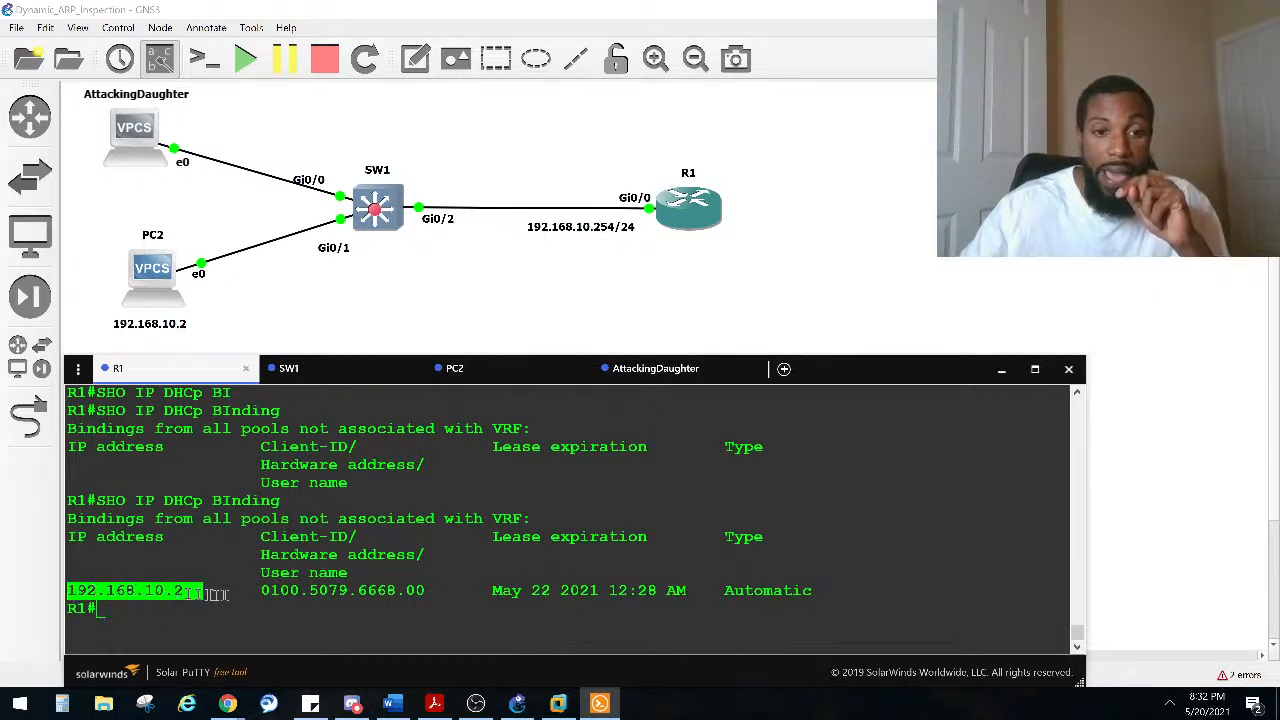
Step: In R1's DHCP binding output, highlight PC2's leased address and client ID
drag(260, 594, 350, 573)
drag(149, 260, 128, 267)
key(alt+Tab)
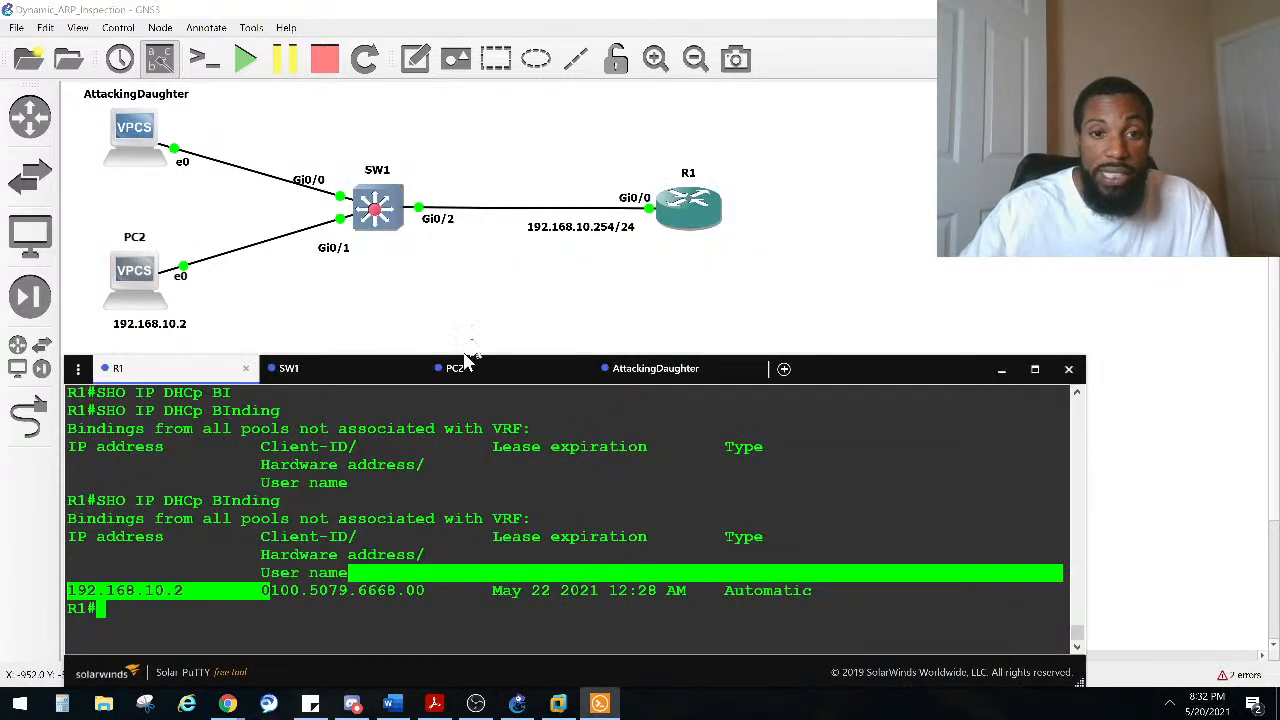
double_click(385, 592)
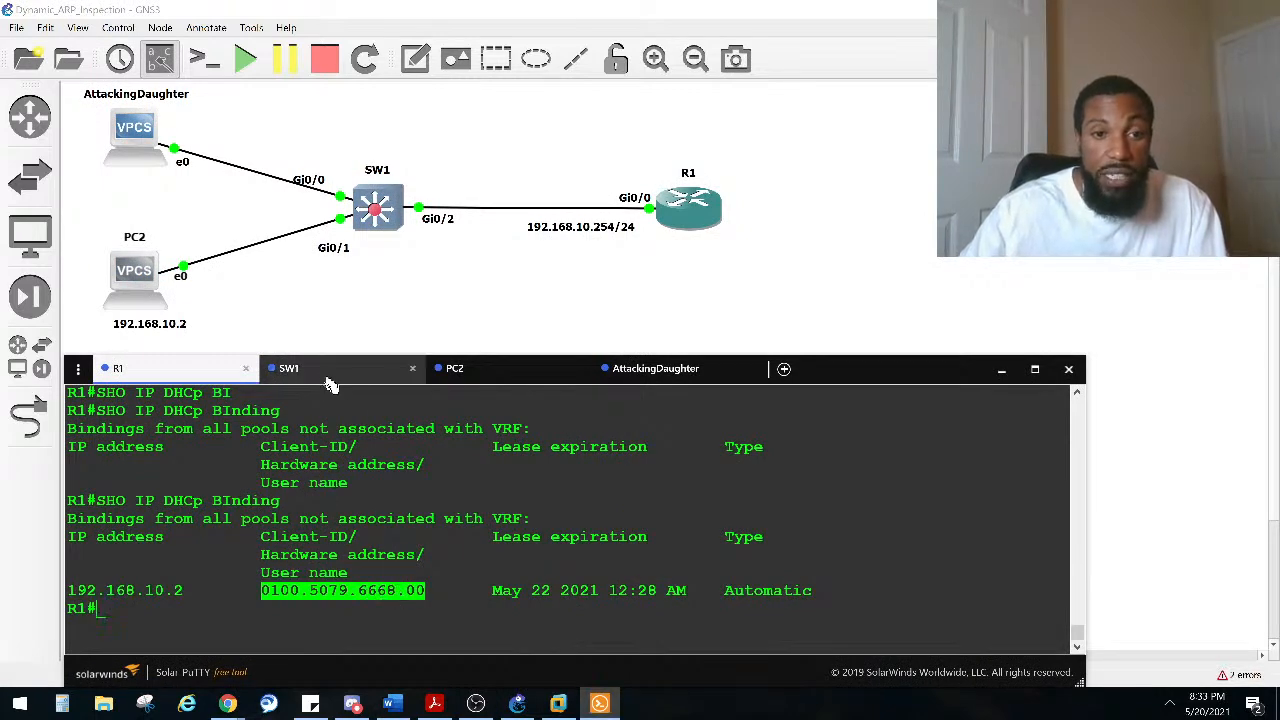
Step: On PC2, try the ipconfig and ipconfig /all commands
click(500, 375)
text(ipconfig)
key(Return)
key(Up)
text(/all)
key(Return)
Step: Display the VPCS command help on PC2 and read the ip command's address syntax
key(Up)
key(BackSpace)
key(BackSpace)
key(BackSpace)
key(BackSpace)
key(BackSpace)
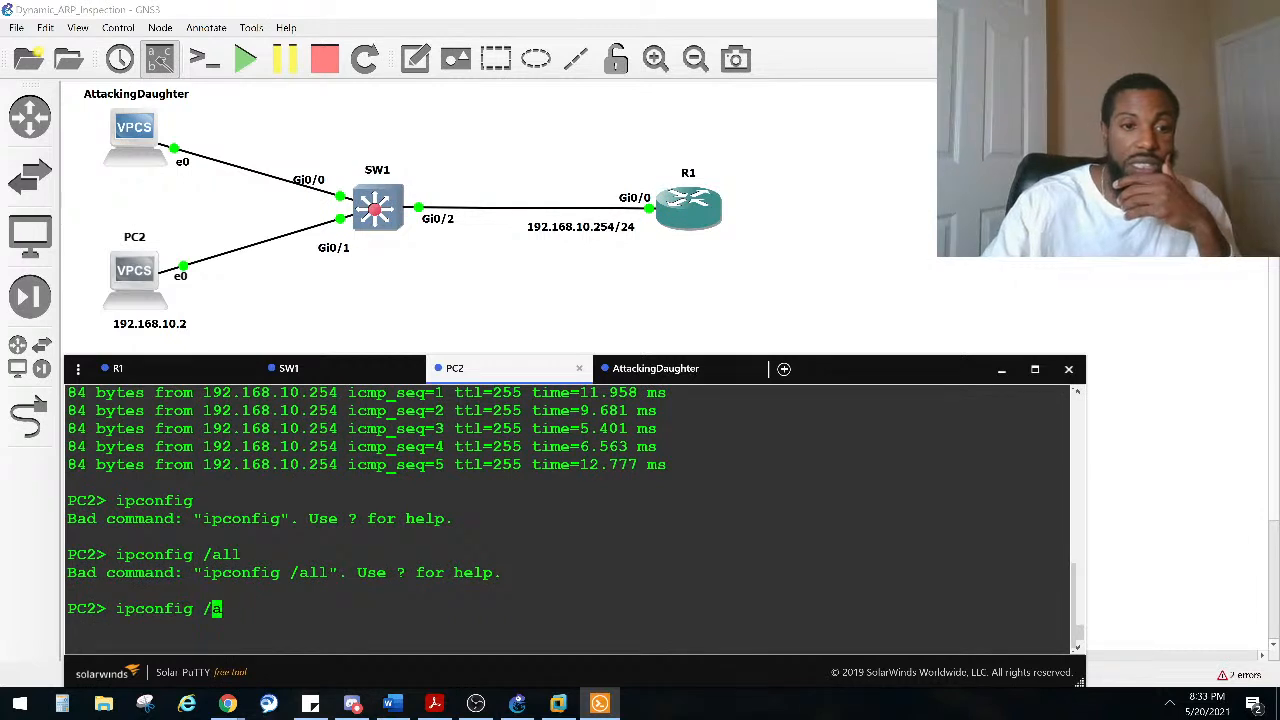
key(BackSpace)
key(BackSpace)
key(BackSpace)
key(BackSpace)
key(BackSpace)
key(BackSpace)
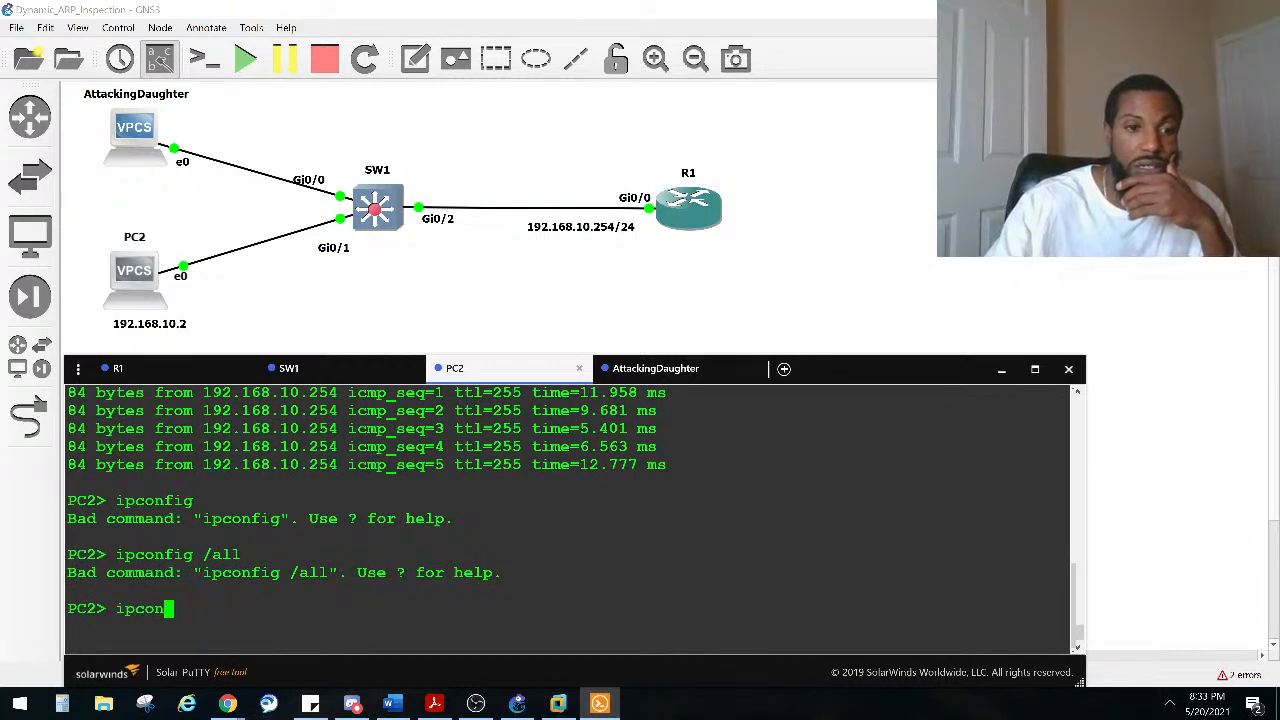
text(?)
key(Return)
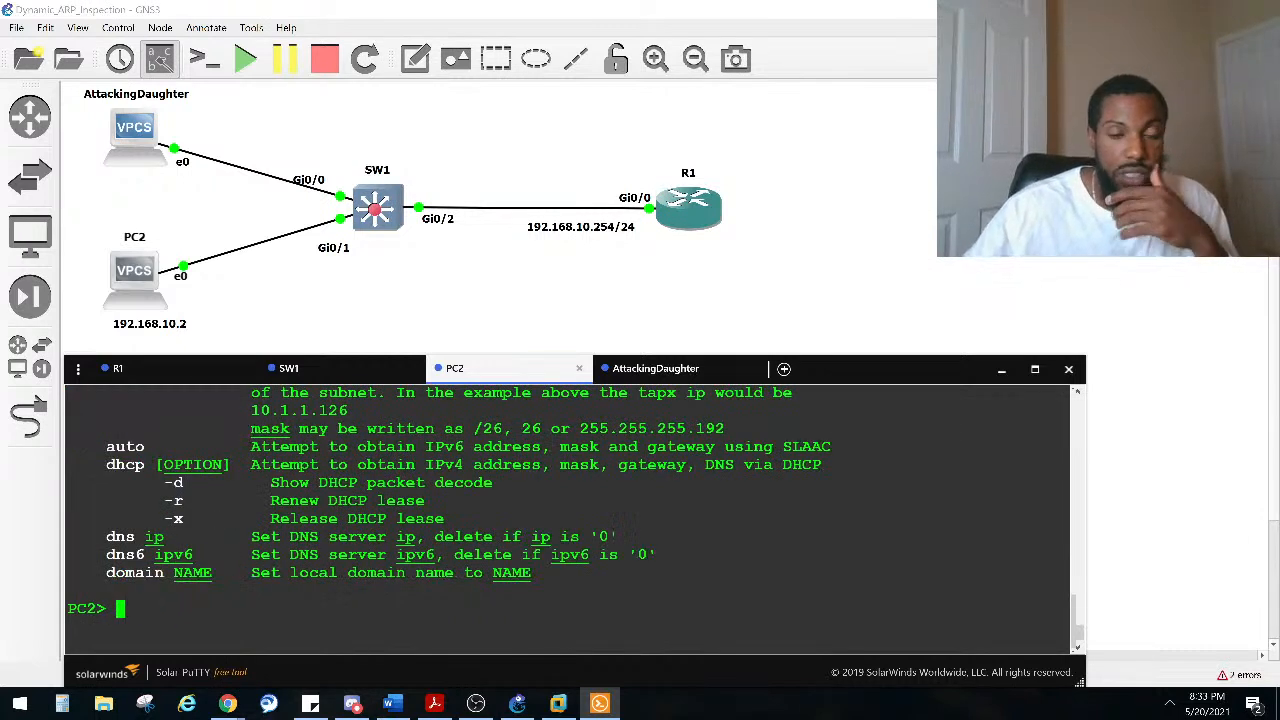
scroll(430, 524, up, 2)
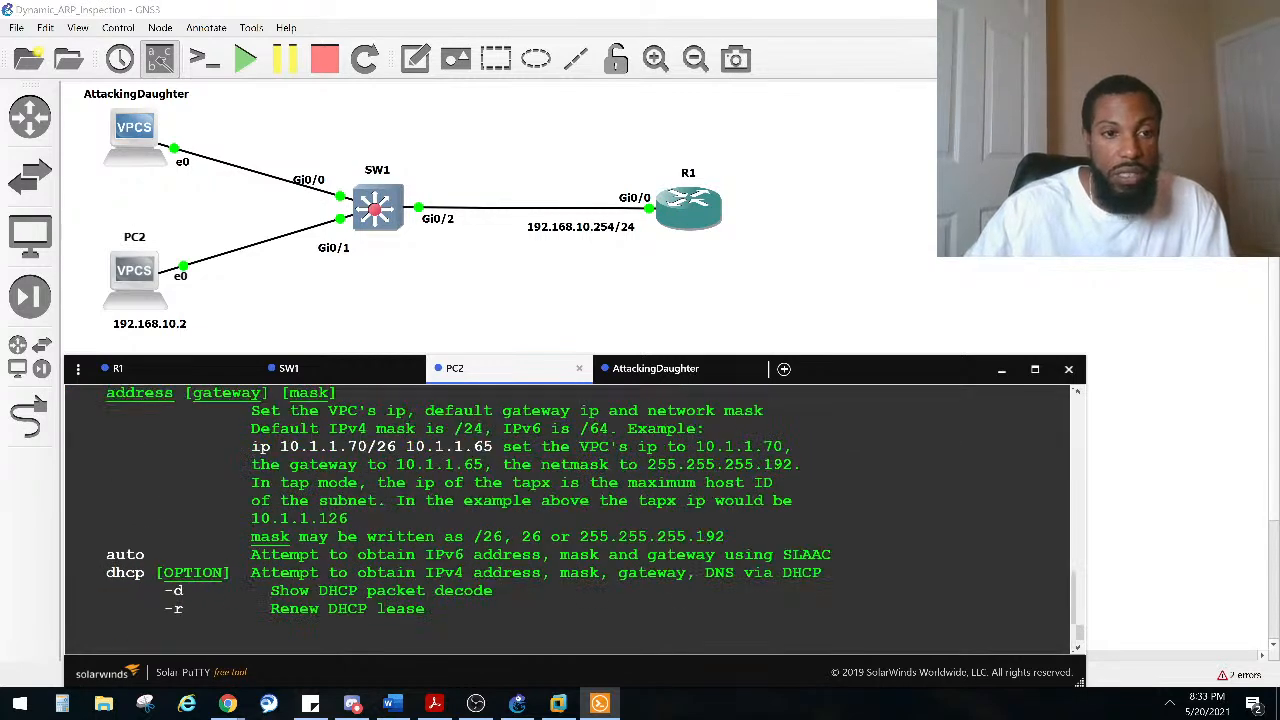
scroll(390, 522, up, 2)
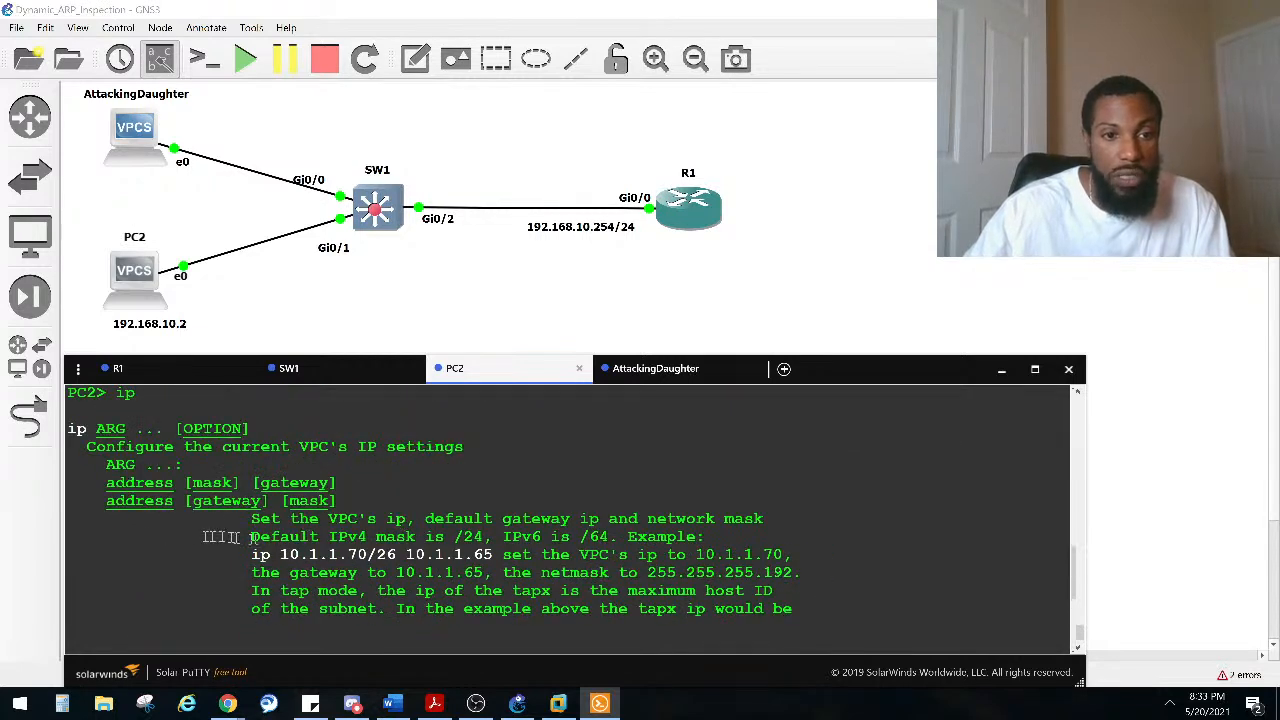
scroll(281, 467, down, 2)
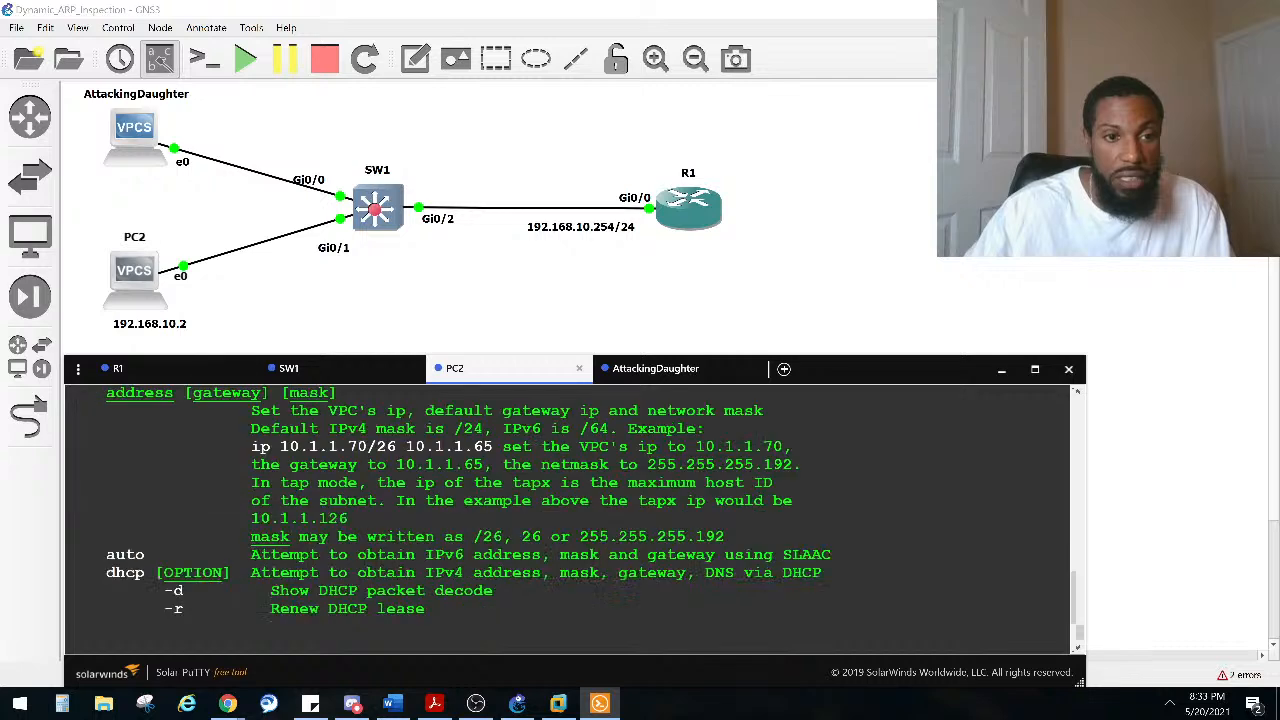
scroll(279, 466, down, 2)
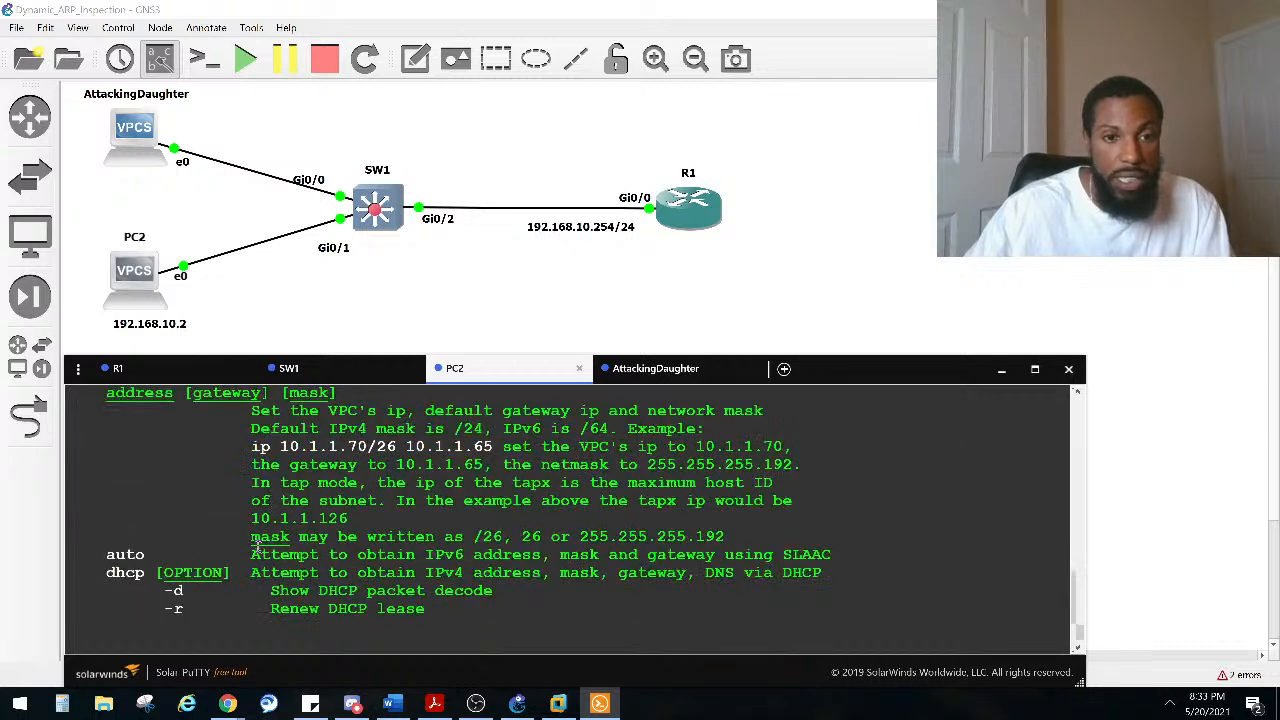
scroll(256, 554, up, 2)
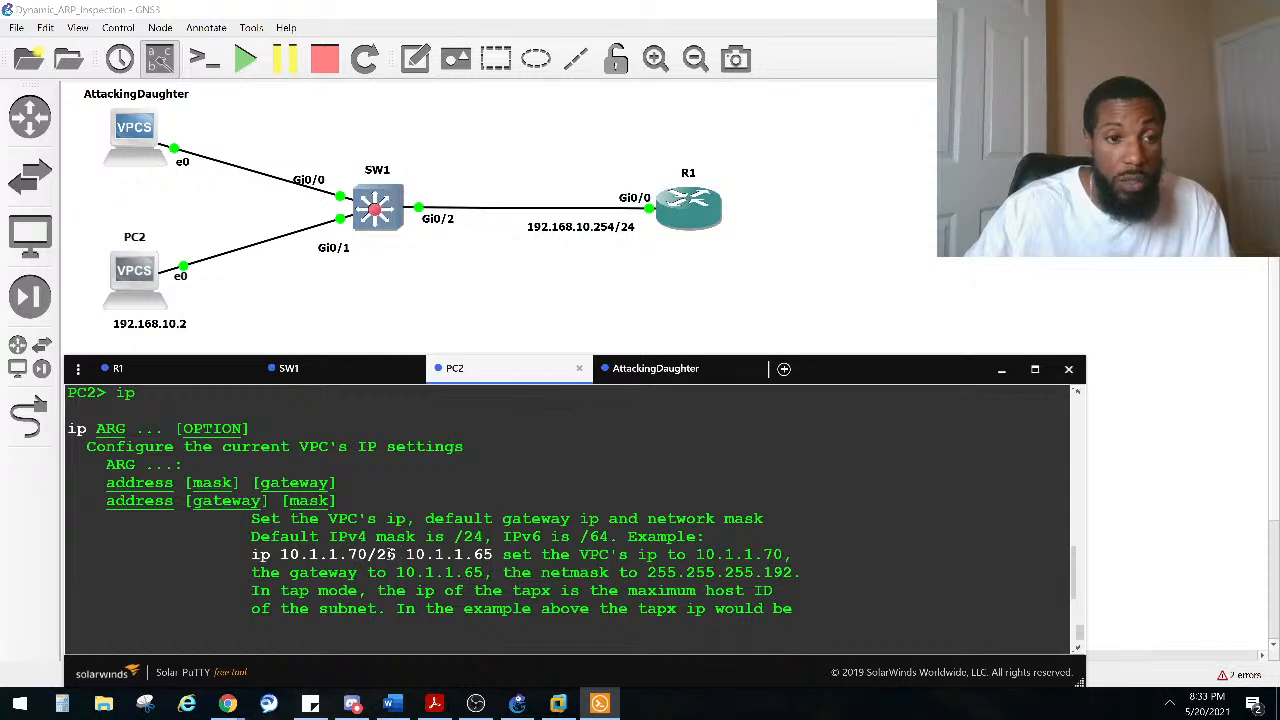
scroll(389, 555, up, 2)
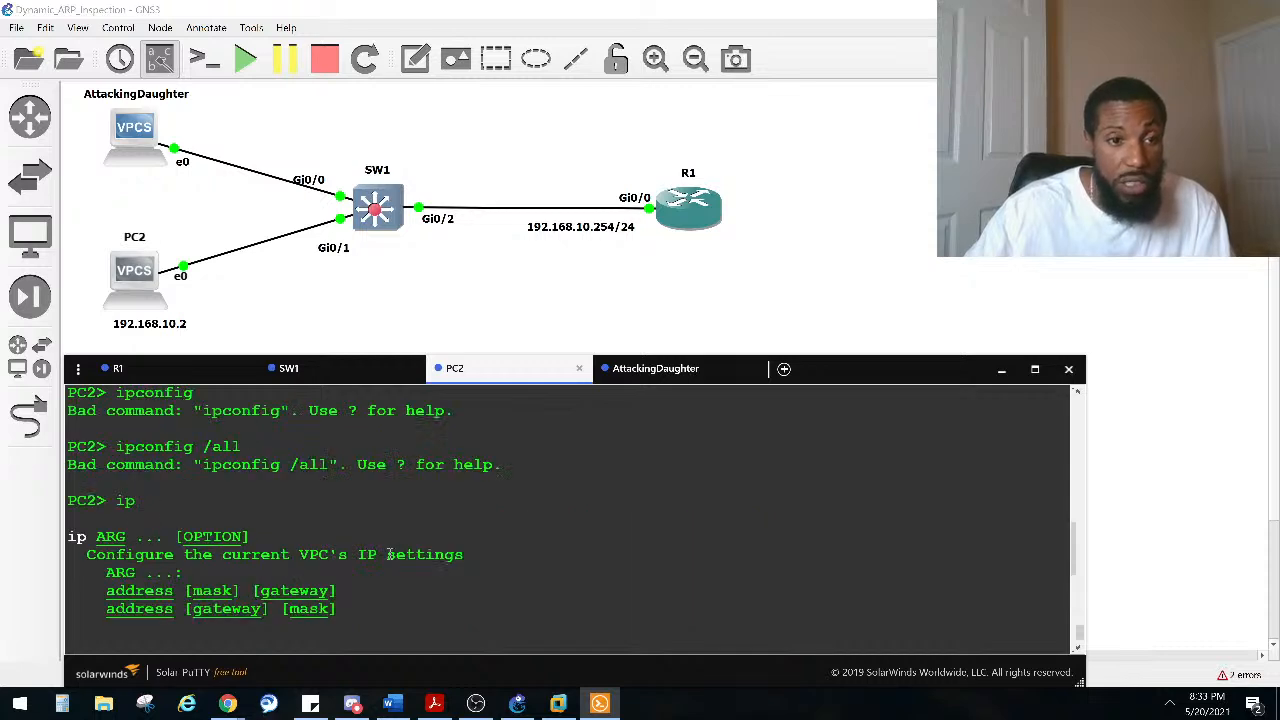
scroll(389, 555, down, 6)
Step: List the ip command's options on PC2 with ip ? and examine its DHCP options
key(BackSpace)
key(BackSpace)
text(ip ?)
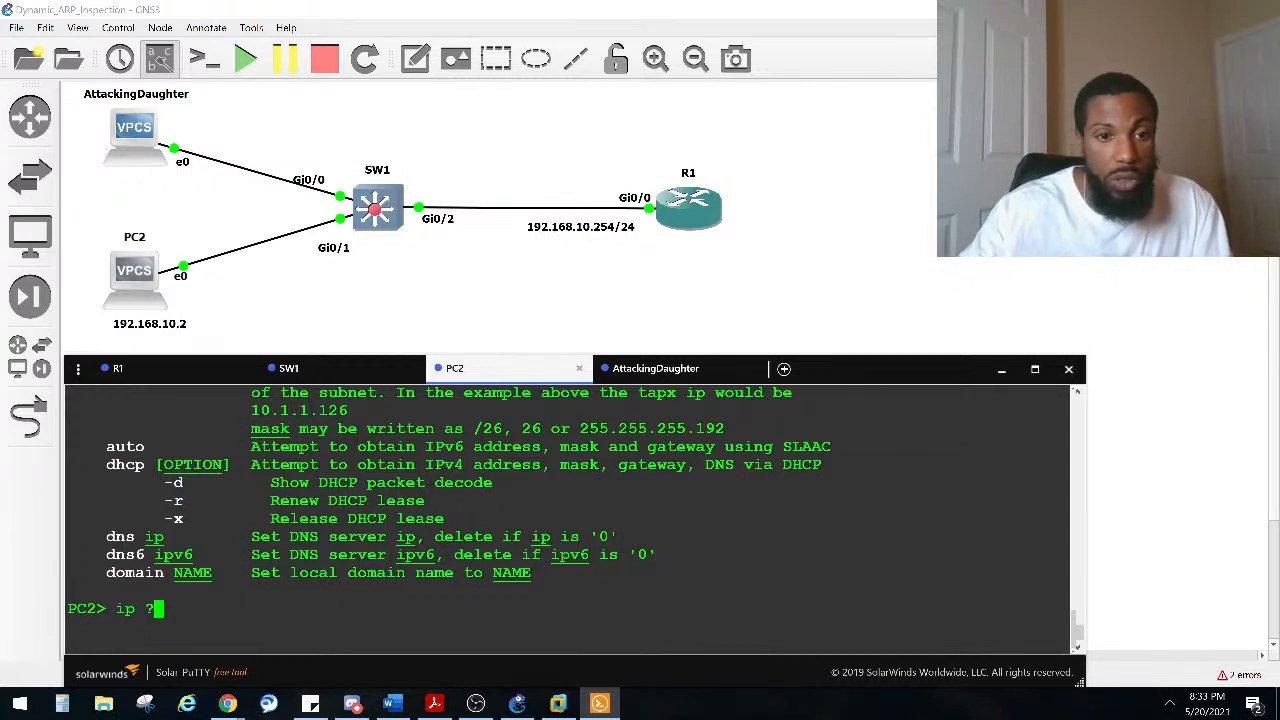
key(BackSpace)
key(BackSpace)
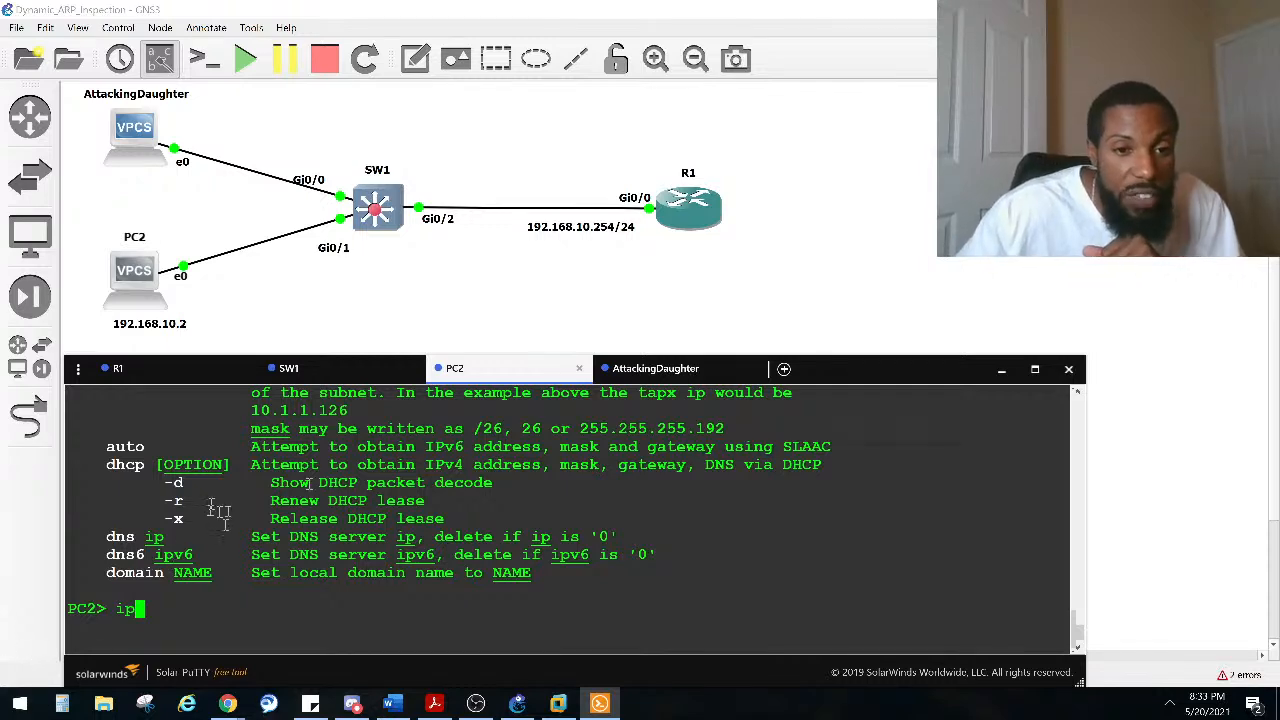
scroll(493, 526, up, 2)
scroll(497, 531, down, 2)
scroll(497, 529, up, 2)
scroll(497, 528, down, 2)
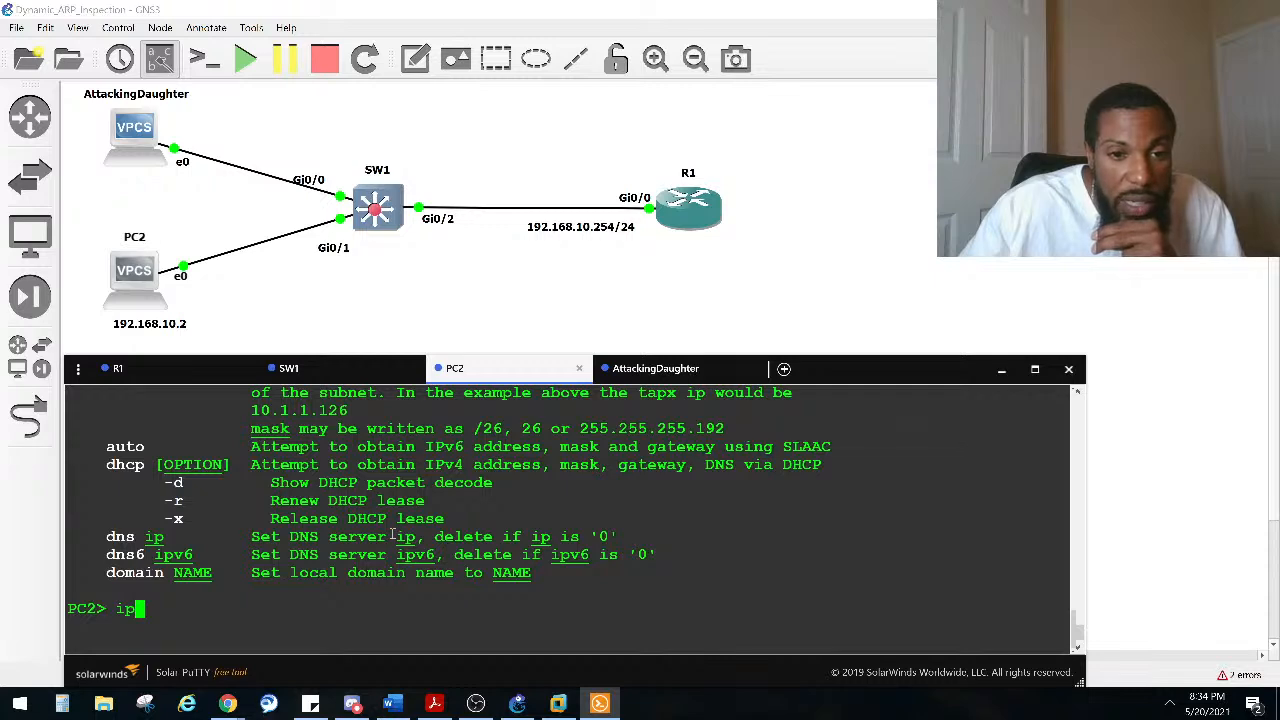
scroll(393, 536, up, 2)
scroll(393, 536, up, 2)
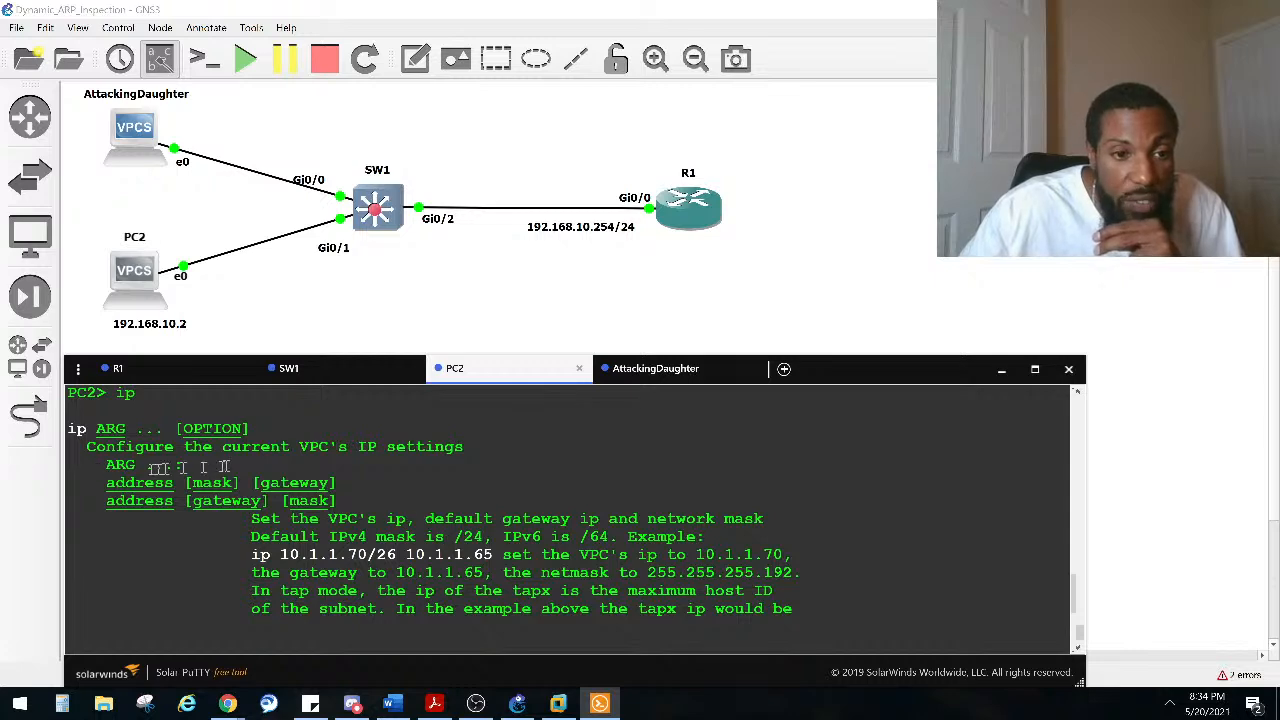
scroll(231, 463, up, 2)
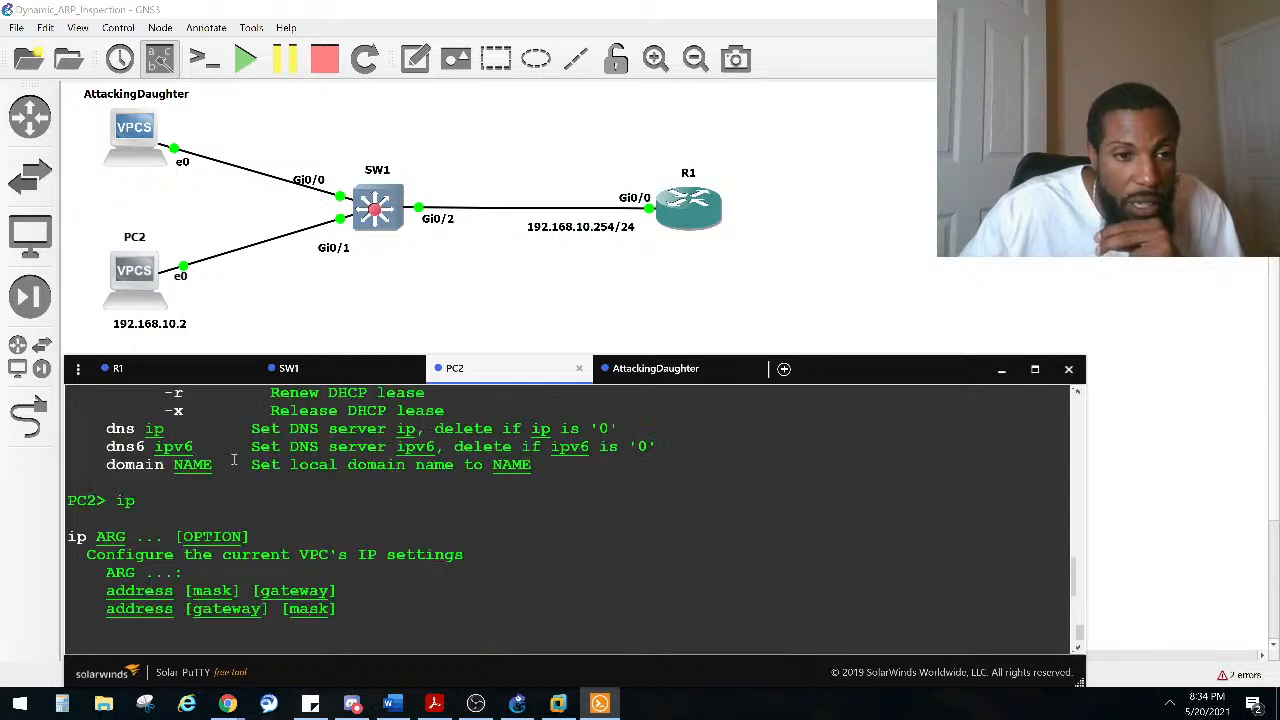
scroll(233, 459, up, 4)
scroll(236, 460, down, 6)
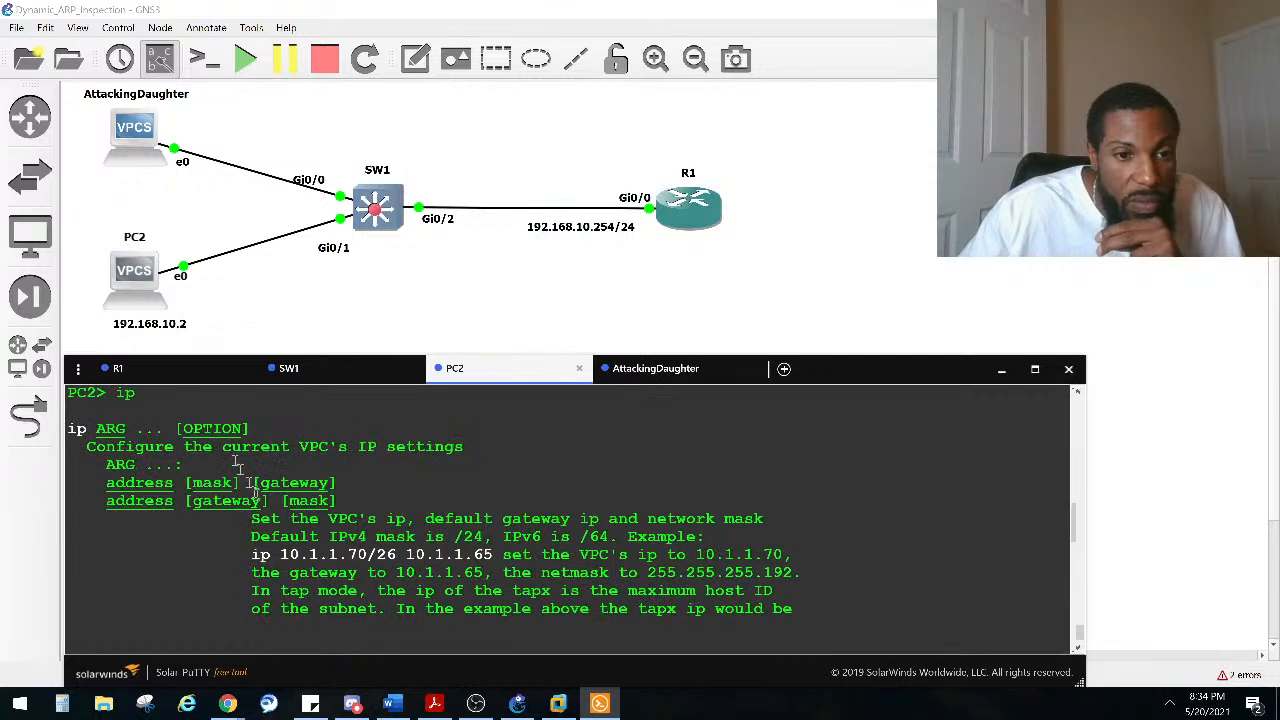
scroll(240, 470, down, 6)
scroll(200, 510, up, 6)
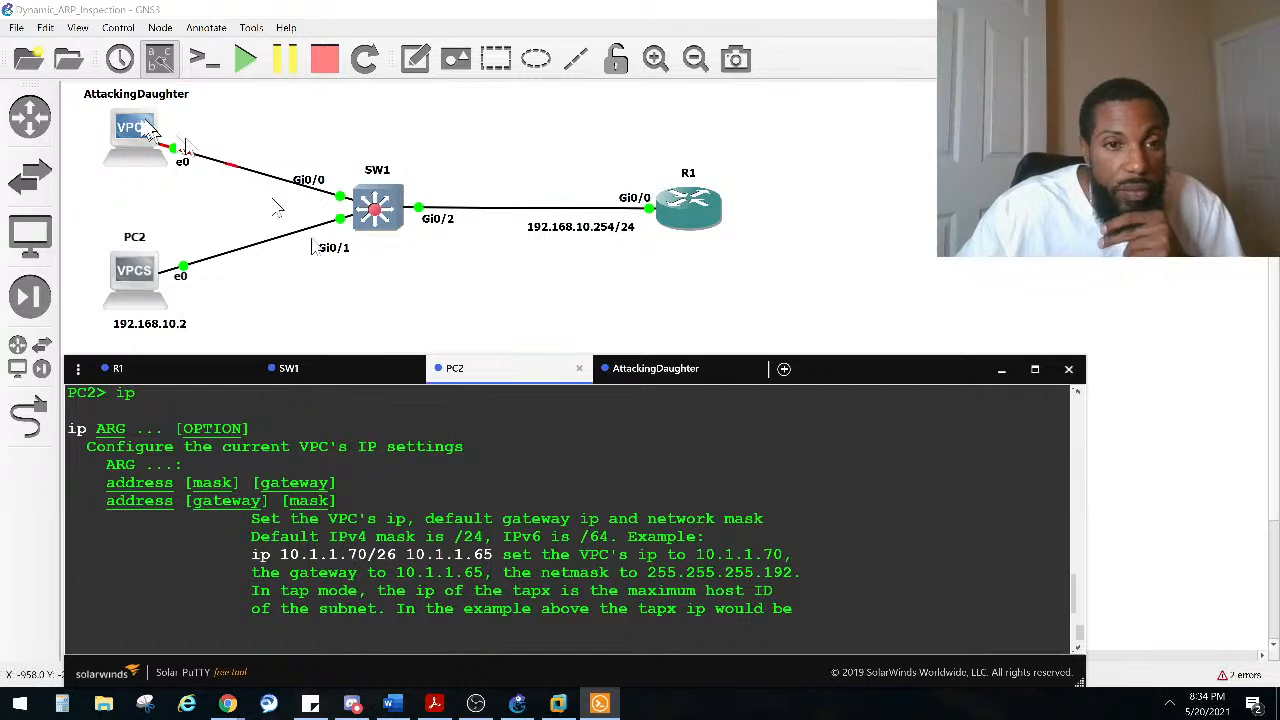
scroll(290, 535, down, 6)
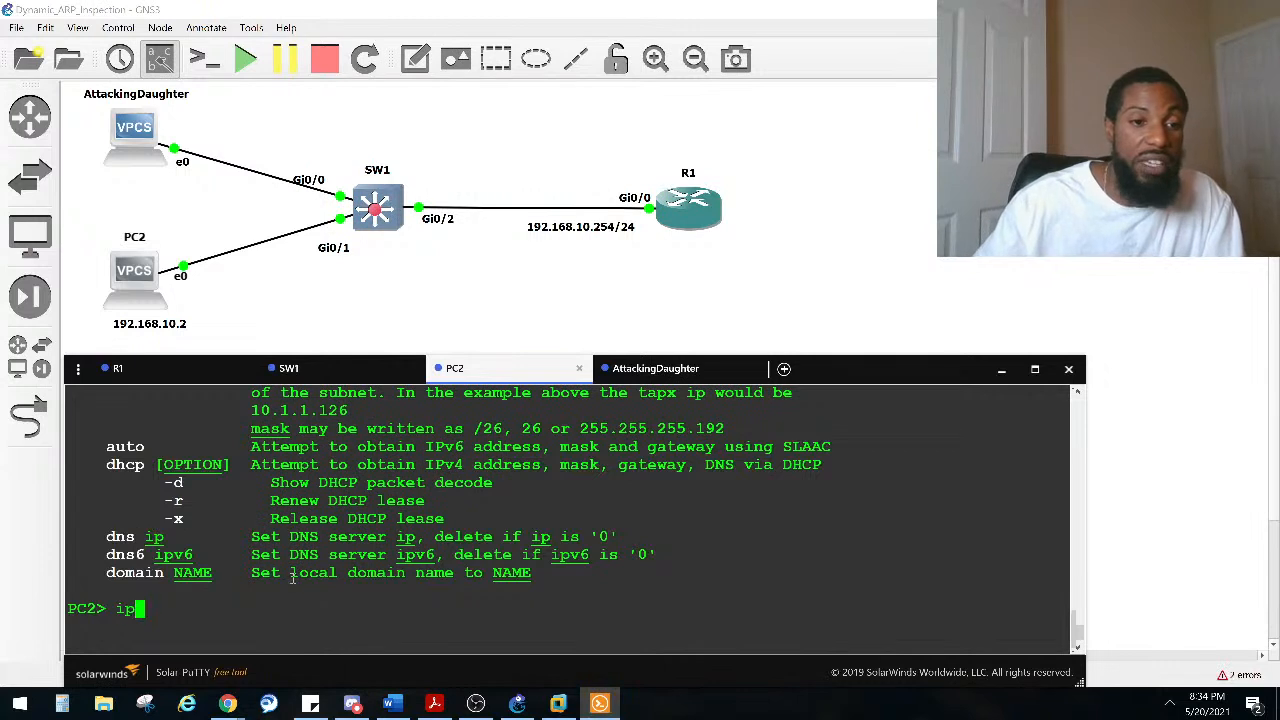
Step: On PC2, request an address from the DHCP server with ip dhcp
key(BackSpace)
key(BackSpace)
key(Return)
text(ip )
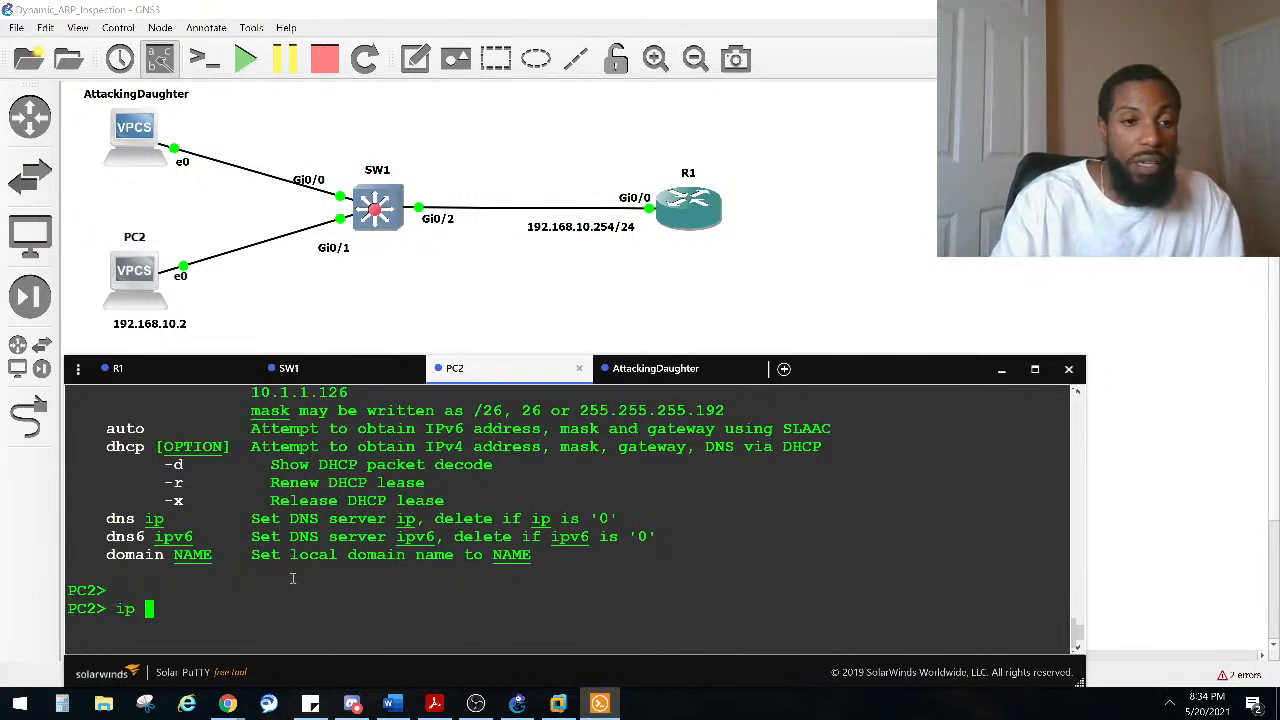
text(dhcp)
key(Return)
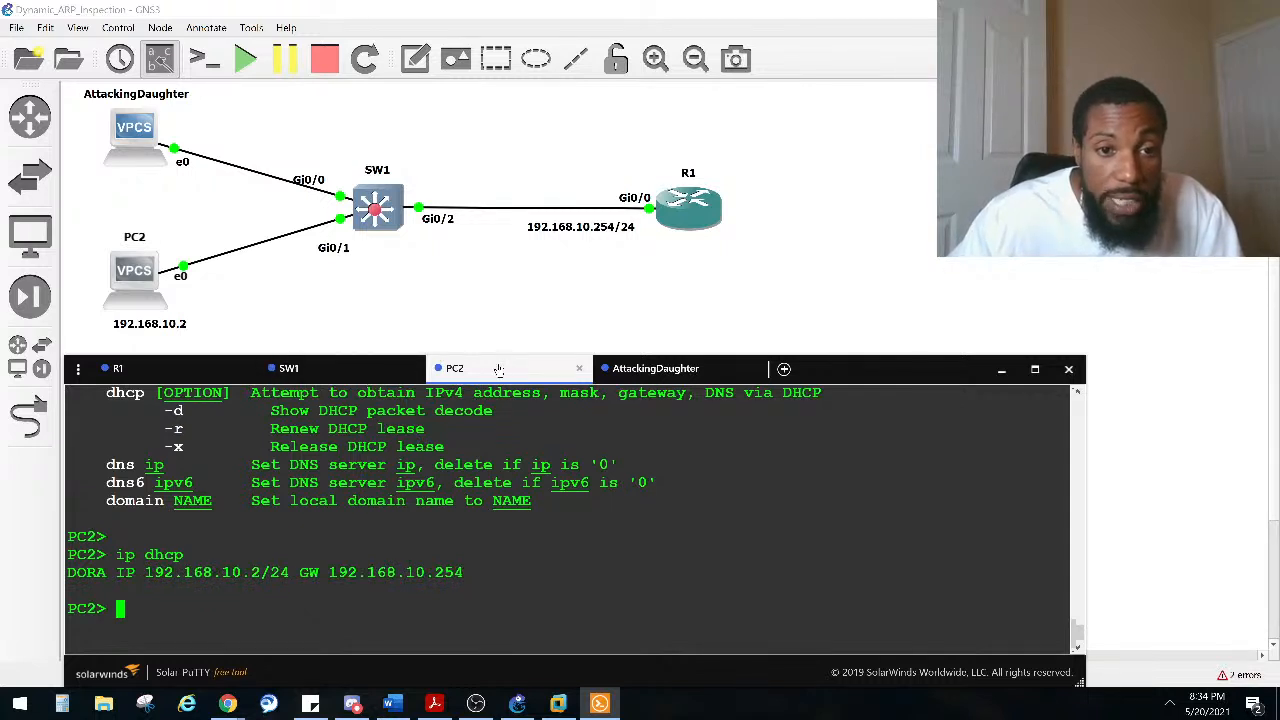
Step: On AttackingDaughter, request an address from the DHCP server with ip dhcp
click(688, 375)
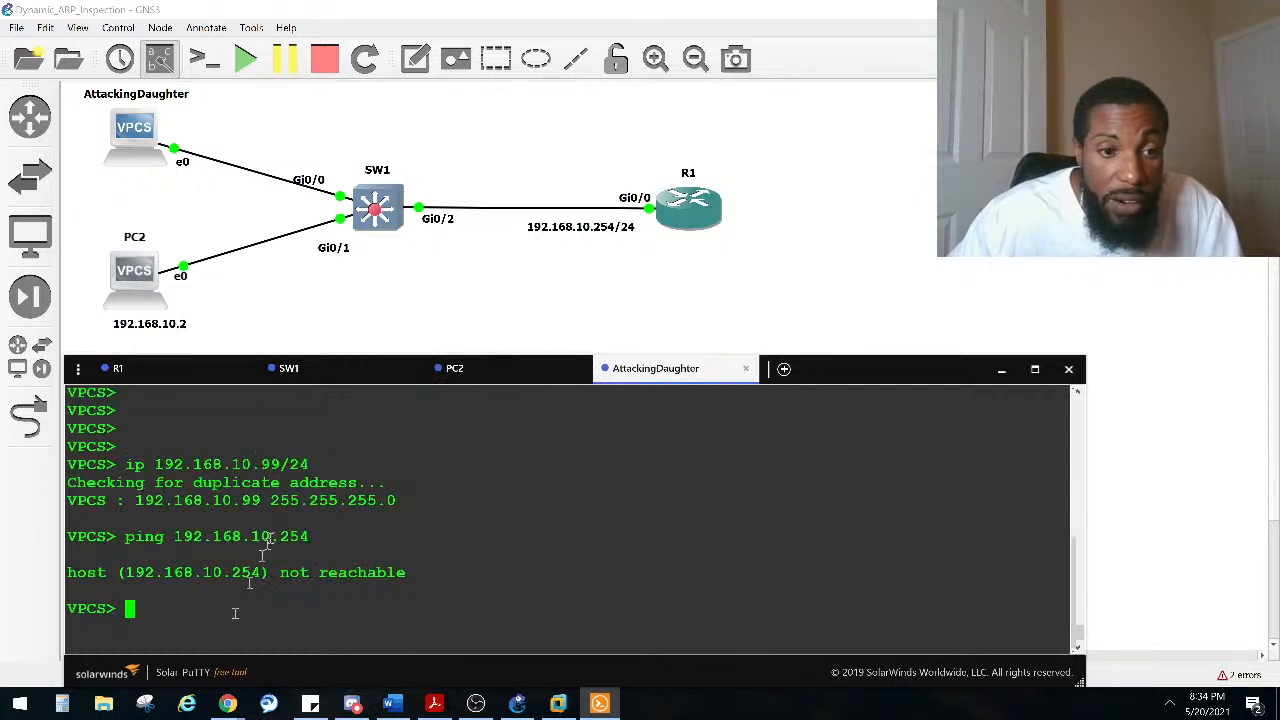
key(Up)
key(Down)
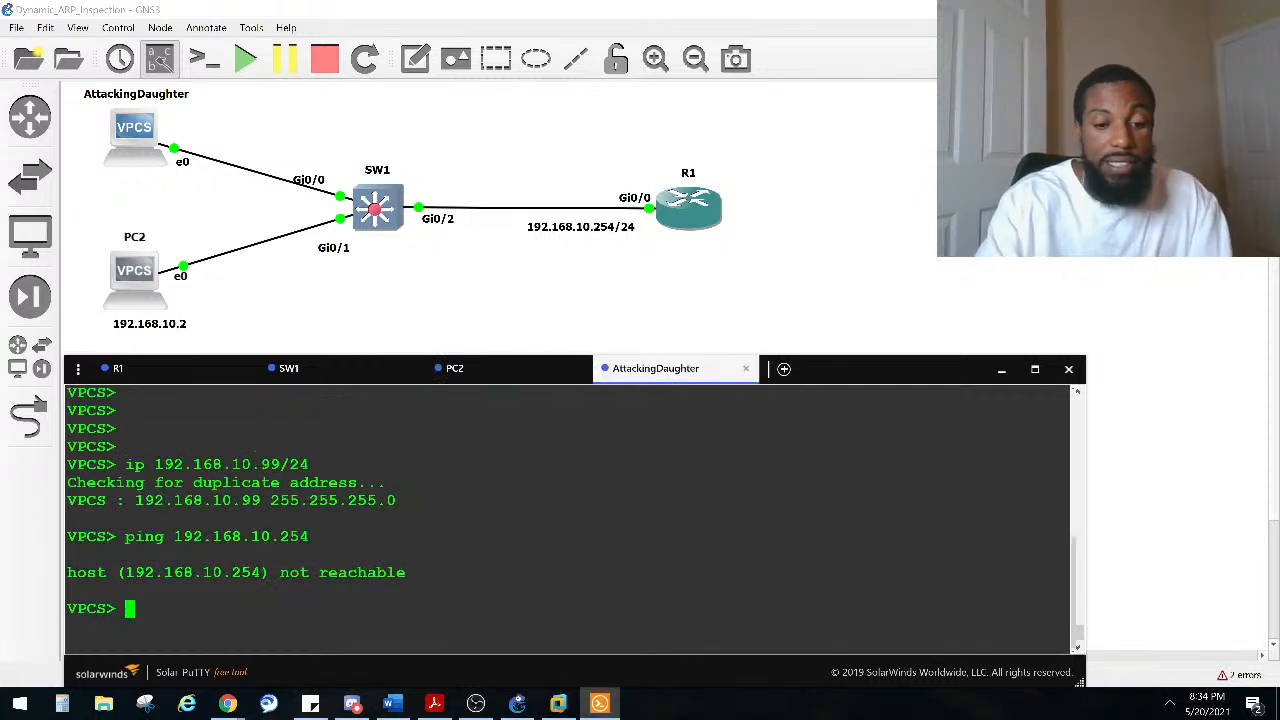
text(ip co)
key(BackSpace)
key(BackSpace)
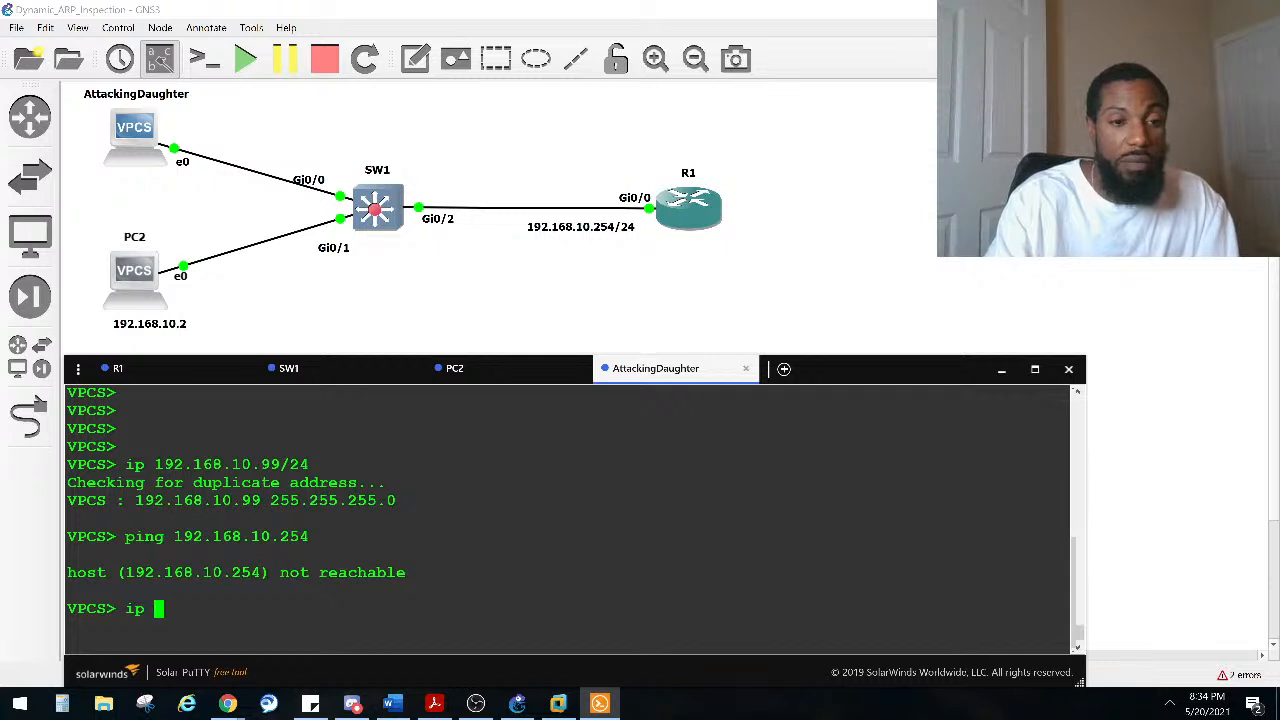
text(dhcp)
key(Return)
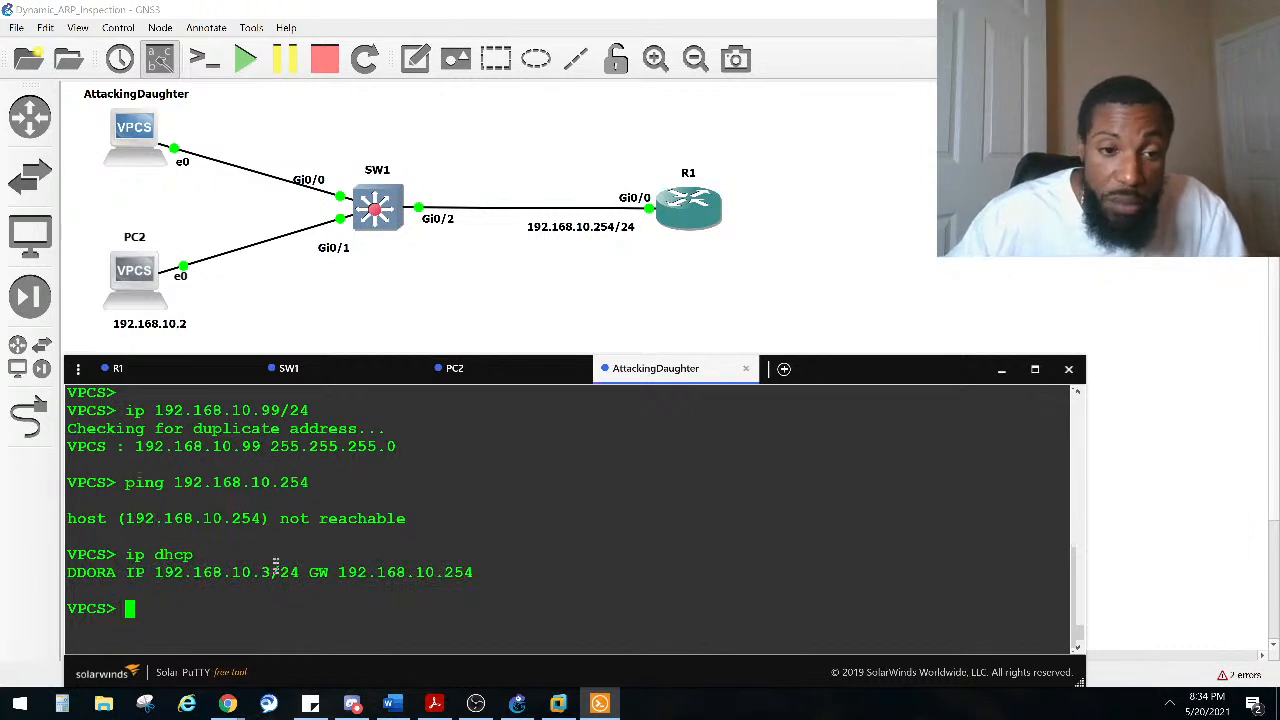
Step: From AttackingDaughter, ping the gateway 192.168.10.254 again
drag(279, 572, 224, 572)
click(246, 614)
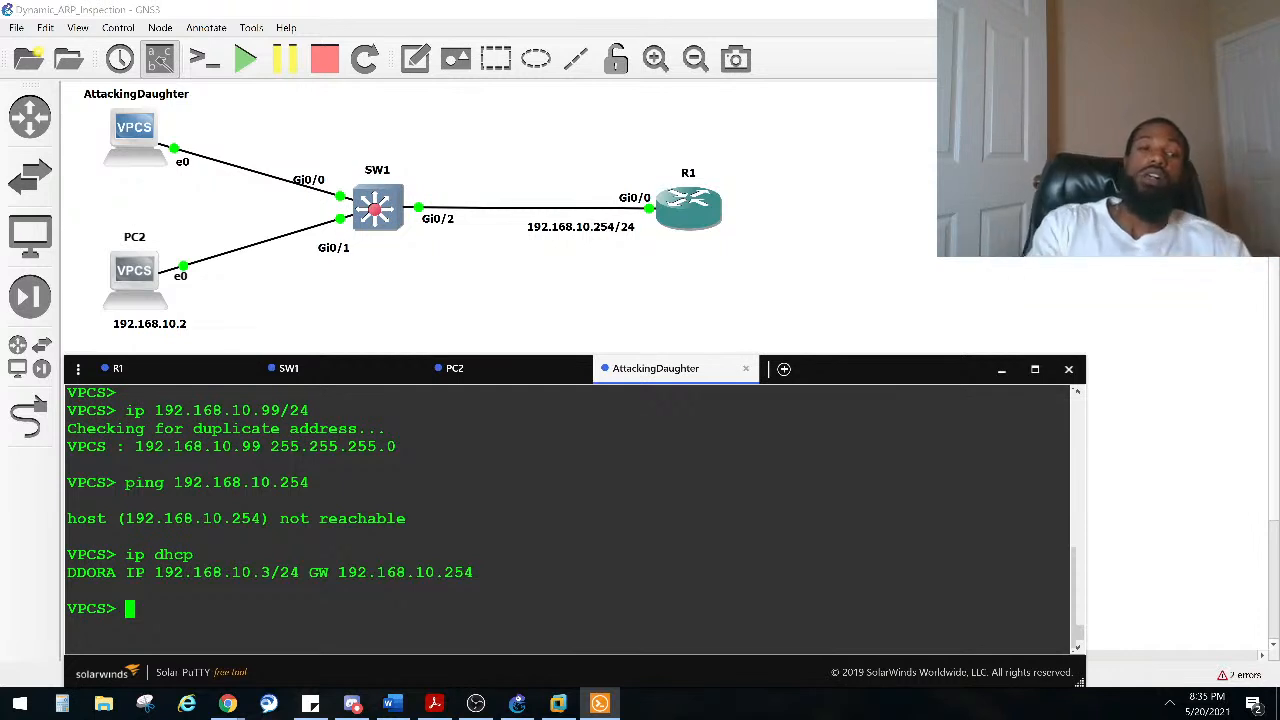
text(ping )
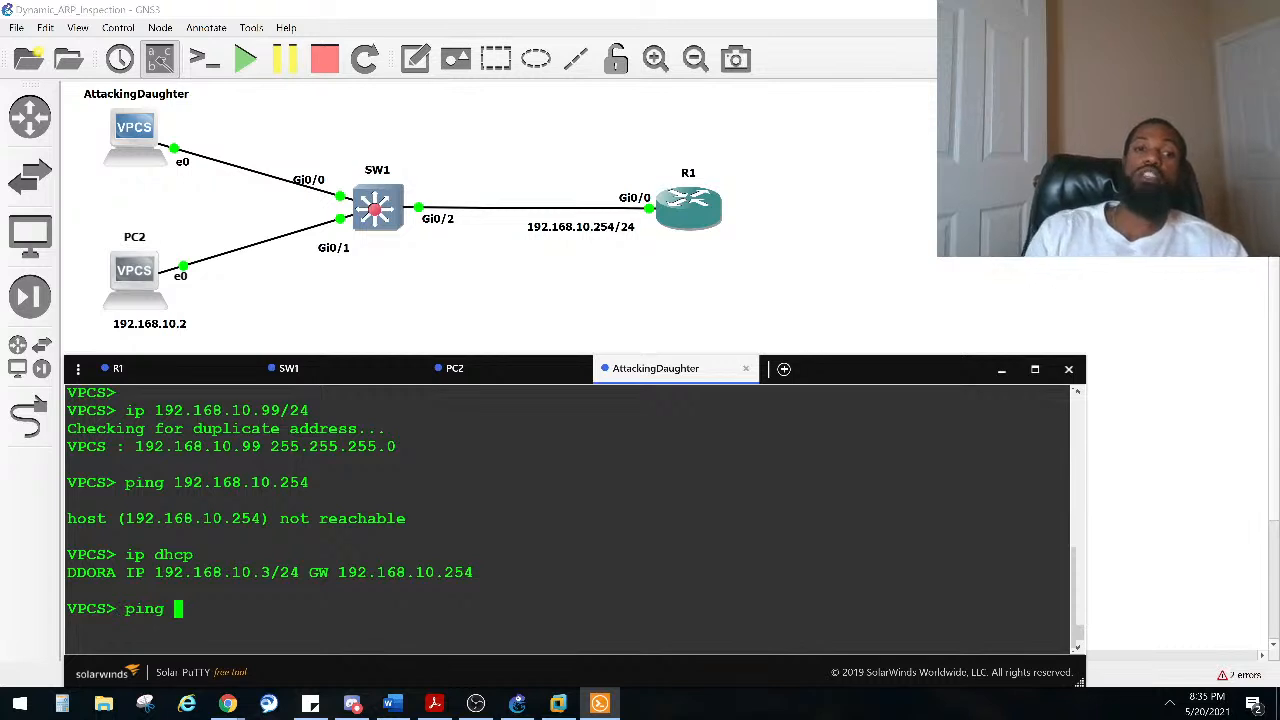
text(192.168.10.)
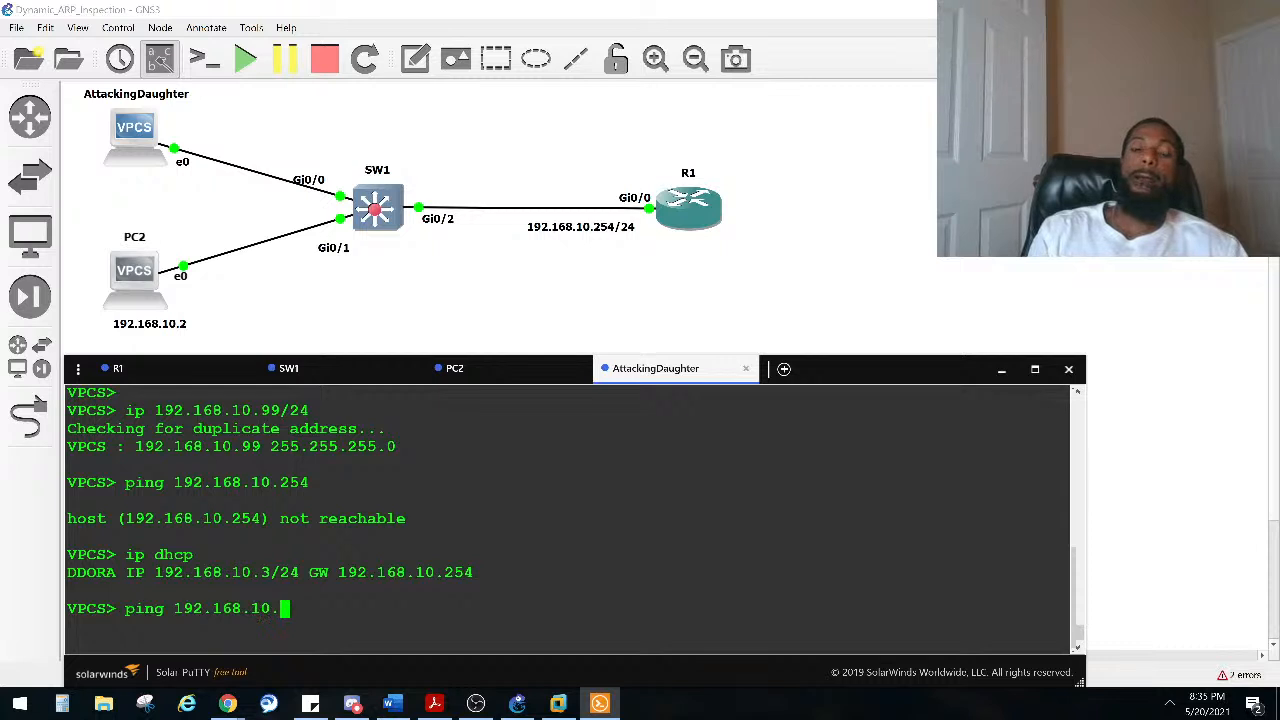
text(254)
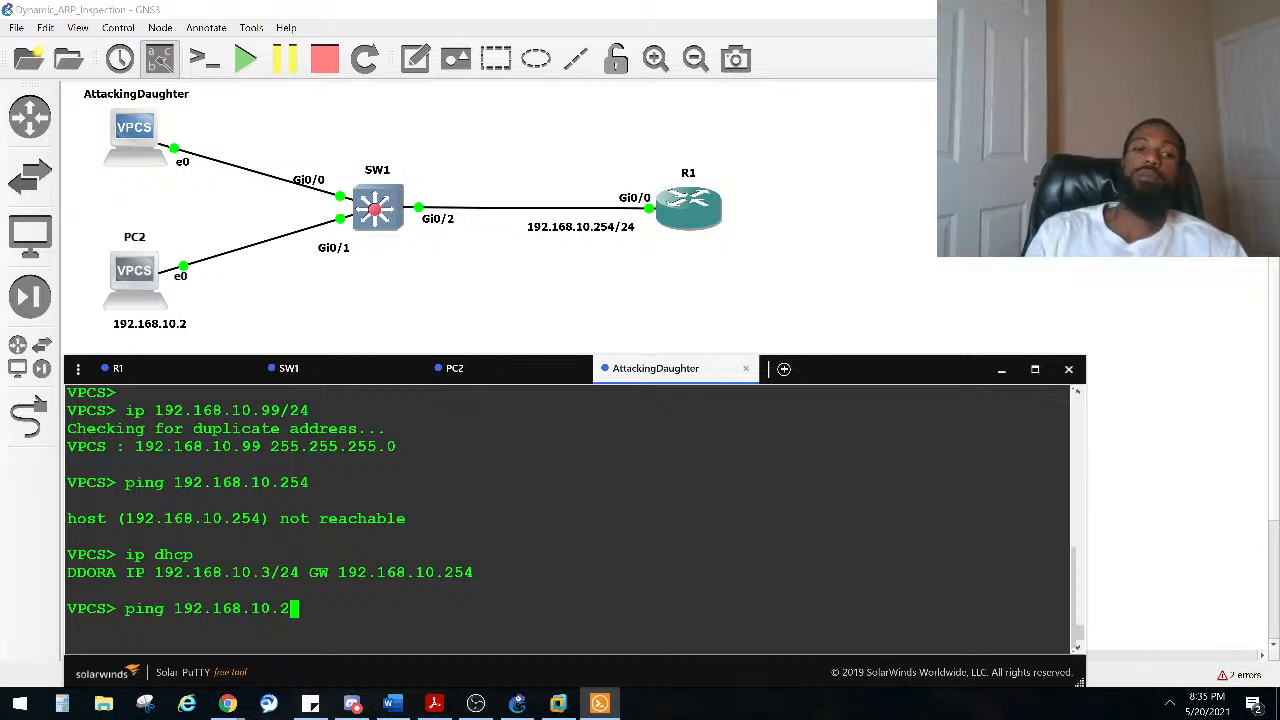
key(Return)
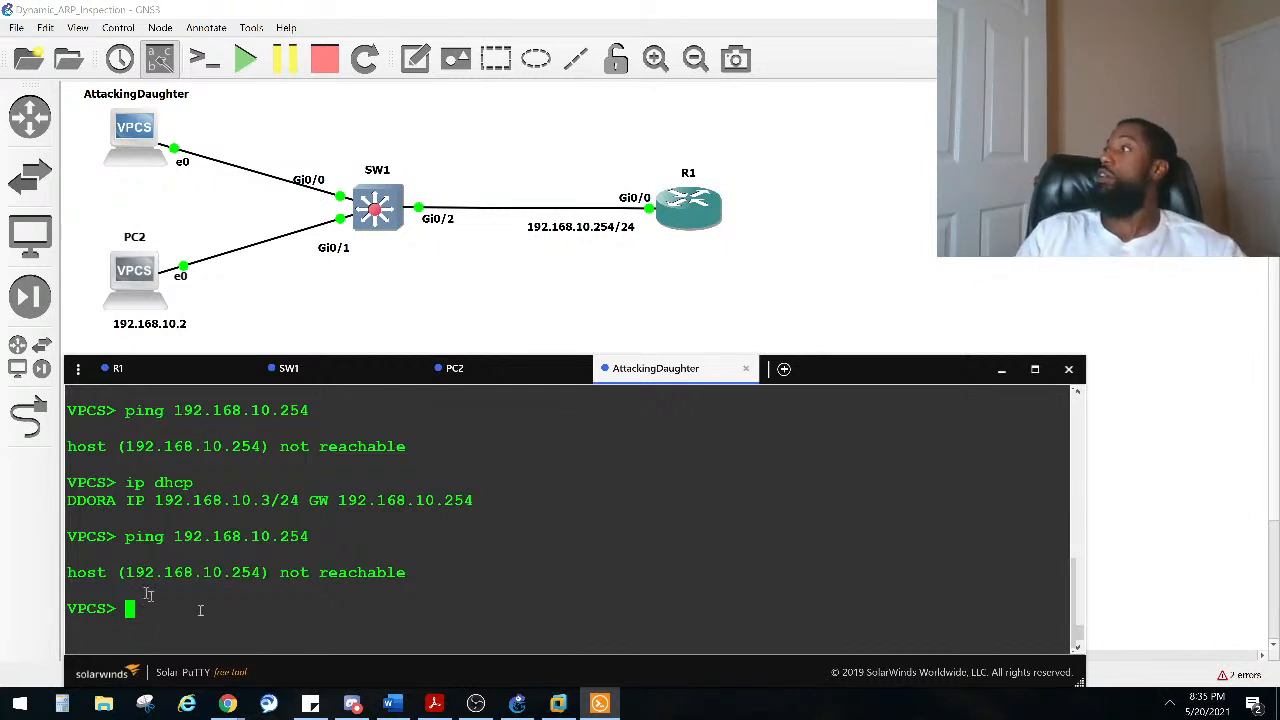
Step: On AttackingDaughter, run show ip to view its address, gateway and DHCP lease settings
click(155, 380)
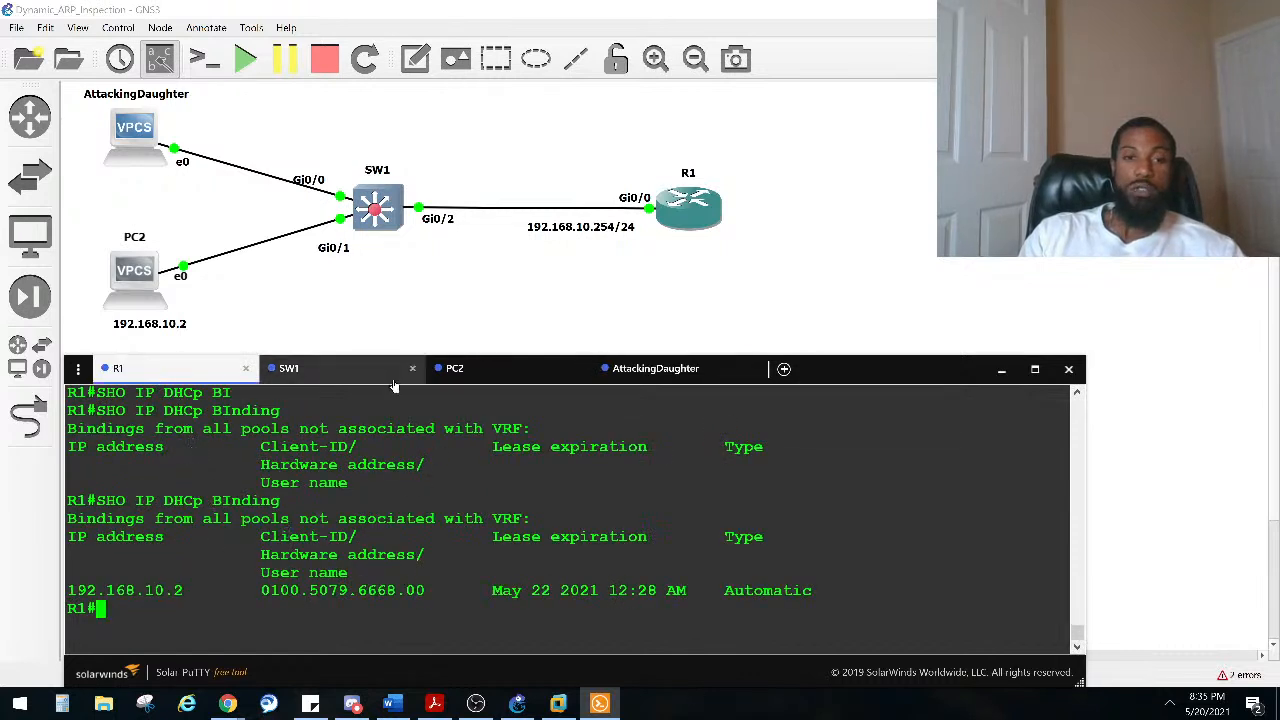
click(694, 384)
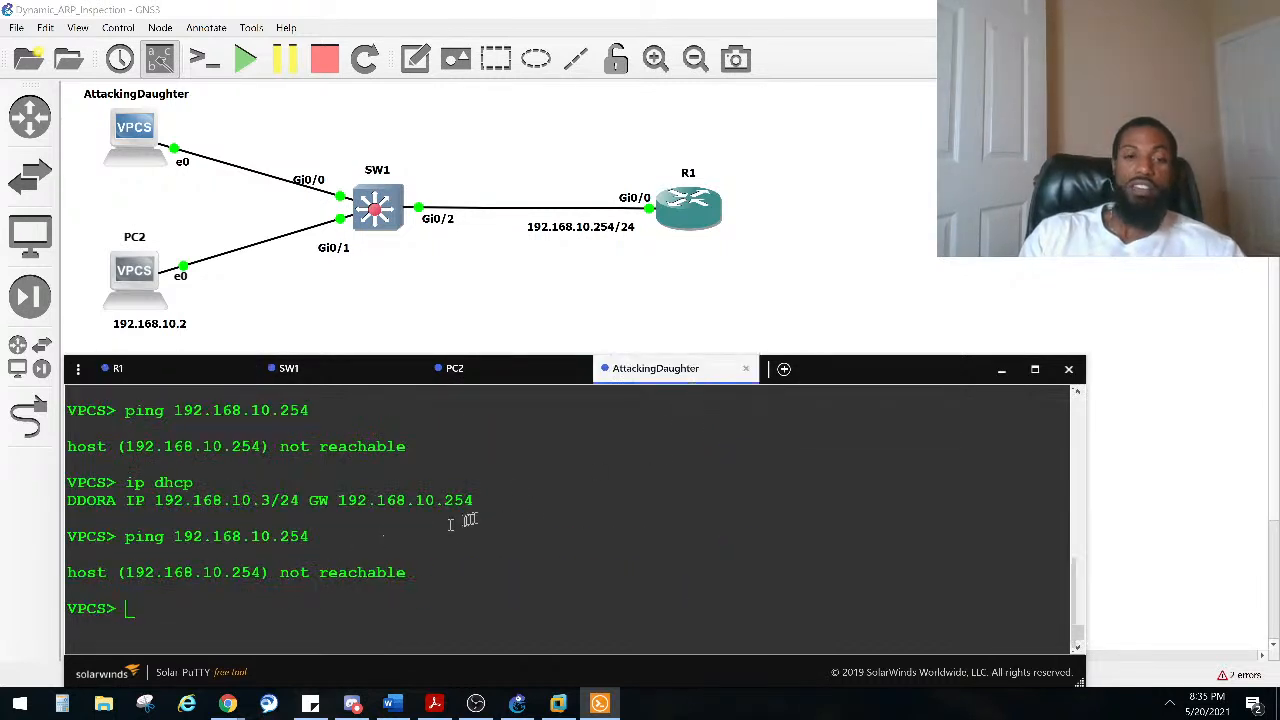
click(482, 517)
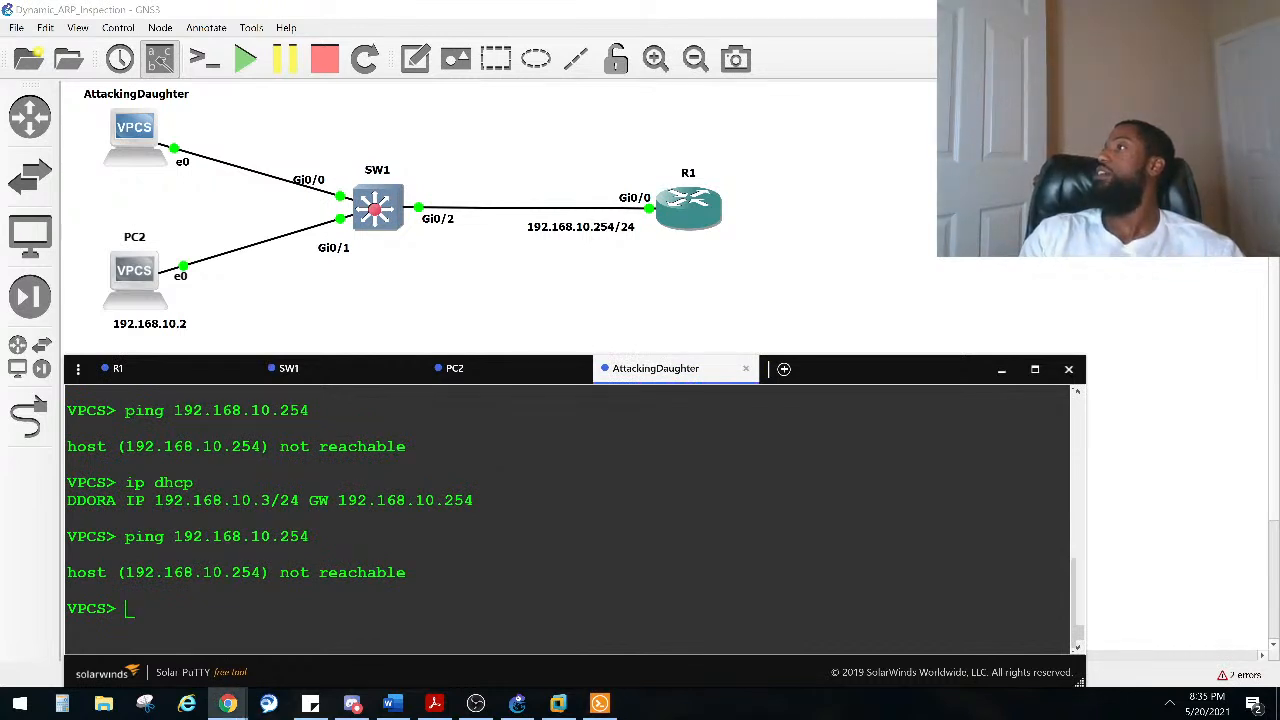
click(248, 563)
text(sho )
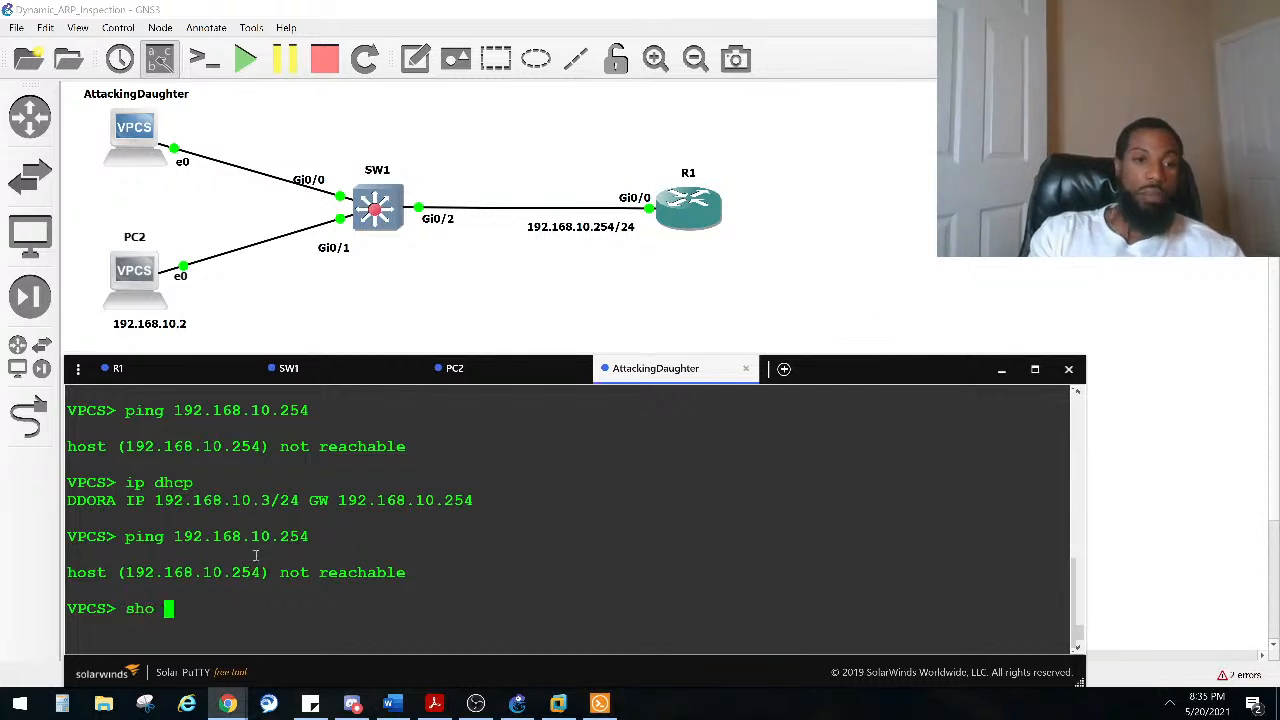
text(ip)
key(Return)
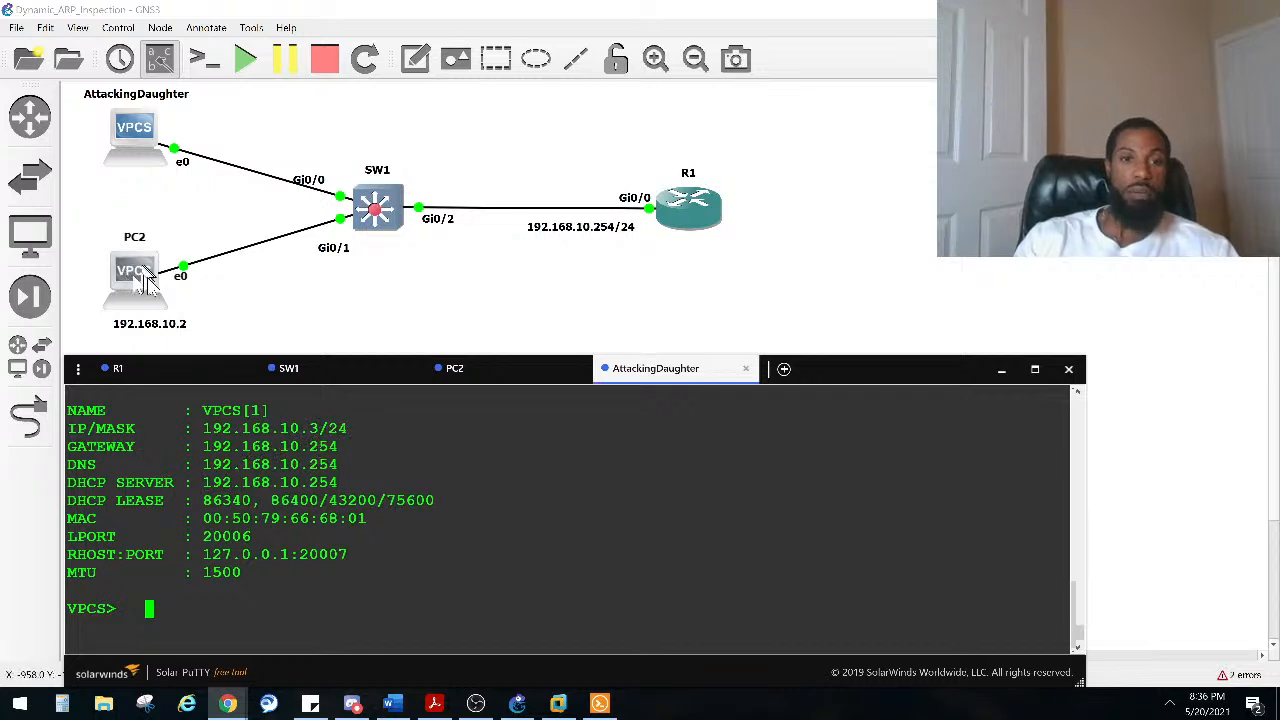
Step: On PC2, run show ip to view its address, gateway, DHCP lease and MAC address
click(475, 368)
scroll(255, 605, up, 2)
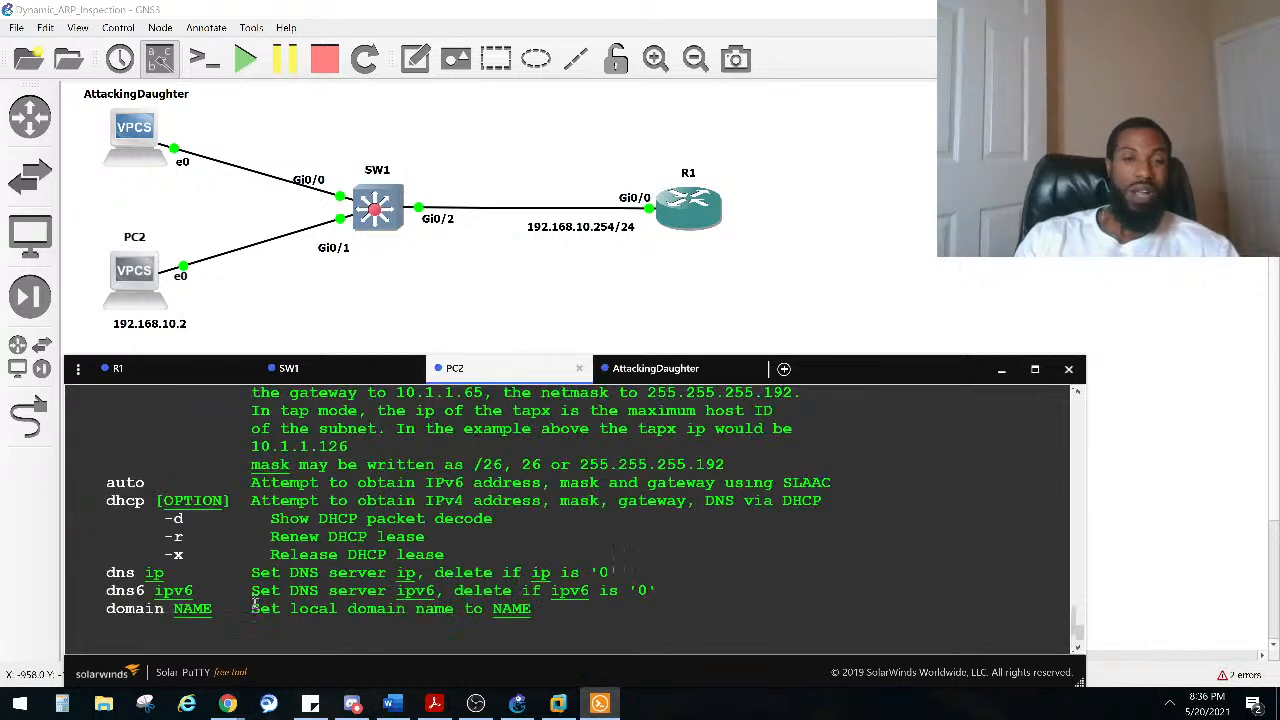
scroll(255, 605, down, 2)
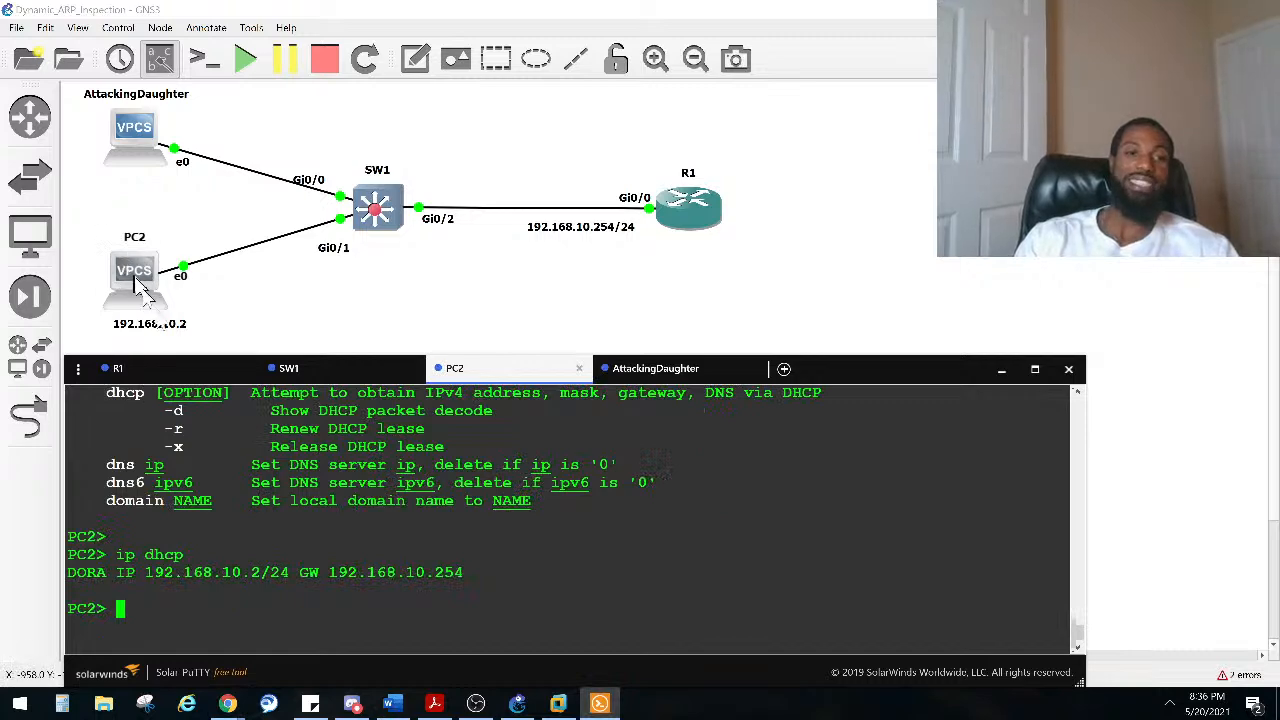
scroll(286, 511, up, 5)
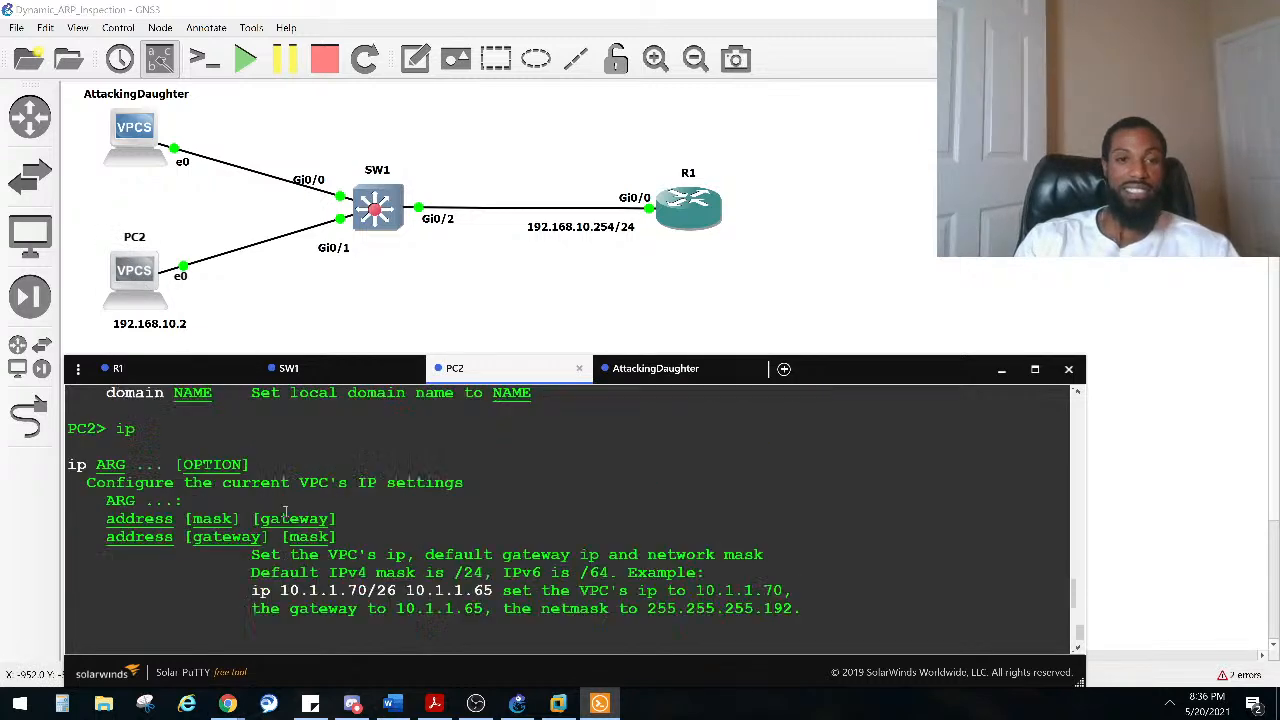
scroll(286, 511, down, 5)
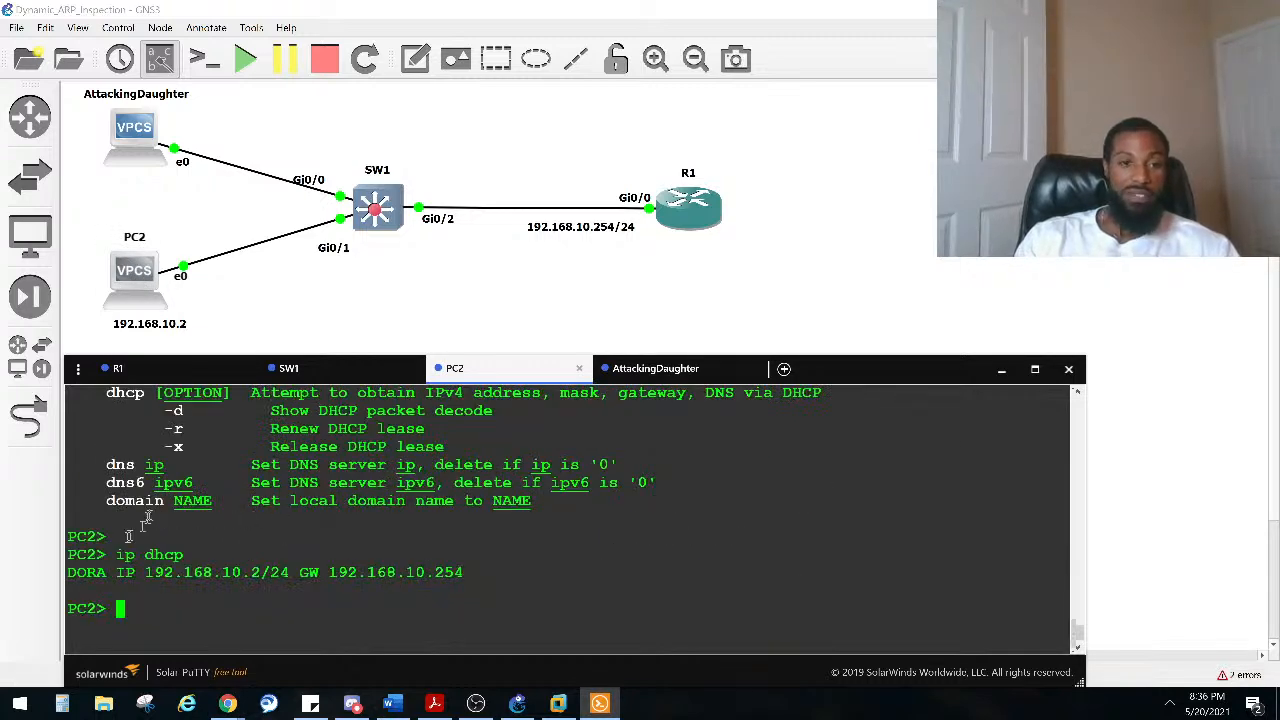
text(sho ip)
key(Return)
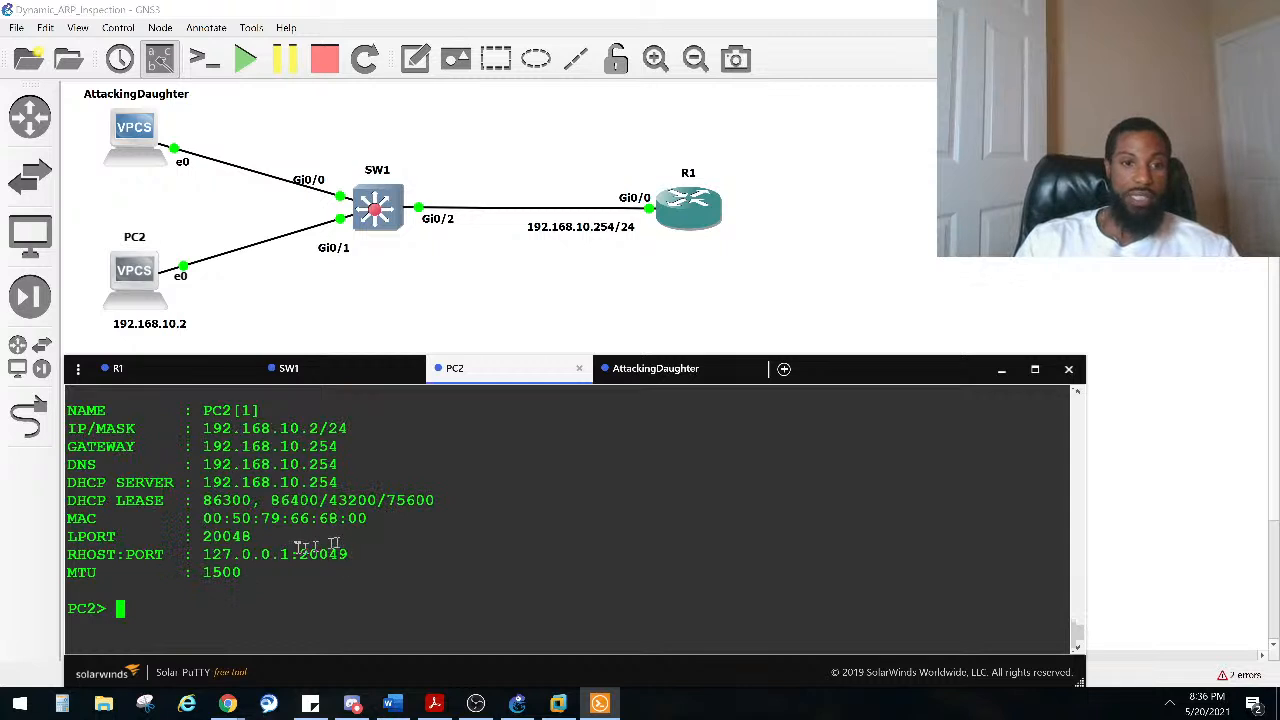
drag(346, 519, 290, 519)
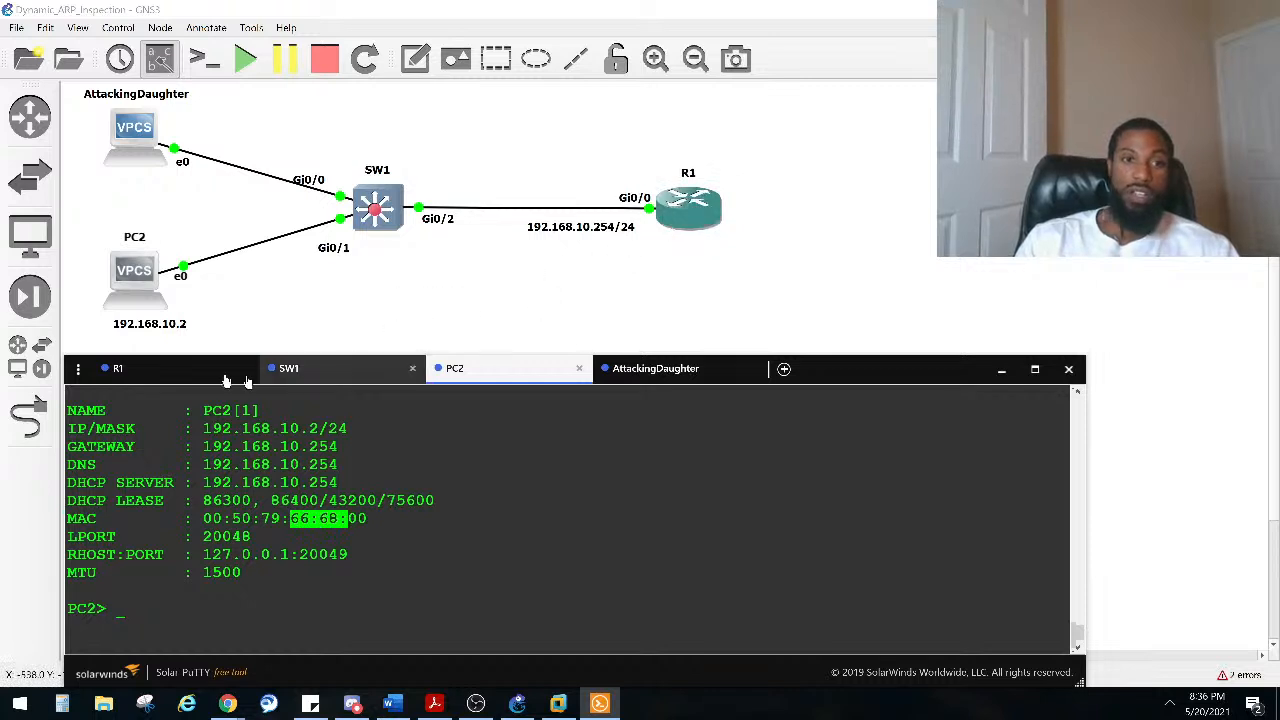
Step: On R1, examine the DHCP binding table and compare the client hardware address with PC2's MAC
click(171, 375)
drag(397, 590, 348, 590)
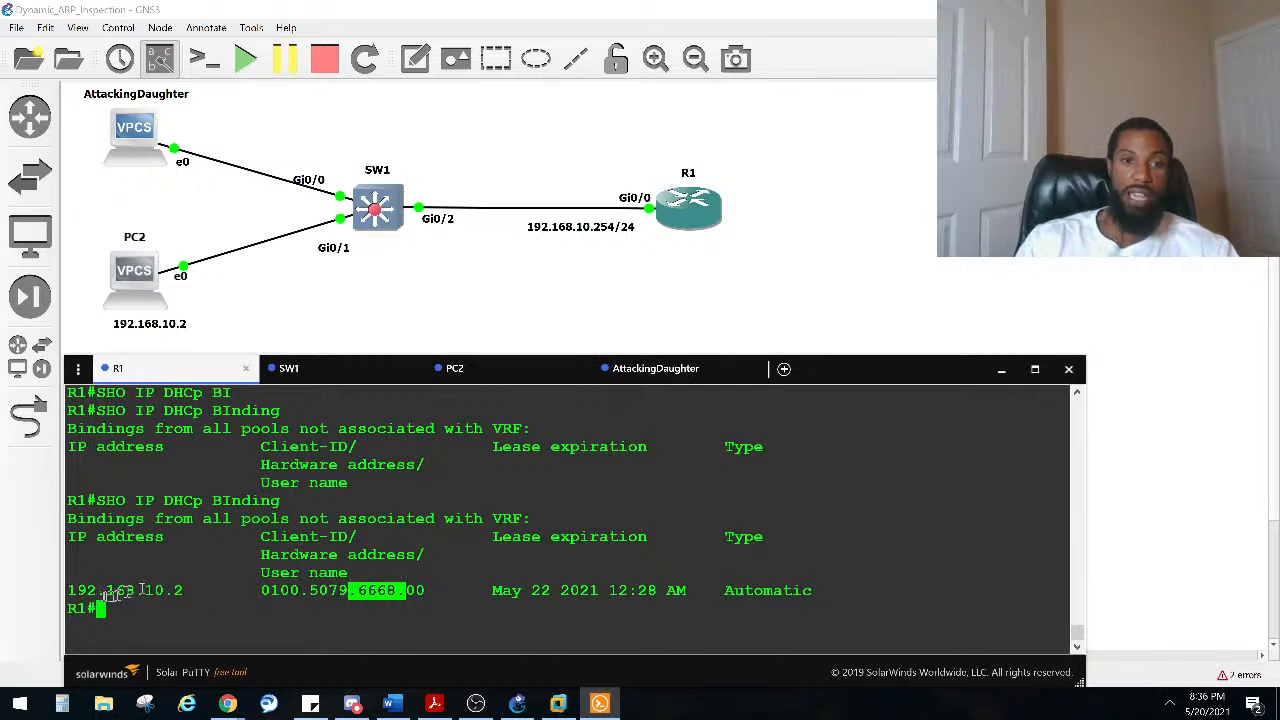
drag(68, 590, 177, 574)
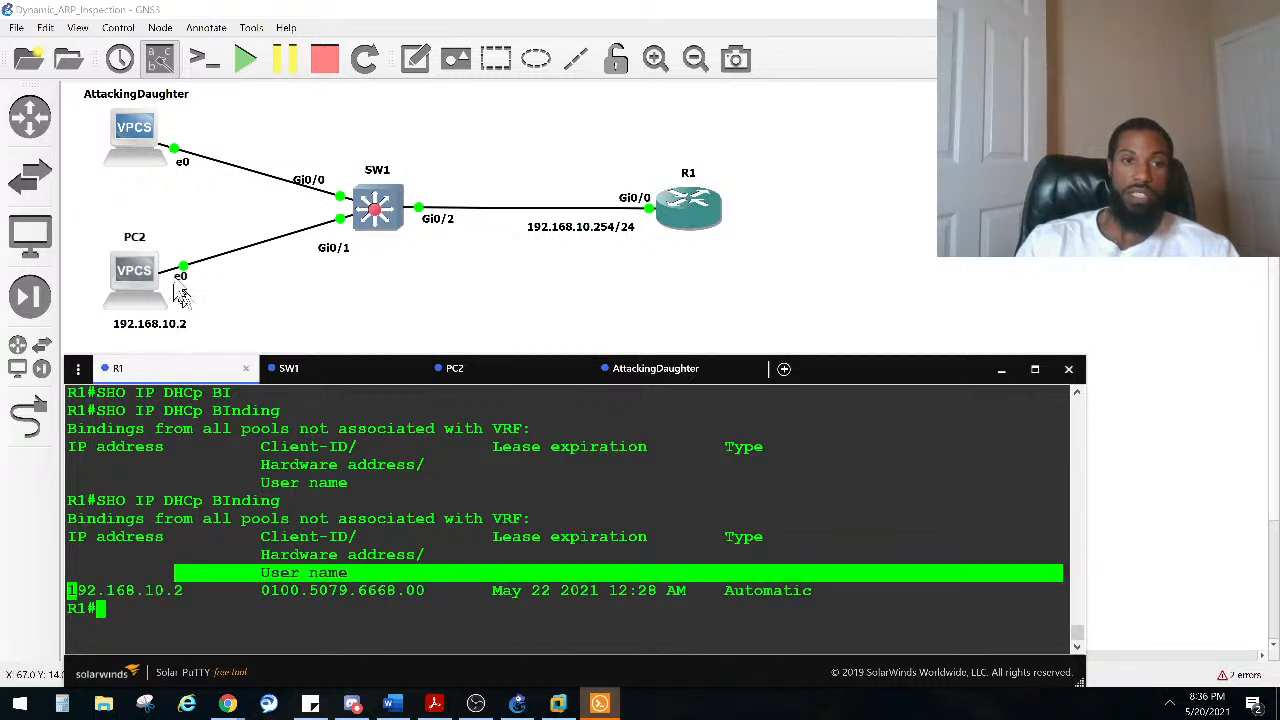
drag(376, 604, 388, 608)
double_click(375, 590)
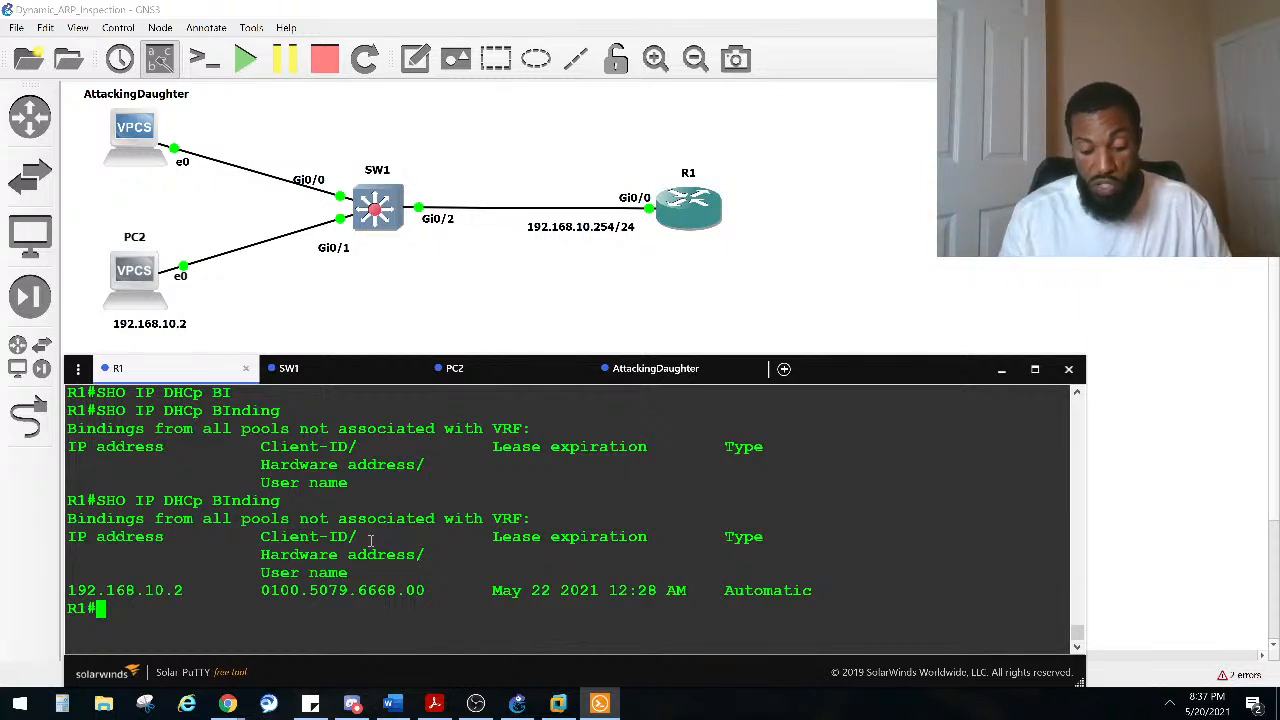
Step: On SW1, run show ip dhcp snooping binding to view the DHCP snooping binding table
click(362, 369)
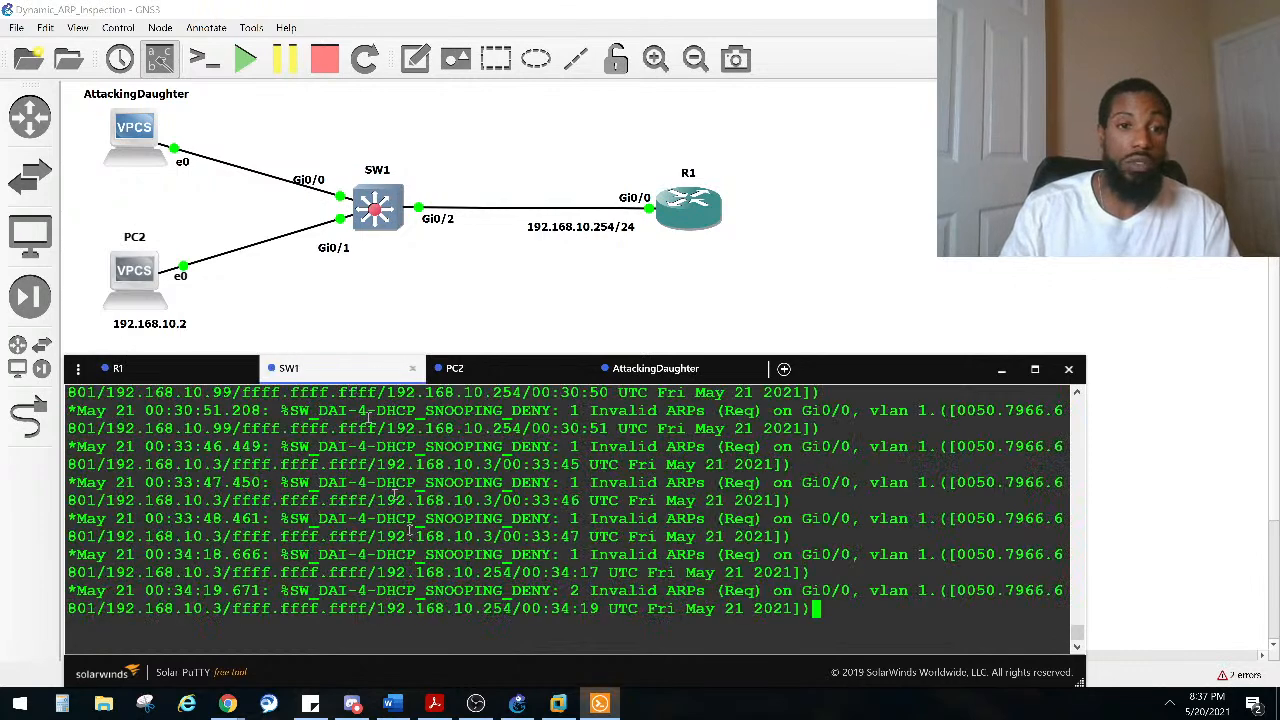
key(Return)
key(Return)
key(Return)
key(Return)
key(Return)
text(s)
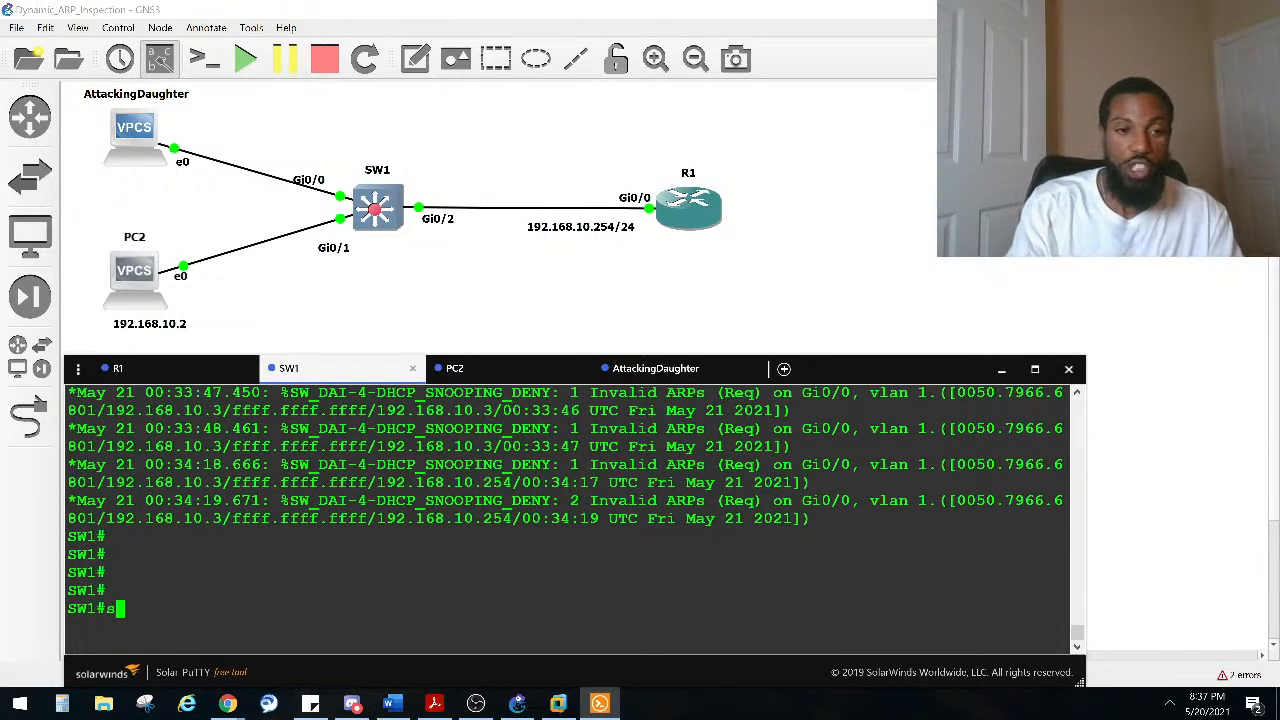
text(ho ip dc)
key(BackSpace)
text(h)
key(Tab)
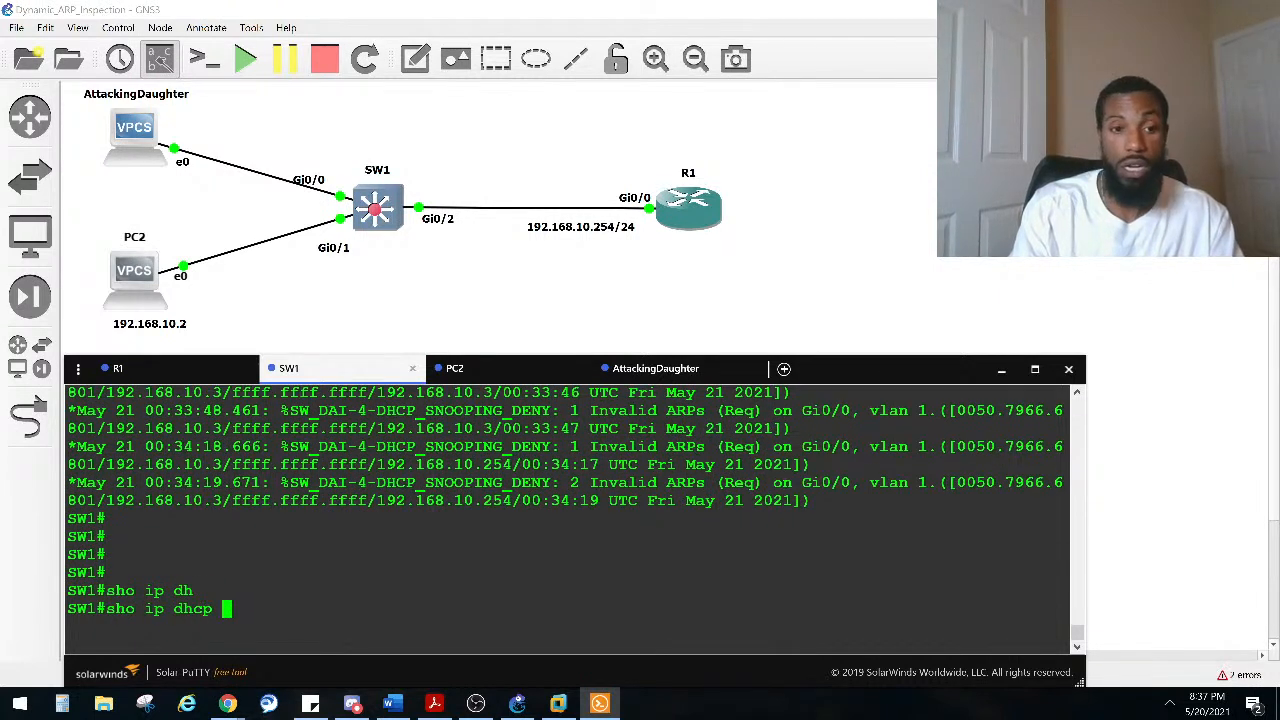
text(sn)
key(Tab)
text(bi)
key(Tab)
key(Return)
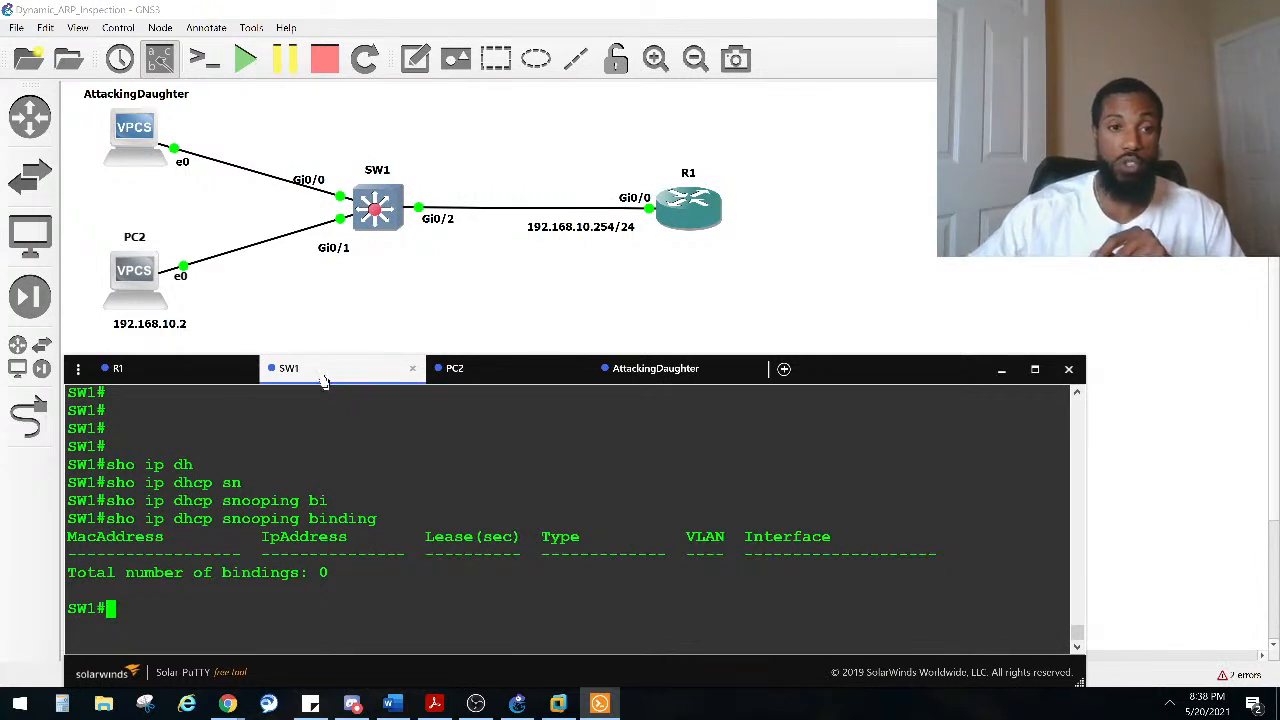
Step: On R1, run show ip dhcp binding to list the leased addresses of both hosts
click(149, 378)
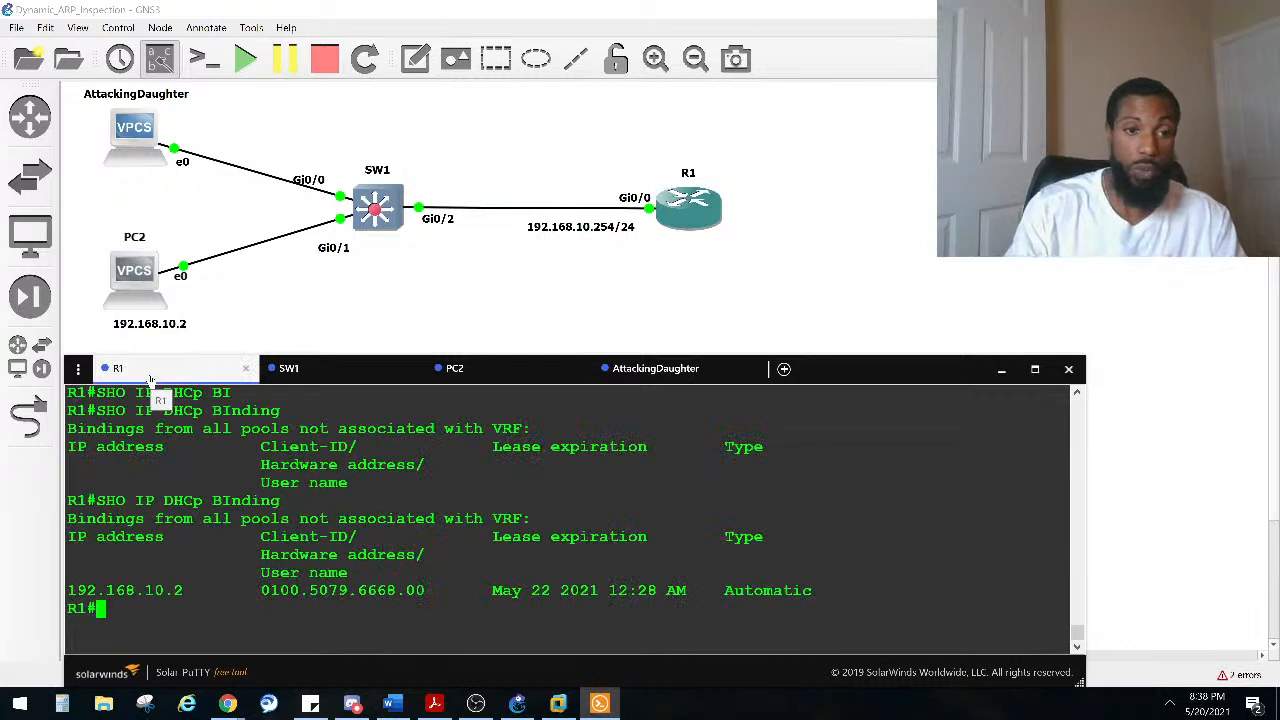
text(sho ip dh)
key(Tab)
text(sn)
key(Tab)
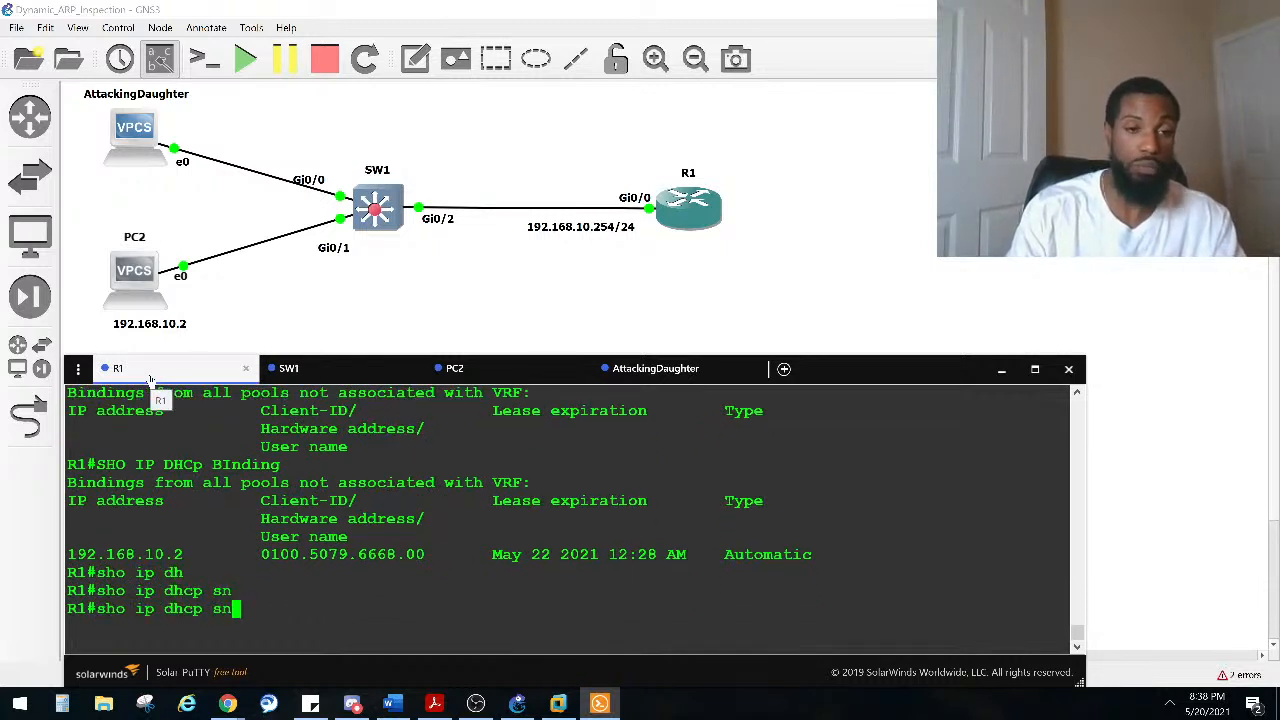
key(BackSpace)
key(BackSpace)
text(?)
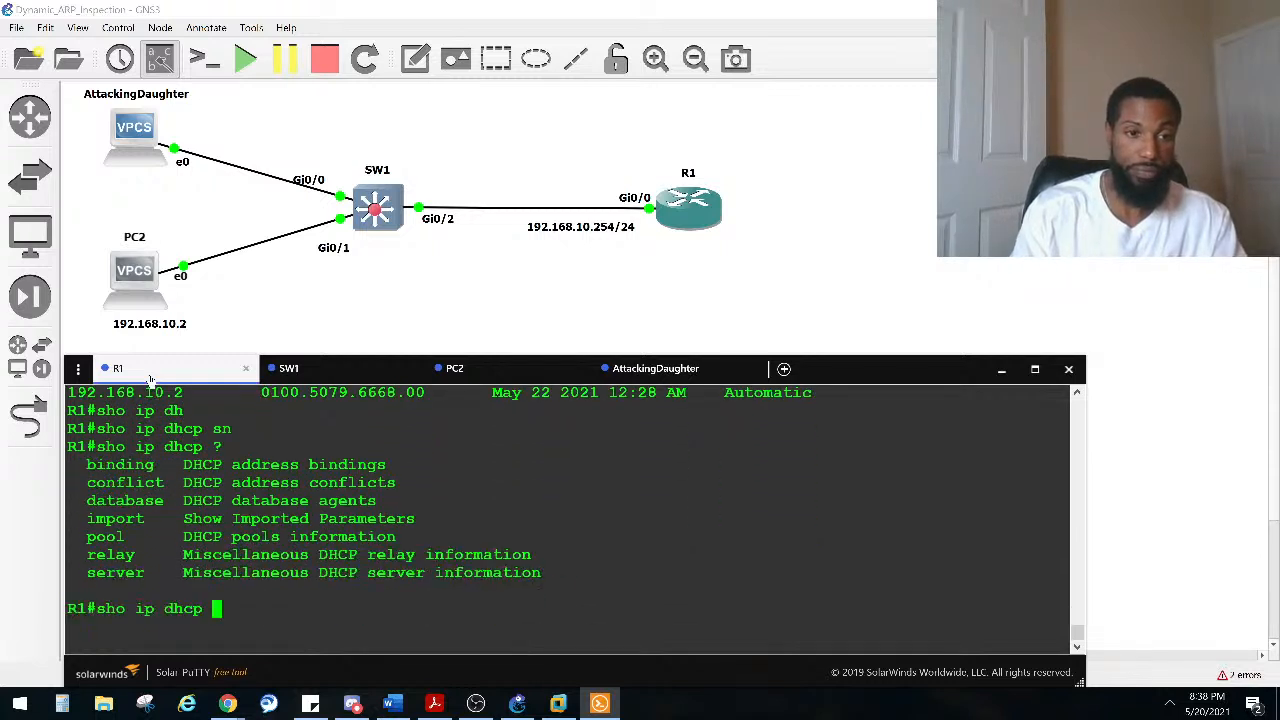
text(binding)
key(Tab)
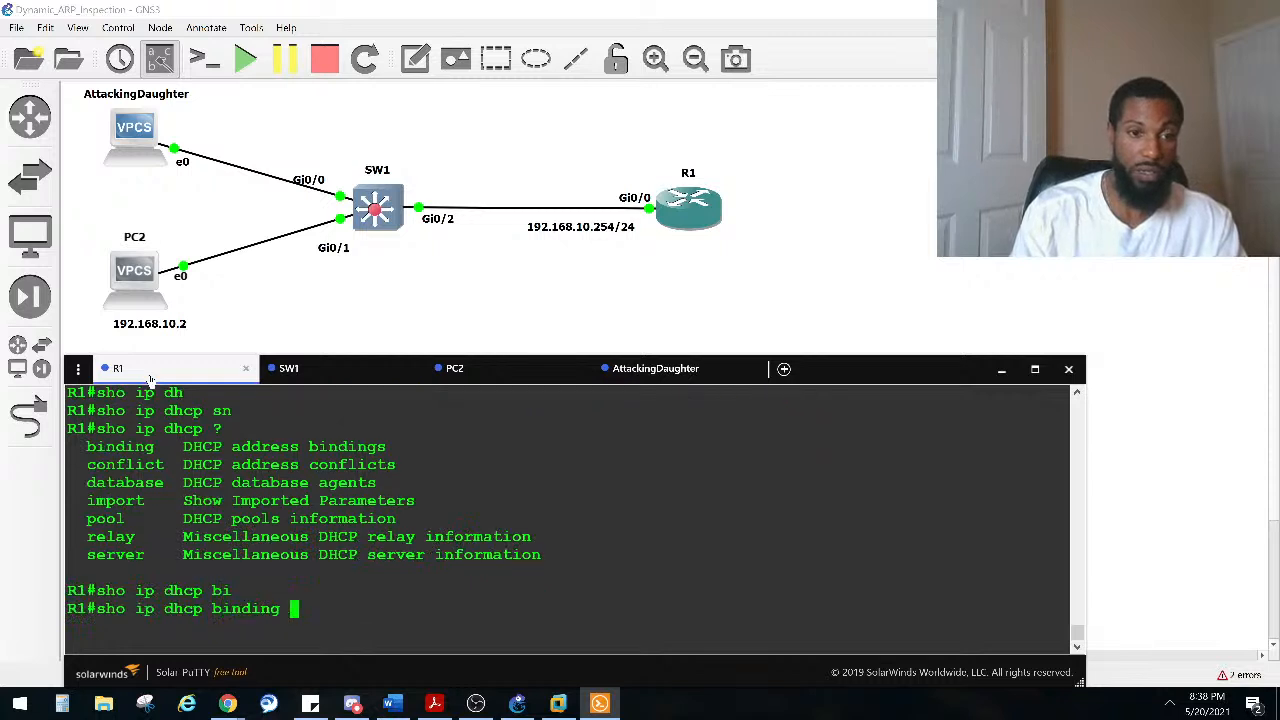
key(Return)
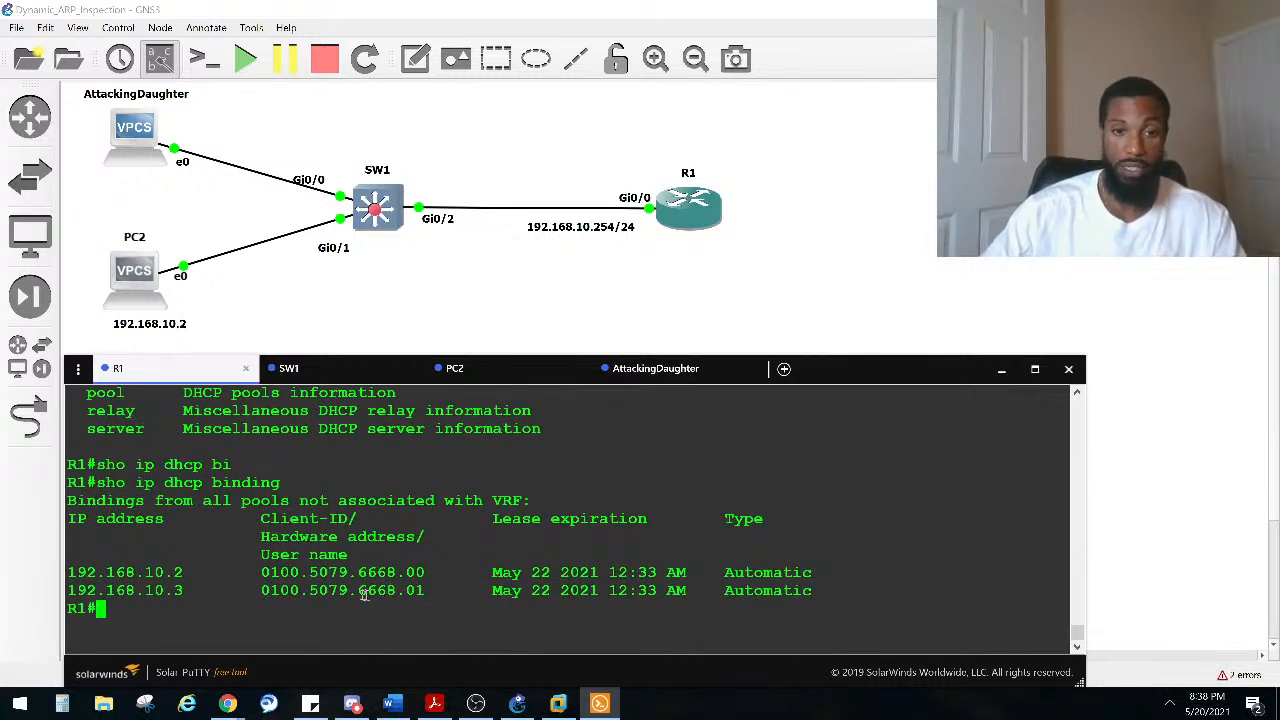
drag(203, 592, 102, 592)
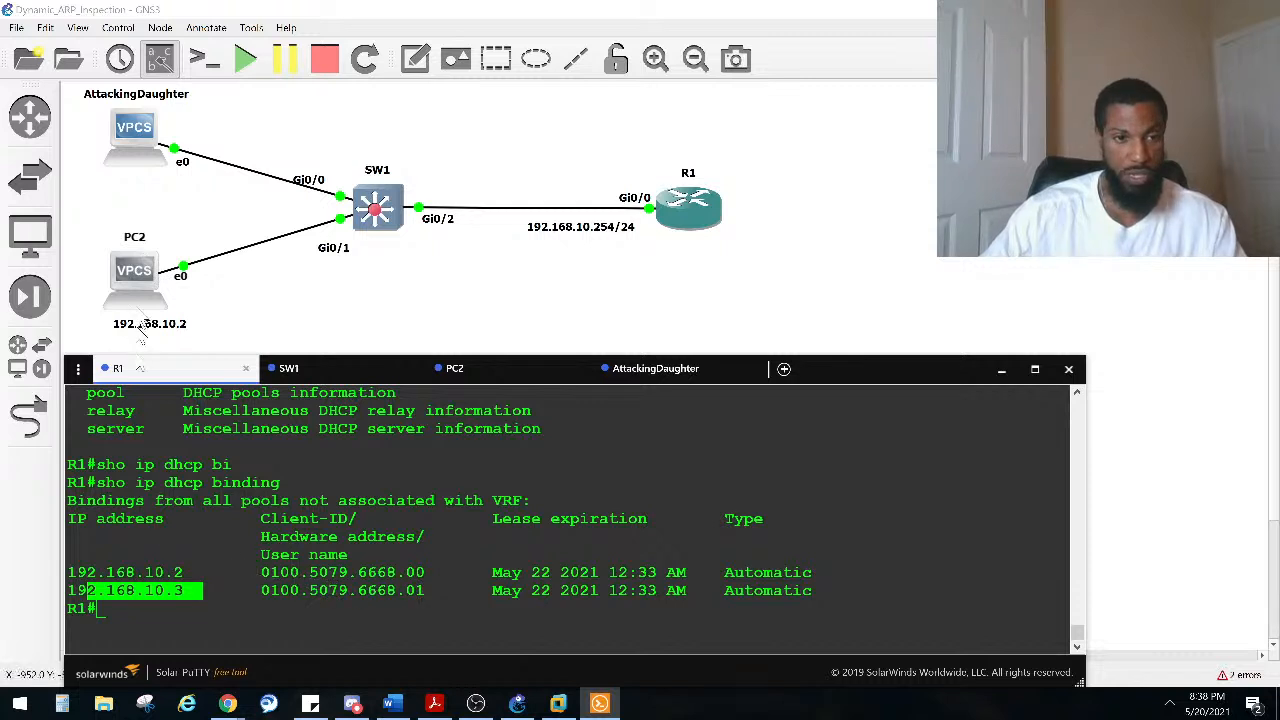
Step: Compare the show ip output of PC2 and AttackingDaughter, focusing on their MAC addresses
drag(145, 284, 142, 270)
click(599, 703)
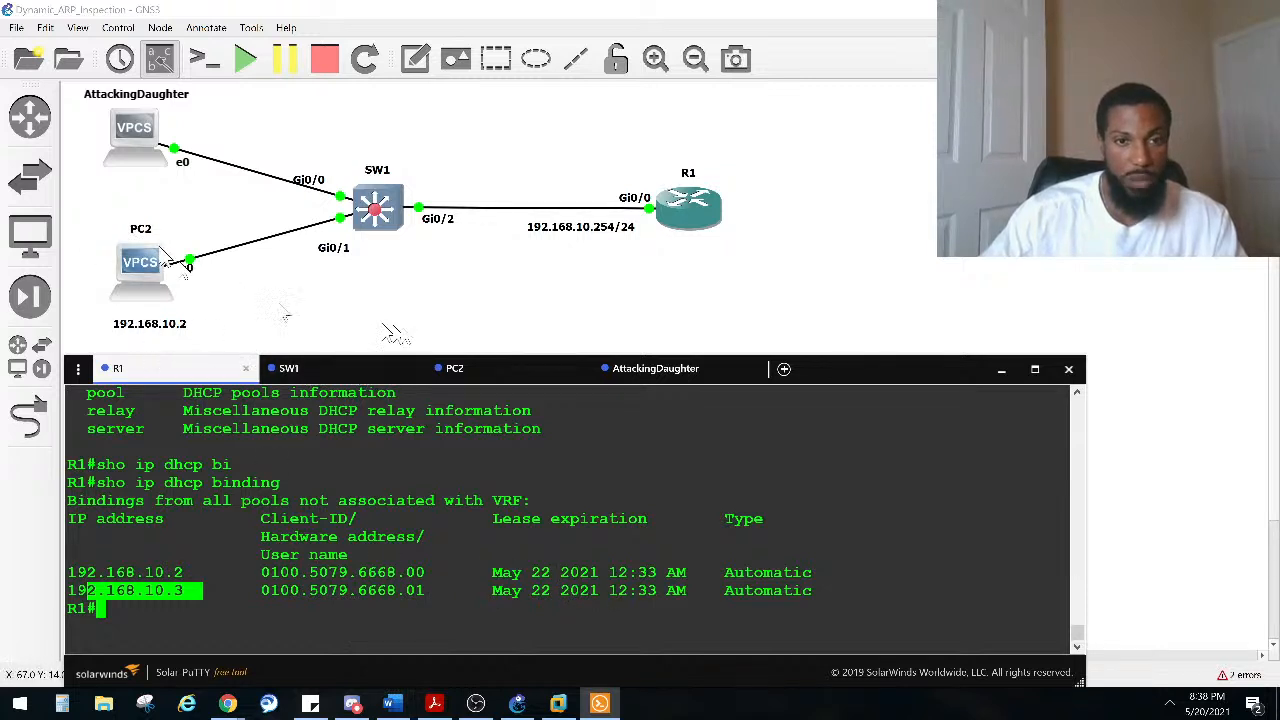
click(506, 372)
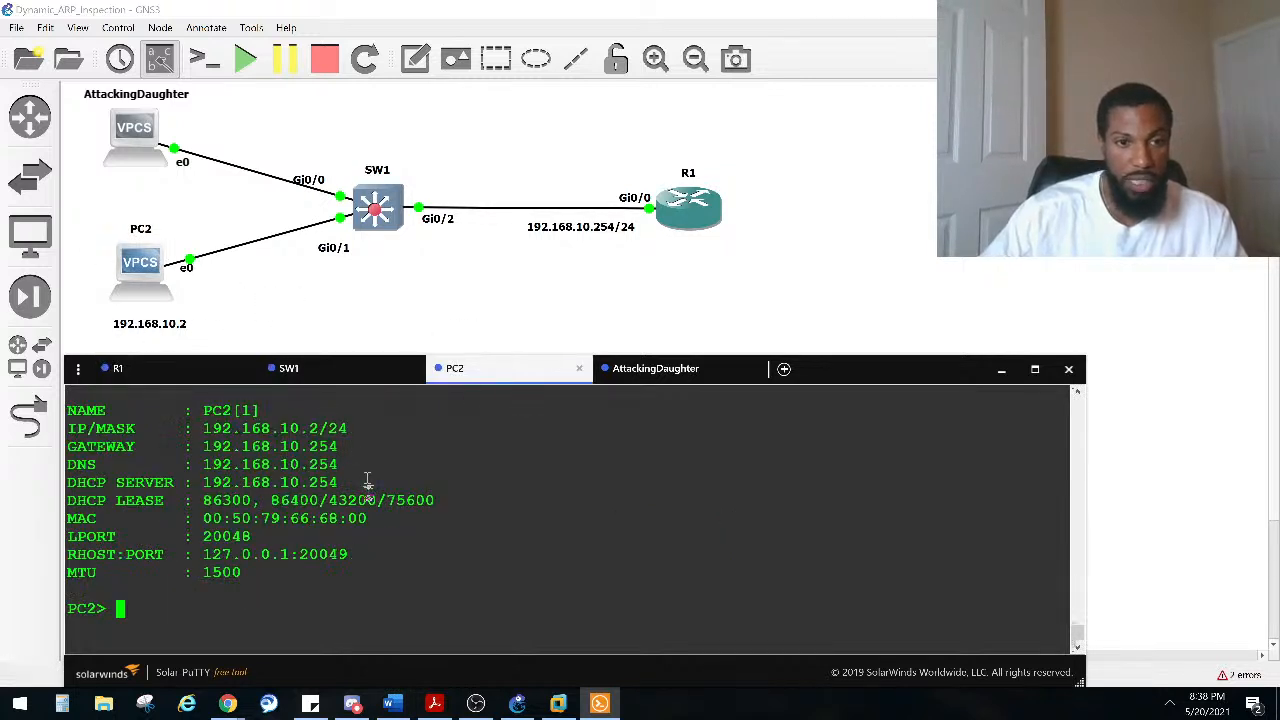
scroll(364, 491, up, 2)
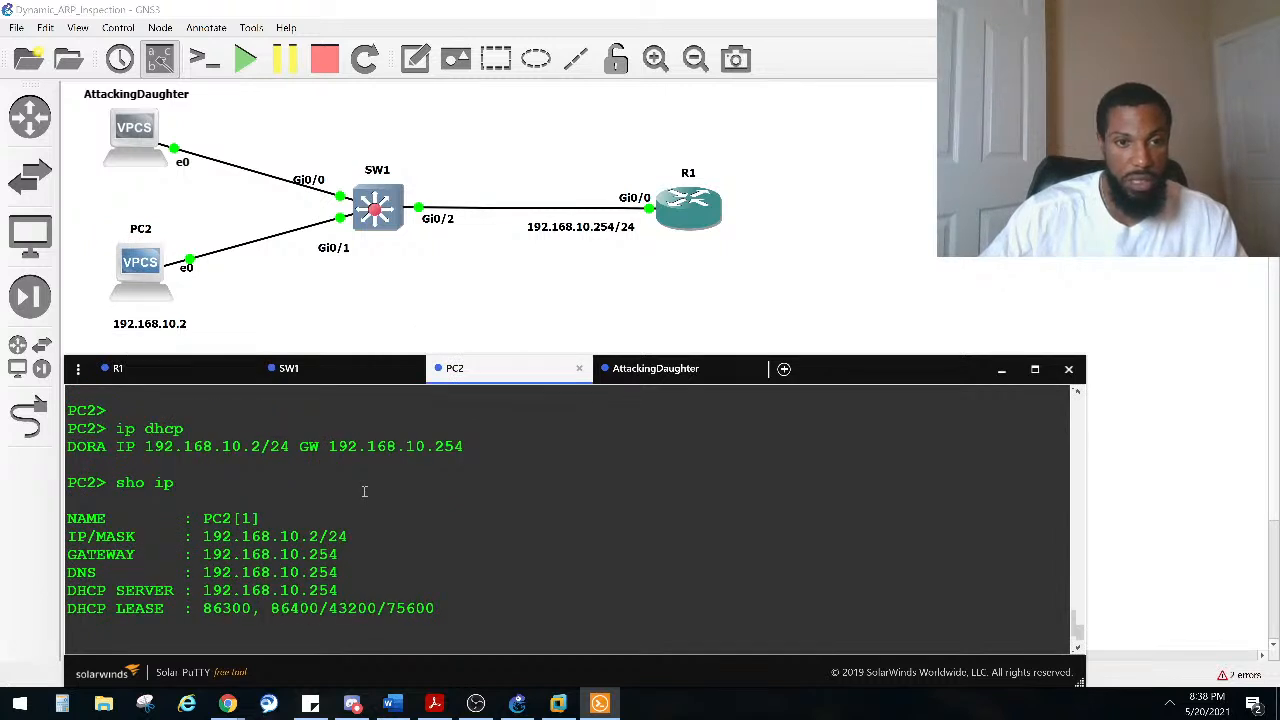
click(645, 368)
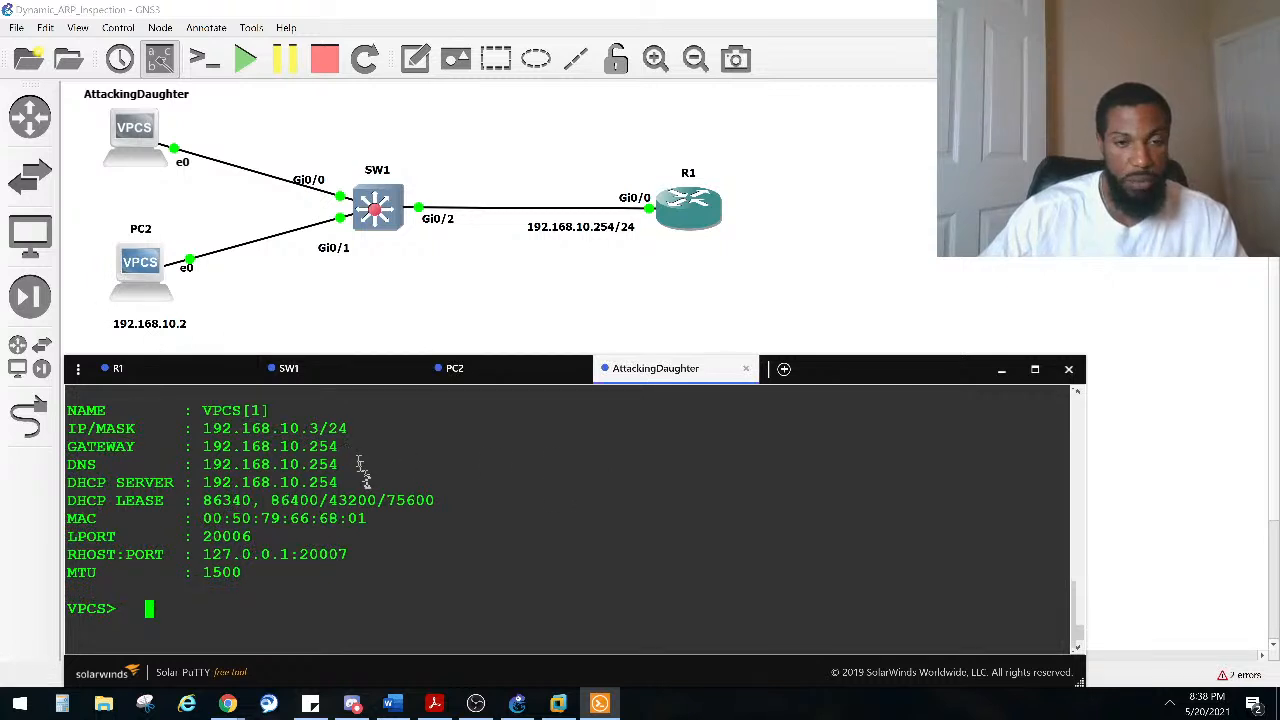
drag(338, 524, 222, 518)
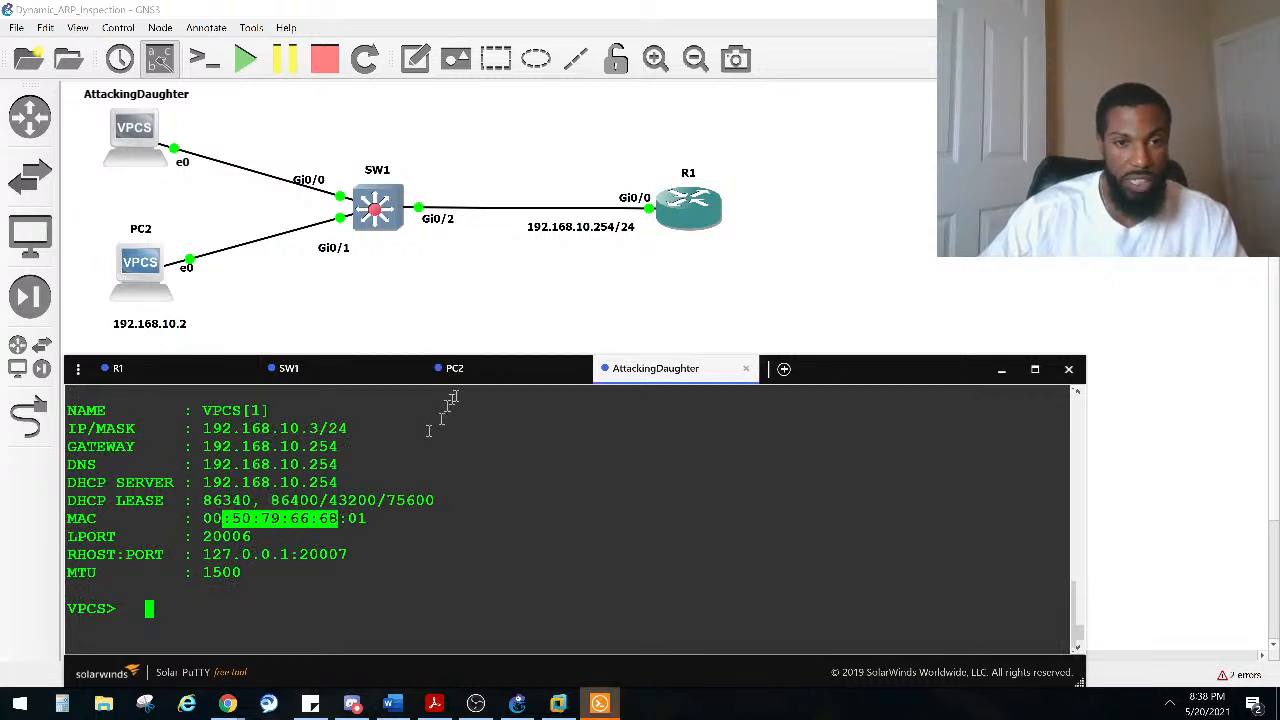
click(472, 370)
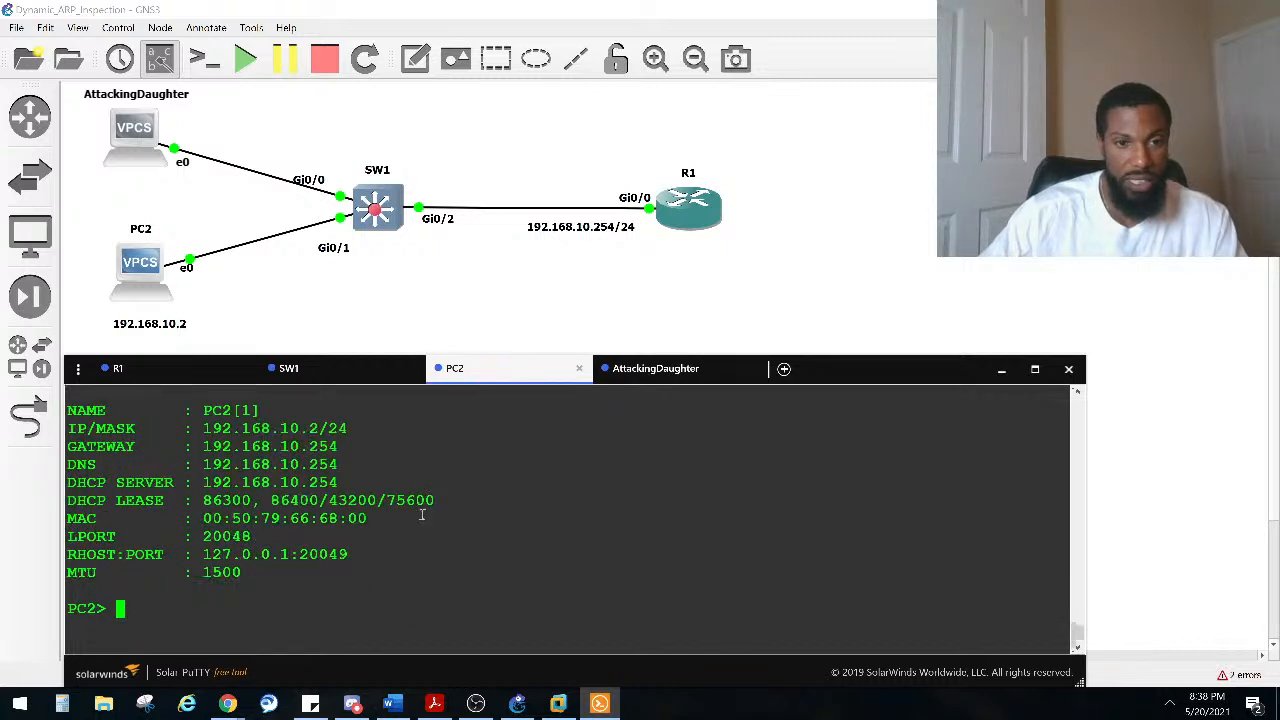
click(664, 378)
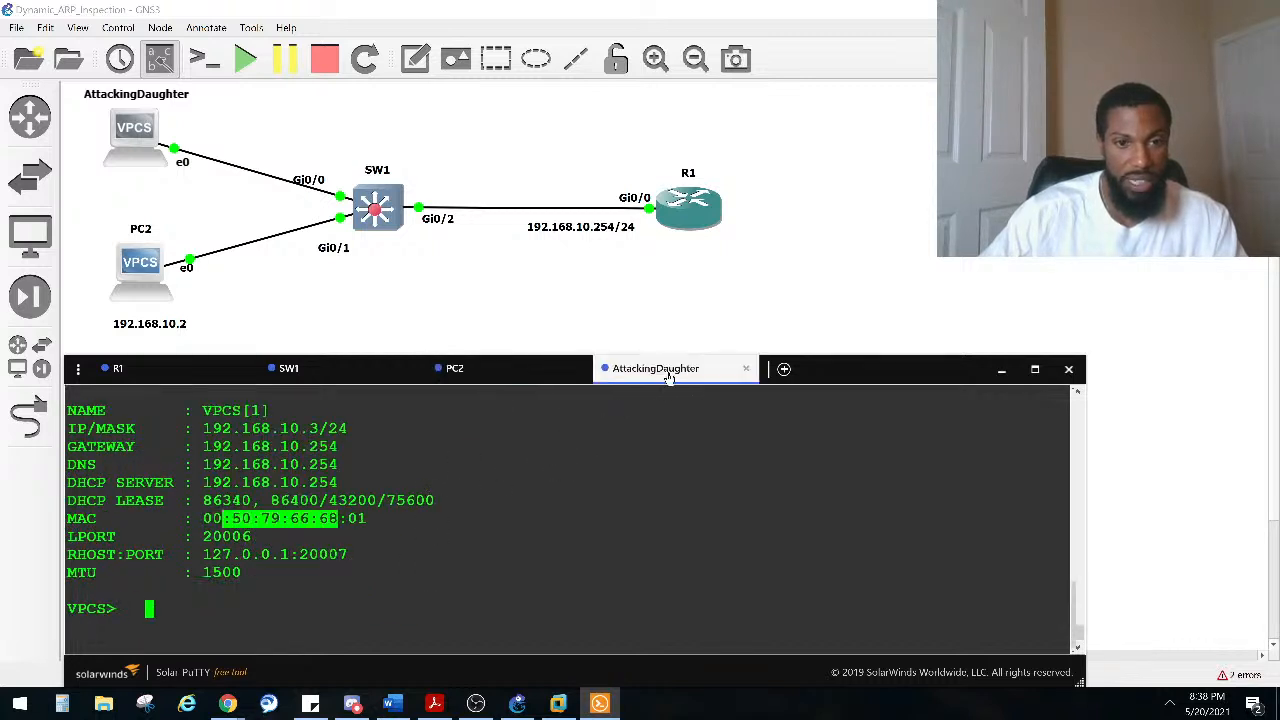
click(508, 378)
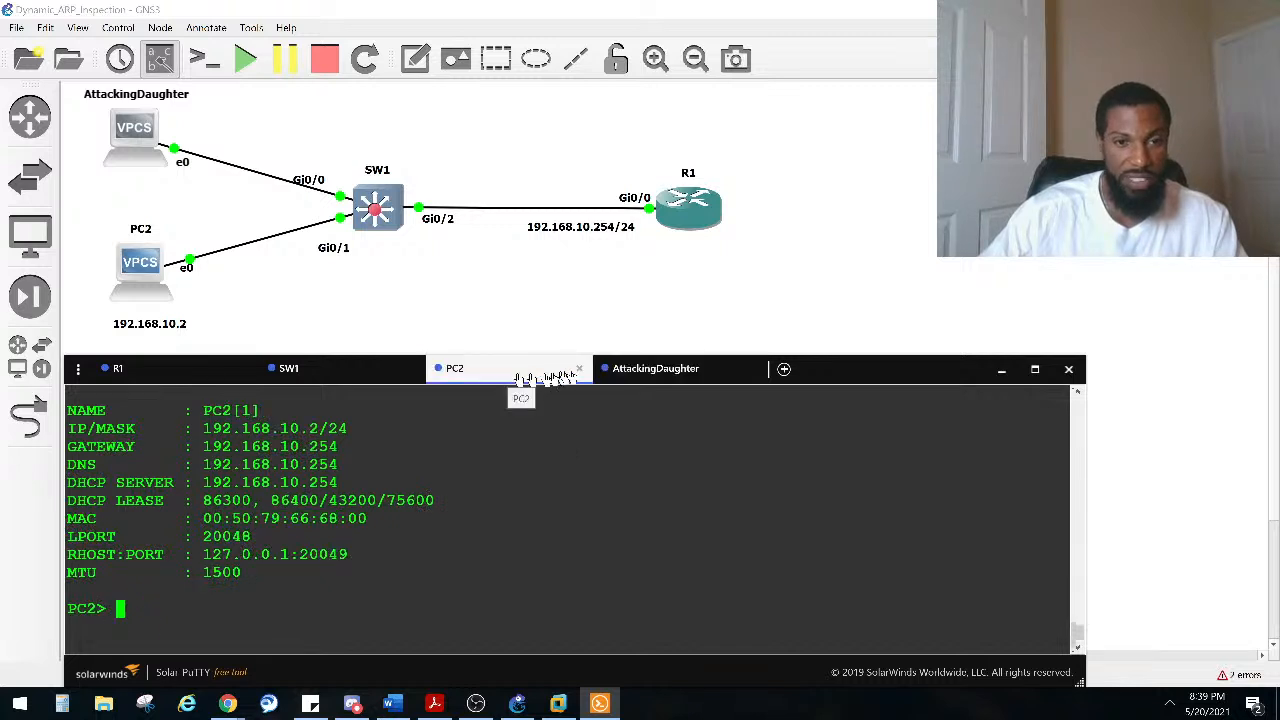
click(662, 371)
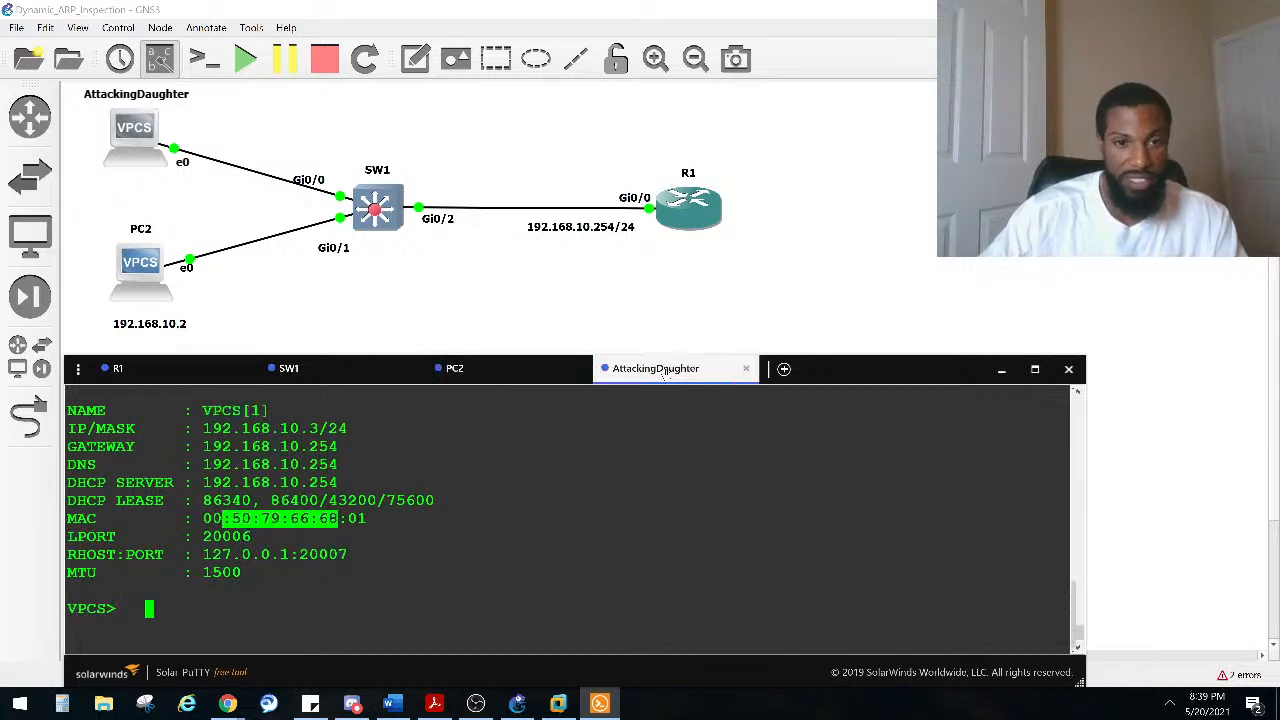
click(540, 375)
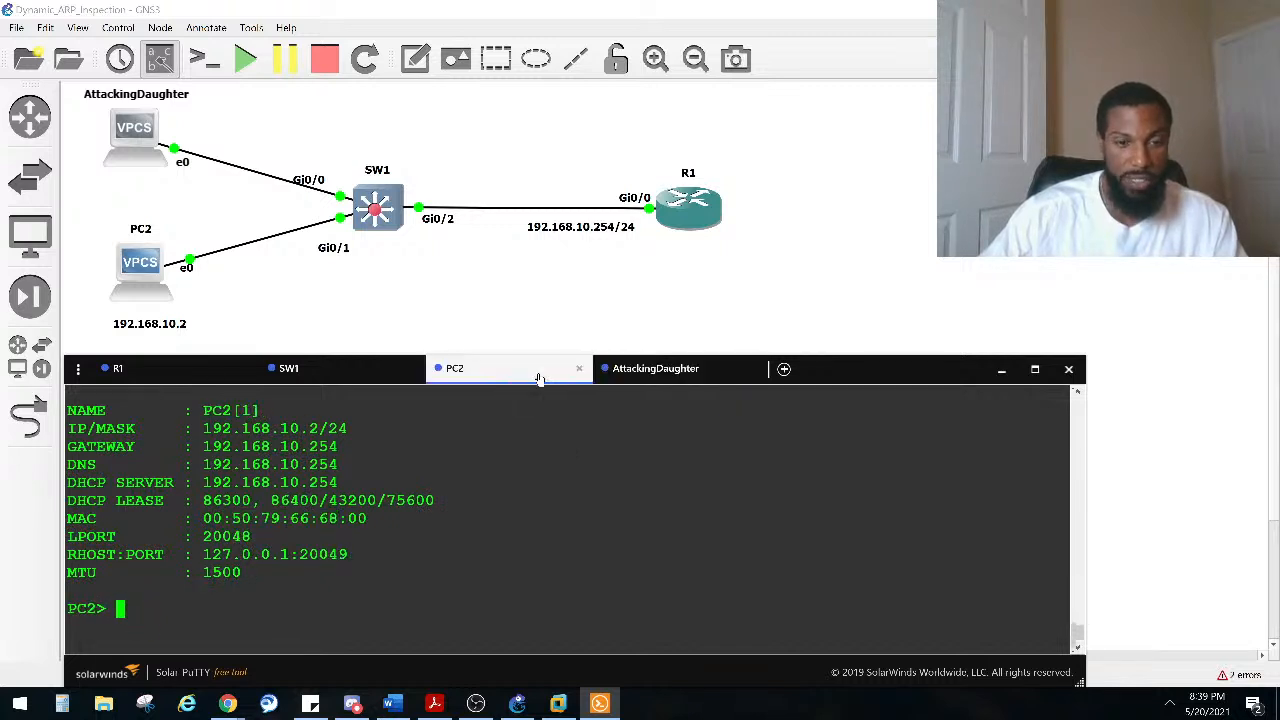
double_click(360, 519)
click(640, 370)
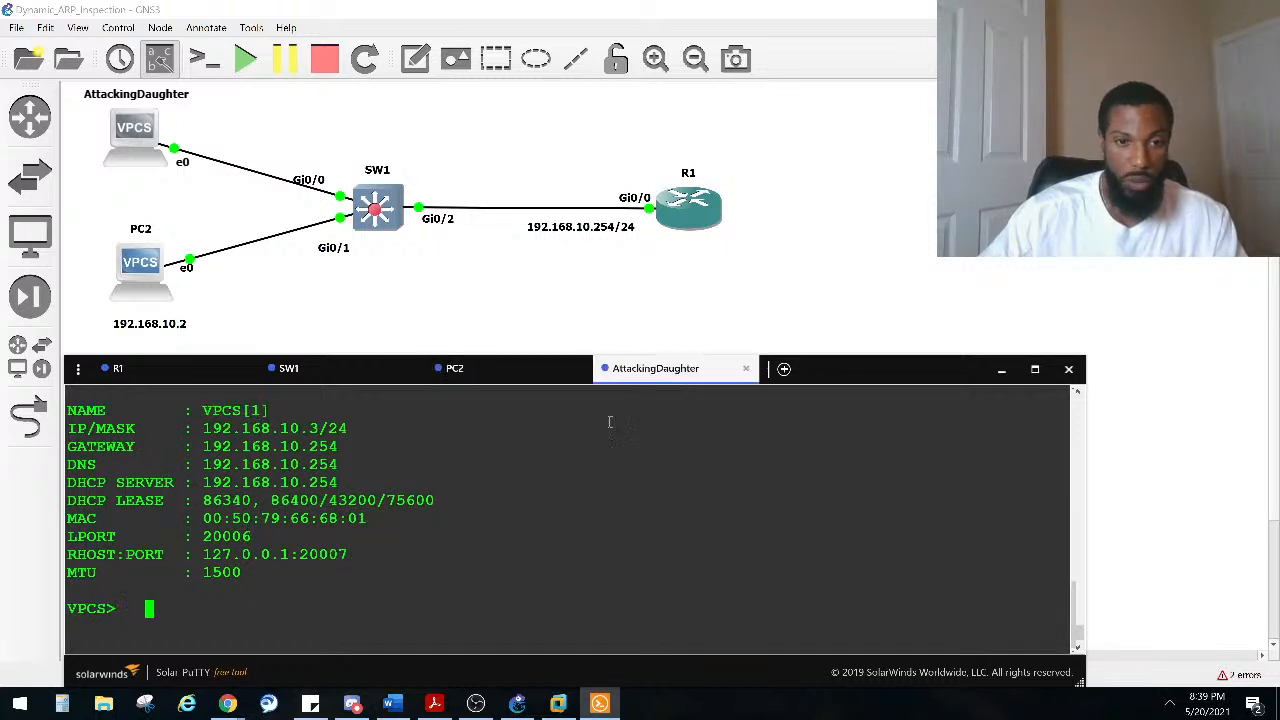
click(165, 375)
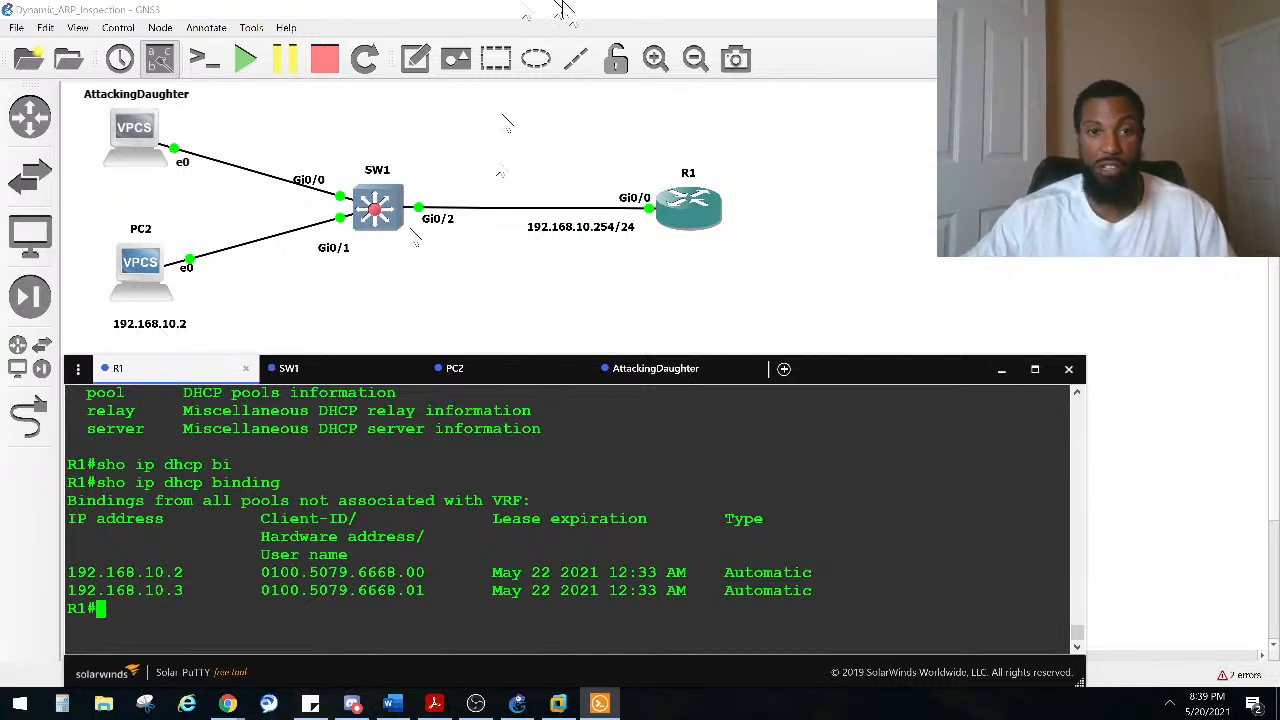
Step: Close the console window and GNS3, then switch to Packet Tracer
click(1068, 369)
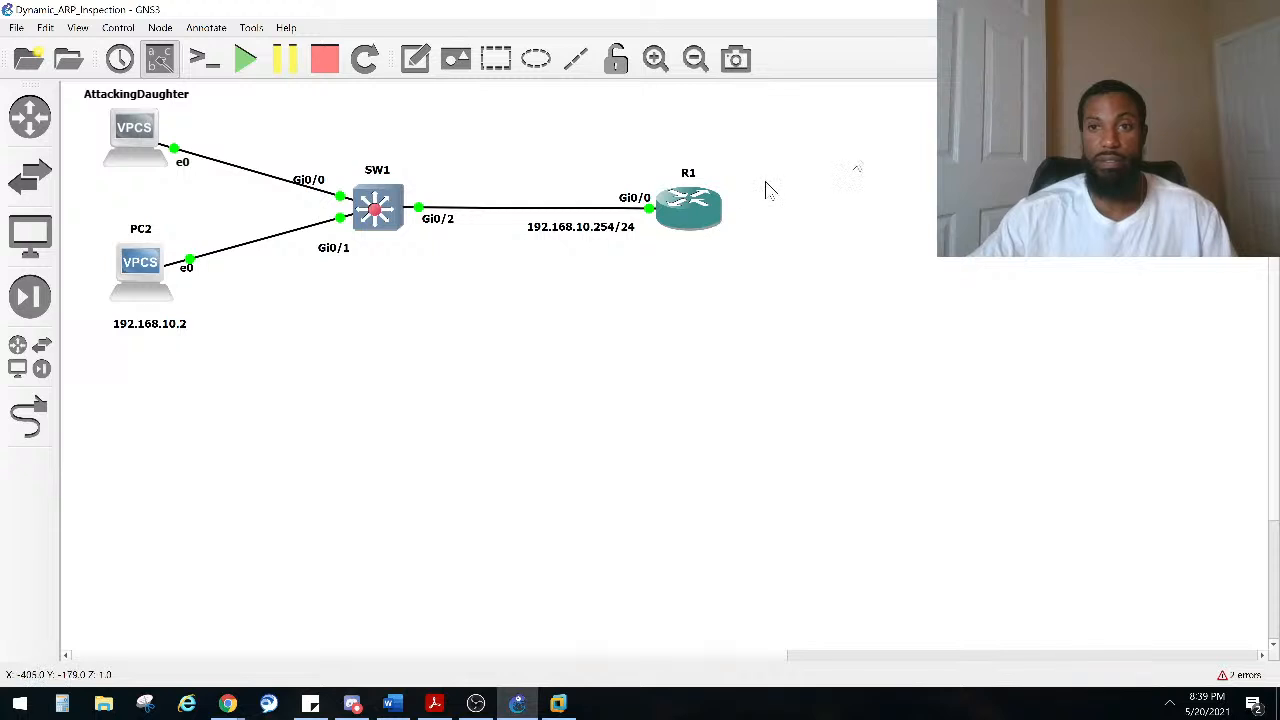
click(1262, 9)
click(604, 362)
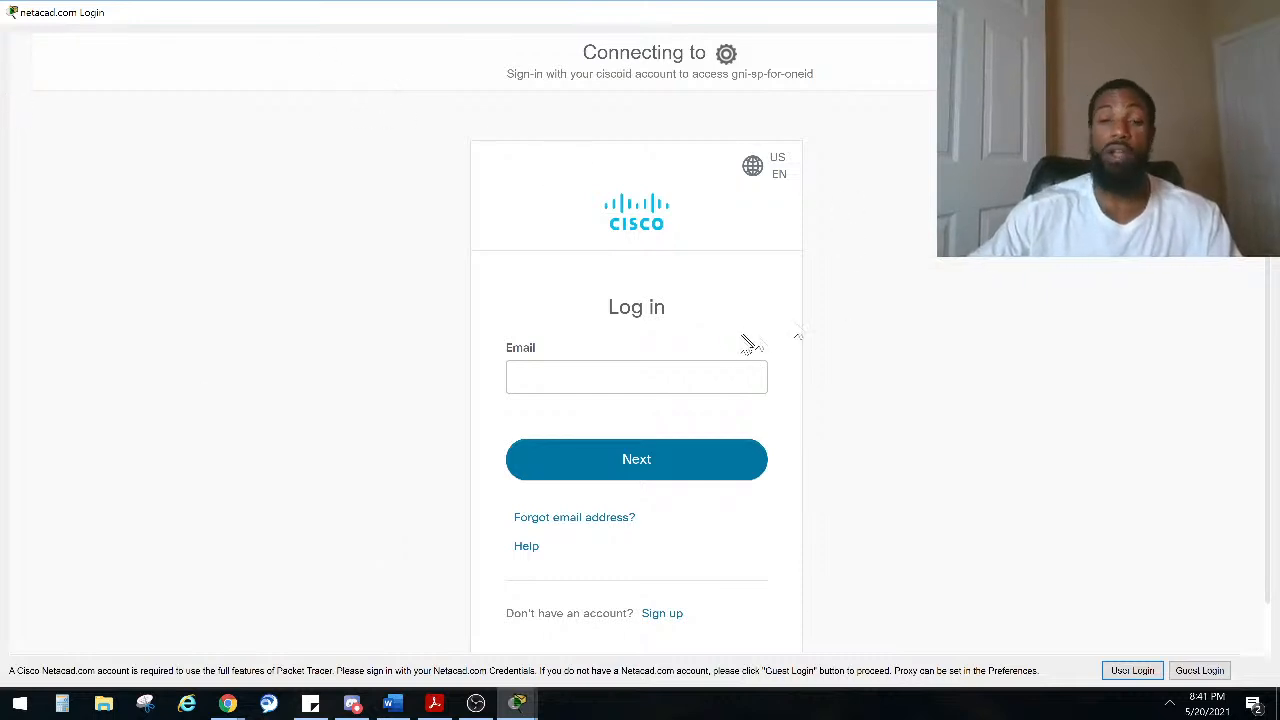
Step: Enter the account e-mail address in the Netacad login field
click(650, 376)
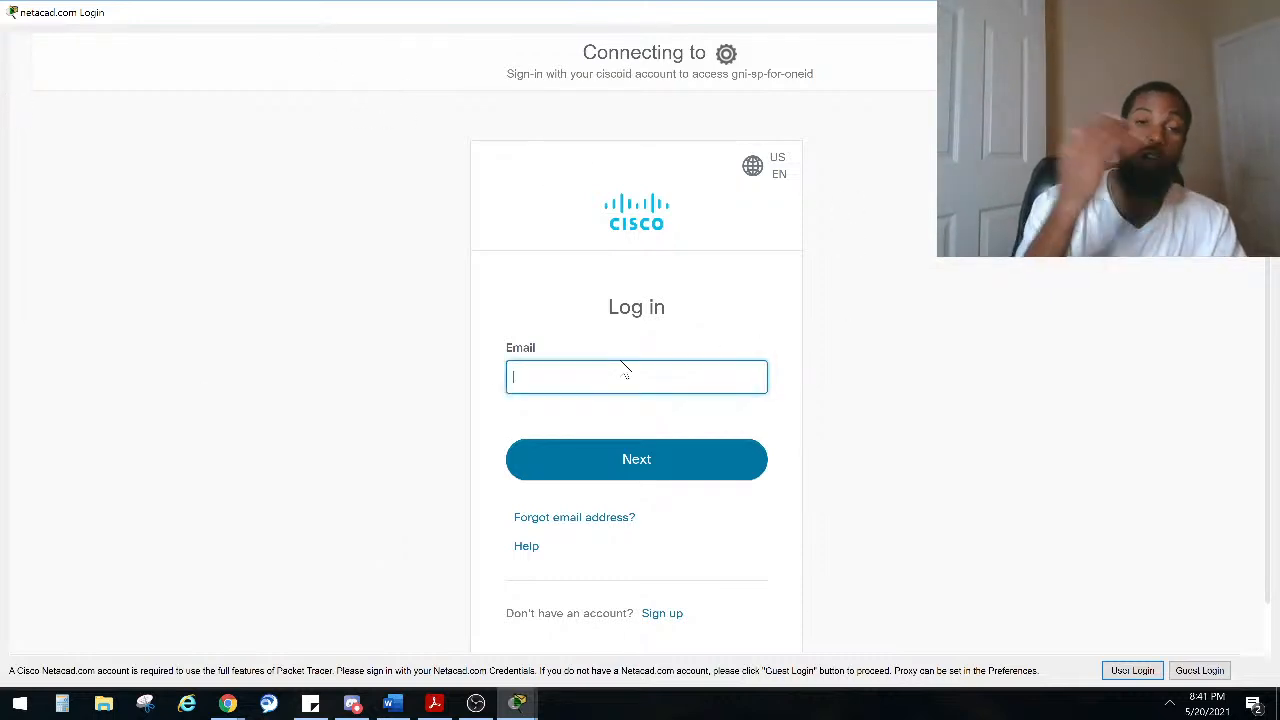
text(manno8uo)
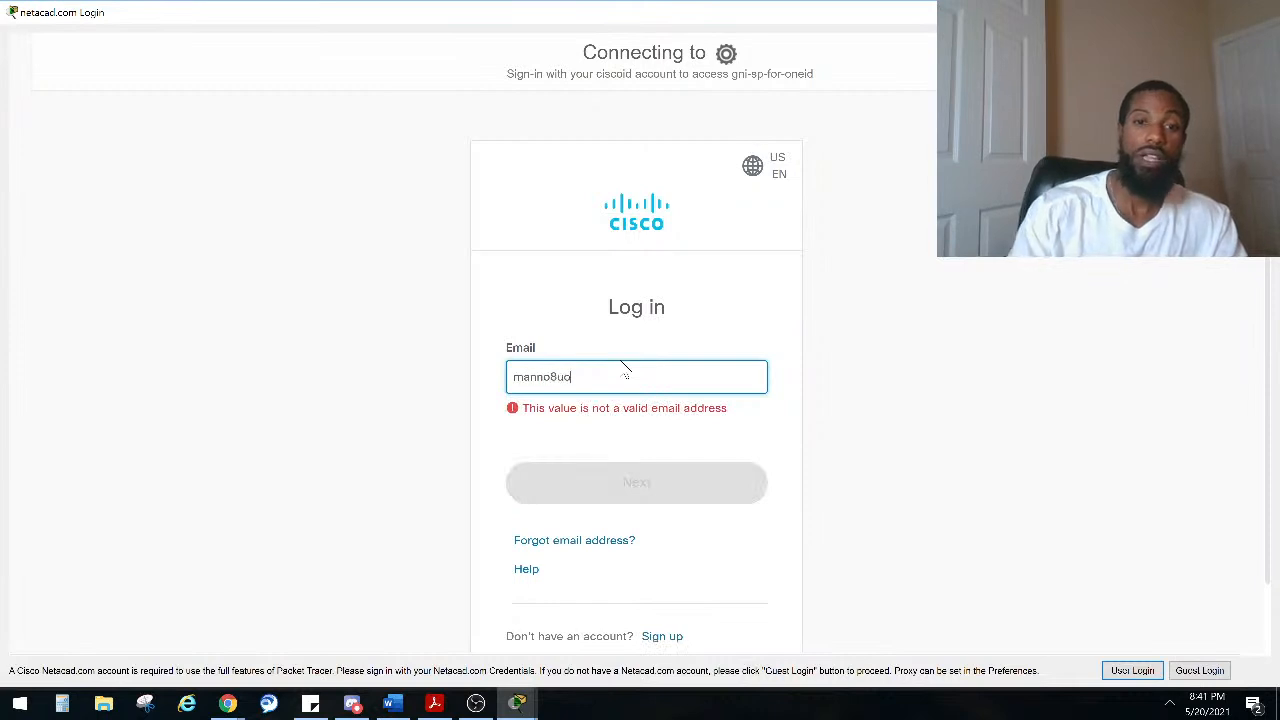
key(BackSpace)
key(BackSpace)
key(BackSpace)
key(BackSpace)
key(BackSpace)
key(BackSpace)
key(BackSpace)
key(BackSpace)
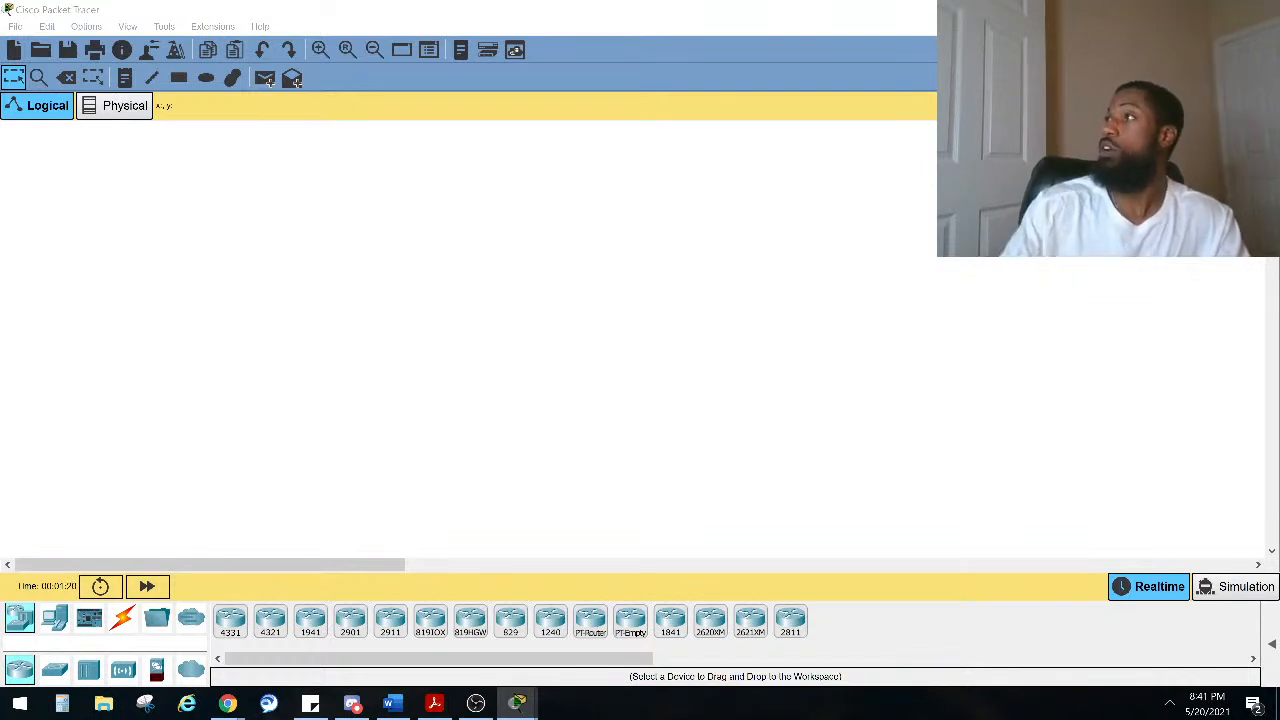
Step: Move the Netacad login window off to the side of the Packet Tracer workspace
drag(1279, 95, 756, 63)
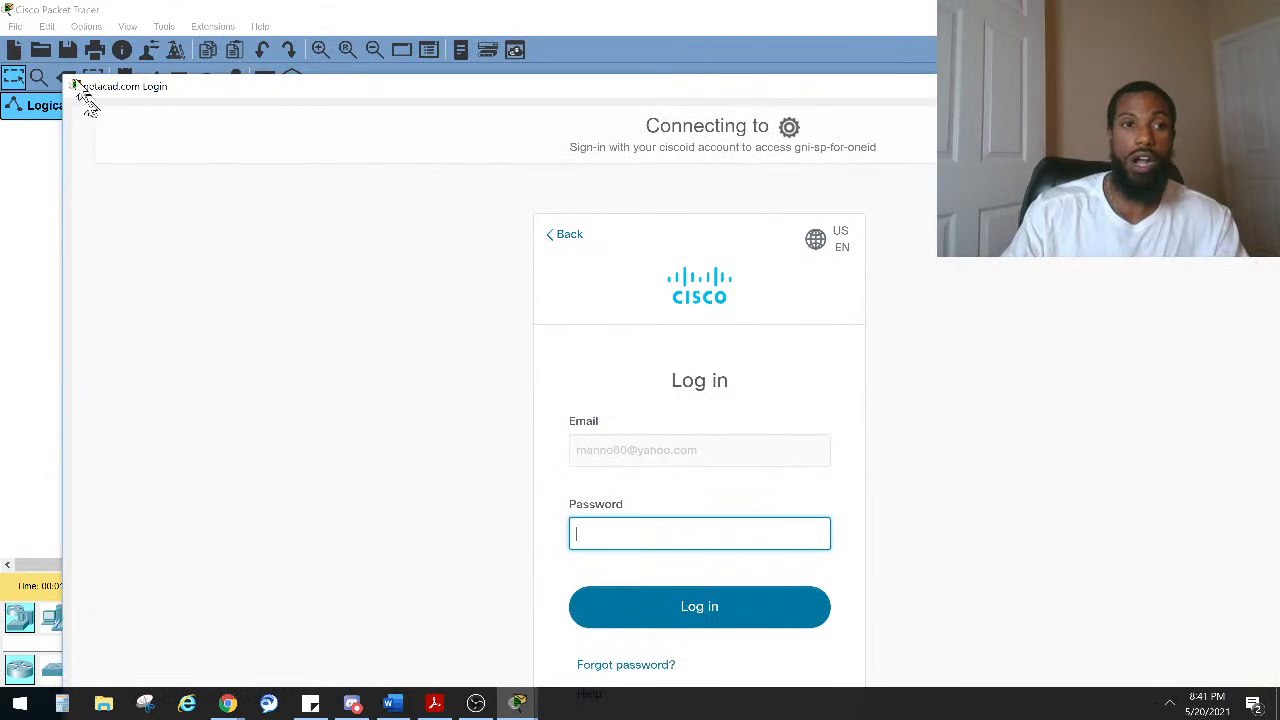
drag(60, 78, 338, 168)
drag(555, 182, 1279, 184)
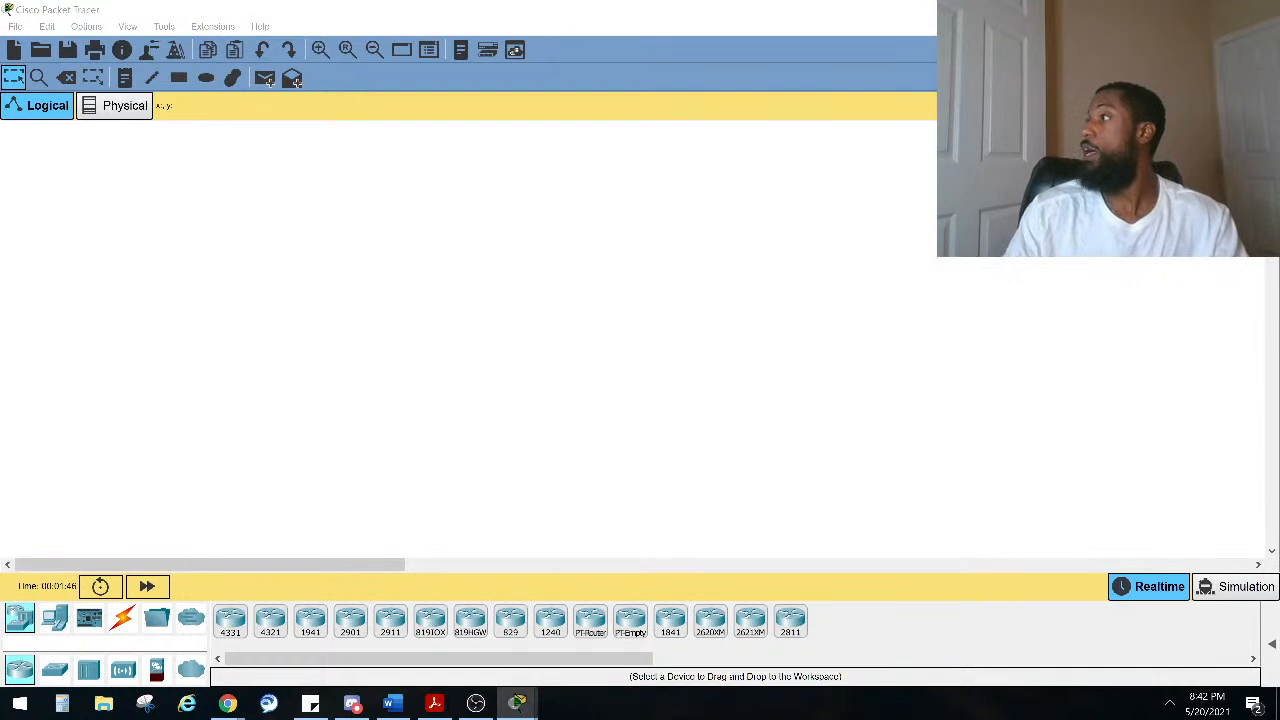
key(alt+Tab)
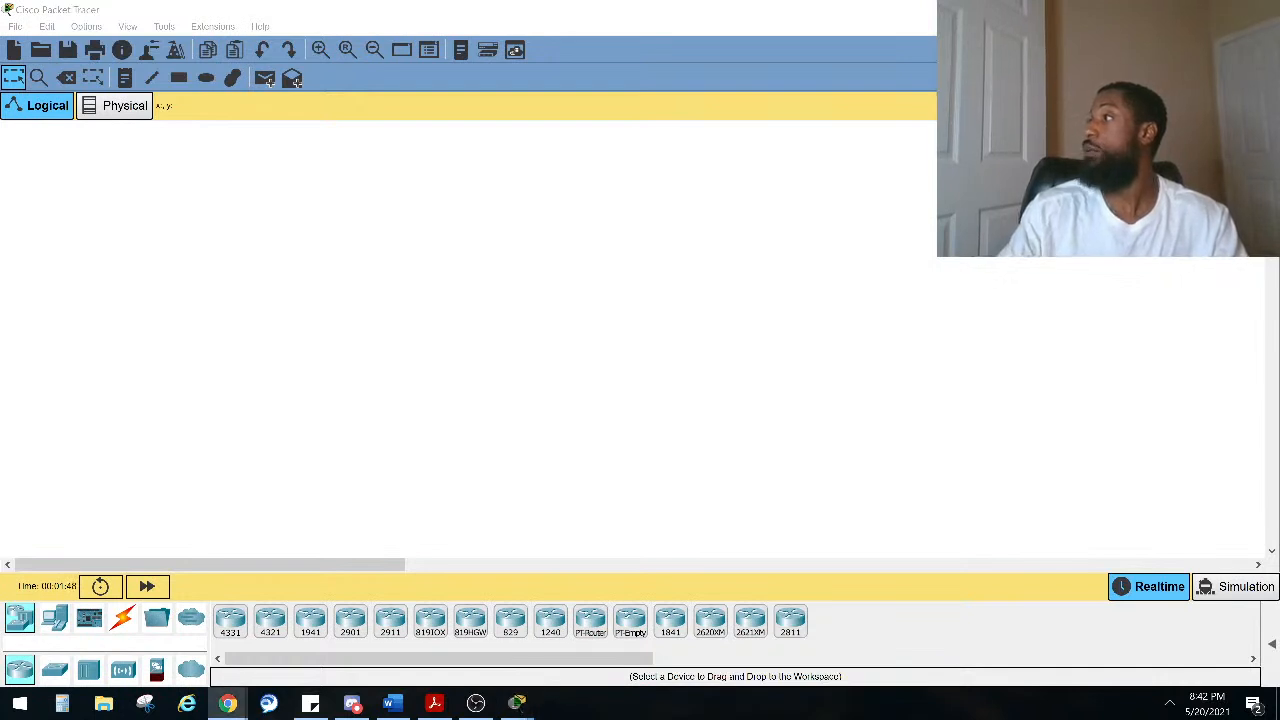
key(alt+Tab)
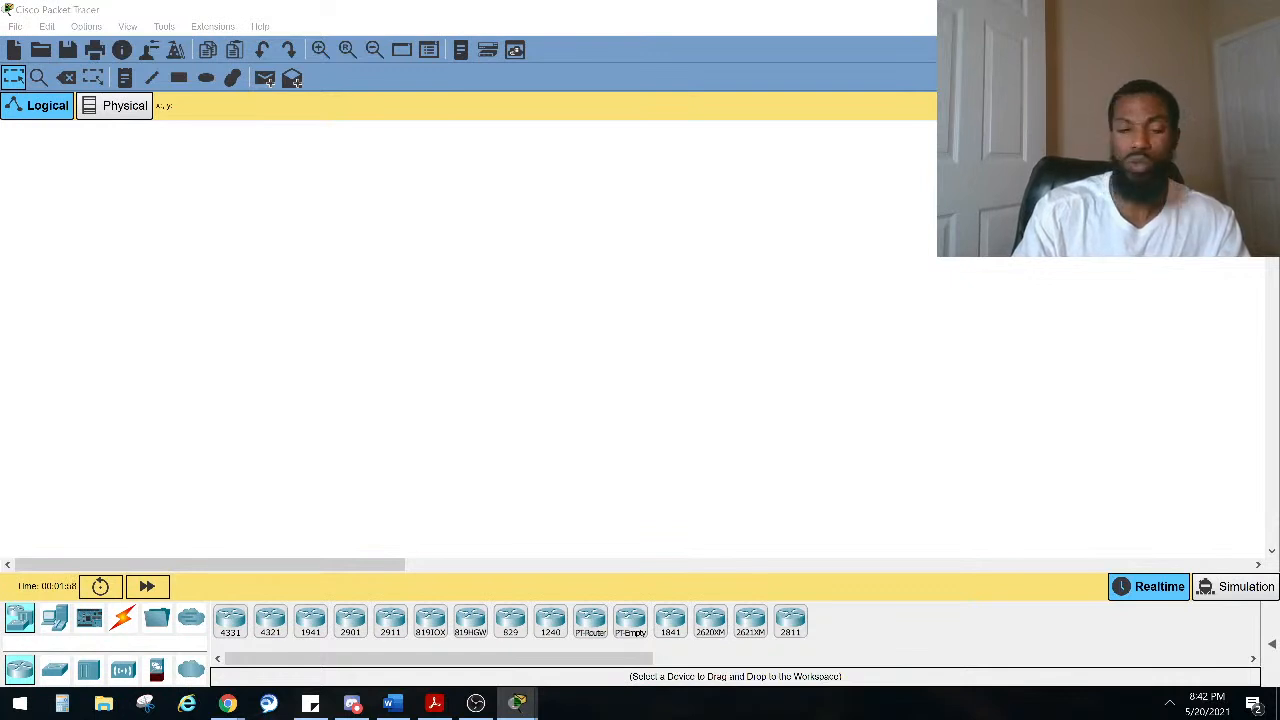
key(Caps_Lock)
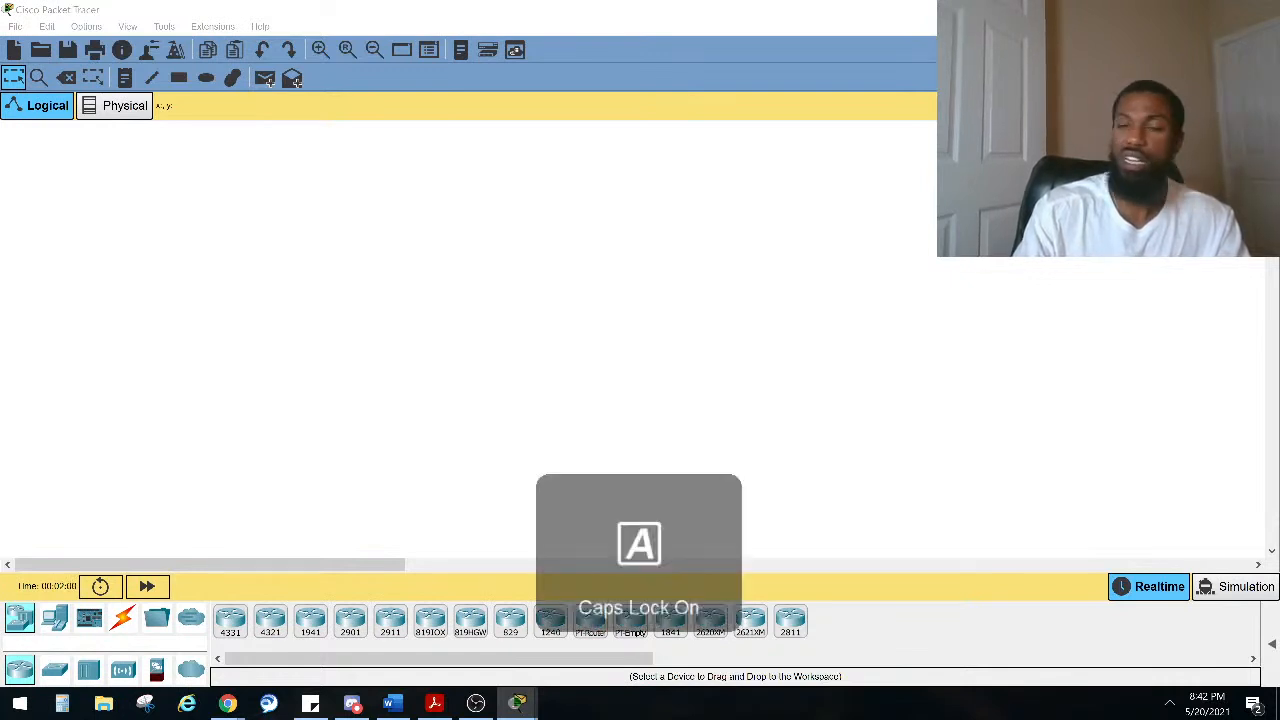
key(Caps_Lock)
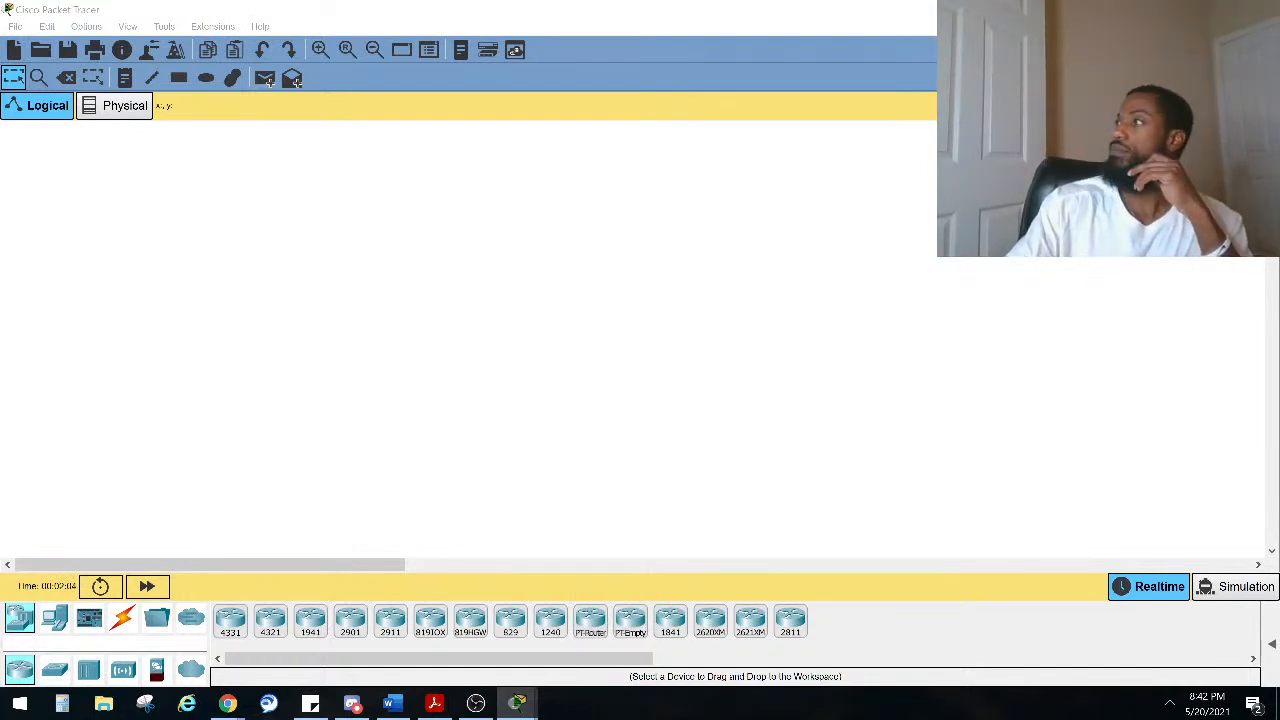
key(alt+Tab)
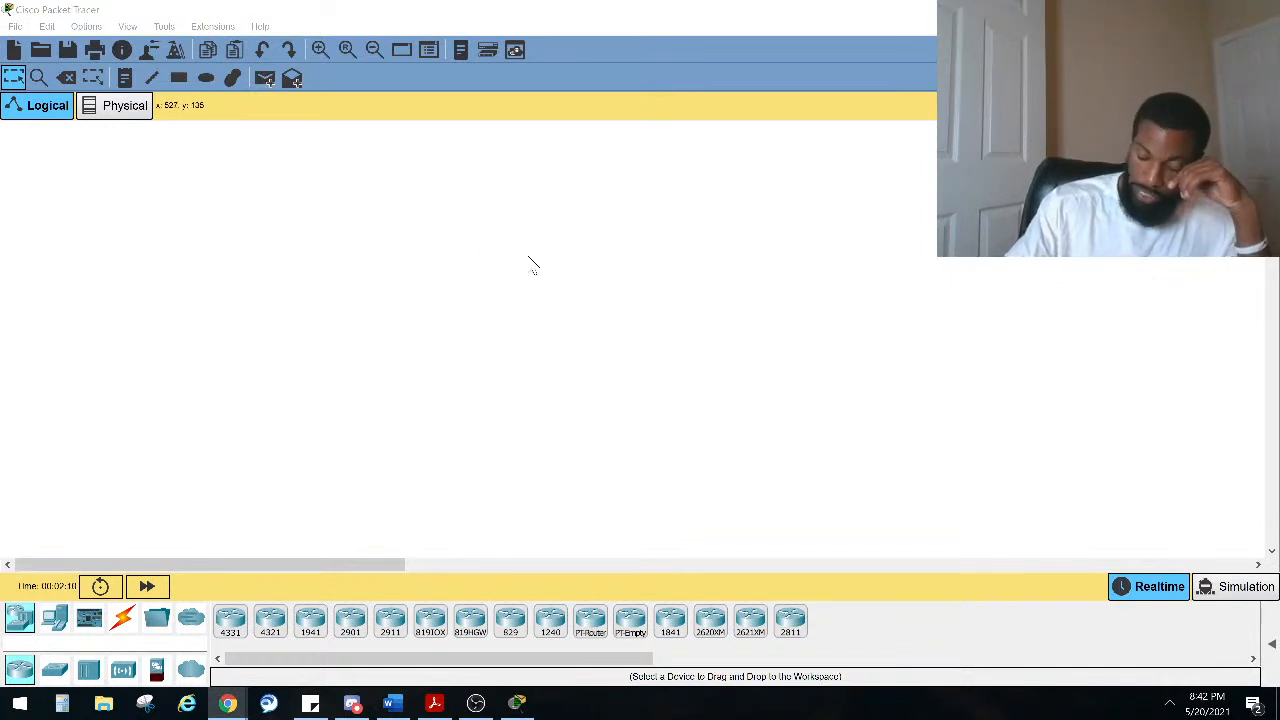
Step: Add a laptop to the logical workspace
click(58, 620)
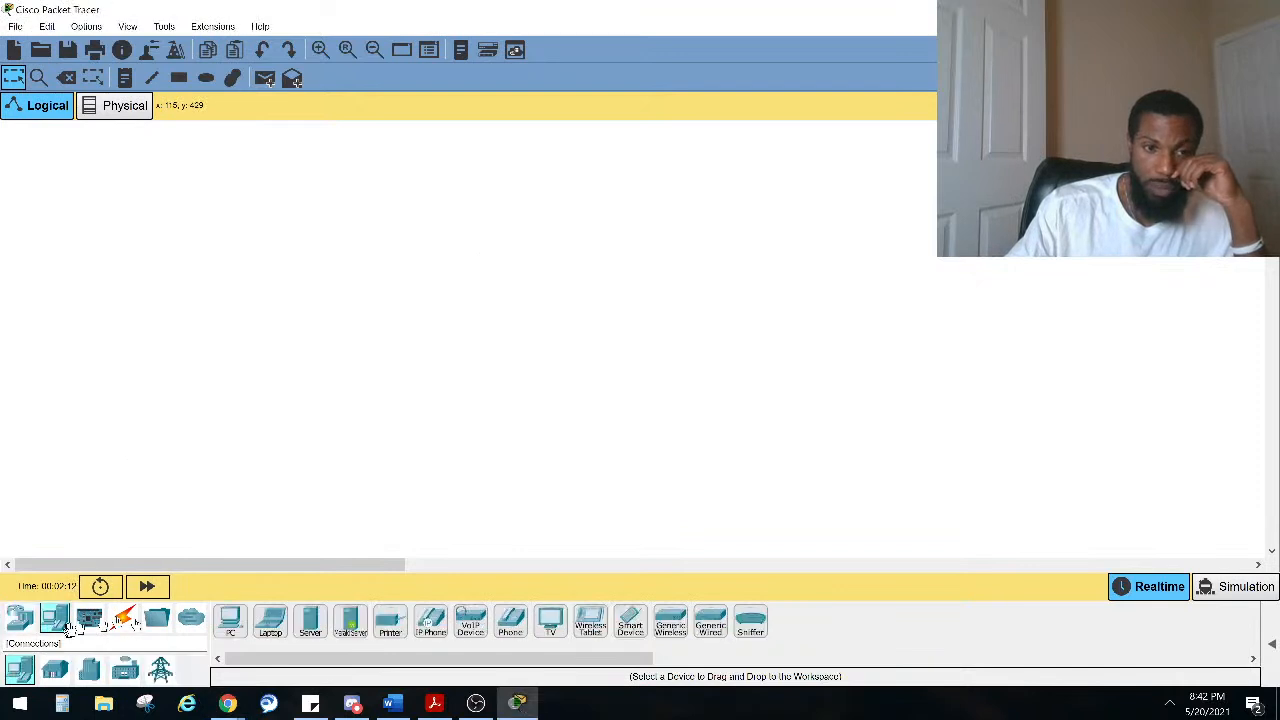
drag(270, 620, 222, 402)
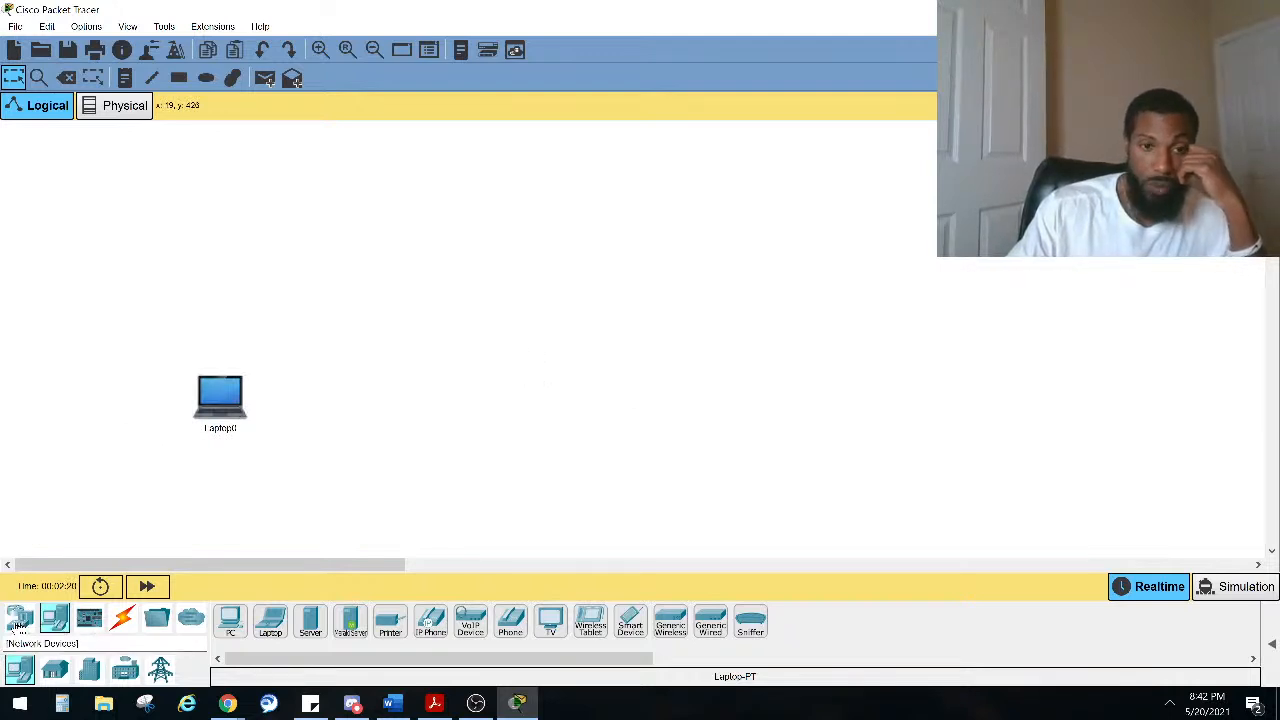
Step: Place a 4321 router above and to the right of the laptop
click(18, 625)
click(55, 620)
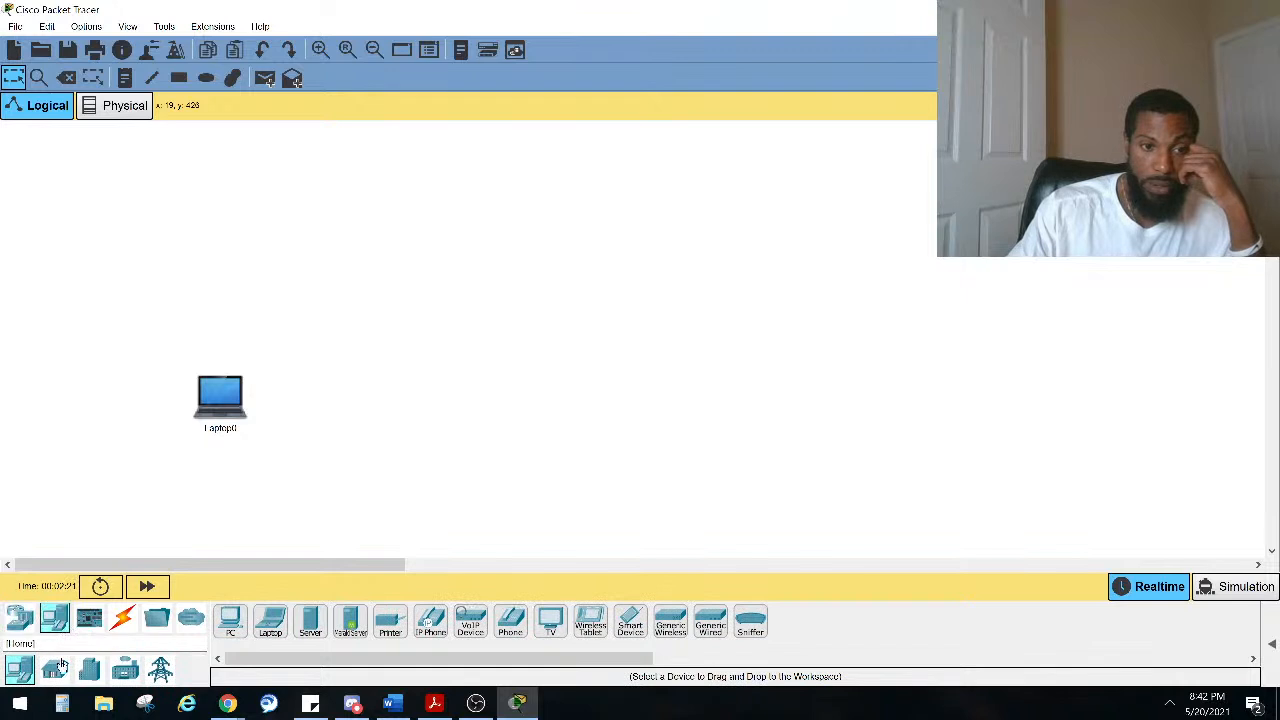
click(18, 618)
click(55, 668)
click(20, 668)
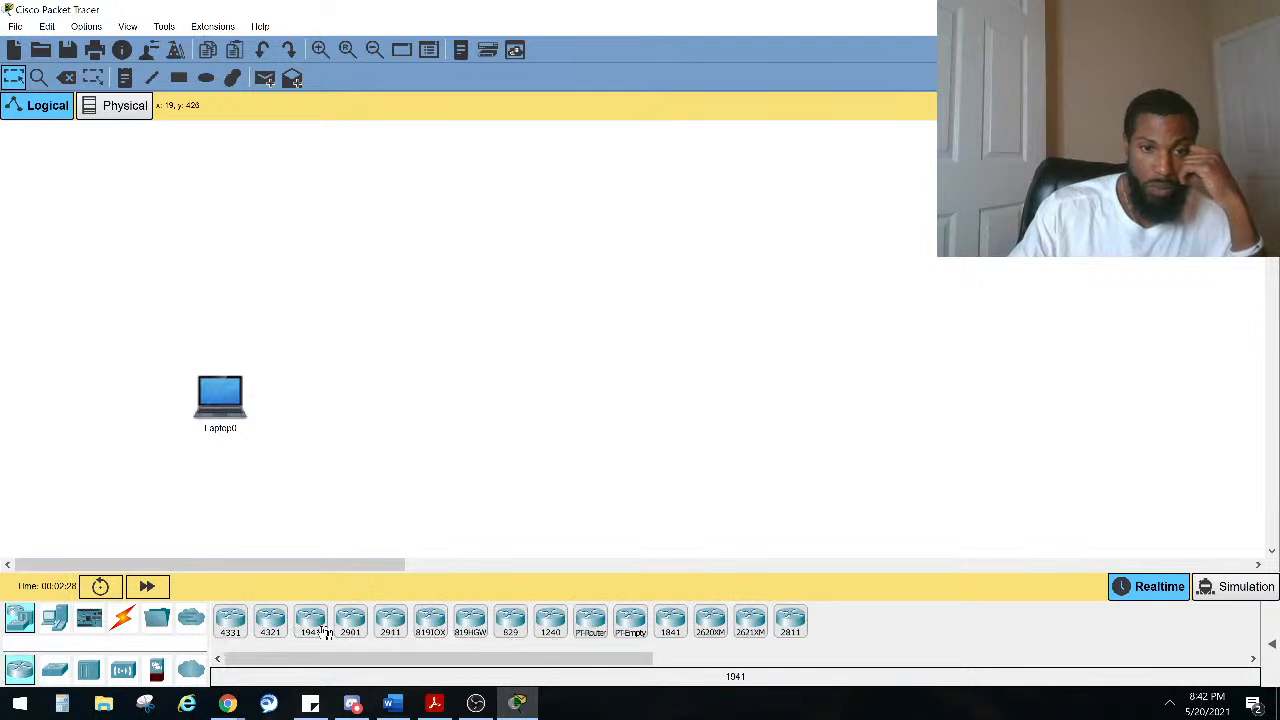
drag(272, 630, 372, 248)
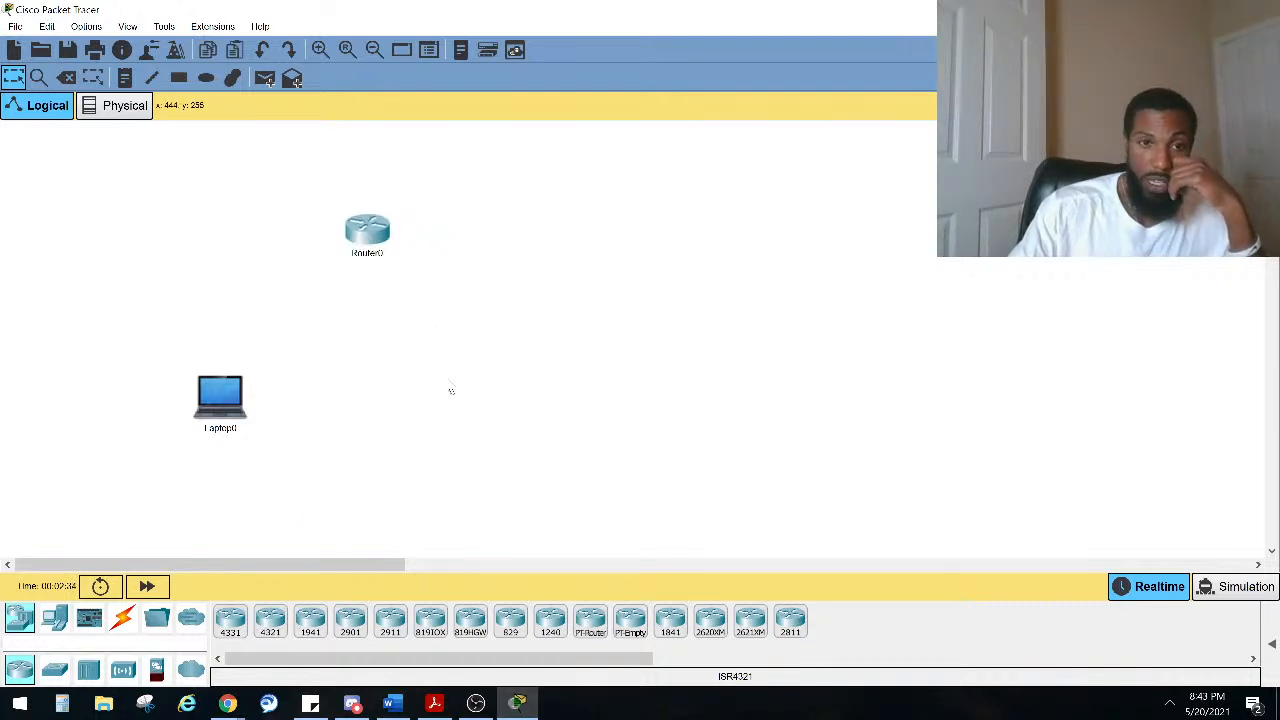
Step: Add an AP-PT access point to the right of the laptop
click(123, 671)
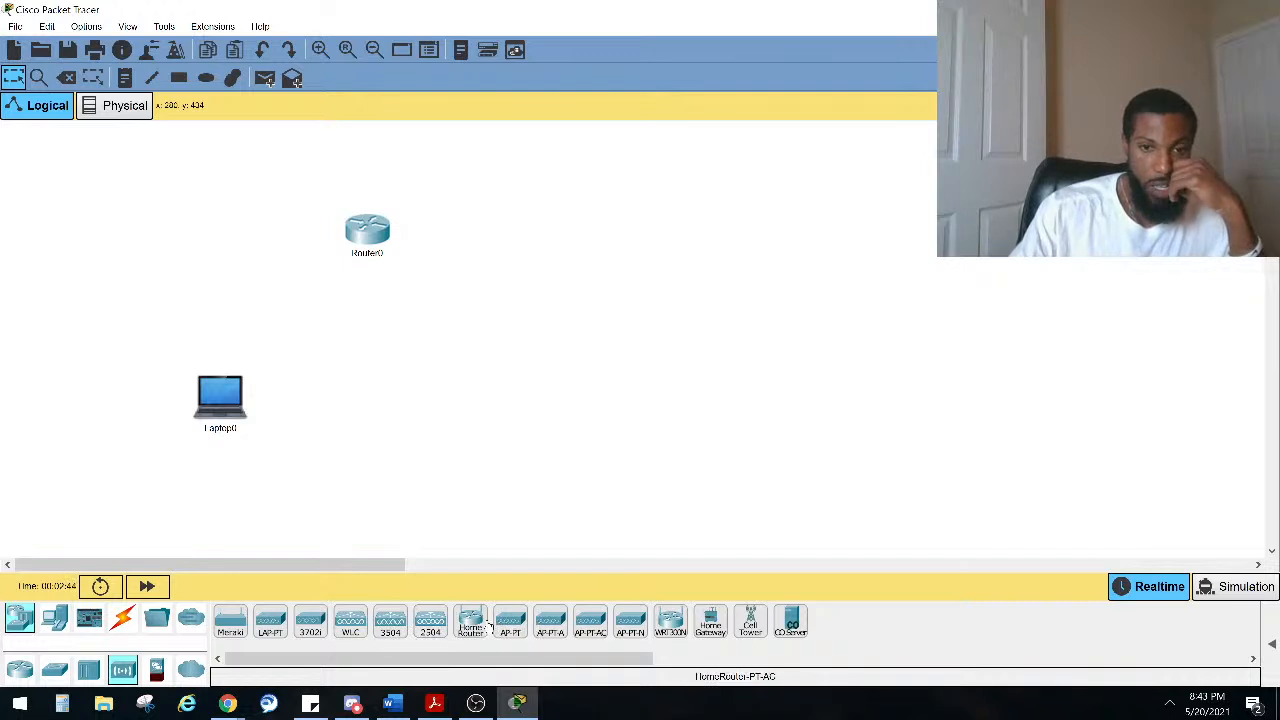
drag(508, 626, 588, 390)
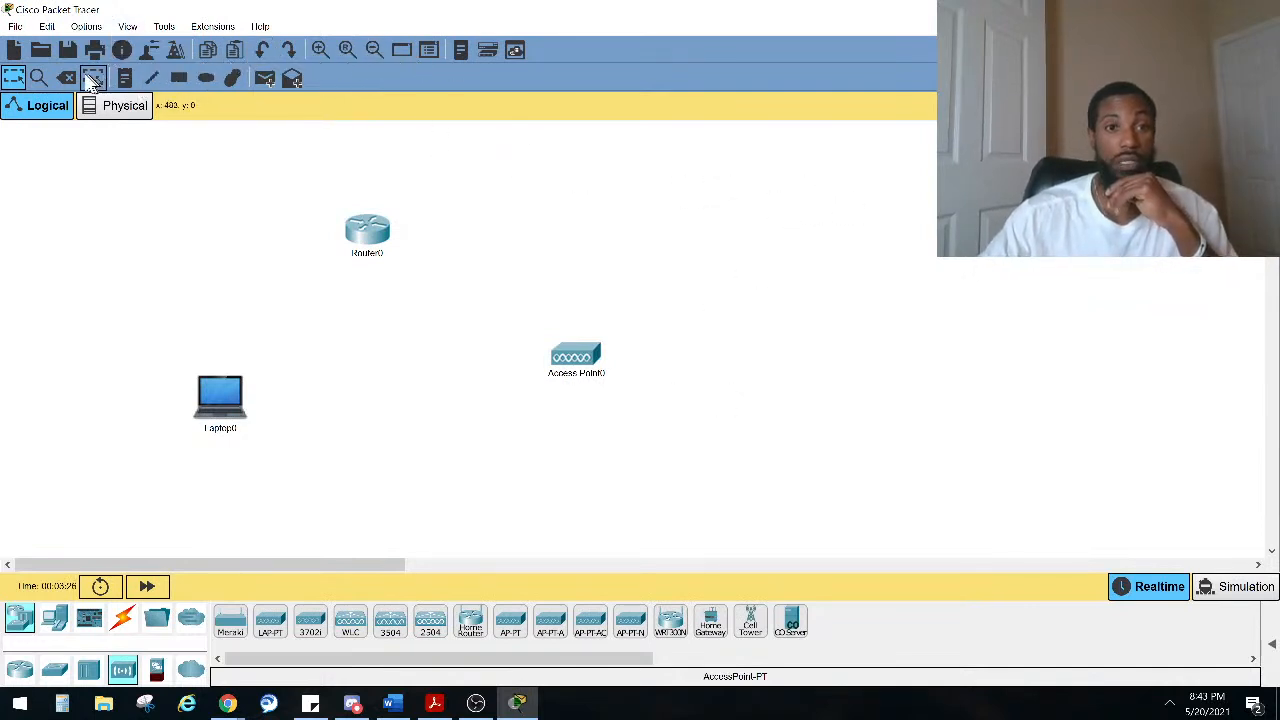
Step: Add a note reading 192.168.1.1 above the router
click(125, 78)
click(373, 185)
text(192.168)
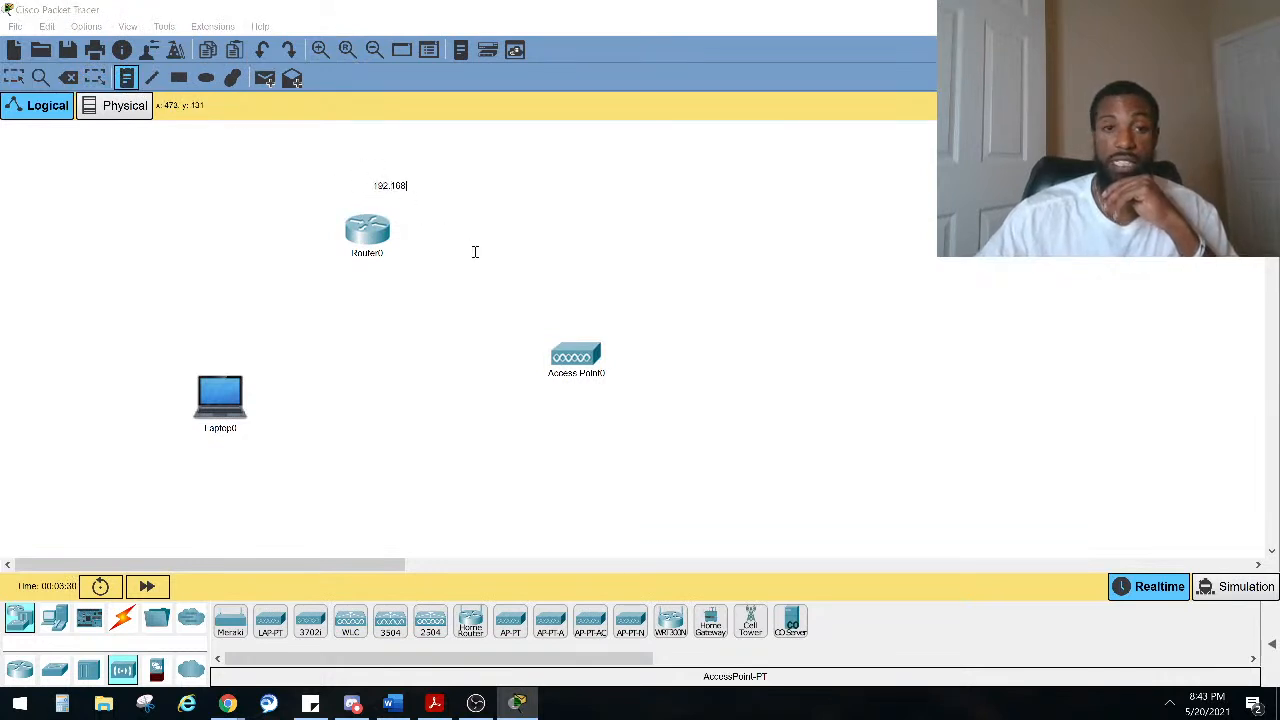
text(.1.1)
click(439, 236)
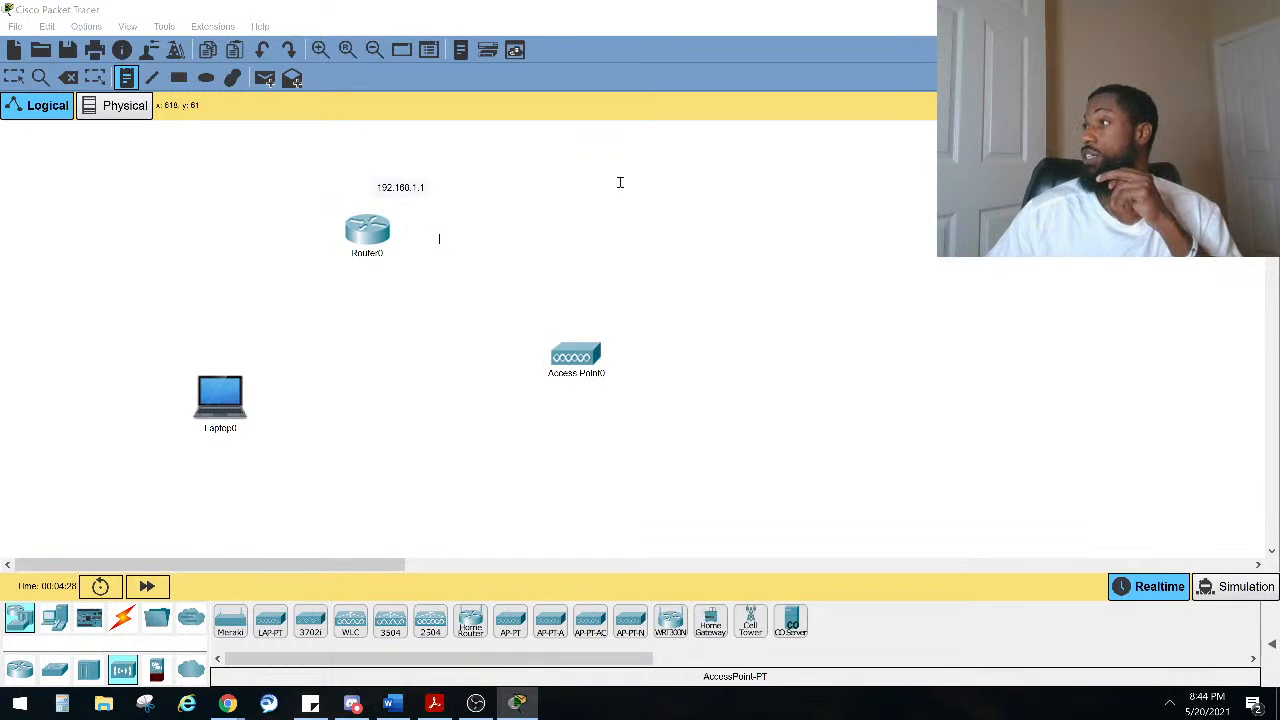
click(140, 624)
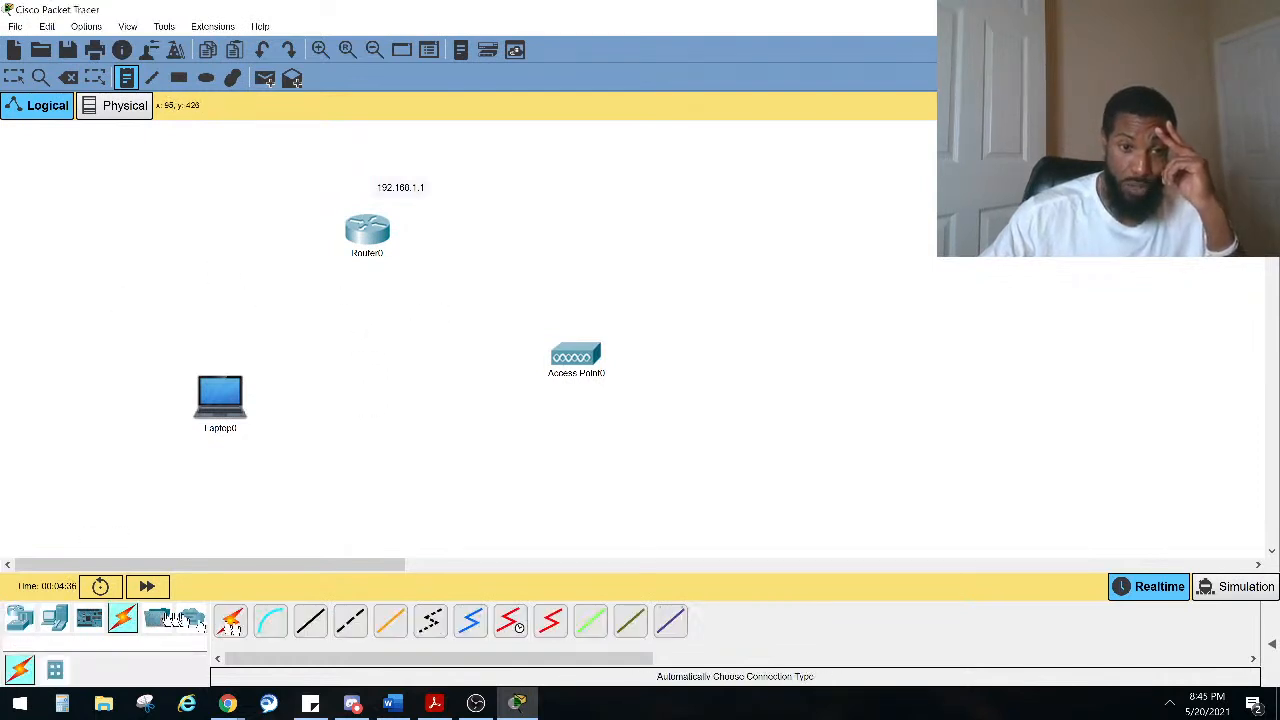
click(570, 358)
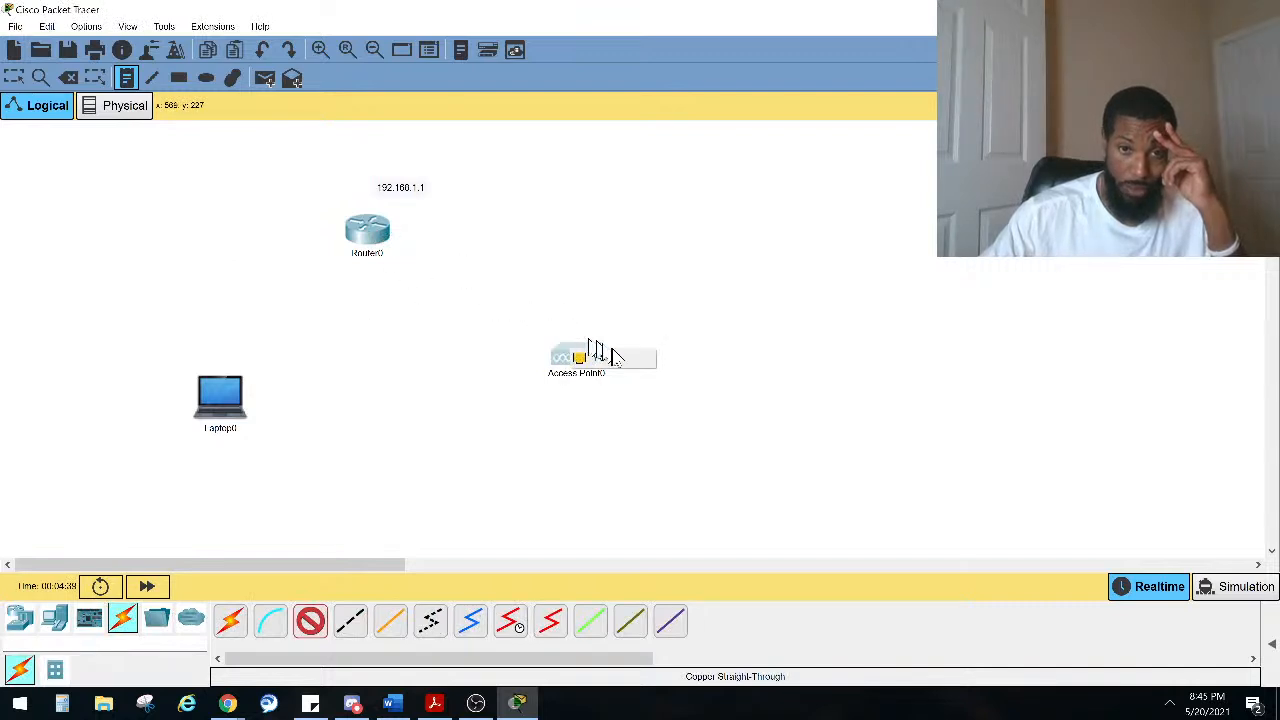
click(600, 357)
click(381, 238)
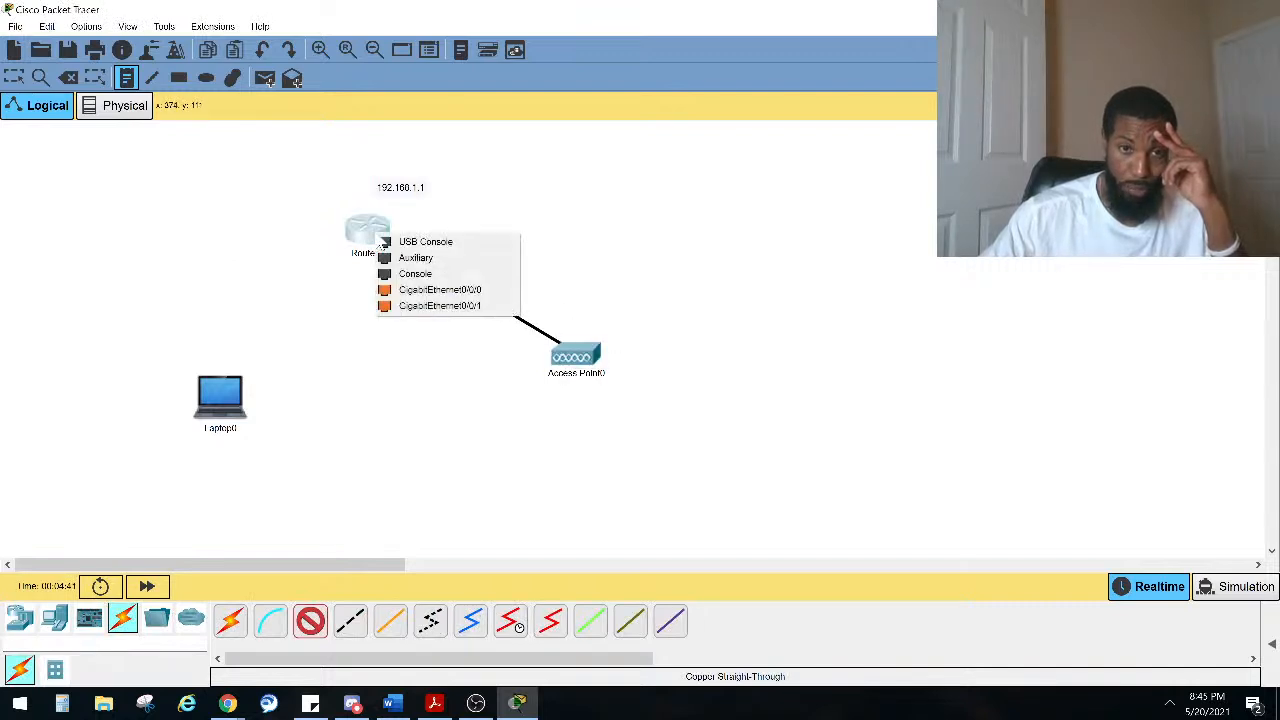
click(420, 290)
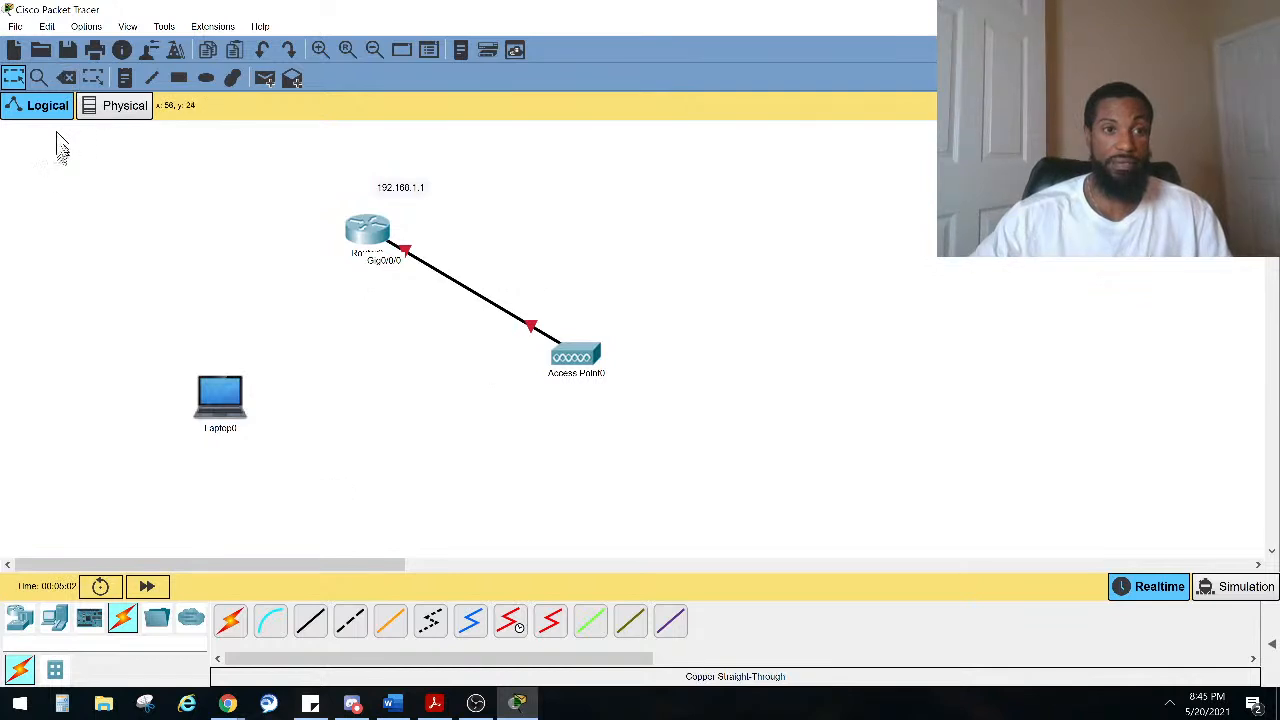
click(66, 79)
click(457, 285)
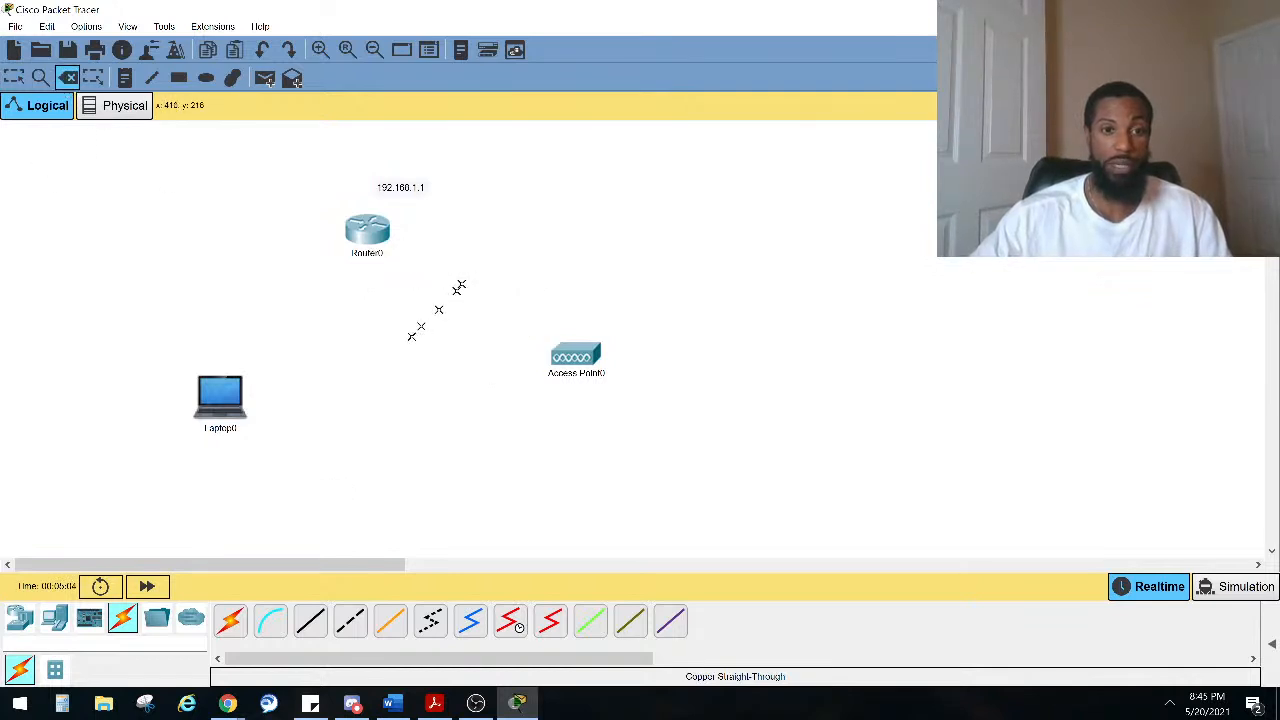
click(66, 79)
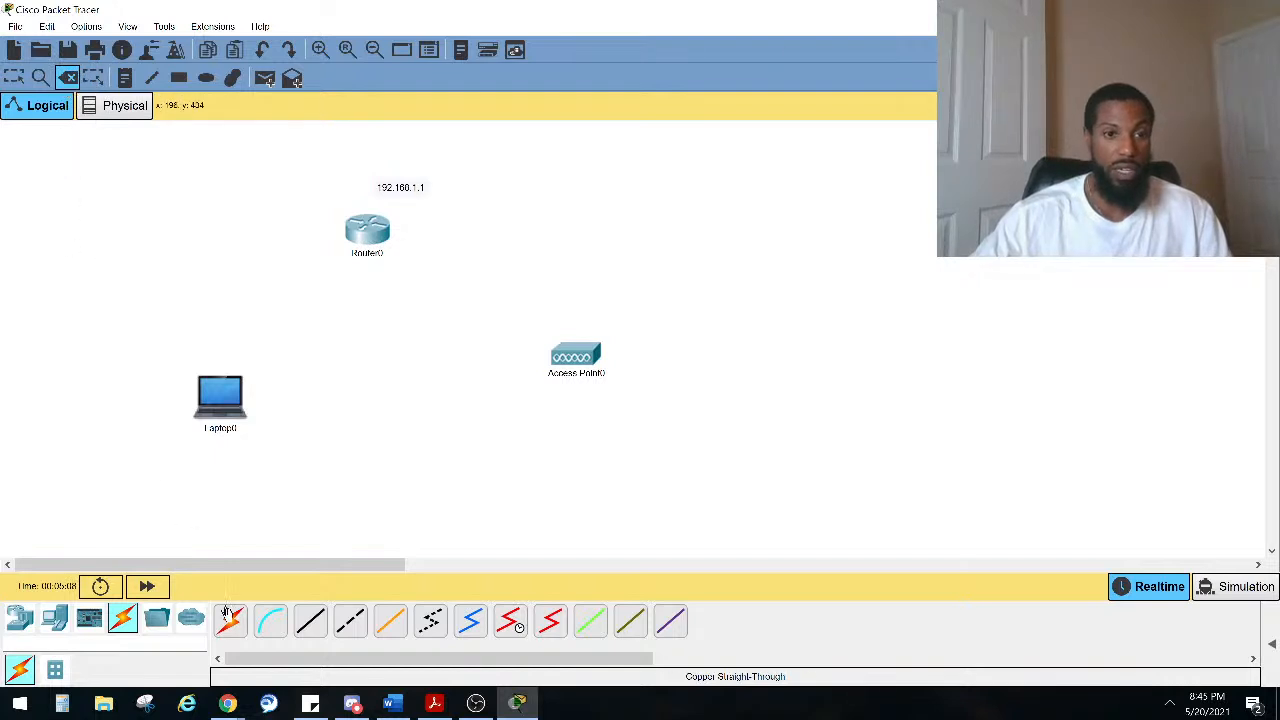
Step: Connect the router to the access point with a copper cross-over cable
click(350, 621)
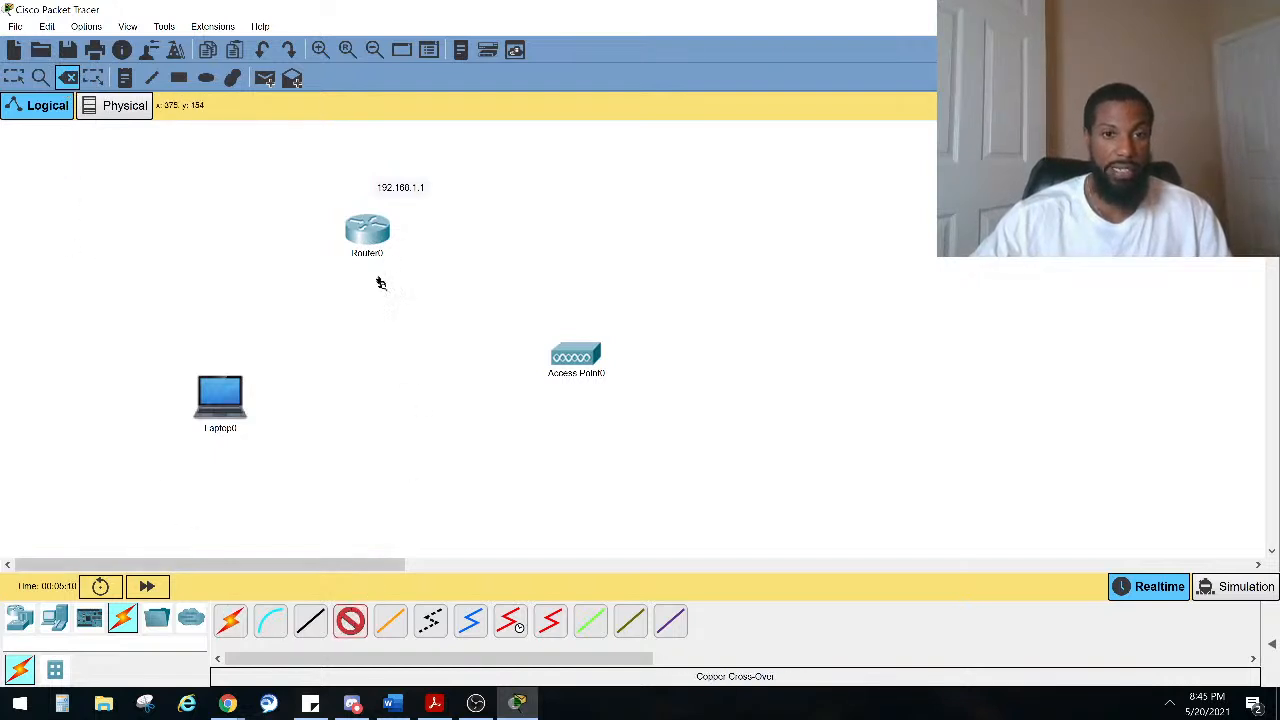
click(377, 232)
click(410, 262)
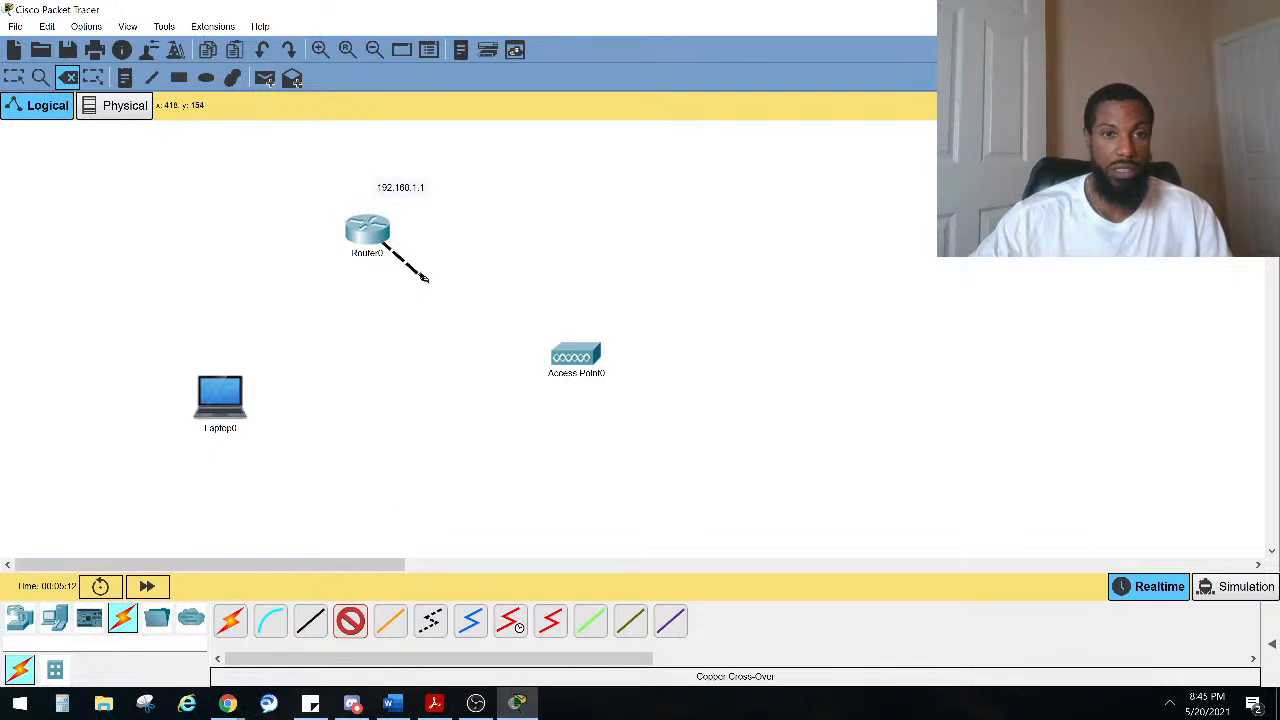
click(574, 355)
click(606, 355)
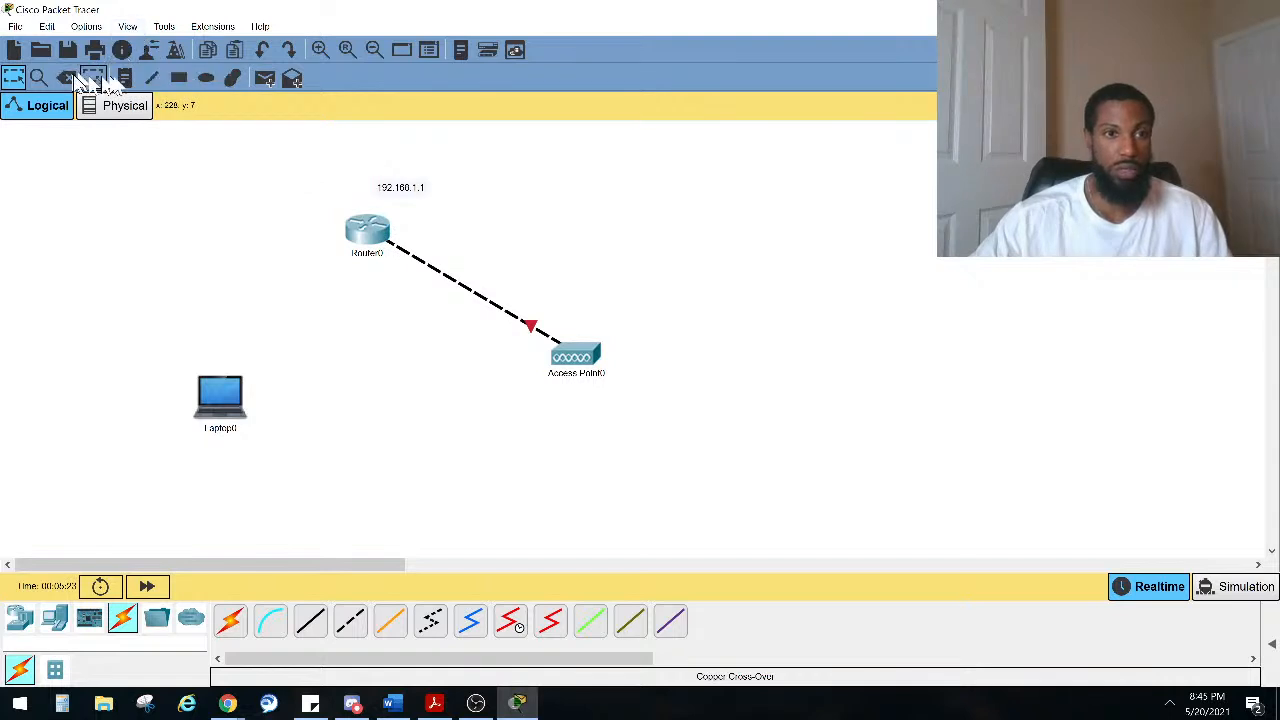
Step: Open the Preferences dialog and close it again
click(86, 26)
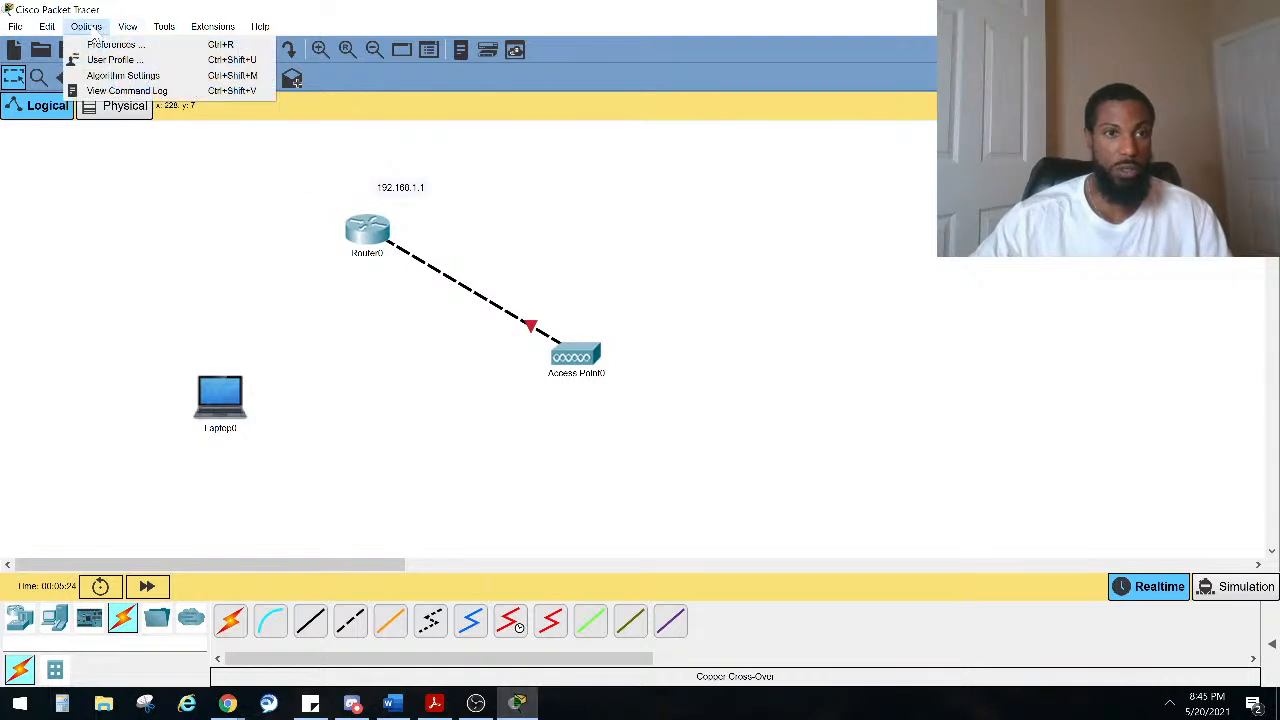
click(110, 43)
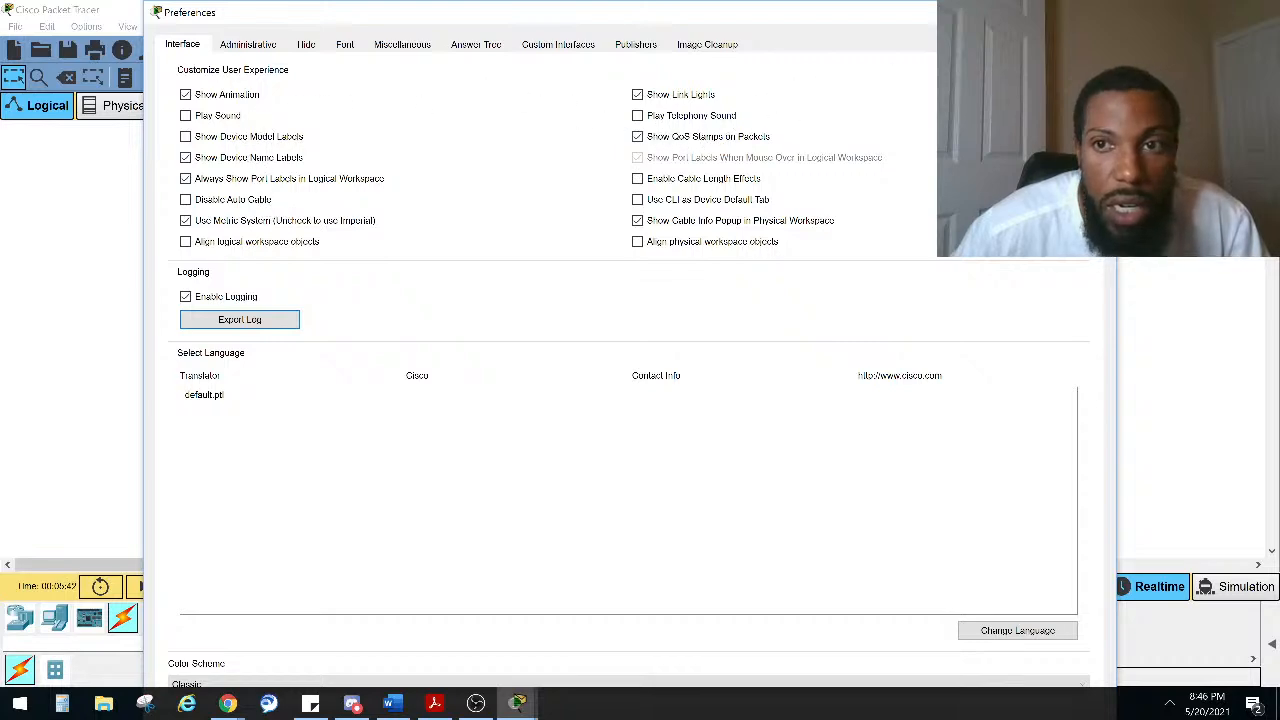
click(1095, 12)
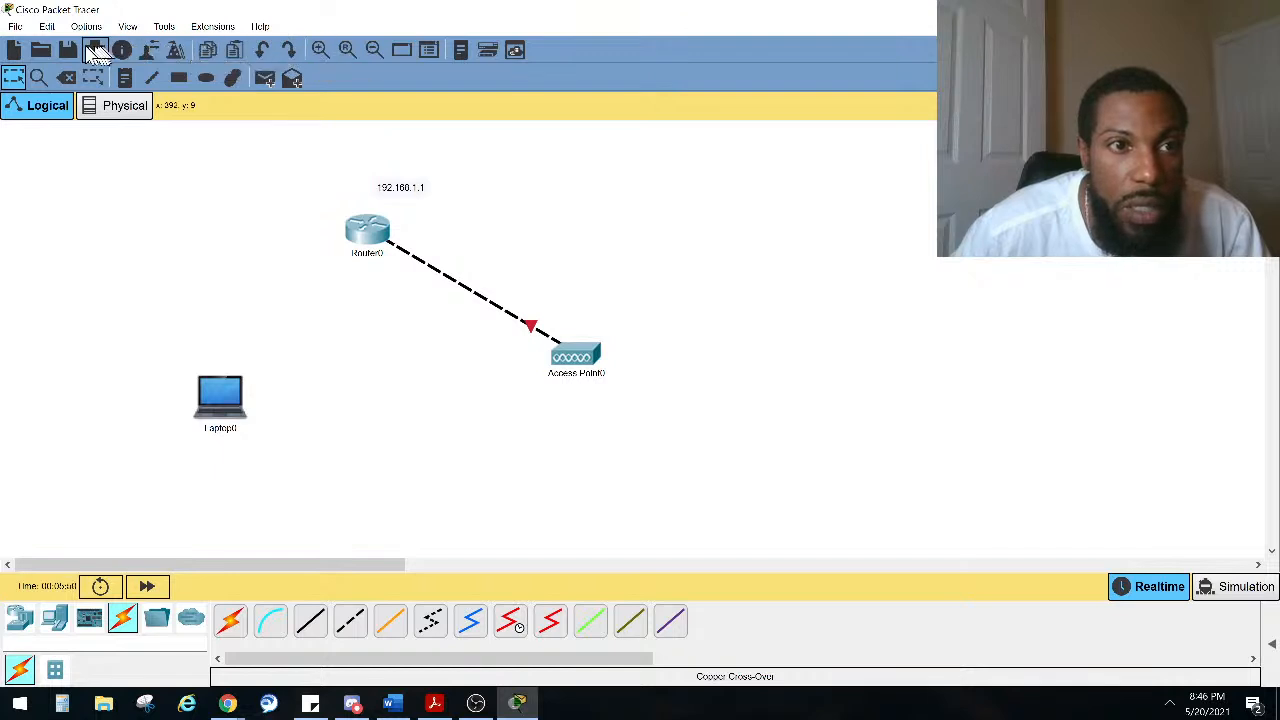
Step: Move the router and the access point to new positions on the workspace
drag(363, 229, 319, 229)
drag(553, 355, 576, 356)
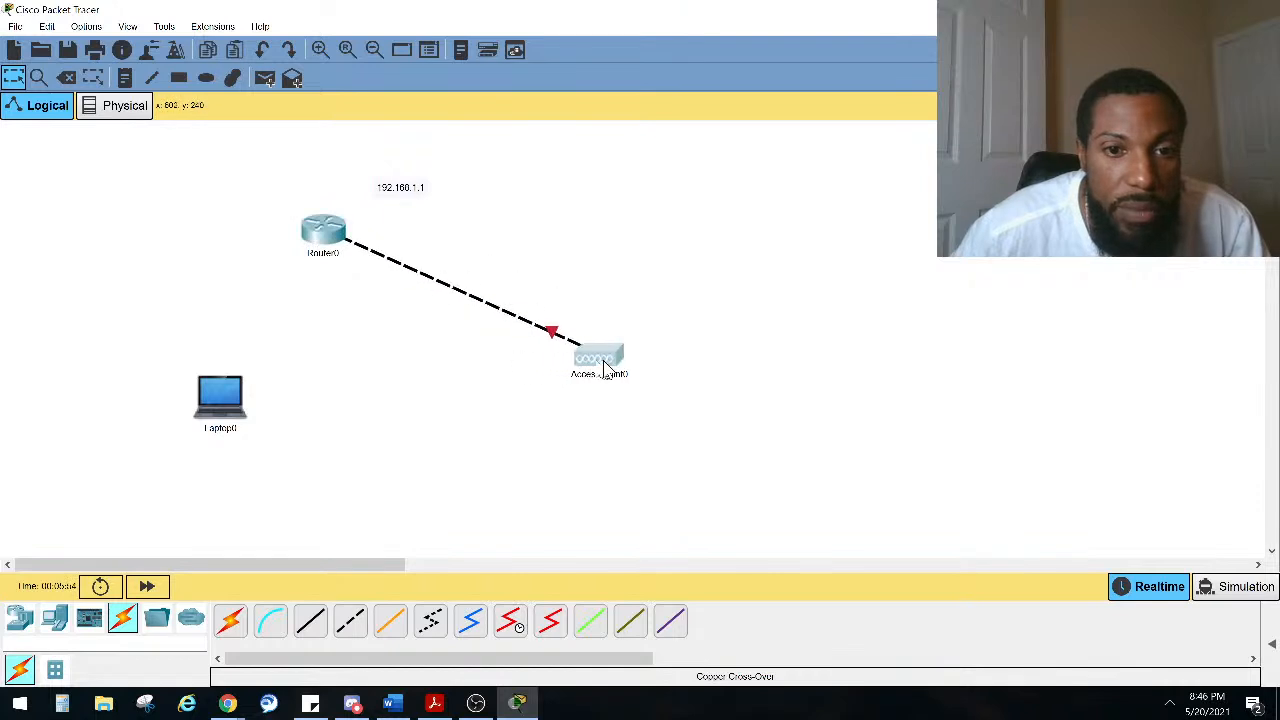
Step: Open the Preferences dialog and reposition it over the workspace
click(125, 28)
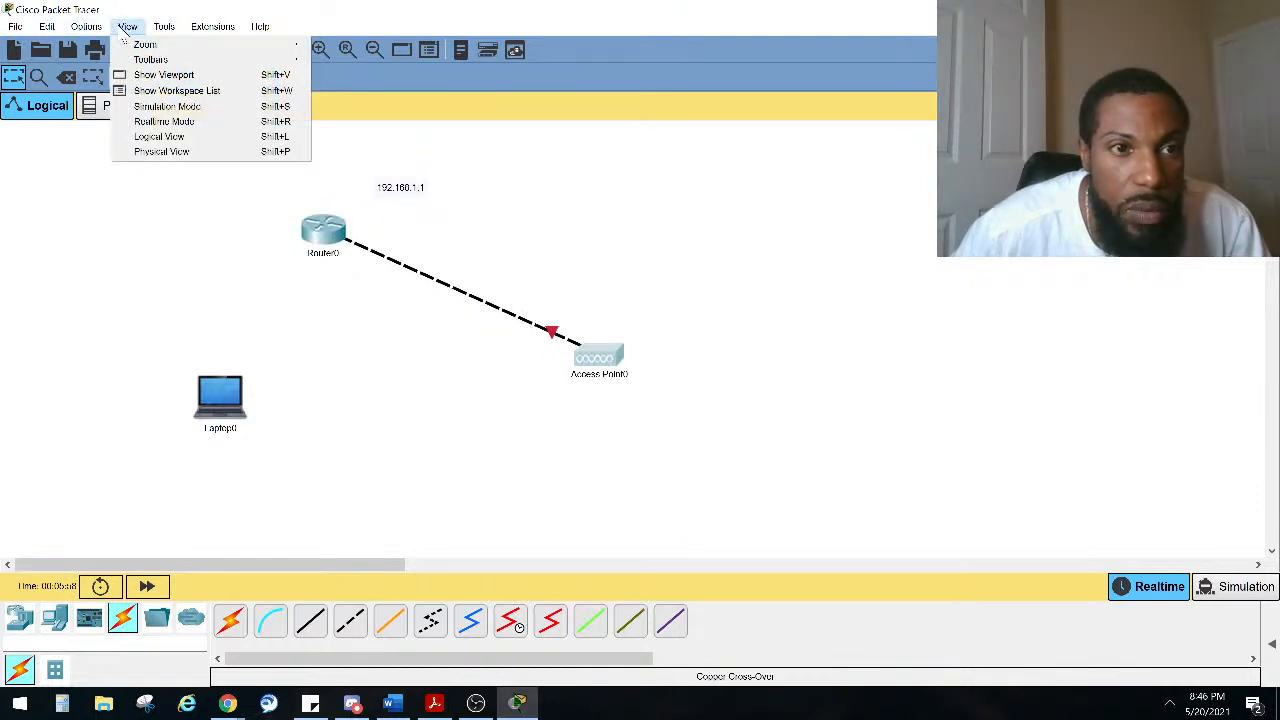
mouse_move(86, 26)
click(115, 44)
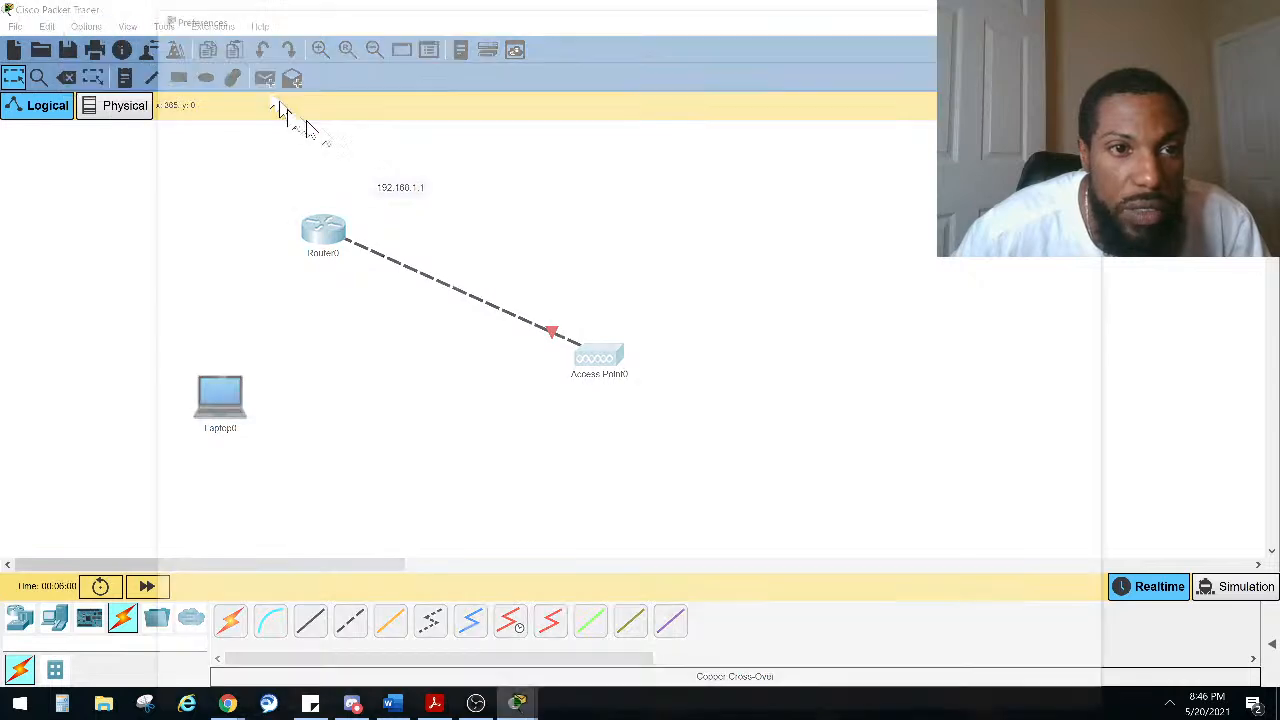
drag(303, 20, 560, 168)
click(500, 282)
click(547, 323)
click(547, 323)
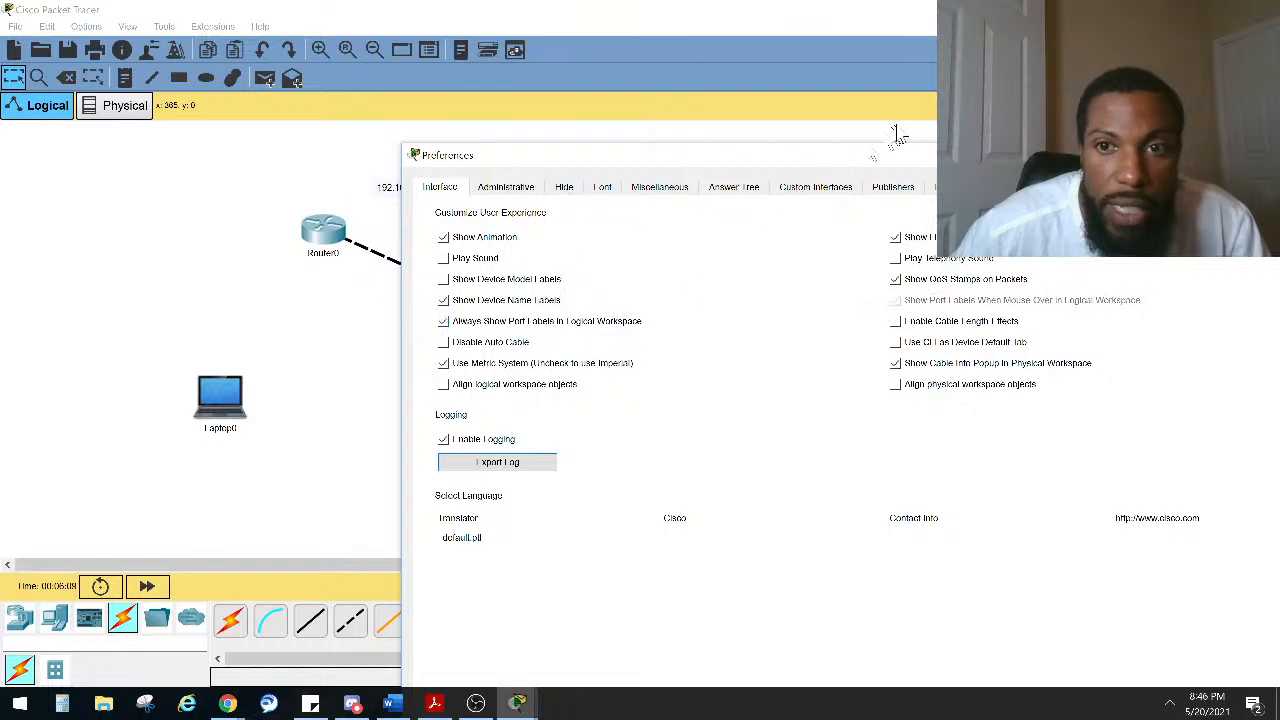
drag(905, 160, 630, 403)
drag(630, 397, 642, 401)
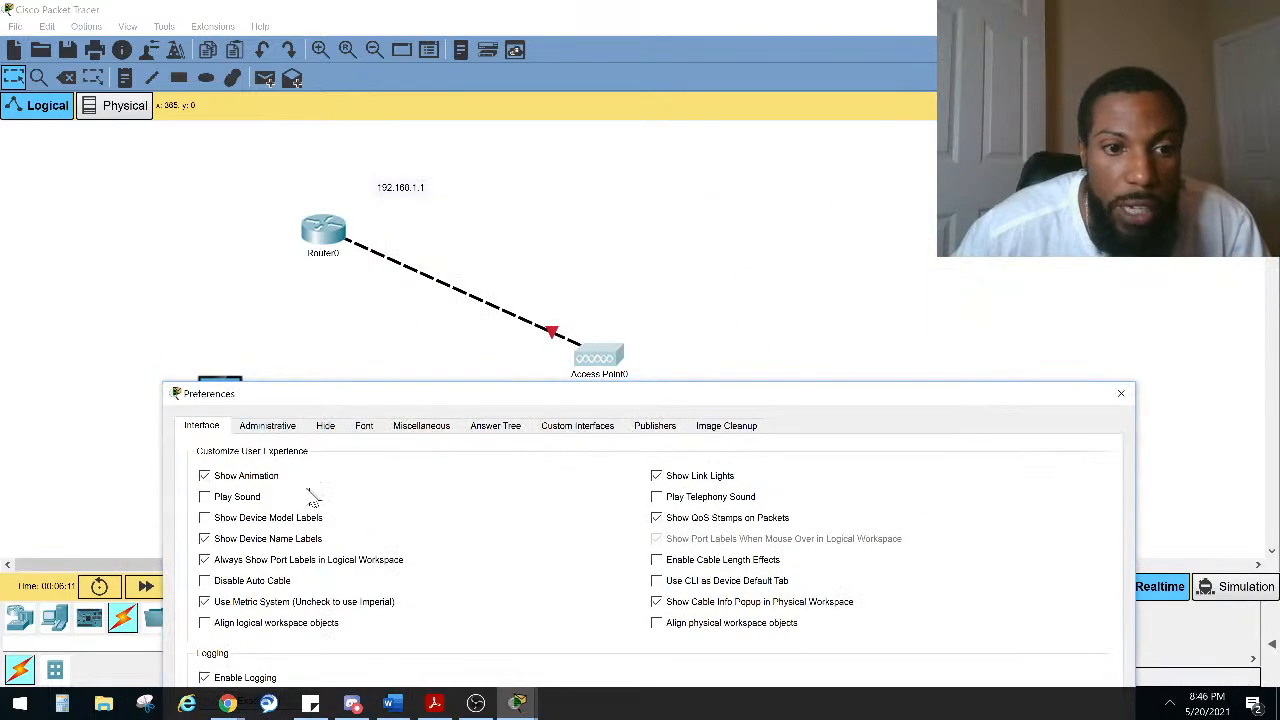
Step: Toggle the Always Show Port Labels in Logical Workspace preference off and back on, then close Preferences
click(204, 559)
click(206, 562)
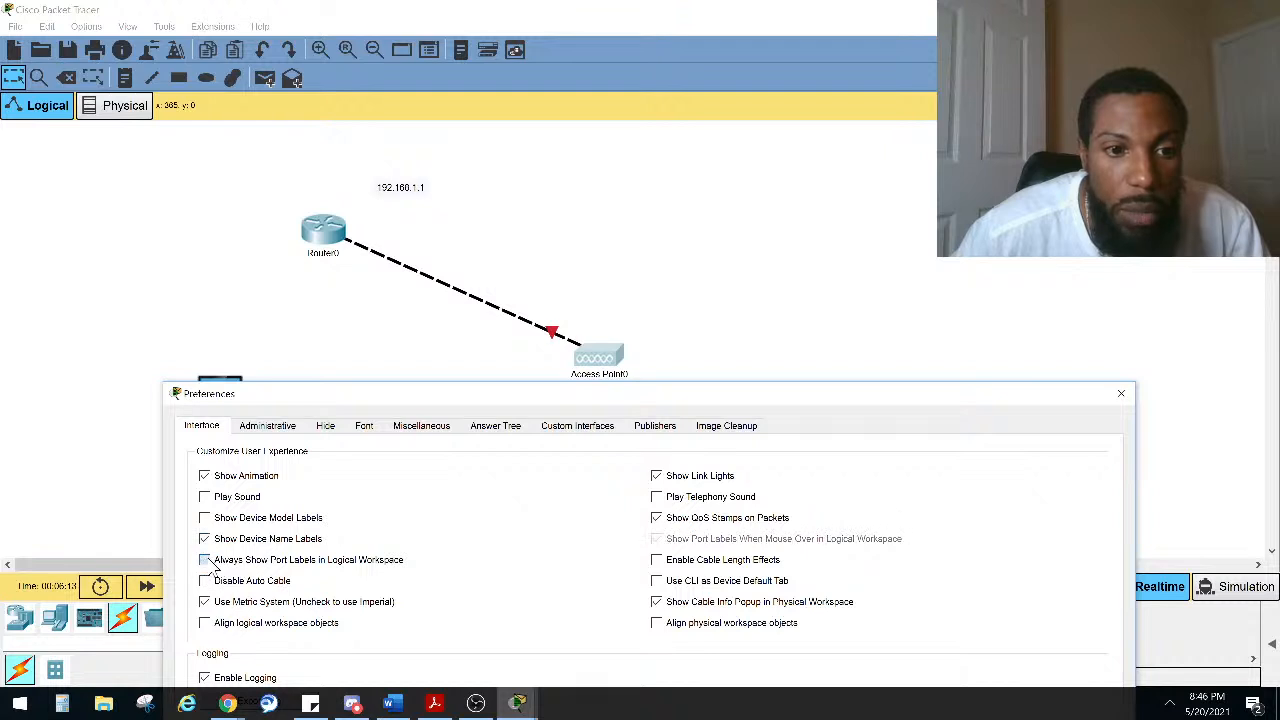
click(206, 561)
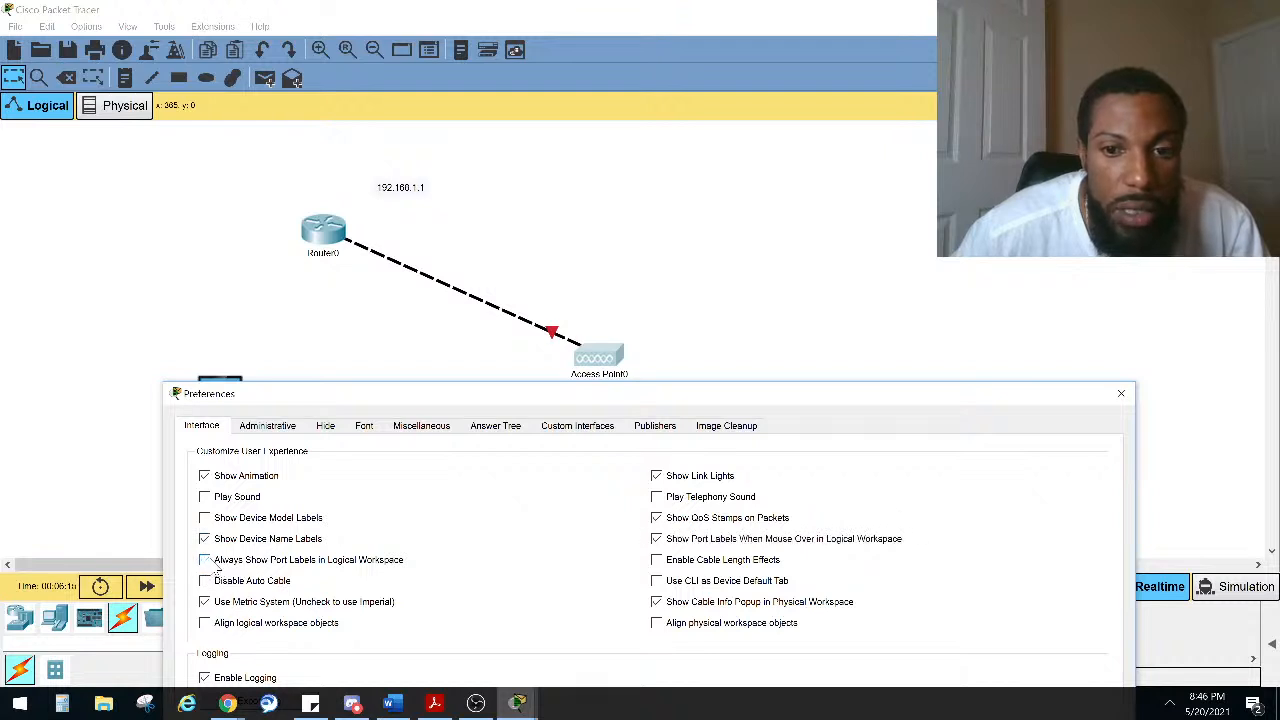
click(205, 560)
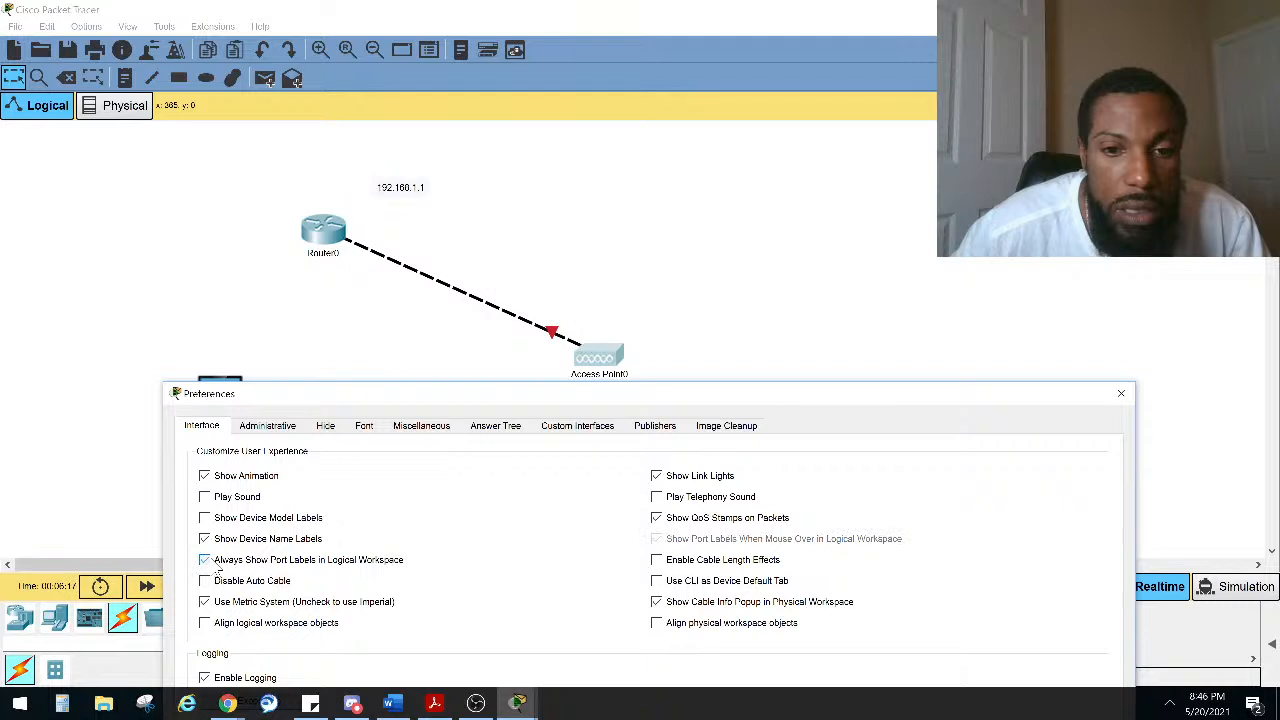
click(1120, 398)
Step: Move the access point closer to the router and open the router's command-line interface
drag(578, 347, 425, 290)
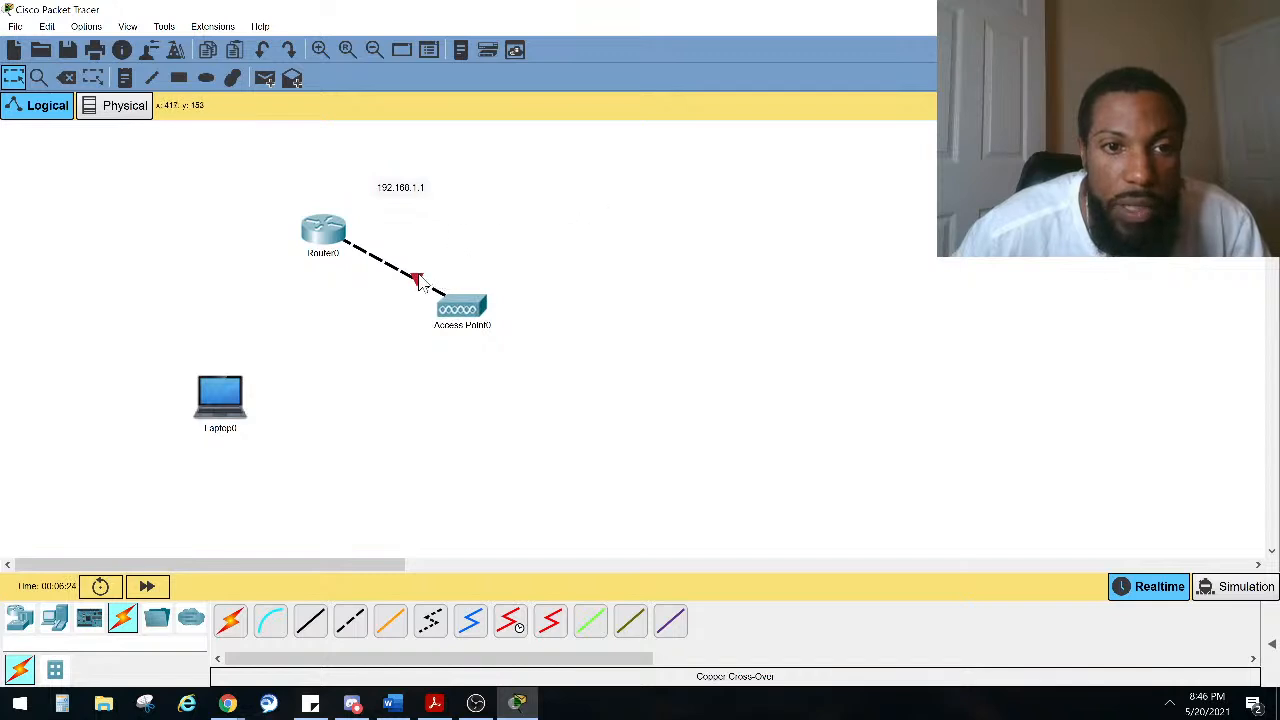
mouse_move(333, 225)
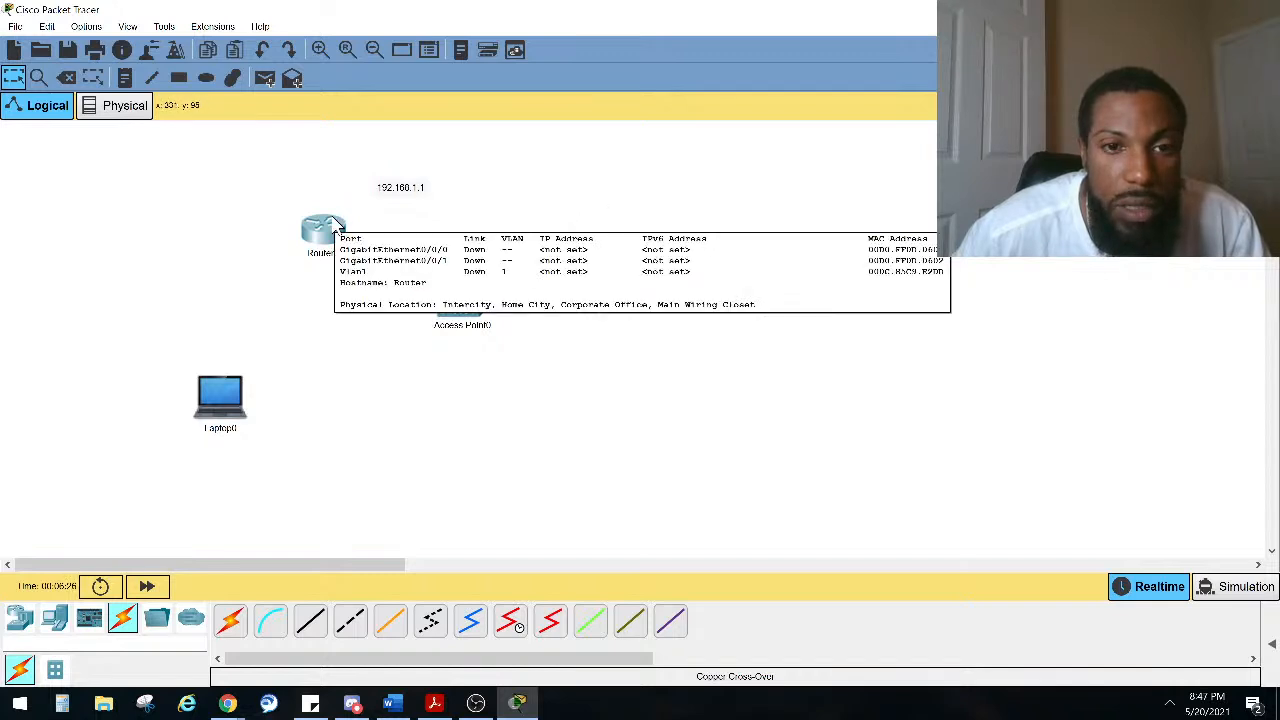
click(325, 230)
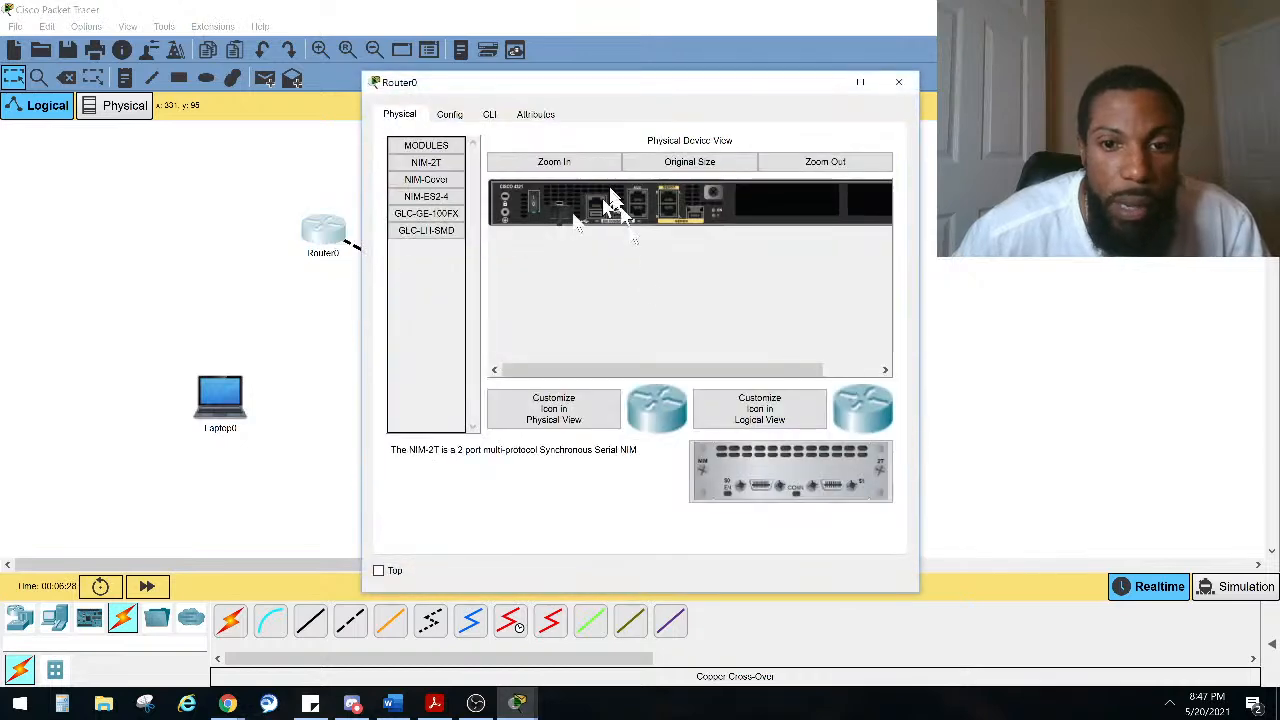
click(490, 114)
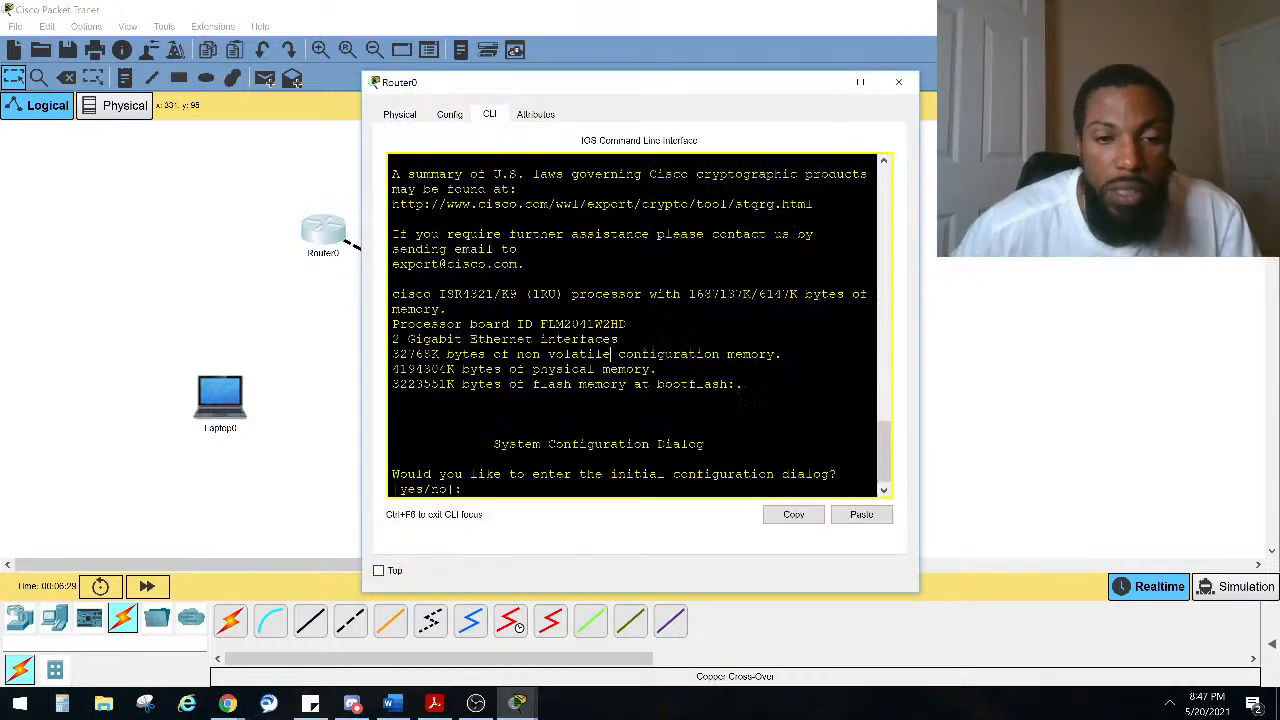
Step: Decline the router's initial configuration dialog by answering no
key(Return)
key(Return)
key(Return)
key(Return)
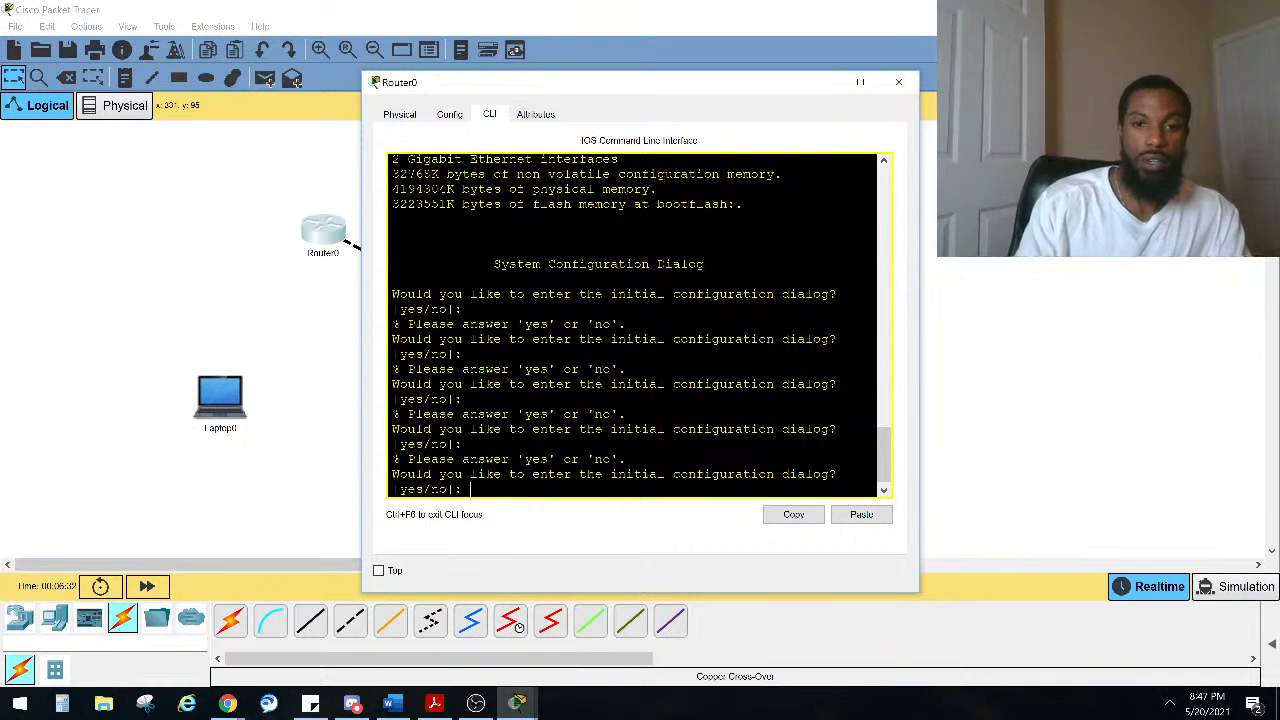
text(no)
key(Return)
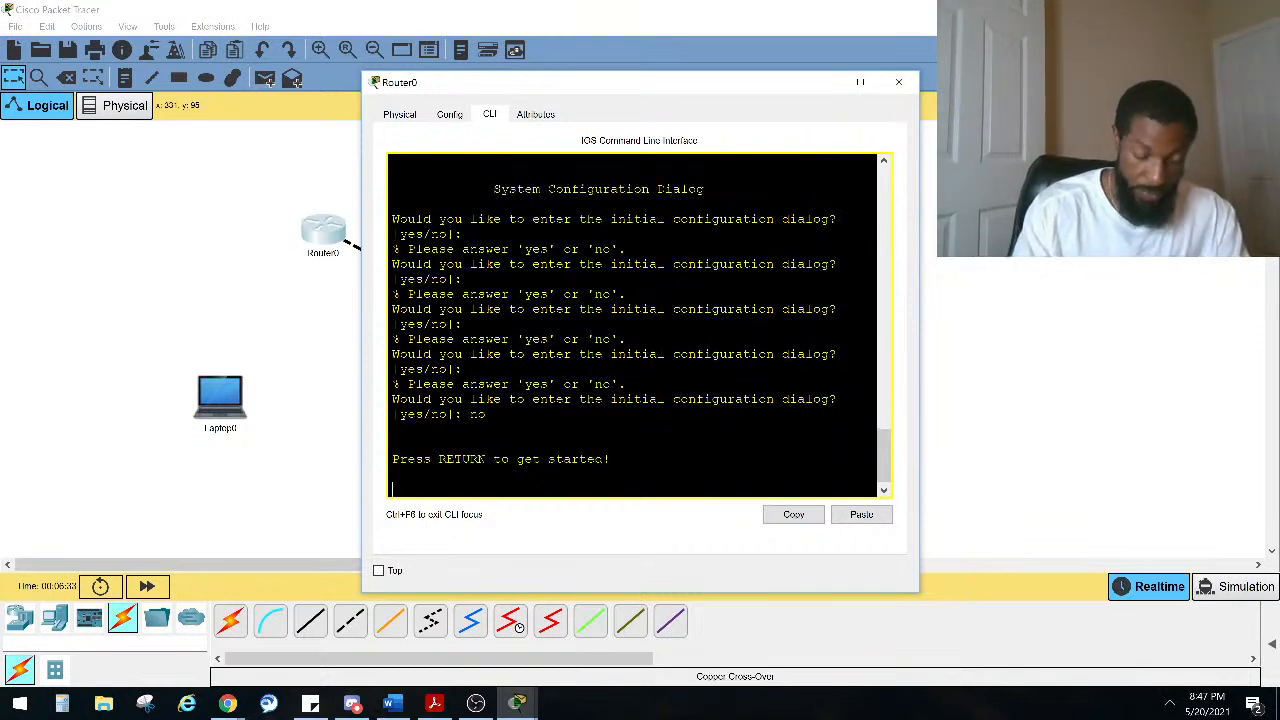
Step: Enter privileged EXEC mode with enable and then global configuration mode with configure terminal
key(Return)
key(Return)
key(Return)
key(Return)
key(Return)
text(ena)
key(Return)
text(conf)
key(Tab)
text(t)
key(Tab)
key(Return)
Step: Set the router's hostname to r1
text(ho)
key(Caps_Lock)
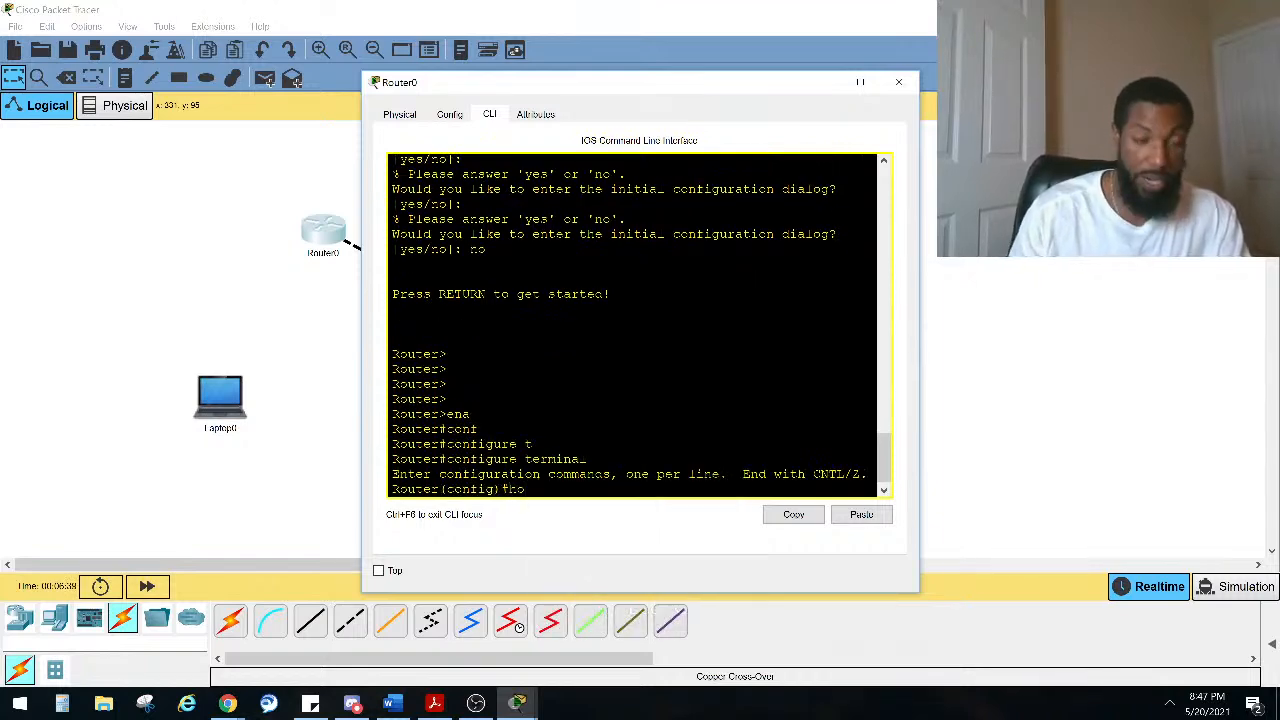
text(S)
key(Tab)
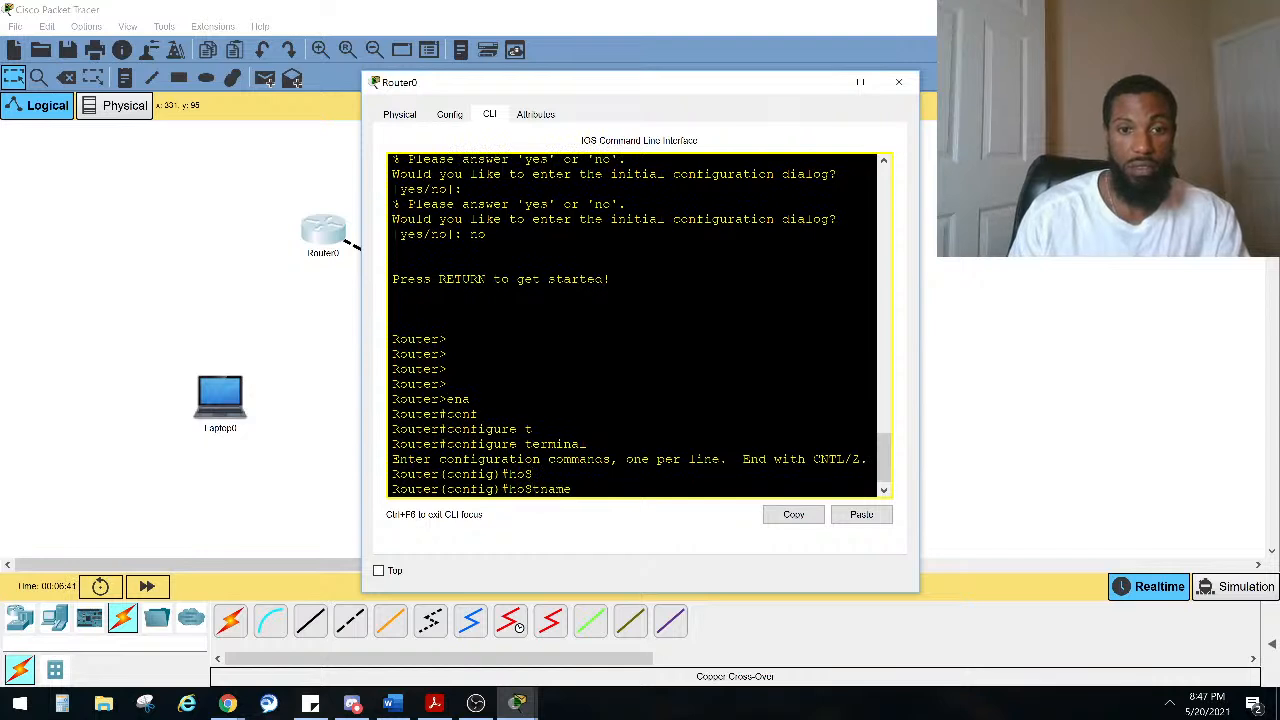
key(Caps_Lock)
text(r1)
key(Return)
Step: Recall the hostname command and change the router's hostname to R1
key(Up)
key(Caps_Lock)
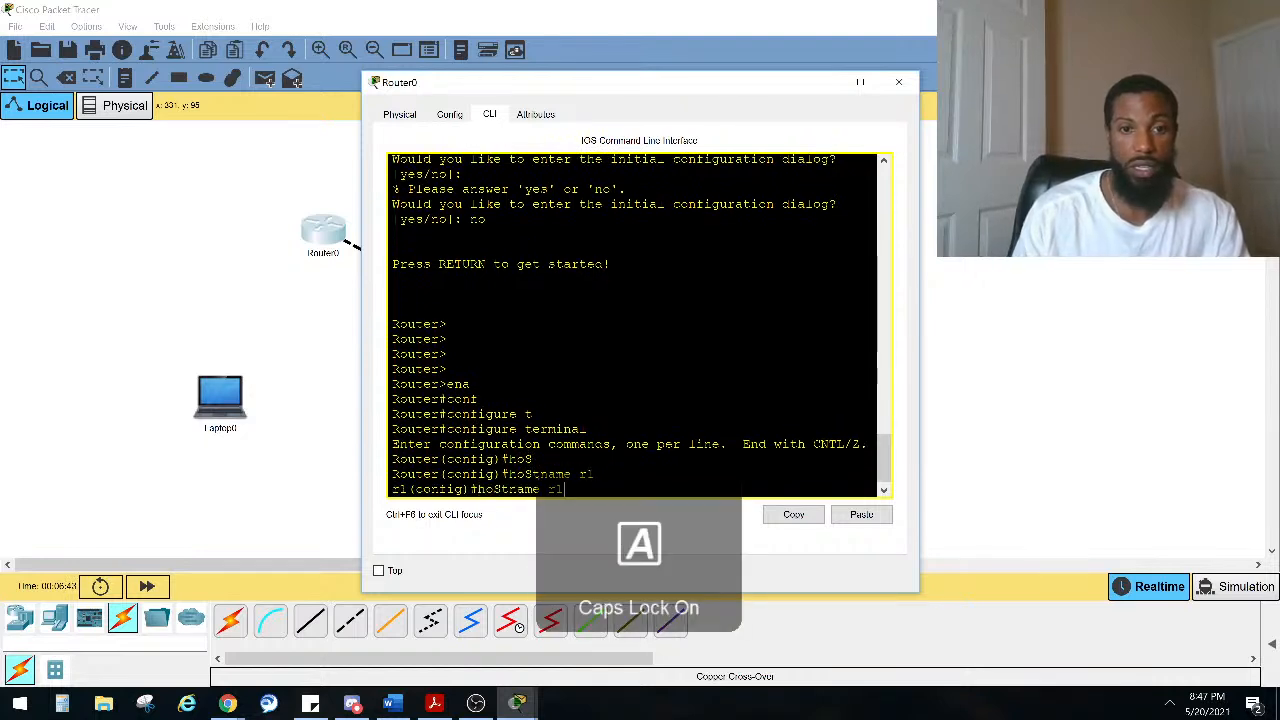
key(BackSpace)
key(BackSpace)
text(R)
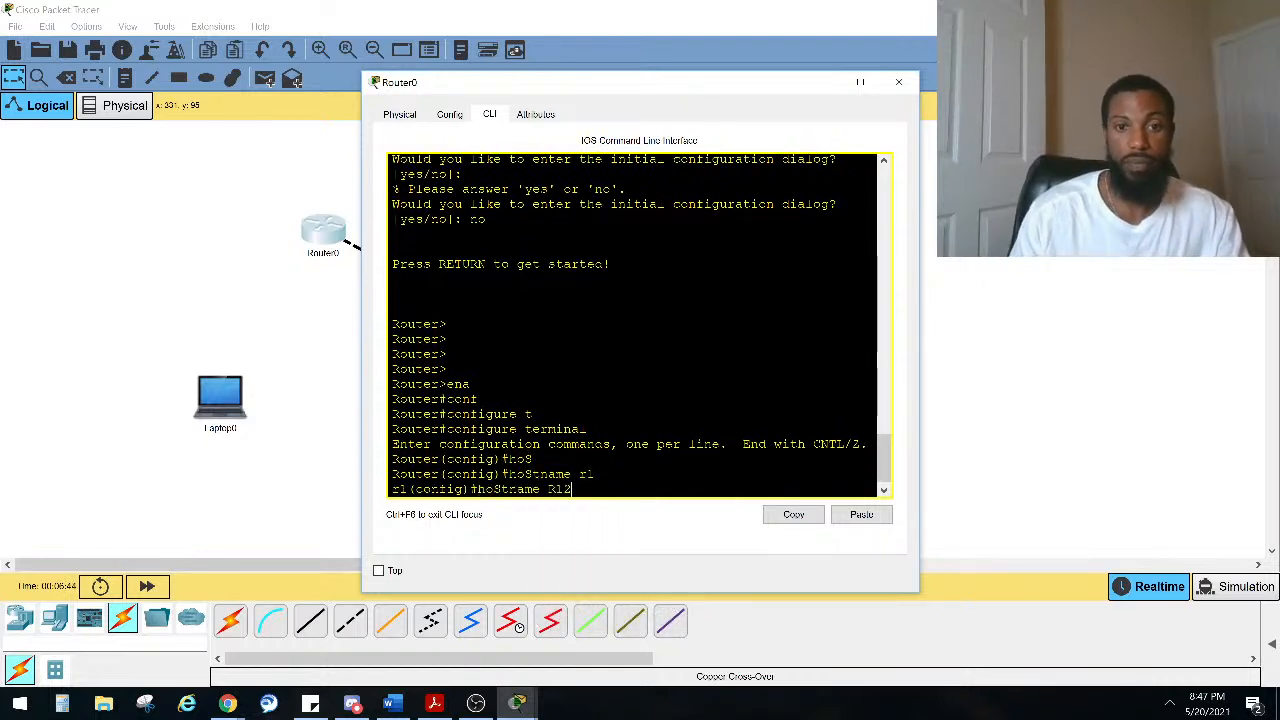
key(Return)
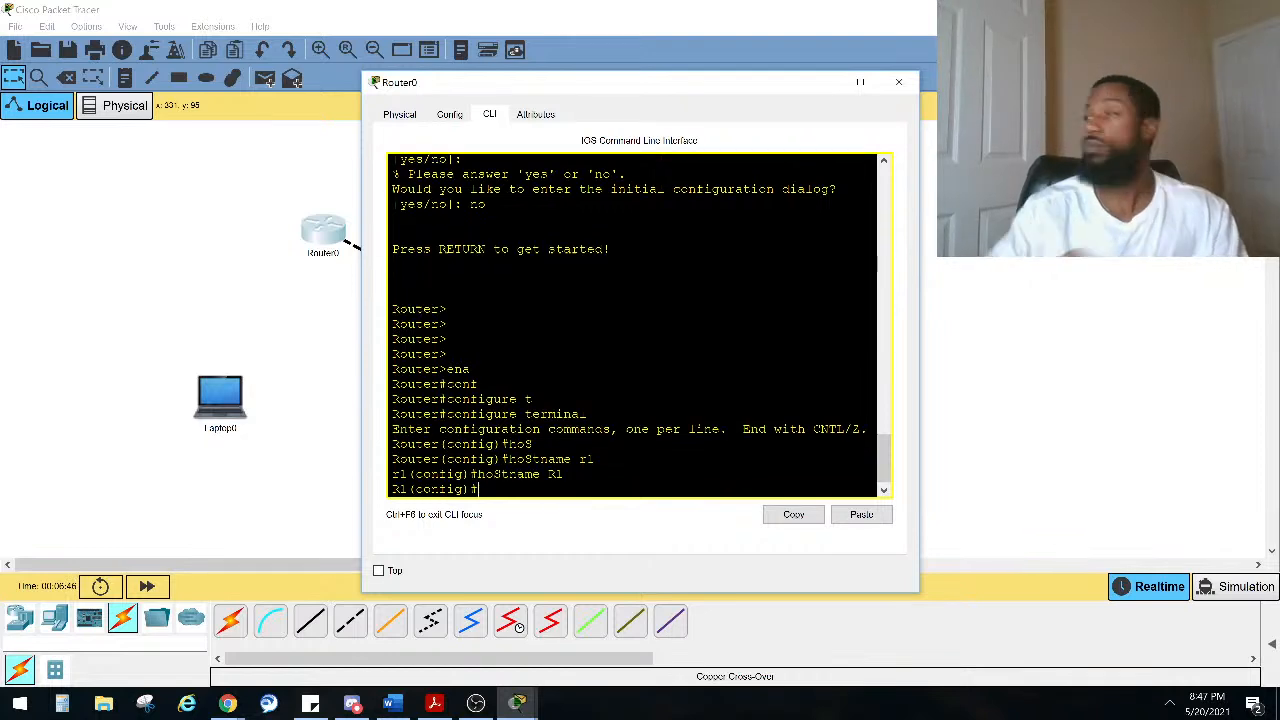
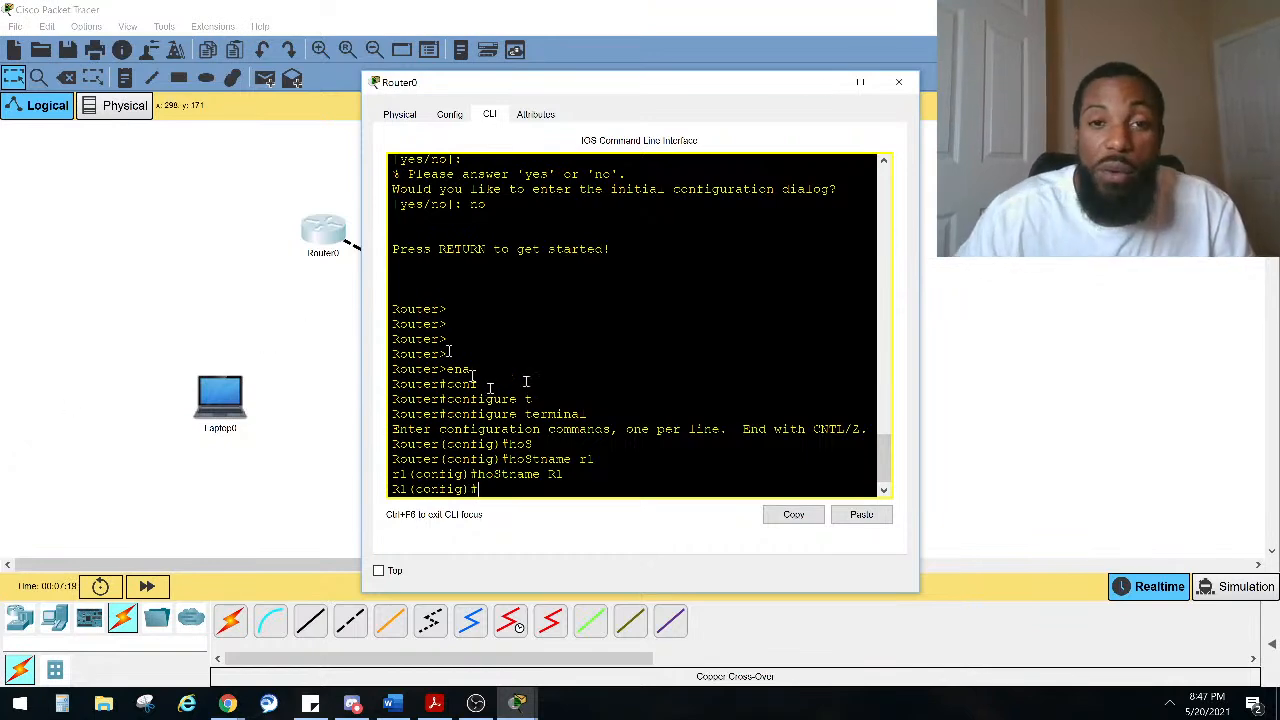
Step: Close the router window, move the router and its 192.168.1.1 label toward the upper left, and reopen the router's CLI
click(900, 84)
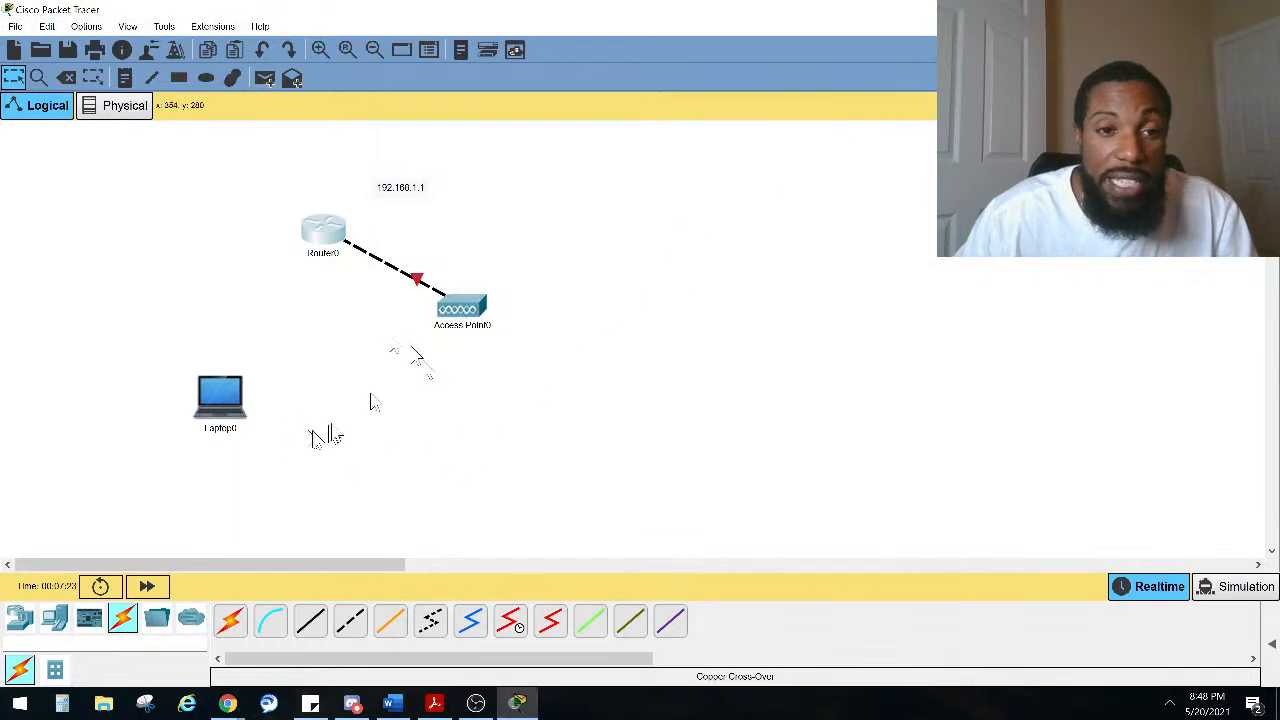
drag(326, 228, 258, 209)
drag(410, 195, 325, 188)
click(251, 209)
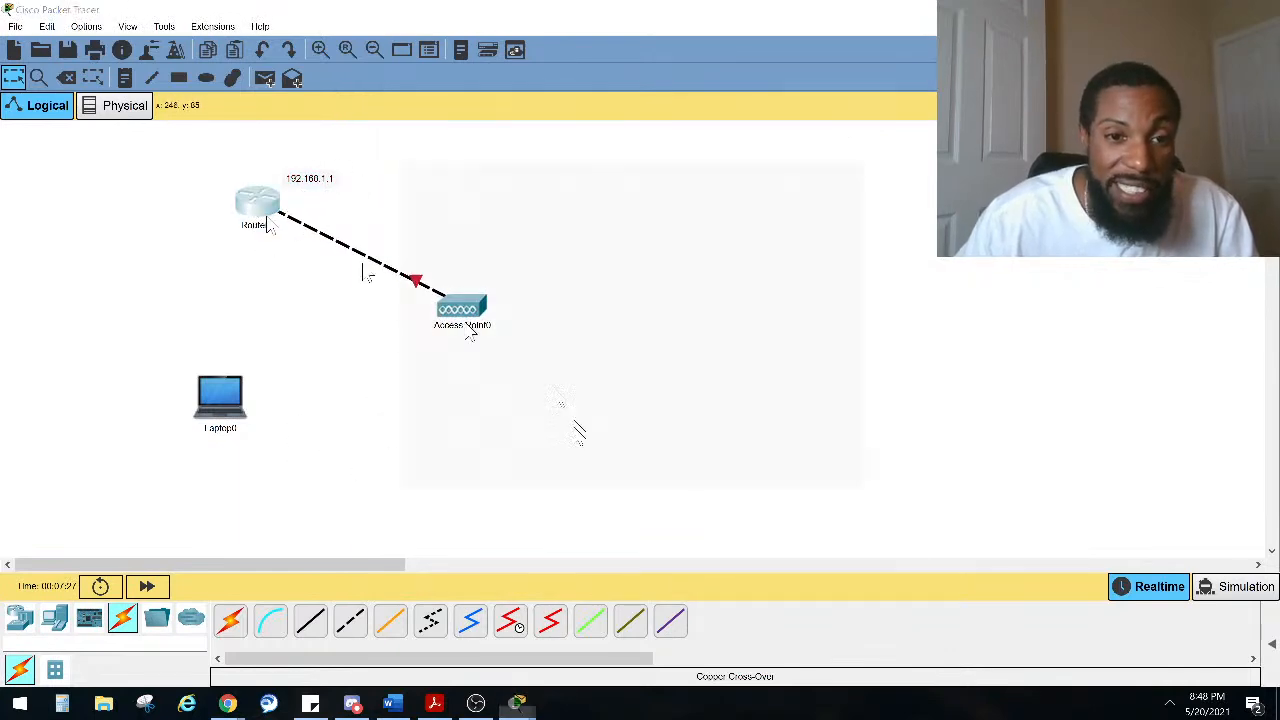
drag(625, 434, 616, 416)
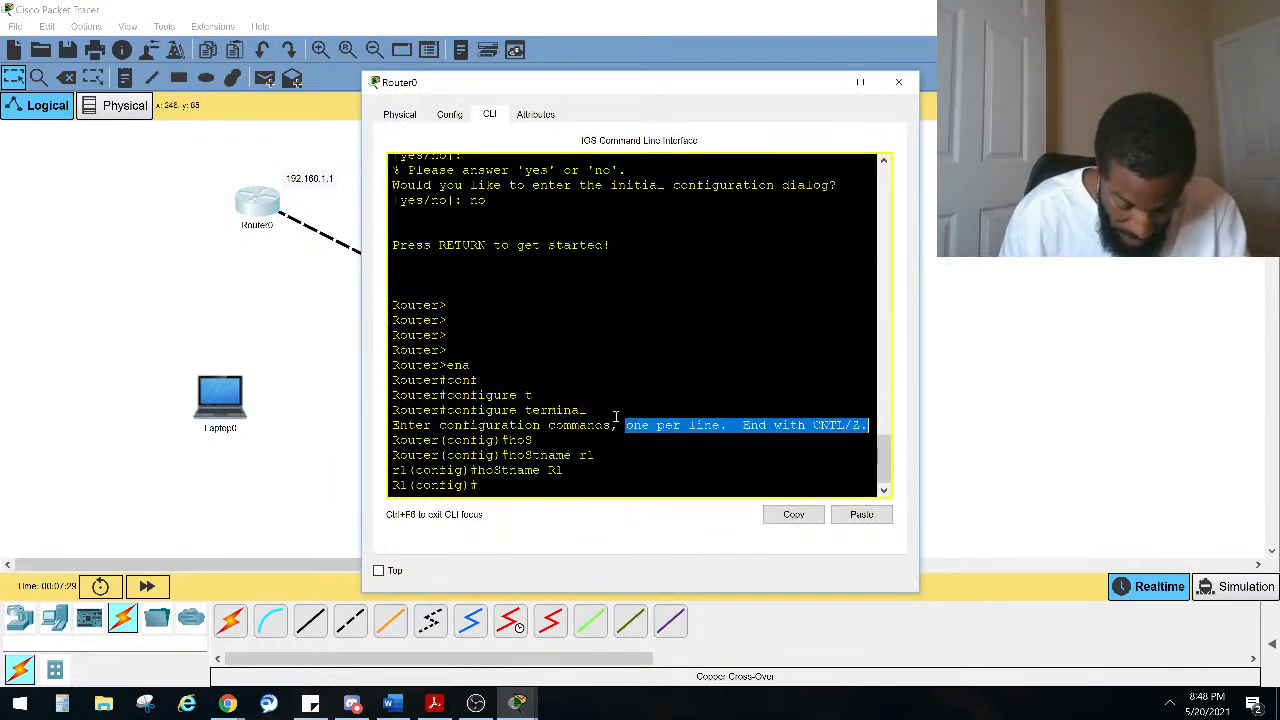
Step: Enter interface configuration mode for GigabitEthernet0/0/0 on the router
key(Return)
key(Return)
key(Return)
text(IN)
key(Tab)
text(GI)
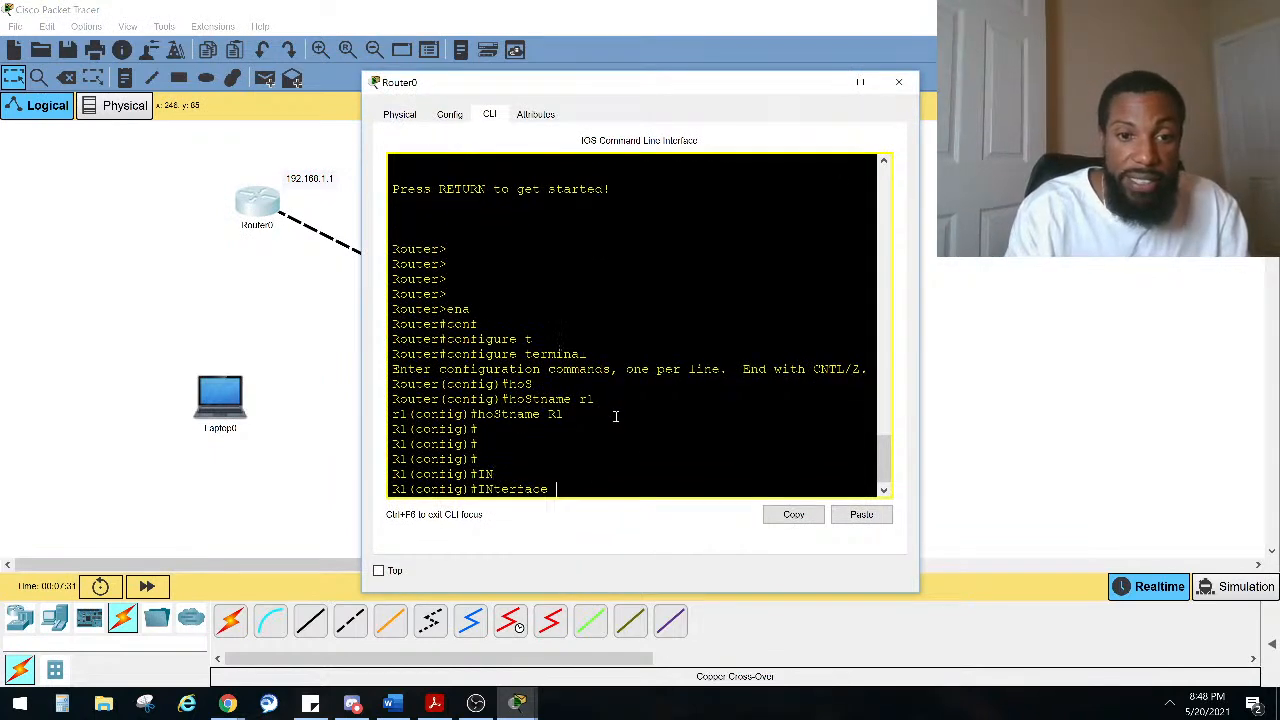
key(Tab)
text(0/0/0)
key(Return)
Step: Assign IP address 192.168.1.1 with mask 255.255.255.0 to the interface and enable it with no shutdown
text(IP)
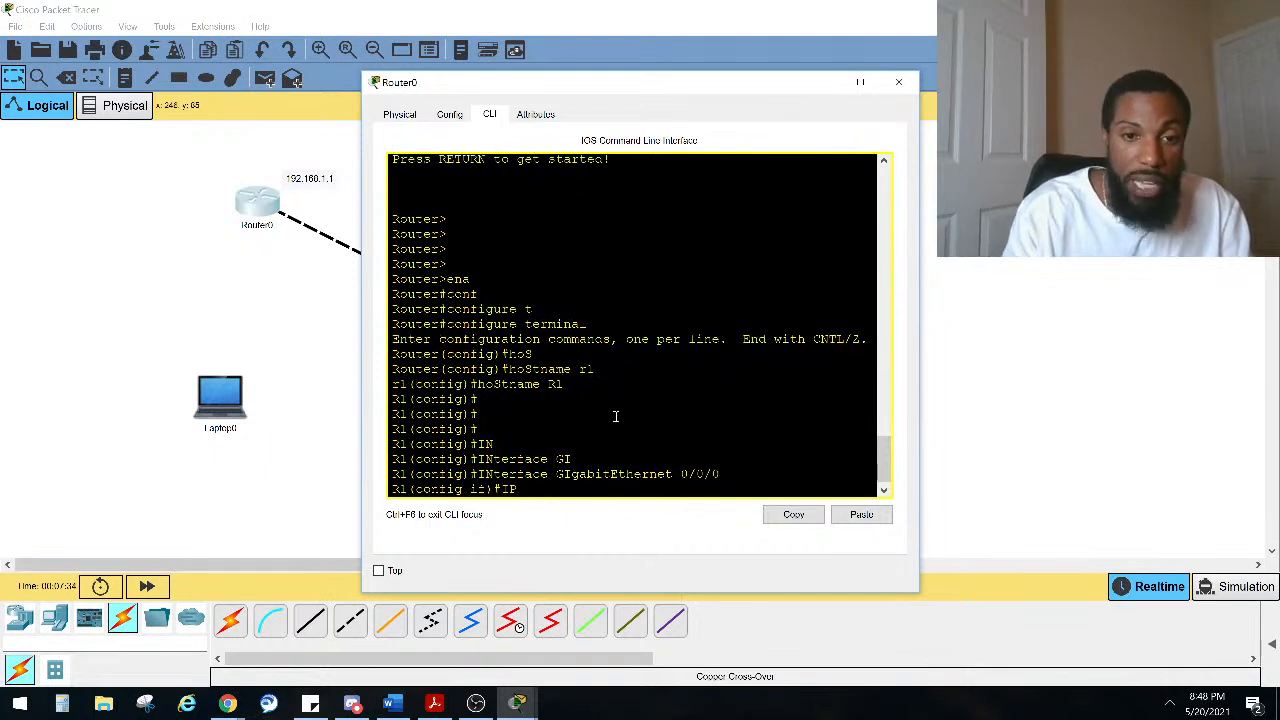
text( ADD)
key(Tab)
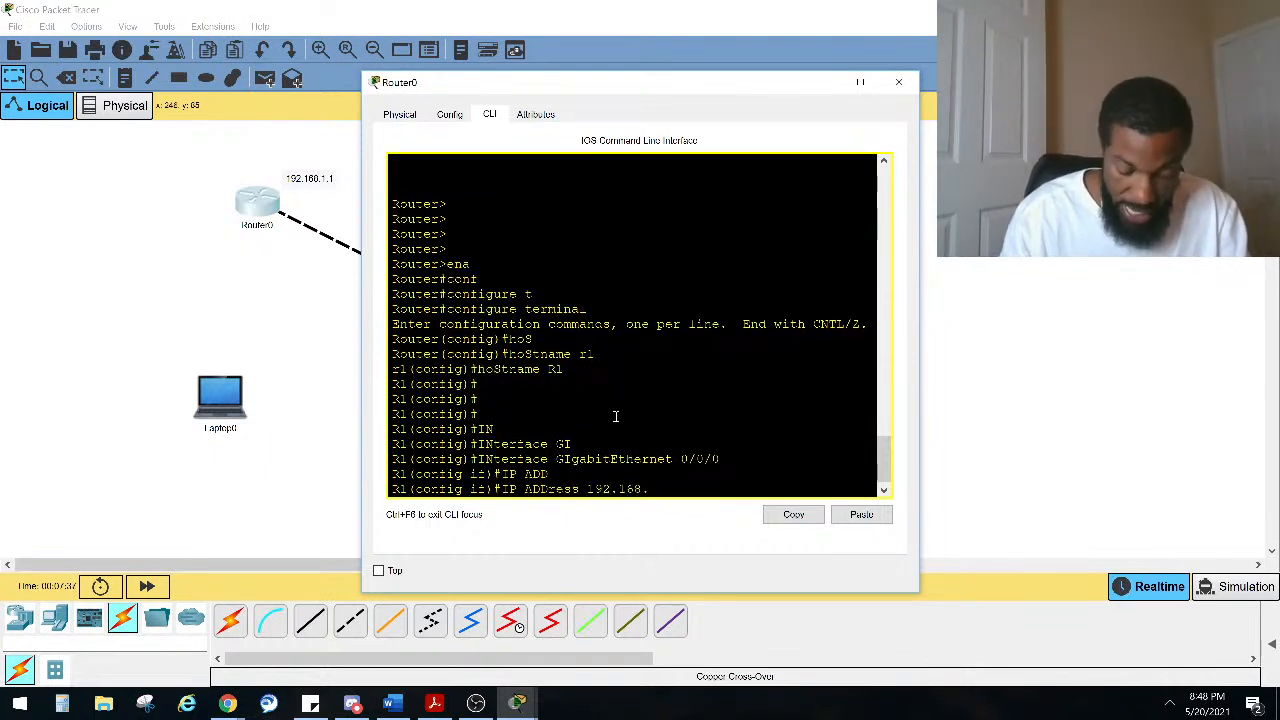
text(192.168.1.1 255.255.255.0)
key(Return)
text(NO SHUT)
key(Return)
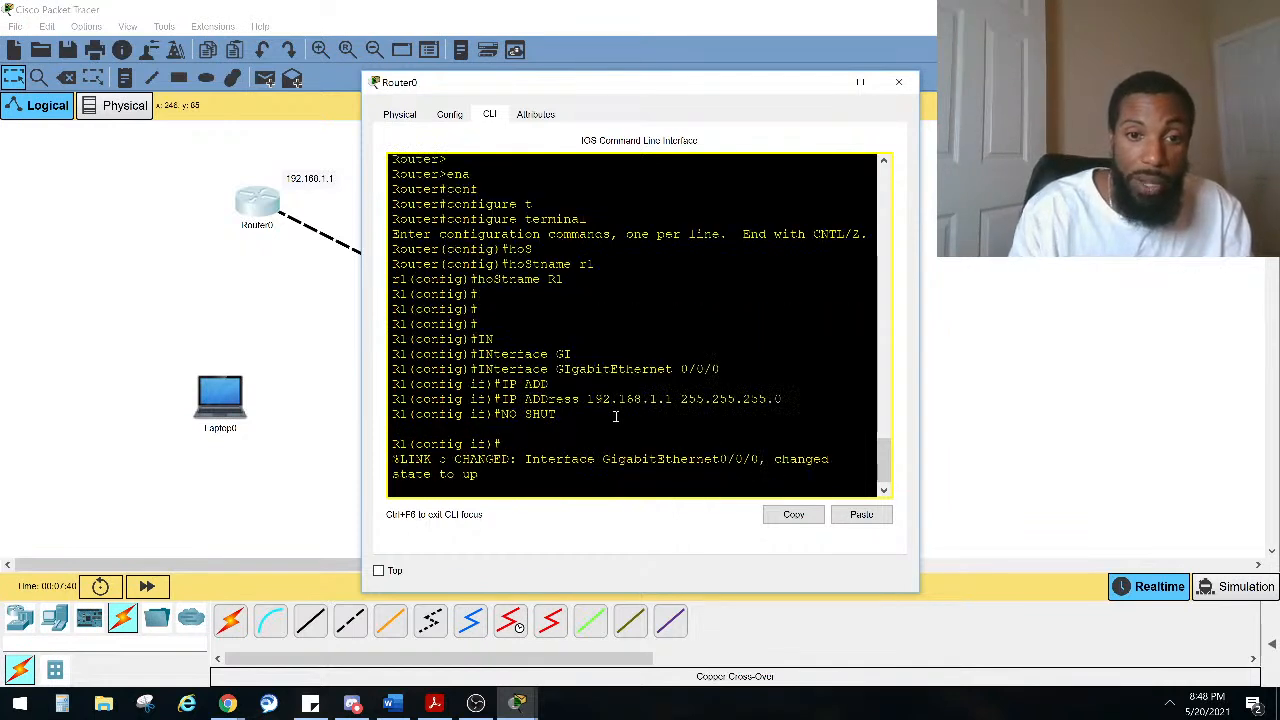
Step: Leave configuration mode back to privileged EXEC and close the router's CLI window
key(ctrl+z)
click(316, 288)
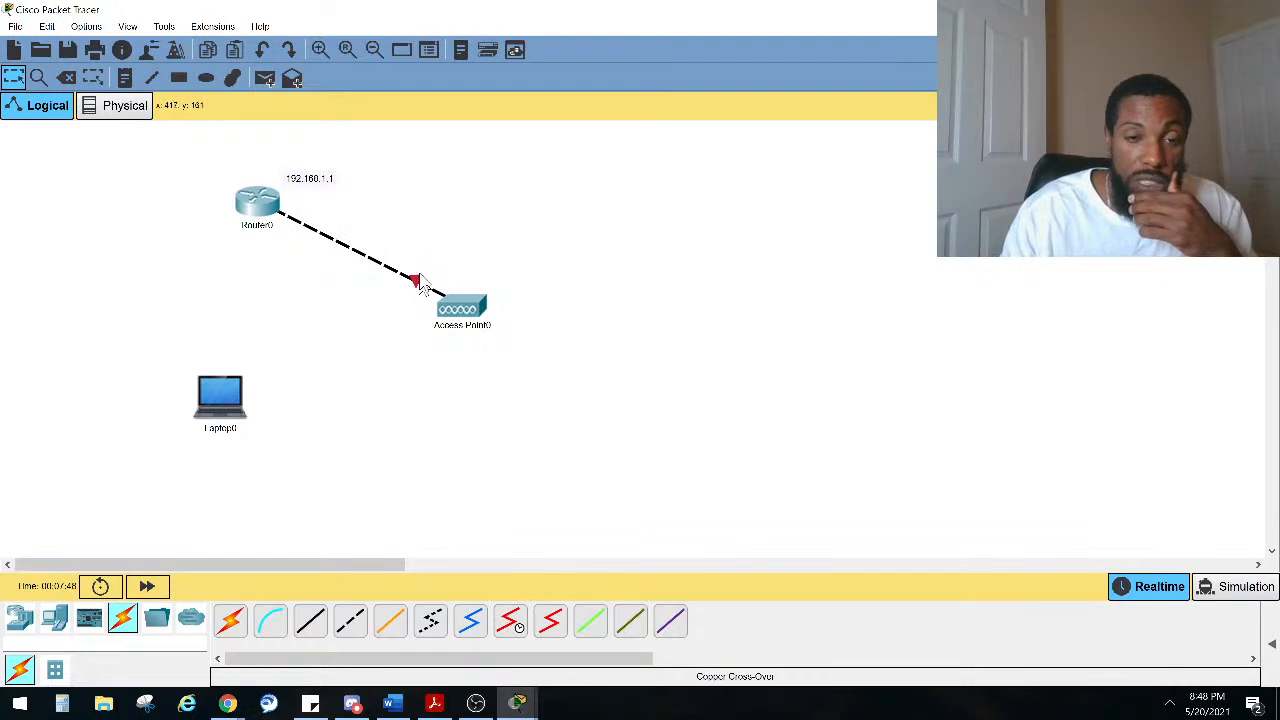
click(257, 213)
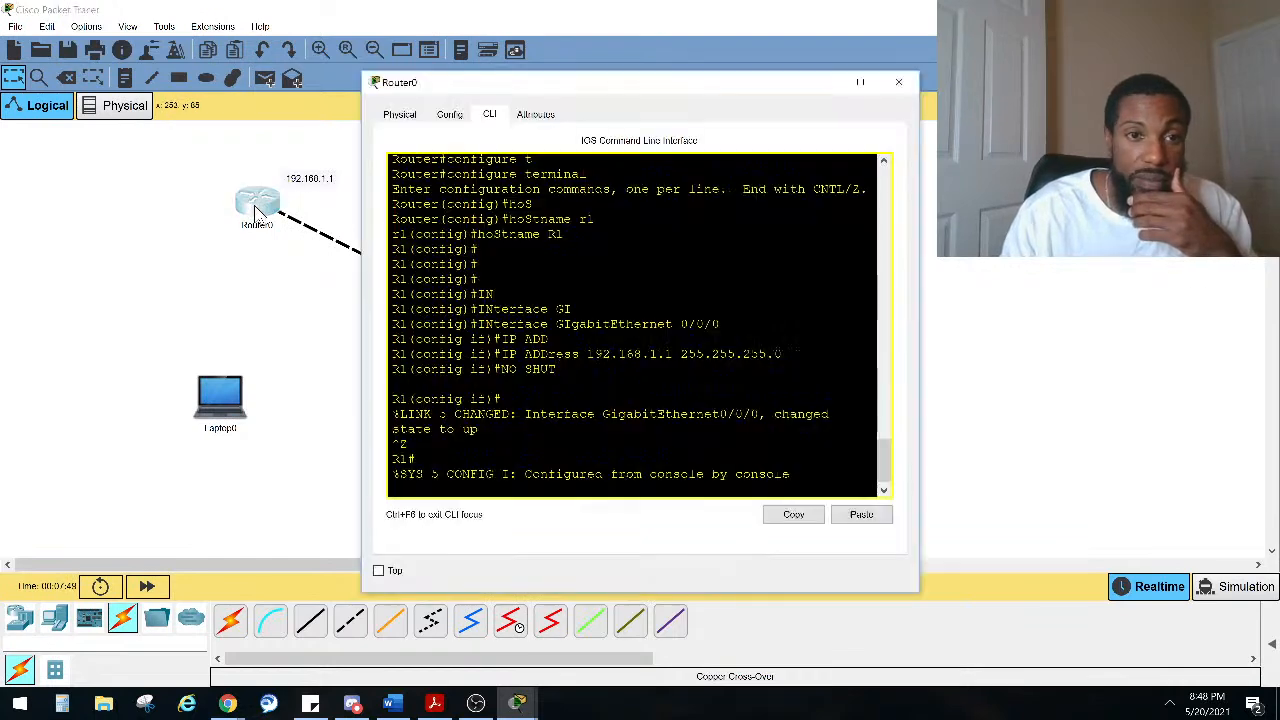
click(898, 82)
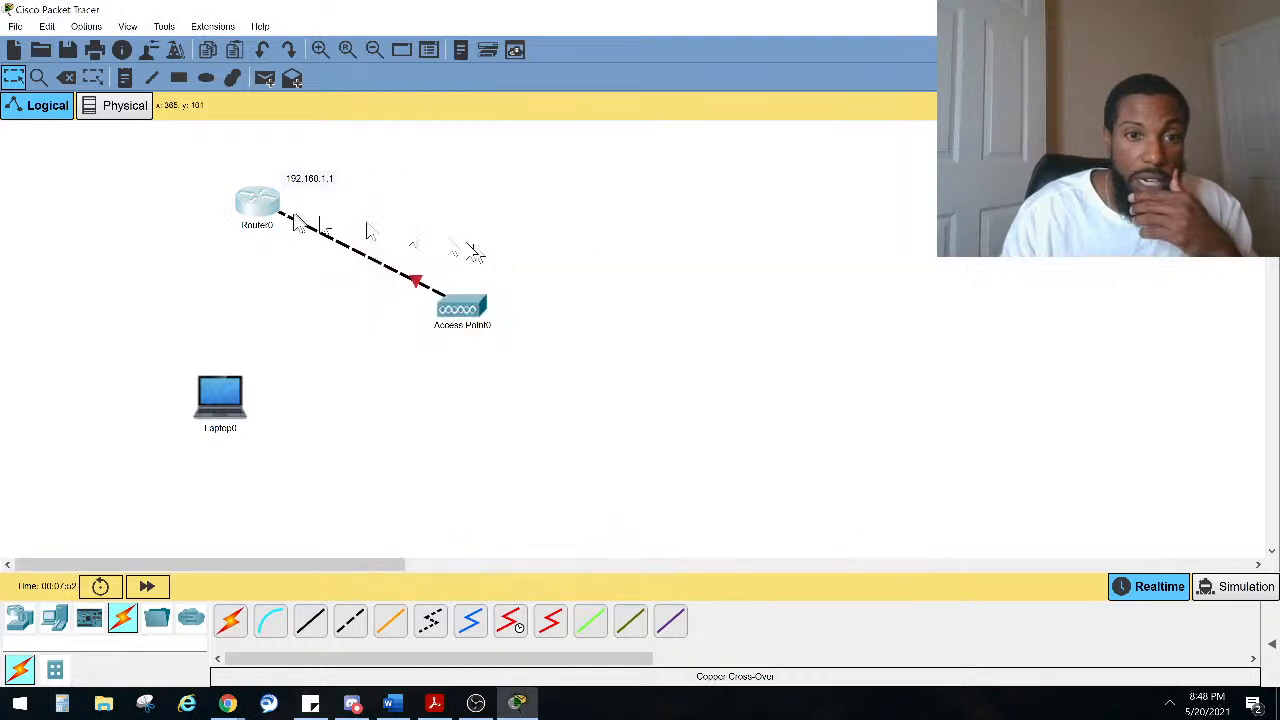
Step: Delete the cable between the router and the access point
click(65, 77)
click(703, 358)
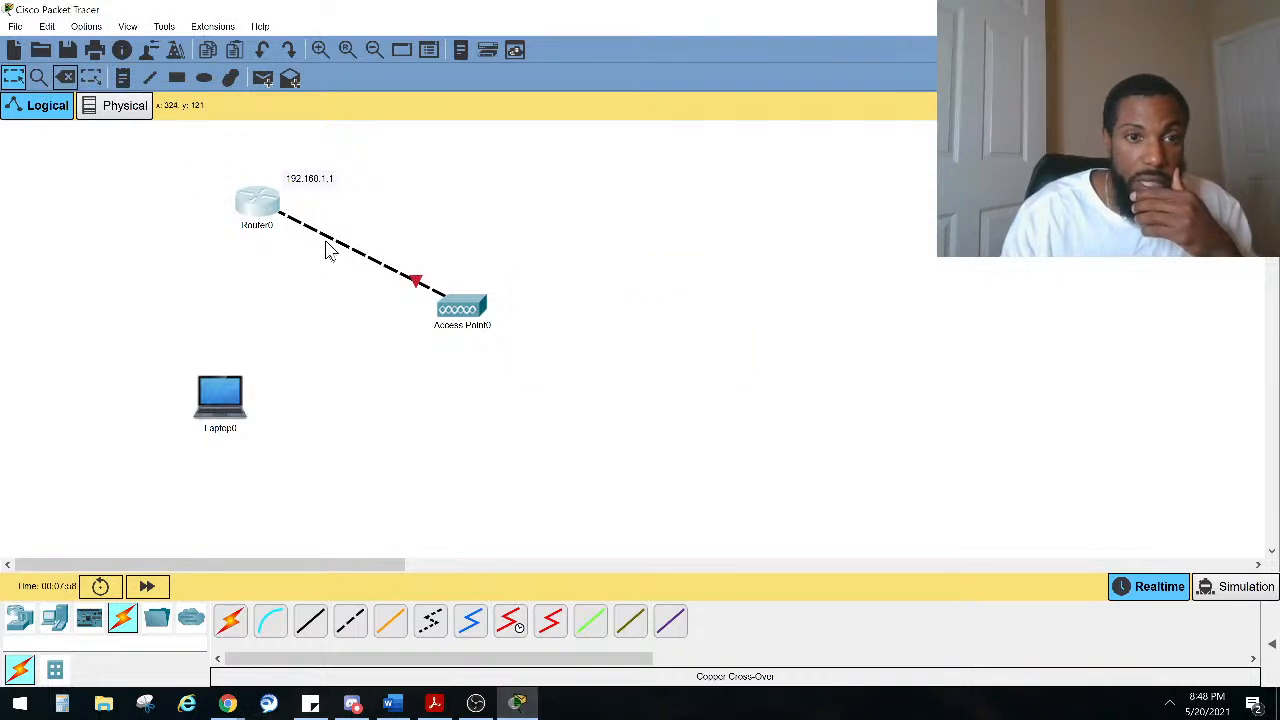
click(66, 78)
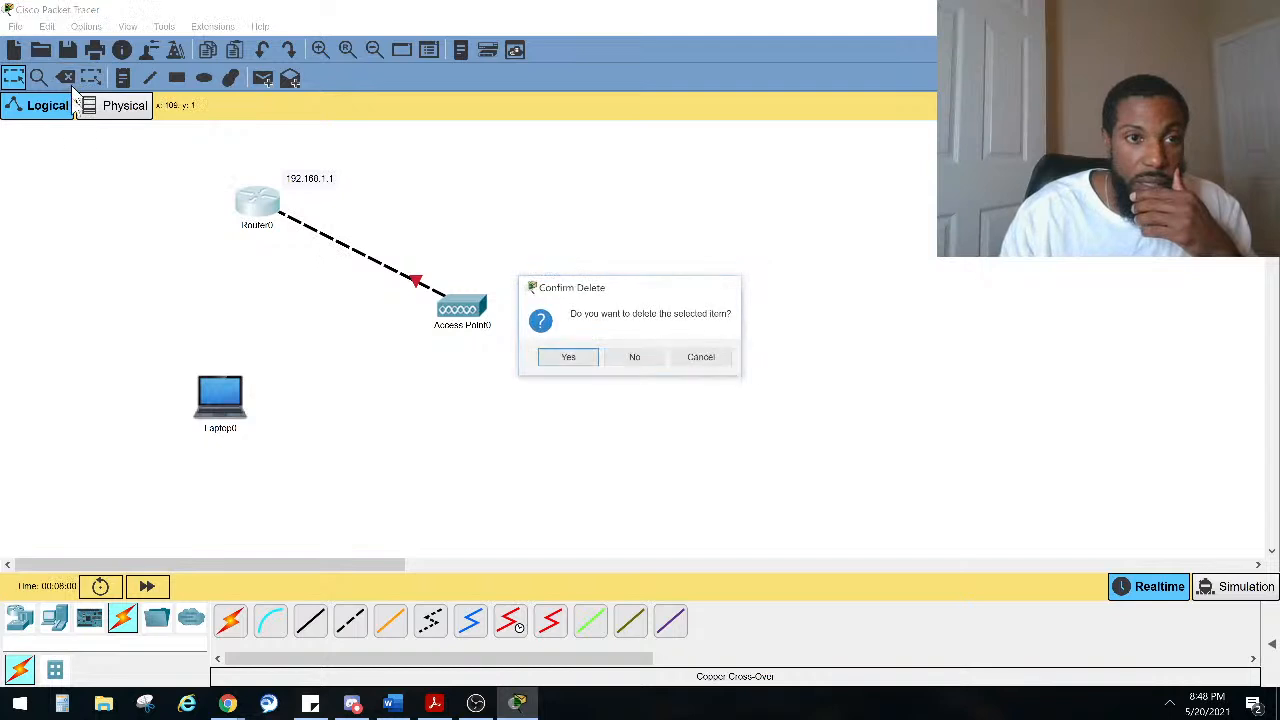
click(657, 364)
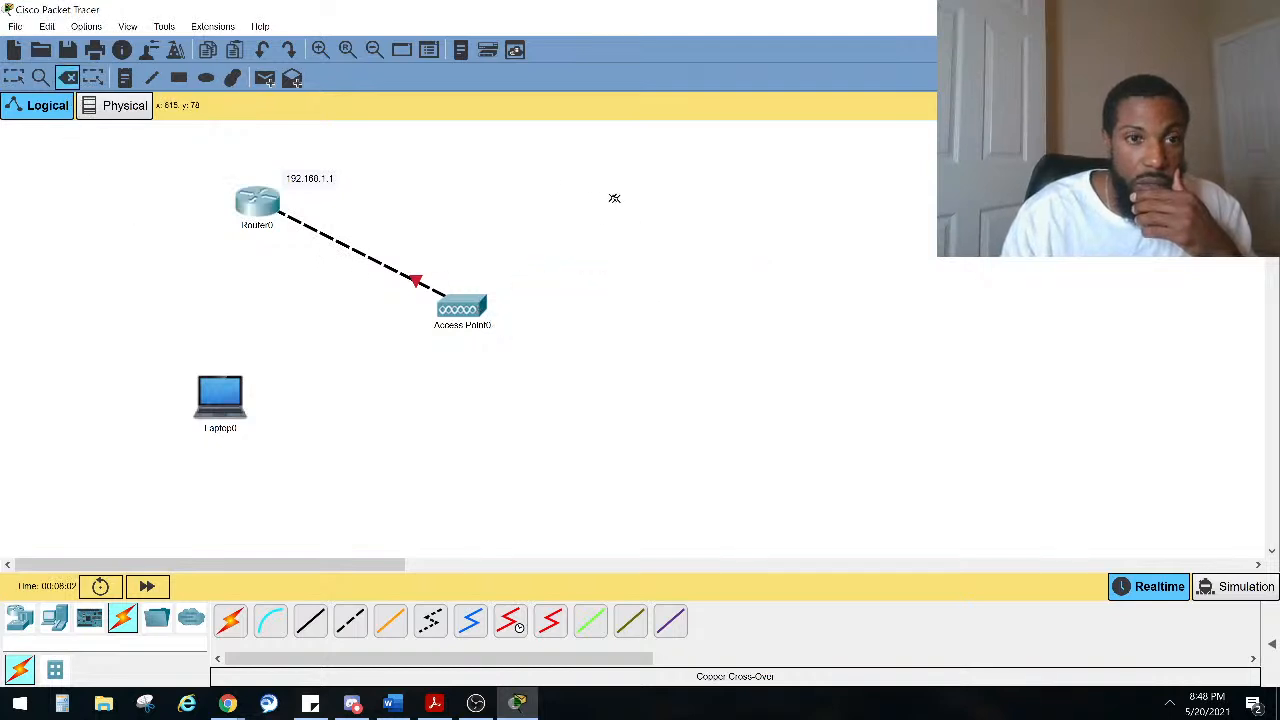
click(322, 235)
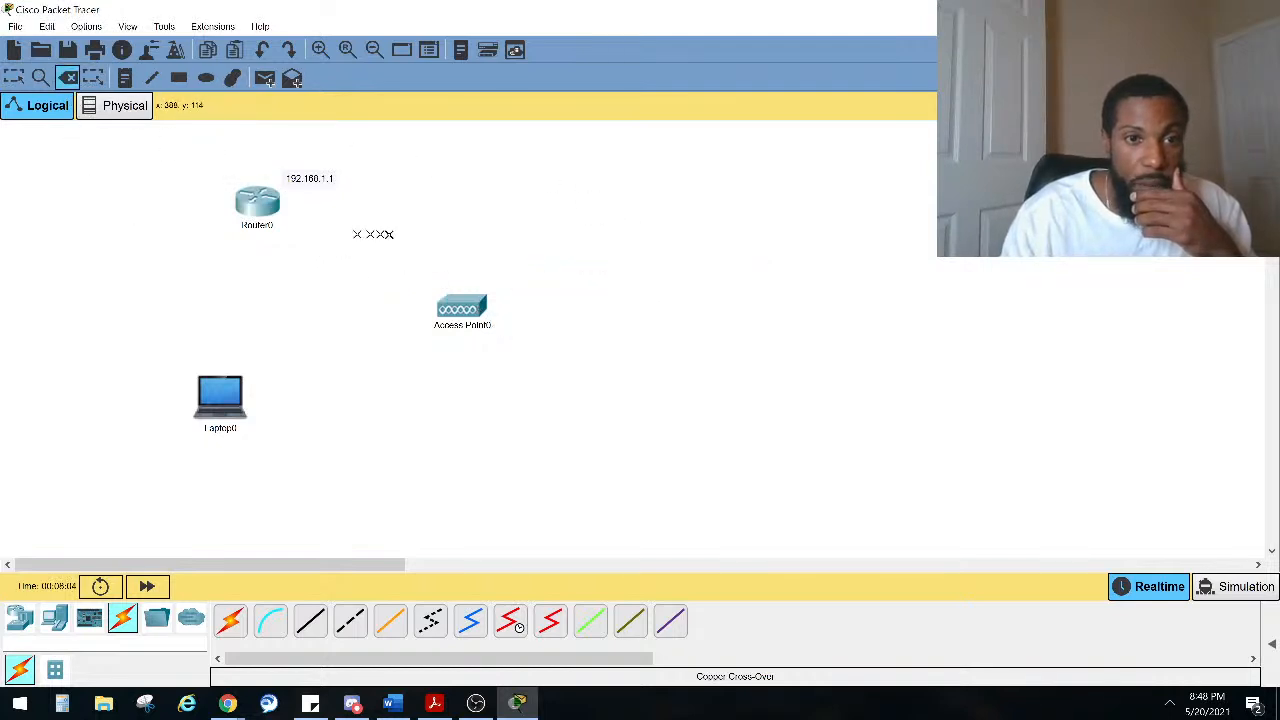
Step: Connect the access point's port to the router's GigabitEthernet0/0/0 with a crossover cable
click(350, 621)
click(461, 316)
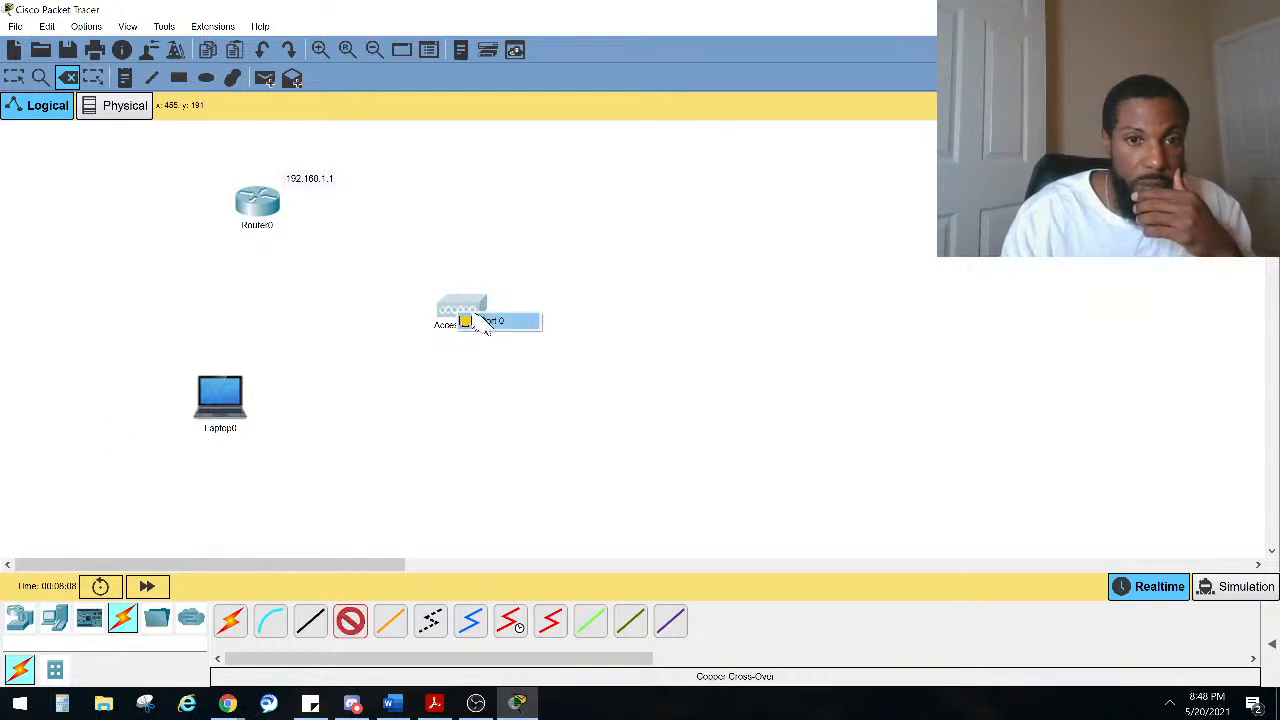
click(480, 320)
click(274, 213)
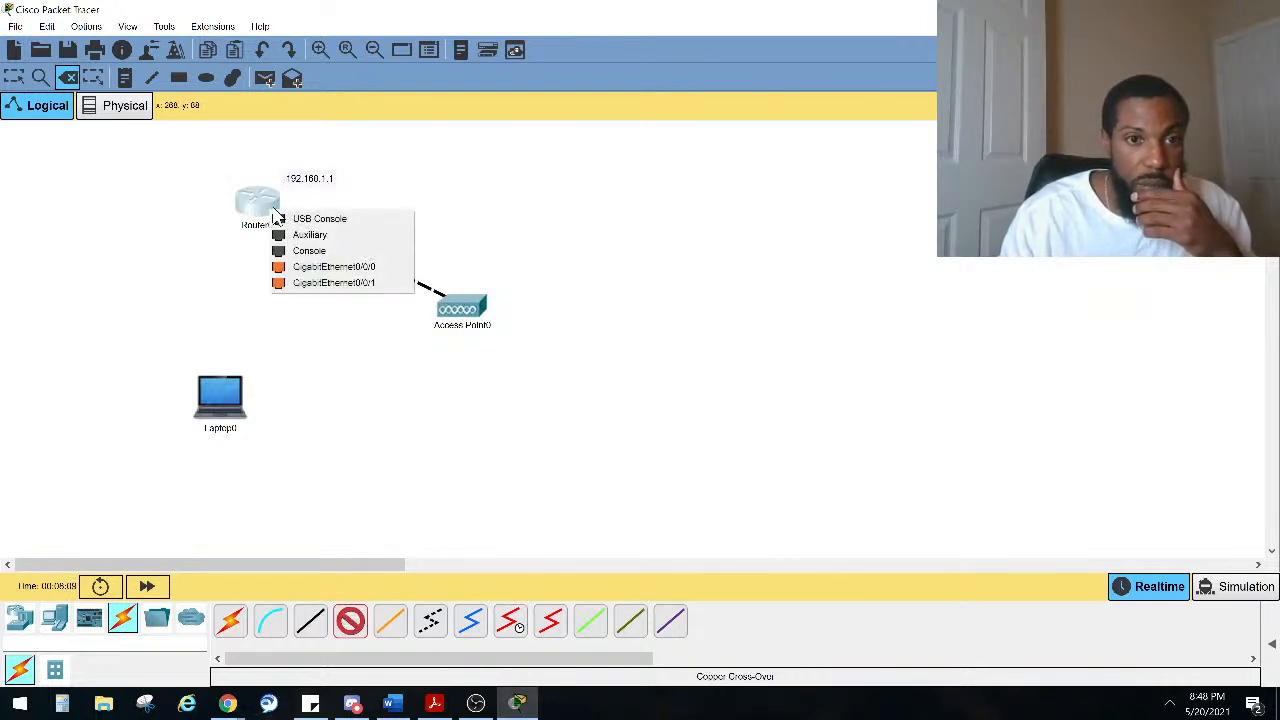
click(315, 267)
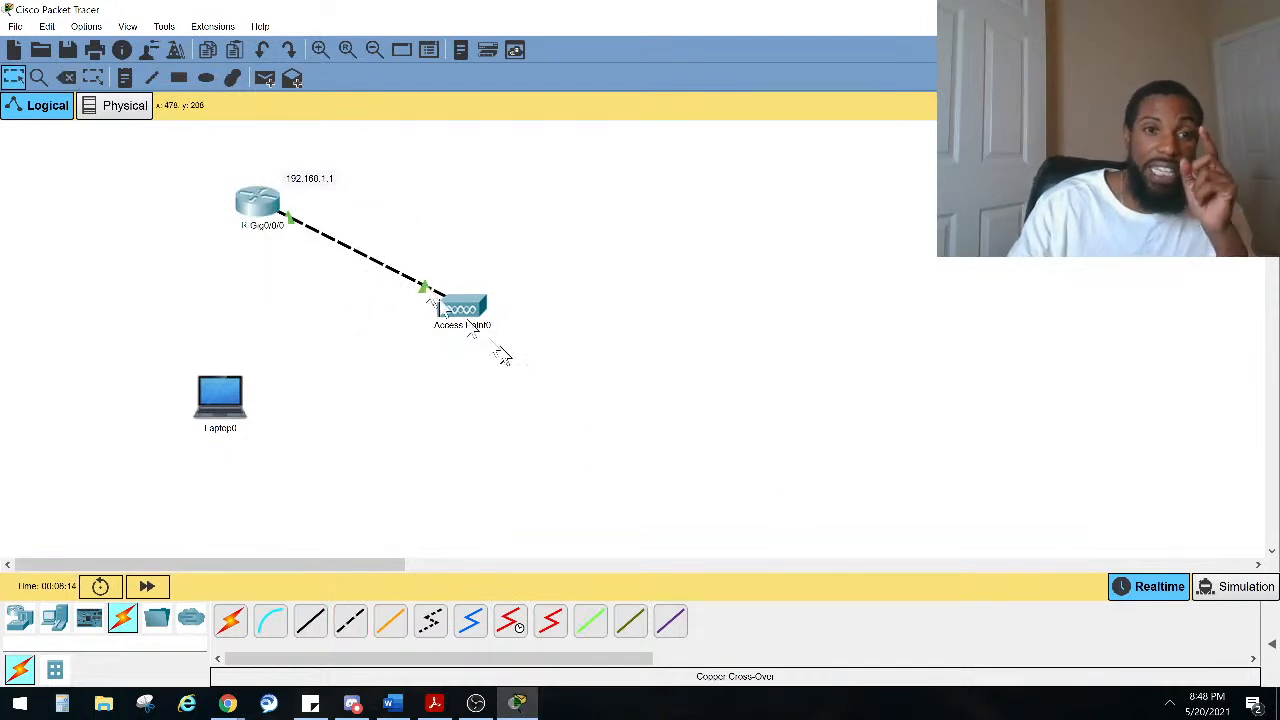
Step: Open the access point's settings window and reposition the router, access point and laptop in the workspace
drag(256, 206, 199, 207)
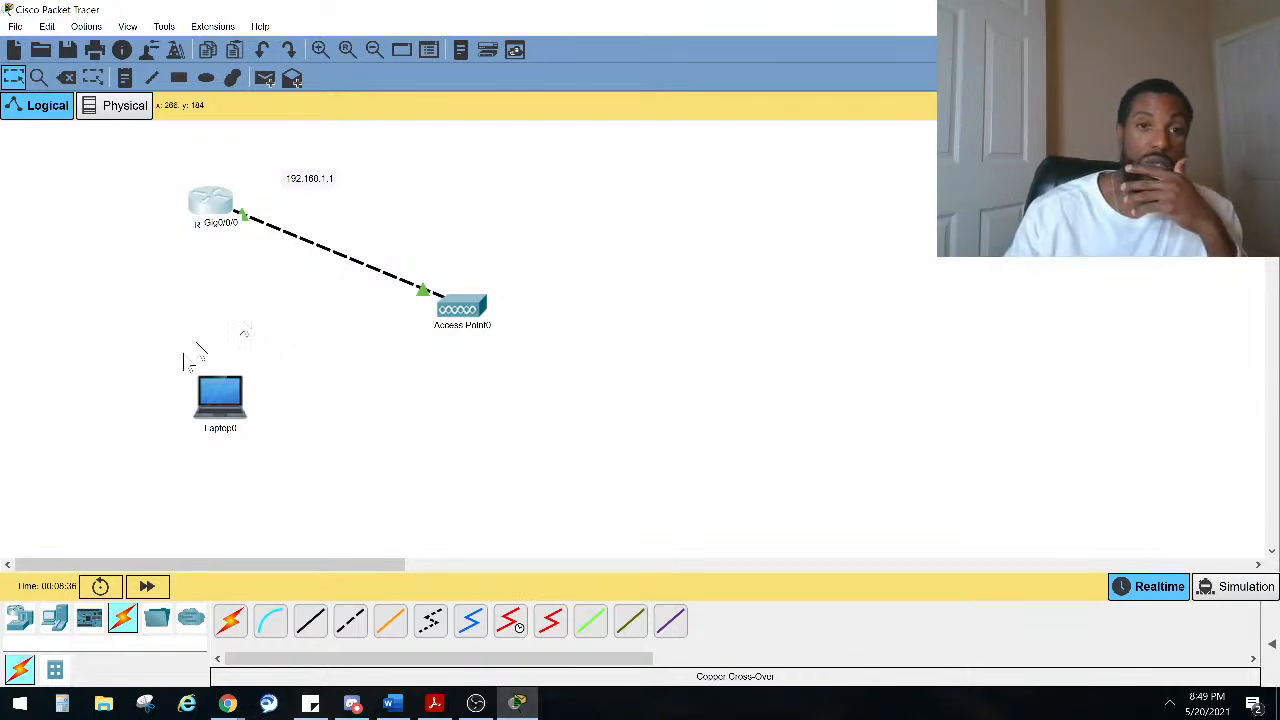
click(483, 303)
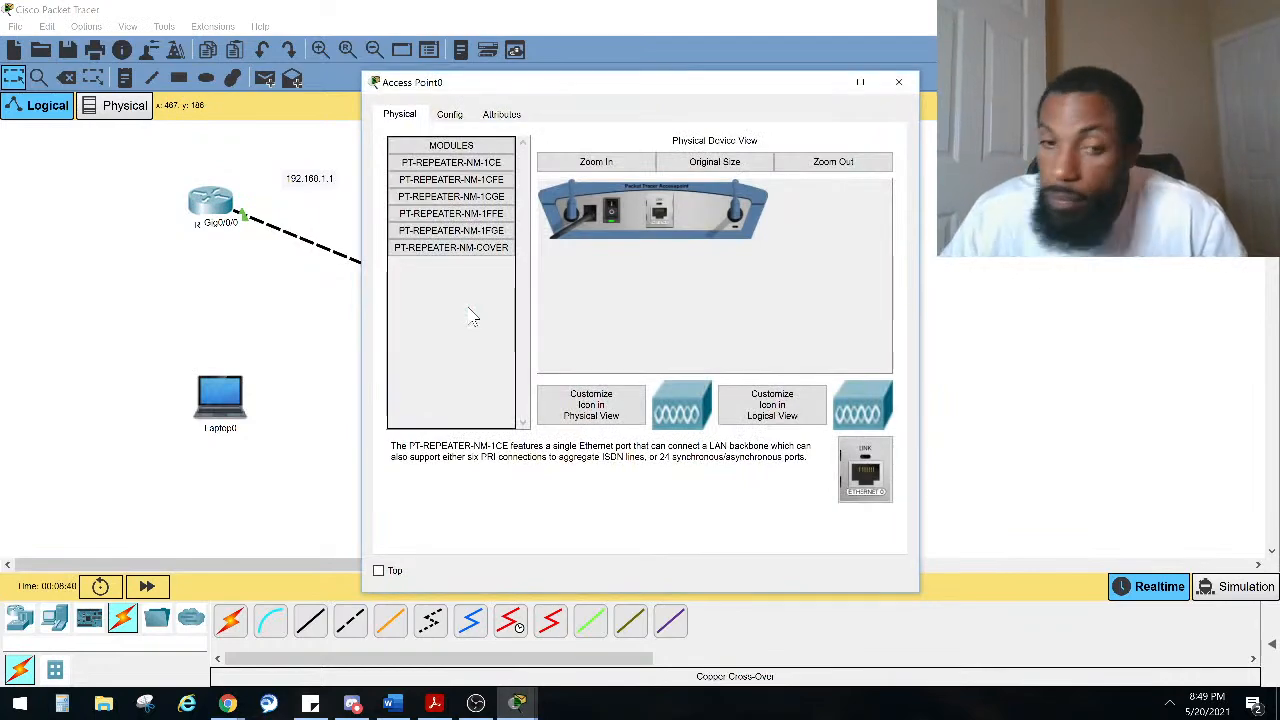
drag(624, 84, 827, 188)
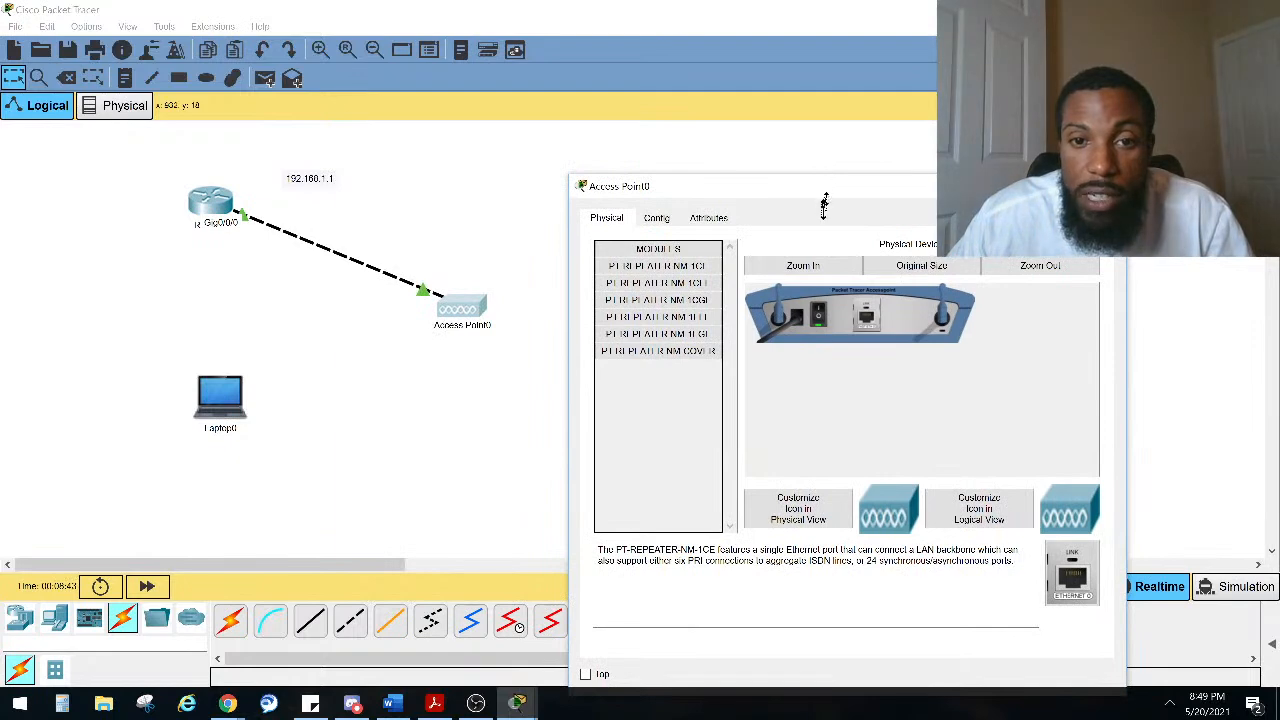
click(656, 217)
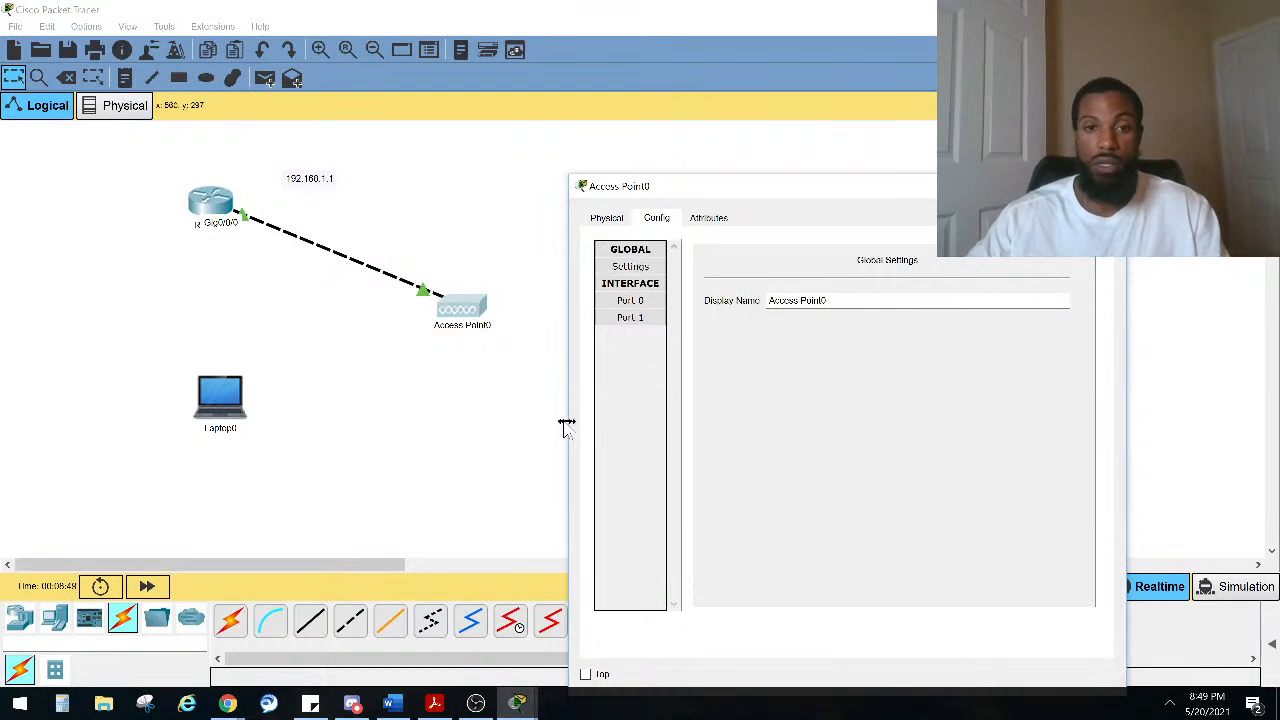
drag(567, 426, 520, 410)
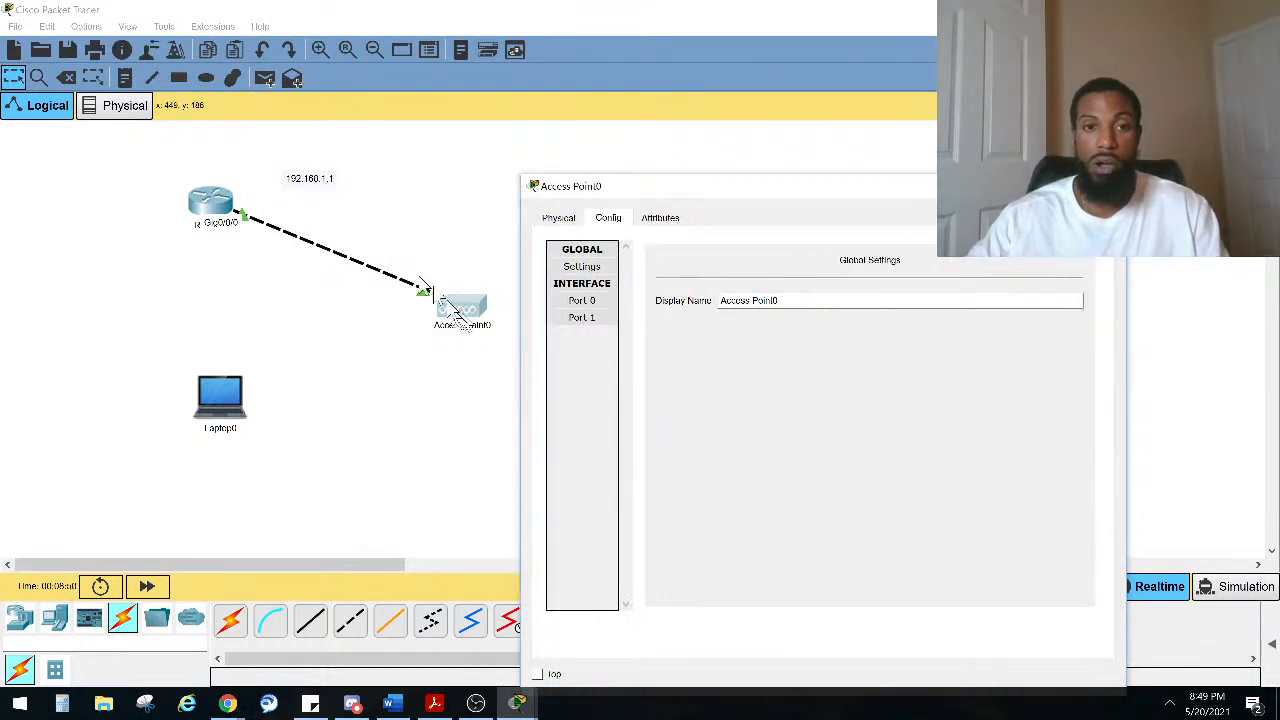
drag(210, 205, 142, 180)
drag(456, 304, 390, 284)
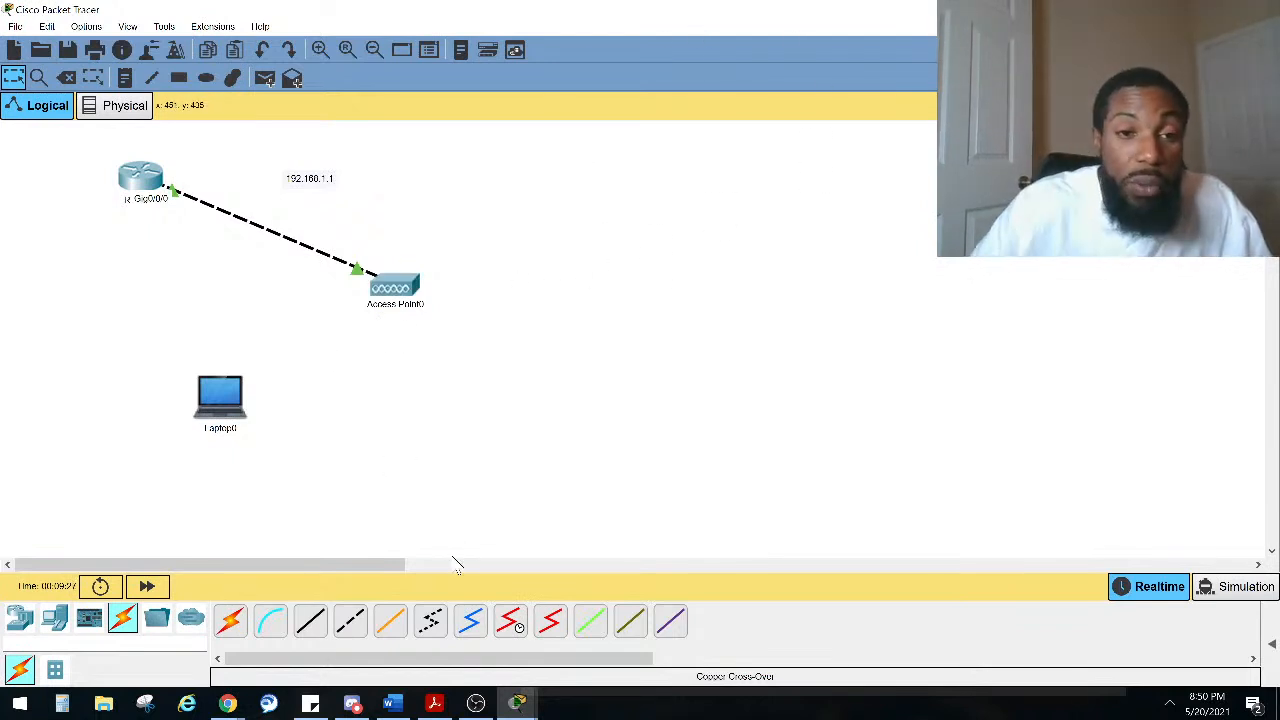
drag(240, 398, 280, 360)
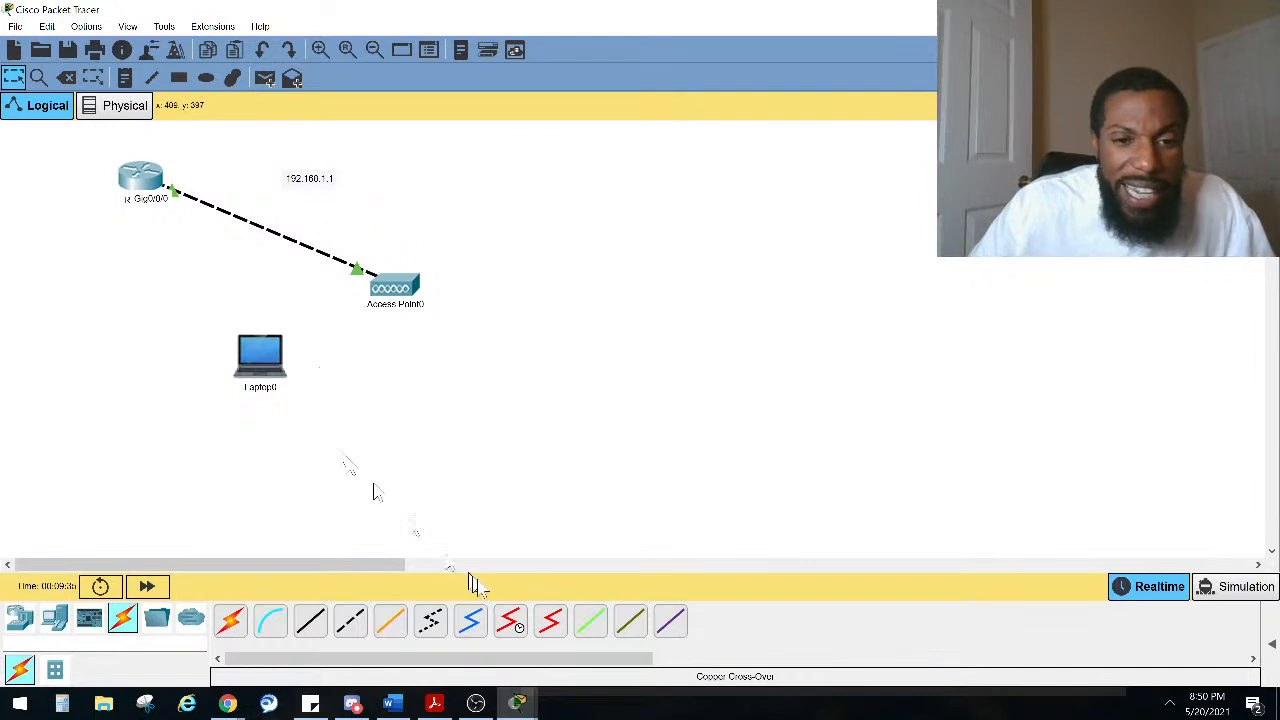
Step: Browse the access point's port and module settings, ending on the Port 1 wireless configuration
click(393, 286)
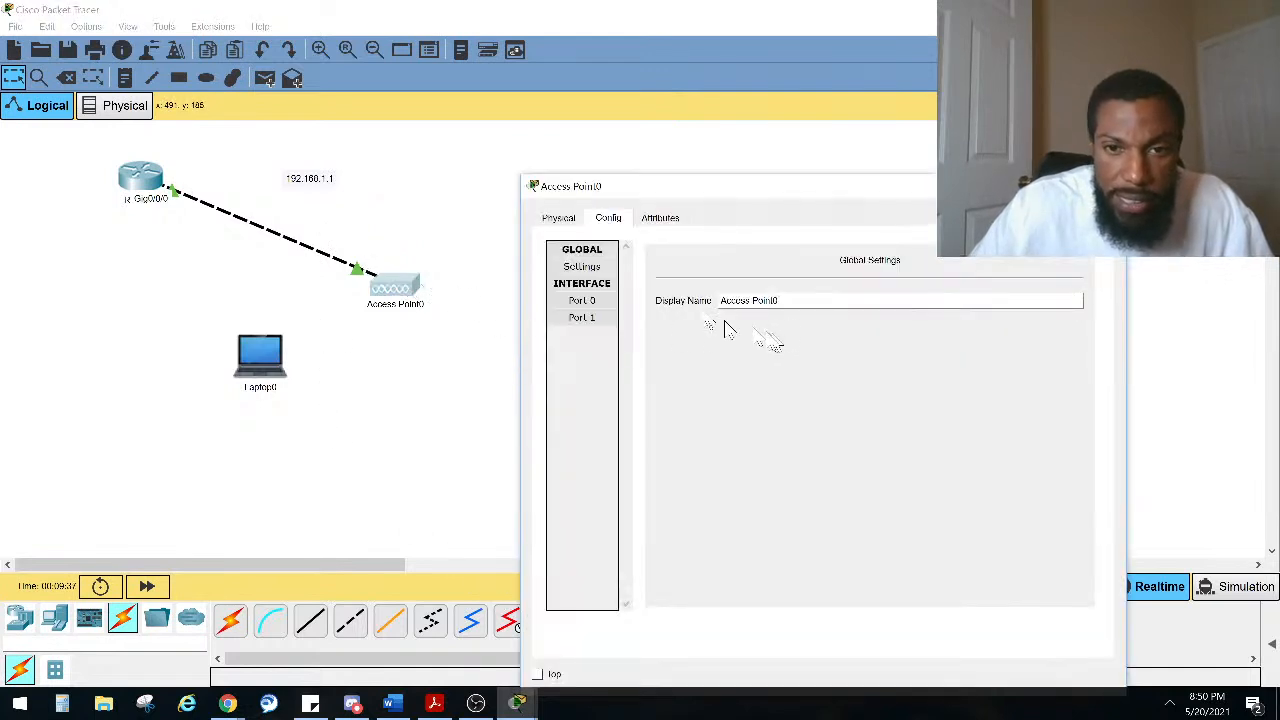
click(582, 300)
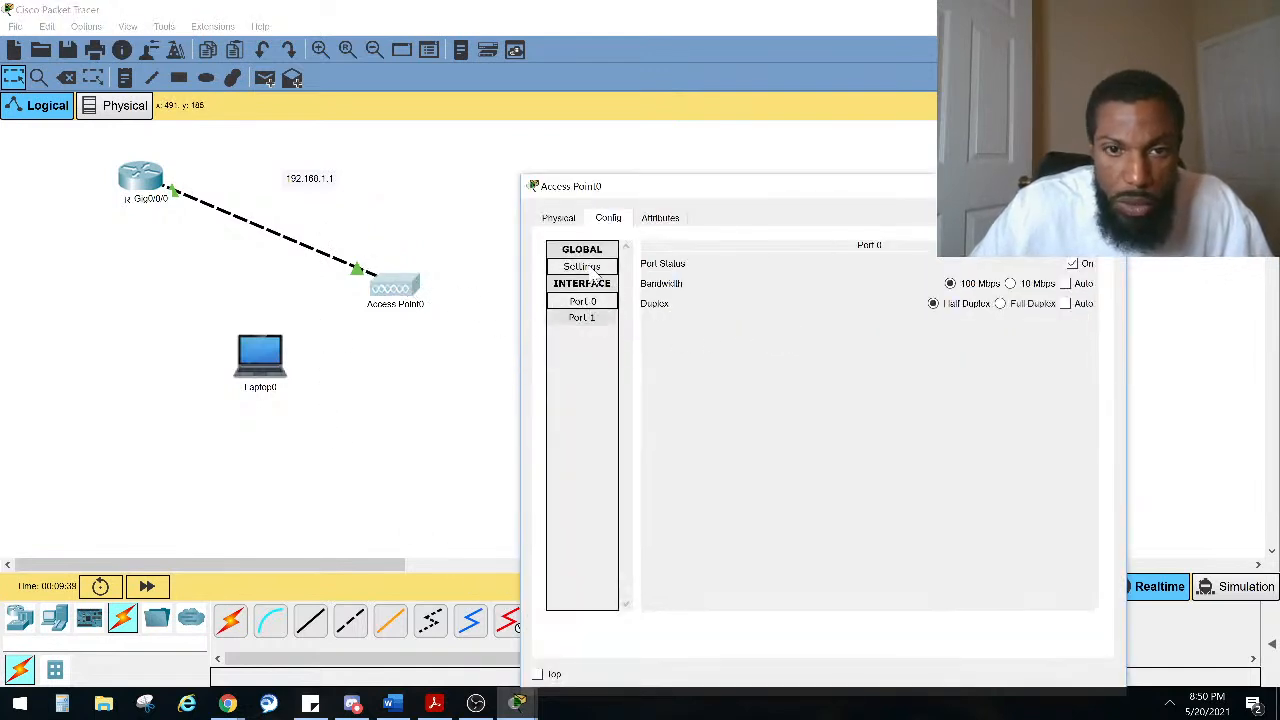
click(594, 271)
click(578, 222)
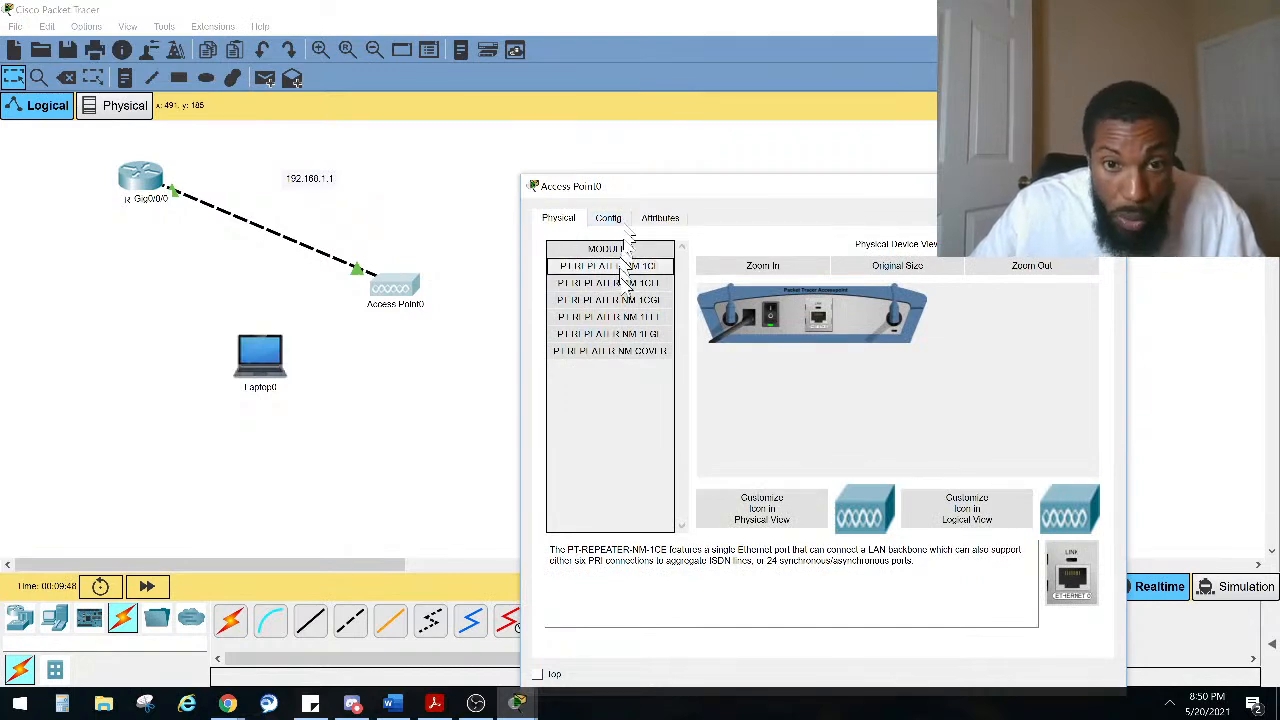
click(610, 219)
click(598, 320)
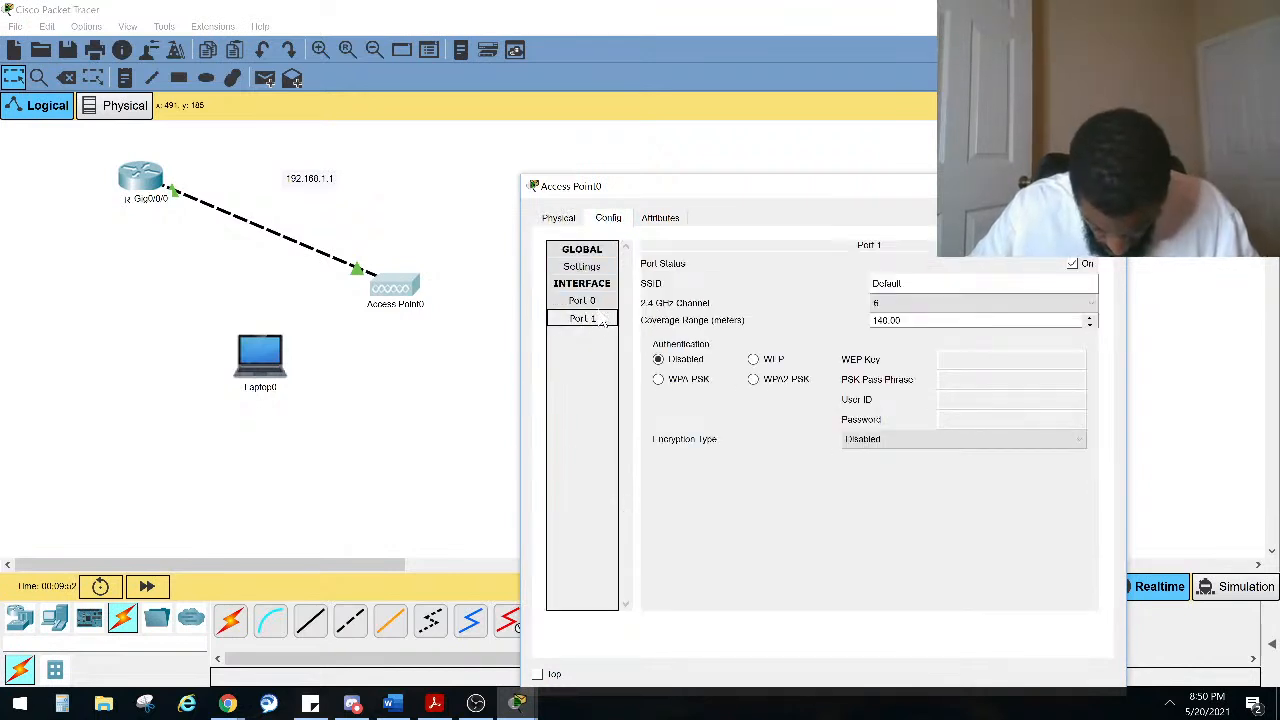
Step: Set the access point's wireless SSID to 101labs
double_click(890, 284)
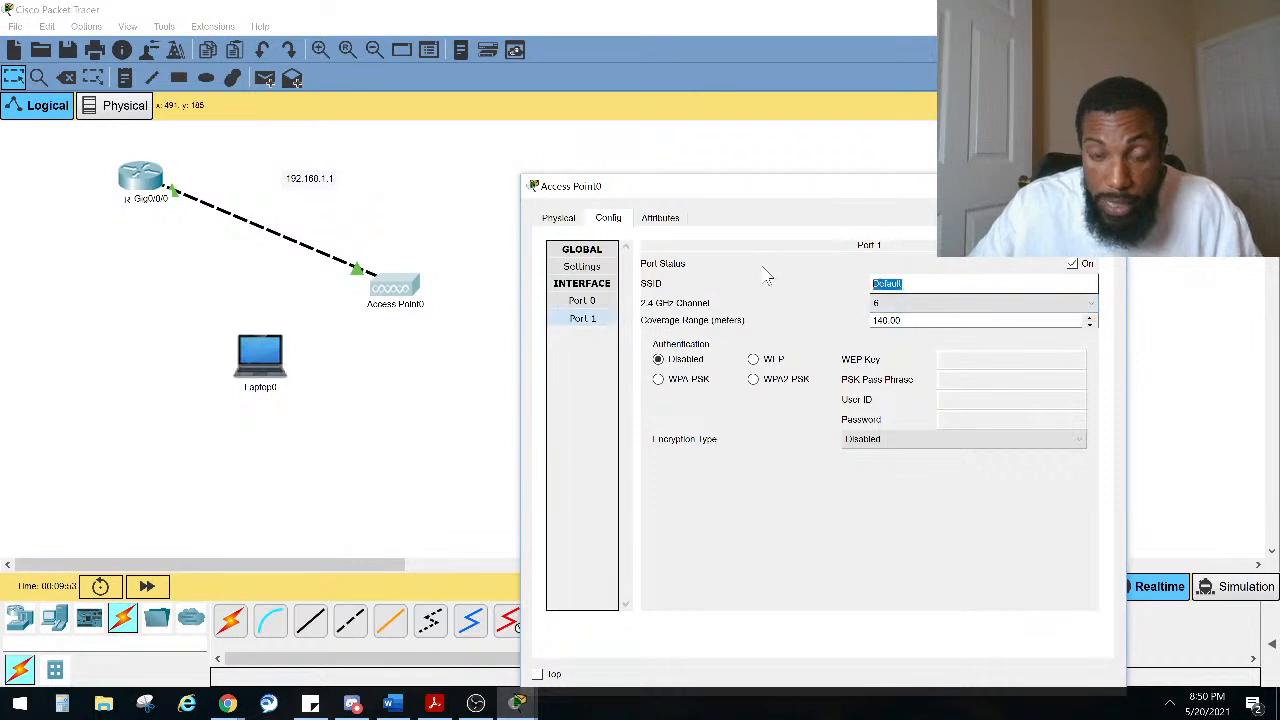
text(101)
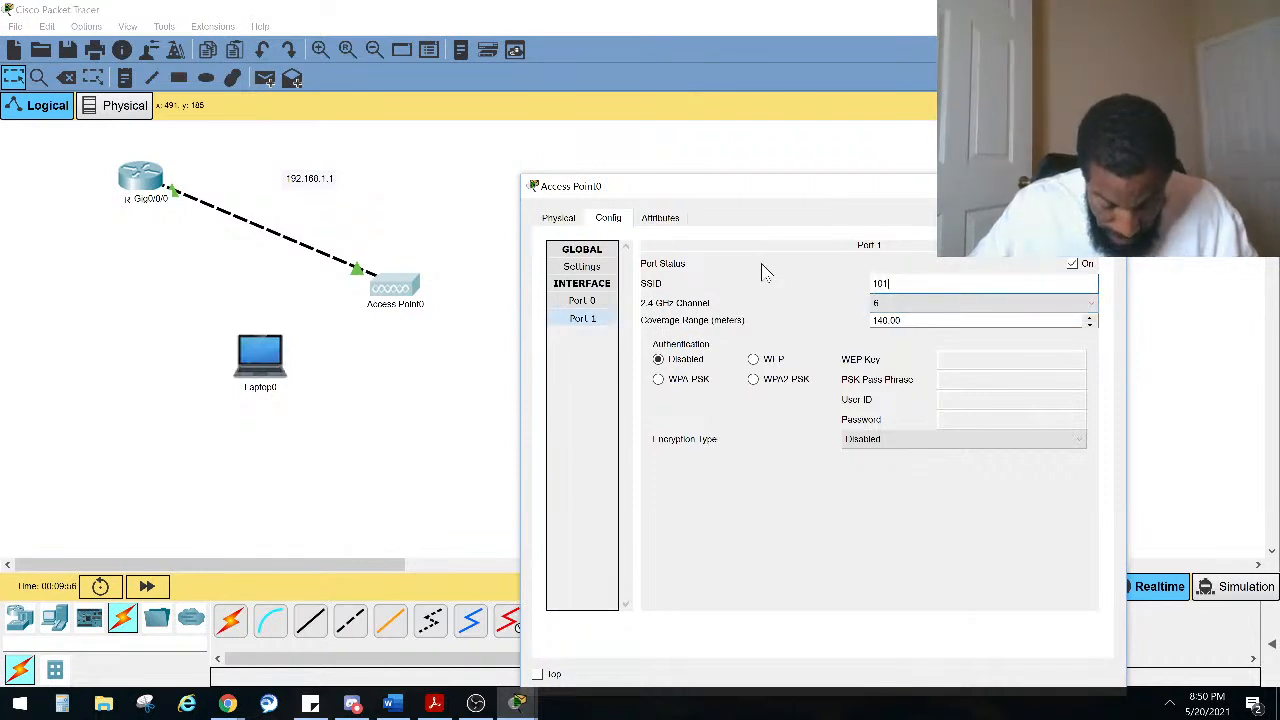
text(LA)
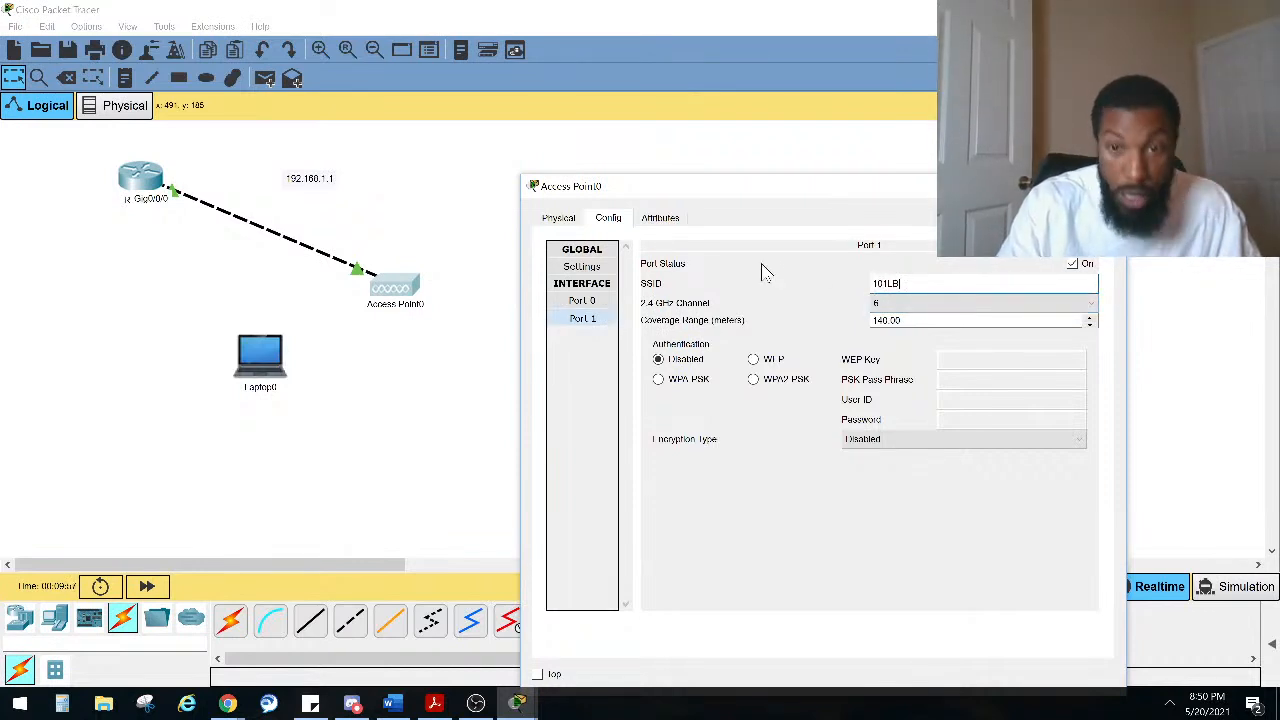
text(B)
key(BackSpace)
key(BackSpace)
key(BackSpace)
key(Caps_Lock)
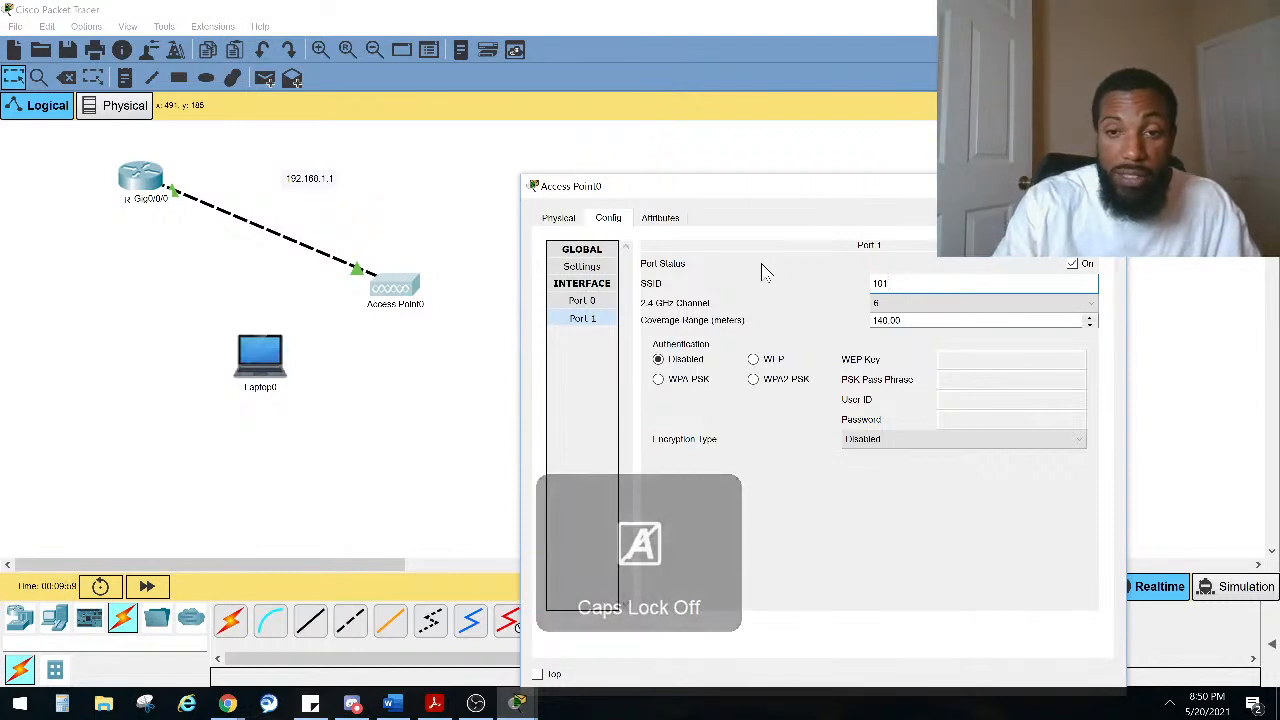
text(labs)
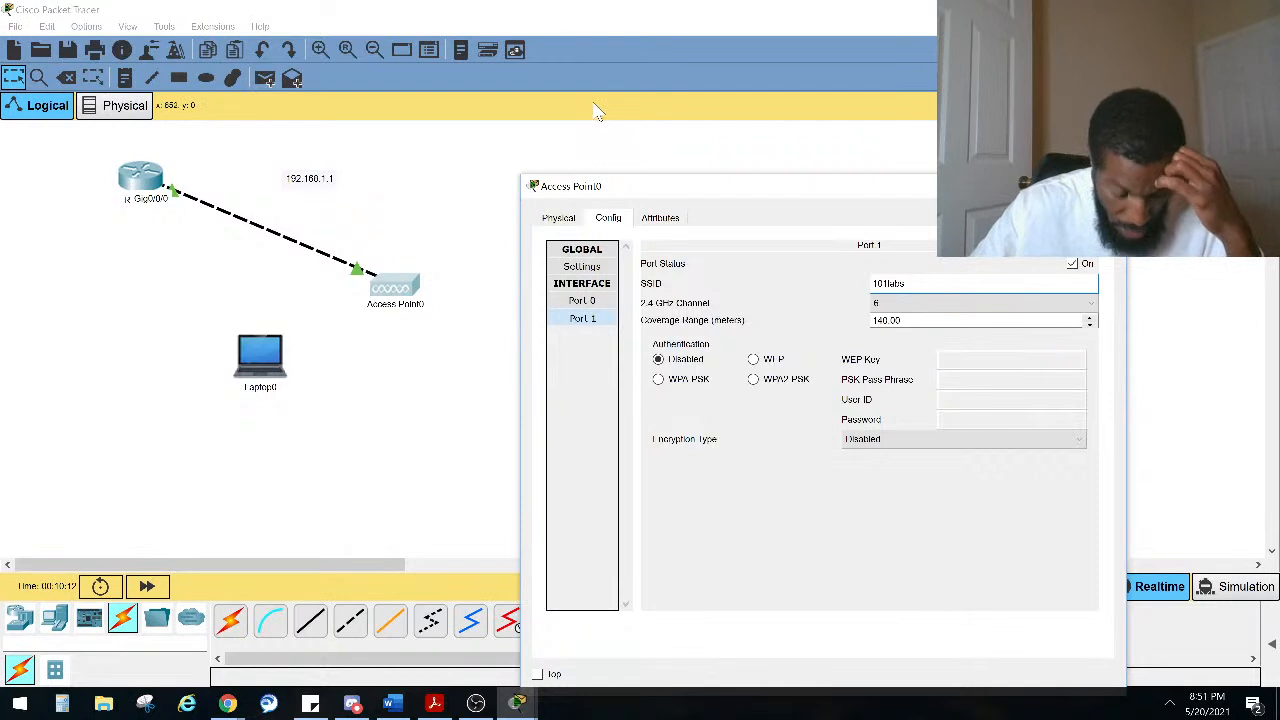
Step: Enable WPA2-PSK authentication on the access point and enter the pre-shared passphrase
click(753, 379)
click(990, 383)
text(1)
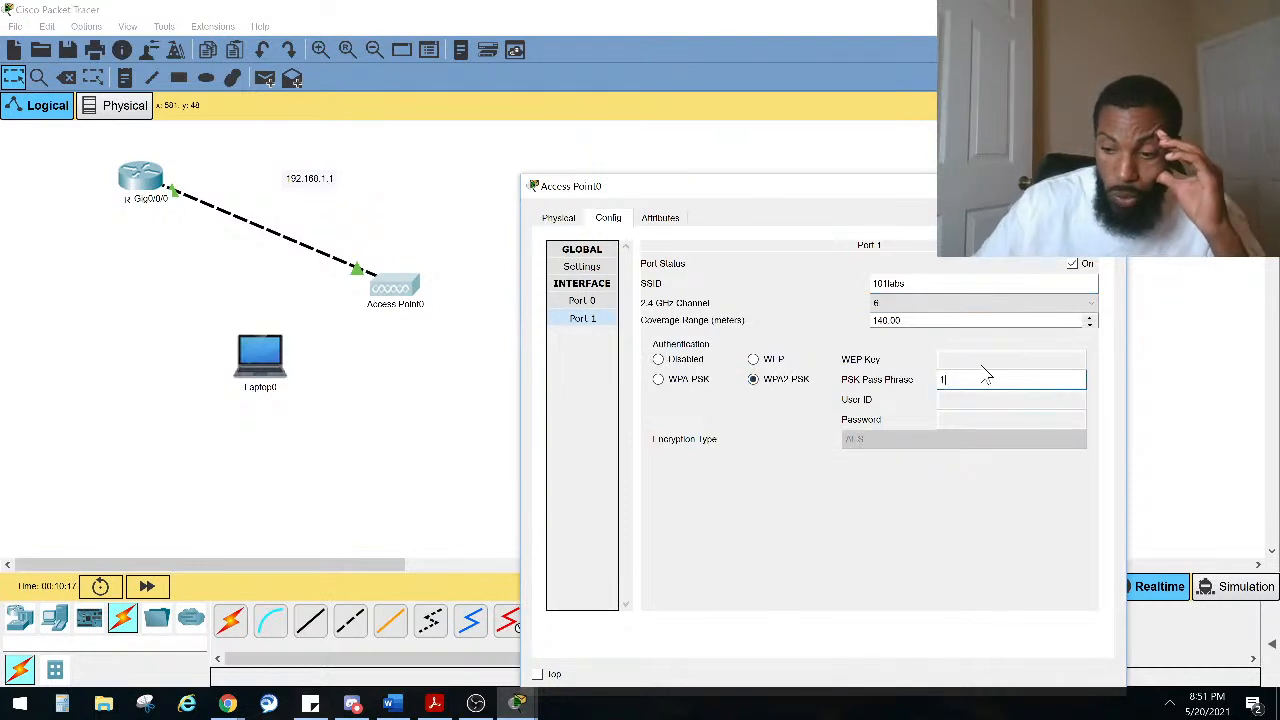
text(23456789)
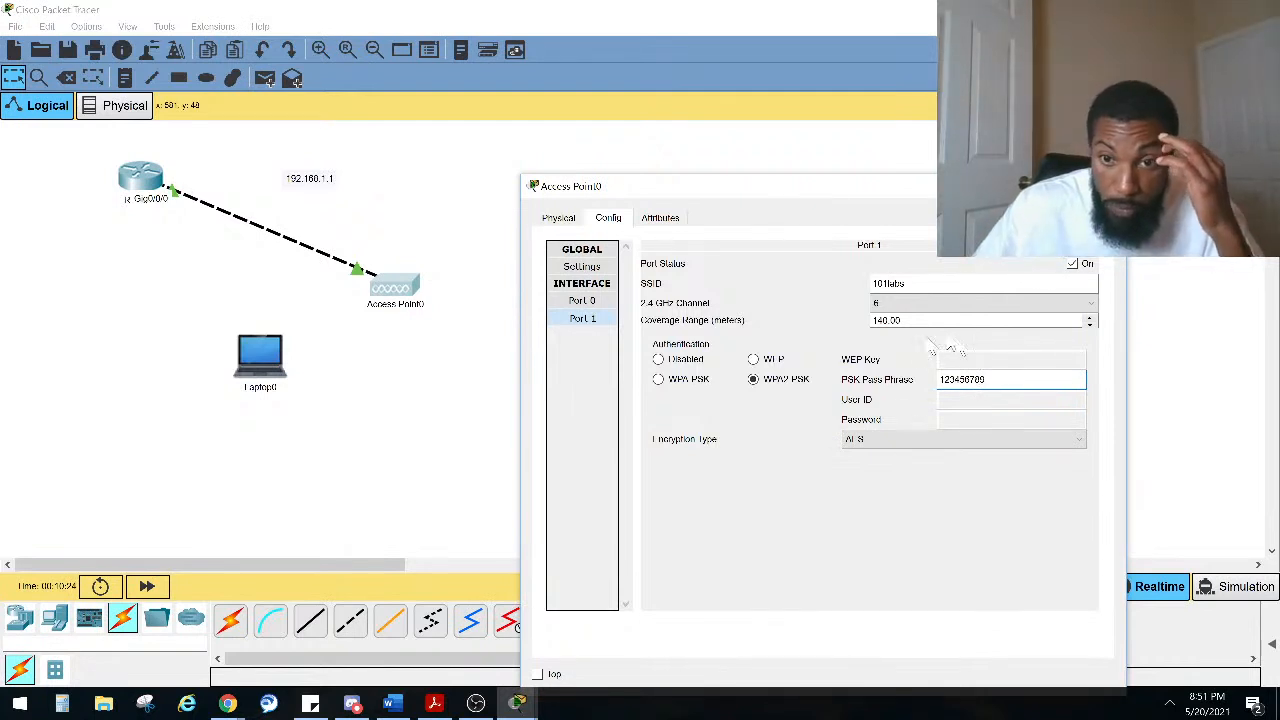
Step: Set the access point's encryption type to TKIP
click(886, 440)
click(892, 466)
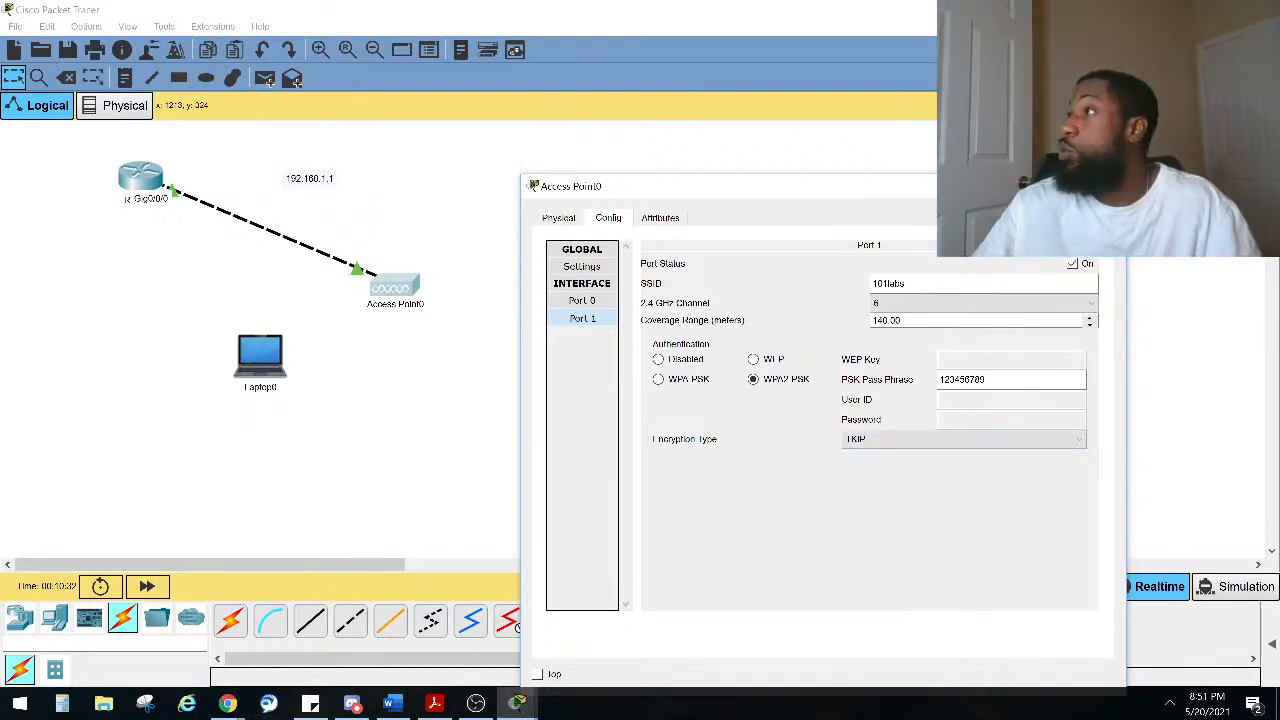
key(alt+Tab)
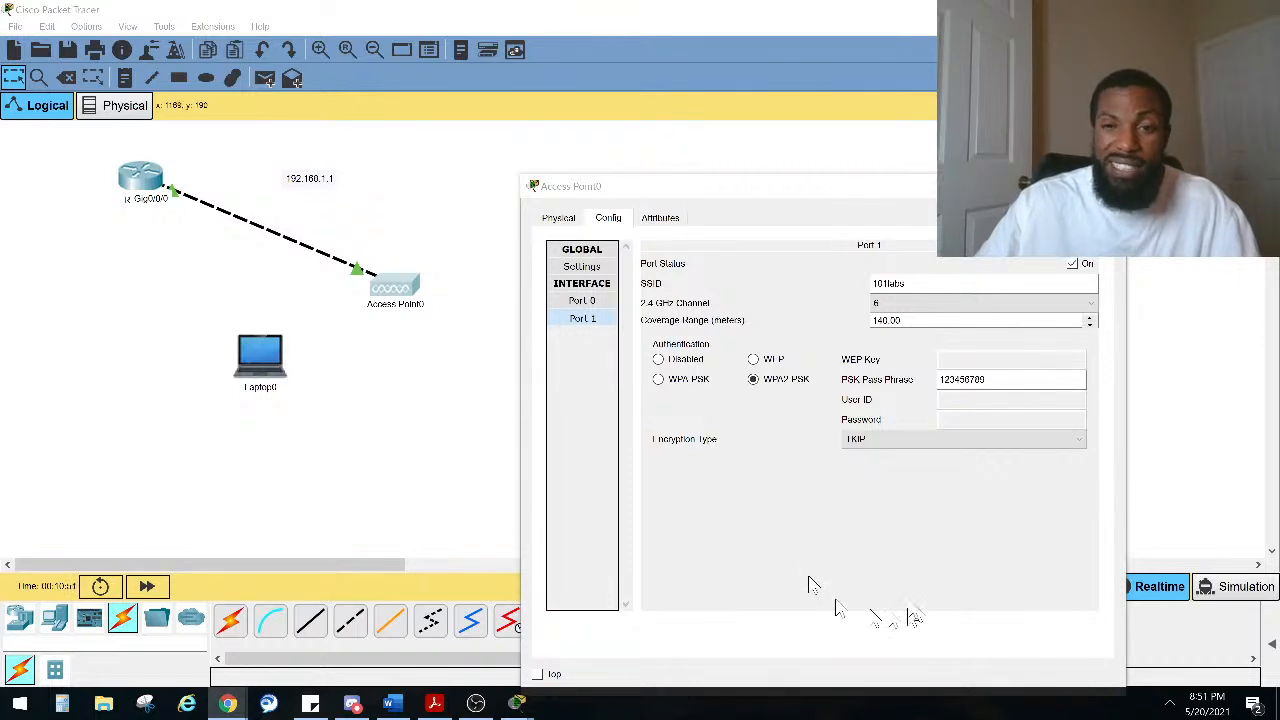
click(872, 445)
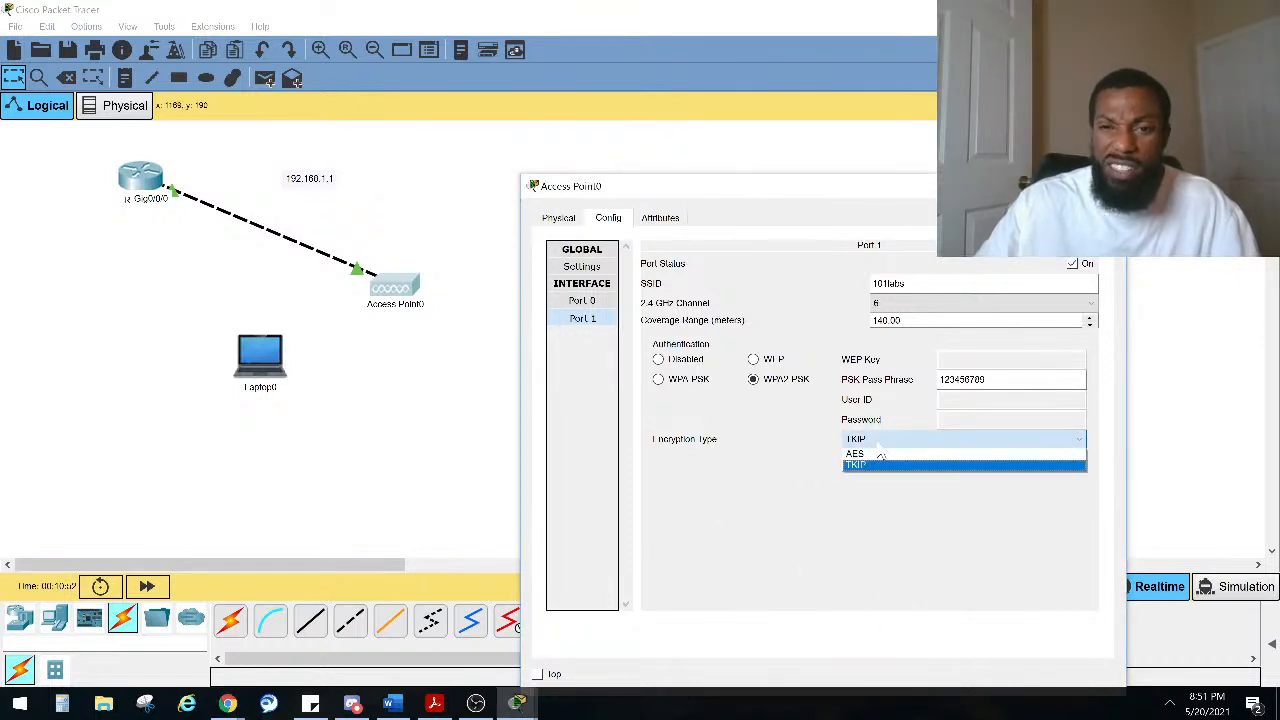
click(879, 450)
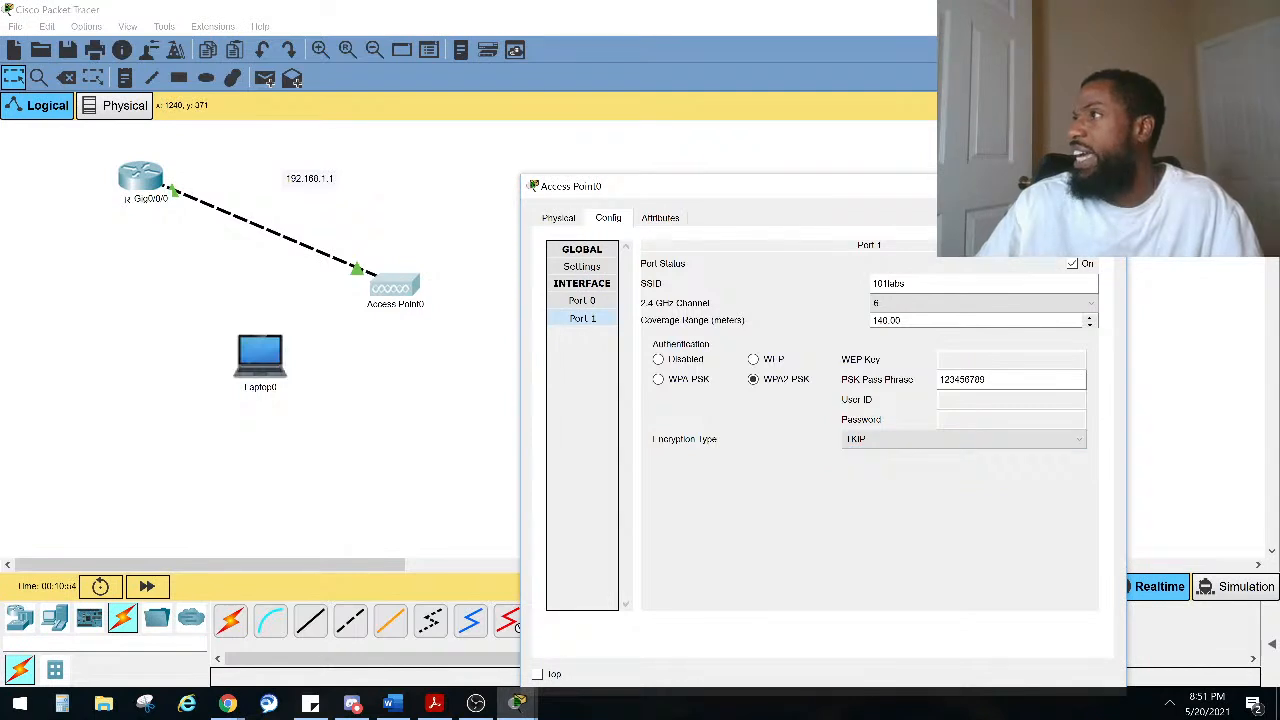
key(alt+Tab)
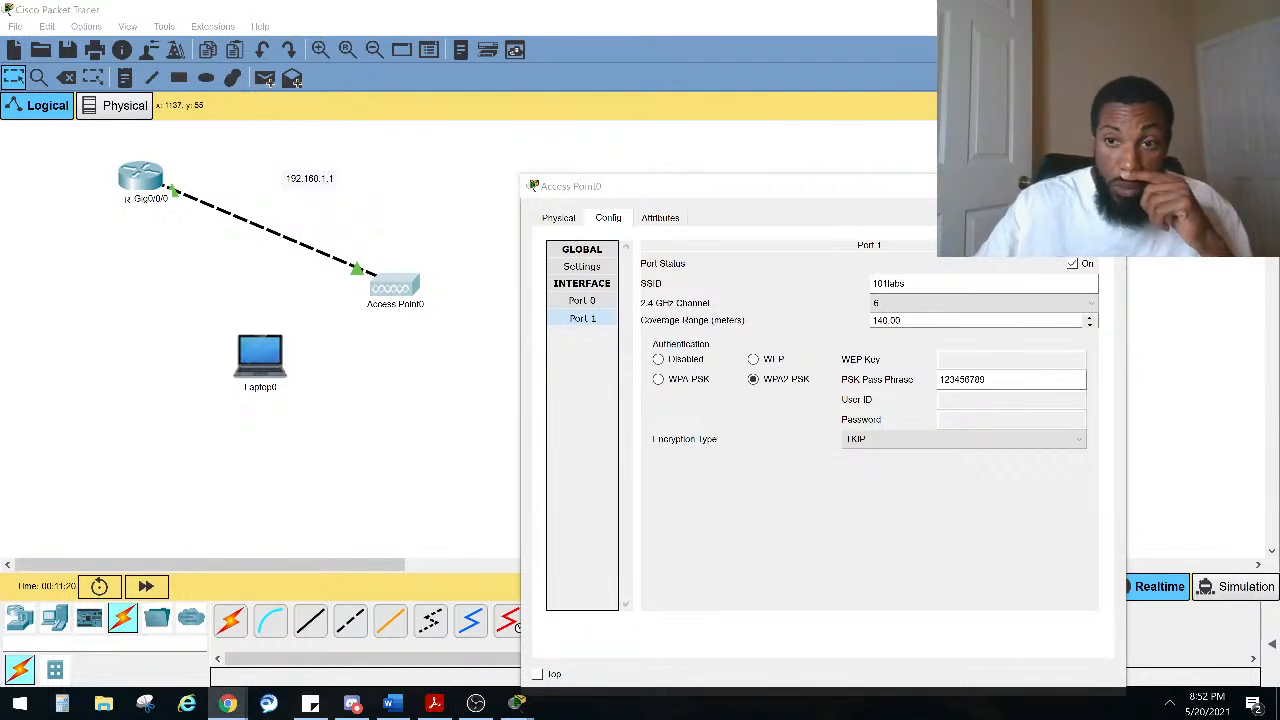
Step: Close the access point window and open the laptop's global and FastEthernet0 interface settings
click(1103, 186)
click(277, 362)
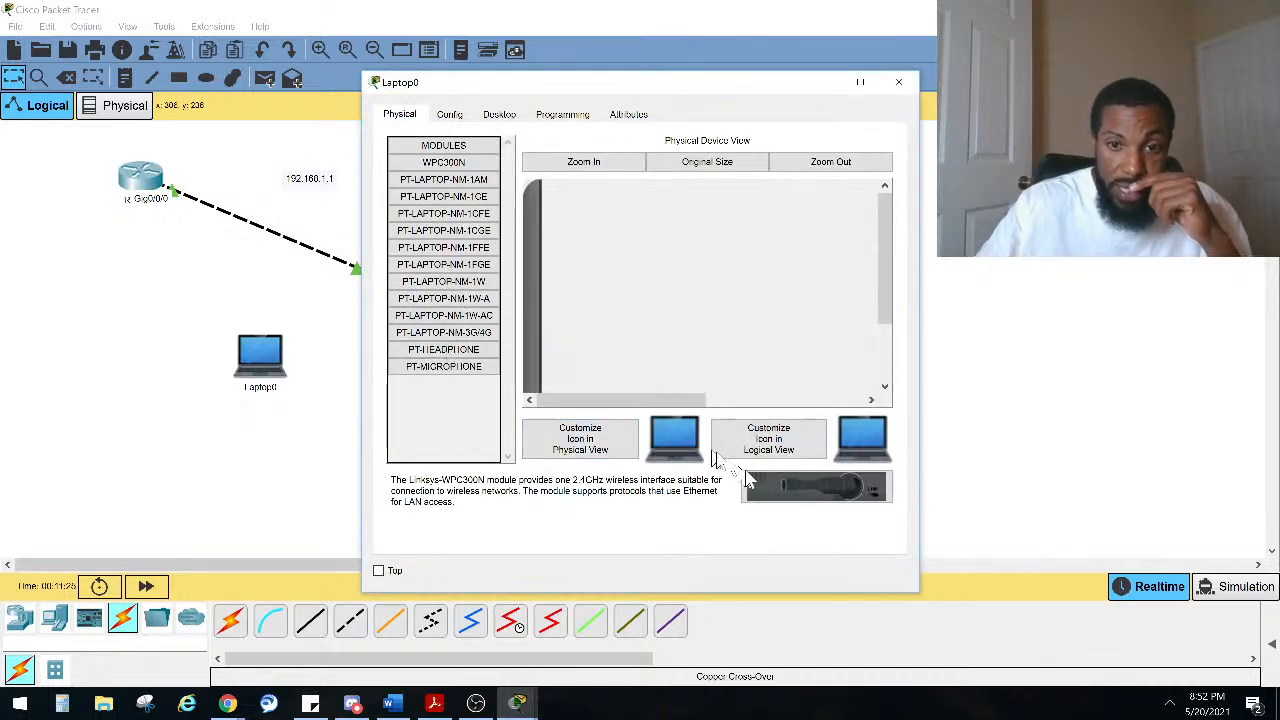
click(449, 116)
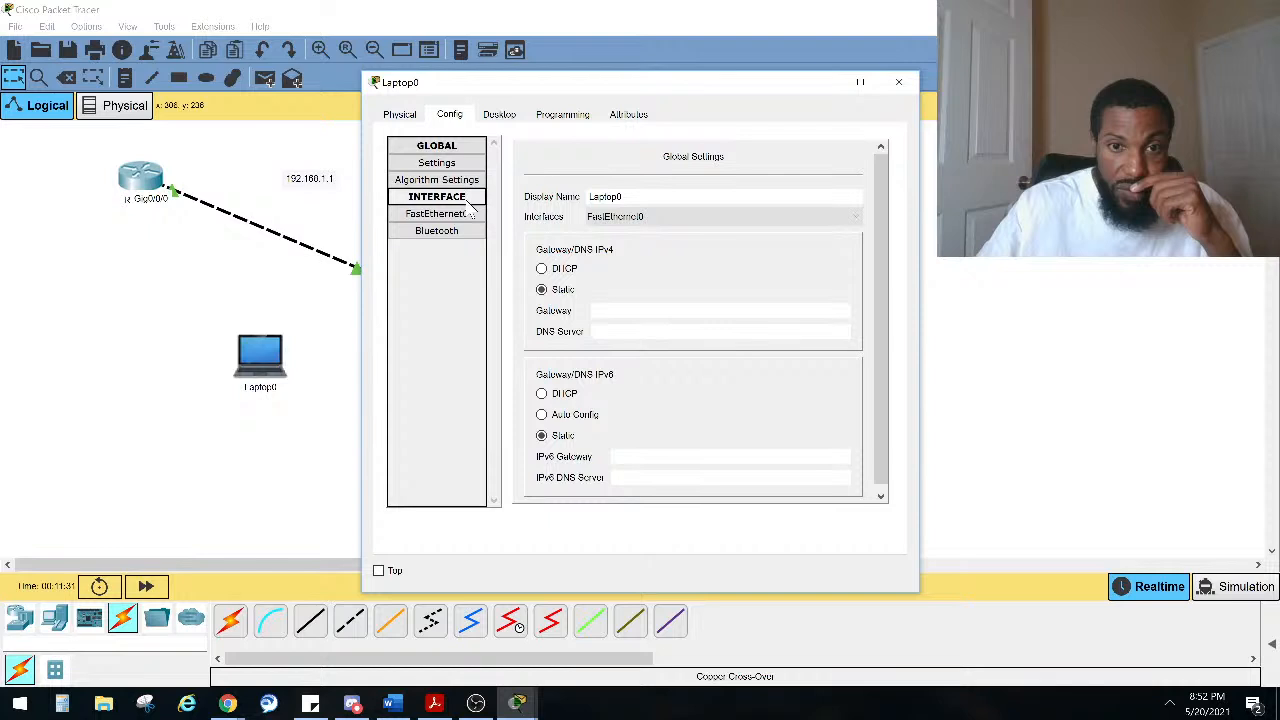
click(660, 222)
click(643, 217)
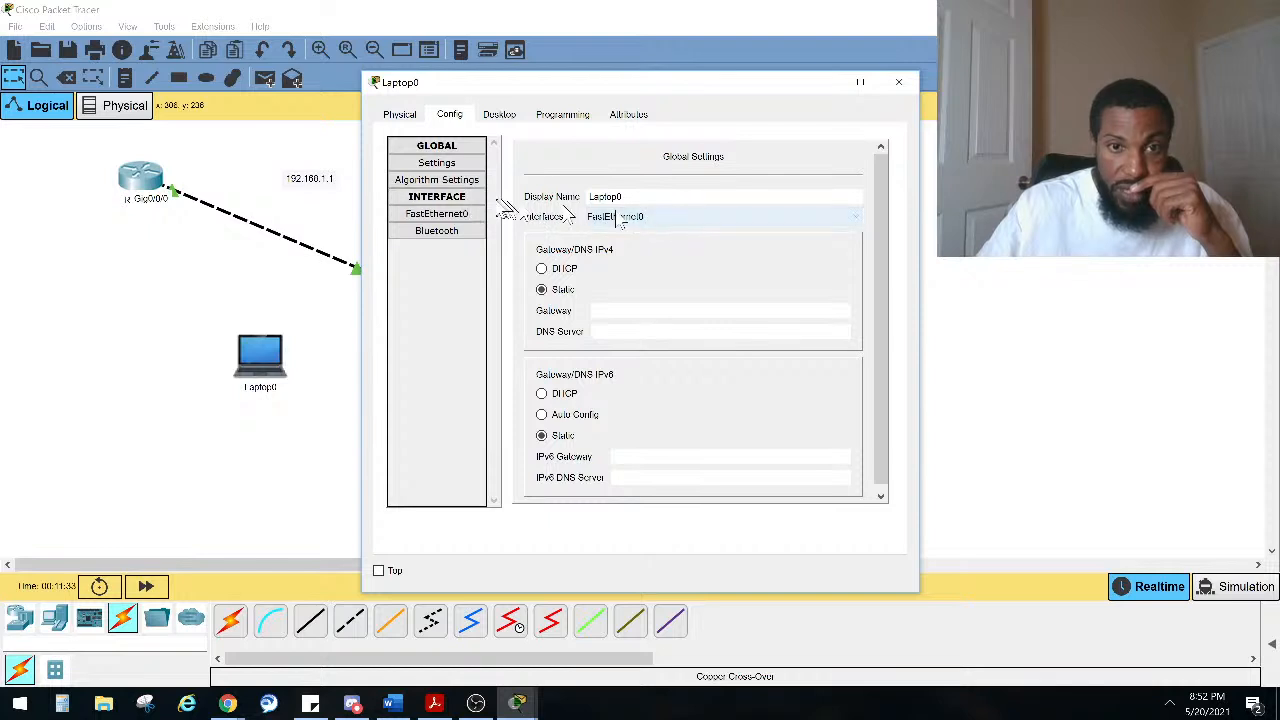
click(436, 214)
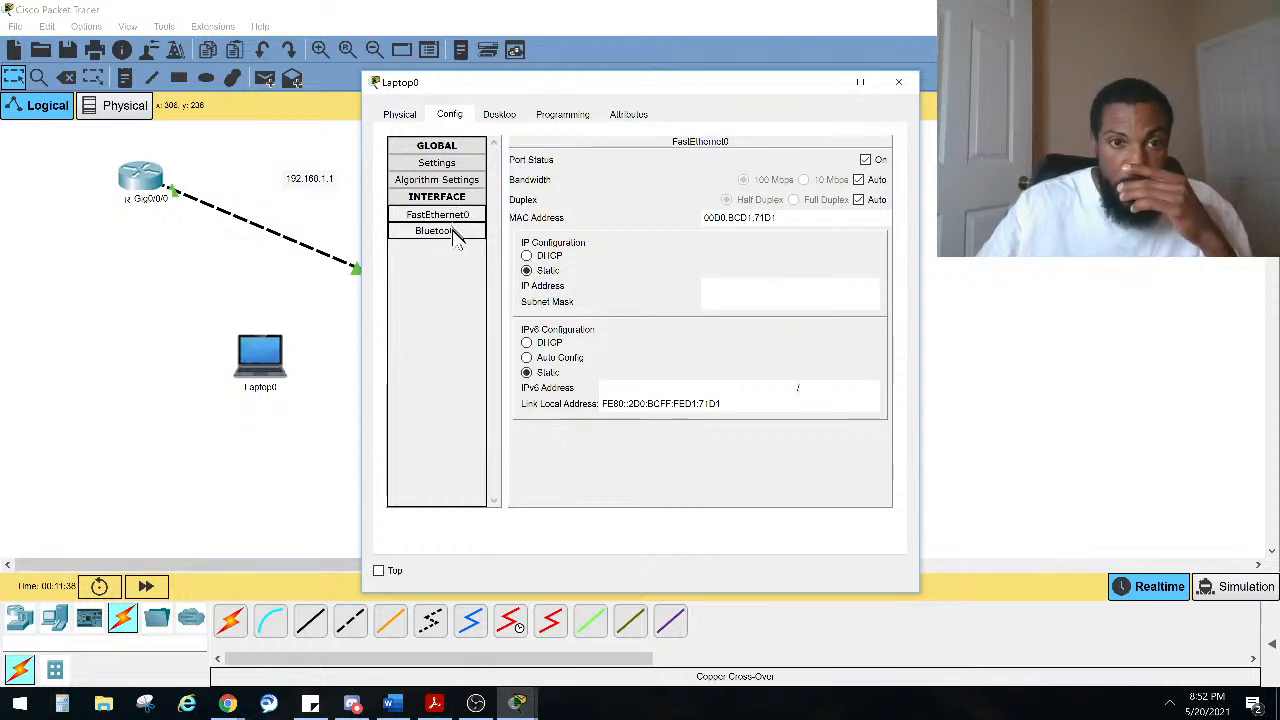
Step: Try to open the PC Wireless utility on the laptop's desktop
click(406, 114)
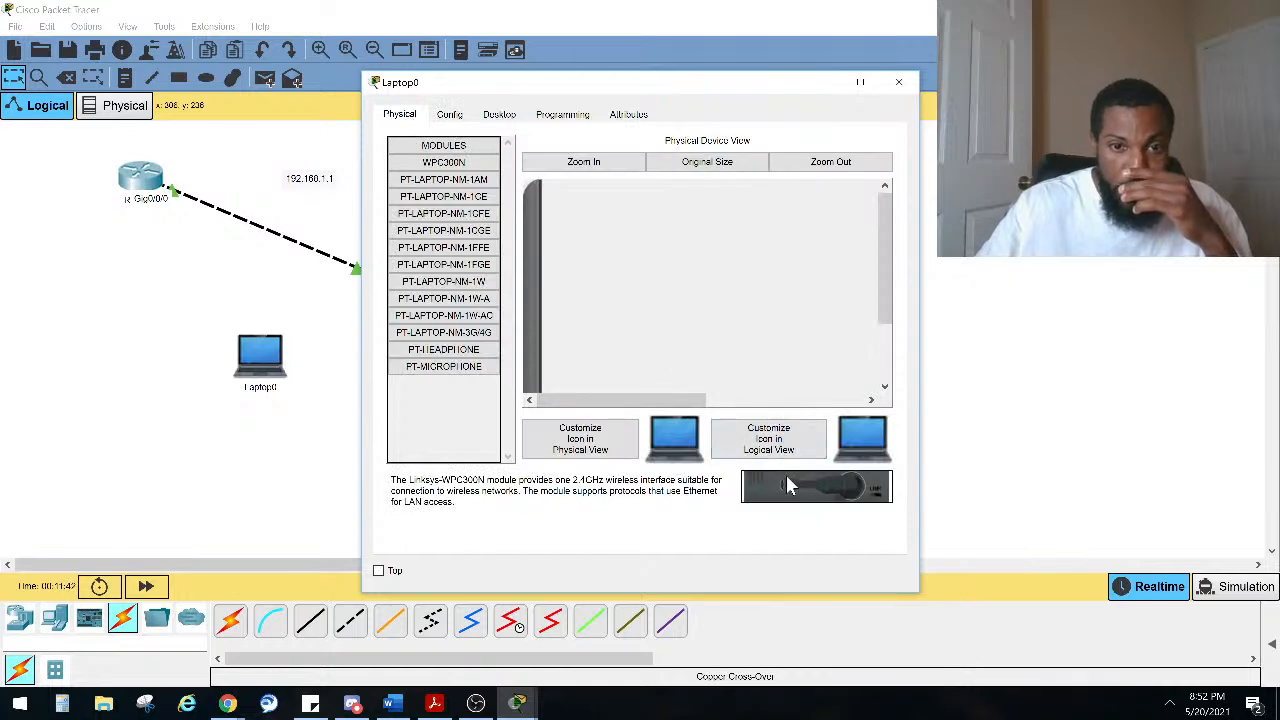
click(499, 114)
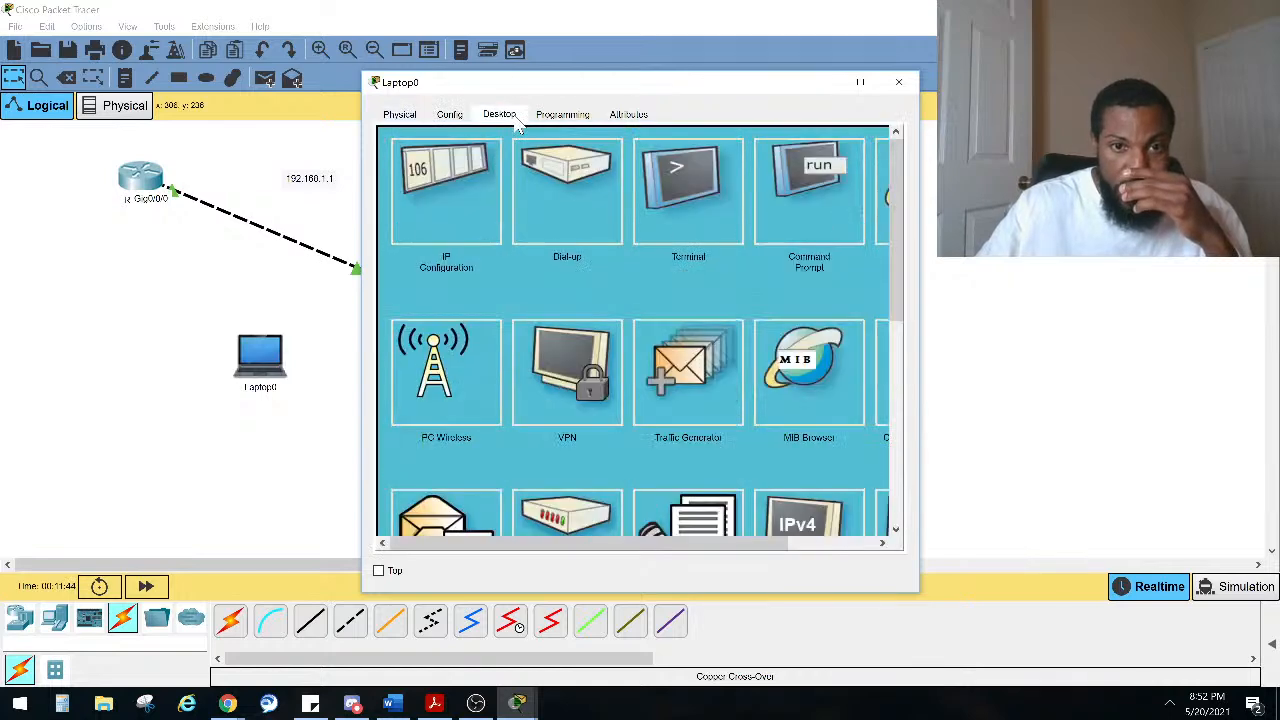
click(460, 400)
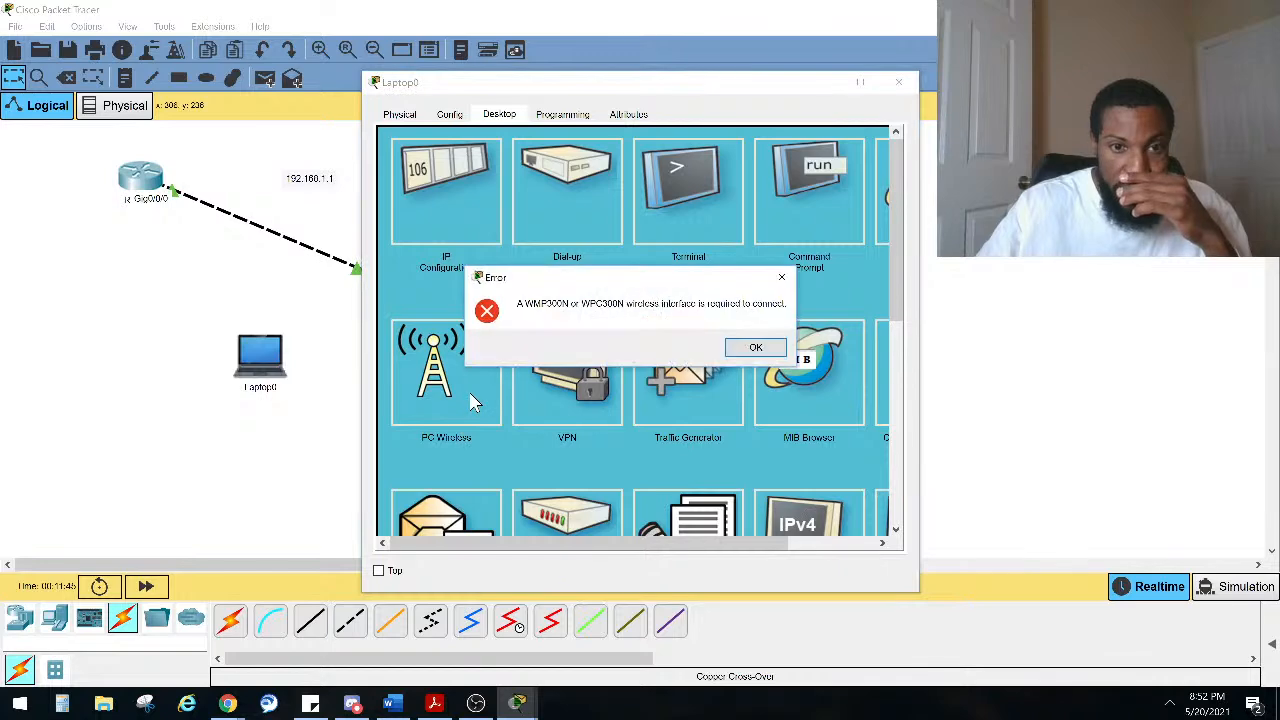
click(752, 347)
scroll(700, 358, down, 2)
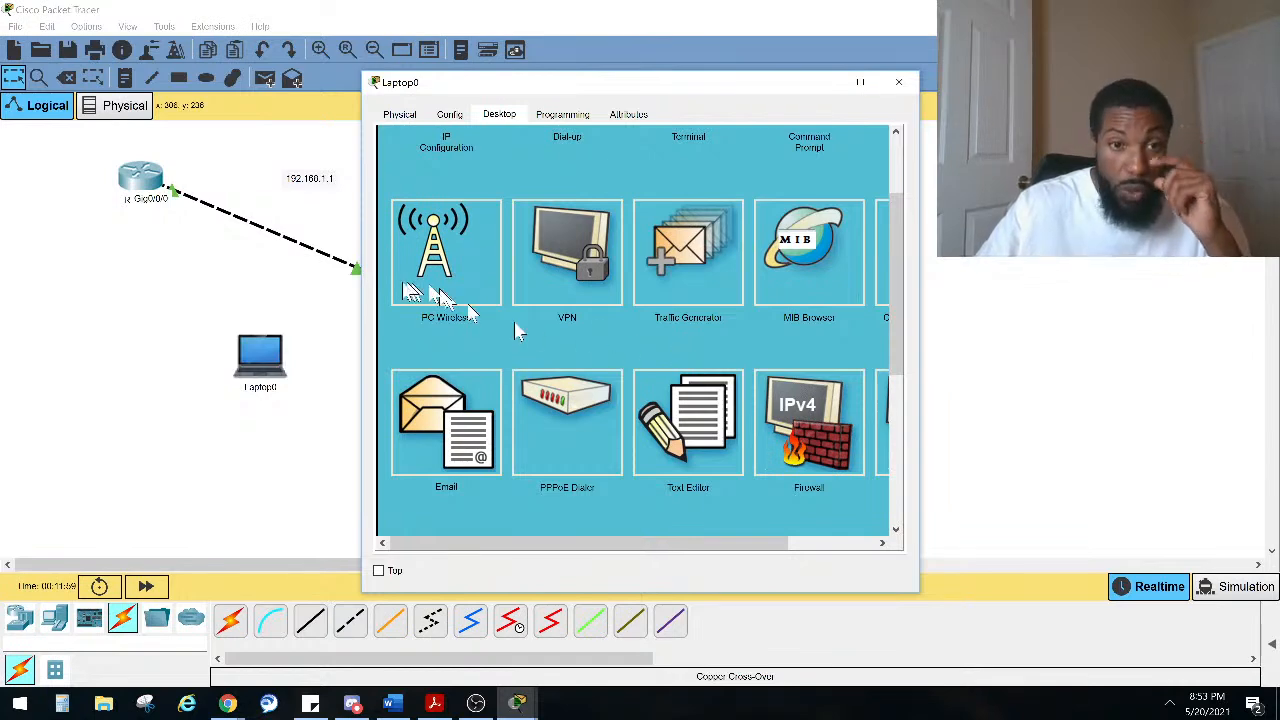
click(449, 114)
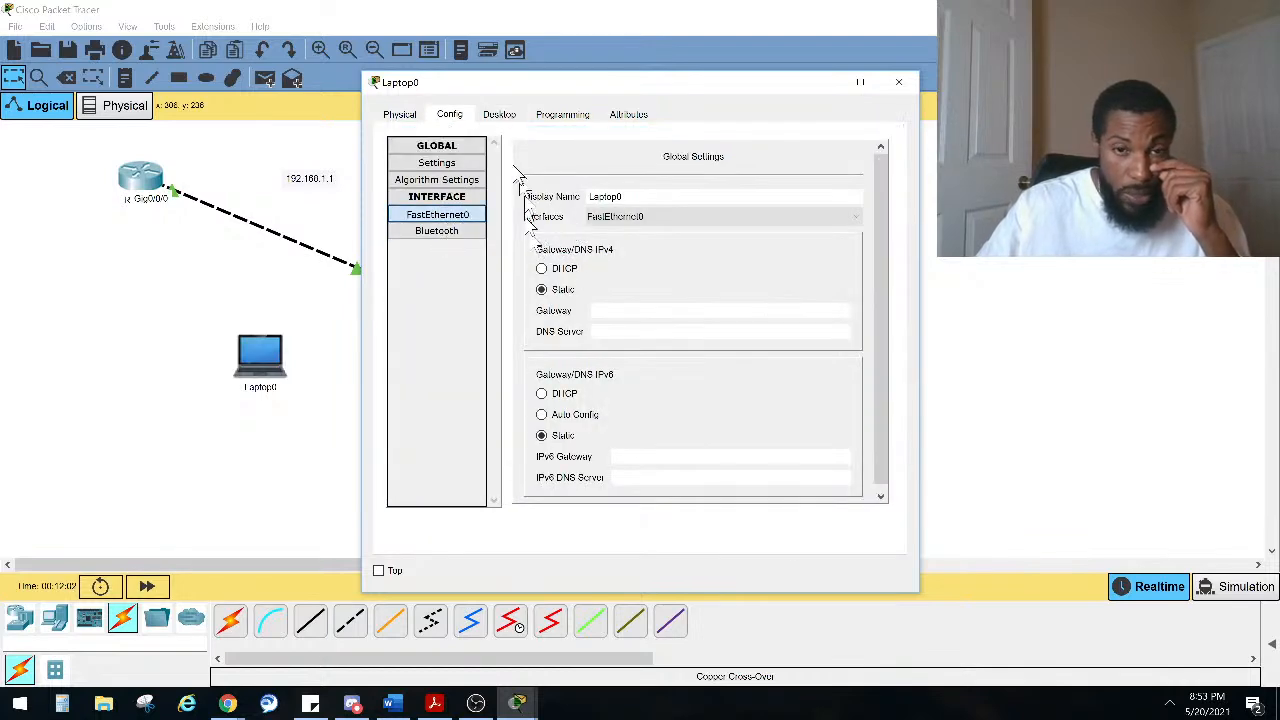
click(500, 116)
click(449, 114)
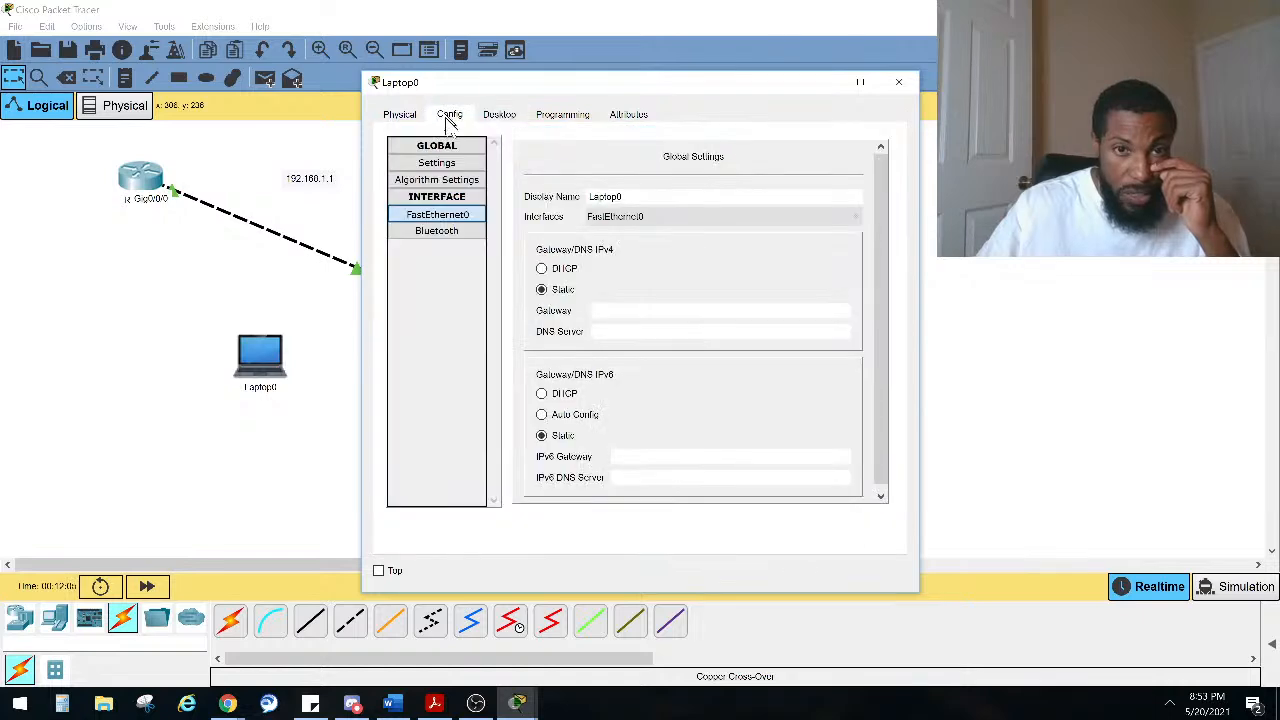
Step: Replace the laptop's wired network module with the WPC300N wireless module
click(400, 115)
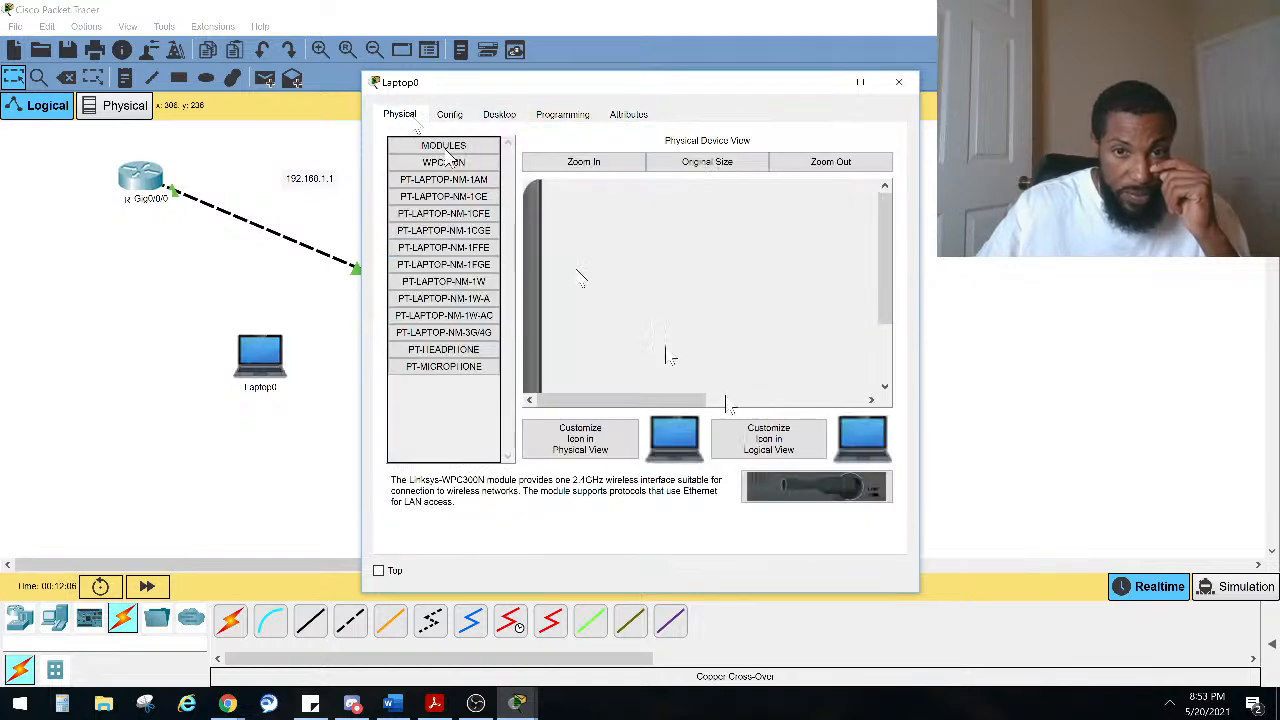
scroll(771, 320, down, 3)
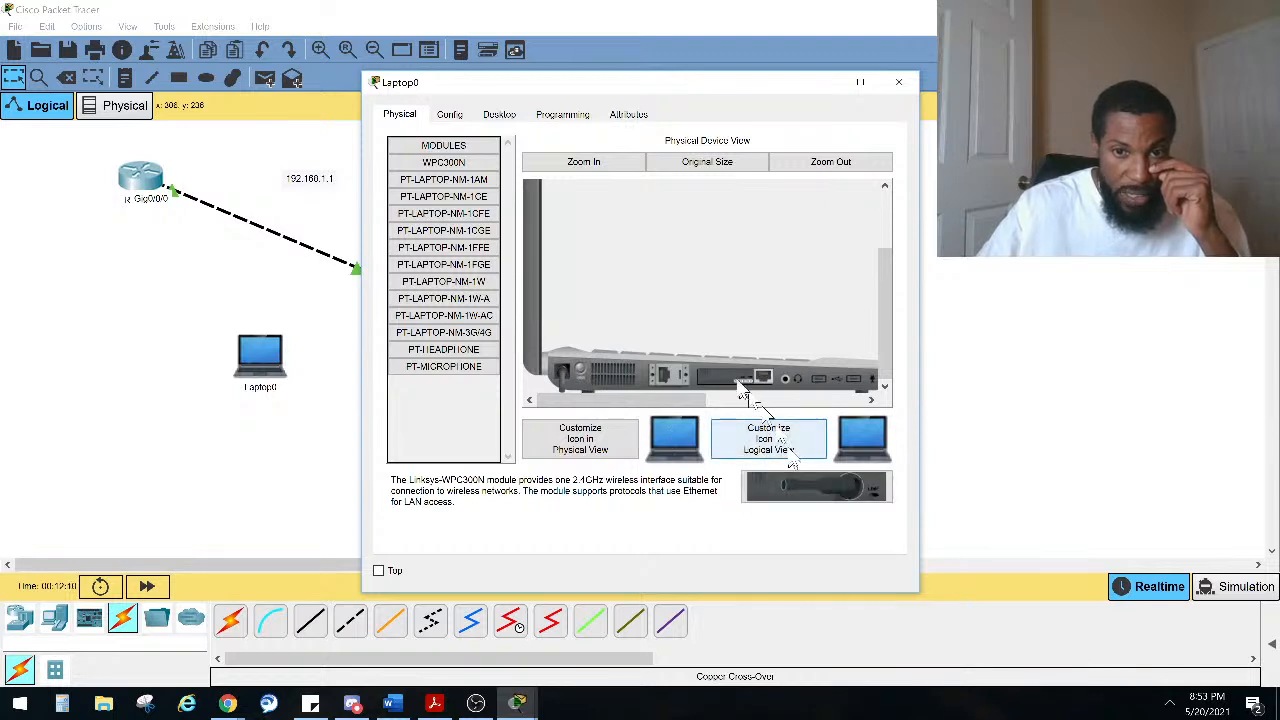
drag(750, 380, 440, 426)
drag(838, 484, 745, 378)
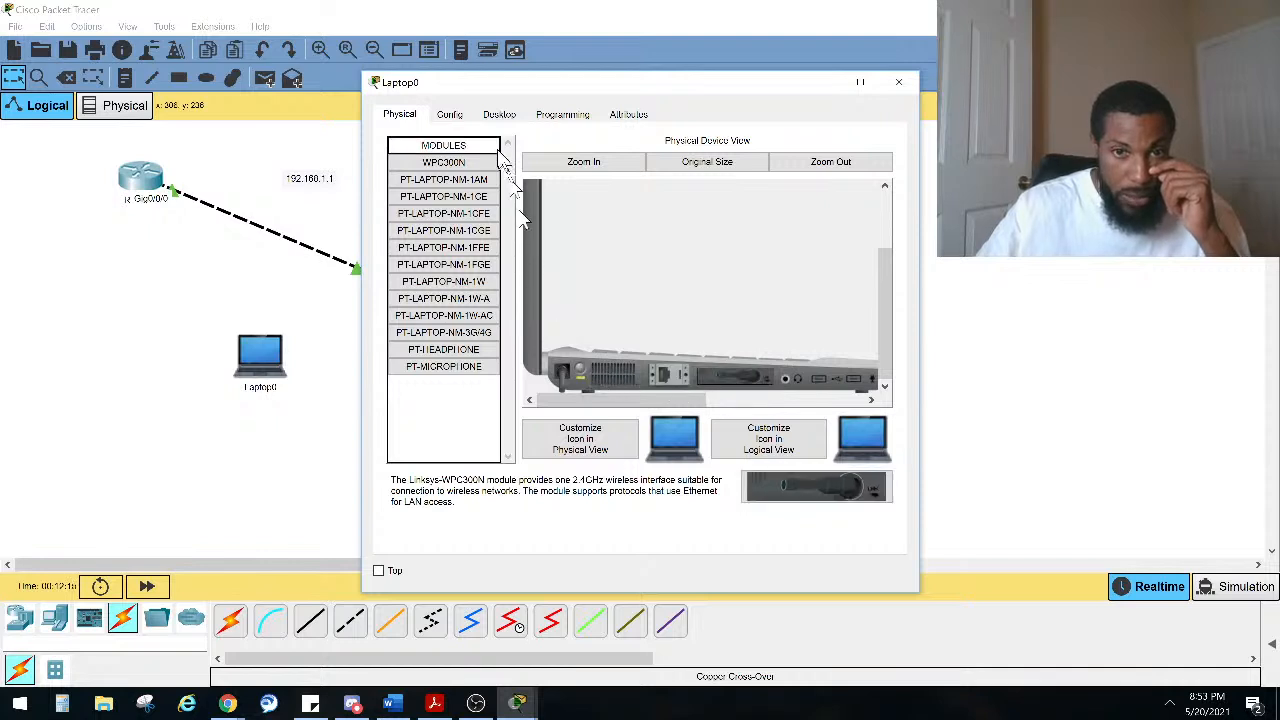
Step: Set the laptop's Wireless0 interface SSID to 101lab
click(498, 114)
click(448, 116)
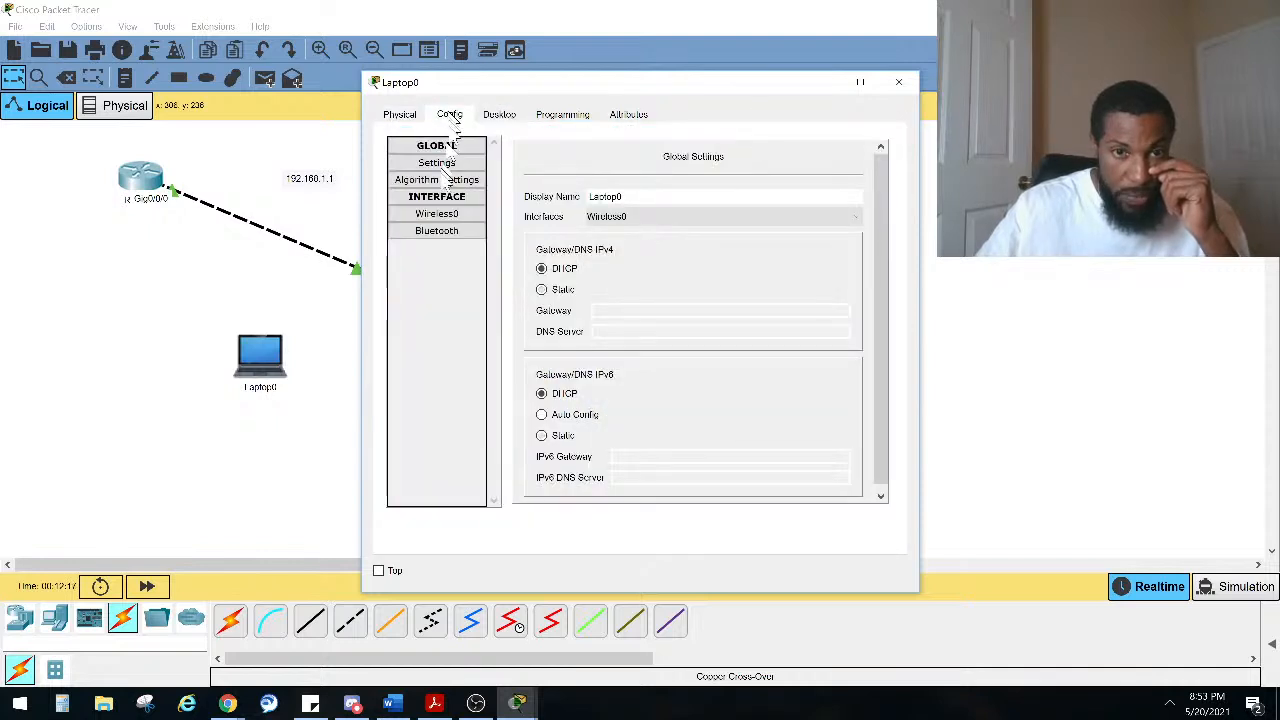
click(448, 216)
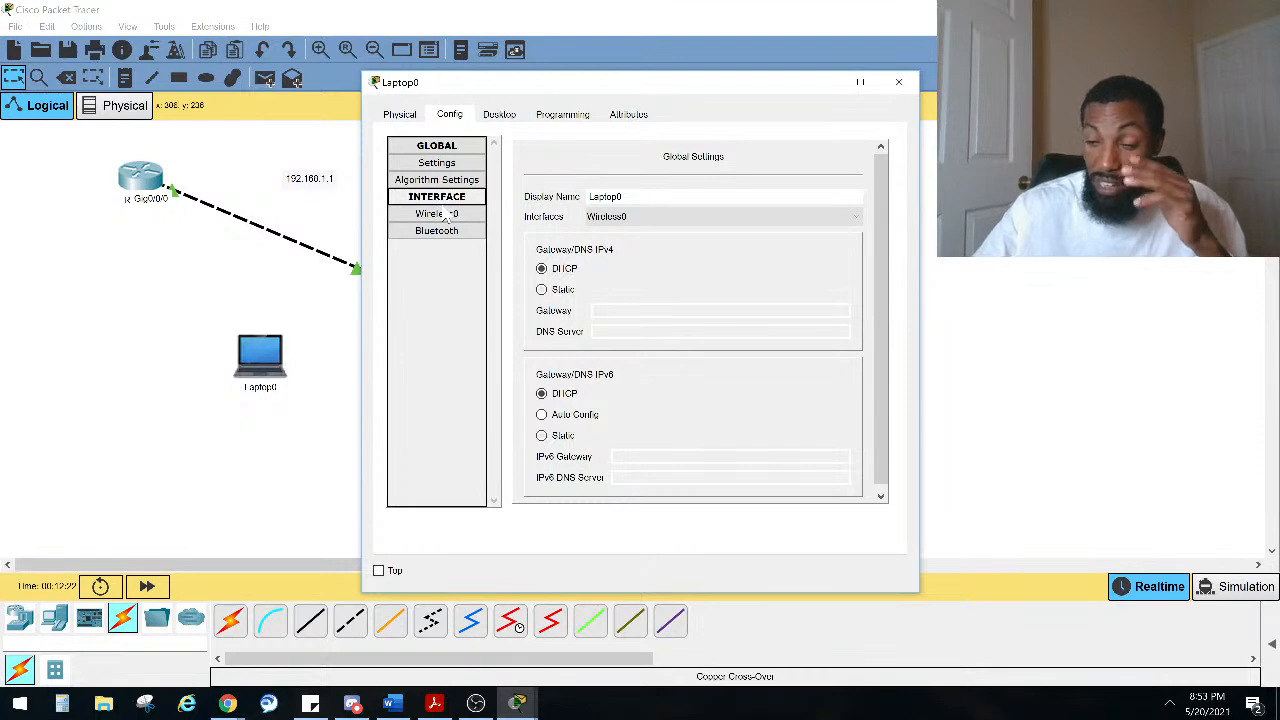
click(446, 214)
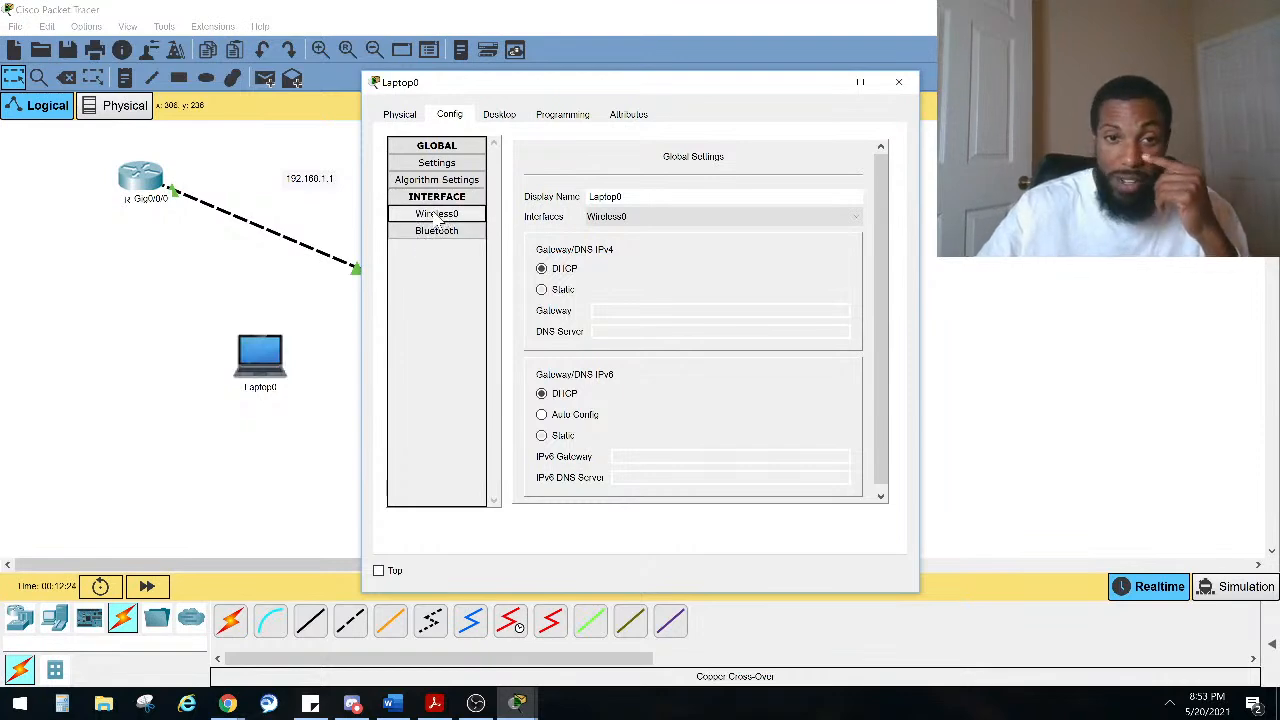
click(438, 217)
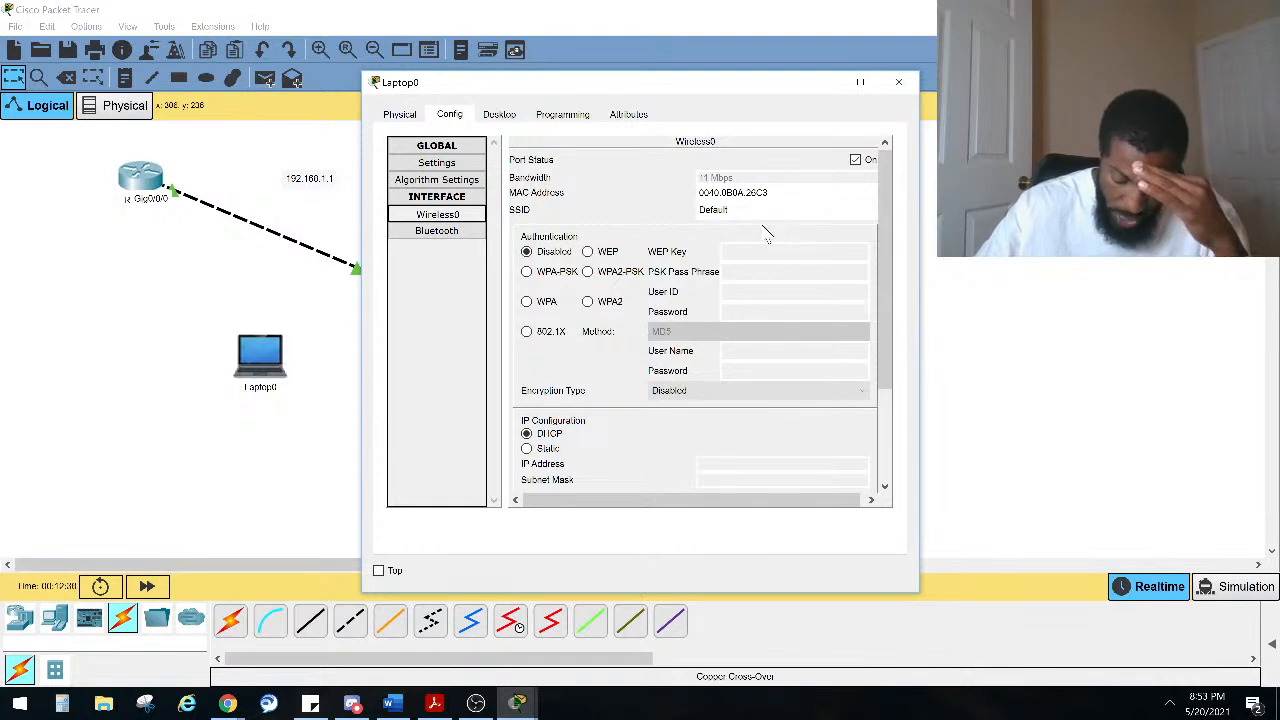
double_click(790, 215)
text(101)
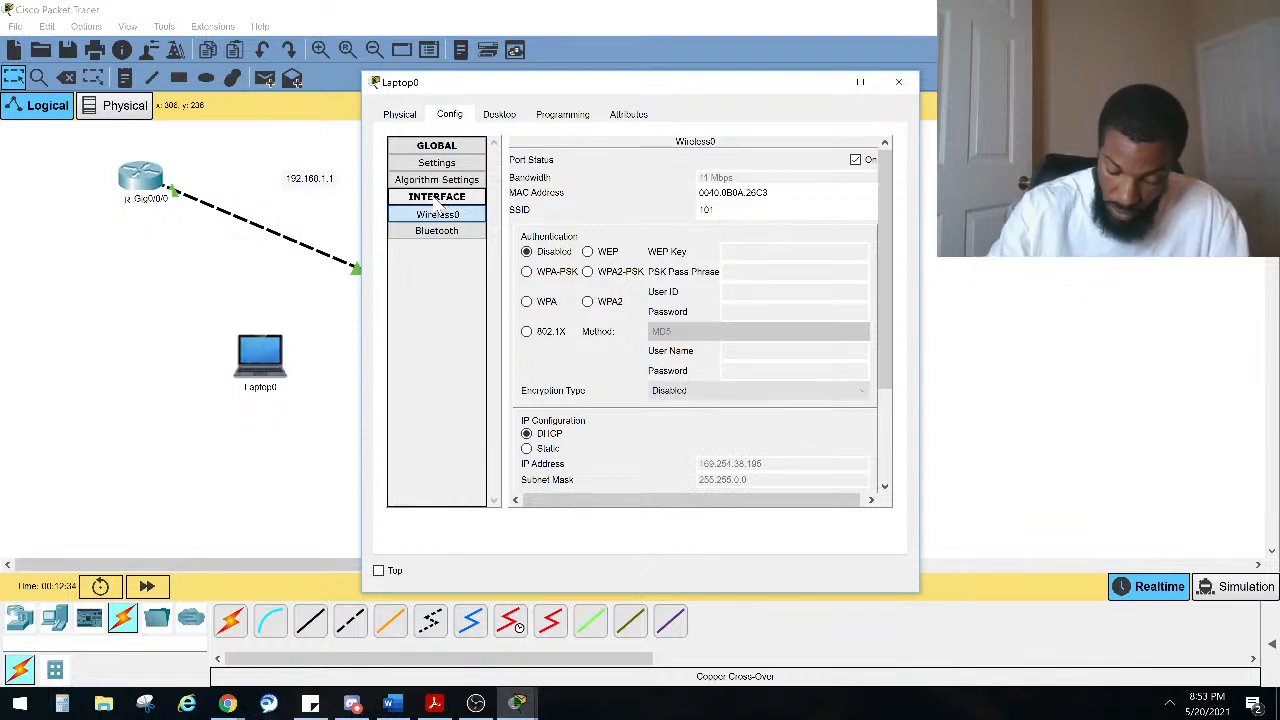
text(0ab)
click(470, 215)
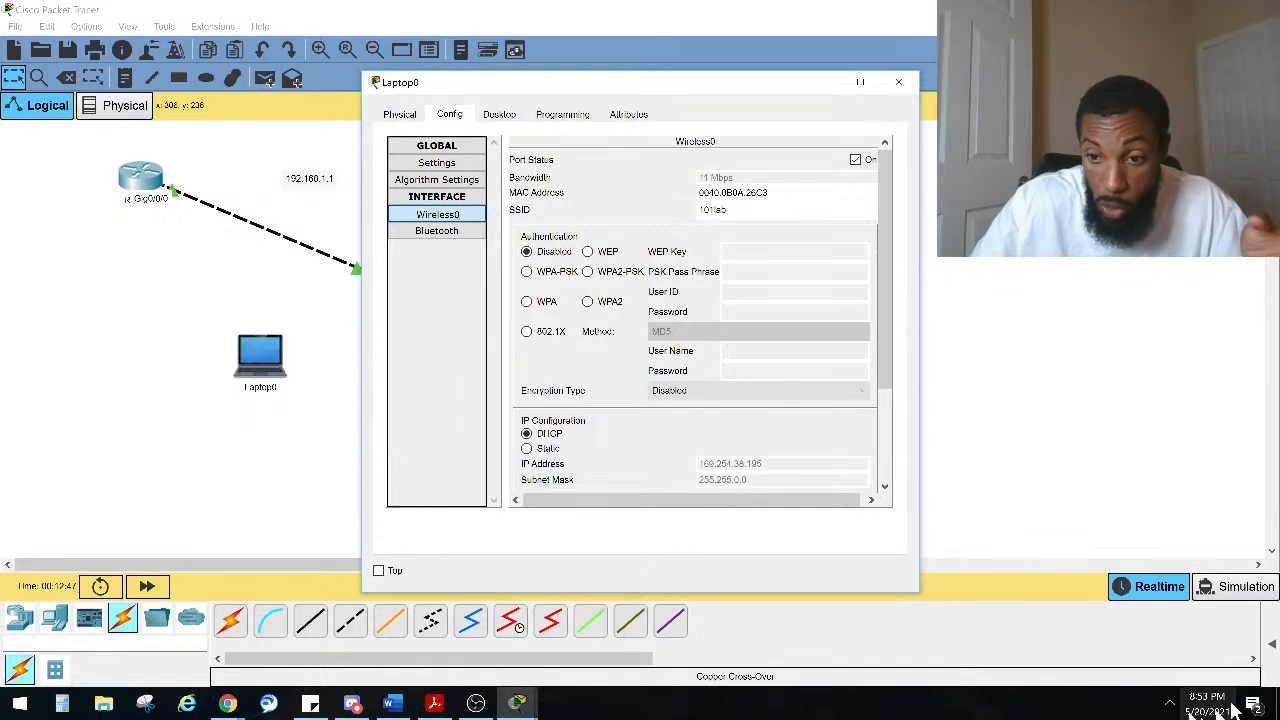
Step: Open the computer's Wi-Fi network list to show nearby secured networks, then close it
click(1163, 710)
click(1168, 705)
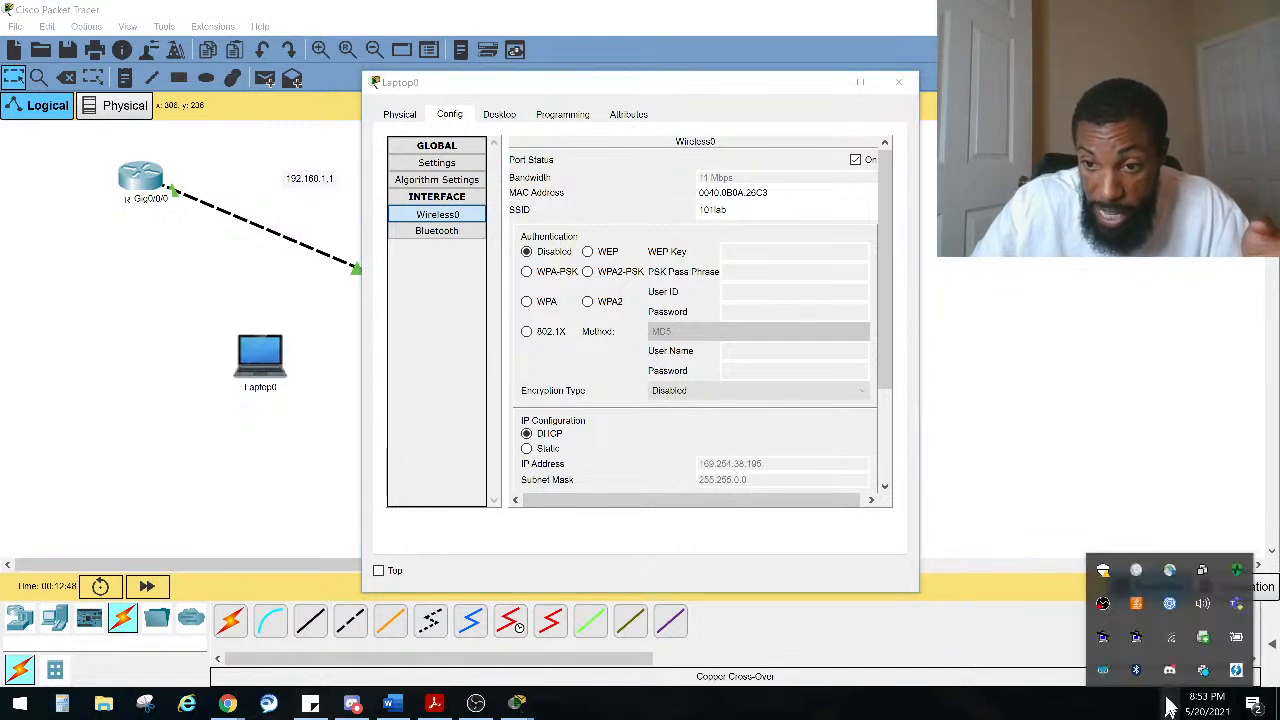
click(1165, 641)
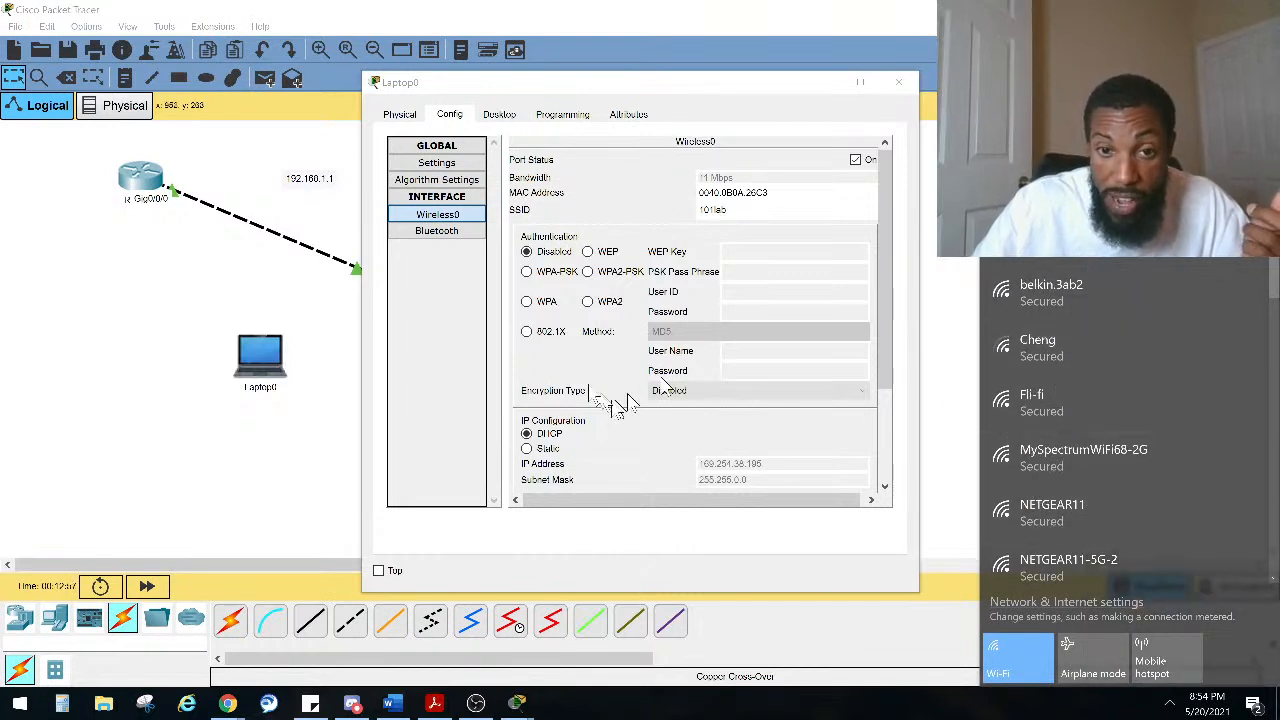
click(543, 373)
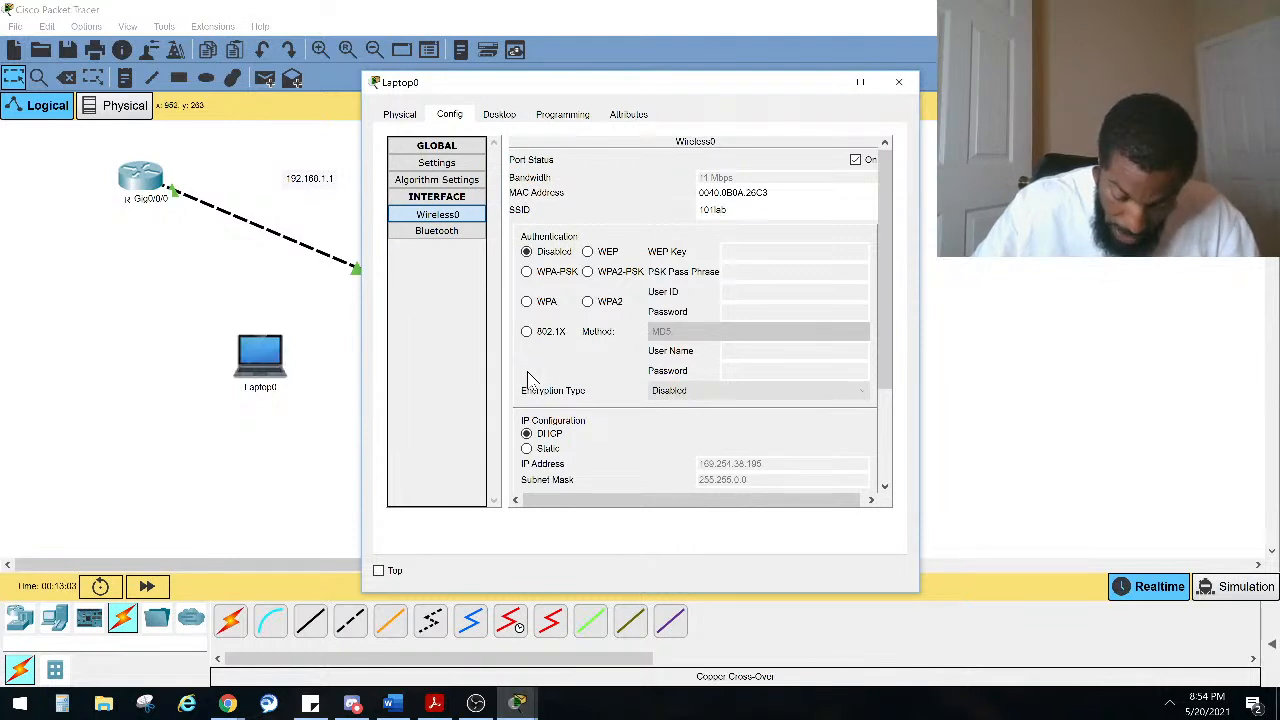
Step: Enable WPA2-PSK on the laptop's wireless interface, enter the pre-shared passphrase, and choose TKIP encryption
click(598, 272)
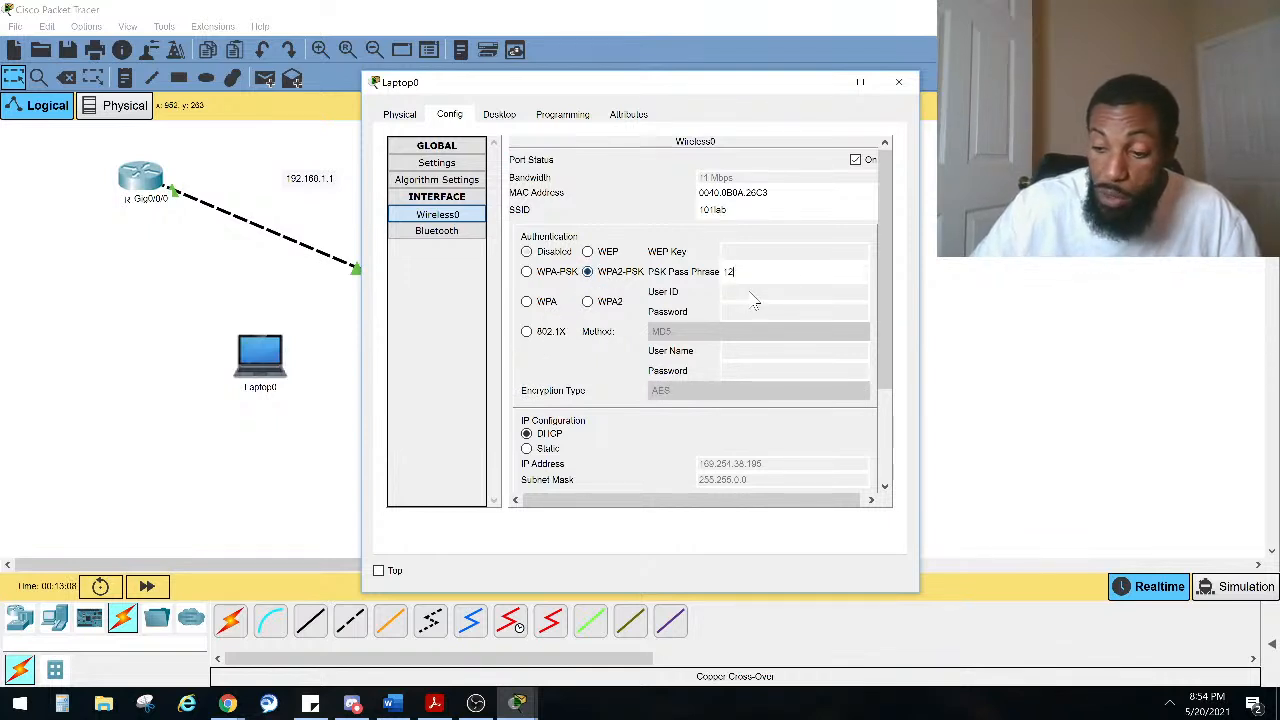
text(123456789)
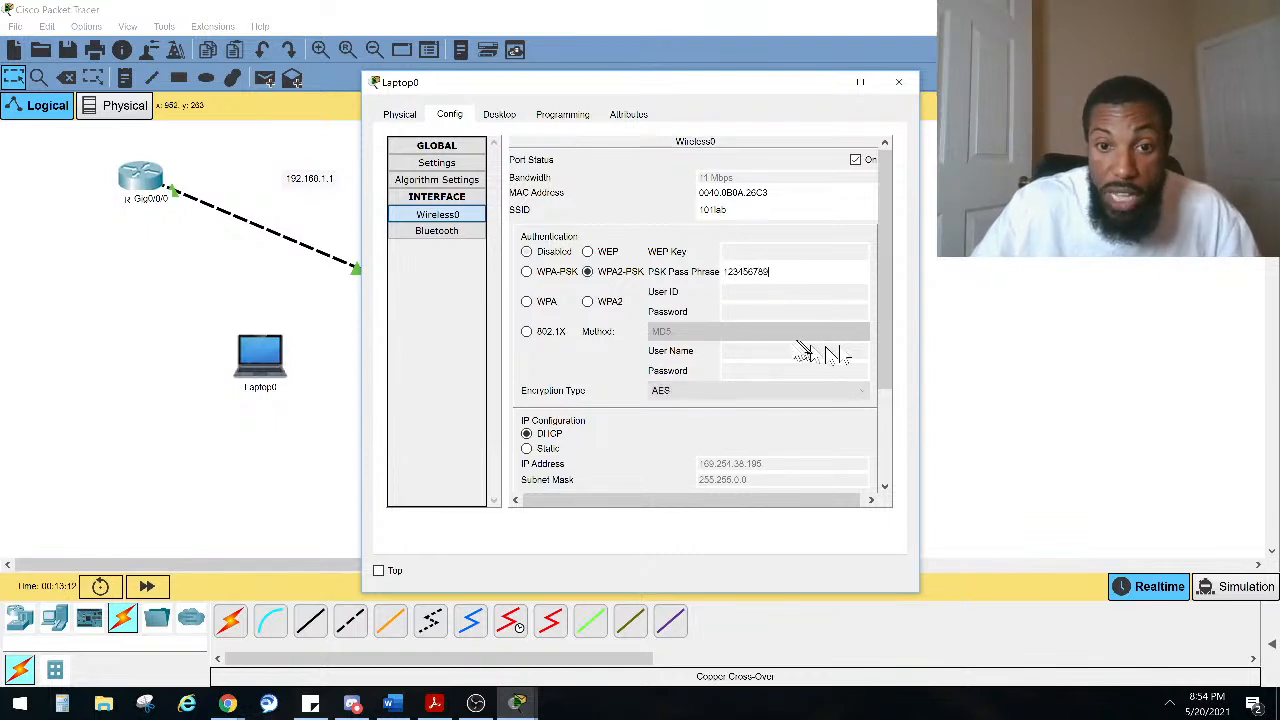
click(757, 390)
click(751, 417)
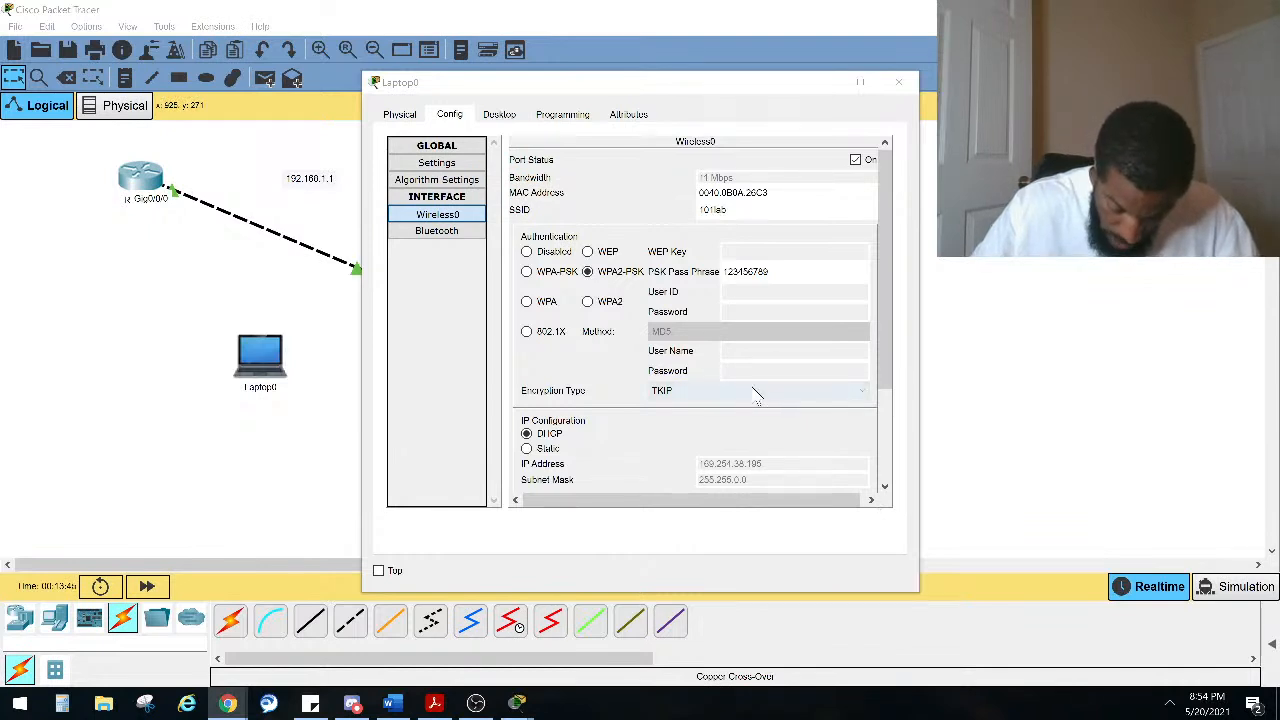
Step: Give the laptop's wireless interface a static IP address of 192.168.1.2
click(546, 448)
scroll(720, 425, down, 2)
click(752, 349)
text(192.168.1)
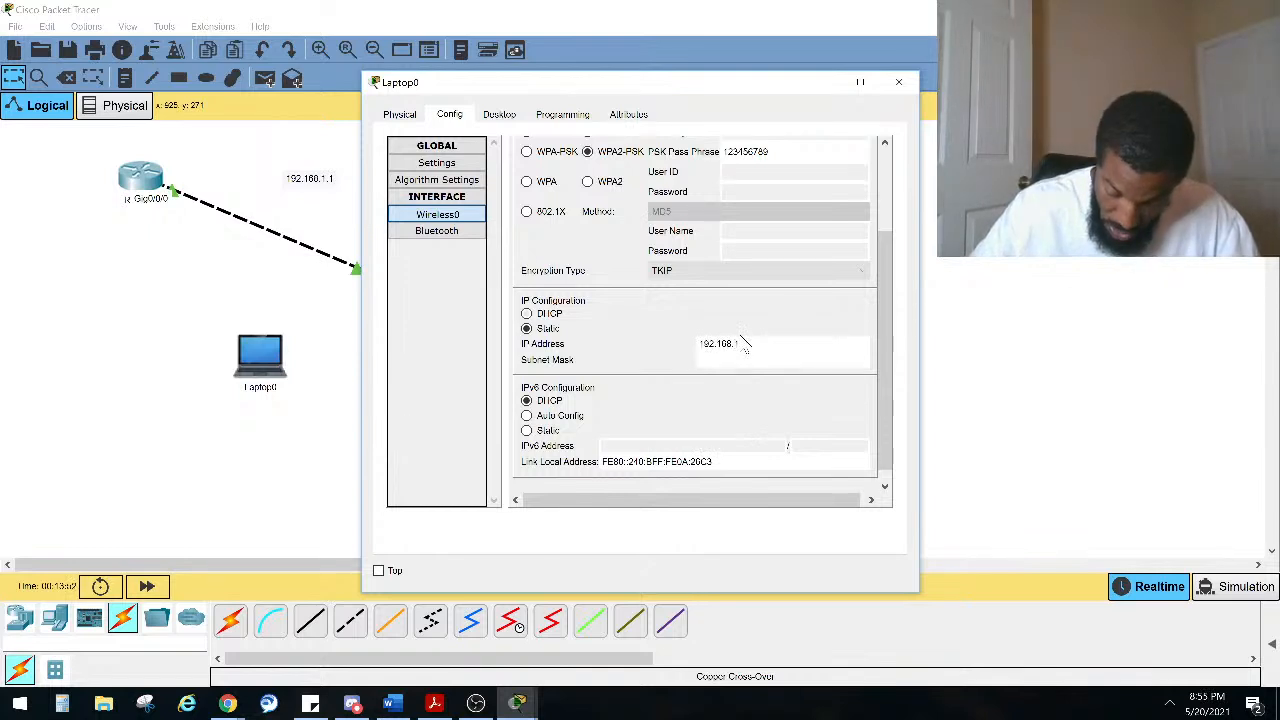
text(.2)
key(Tab)
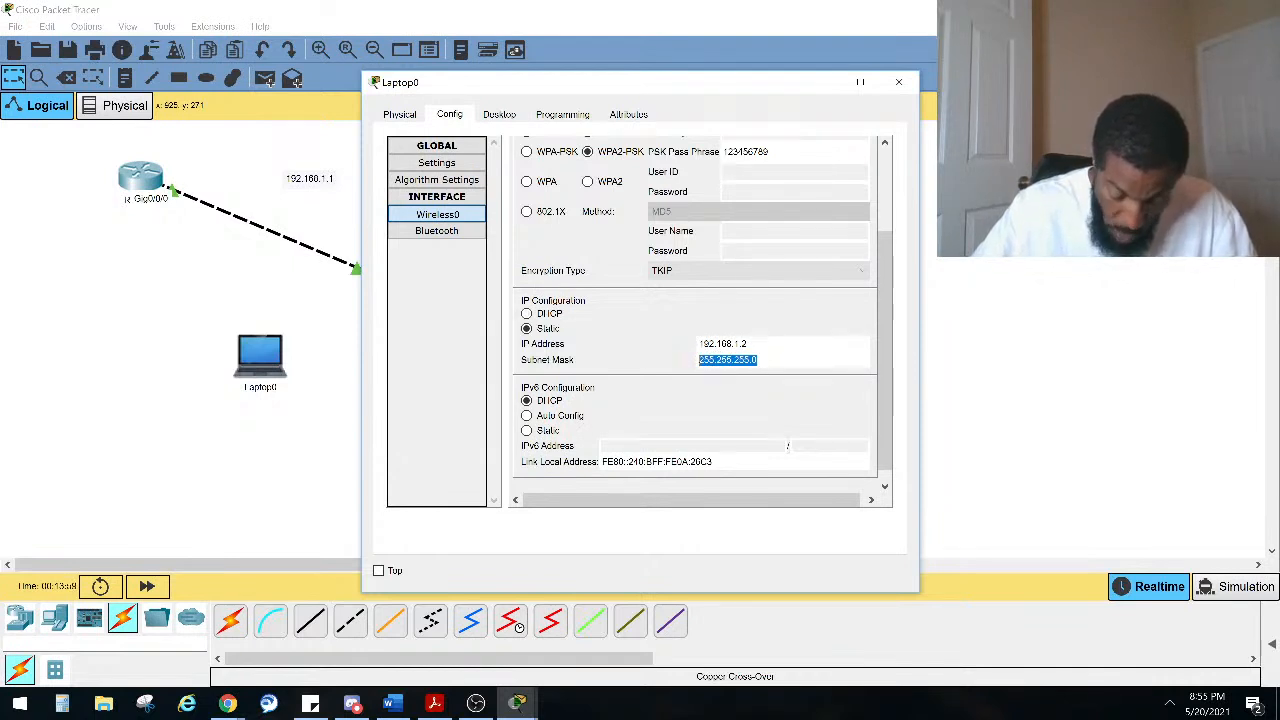
click(658, 360)
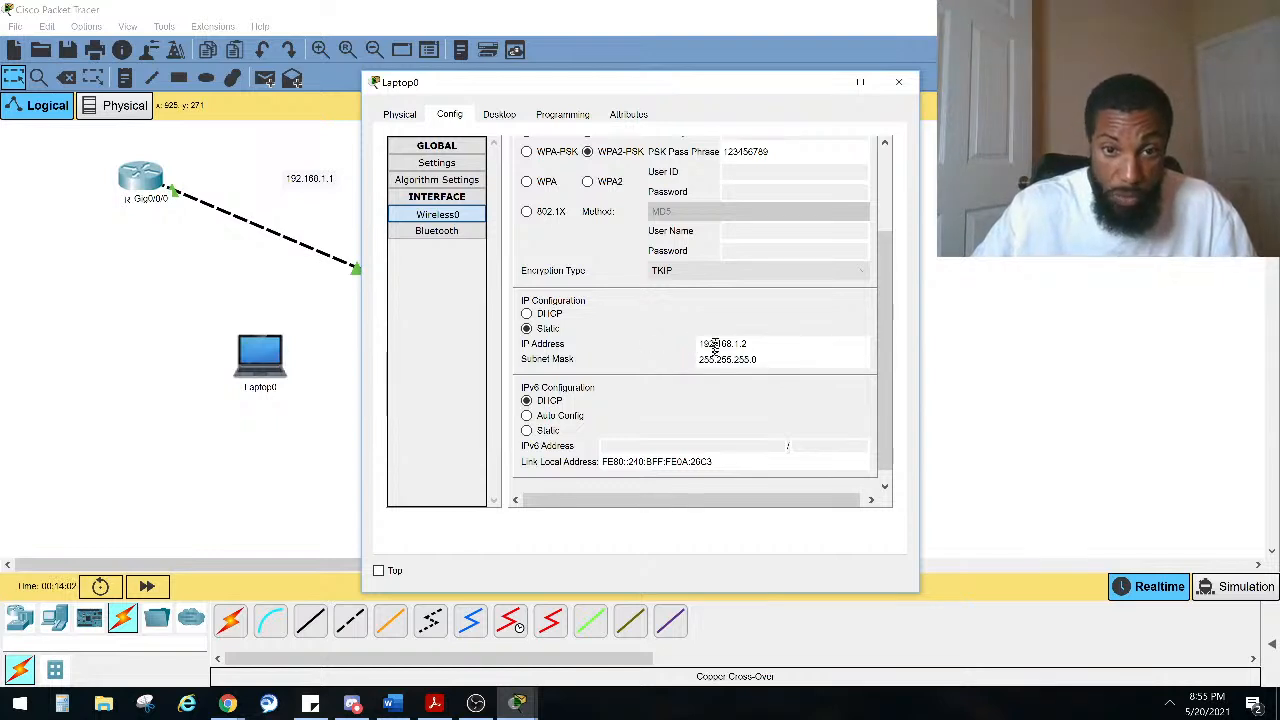
scroll(714, 370, down, 1)
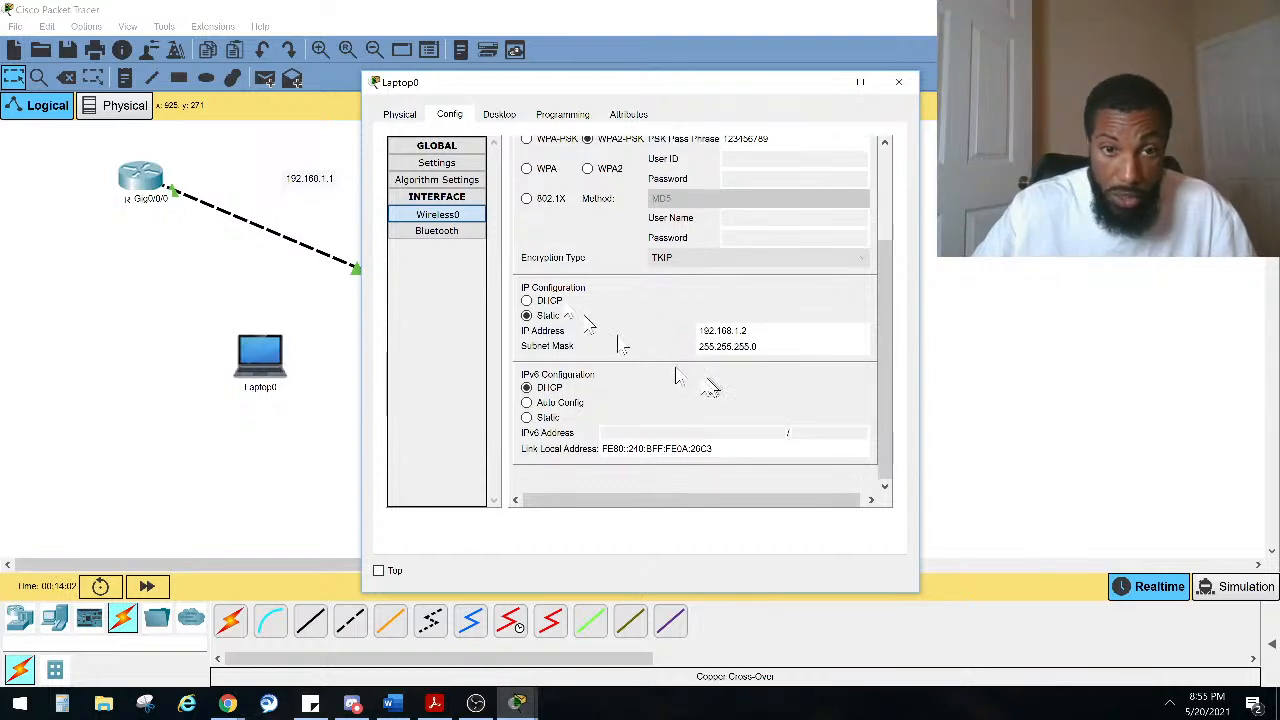
click(462, 219)
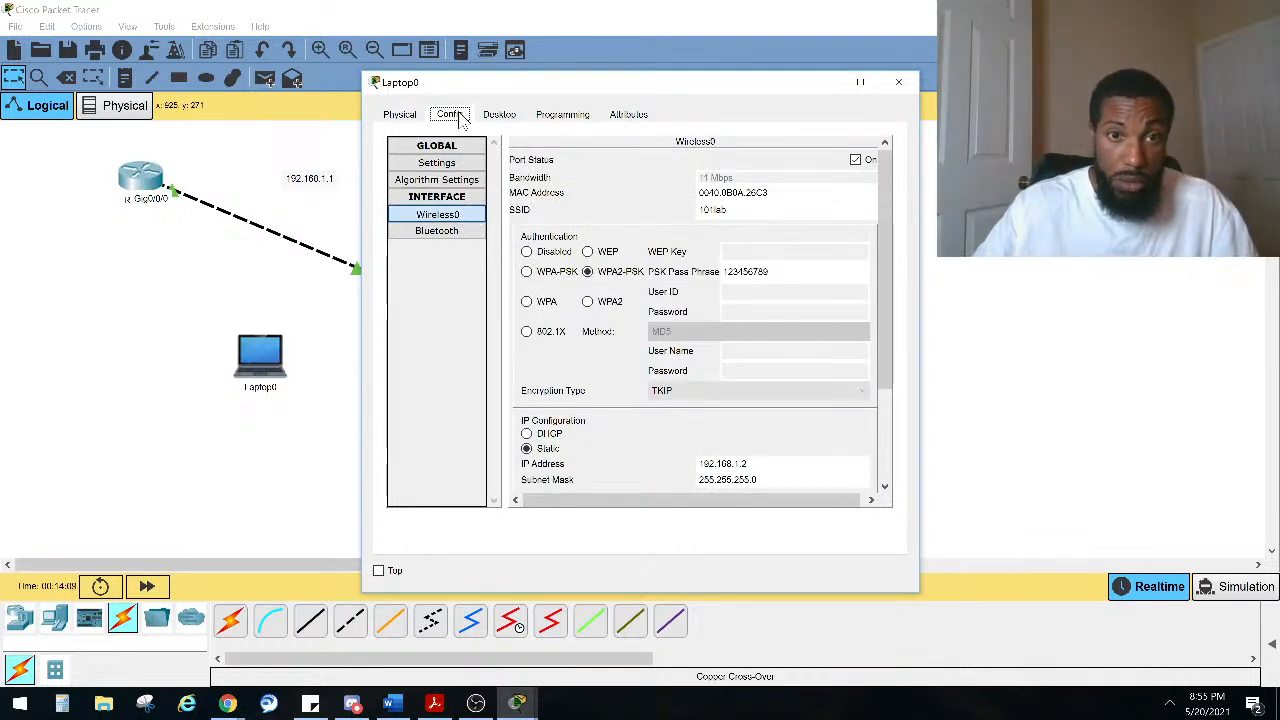
Step: Set the laptop's default gateway to 192.168.1.1 in its IP Configuration, then close the laptop window
click(499, 116)
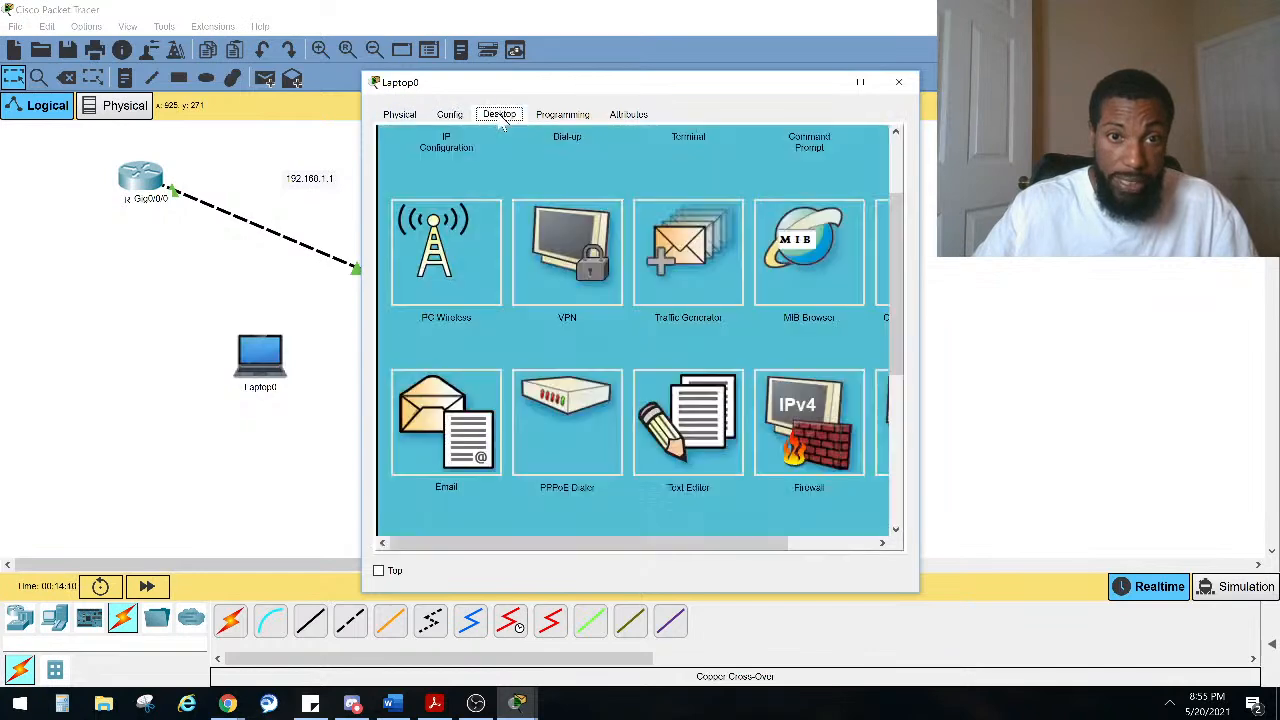
scroll(460, 215, up, 2)
click(471, 208)
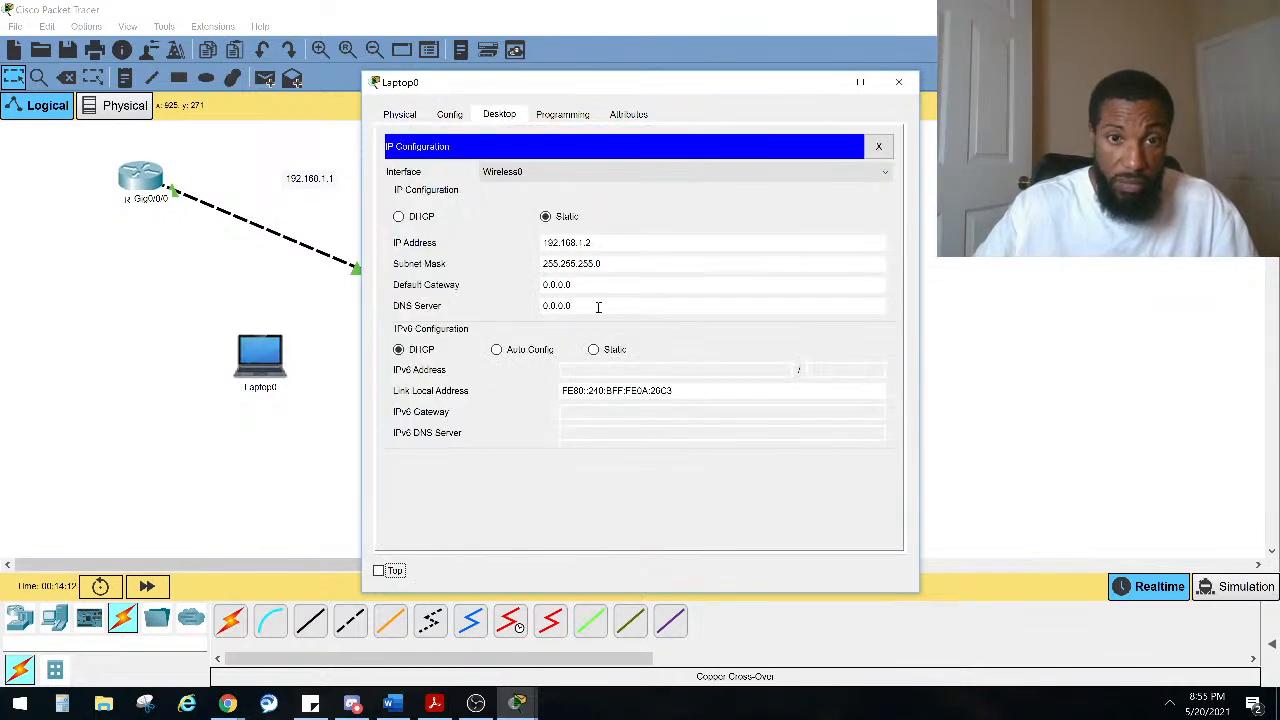
drag(603, 288, 427, 254)
text(192.168)
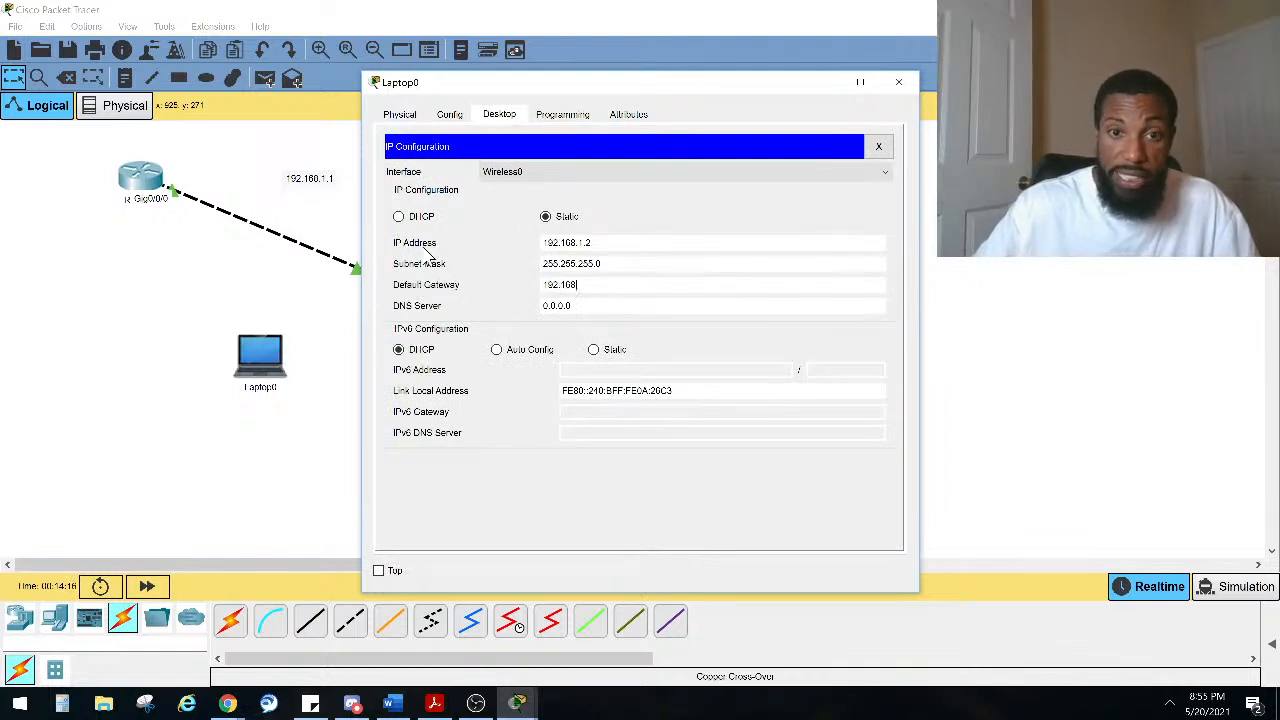
text(.1.1)
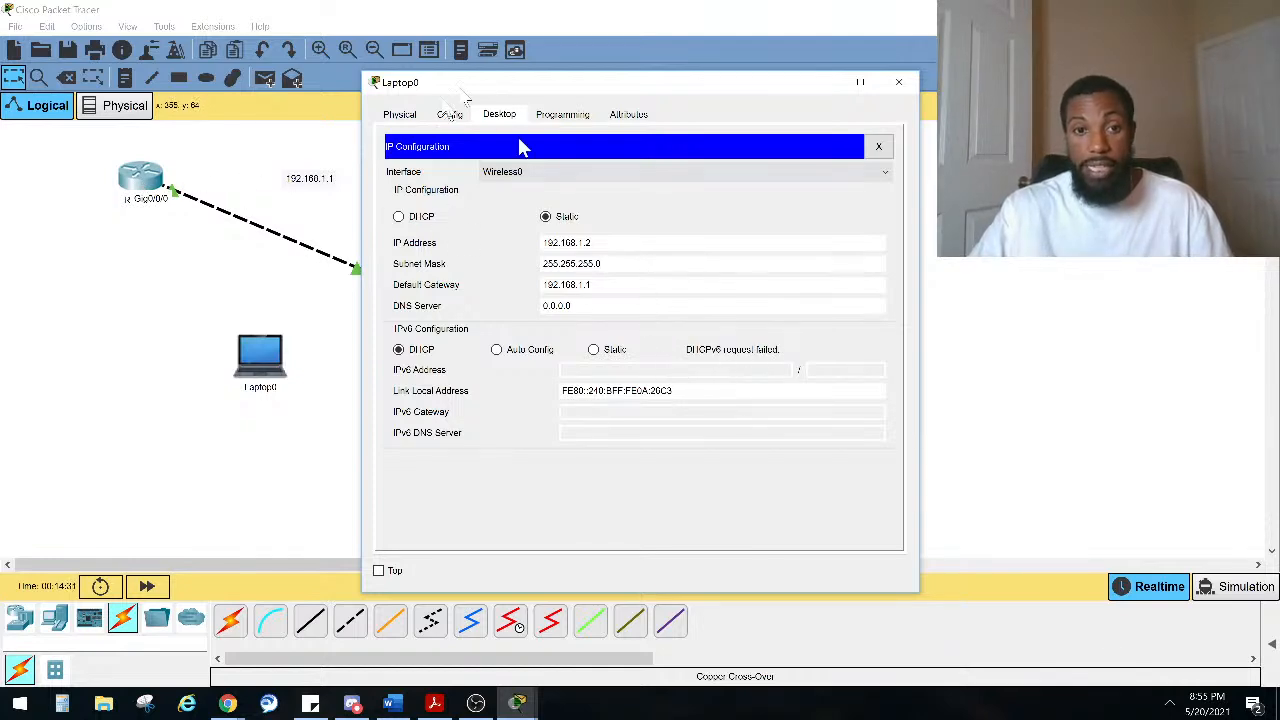
drag(485, 85, 645, 50)
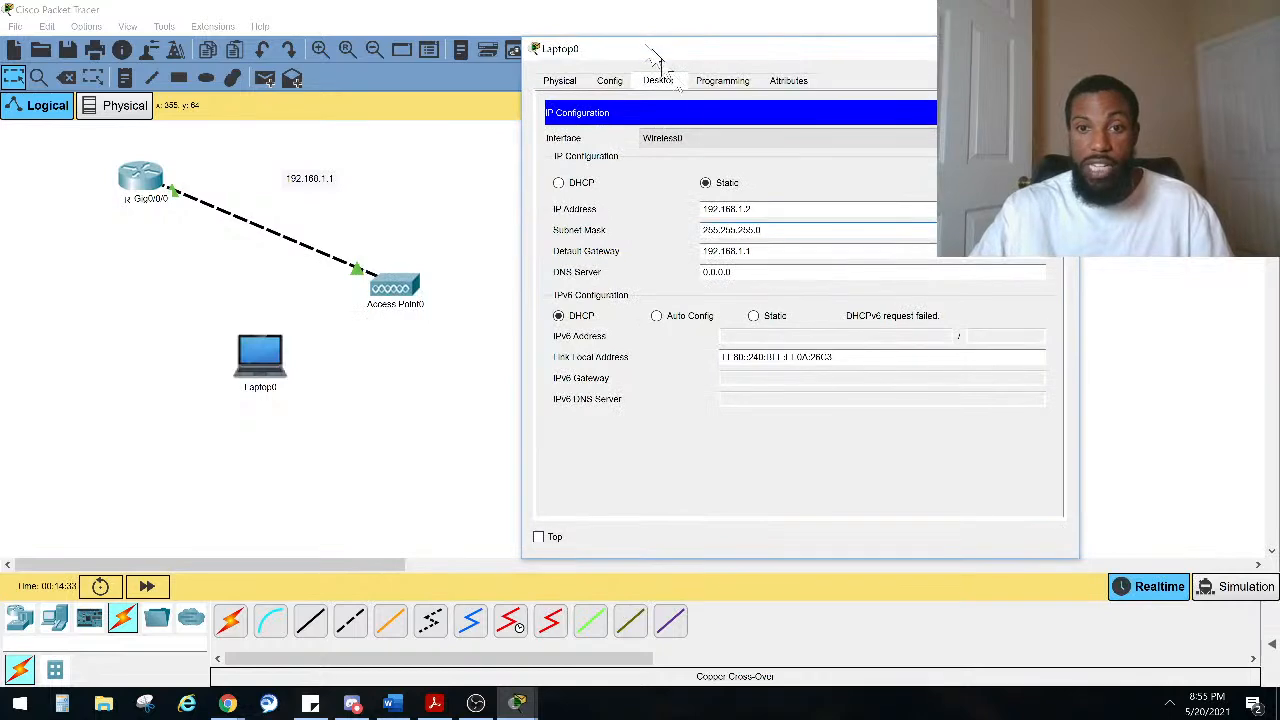
click(718, 140)
click(714, 150)
click(771, 251)
click(1062, 49)
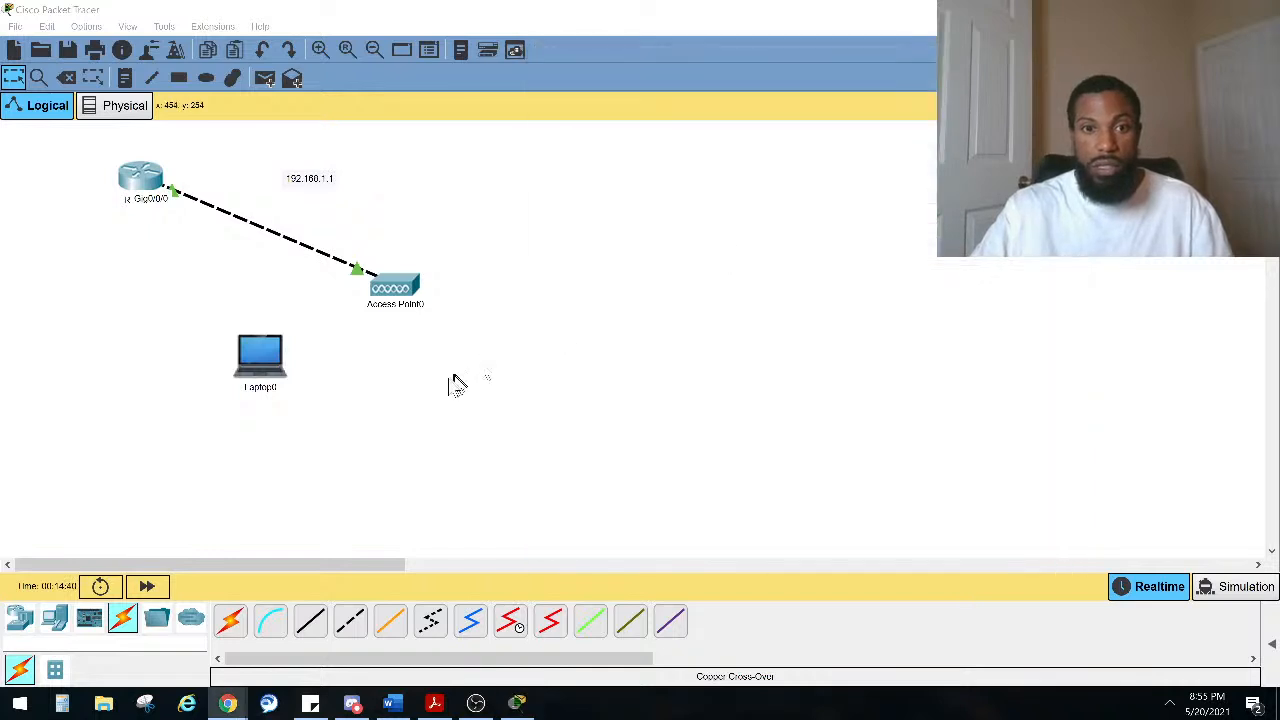
Step: Move the laptop nearer the access point and check the access point's Port 1 SSID and WPA2 settings
drag(262, 358, 210, 350)
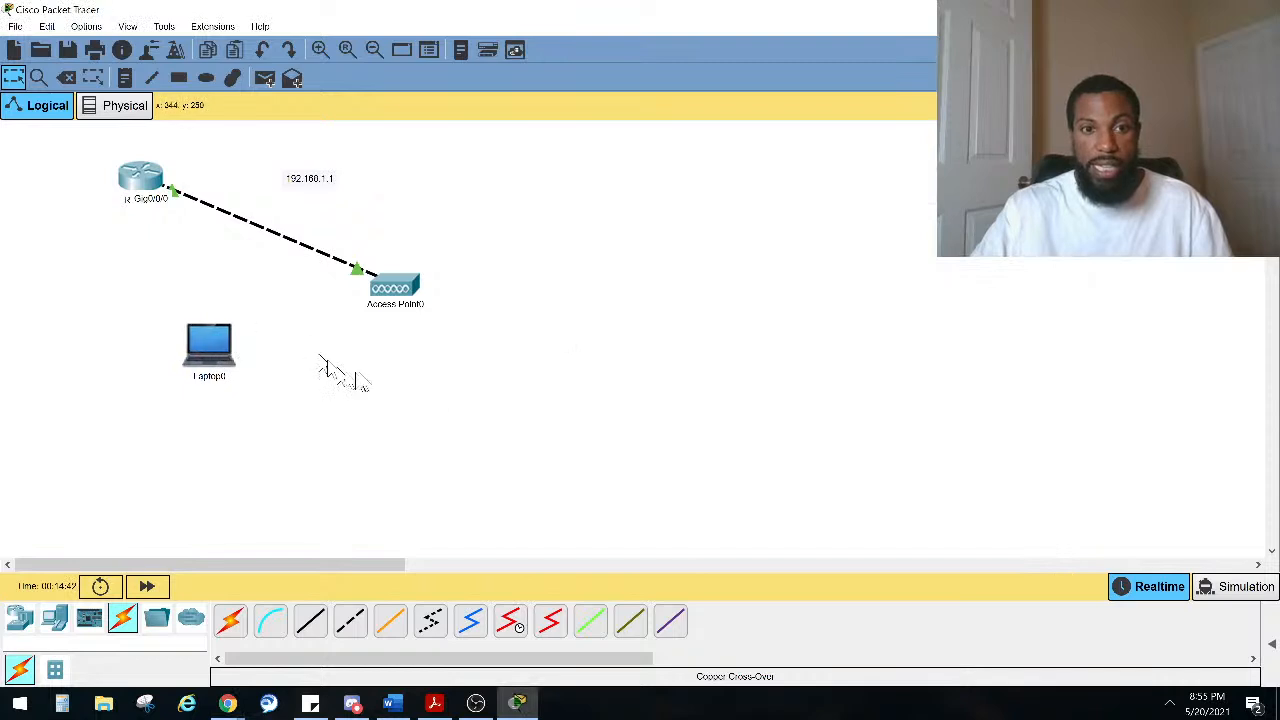
click(395, 292)
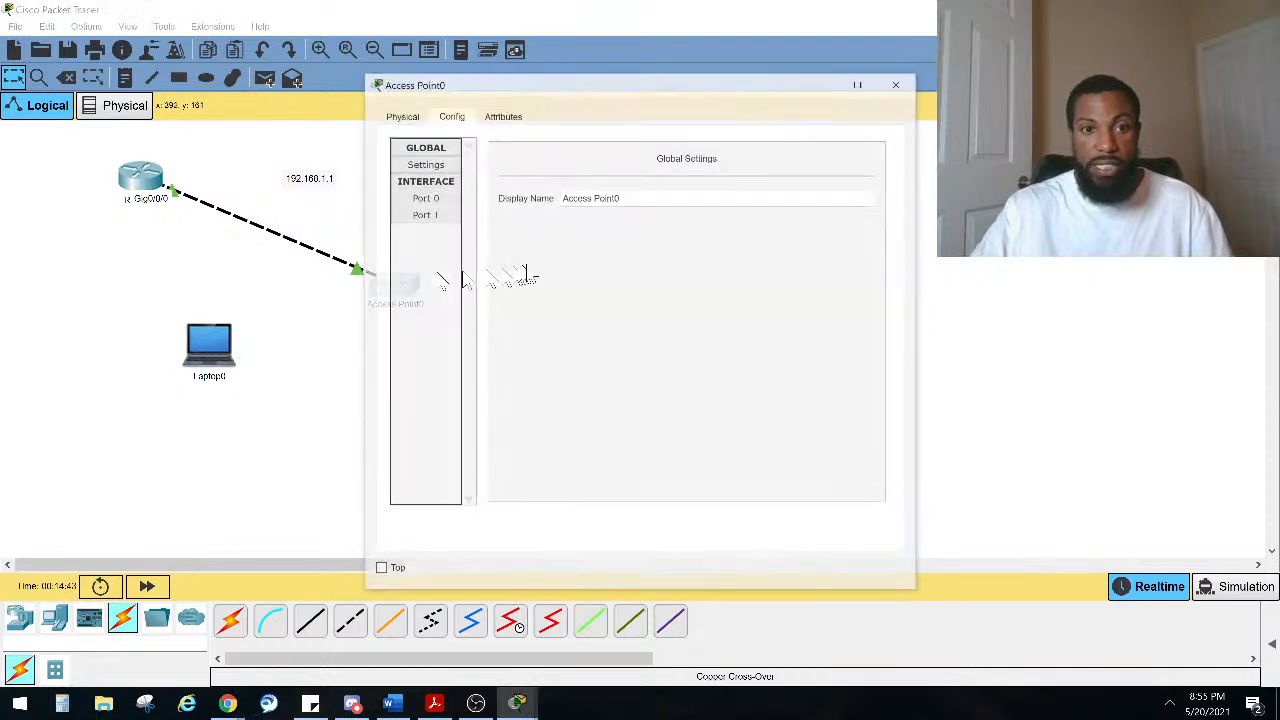
click(400, 116)
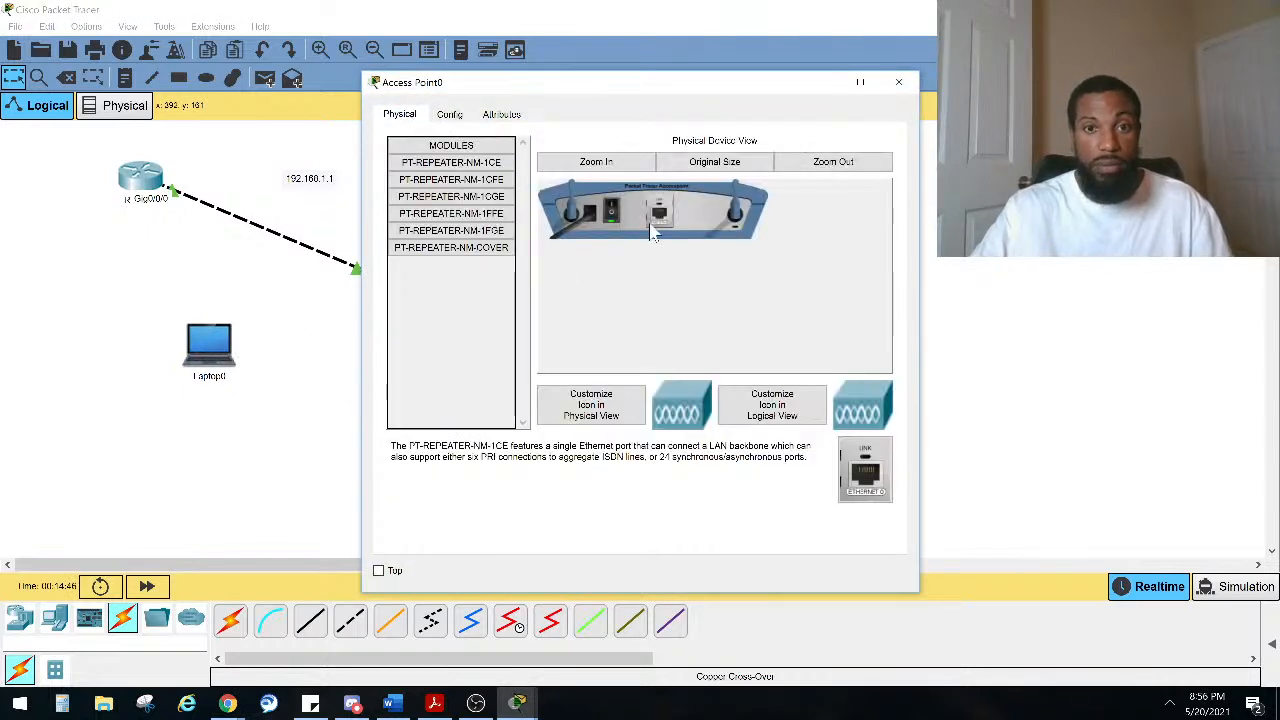
click(449, 114)
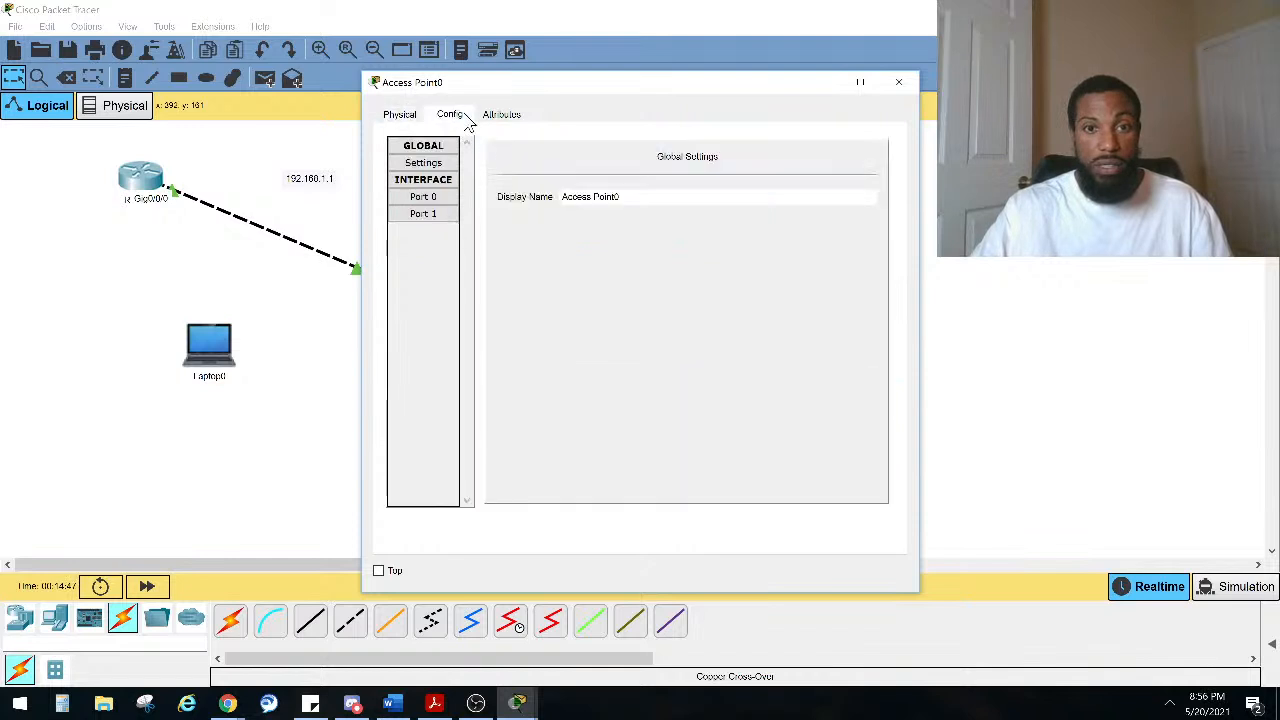
click(435, 198)
click(430, 215)
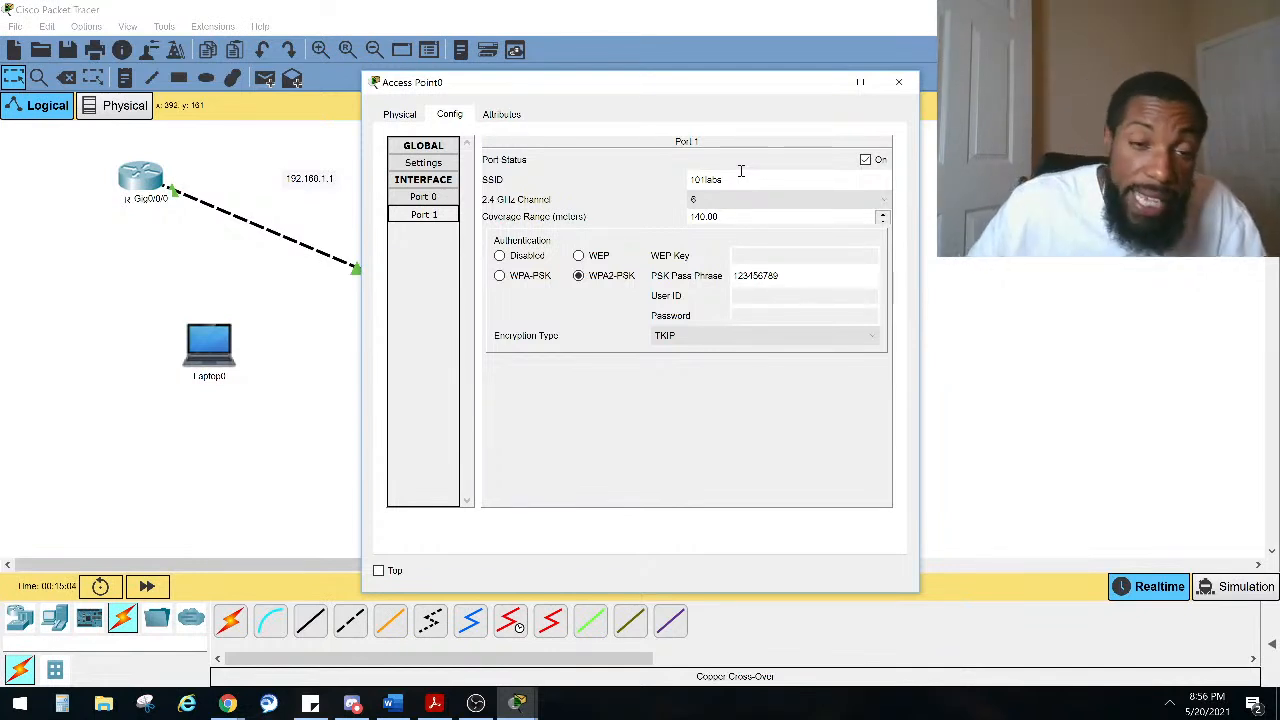
click(272, 368)
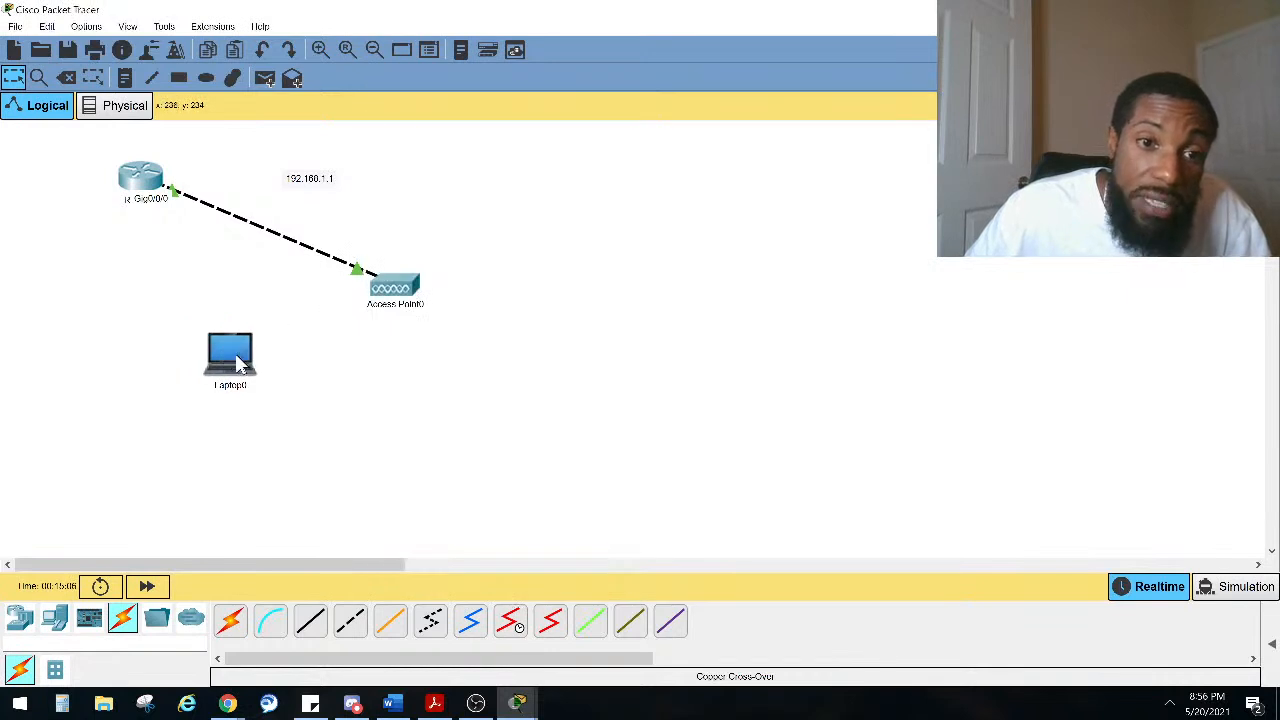
mouse_move(397, 310)
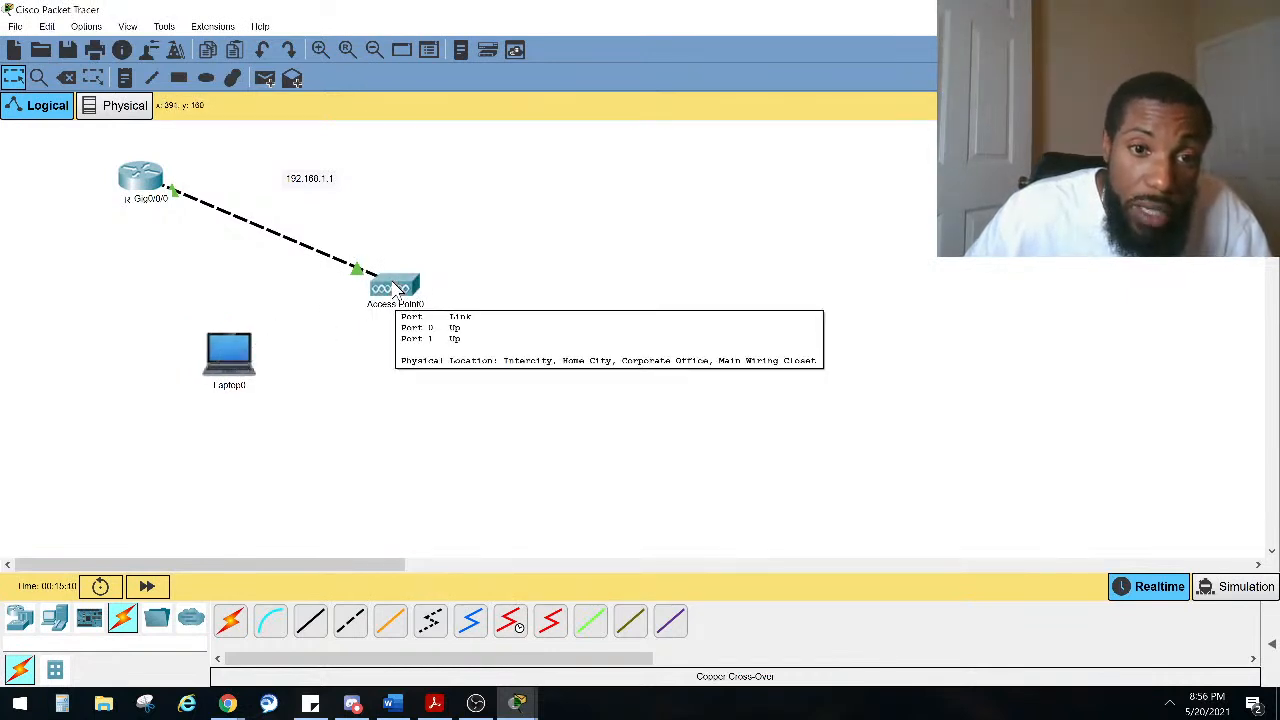
click(395, 290)
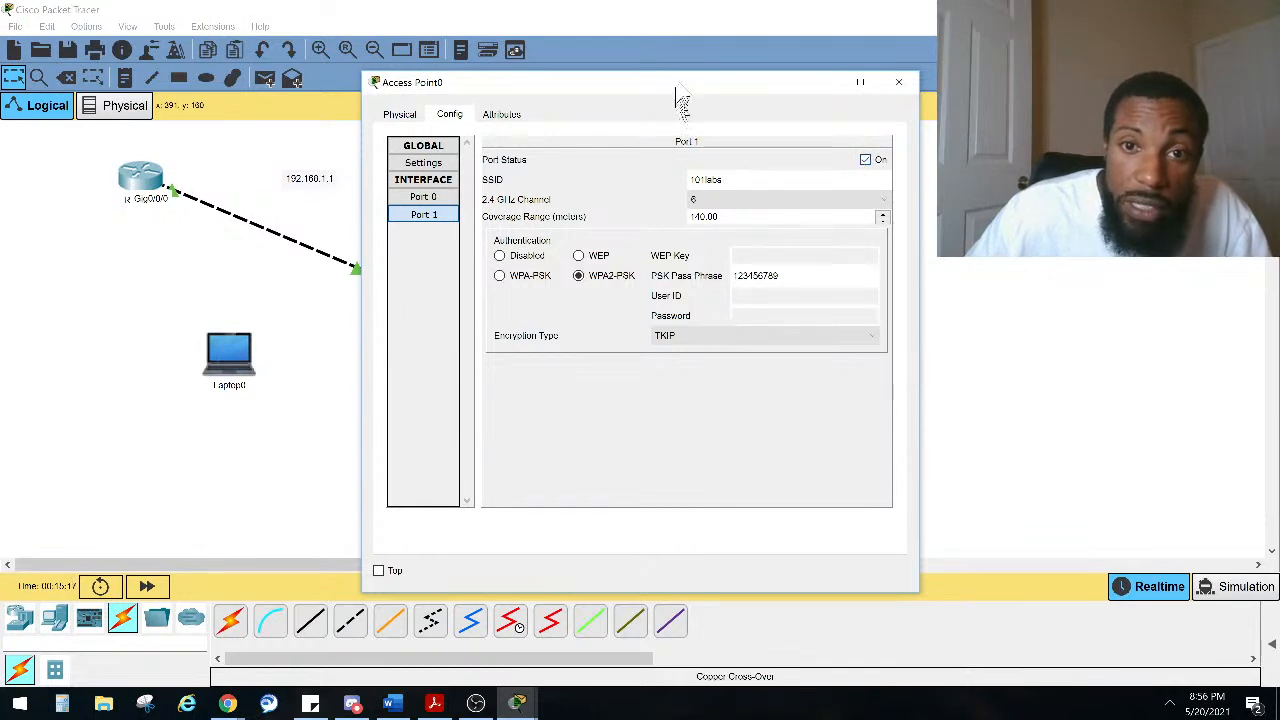
drag(680, 84, 826, 90)
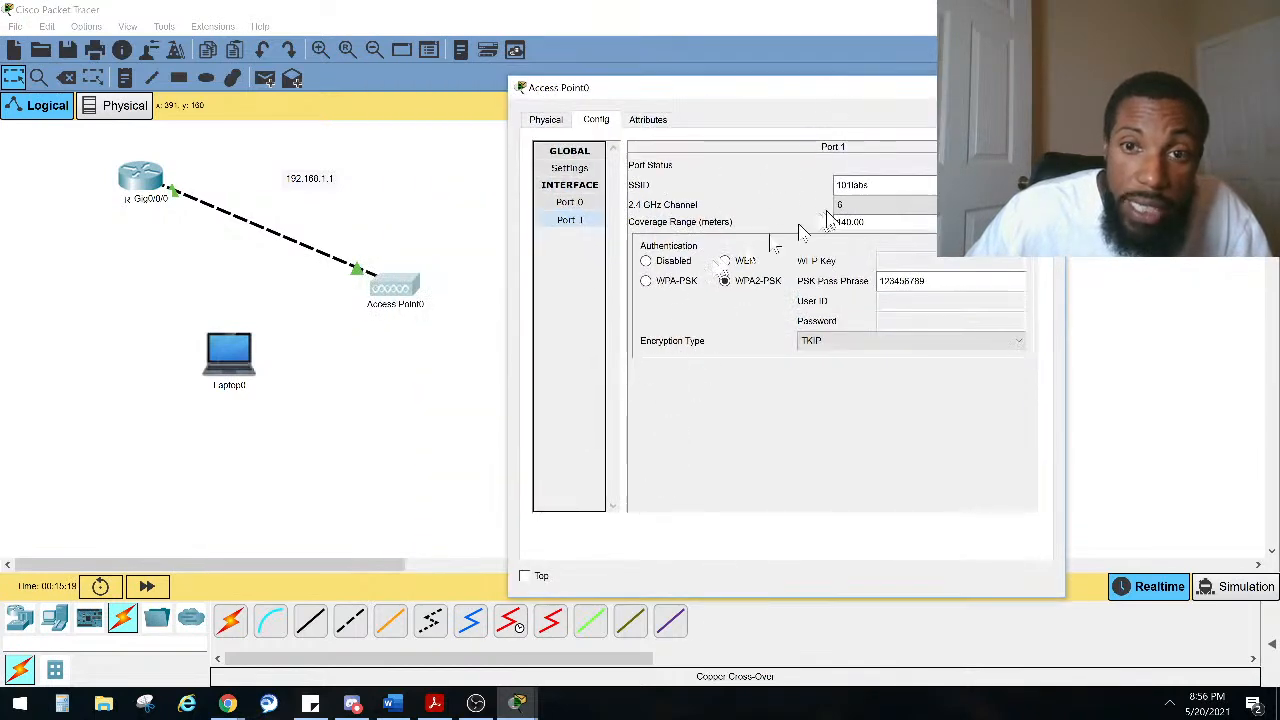
click(222, 368)
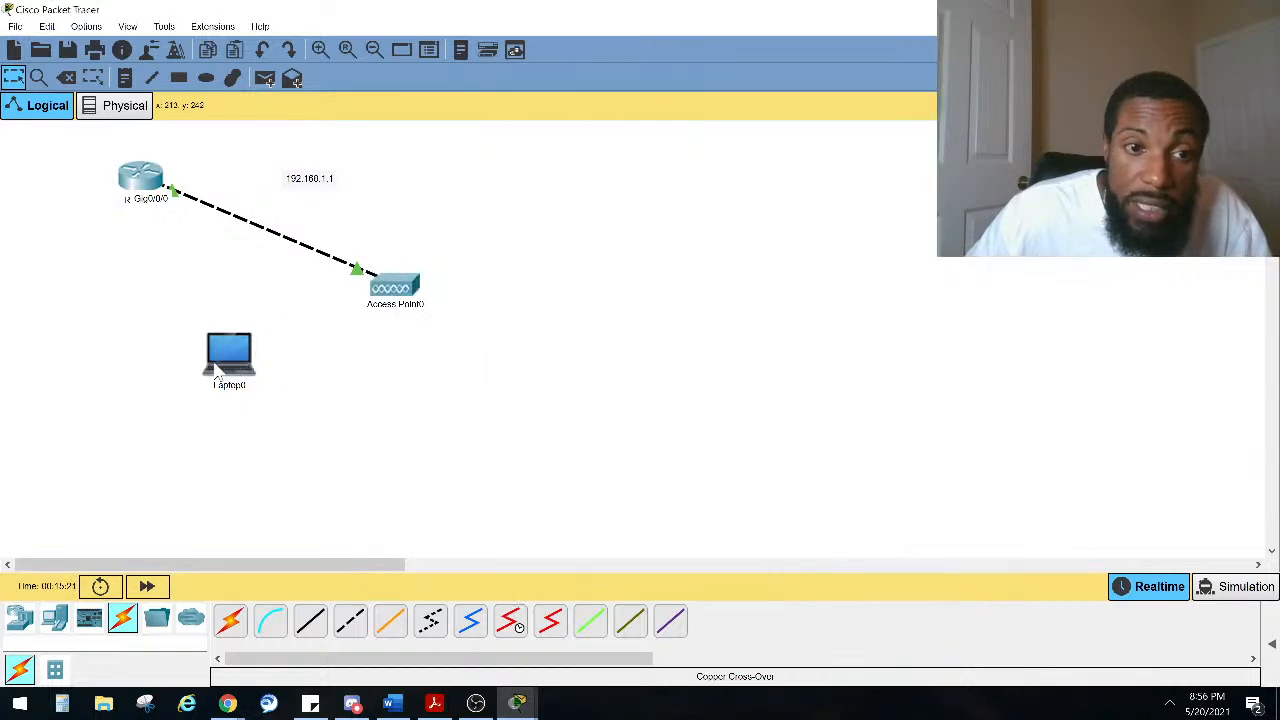
Step: Open the laptop's PC Wireless utility, refresh the available networks and start connecting to 101labs
click(417, 385)
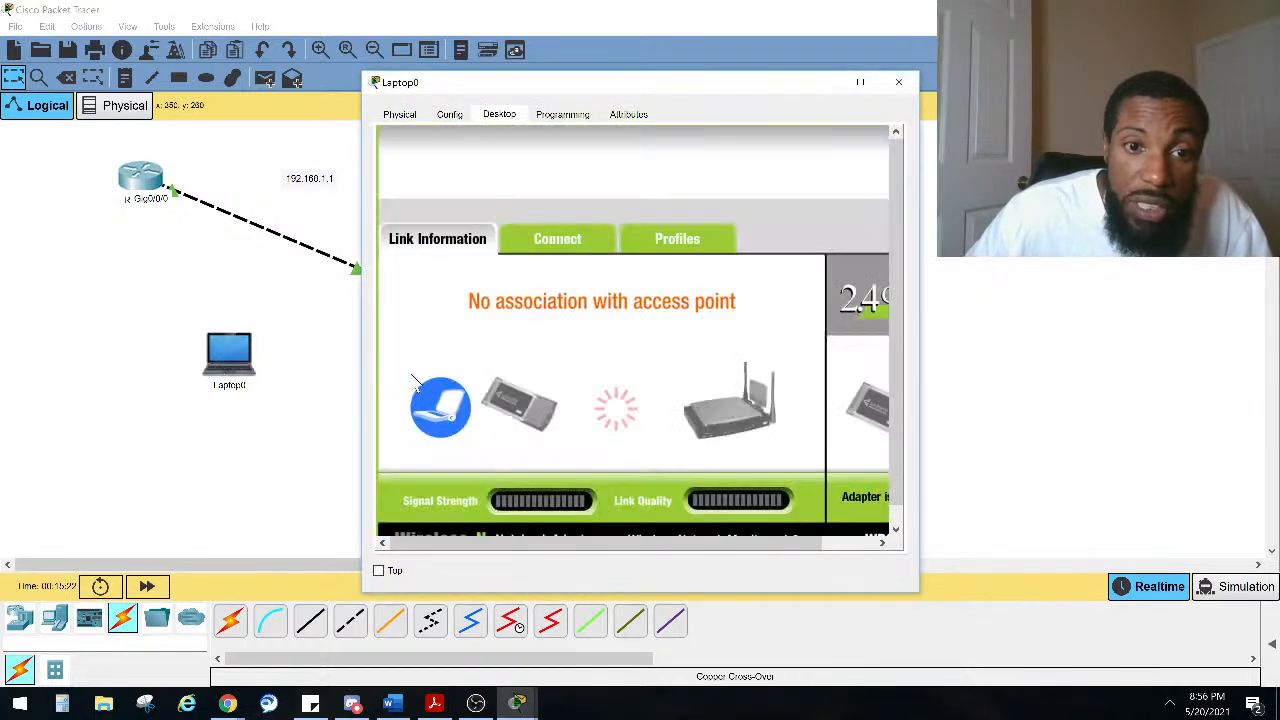
drag(921, 335, 1150, 335)
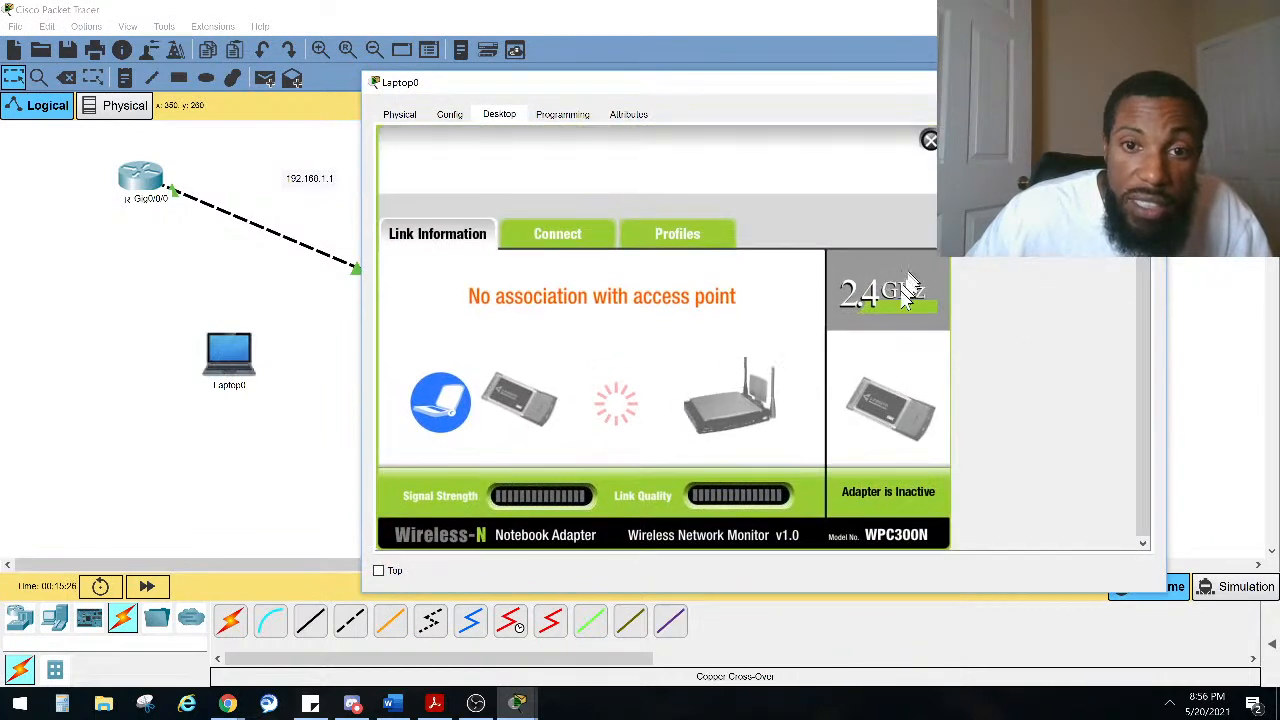
click(557, 238)
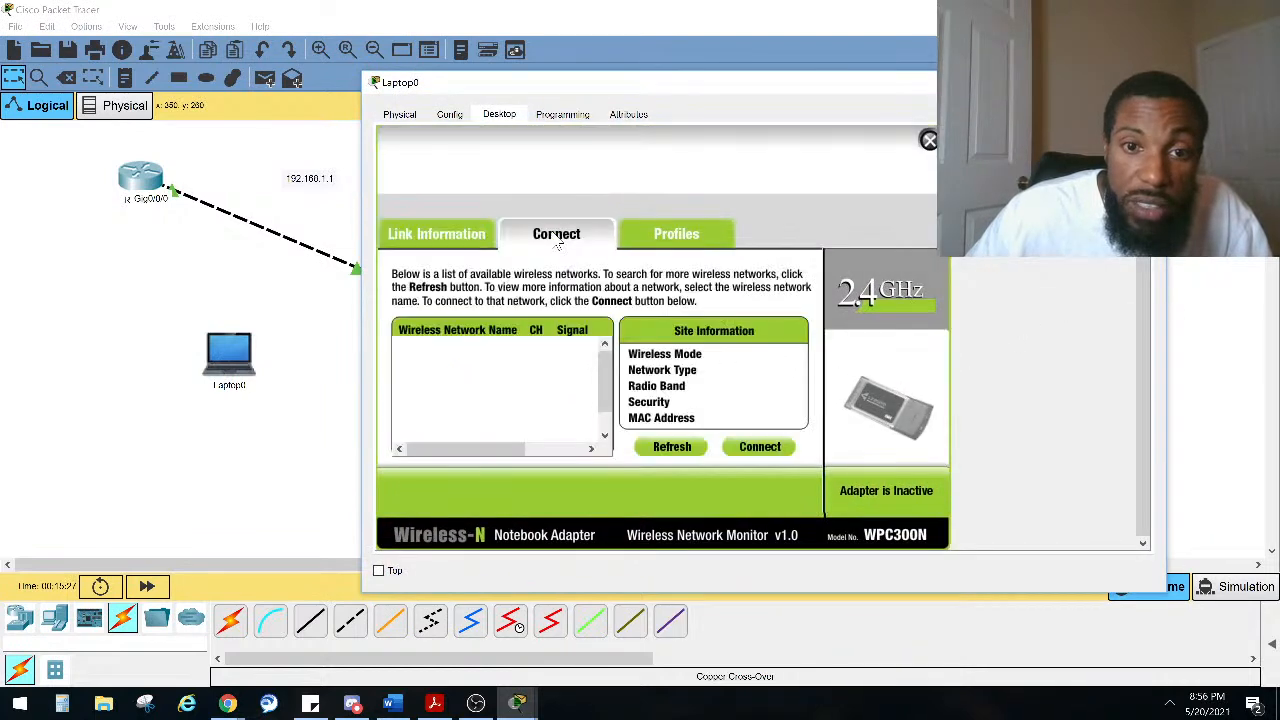
click(655, 449)
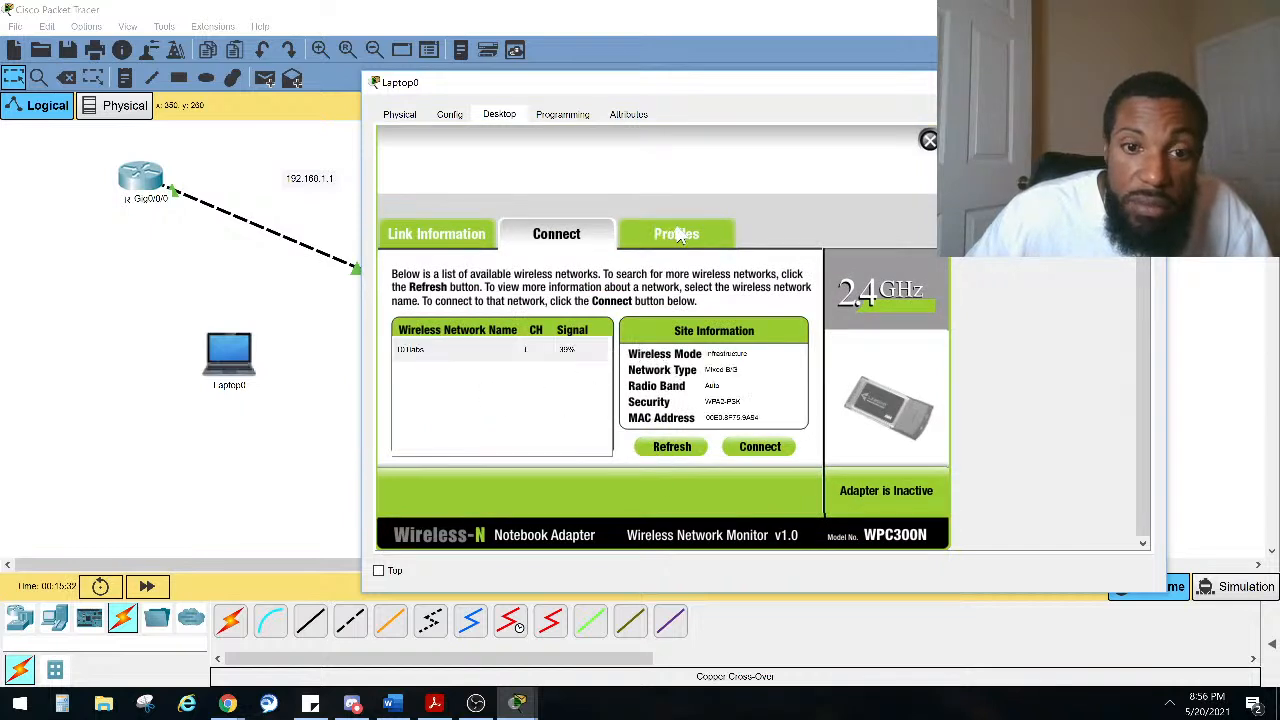
click(485, 352)
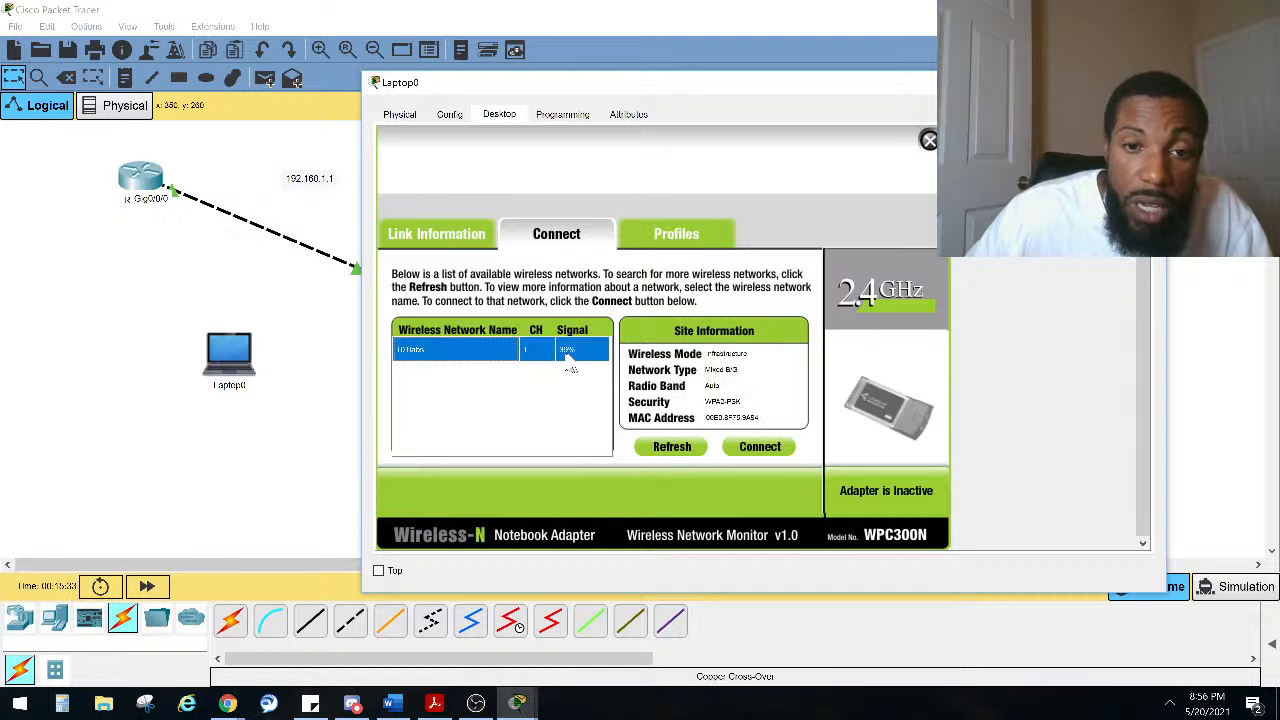
click(757, 448)
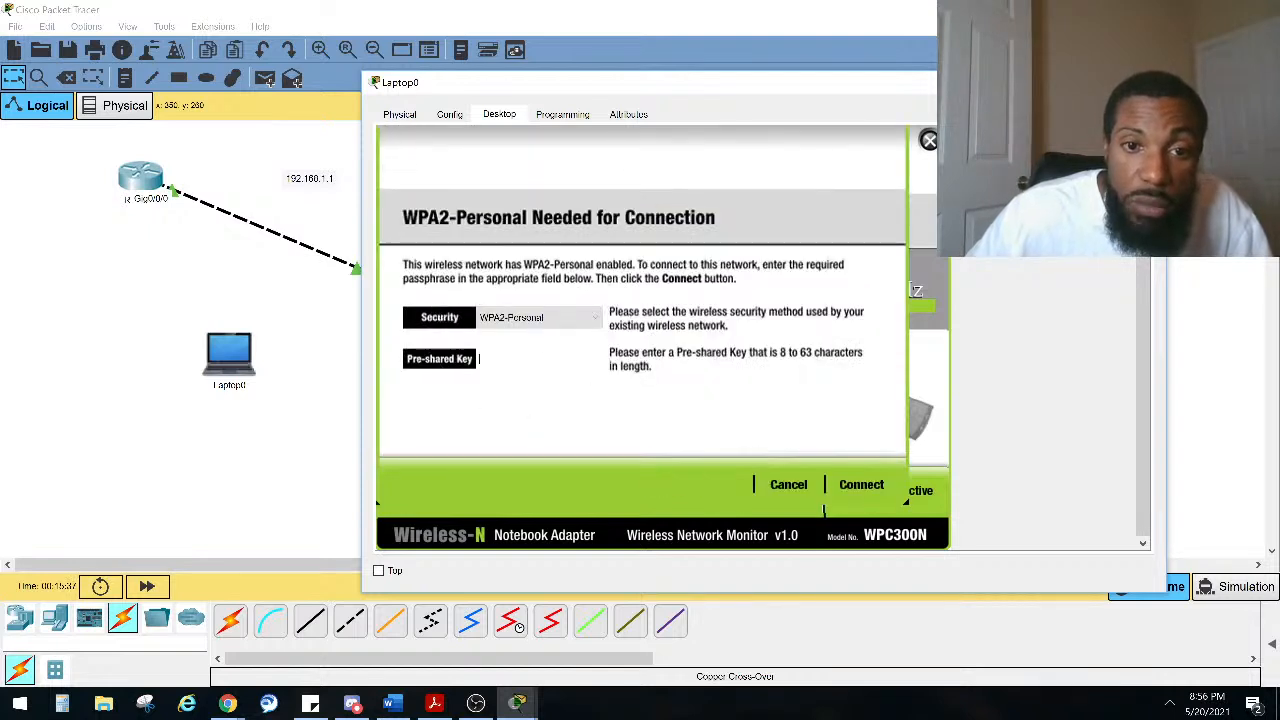
Step: Enter the WPA2 pre-shared key to connect, then close the laptop window
click(557, 366)
text(123456)
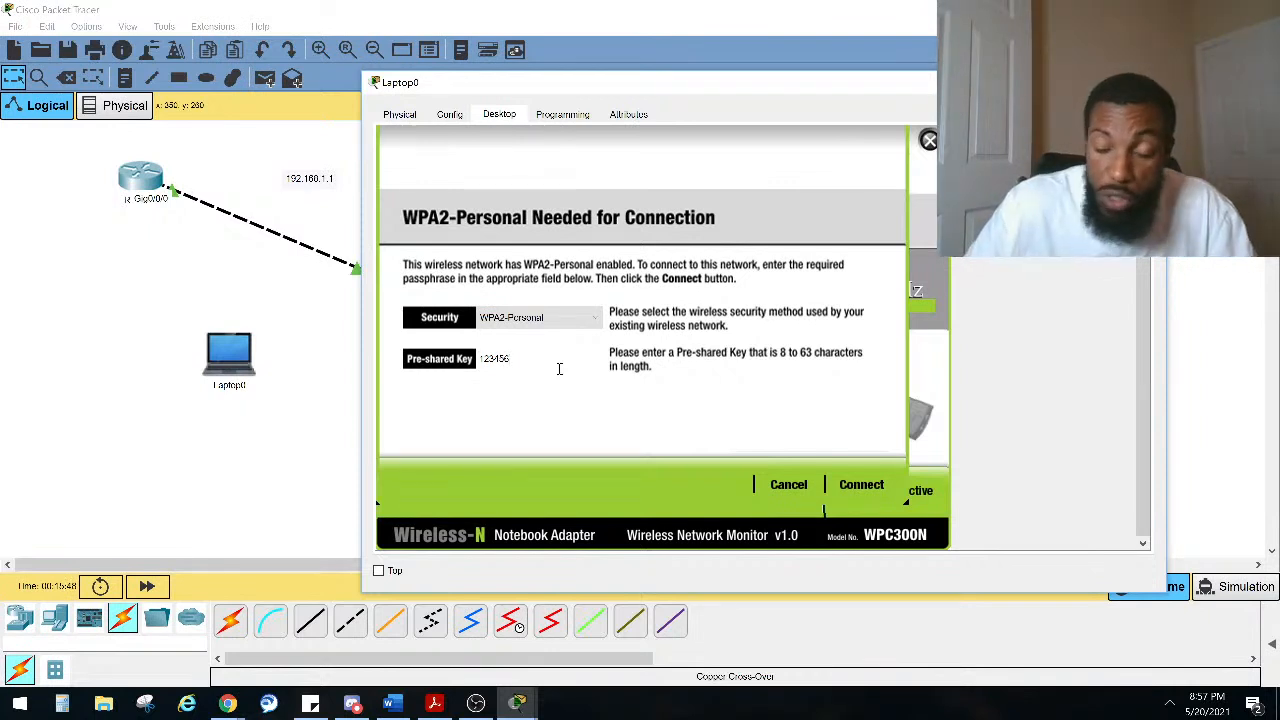
text(78)
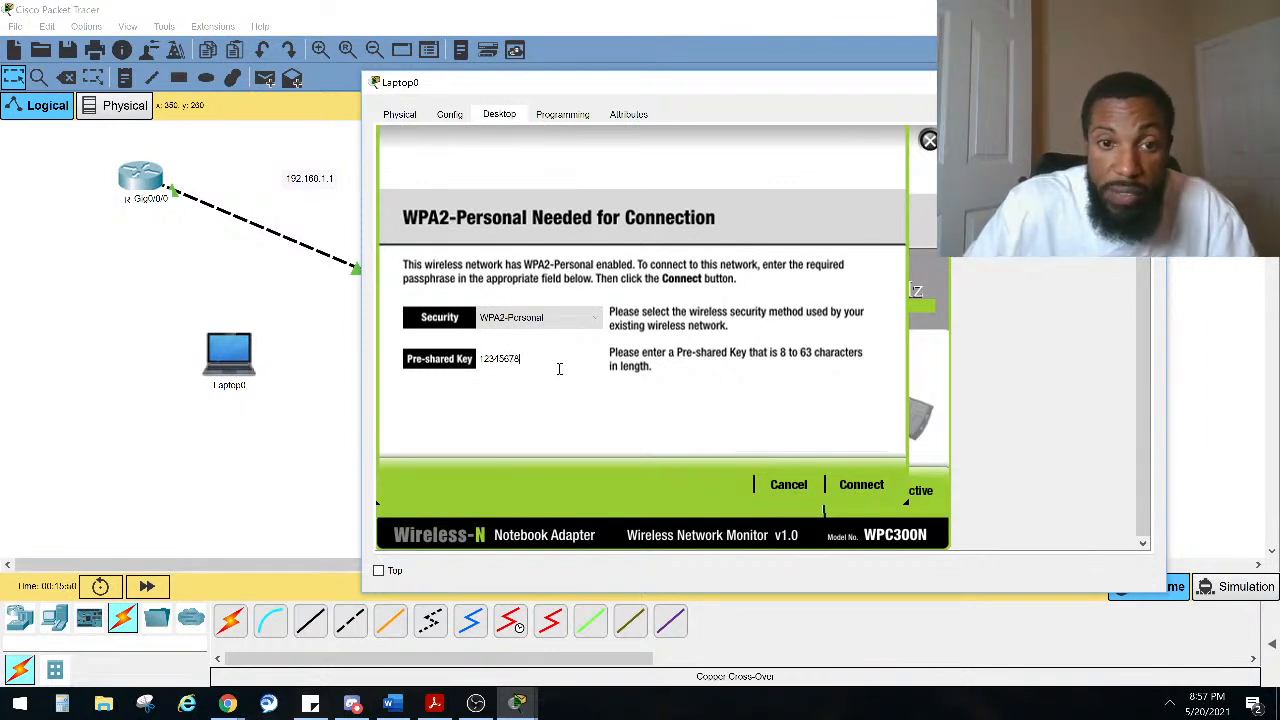
click(860, 484)
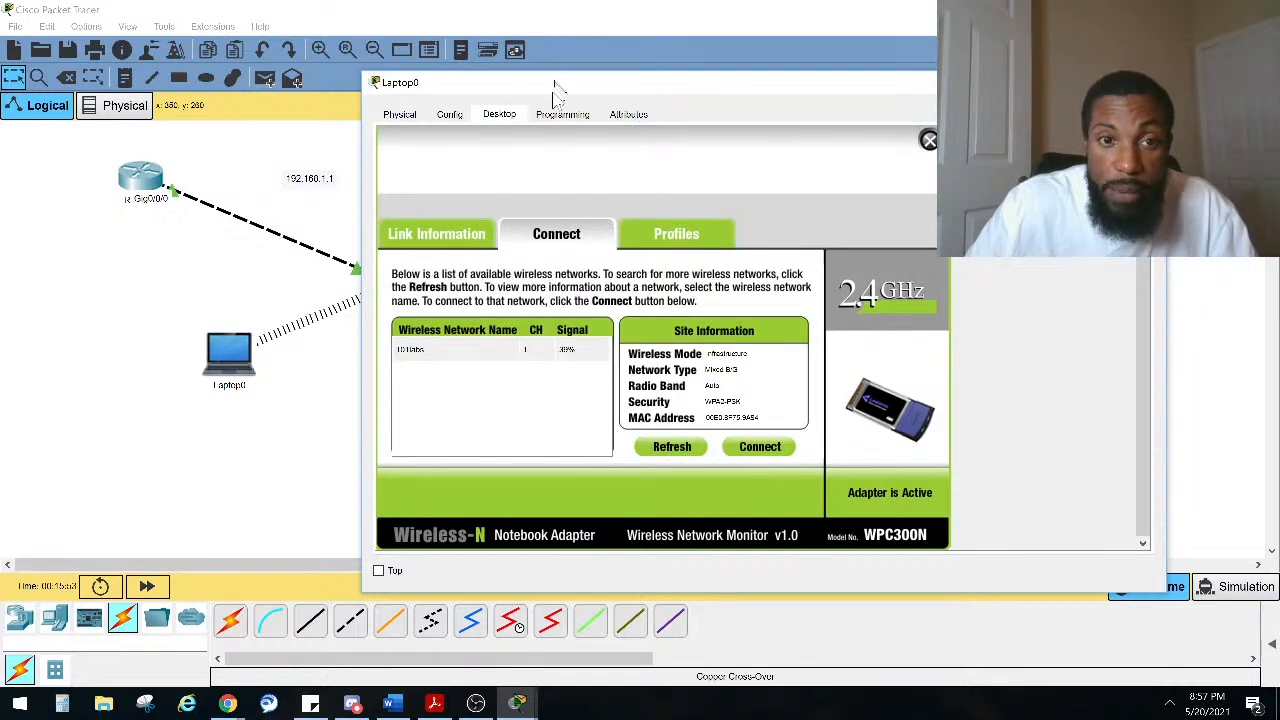
drag(560, 84, 388, 450)
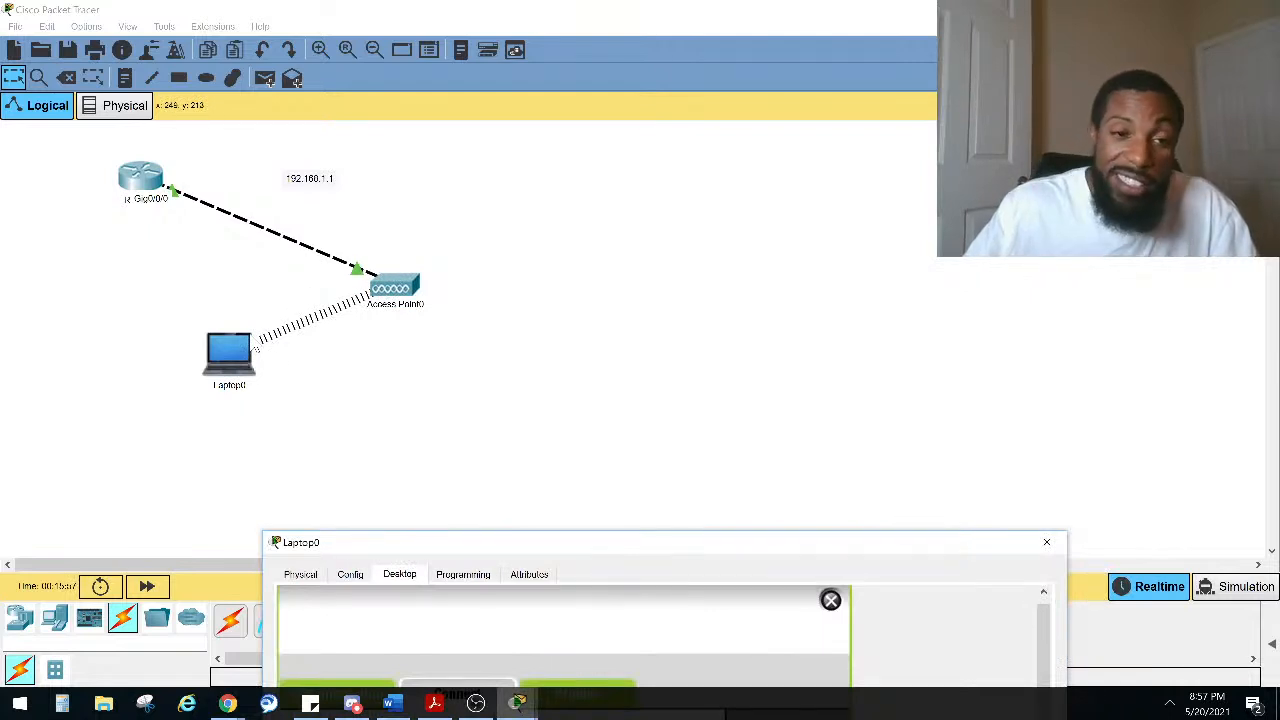
click(1050, 548)
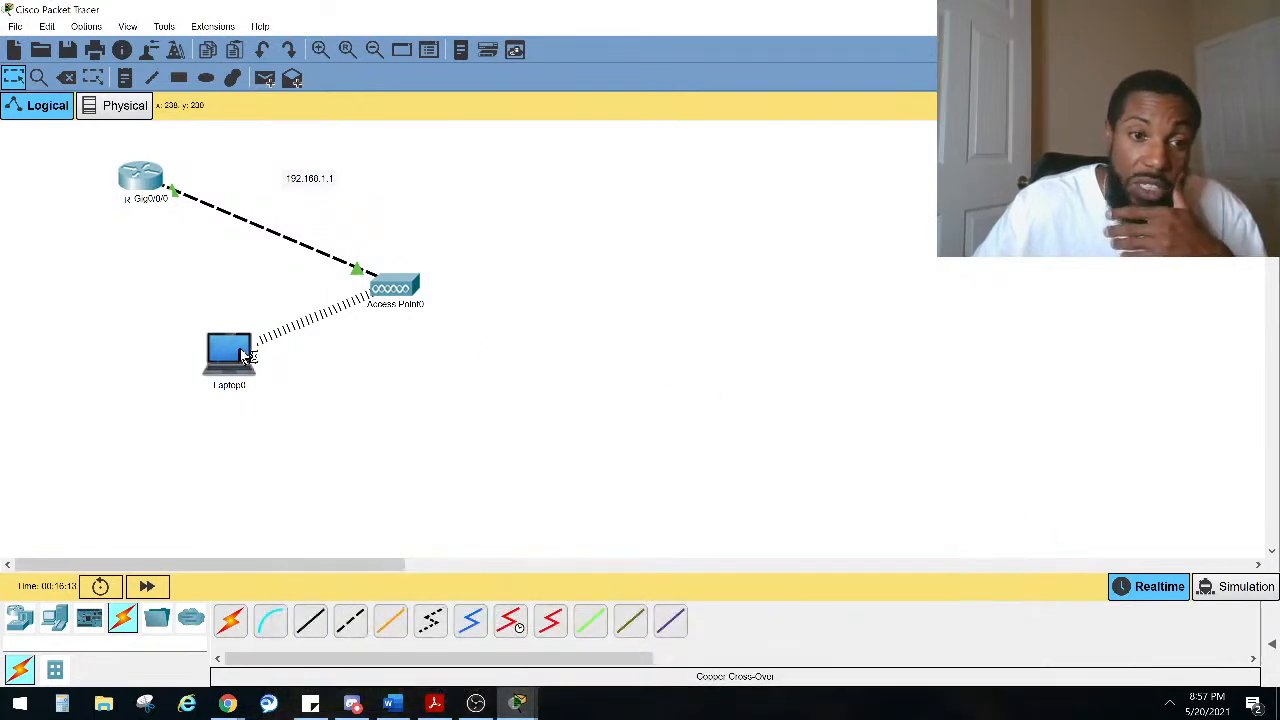
Step: Open the laptop's Command Prompt and ping the router at 192.168.1.1
click(228, 355)
click(790, 196)
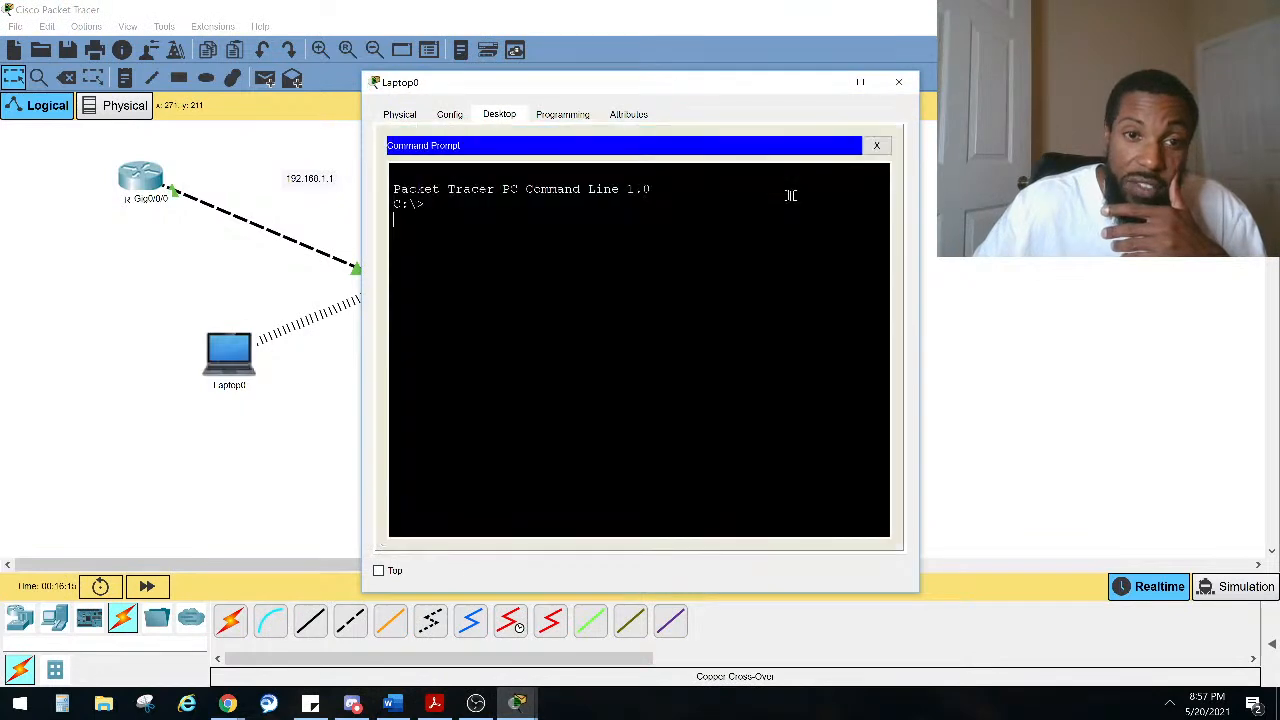
key(Return)
key(Return)
key(Return)
key(Return)
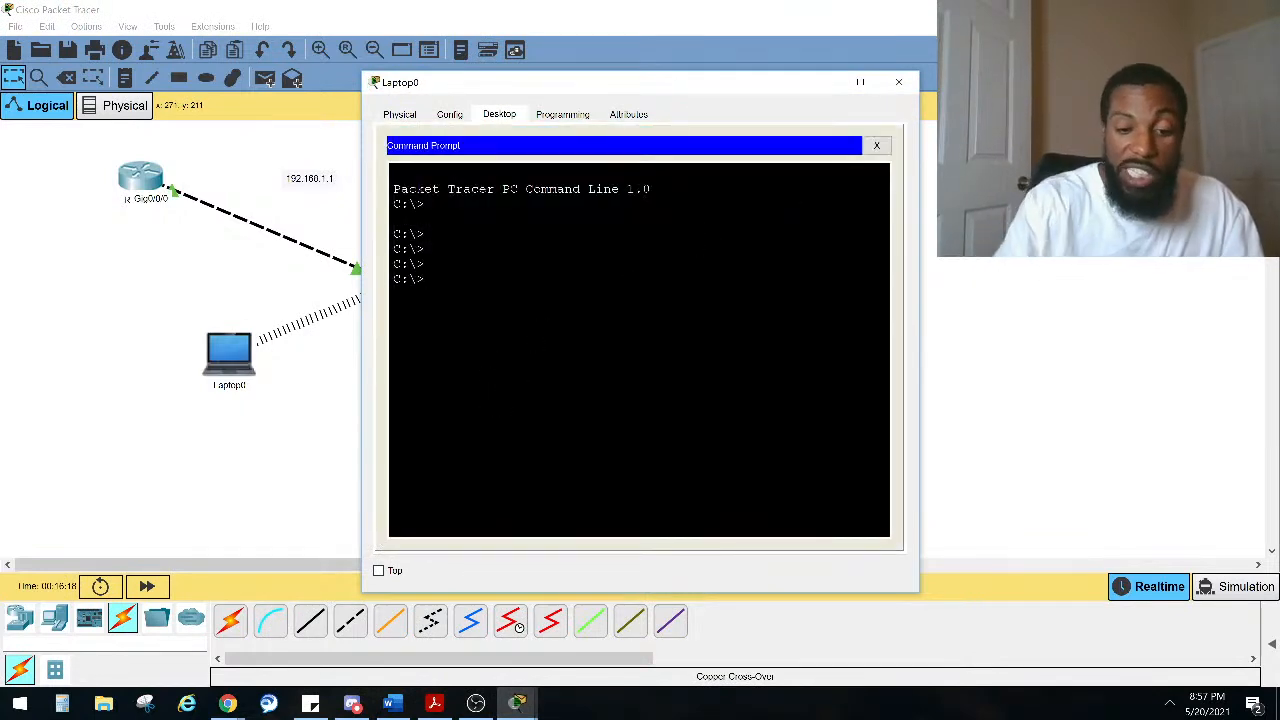
text(ping 192)
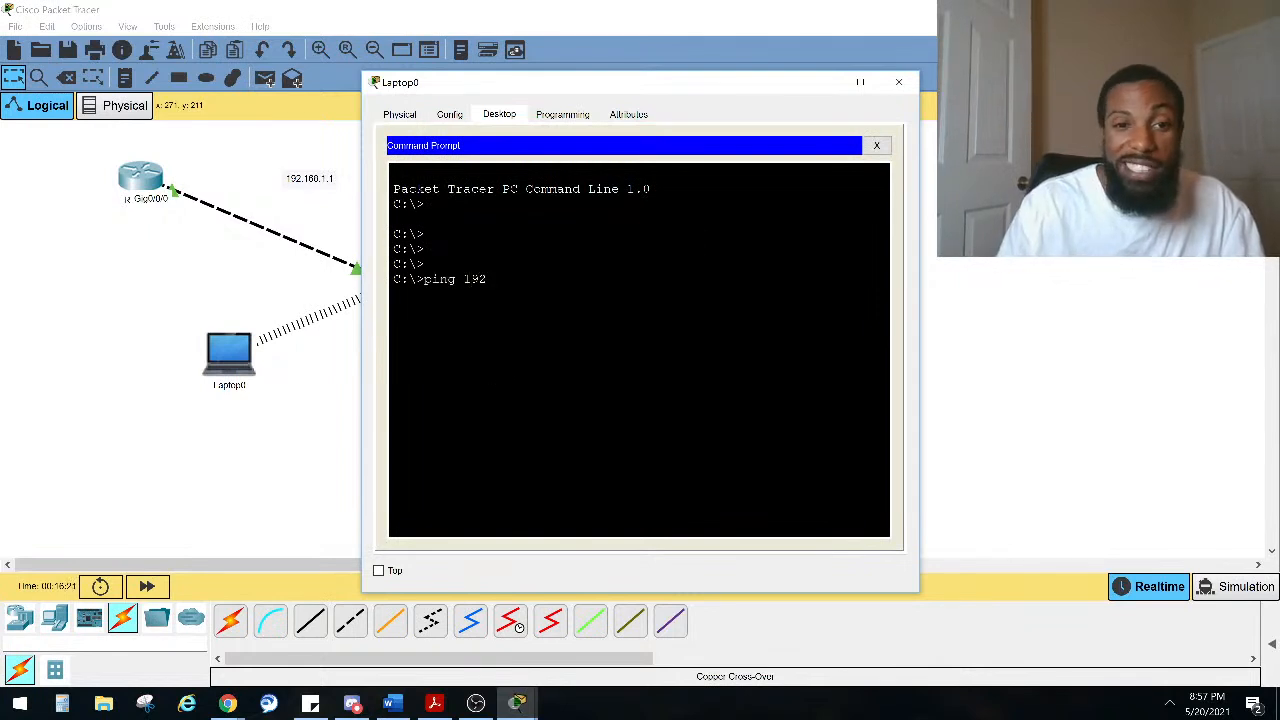
text(.168.1.1)
key(Return)
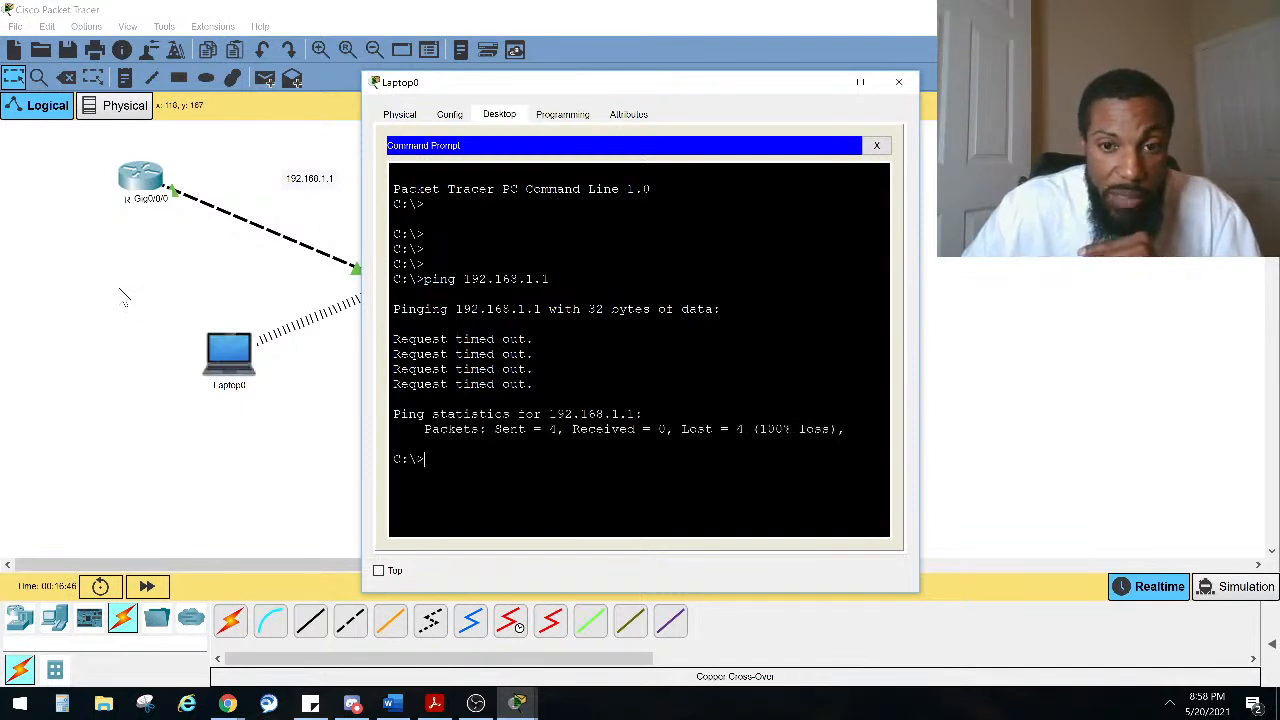
Step: Open the router's CLI and review its interface configuration output
click(120, 291)
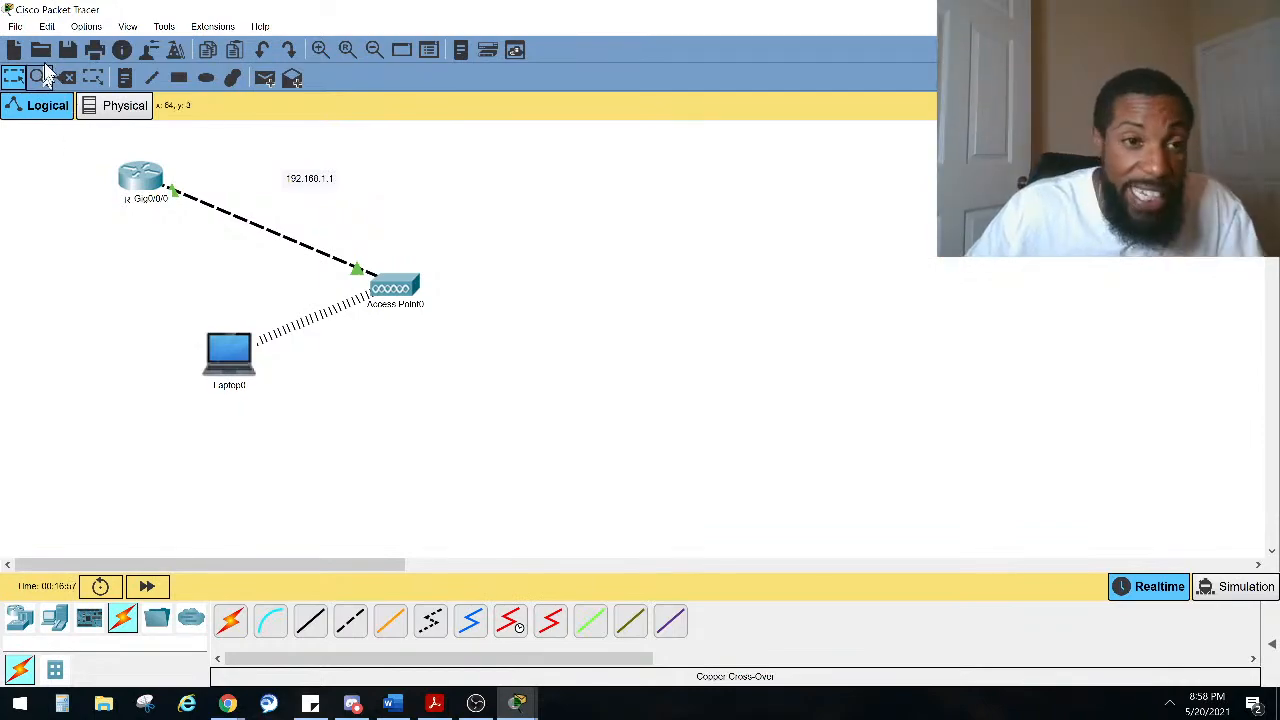
click(140, 178)
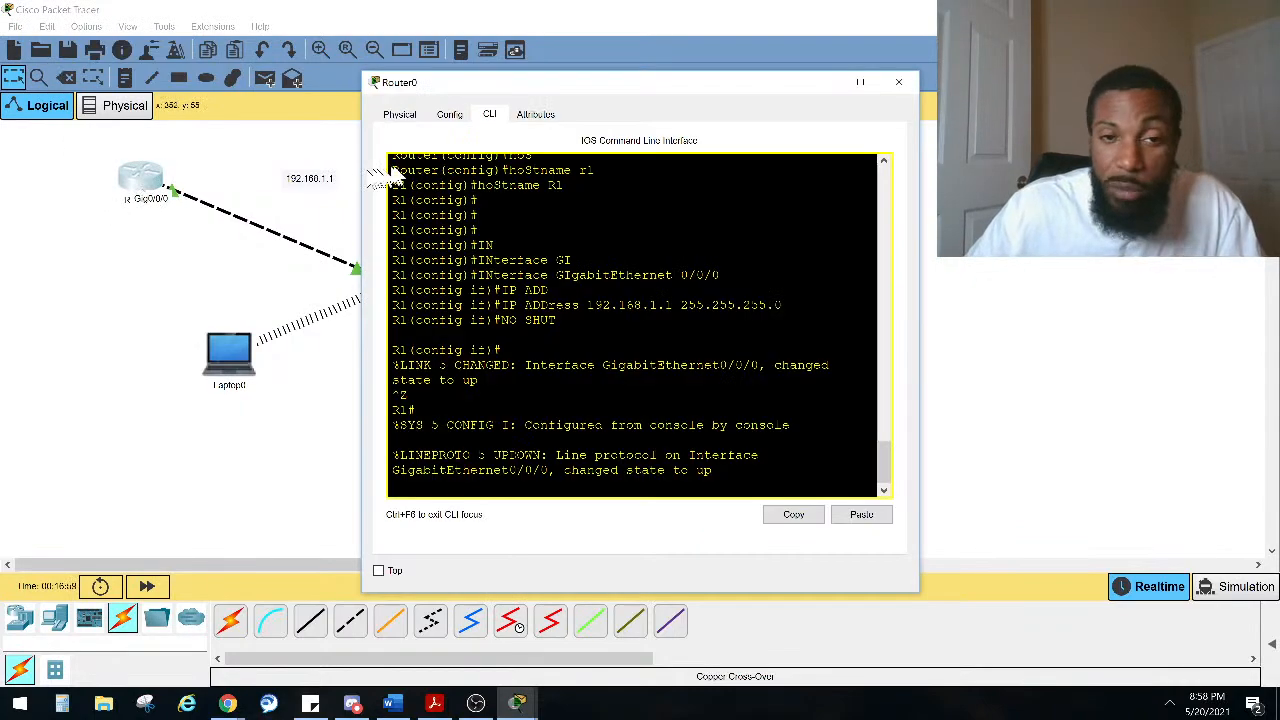
drag(417, 88, 501, 117)
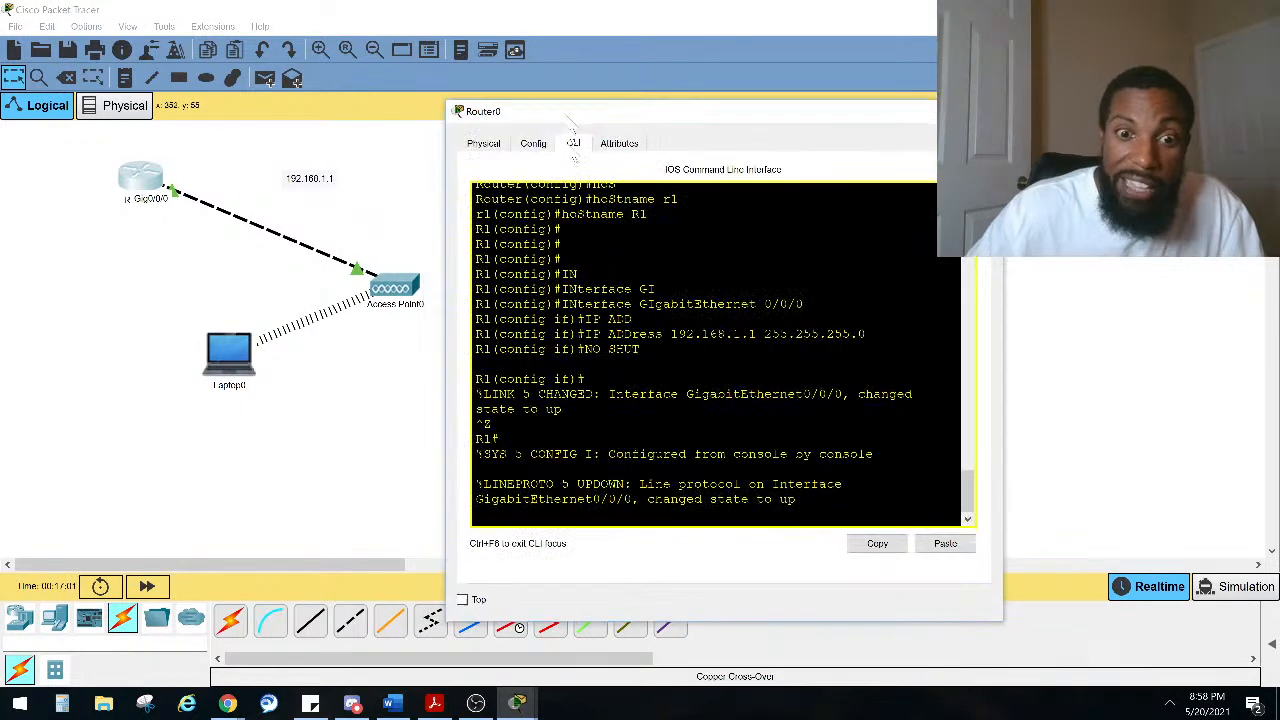
key(Return)
key(Return)
key(Return)
key(Return)
key(Return)
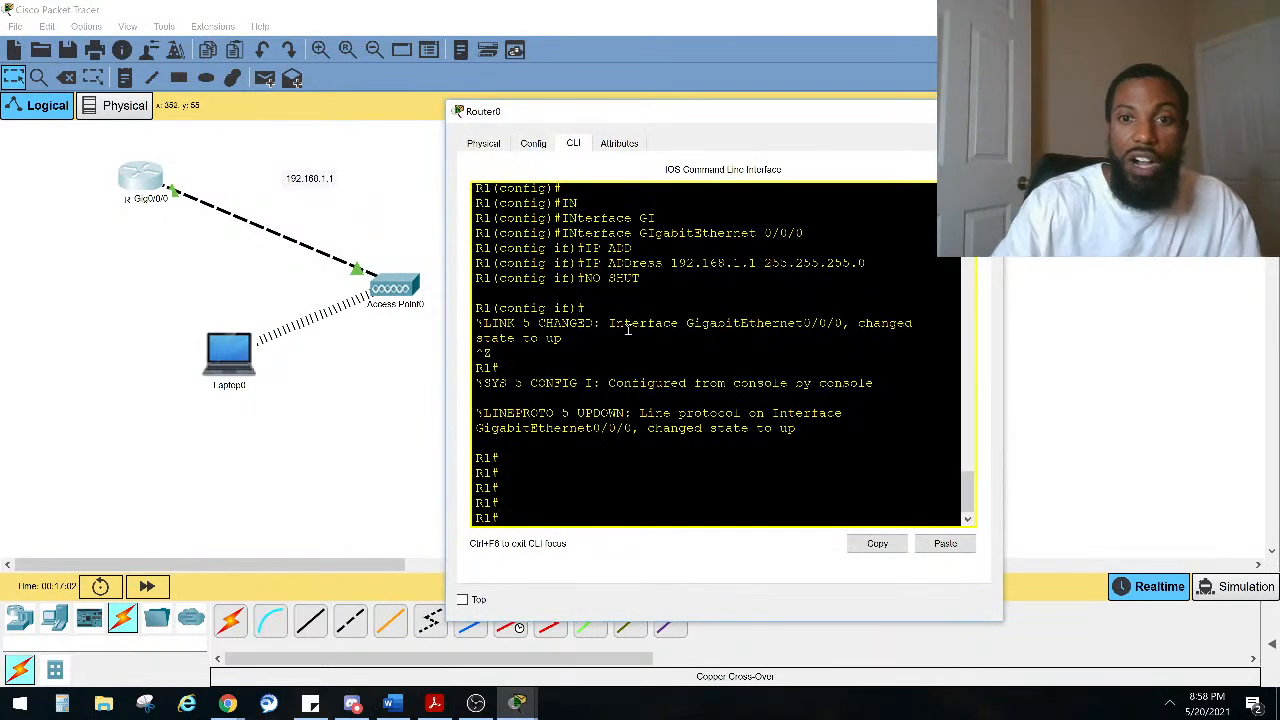
Step: Display the router's interface summary with show ip interface brief
text(no ip)
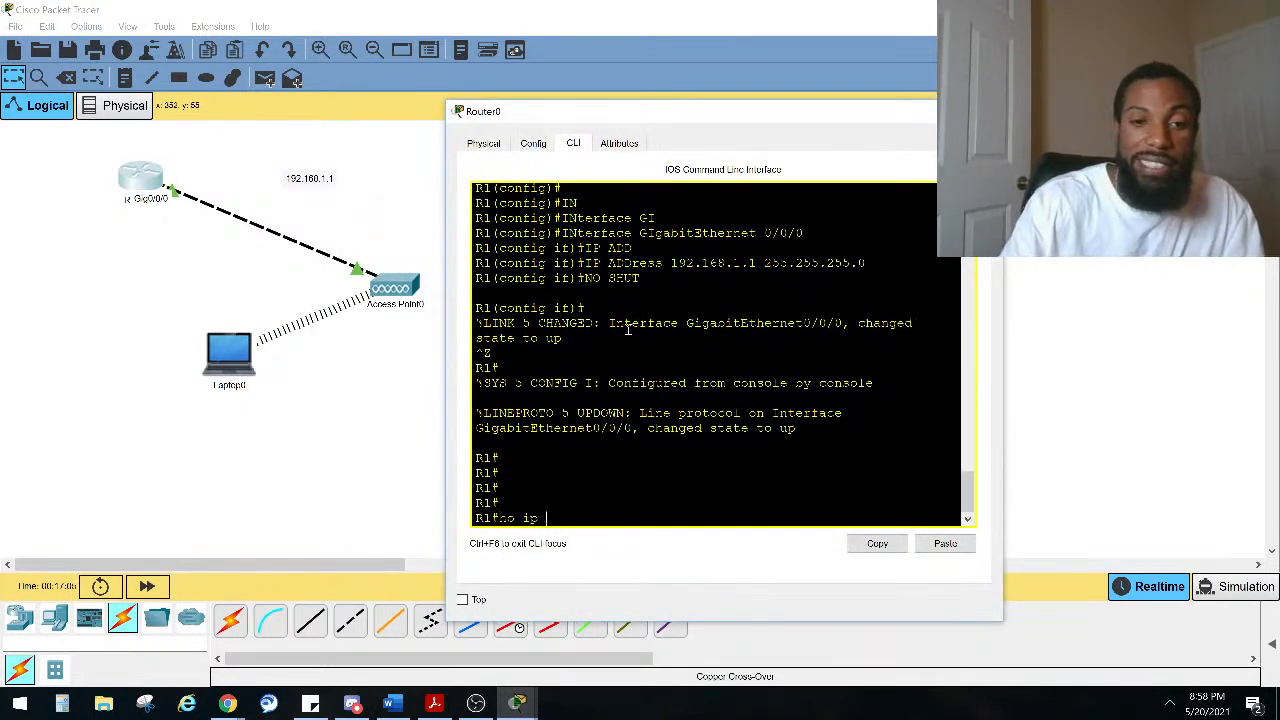
key(BackSpace)
key(BackSpace)
key(BackSpace)
key(BackSpace)
key(BackSpace)
key(BackSpace)
text(sho ip )
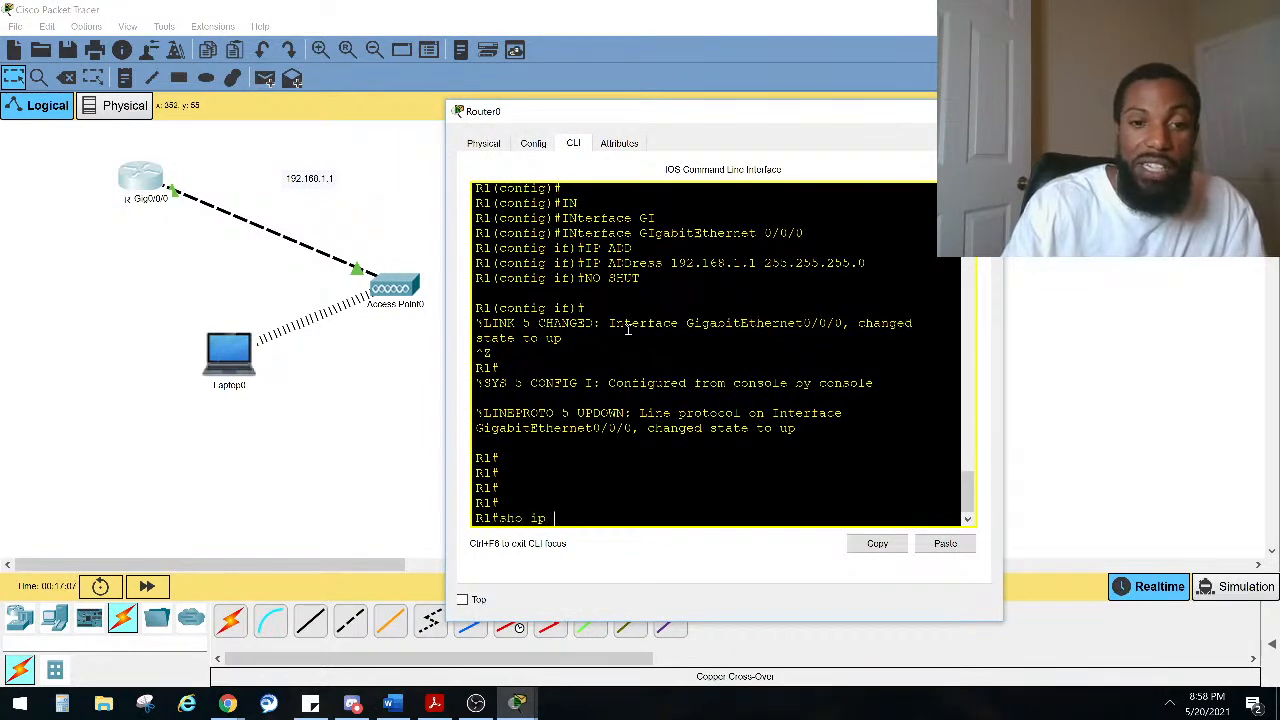
text(inter bri)
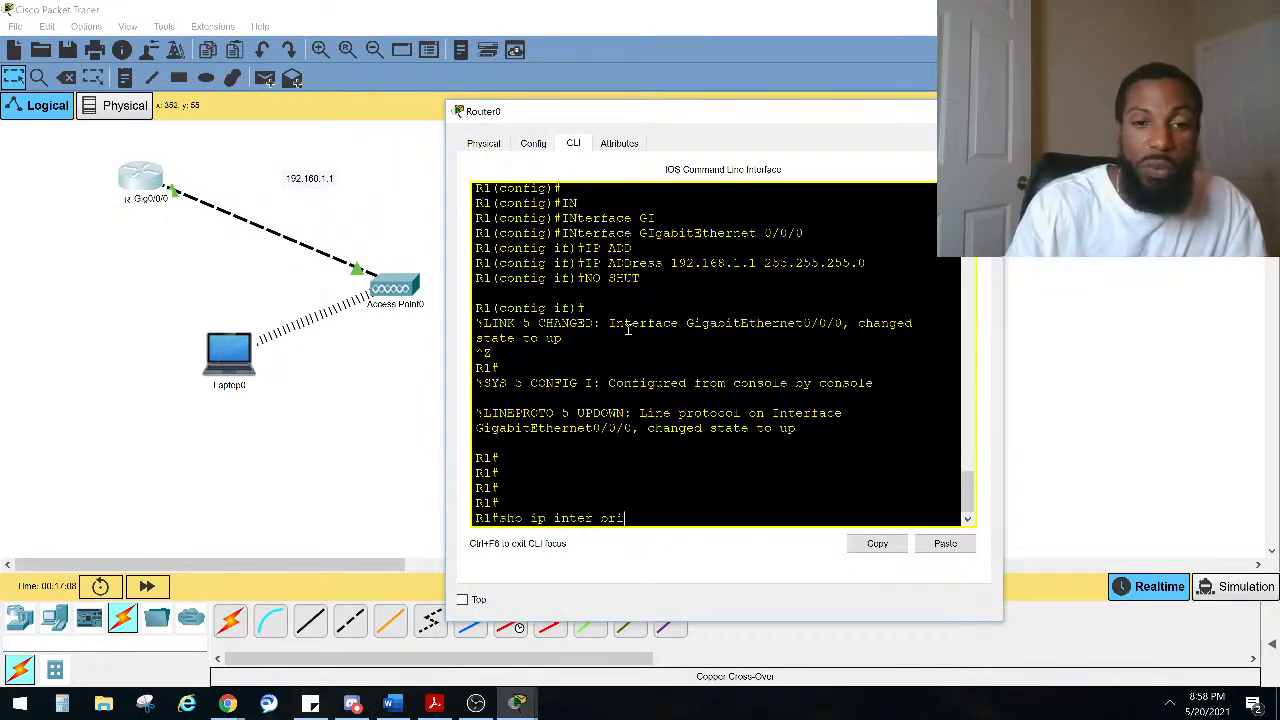
text(ef)
key(Return)
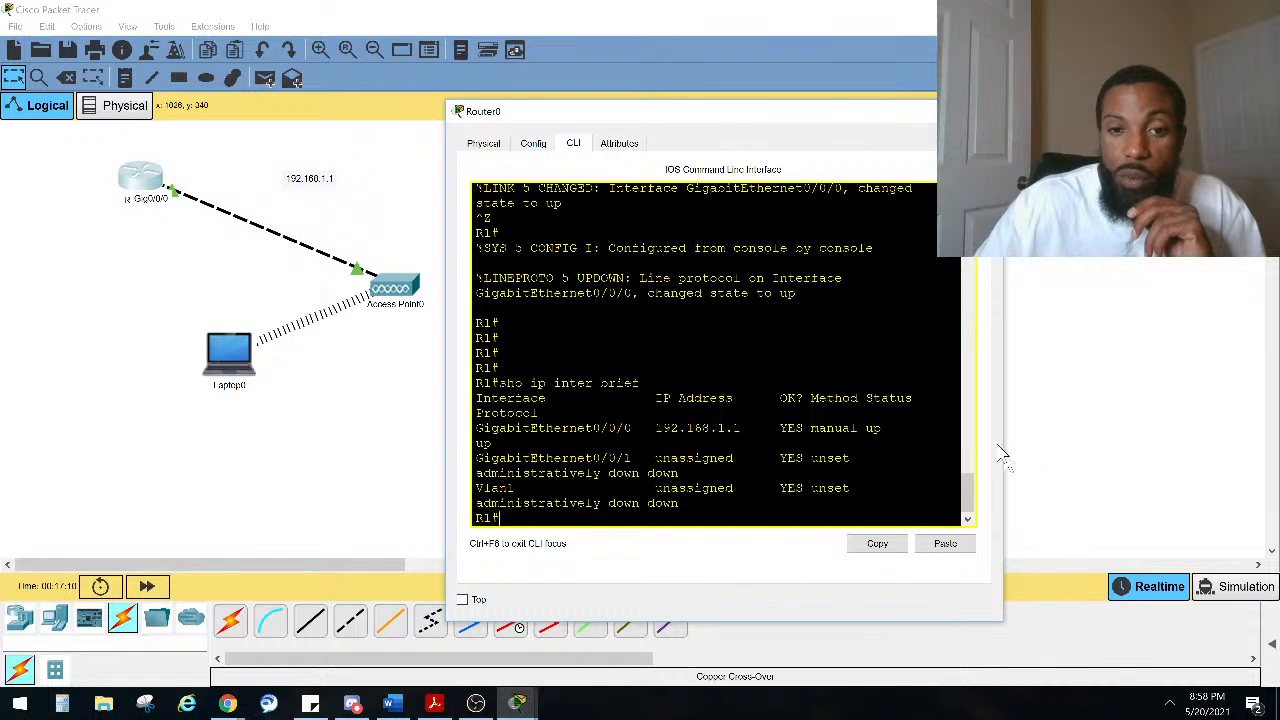
drag(1003, 411, 1265, 424)
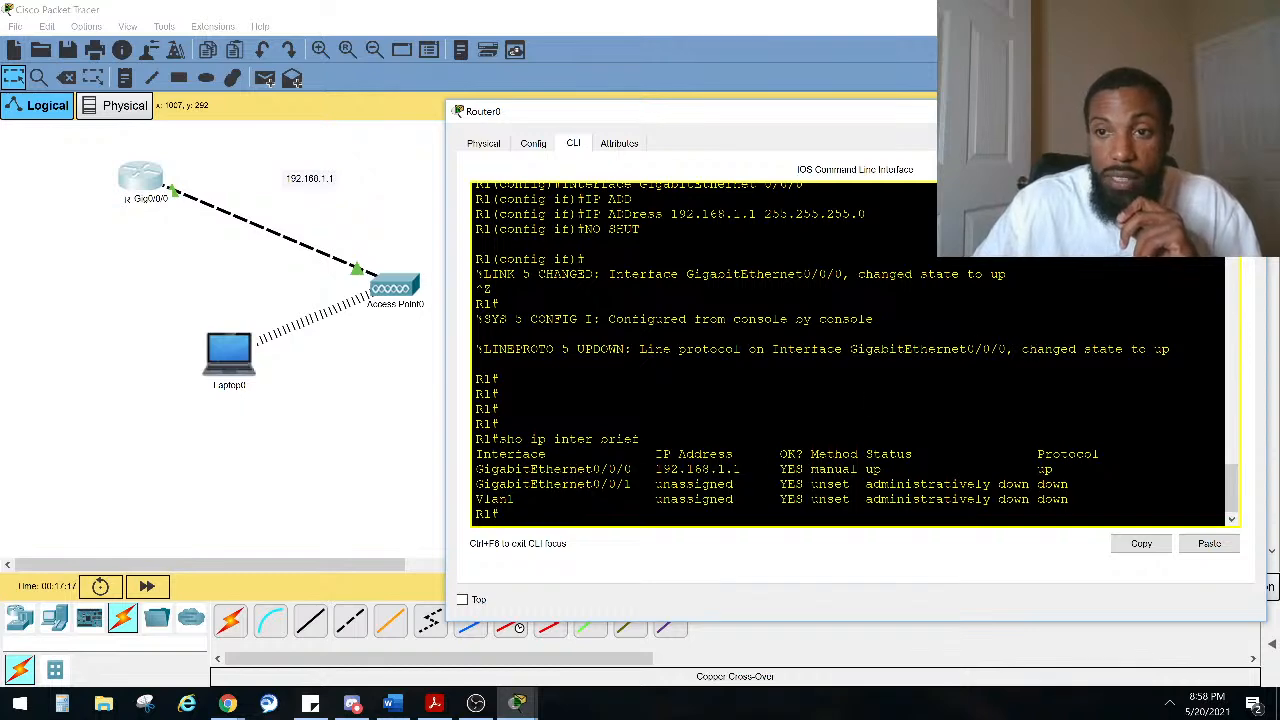
Step: Open the laptop's Command Prompt and run ipconfig to check its wireless addressing
click(98, 340)
click(229, 360)
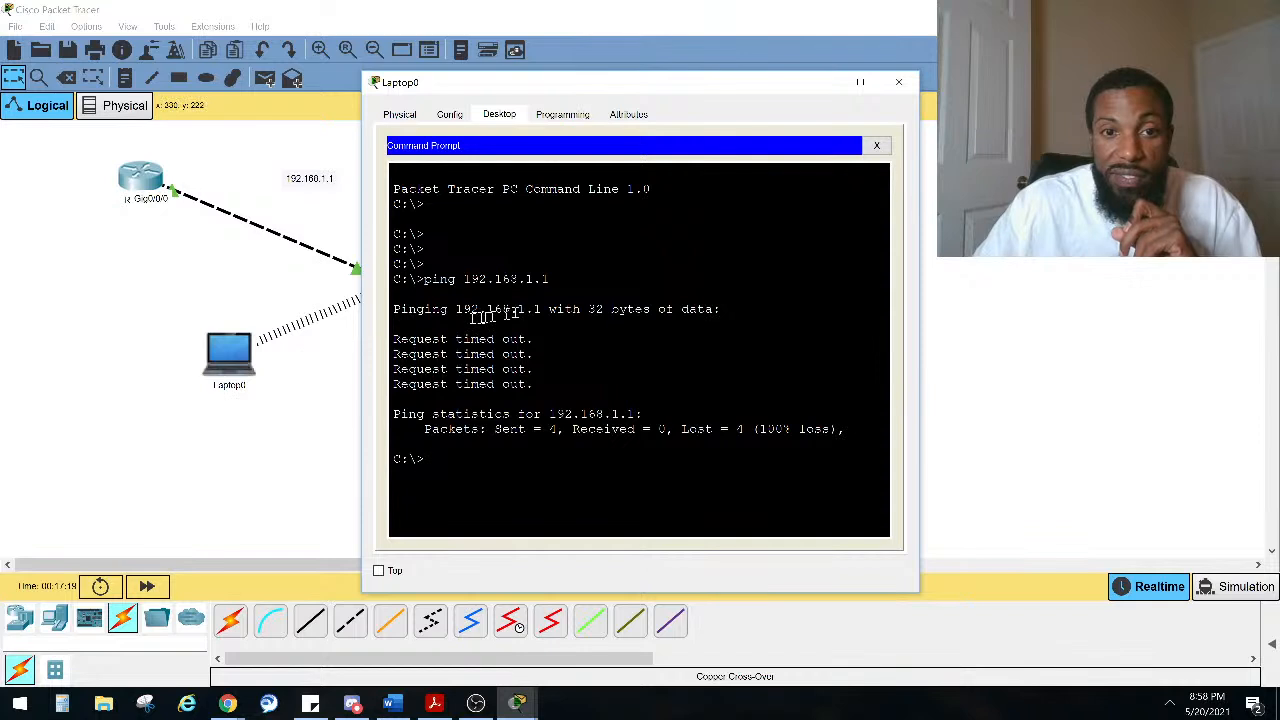
click(501, 447)
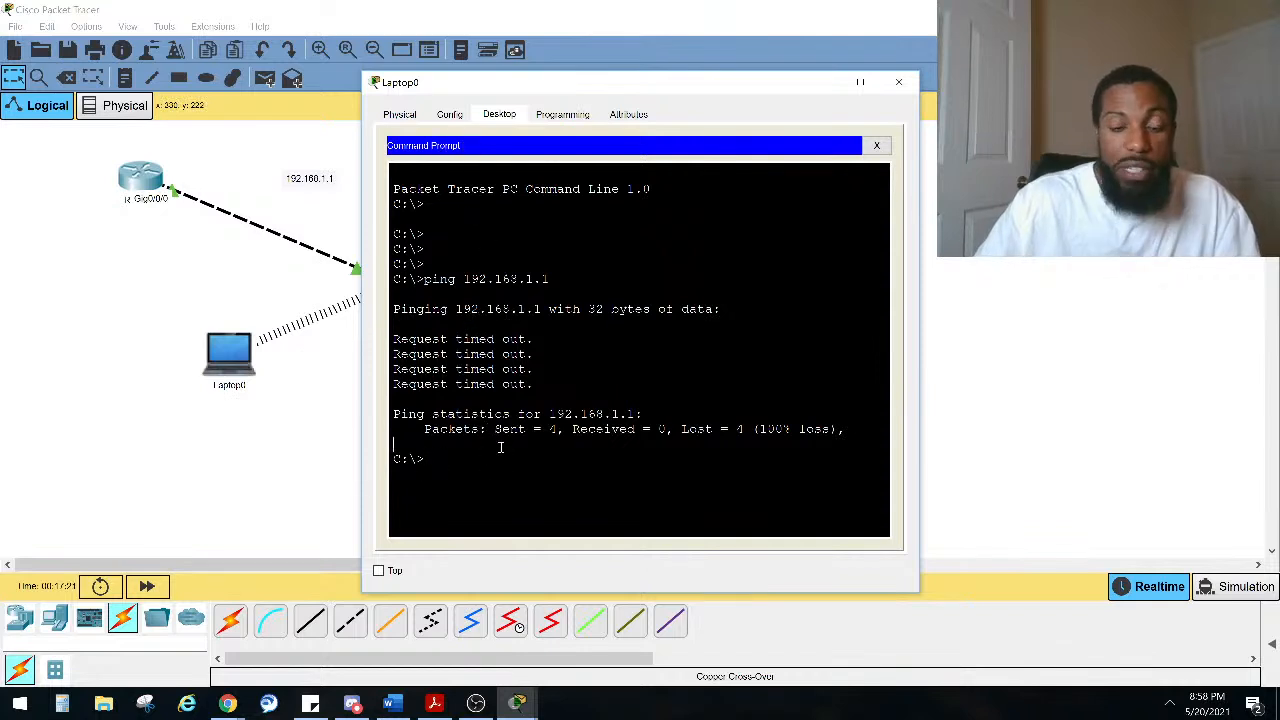
text(ip config)
key(BackSpace)
key(BackSpace)
key(BackSpace)
key(BackSpace)
key(BackSpace)
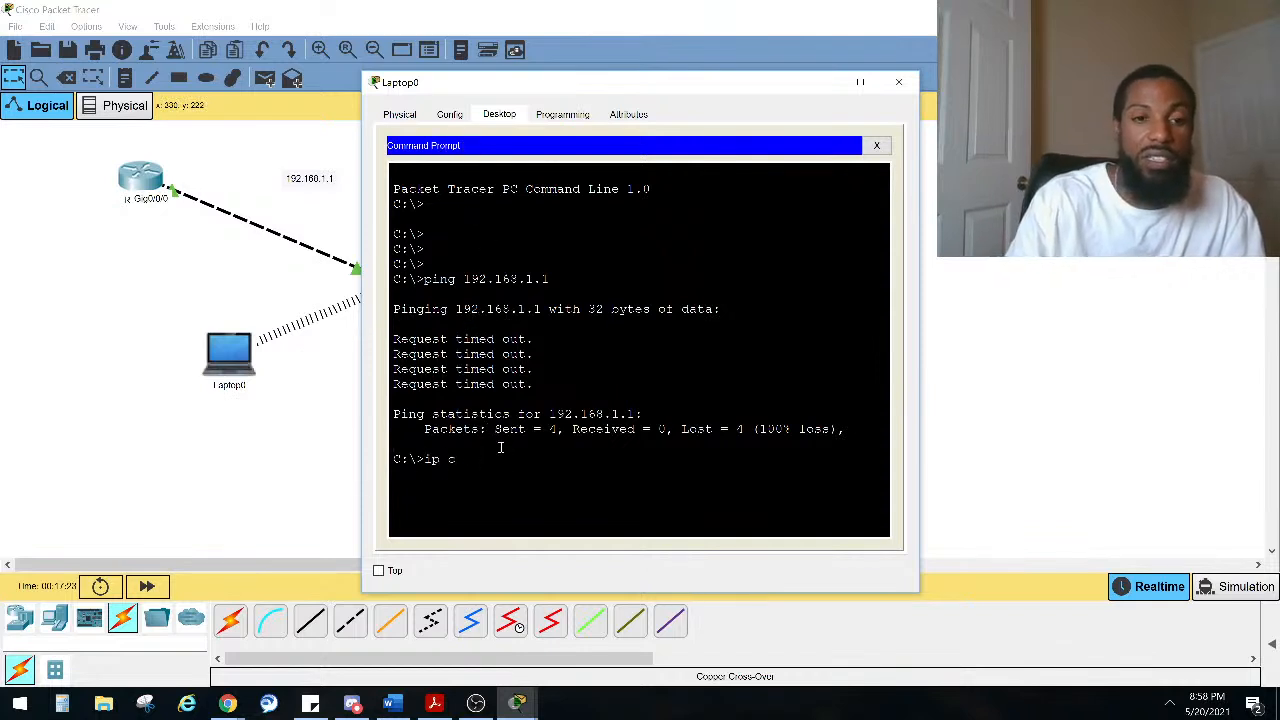
text(onfig)
key(Return)
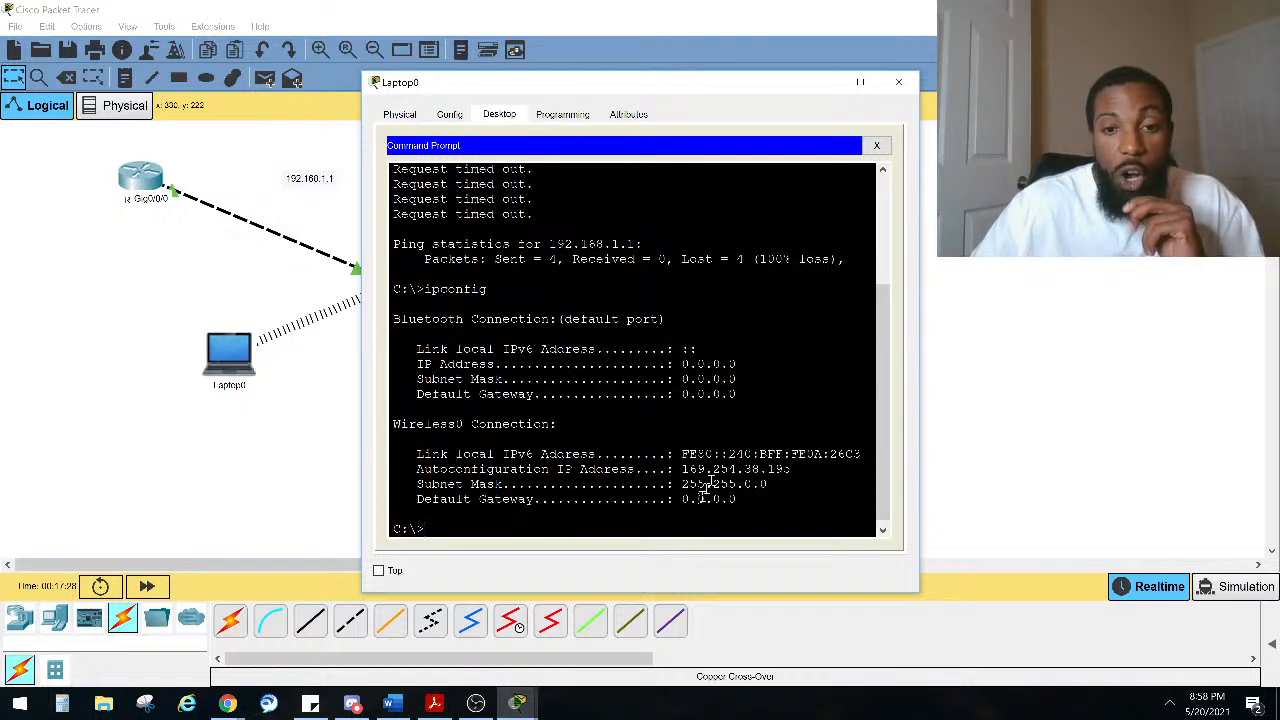
drag(787, 475, 681, 470)
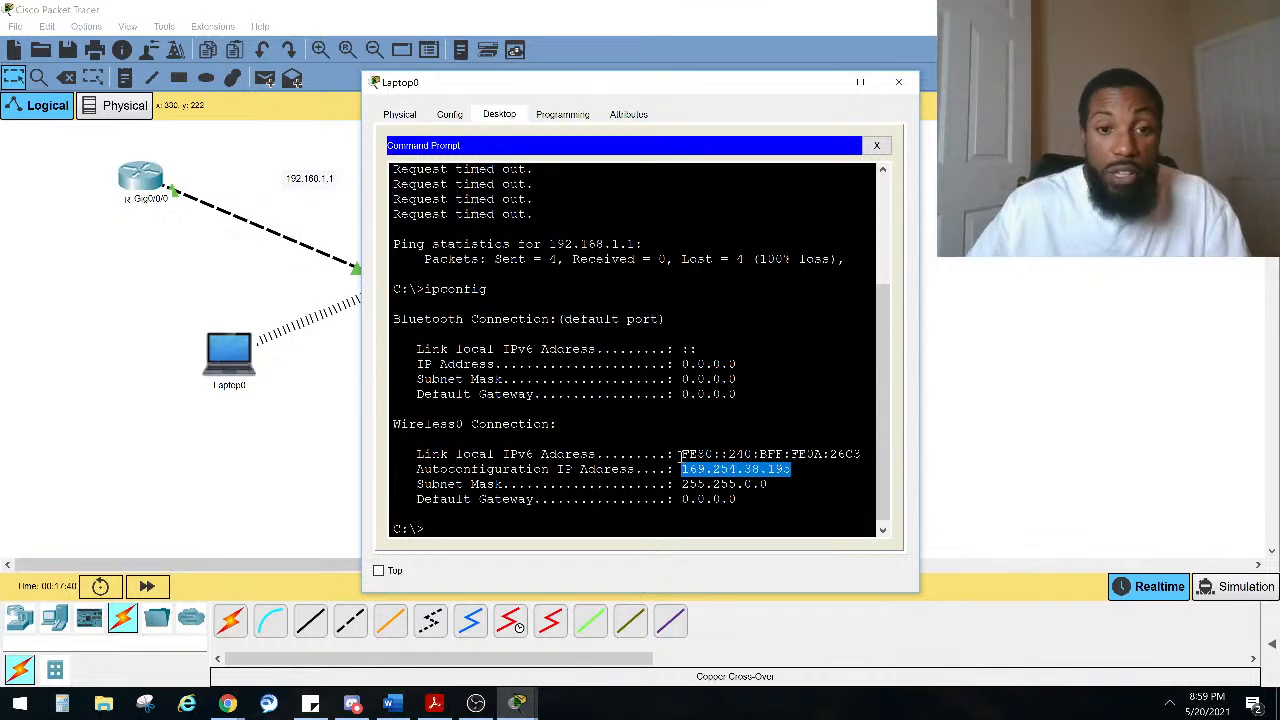
Step: Set the laptop's wireless interface to static IP 192.168.1.2, mask 255.255.255.0, default gateway 192.168.1.1
click(876, 145)
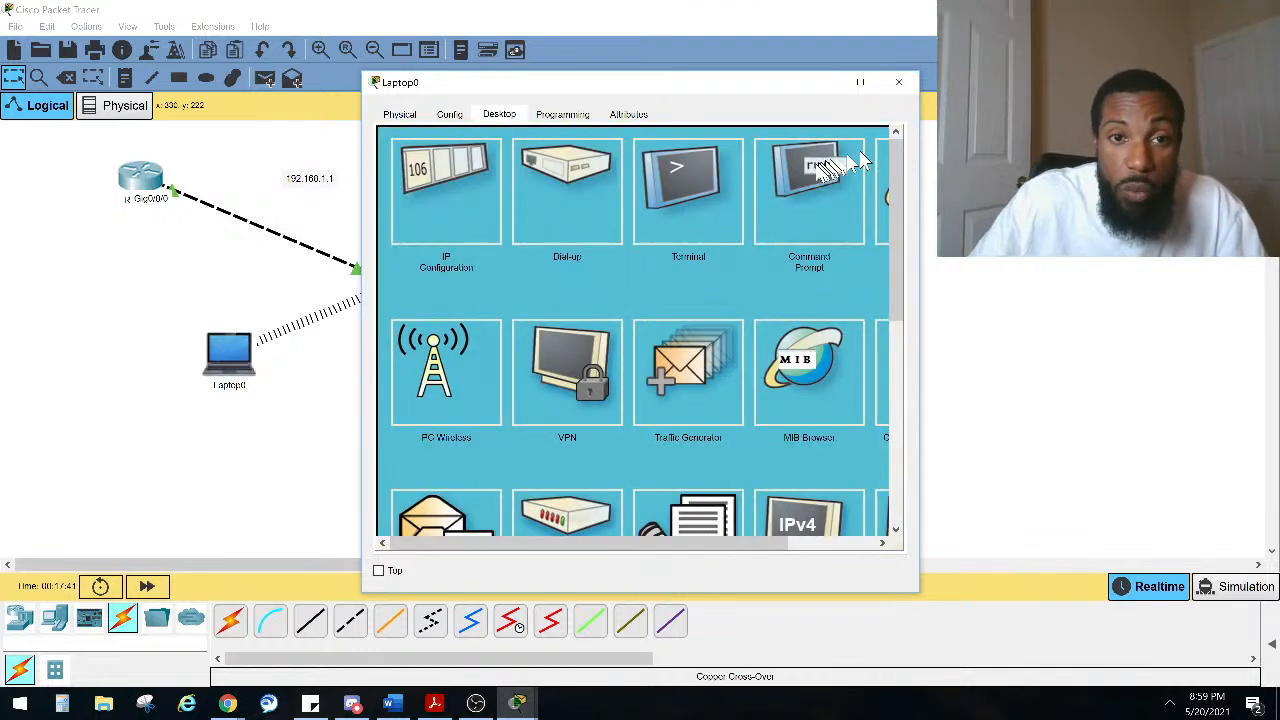
click(476, 196)
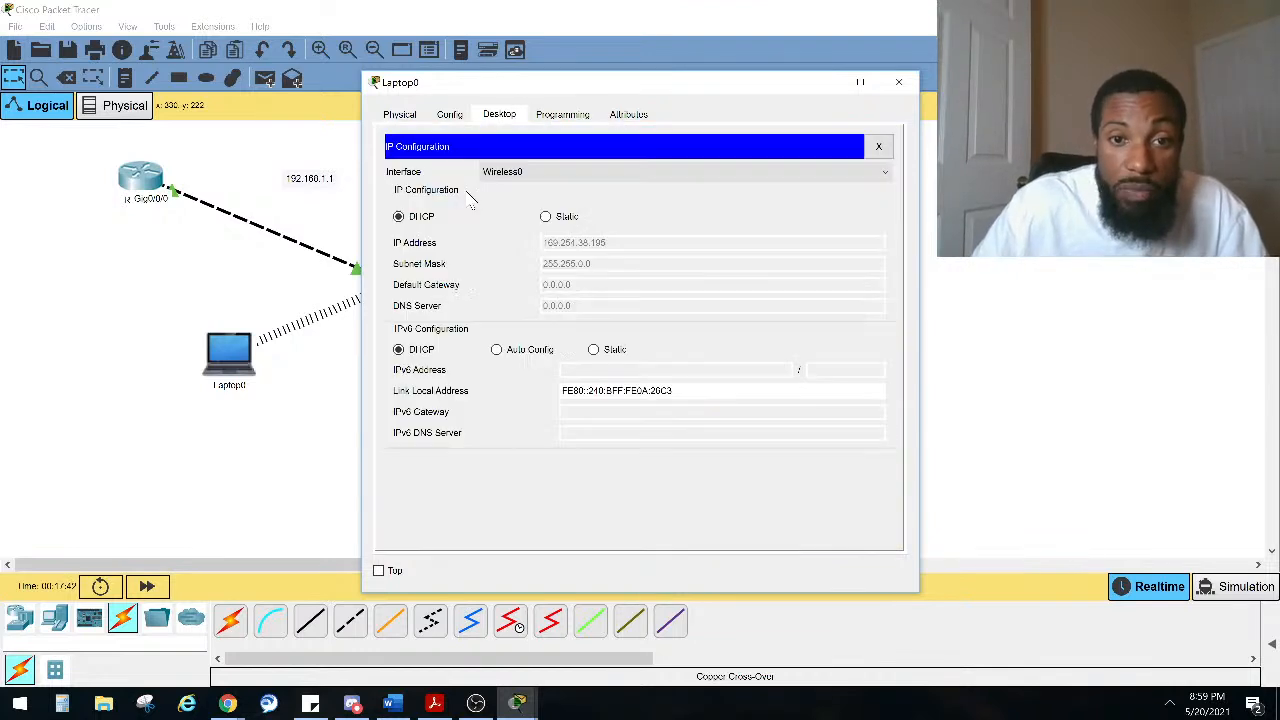
click(546, 217)
click(623, 242)
text(192.168.1.)
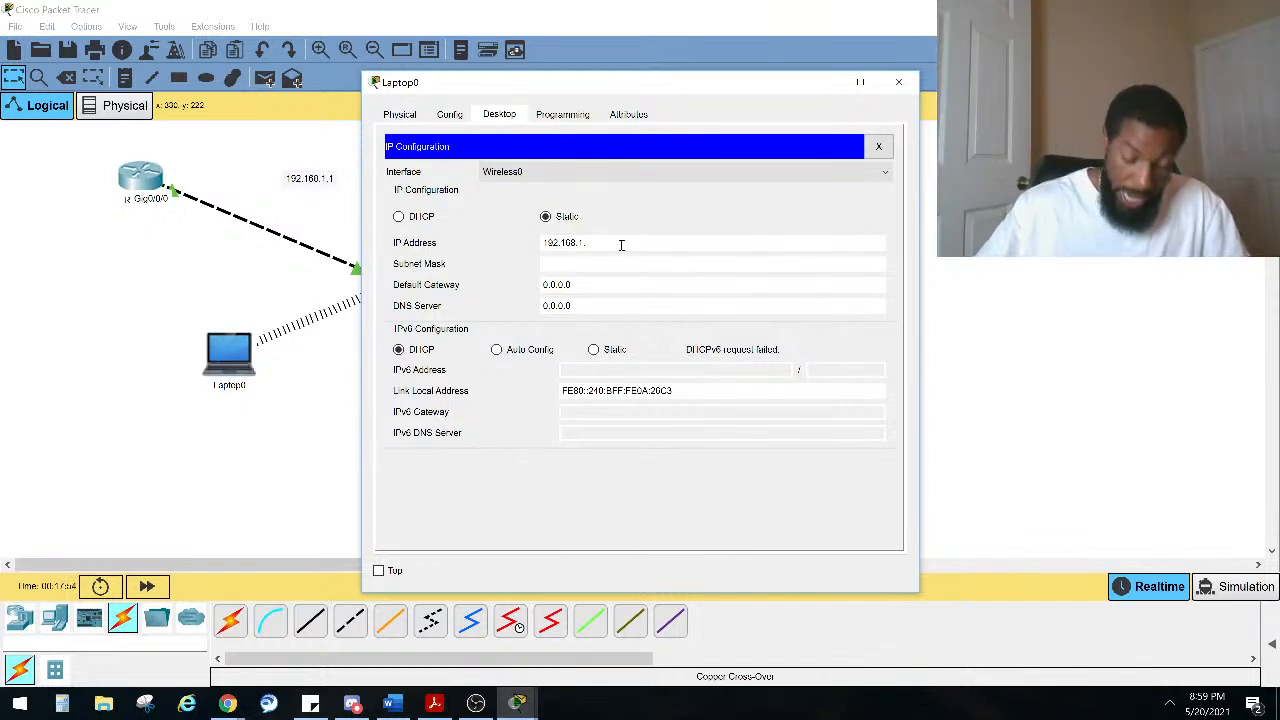
text(2)
key(Tab)
key(Tab)
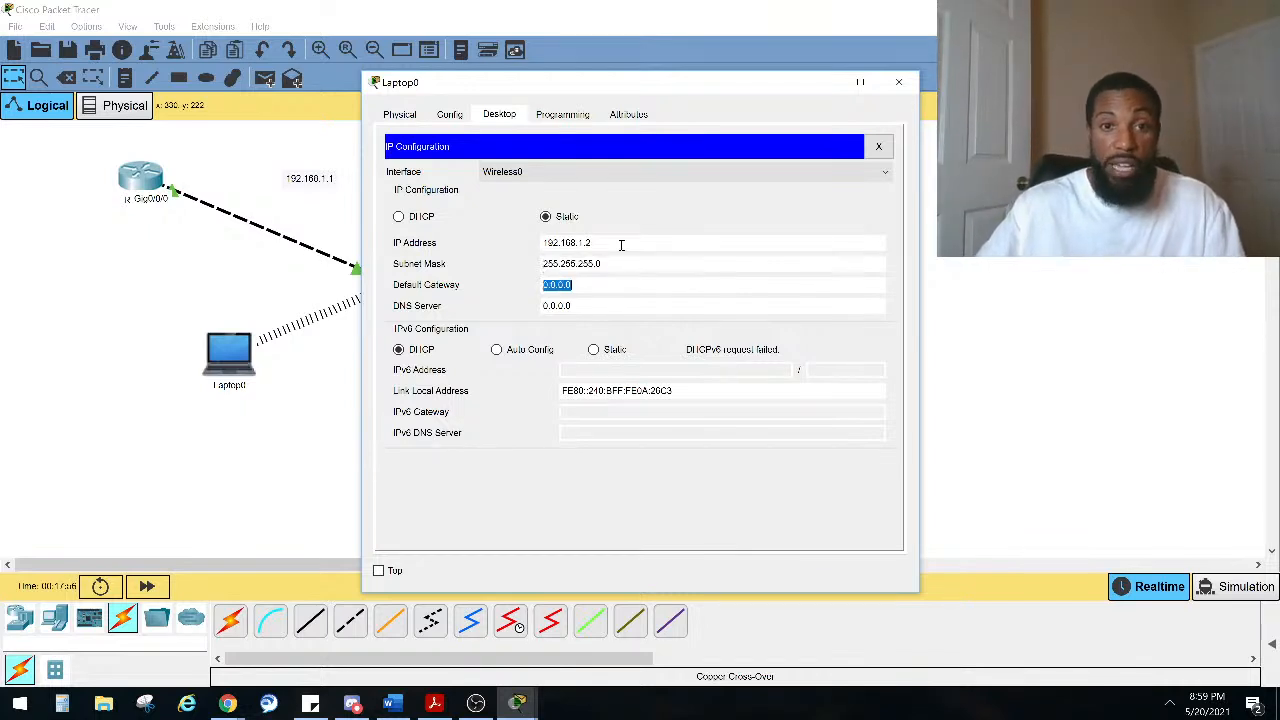
text(192.168.1.1)
key(Tab)
click(483, 230)
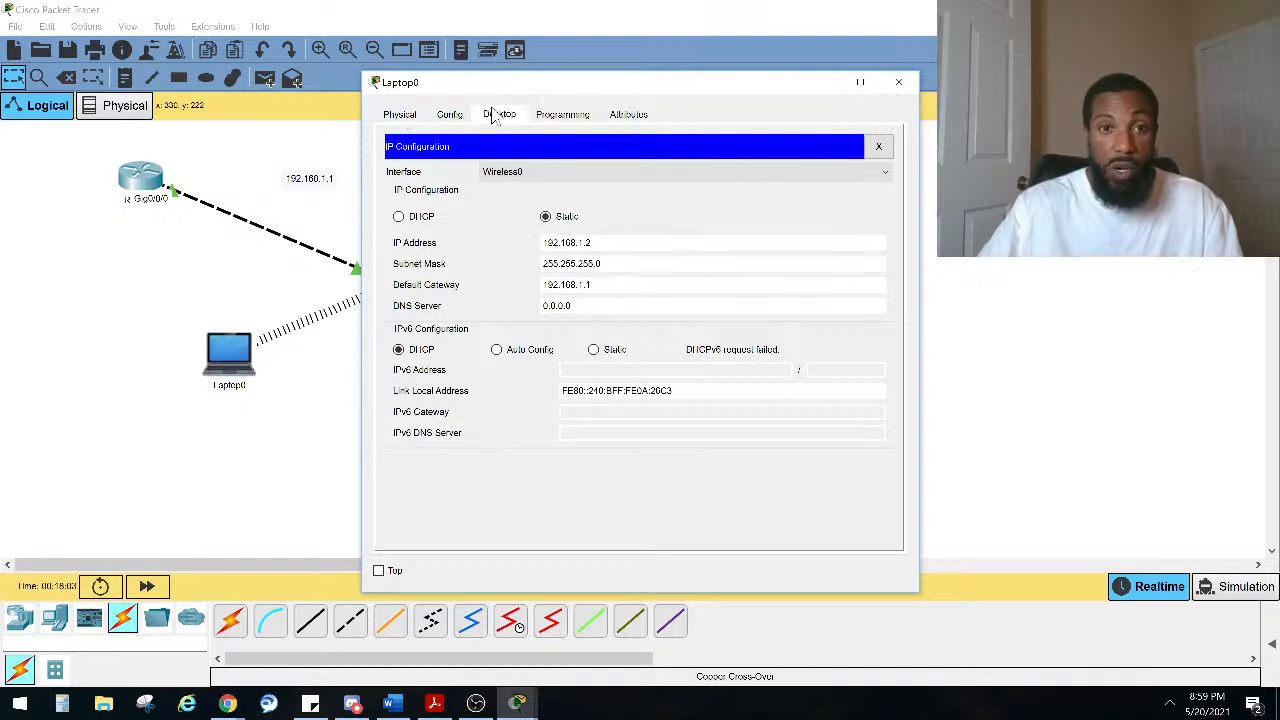
Step: Reopen the laptop's Command Prompt and ping the router at 192.168.1.1 again
click(452, 116)
click(402, 116)
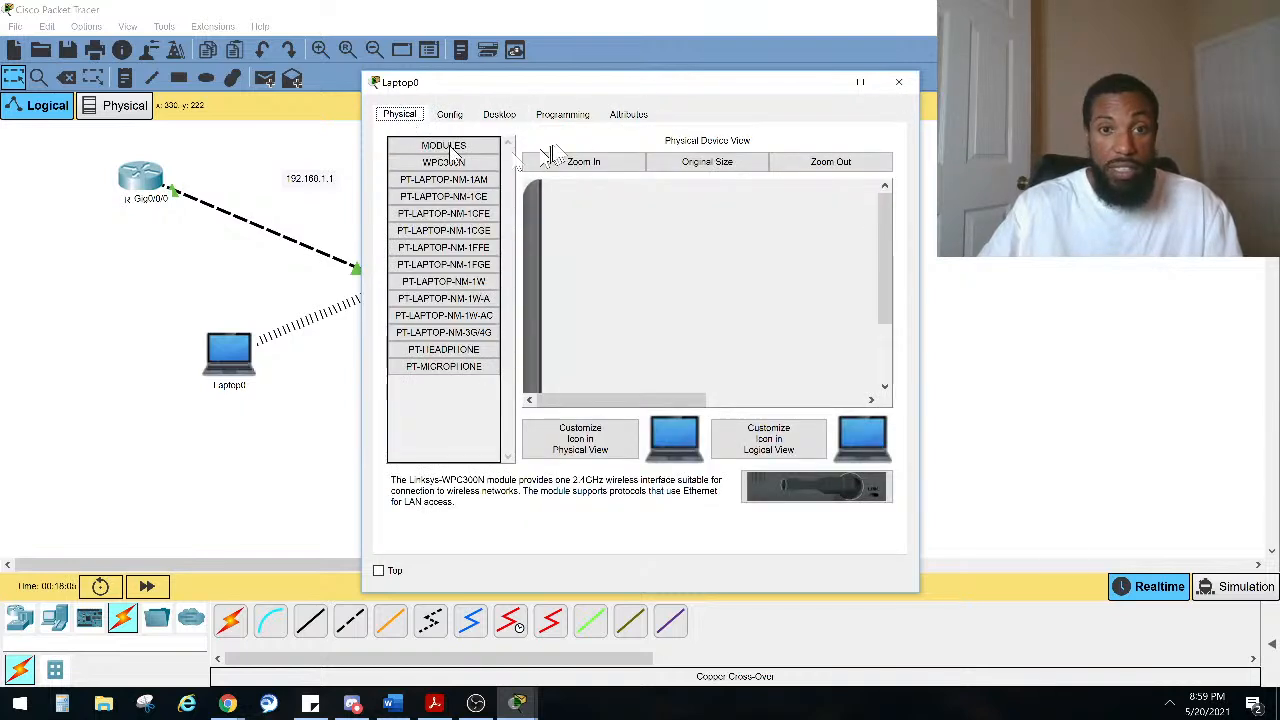
click(499, 114)
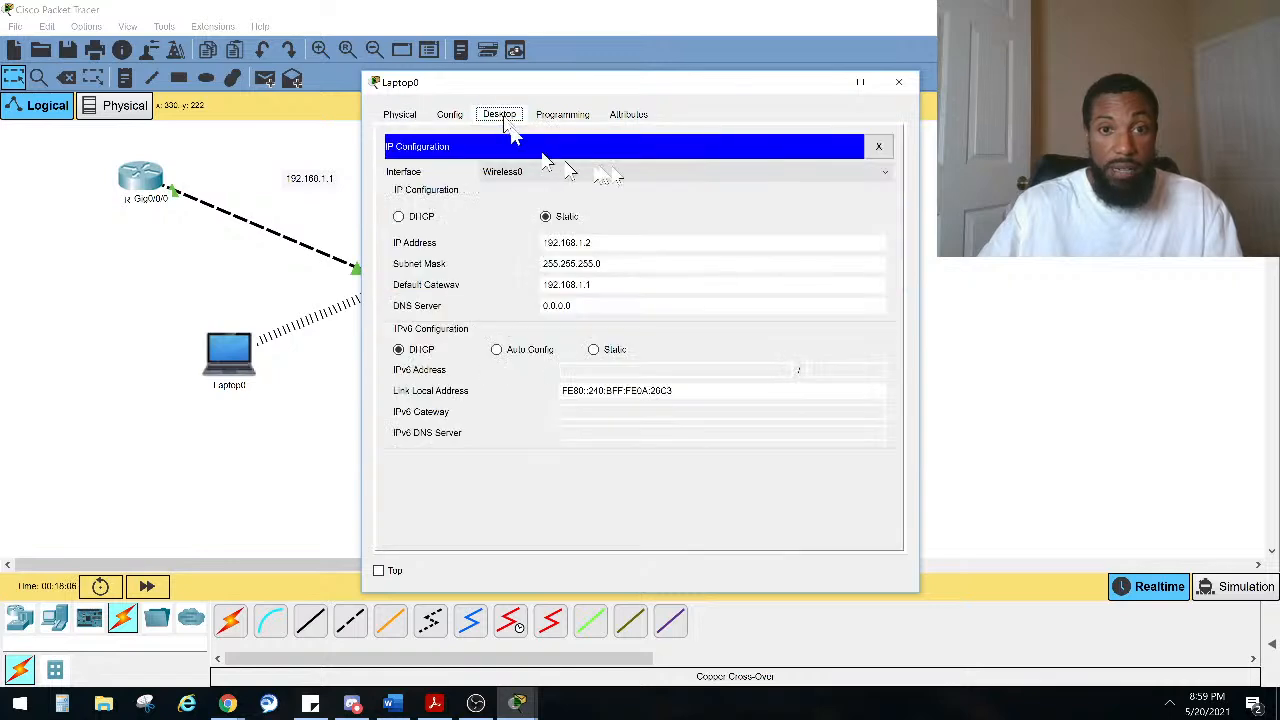
click(879, 147)
click(810, 200)
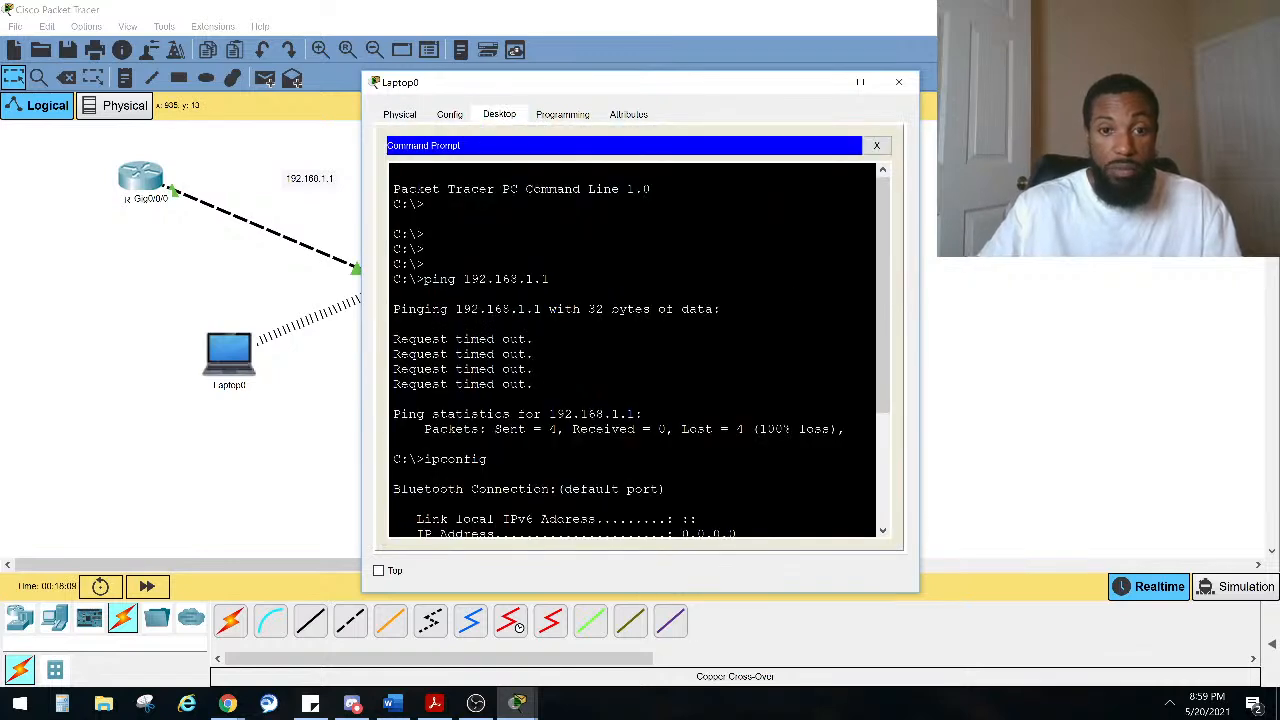
key(Return)
key(Return)
key(Return)
key(Return)
key(Return)
key(Return)
key(Return)
key(Up)
key(Up)
key(Return)
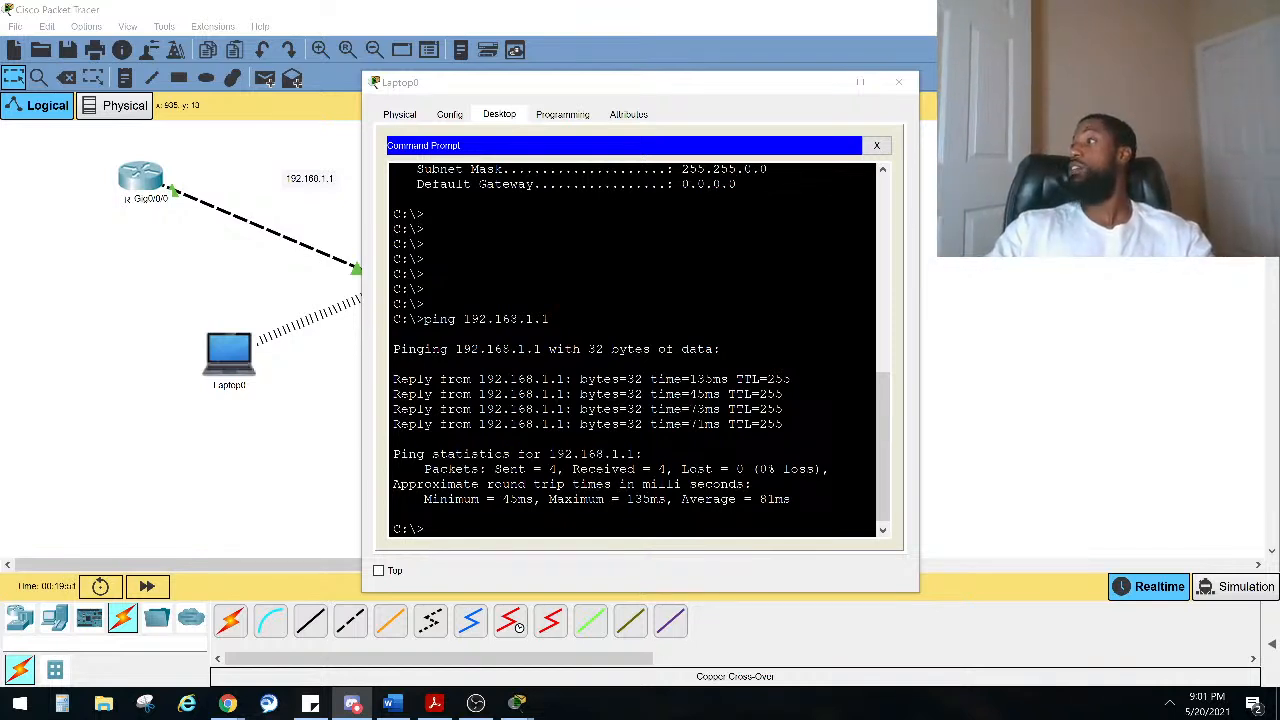
key(alt+Tab)
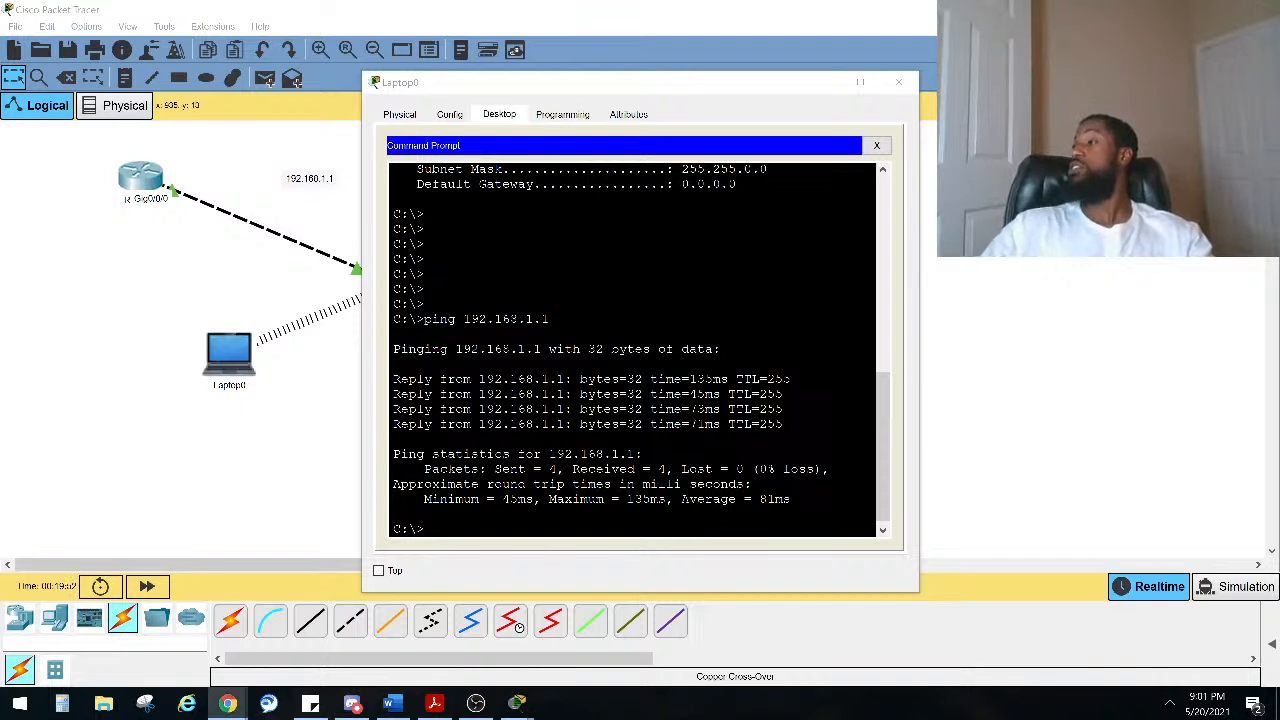